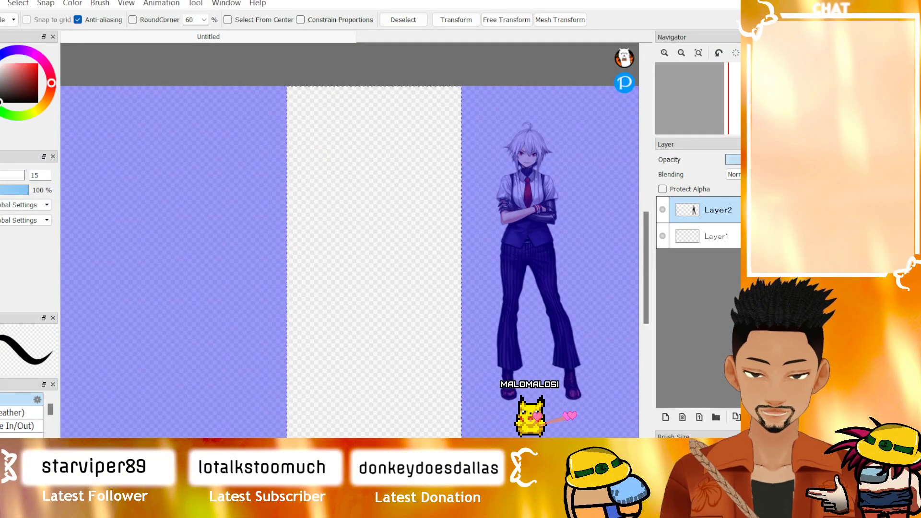
- Clear the canvas selection, move Layer1 above Layer2 and switch to the Brush tool for sketching
{"action": "key", "text": "ctrl+d"}
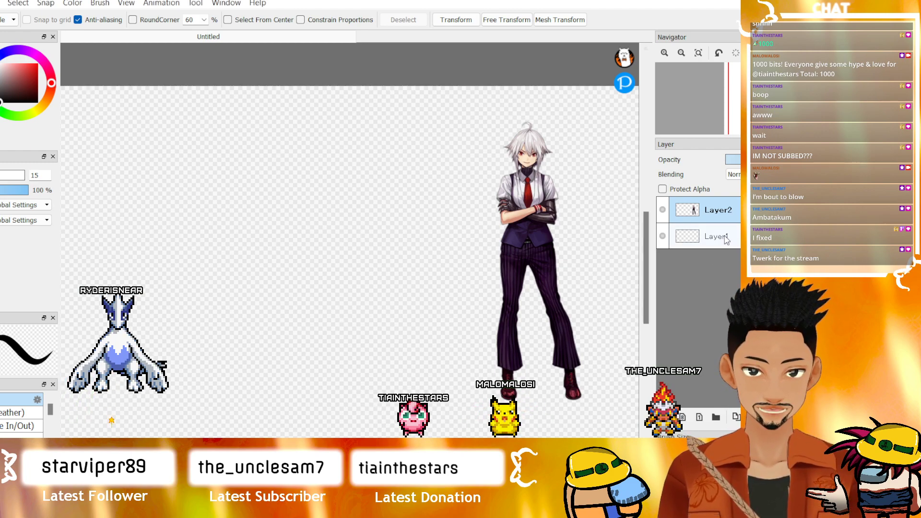
{"action": "left_click_drag", "start_coordinate": [726, 242], "coordinate": [722, 220]}
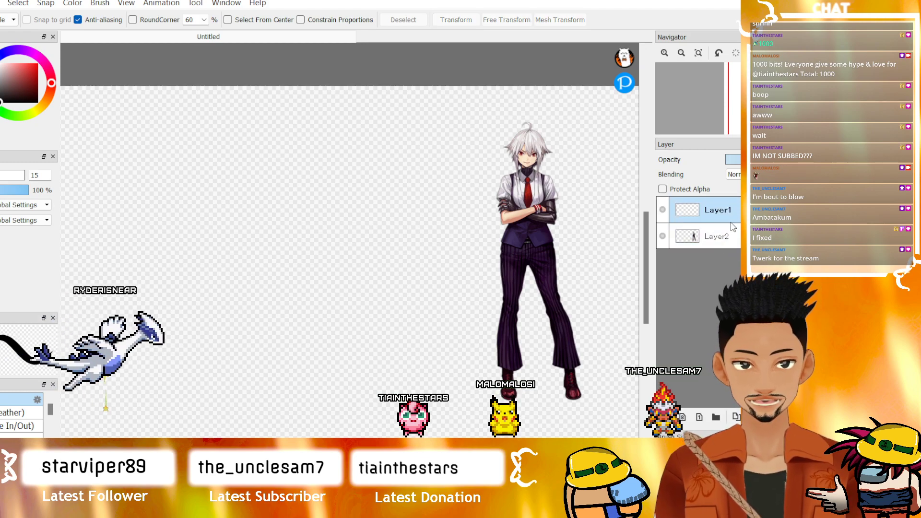
{"action": "key", "text": "b"}
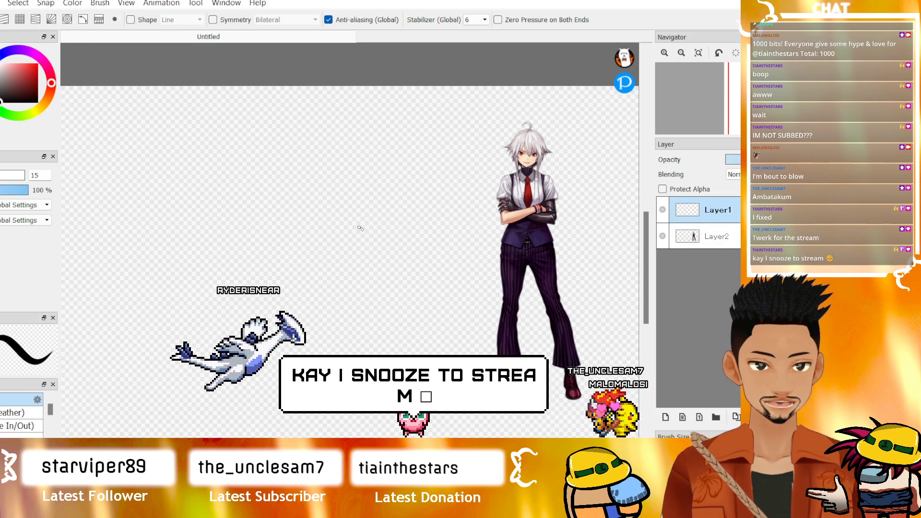
{"action": "left_click", "coordinate": [664, 53]}
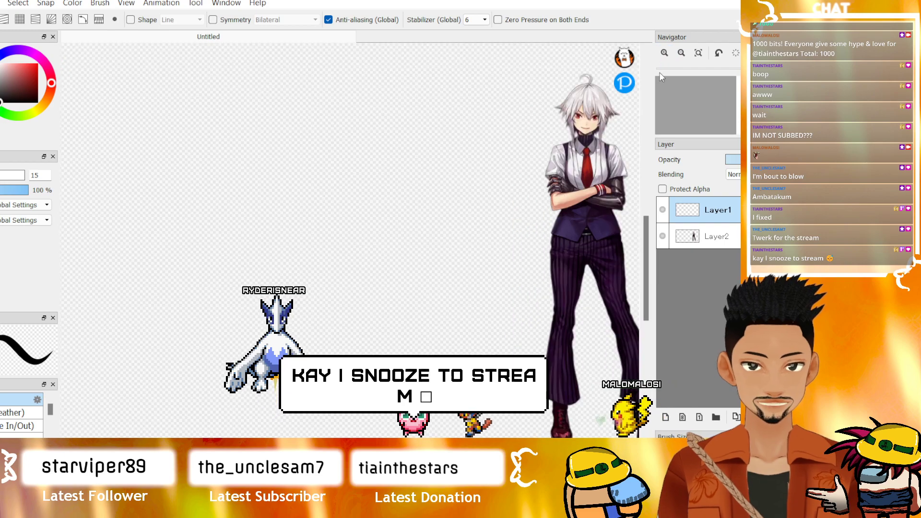
{"action": "left_click", "coordinate": [681, 53]}
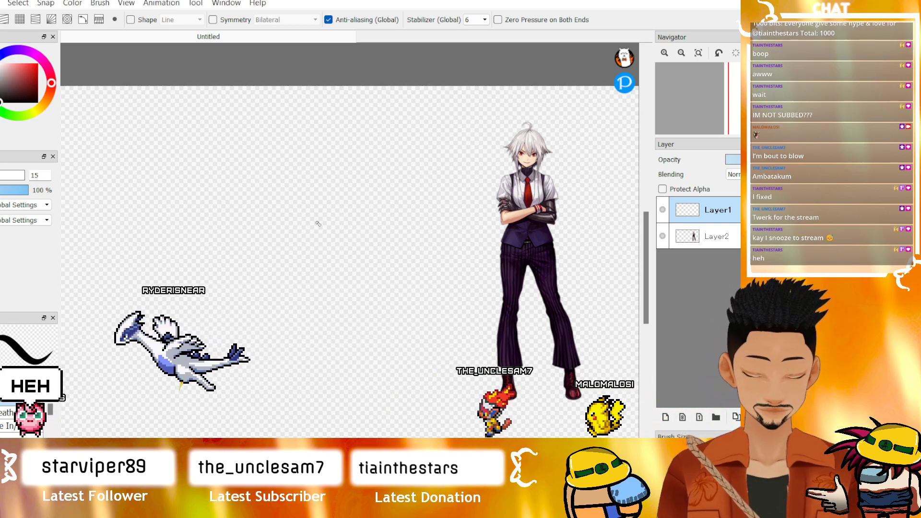
{"action": "mouse_move", "coordinate": [317, 168]}
{"action": "left_mouse_down"}
{"action": "mouse_move", "coordinate": [319, 188]}
{"action": "mouse_move", "coordinate": [275, 207]}
{"action": "left_mouse_up"}
{"action": "key", "text": "ctrl+z"}
{"action": "key", "text": "ctrl+z"}
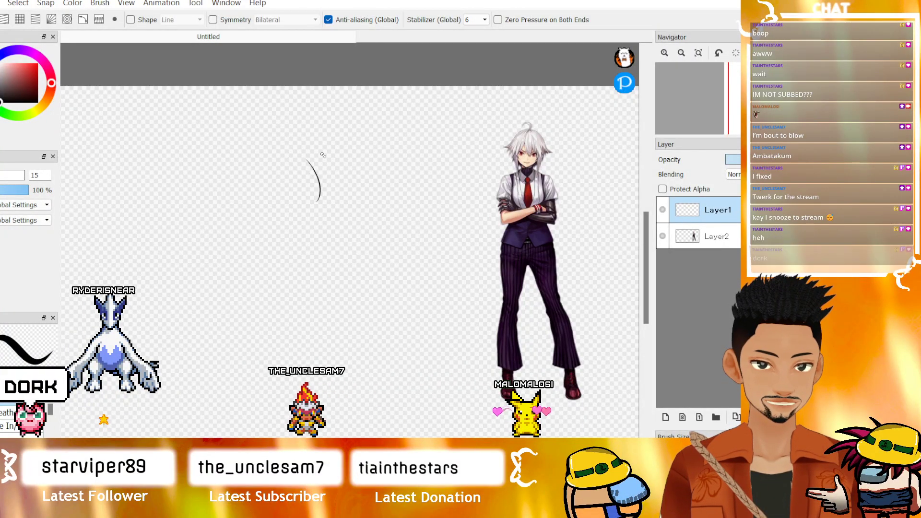
{"action": "key", "text": "ctrl+z"}
{"action": "left_click_drag", "start_coordinate": [298, 120], "coordinate": [298, 166]}
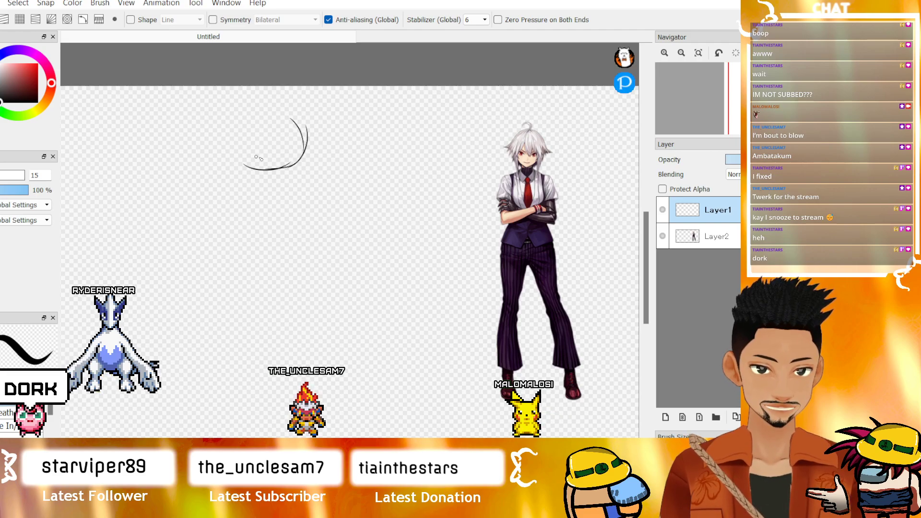
{"action": "key", "text": "ctrl+z"}
{"action": "key", "text": "ctrl+z"}
- Sketch a rough head on Layer1 with a round cranium, a centre line, a curved guideline, a pointed jaw and neck strokes
{"action": "left_click_drag", "start_coordinate": [288, 108], "coordinate": [275, 177]}
{"action": "left_click_drag", "start_coordinate": [301, 143], "coordinate": [252, 177]}
{"action": "mouse_move", "coordinate": [275, 167]}
{"action": "left_mouse_down"}
{"action": "mouse_move", "coordinate": [239, 169]}
{"action": "mouse_move", "coordinate": [227, 156]}
{"action": "mouse_move", "coordinate": [229, 133]}
{"action": "mouse_move", "coordinate": [281, 117]}
{"action": "mouse_move", "coordinate": [269, 115]}
{"action": "left_mouse_up"}
{"action": "mouse_move", "coordinate": [274, 105]}
{"action": "left_mouse_down"}
{"action": "mouse_move", "coordinate": [298, 112]}
{"action": "mouse_move", "coordinate": [267, 152]}
{"action": "mouse_move", "coordinate": [260, 206]}
{"action": "left_mouse_up"}
{"action": "left_click_drag", "start_coordinate": [267, 124], "coordinate": [262, 186]}
{"action": "left_click_drag", "start_coordinate": [302, 144], "coordinate": [284, 188]}
{"action": "mouse_move", "coordinate": [227, 161]}
{"action": "left_mouse_down"}
{"action": "mouse_move", "coordinate": [235, 186]}
{"action": "mouse_move", "coordinate": [259, 206]}
{"action": "left_mouse_up"}
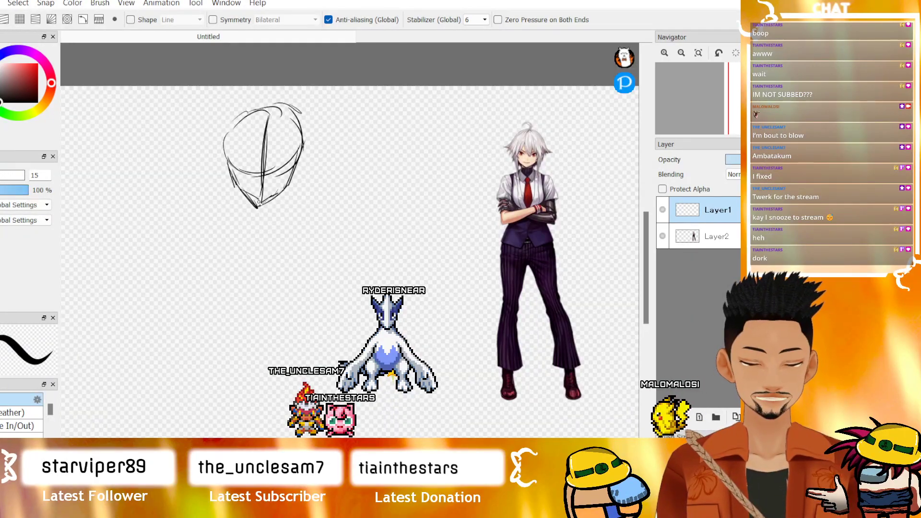
{"action": "key", "text": "ctrl+z"}
{"action": "mouse_move", "coordinate": [288, 186]}
{"action": "left_mouse_down"}
{"action": "mouse_move", "coordinate": [274, 224]}
{"action": "mouse_move", "coordinate": [246, 221]}
{"action": "left_mouse_up"}
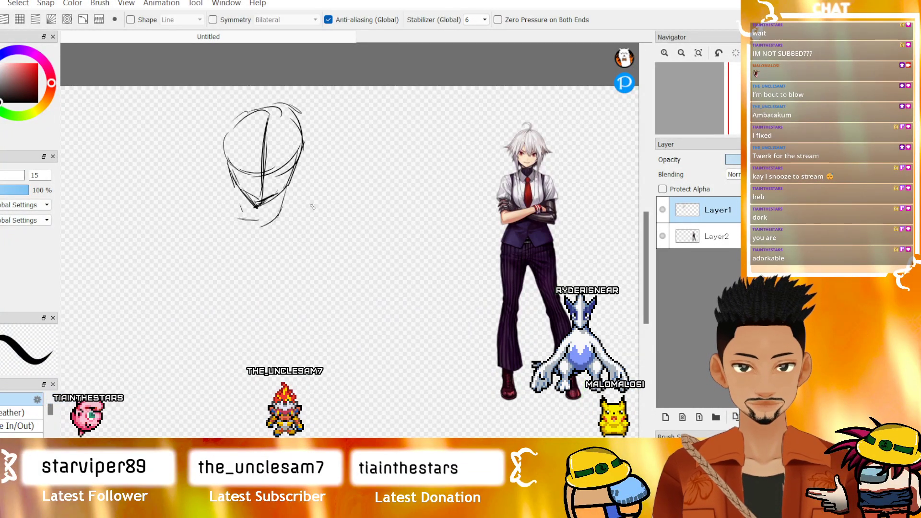
- Paste the reference picture from zibplawvriw41.jpg into the Untitled drawing as a new layer directly above Layer2
{"action": "scroll", "coordinate": [314, 211], "scroll_direction": "down", "scroll_amount": 2}
{"action": "scroll", "coordinate": [316, 267], "scroll_direction": "up", "scroll_amount": 2}
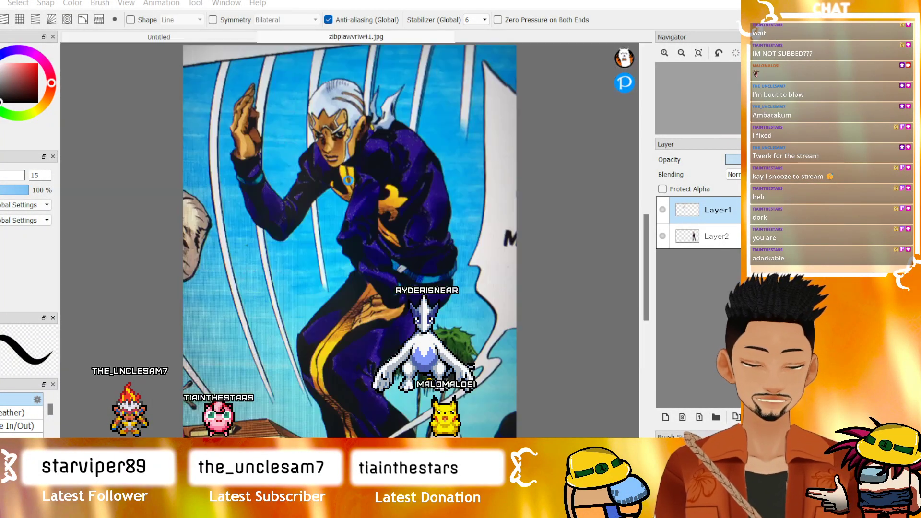
{"action": "left_click", "coordinate": [222, 37]}
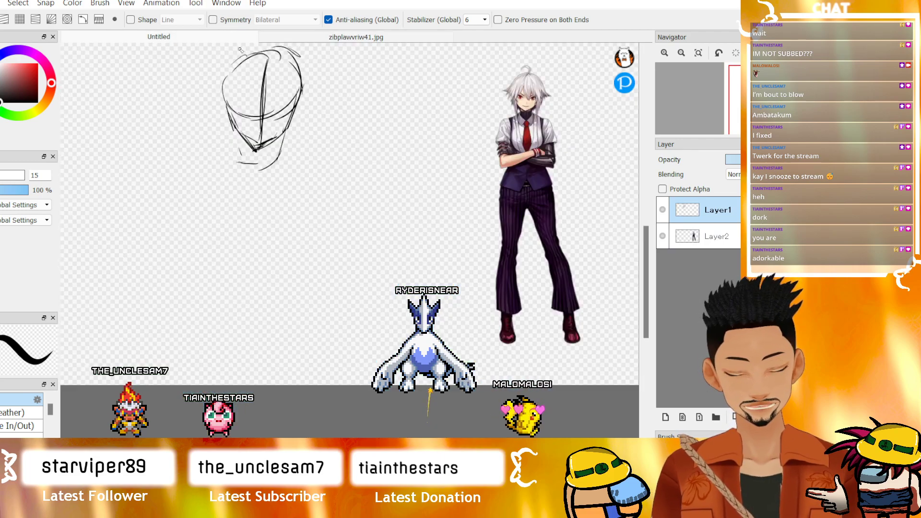
{"action": "scroll", "coordinate": [320, 139], "scroll_direction": "down", "scroll_amount": 3}
{"action": "scroll", "coordinate": [307, 139], "scroll_direction": "up", "scroll_amount": 3}
{"action": "left_click", "coordinate": [716, 236]}
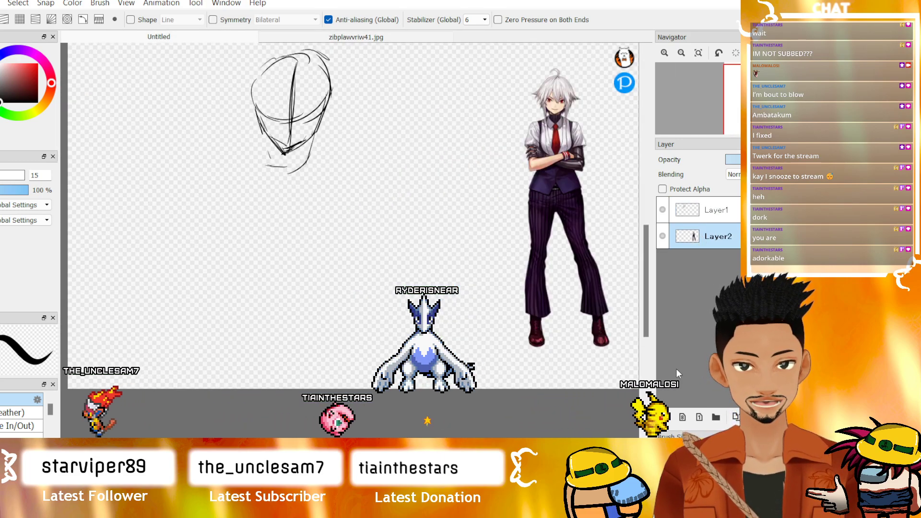
{"action": "key", "text": "ctrl+v"}
{"action": "scroll", "coordinate": [263, 180], "scroll_direction": "down", "scroll_amount": 2}
{"action": "key", "text": "v"}
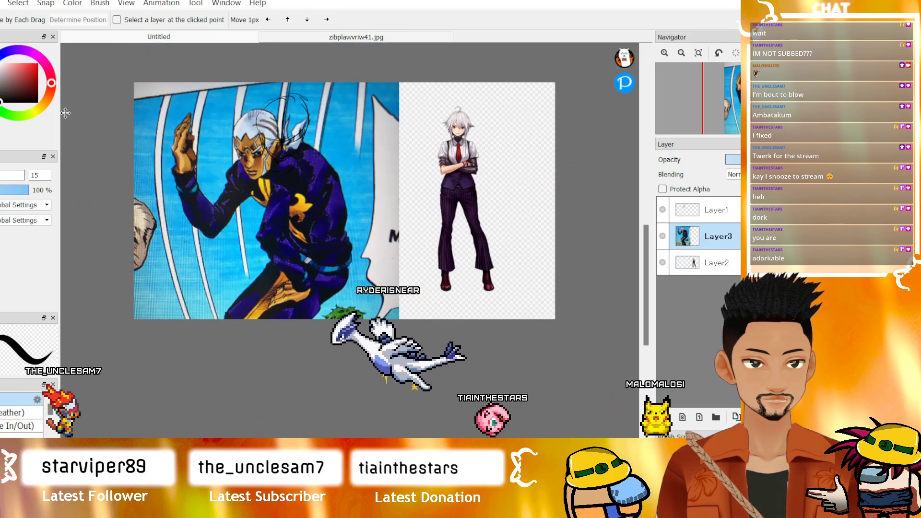
{"action": "left_click_drag", "start_coordinate": [261, 130], "coordinate": [290, 210]}
{"action": "key", "text": "ctrl+t"}
{"action": "left_click_drag", "start_coordinate": [427, 136], "coordinate": [388, 135]}
{"action": "scroll", "coordinate": [389, 134], "scroll_direction": "up", "scroll_amount": 2}
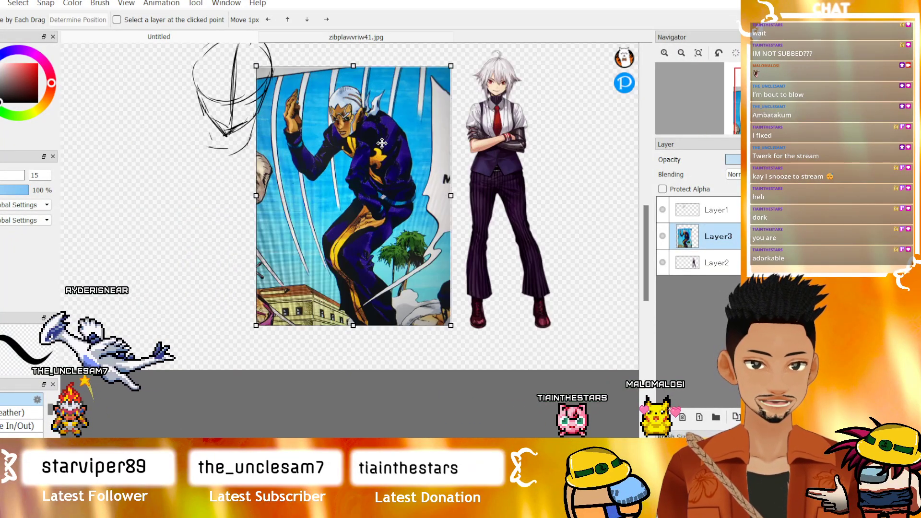
{"action": "key", "text": "Escape"}
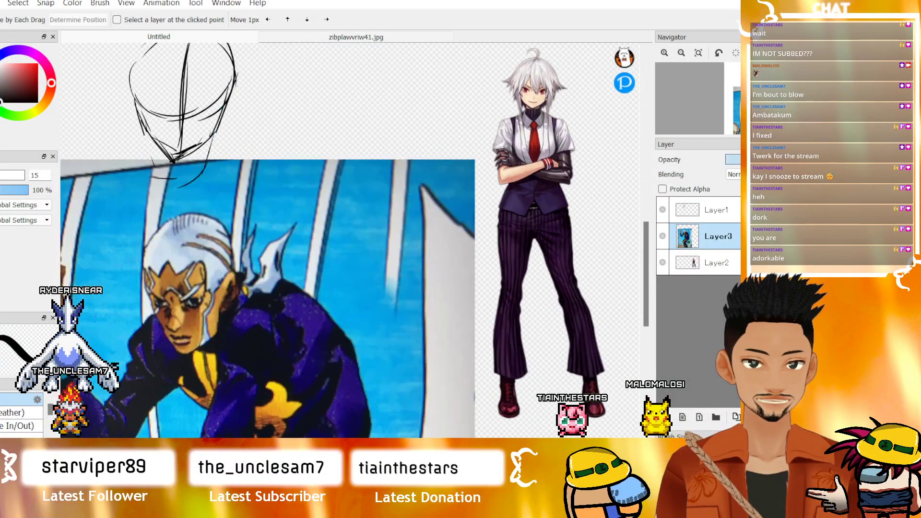
- Lower the opacity of the Layer3 reference picture and reorder the layer beneath Layer2, shifting the picture toward the standing character
{"action": "left_click", "coordinate": [751, 159]}
{"action": "scroll", "coordinate": [473, 227], "scroll_direction": "down", "scroll_amount": 1}
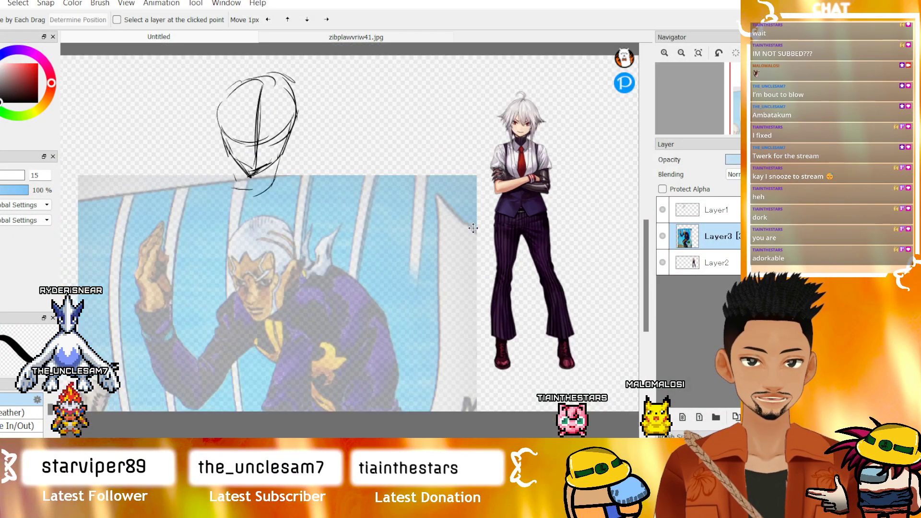
{"action": "scroll", "coordinate": [451, 227], "scroll_direction": "down", "scroll_amount": 2}
{"action": "left_click_drag", "start_coordinate": [461, 165], "coordinate": [408, 236]}
{"action": "left_click_drag", "start_coordinate": [377, 270], "coordinate": [467, 165]}
{"action": "scroll", "coordinate": [445, 157], "scroll_direction": "up", "scroll_amount": 2}
{"action": "left_click_drag", "start_coordinate": [715, 236], "coordinate": [715, 264]}
{"action": "left_click_drag", "start_coordinate": [390, 288], "coordinate": [447, 208]}
{"action": "scroll", "coordinate": [468, 191], "scroll_direction": "down", "scroll_amount": 1}
- Shrink the Layer3 reference picture and place it beside the standing character, at about 85% opacity
{"action": "key", "text": "ctrl+t"}
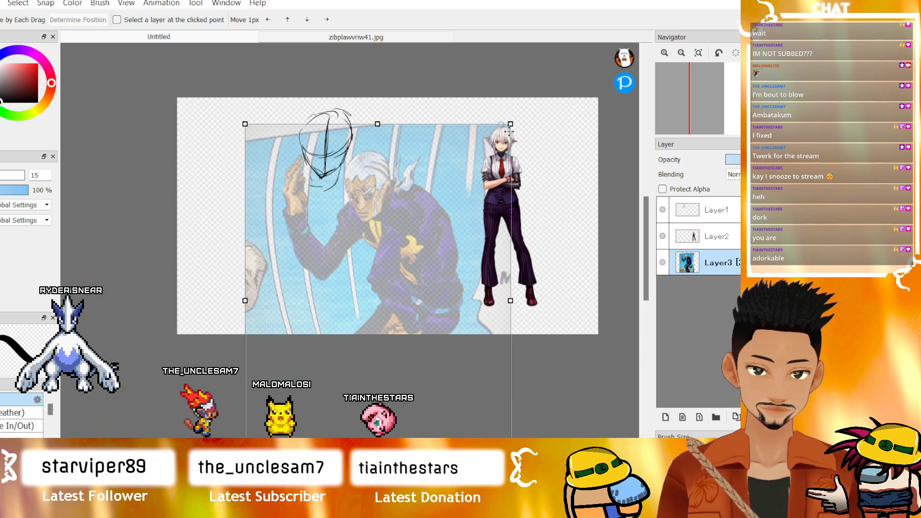
{"action": "left_click_drag", "start_coordinate": [508, 128], "coordinate": [452, 203]}
{"action": "left_click_drag", "start_coordinate": [430, 236], "coordinate": [473, 157]}
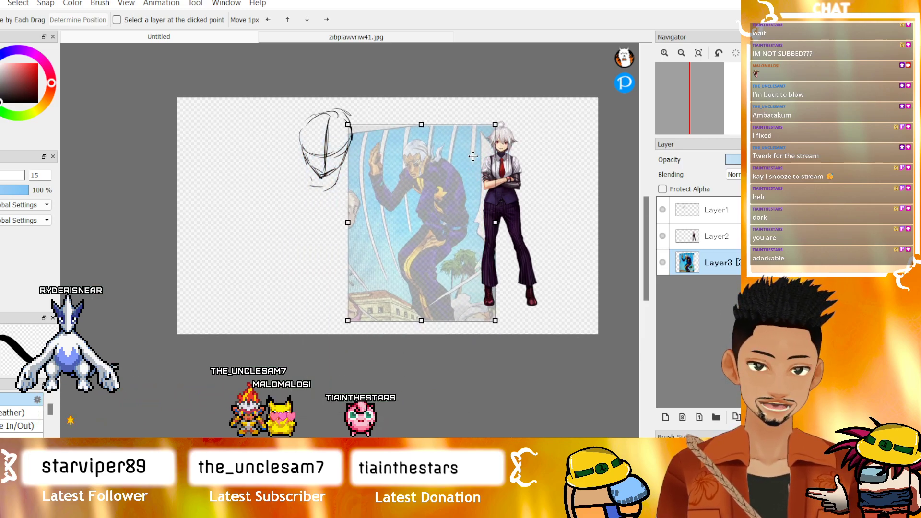
{"action": "scroll", "coordinate": [407, 201], "scroll_direction": "up", "scroll_amount": 2}
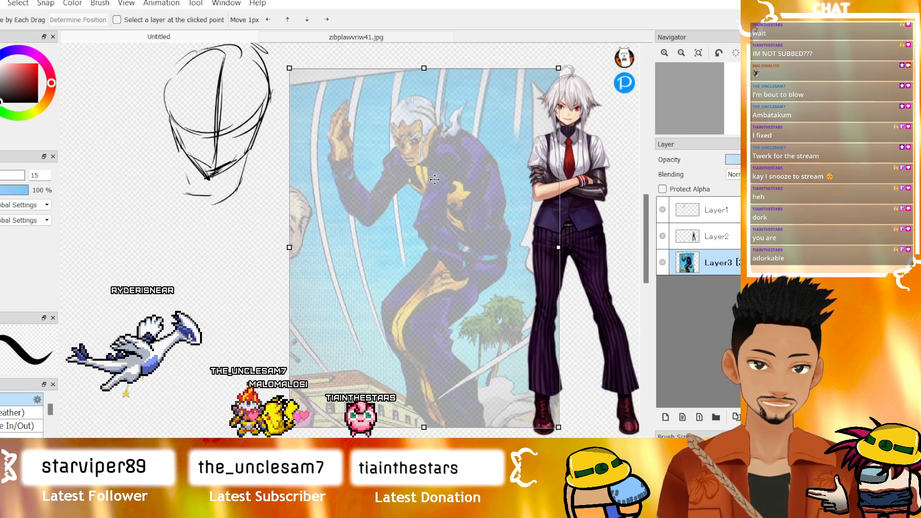
{"action": "scroll", "coordinate": [435, 186], "scroll_direction": "up", "scroll_amount": 2}
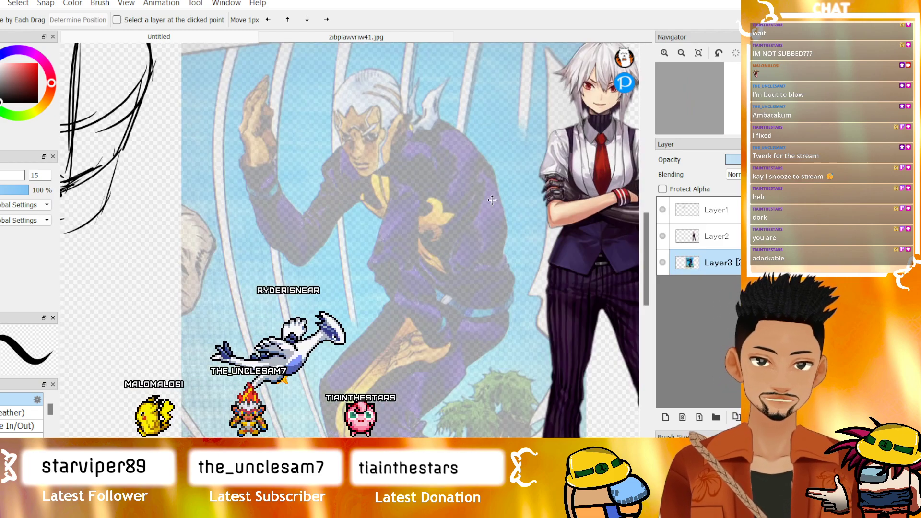
{"action": "key", "text": "Return"}
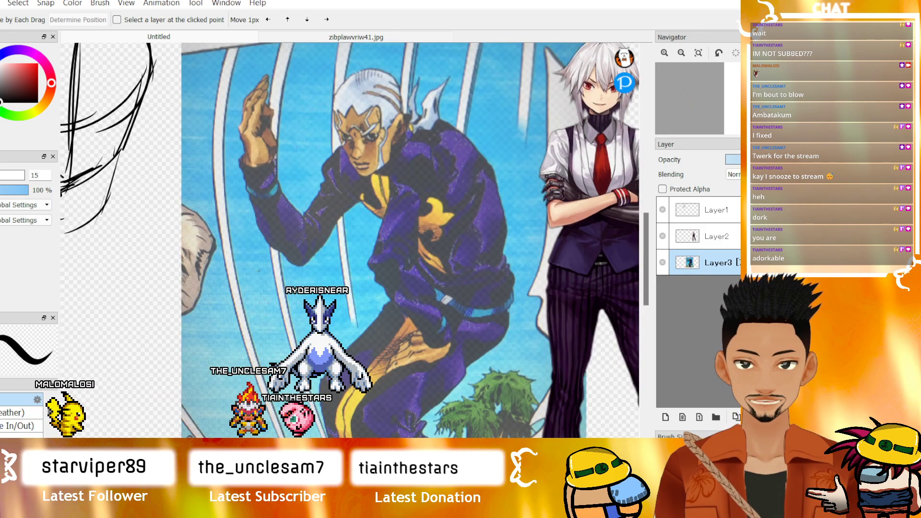
{"action": "scroll", "coordinate": [582, 233], "scroll_direction": "down", "scroll_amount": 2}
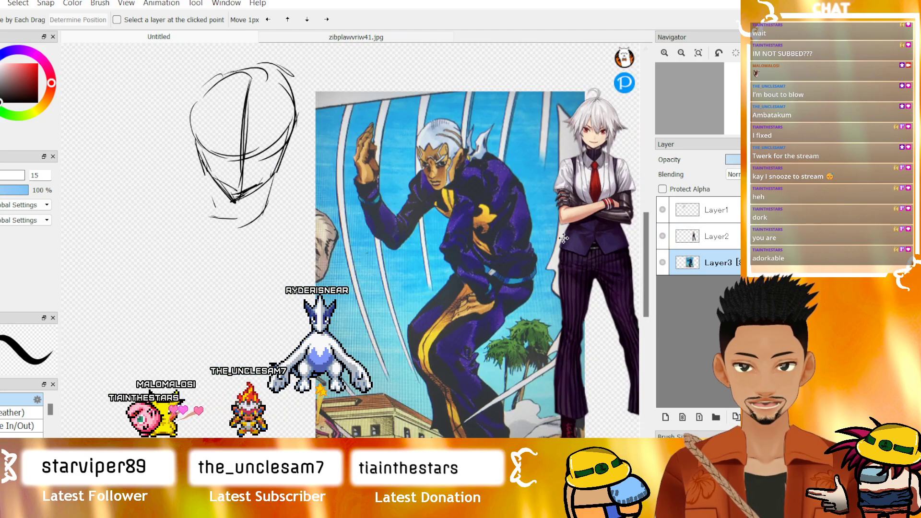
{"action": "left_click_drag", "start_coordinate": [583, 233], "coordinate": [589, 224]}
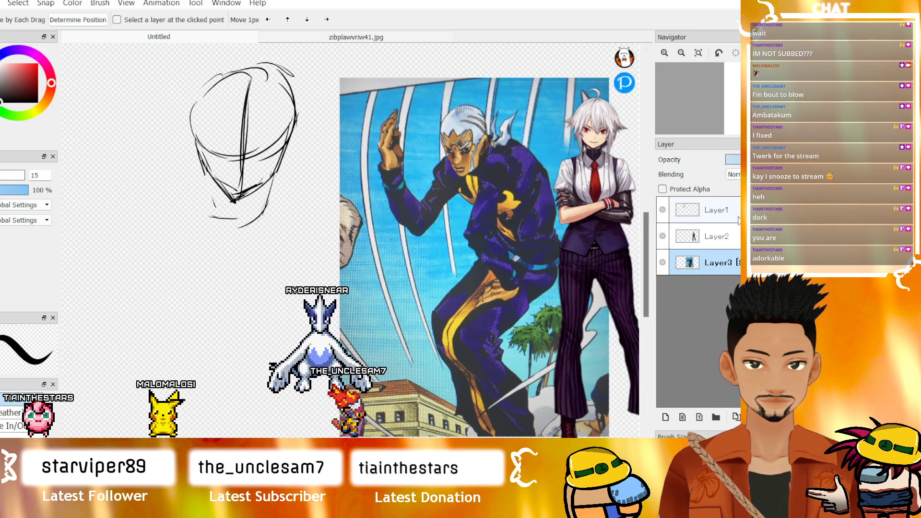
- Erase the whole head sketch on Layer1 and lower the Layer3 reference picture's opacity to about 40%
{"action": "left_click", "coordinate": [687, 219]}
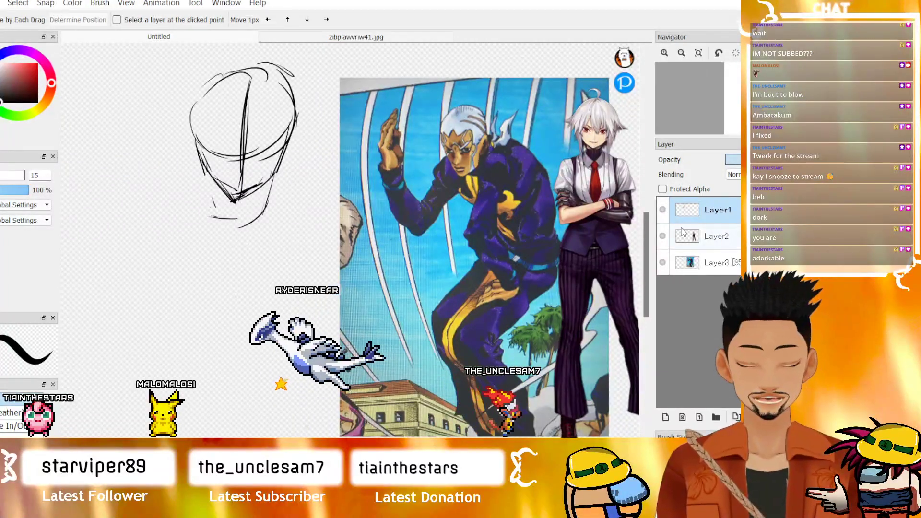
{"action": "key", "text": "Delete"}
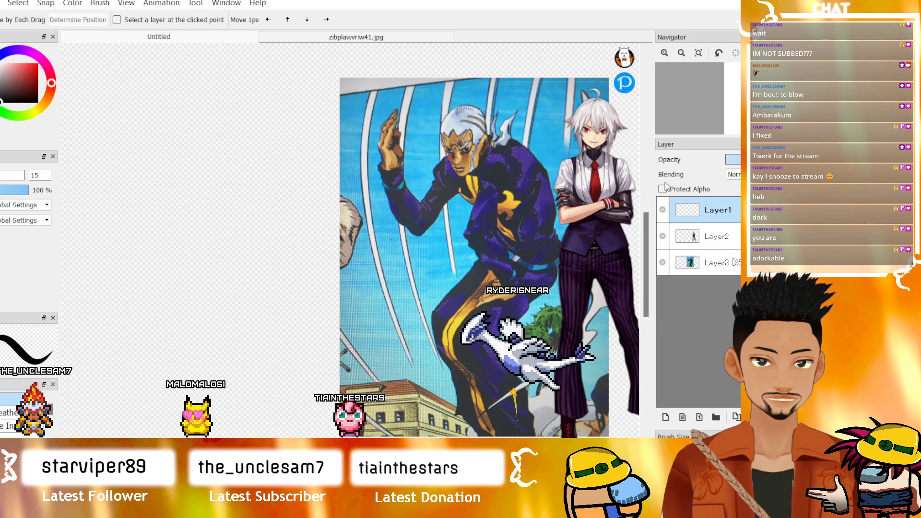
{"action": "key", "text": "b"}
{"action": "left_click", "coordinate": [718, 262]}
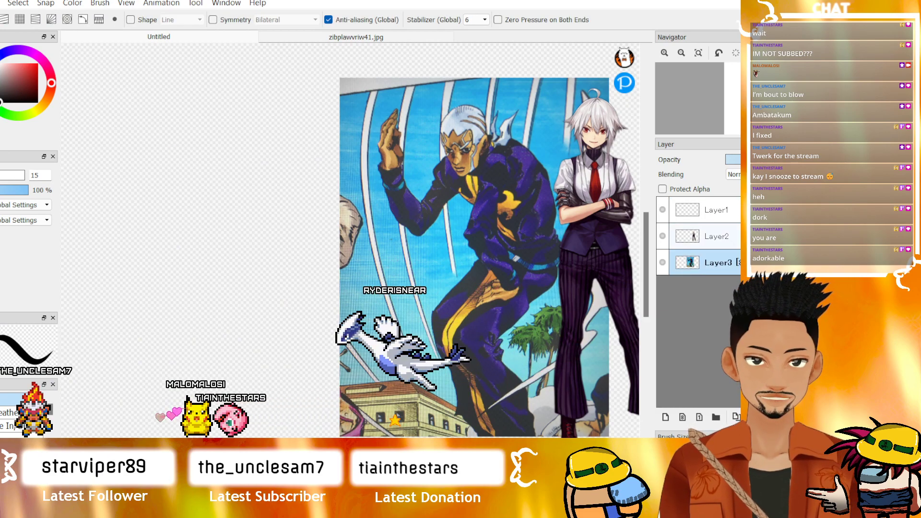
{"action": "left_click", "coordinate": [751, 159]}
{"action": "left_click", "coordinate": [717, 210]}
- Sketch a new head on Layer1 with a round cranium, a vertical centre line and a tapering jaw, in the empty area beside the reference
{"action": "left_click_drag", "start_coordinate": [300, 267], "coordinate": [371, 266]}
{"action": "mouse_move", "coordinate": [299, 126]}
{"action": "left_mouse_down"}
{"action": "mouse_move", "coordinate": [293, 156]}
{"action": "mouse_move", "coordinate": [264, 177]}
{"action": "mouse_move", "coordinate": [234, 158]}
{"action": "mouse_move", "coordinate": [252, 126]}
{"action": "mouse_move", "coordinate": [277, 116]}
{"action": "mouse_move", "coordinate": [304, 145]}
{"action": "mouse_move", "coordinate": [256, 201]}
{"action": "left_mouse_up"}
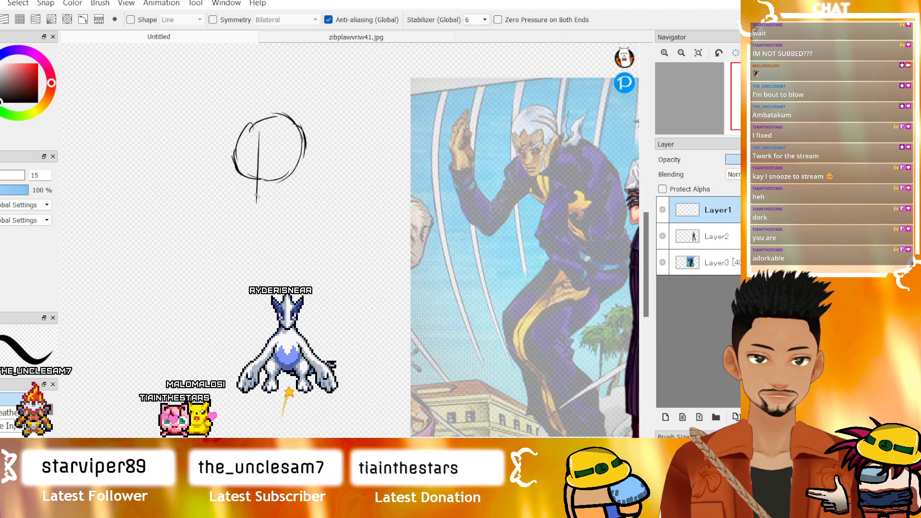
{"action": "key", "text": "ctrl+z"}
{"action": "key", "text": "ctrl+z"}
{"action": "left_click_drag", "start_coordinate": [257, 125], "coordinate": [255, 208]}
{"action": "left_click_drag", "start_coordinate": [253, 157], "coordinate": [259, 214]}
{"action": "mouse_move", "coordinate": [303, 146]}
{"action": "left_mouse_down"}
{"action": "mouse_move", "coordinate": [296, 195]}
{"action": "mouse_move", "coordinate": [268, 217]}
{"action": "mouse_move", "coordinate": [247, 221]}
{"action": "mouse_move", "coordinate": [234, 188]}
{"action": "left_mouse_up"}
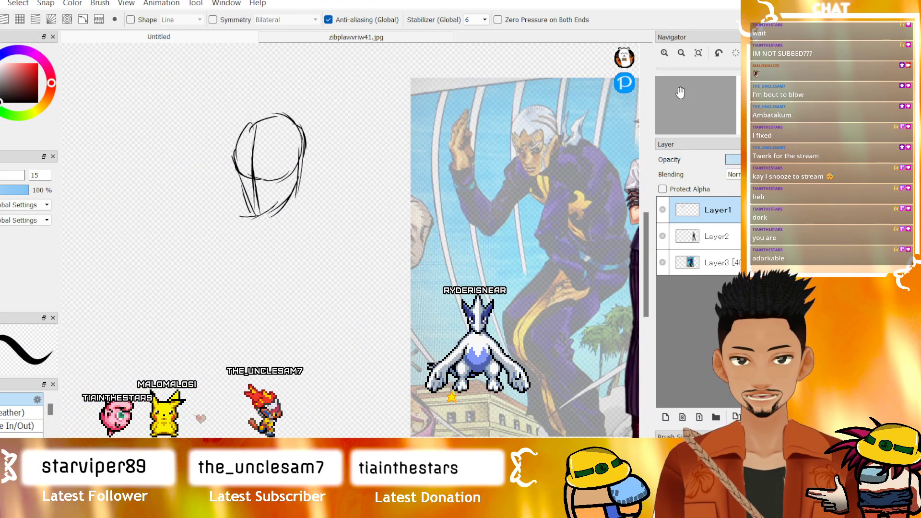
- Tilt the canvas view counterclockwise and sketch the ear and neck onto the head
{"action": "left_click", "coordinate": [681, 53]}
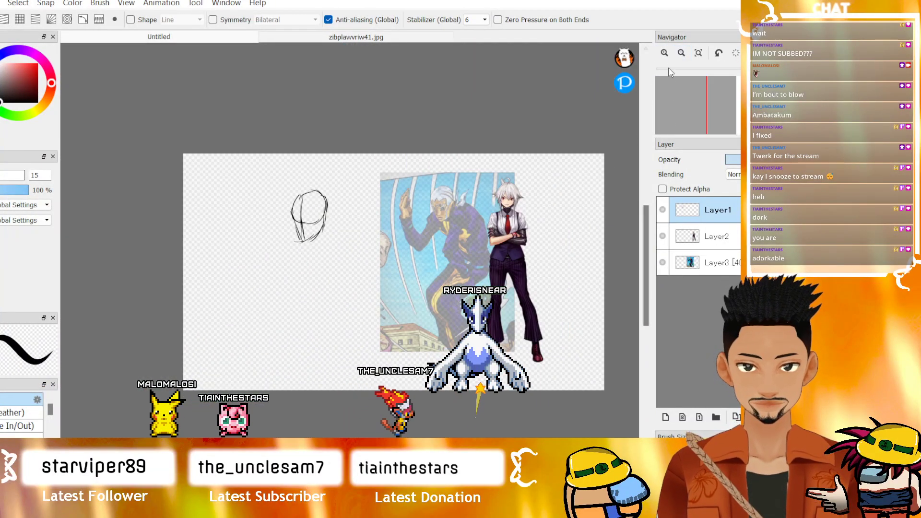
{"action": "key", "text": "Left"}
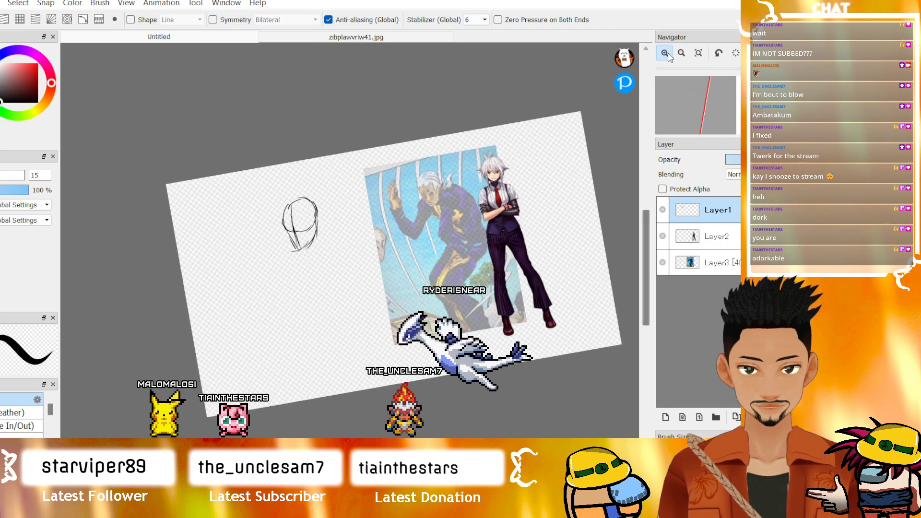
{"action": "left_click", "coordinate": [664, 53]}
{"action": "left_click_drag", "start_coordinate": [646, 233], "coordinate": [647, 243]}
{"action": "left_click", "coordinate": [664, 53]}
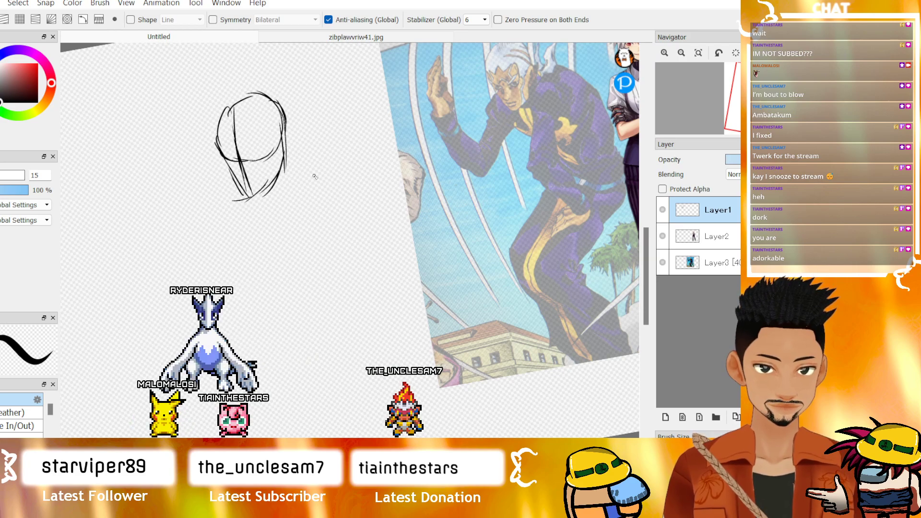
{"action": "left_click_drag", "start_coordinate": [296, 162], "coordinate": [294, 138]}
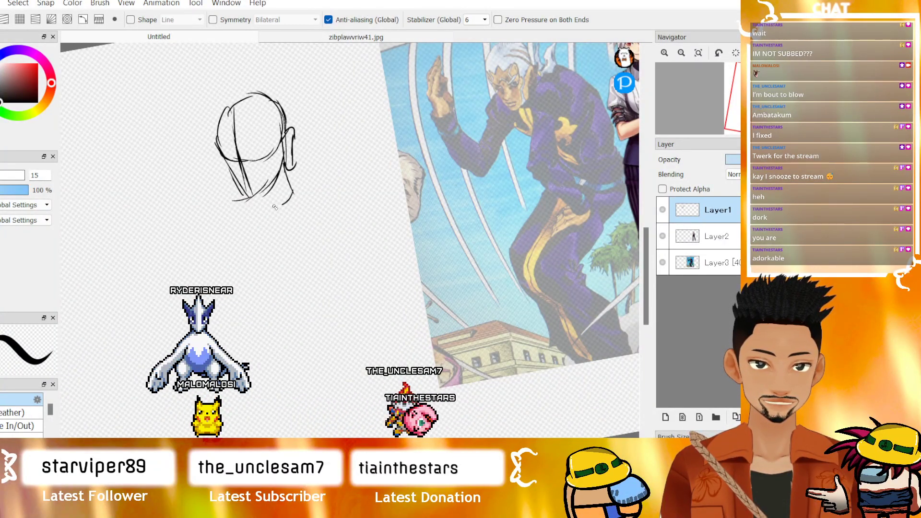
{"action": "left_click_drag", "start_coordinate": [294, 192], "coordinate": [271, 210]}
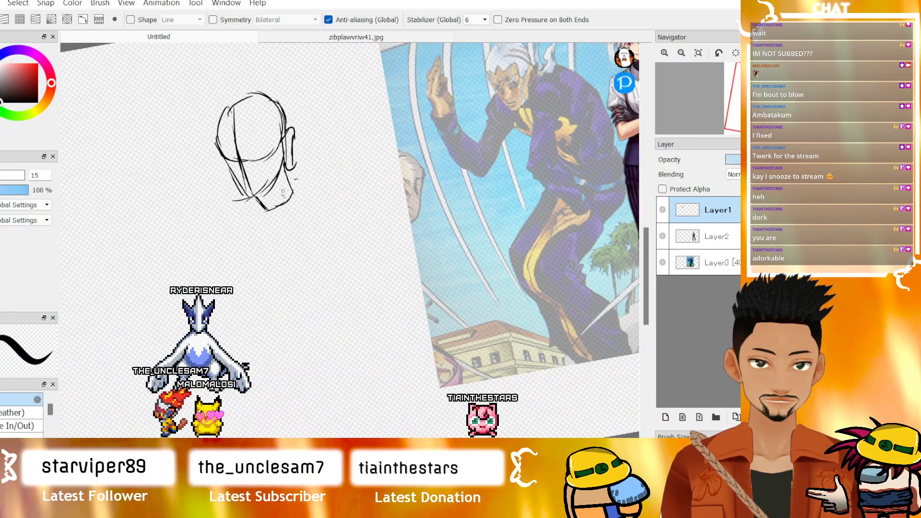
- Sketch the collar, the hunched shoulder and the torso outline below the head, following the reference pose
{"action": "left_click_drag", "start_coordinate": [288, 182], "coordinate": [283, 223]}
{"action": "mouse_move", "coordinate": [306, 174]}
{"action": "left_mouse_down"}
{"action": "mouse_move", "coordinate": [350, 216]}
{"action": "mouse_move", "coordinate": [333, 264]}
{"action": "mouse_move", "coordinate": [298, 292]}
{"action": "mouse_move", "coordinate": [237, 298]}
{"action": "left_mouse_up"}
{"action": "mouse_move", "coordinate": [218, 248]}
{"action": "left_mouse_down"}
{"action": "mouse_move", "coordinate": [234, 294]}
{"action": "mouse_move", "coordinate": [239, 283]}
{"action": "left_mouse_up"}
{"action": "left_click_drag", "start_coordinate": [232, 223], "coordinate": [272, 283]}
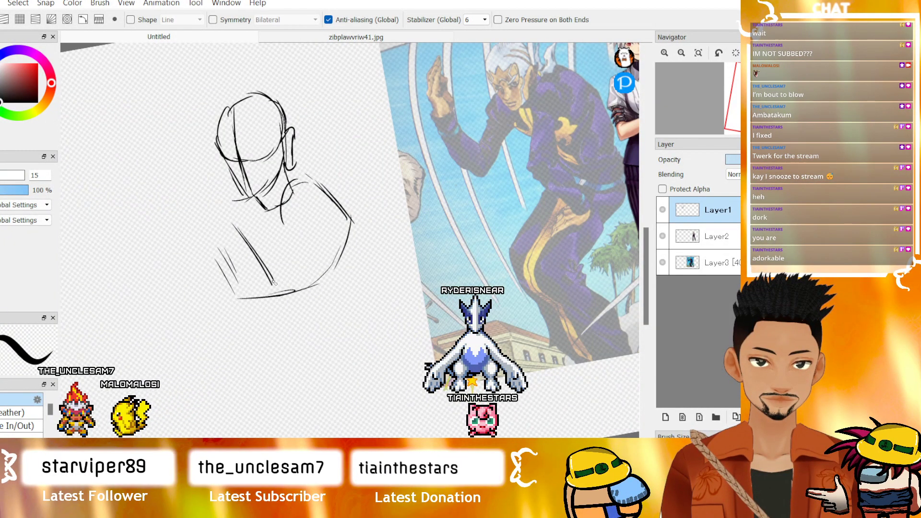
- Sketch the outstretched upper arm and extend the torso outline down to a curved waist
{"action": "mouse_move", "coordinate": [250, 199]}
{"action": "left_mouse_down"}
{"action": "mouse_move", "coordinate": [215, 233]}
{"action": "mouse_move", "coordinate": [218, 252]}
{"action": "mouse_move", "coordinate": [236, 217]}
{"action": "mouse_move", "coordinate": [254, 252]}
{"action": "mouse_move", "coordinate": [192, 312]}
{"action": "left_mouse_up"}
{"action": "mouse_move", "coordinate": [249, 255]}
{"action": "left_mouse_down"}
{"action": "mouse_move", "coordinate": [194, 302]}
{"action": "mouse_move", "coordinate": [174, 275]}
{"action": "left_mouse_up"}
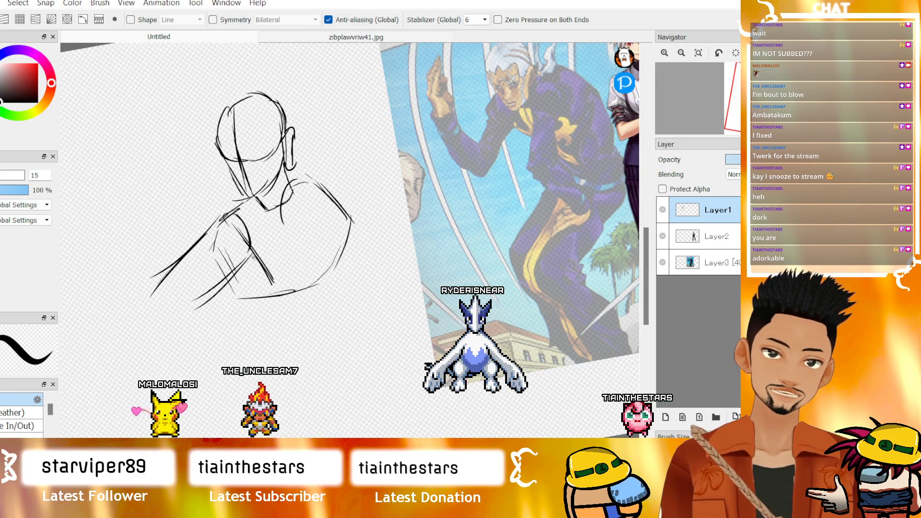
{"action": "left_click_drag", "start_coordinate": [281, 288], "coordinate": [338, 321]}
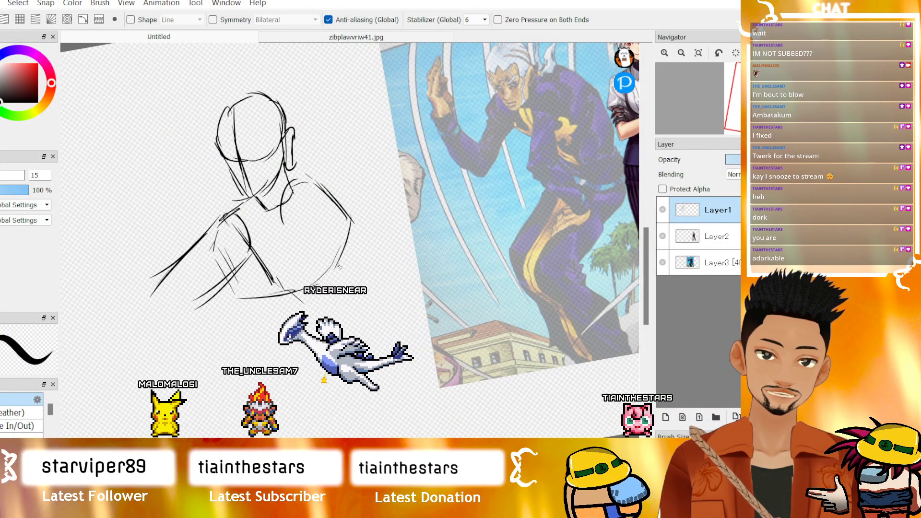
{"action": "mouse_move", "coordinate": [351, 225]}
{"action": "left_mouse_down"}
{"action": "mouse_move", "coordinate": [381, 319]}
{"action": "mouse_move", "coordinate": [332, 337]}
{"action": "left_mouse_up"}
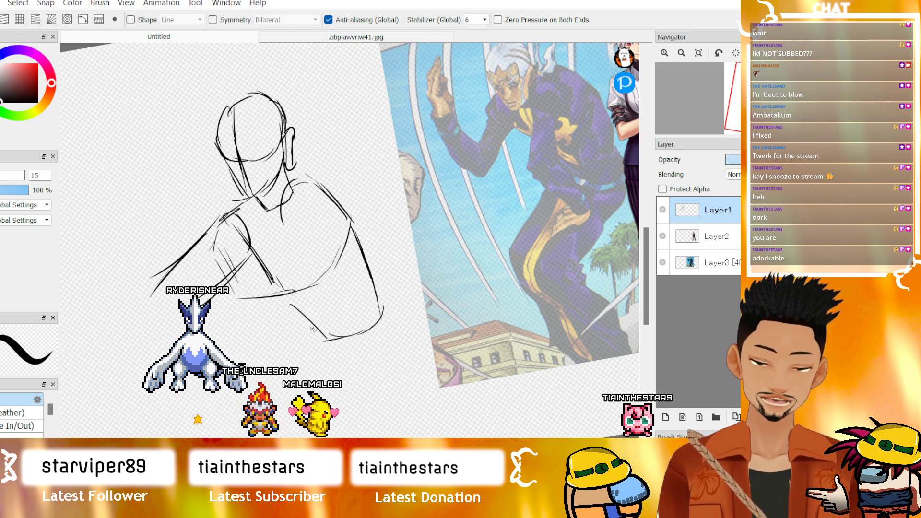
{"action": "left_click_drag", "start_coordinate": [283, 296], "coordinate": [329, 338]}
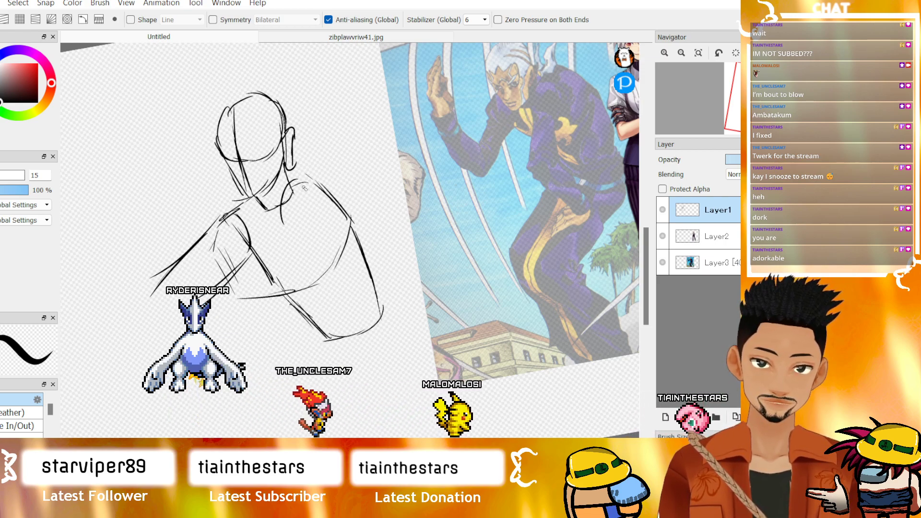
- Sketch an oval for the near shoulder and the near upper arm running diagonally down across the torso
{"action": "mouse_move", "coordinate": [333, 210]}
{"action": "left_mouse_down"}
{"action": "mouse_move", "coordinate": [306, 225]}
{"action": "mouse_move", "coordinate": [321, 301]}
{"action": "left_mouse_up"}
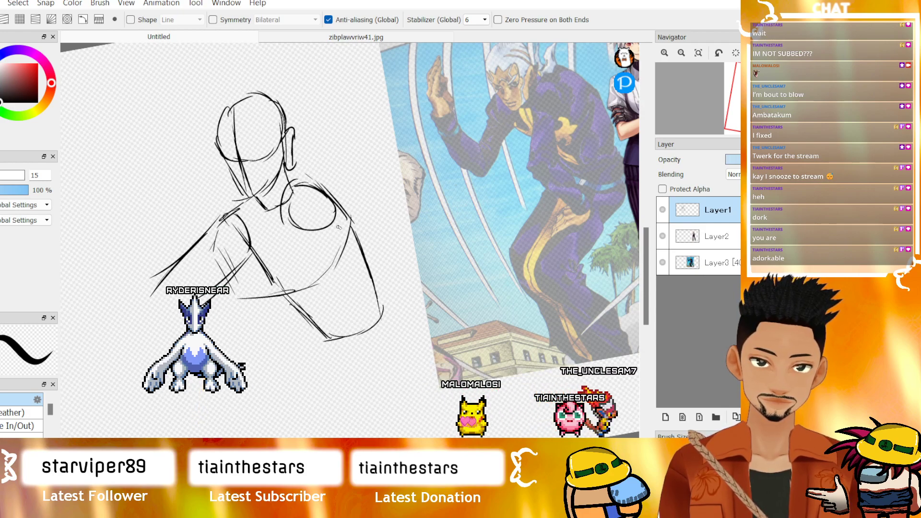
{"action": "mouse_move", "coordinate": [339, 230]}
{"action": "left_mouse_down"}
{"action": "mouse_move", "coordinate": [313, 298]}
{"action": "mouse_move", "coordinate": [279, 322]}
{"action": "left_mouse_up"}
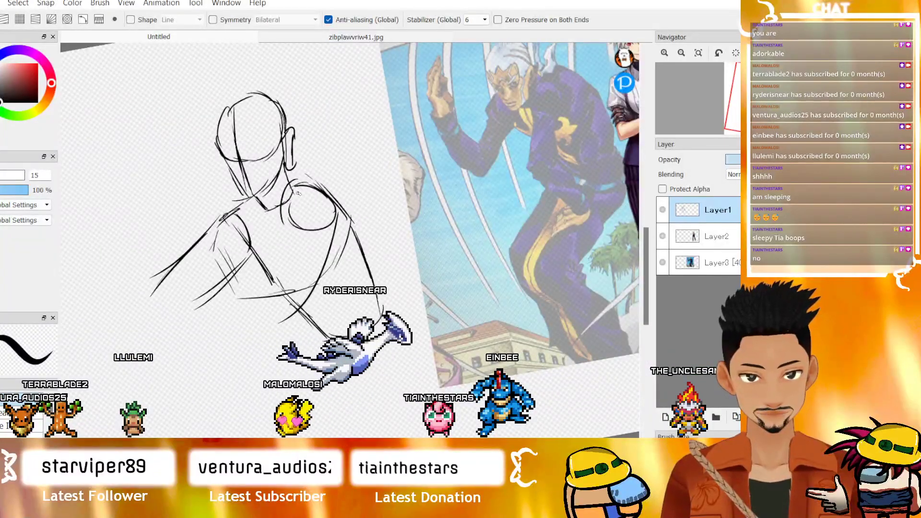
{"action": "left_click_drag", "start_coordinate": [296, 188], "coordinate": [271, 270]}
{"action": "left_click_drag", "start_coordinate": [290, 210], "coordinate": [271, 283]}
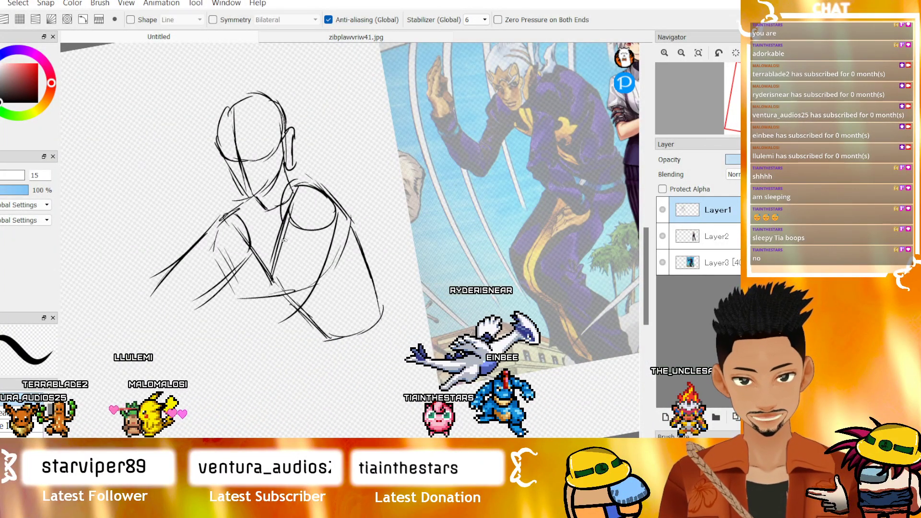
{"action": "left_click_drag", "start_coordinate": [284, 240], "coordinate": [269, 307]}
{"action": "left_click_drag", "start_coordinate": [333, 226], "coordinate": [301, 307]}
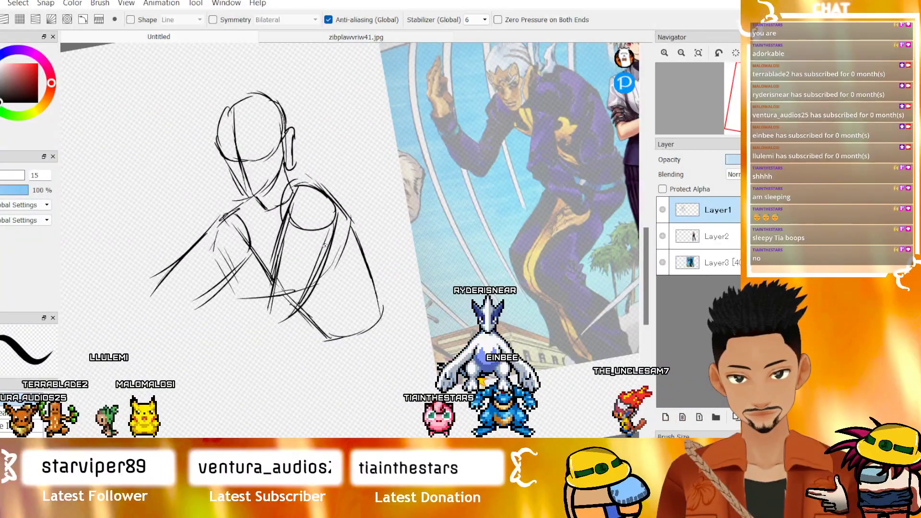
{"action": "mouse_move", "coordinate": [321, 256]}
{"action": "left_mouse_down"}
{"action": "mouse_move", "coordinate": [292, 327]}
{"action": "mouse_move", "coordinate": [310, 354]}
{"action": "left_mouse_up"}
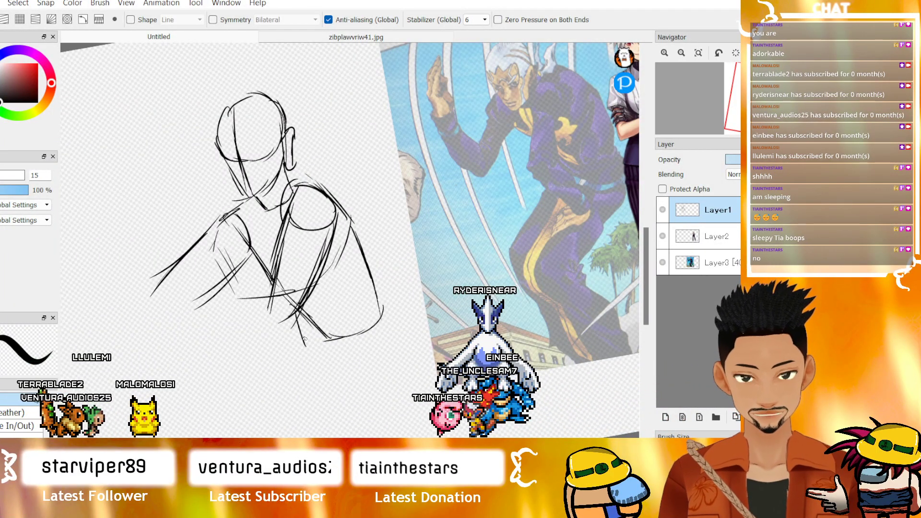
- Undo the stray stroke below the elbow and sketch the near forearm hanging down from it
{"action": "left_click_drag", "start_coordinate": [301, 323], "coordinate": [323, 371]}
{"action": "key", "text": "ctrl+z"}
{"action": "key", "text": "ctrl+z"}
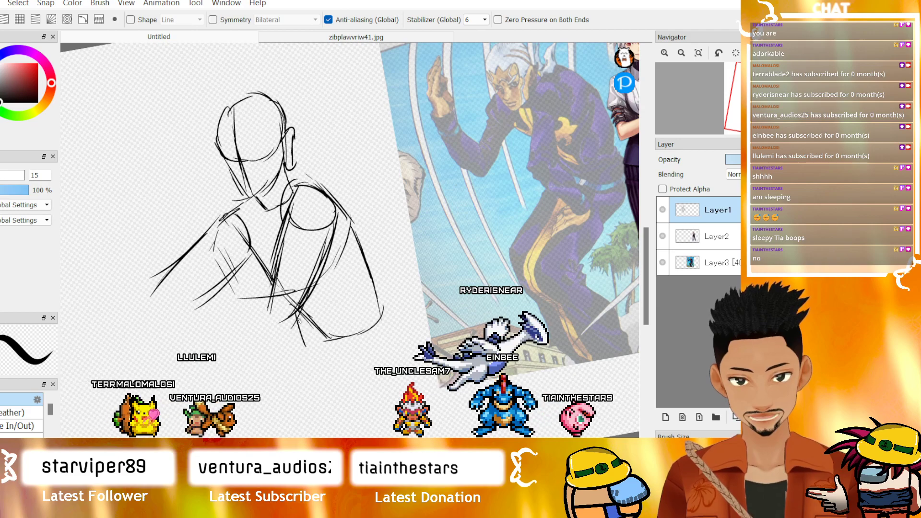
{"action": "mouse_move", "coordinate": [300, 312]}
{"action": "left_mouse_down"}
{"action": "mouse_move", "coordinate": [319, 405]}
{"action": "mouse_move", "coordinate": [291, 415]}
{"action": "mouse_move", "coordinate": [279, 407]}
{"action": "left_mouse_up"}
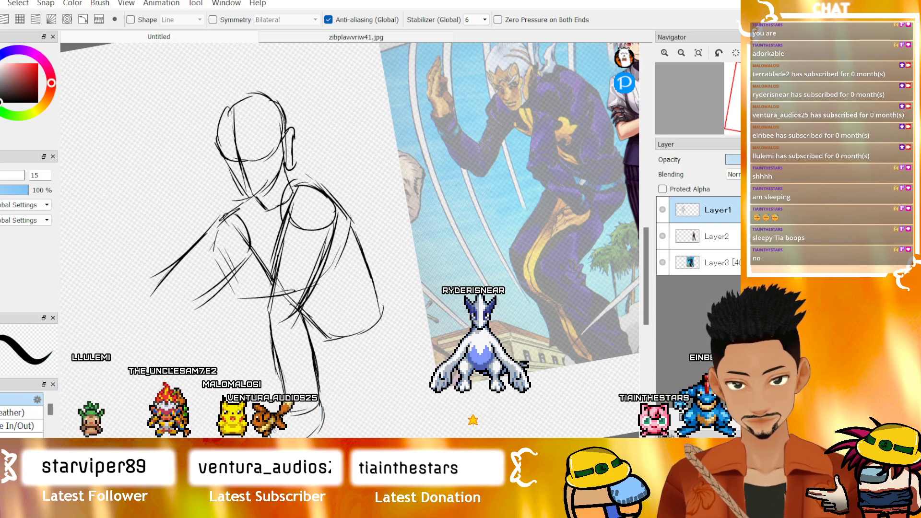
- Reset the canvas rotation and sketch the hips and the start of the thigh below the waist
{"action": "left_click", "coordinate": [734, 52]}
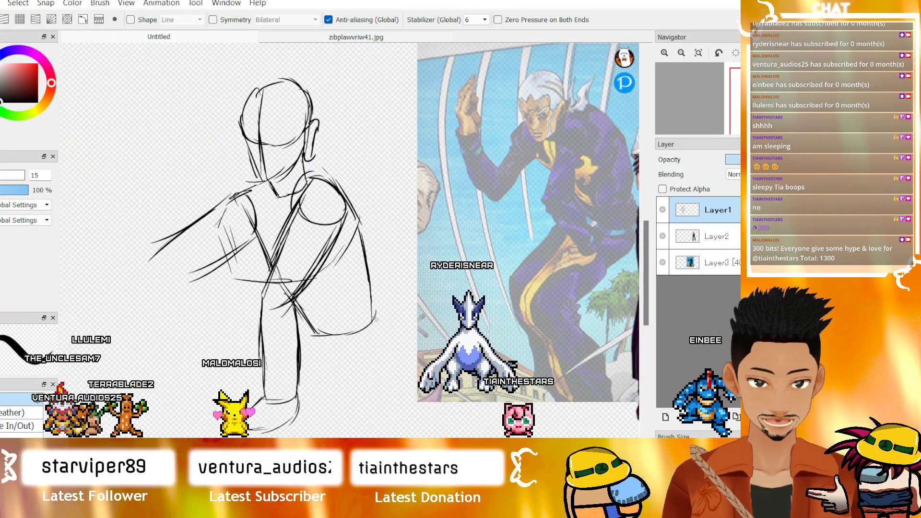
{"action": "left_click_drag", "start_coordinate": [374, 319], "coordinate": [388, 361]}
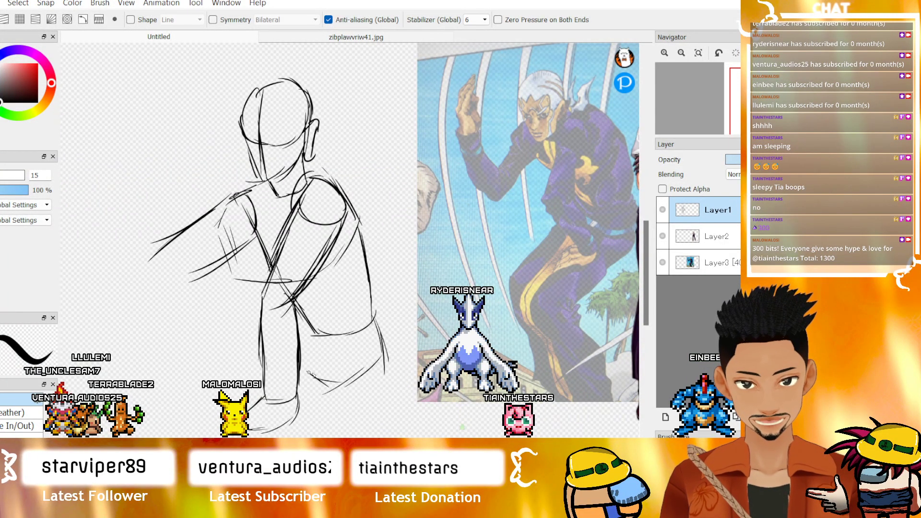
{"action": "left_click_drag", "start_coordinate": [387, 349], "coordinate": [387, 404]}
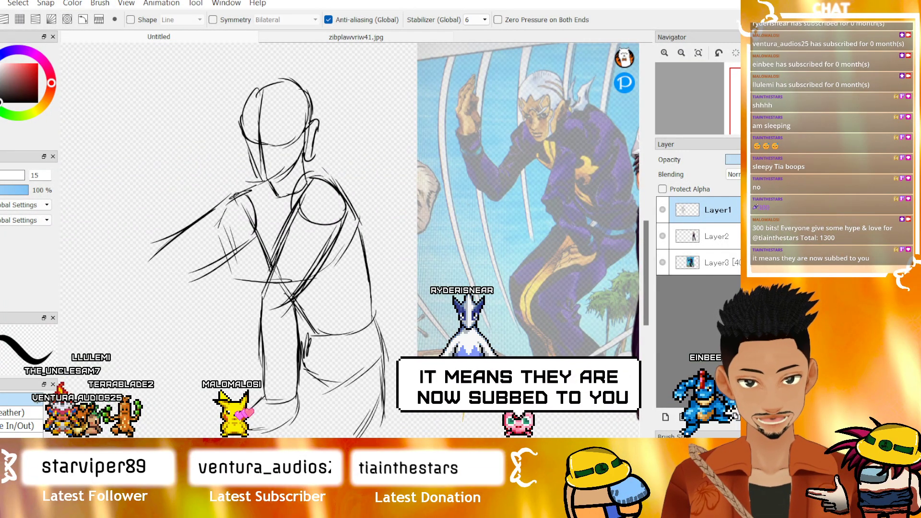
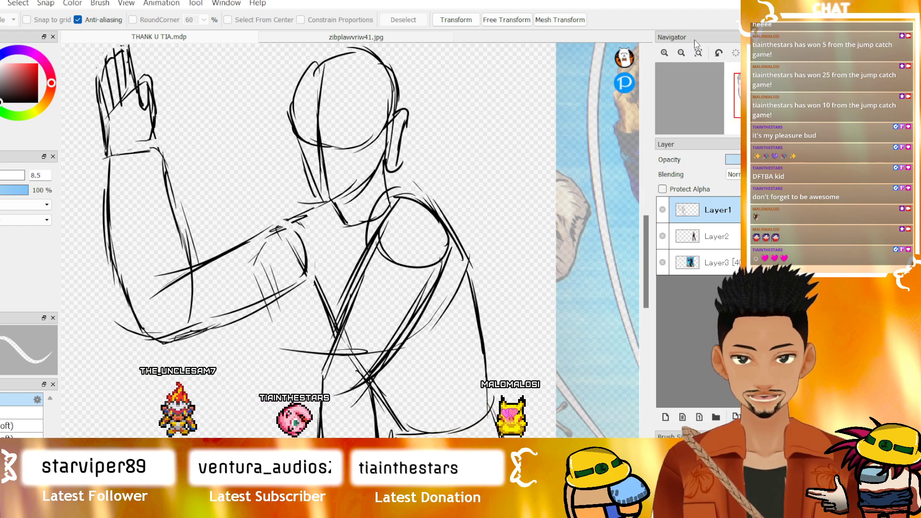
- Lasso the near forearm and hand, rotate them slightly counterclockwise and move them to fit below the elbow, and clear the selection
{"action": "left_click", "coordinate": [665, 54]}
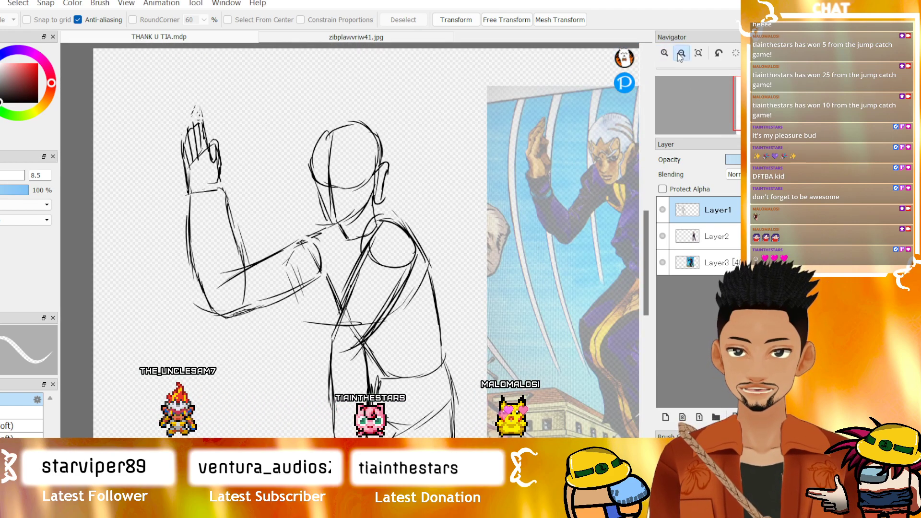
{"action": "scroll", "coordinate": [647, 232], "scroll_direction": "down", "scroll_amount": 2}
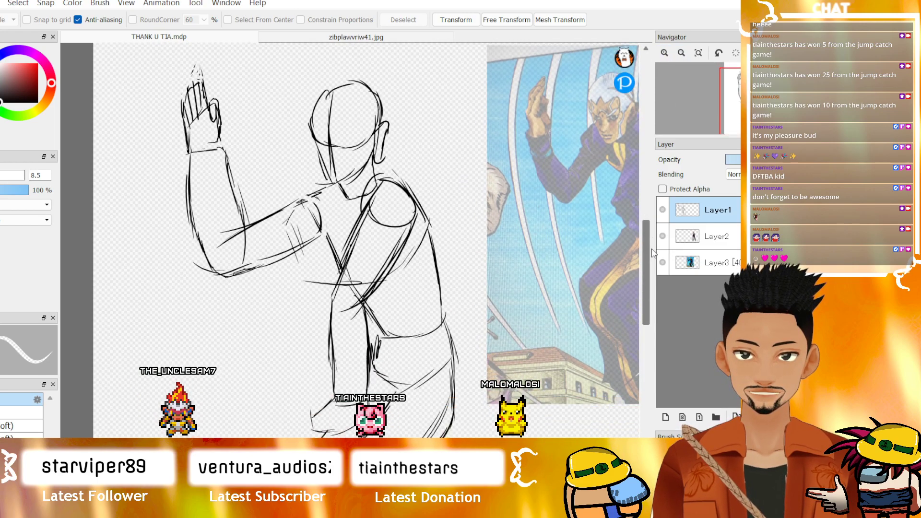
{"action": "left_click", "coordinate": [665, 54]}
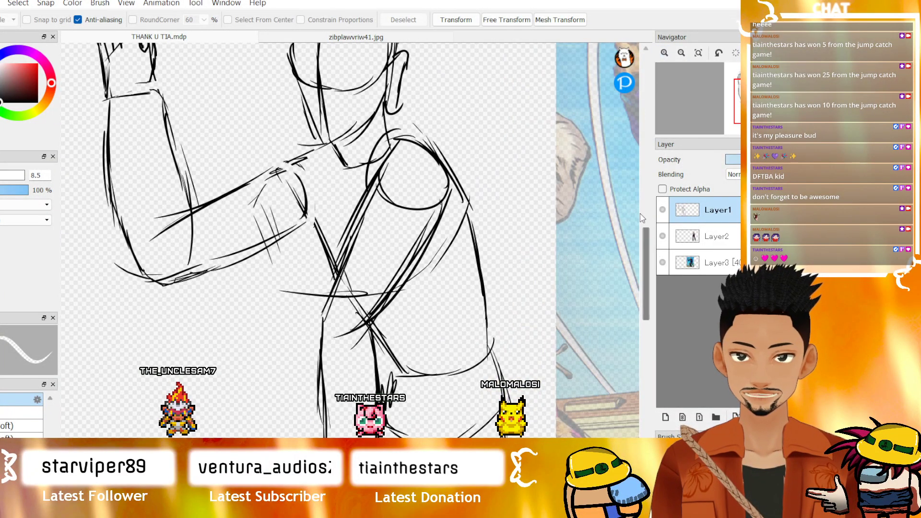
{"action": "scroll", "coordinate": [640, 241], "scroll_direction": "down", "scroll_amount": 2}
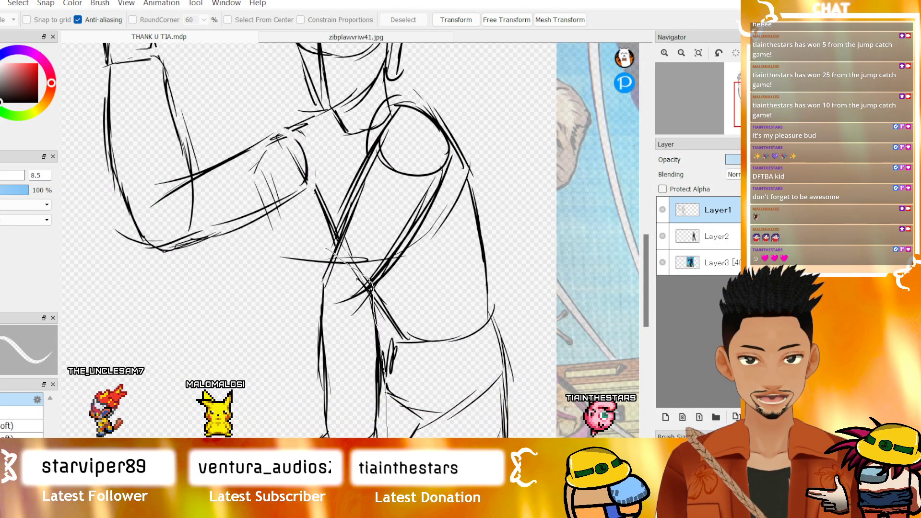
{"action": "mouse_move", "coordinate": [387, 436]}
{"action": "left_mouse_down"}
{"action": "mouse_move", "coordinate": [319, 437]}
{"action": "mouse_move", "coordinate": [277, 297]}
{"action": "left_mouse_up"}
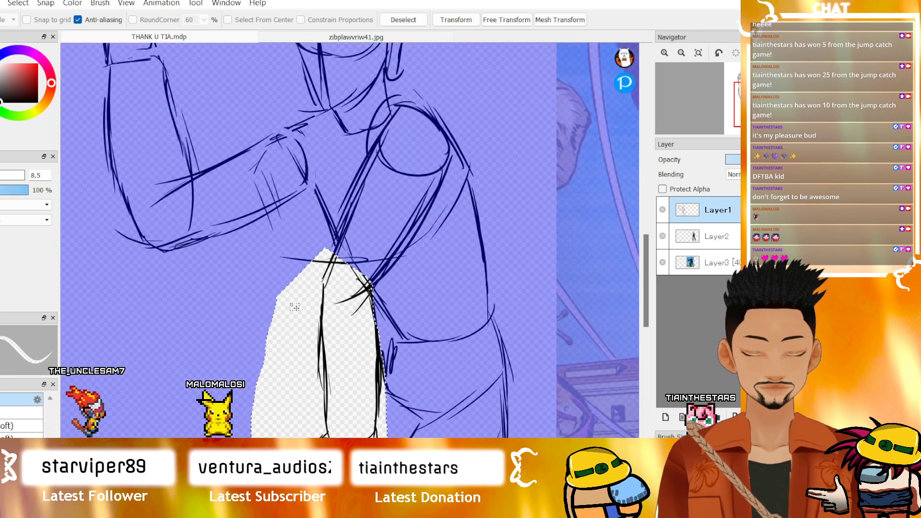
{"action": "key", "text": "ctrl+t"}
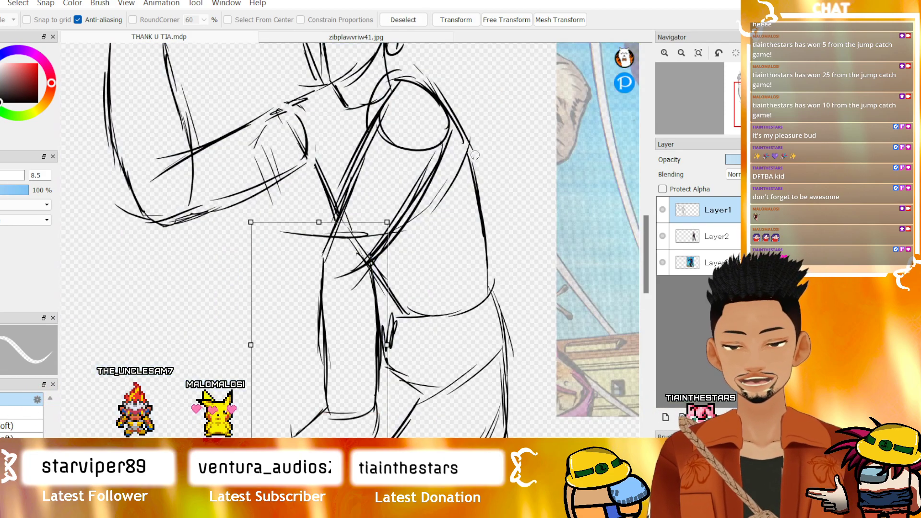
{"action": "scroll", "coordinate": [462, 259], "scroll_direction": "down", "scroll_amount": 2}
{"action": "left_click_drag", "start_coordinate": [477, 294], "coordinate": [473, 272]}
{"action": "left_click_drag", "start_coordinate": [413, 278], "coordinate": [419, 275]}
{"action": "scroll", "coordinate": [419, 274], "scroll_direction": "up", "scroll_amount": 3}
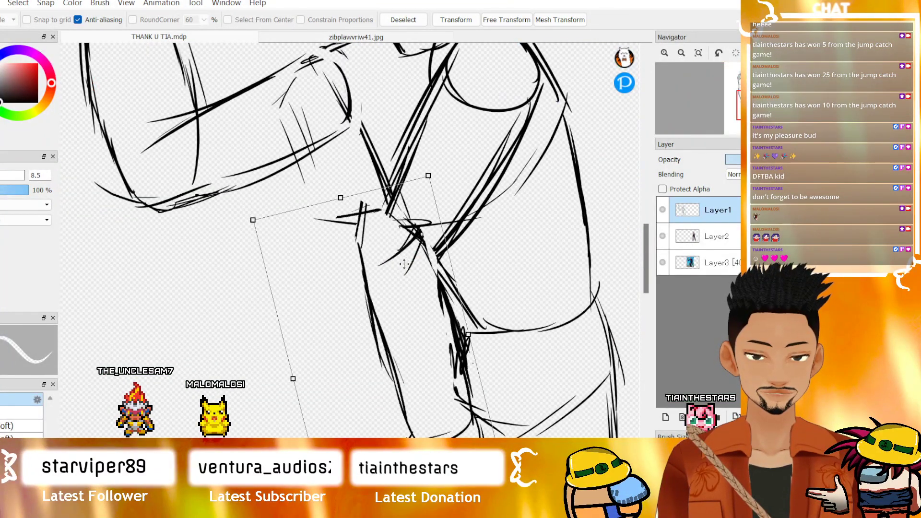
{"action": "left_click_drag", "start_coordinate": [645, 269], "coordinate": [645, 282]}
{"action": "scroll", "coordinate": [544, 278], "scroll_direction": "down", "scroll_amount": 1}
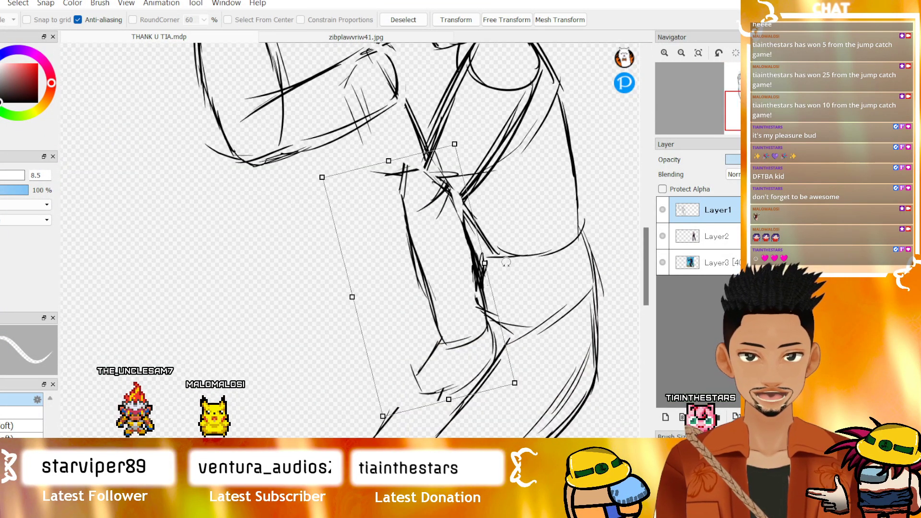
{"action": "left_click_drag", "start_coordinate": [485, 263], "coordinate": [473, 279]}
{"action": "left_click_drag", "start_coordinate": [382, 169], "coordinate": [389, 190]}
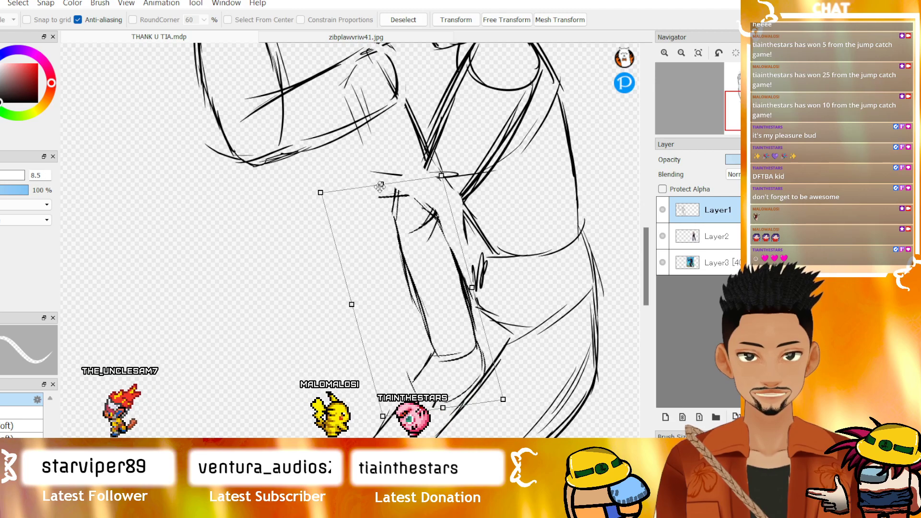
{"action": "key", "text": "Return"}
{"action": "key", "text": "ctrl+d"}
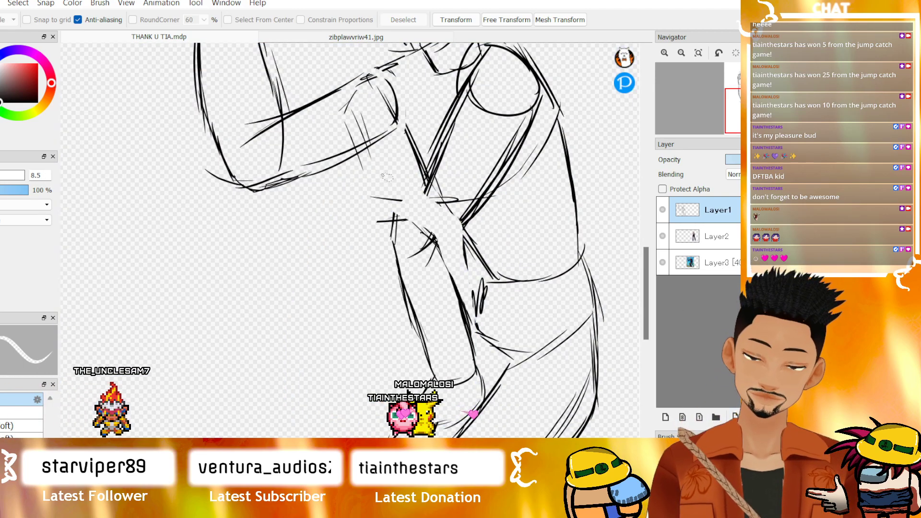
- Sketch strokes with the brush to reconnect the near upper arm to the repositioned forearm at the elbow
{"action": "key", "text": "b"}
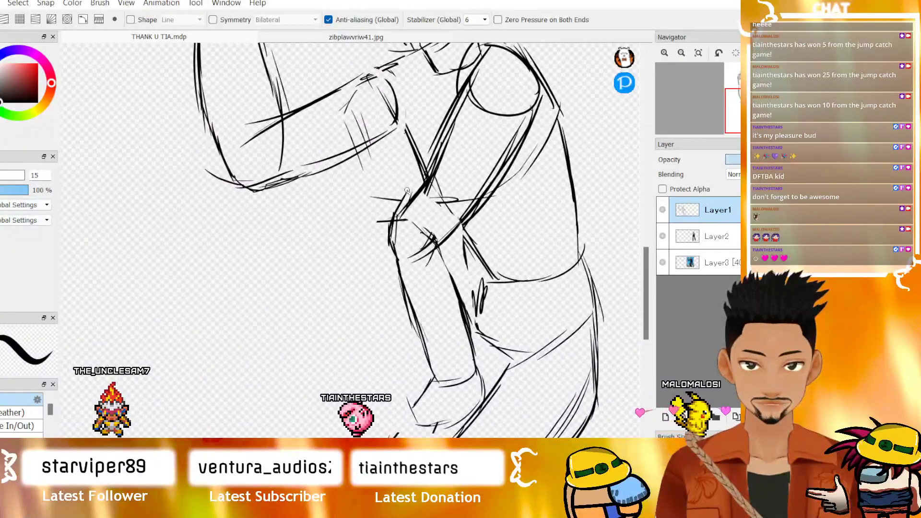
{"action": "left_click_drag", "start_coordinate": [440, 269], "coordinate": [445, 237]}
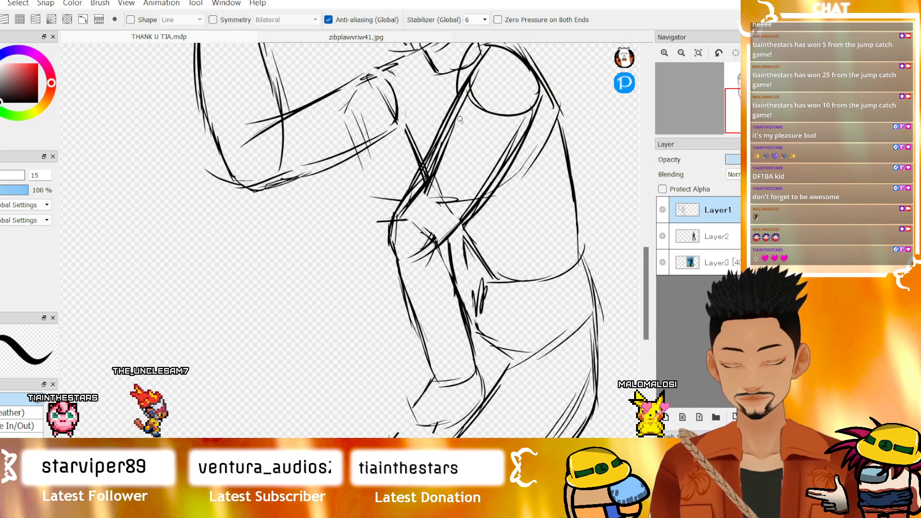
- Erase the near upper arm's messy lines between the shoulder oval and the elbow
{"action": "left_click", "coordinate": [681, 53]}
{"action": "left_click", "coordinate": [681, 53]}
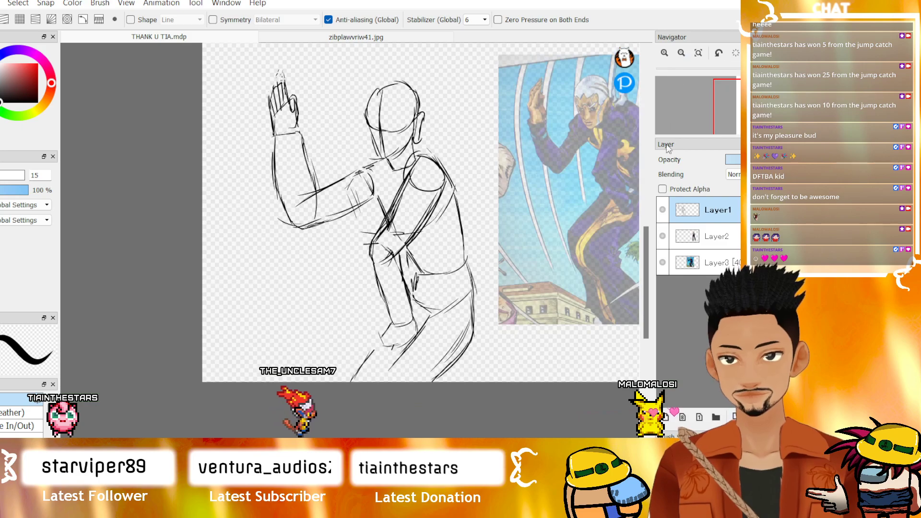
{"action": "left_click_drag", "start_coordinate": [548, 383], "coordinate": [470, 385]}
{"action": "left_click", "coordinate": [665, 53]}
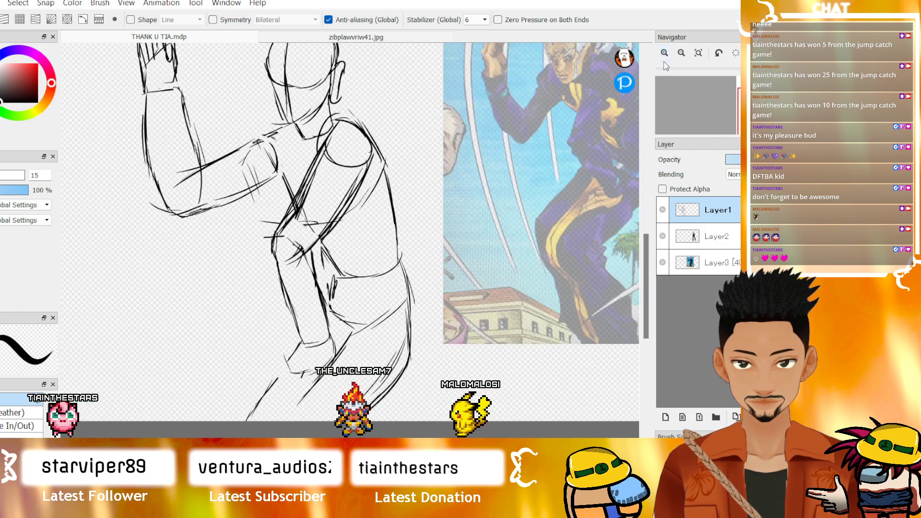
{"action": "left_click", "coordinate": [665, 54]}
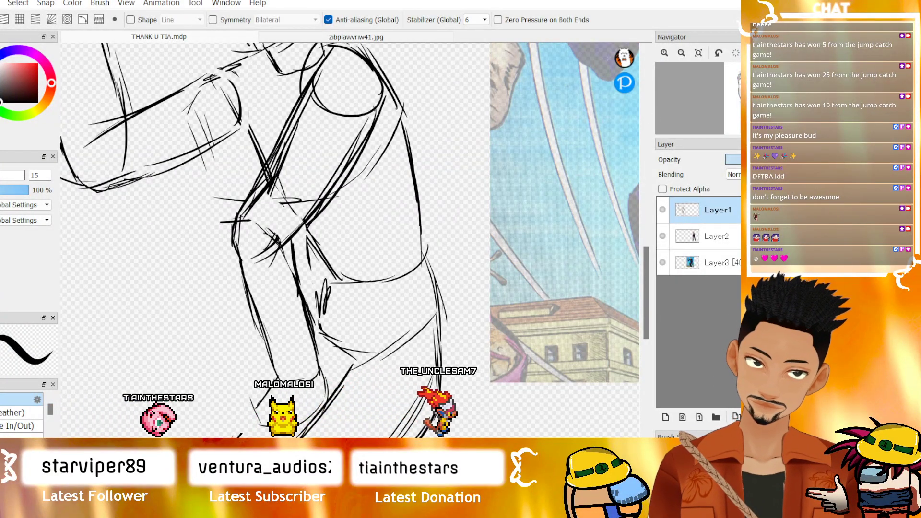
{"action": "key", "text": "e"}
{"action": "left_click_drag", "start_coordinate": [206, 215], "coordinate": [256, 218]}
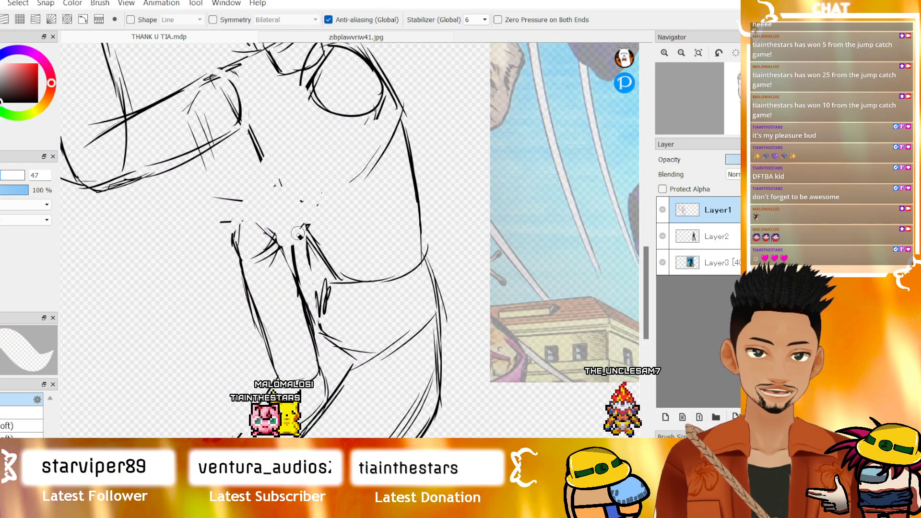
- Redraw the near upper arm with cleaner lines from the shoulder to a rounded elbow, undoing the misplaced strokes
{"action": "key", "text": "b"}
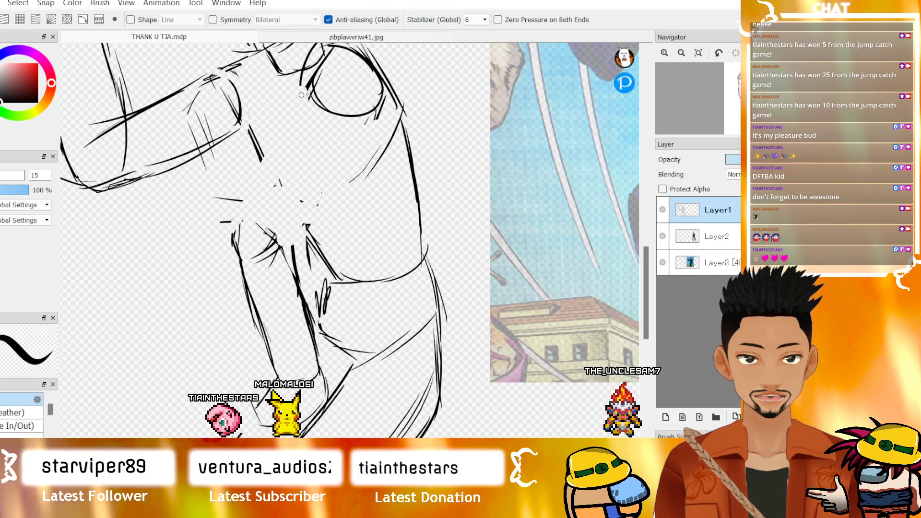
{"action": "mouse_move", "coordinate": [313, 70]}
{"action": "left_mouse_down"}
{"action": "mouse_move", "coordinate": [262, 166]}
{"action": "mouse_move", "coordinate": [264, 182]}
{"action": "left_mouse_up"}
{"action": "key", "text": "ctrl+z"}
{"action": "key", "text": "ctrl+z"}
{"action": "left_click_drag", "start_coordinate": [307, 73], "coordinate": [234, 228]}
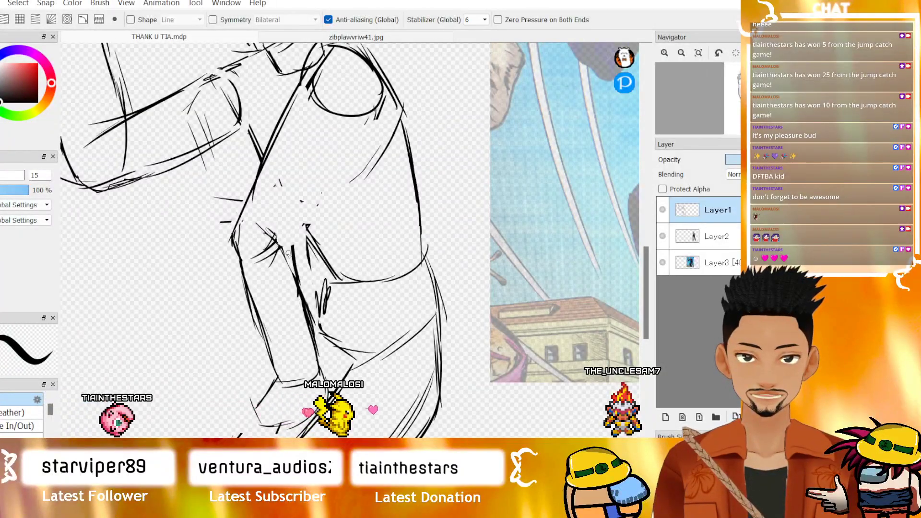
{"action": "key", "text": "ctrl+z"}
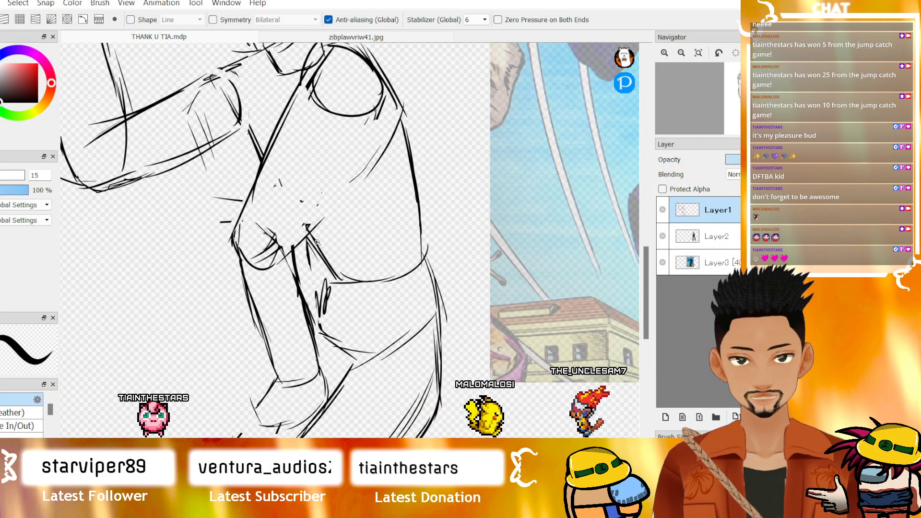
{"action": "left_click_drag", "start_coordinate": [377, 109], "coordinate": [316, 201]}
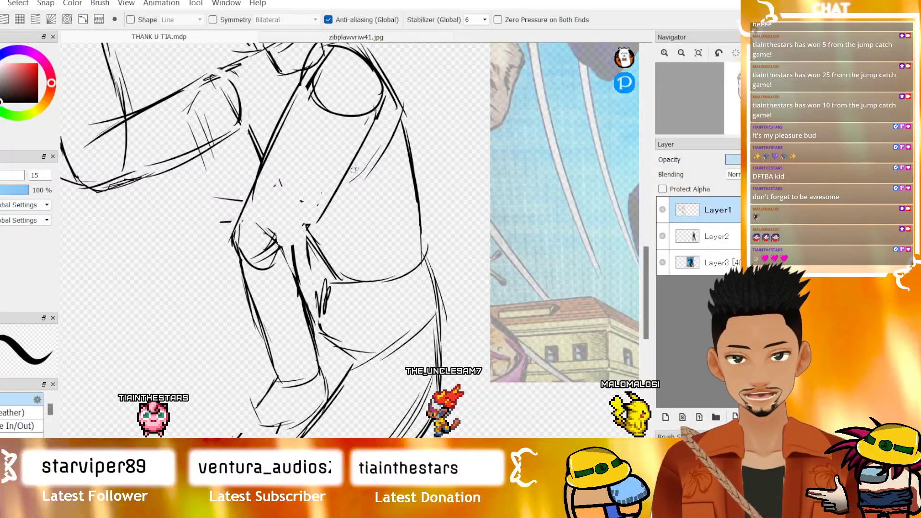
- Draw the underside of the near upper arm with long strokes from the armpit down to the elbow
{"action": "left_click_drag", "start_coordinate": [355, 139], "coordinate": [284, 254]}
{"action": "left_click_drag", "start_coordinate": [340, 163], "coordinate": [301, 223]}
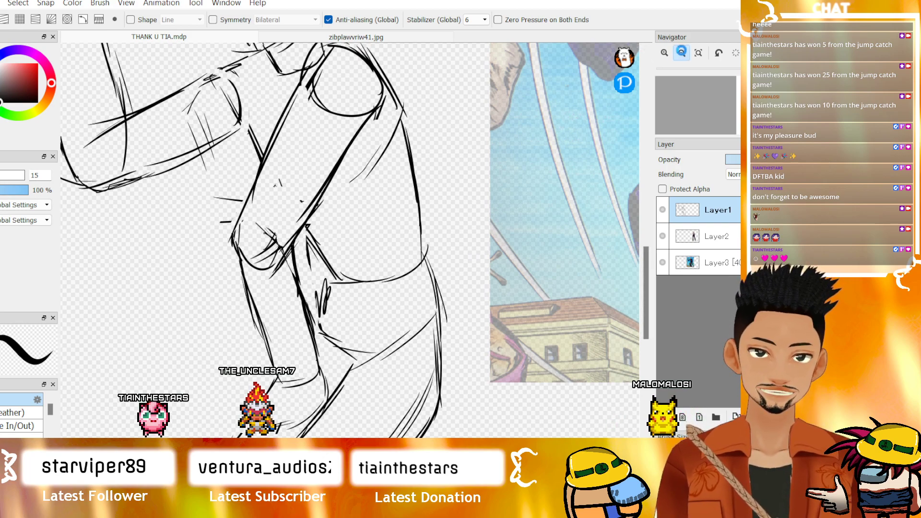
{"action": "left_click", "coordinate": [682, 51]}
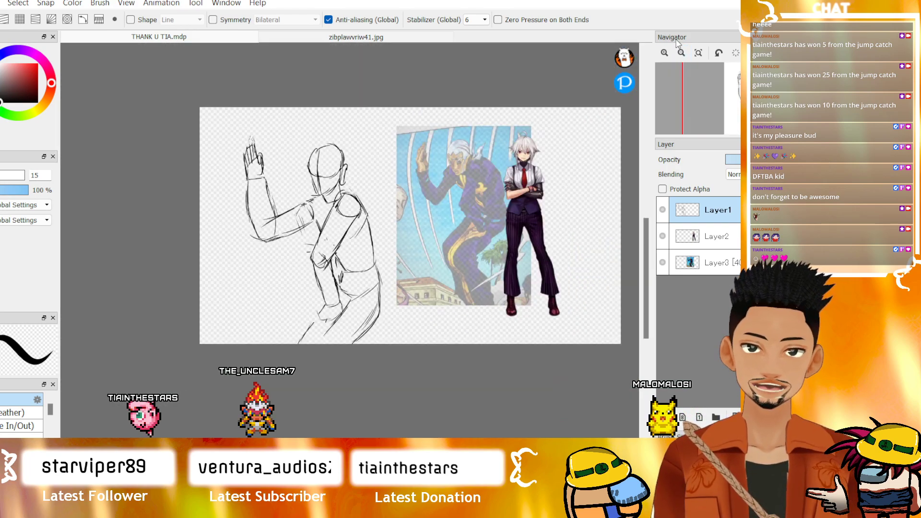
{"action": "left_click", "coordinate": [664, 53]}
{"action": "left_click", "coordinate": [664, 52]}
{"action": "left_click", "coordinate": [665, 53]}
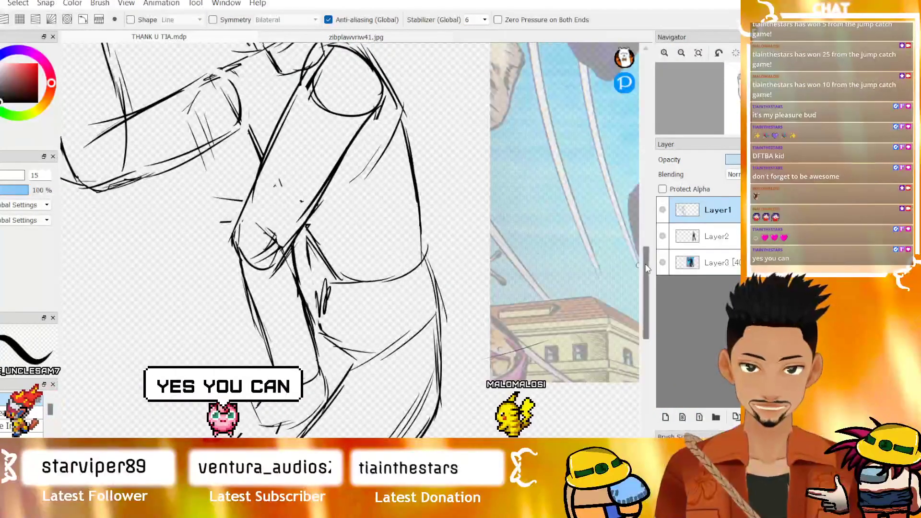
- Sketch the knuckles and fingers of the near hand over the thigh and erase stray lines around the fingertips
{"action": "scroll", "coordinate": [645, 269], "scroll_direction": "down", "scroll_amount": 2}
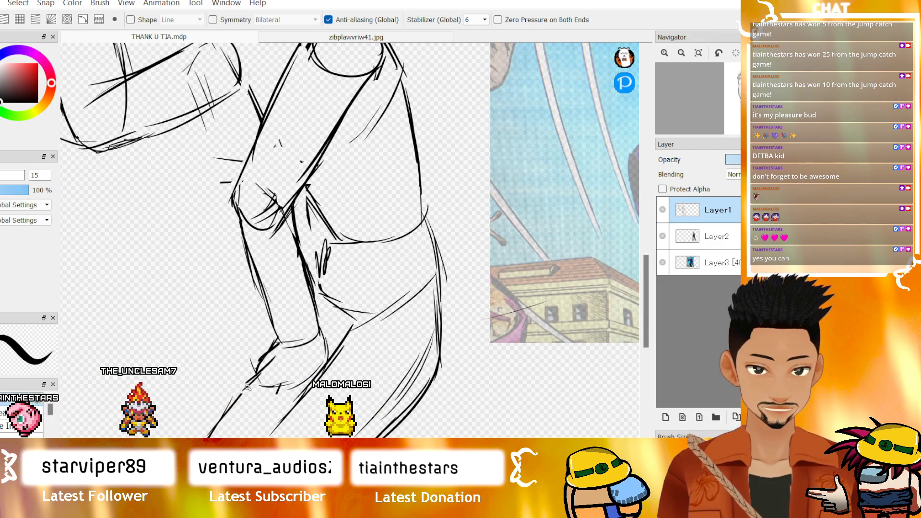
{"action": "left_click_drag", "start_coordinate": [243, 390], "coordinate": [271, 403]}
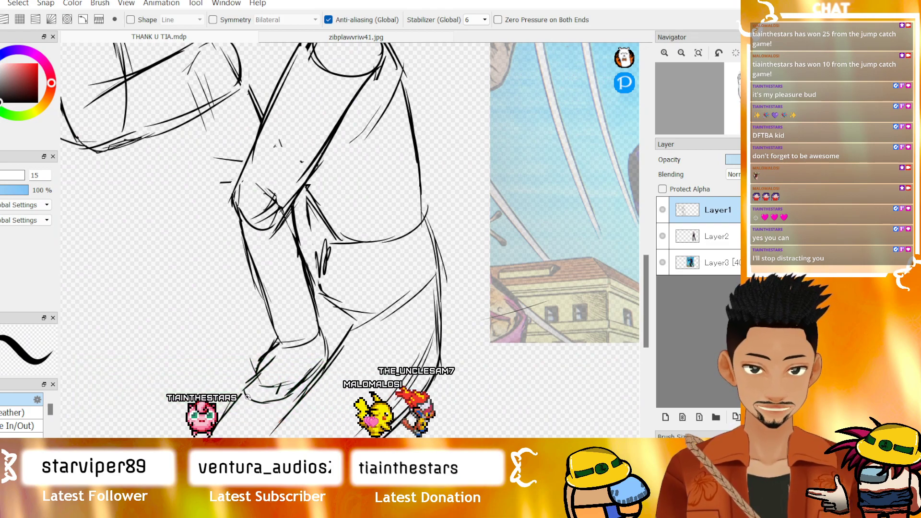
{"action": "left_click_drag", "start_coordinate": [277, 370], "coordinate": [259, 397]}
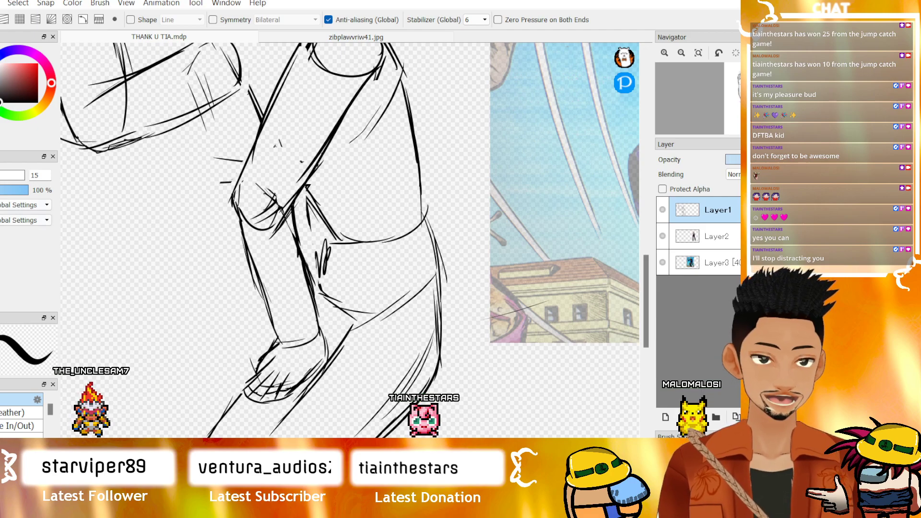
{"action": "key", "text": "e"}
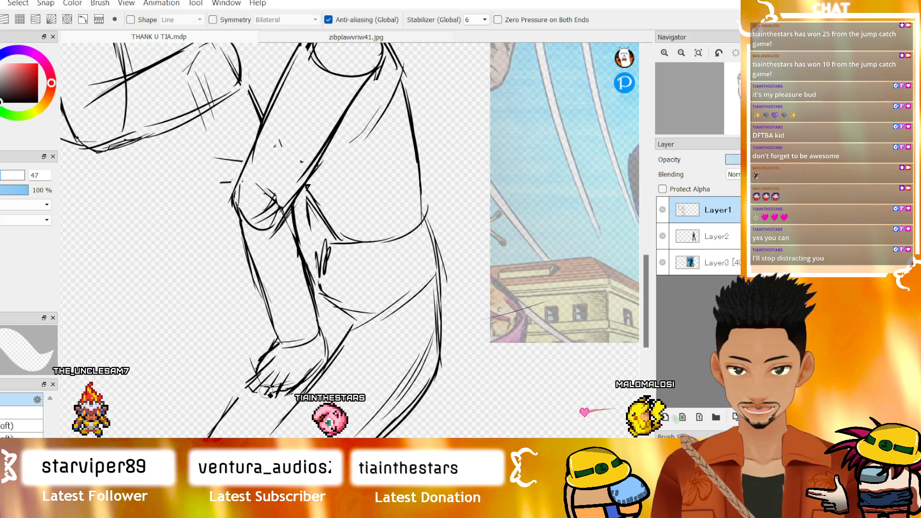
- Hide the comic reference picture on Layer3
{"action": "left_click", "coordinate": [681, 53]}
{"action": "left_click", "coordinate": [680, 53]}
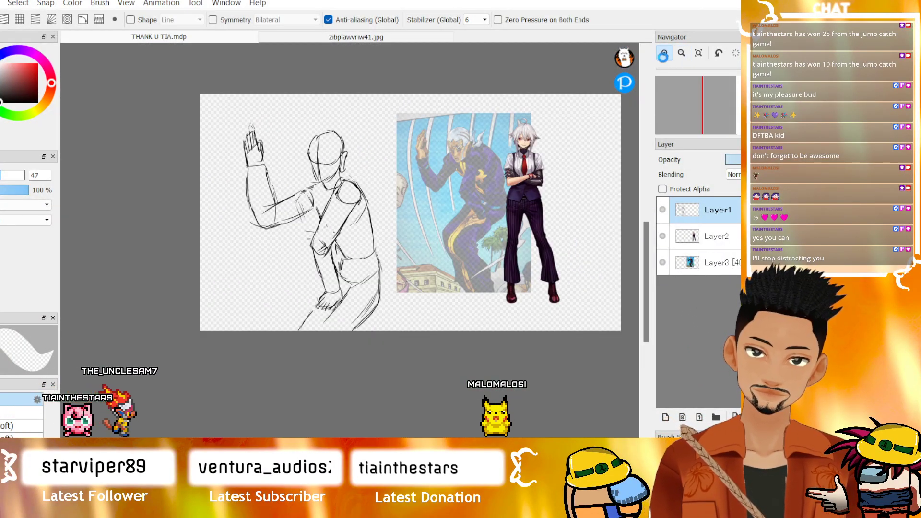
{"action": "left_click", "coordinate": [664, 53]}
{"action": "left_click", "coordinate": [664, 53]}
{"action": "left_click_drag", "start_coordinate": [647, 279], "coordinate": [656, 274]}
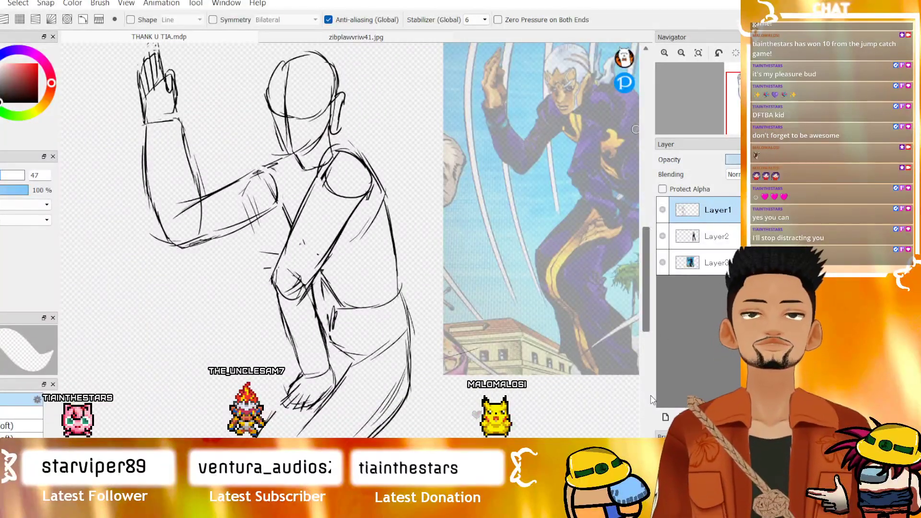
{"action": "scroll", "coordinate": [445, 202], "scroll_direction": "down", "scroll_amount": 3}
{"action": "scroll", "coordinate": [445, 164], "scroll_direction": "up", "scroll_amount": 4}
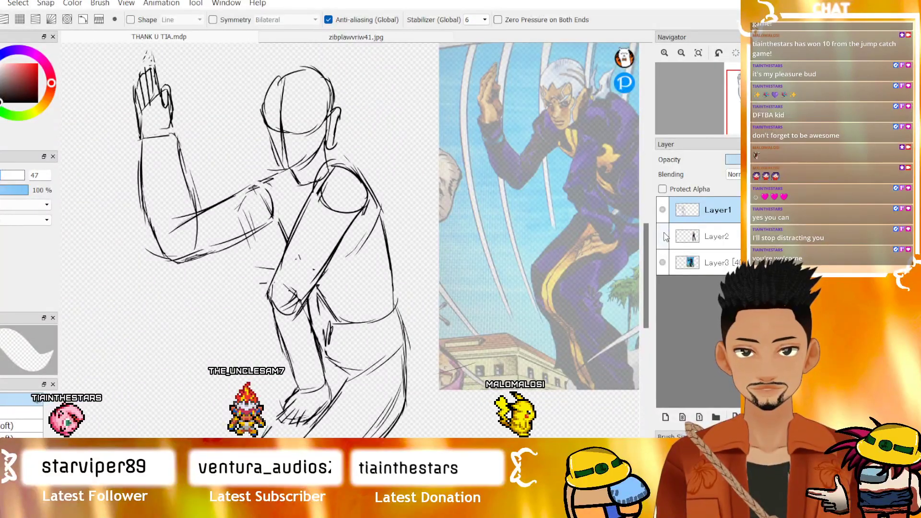
{"action": "left_click", "coordinate": [662, 261]}
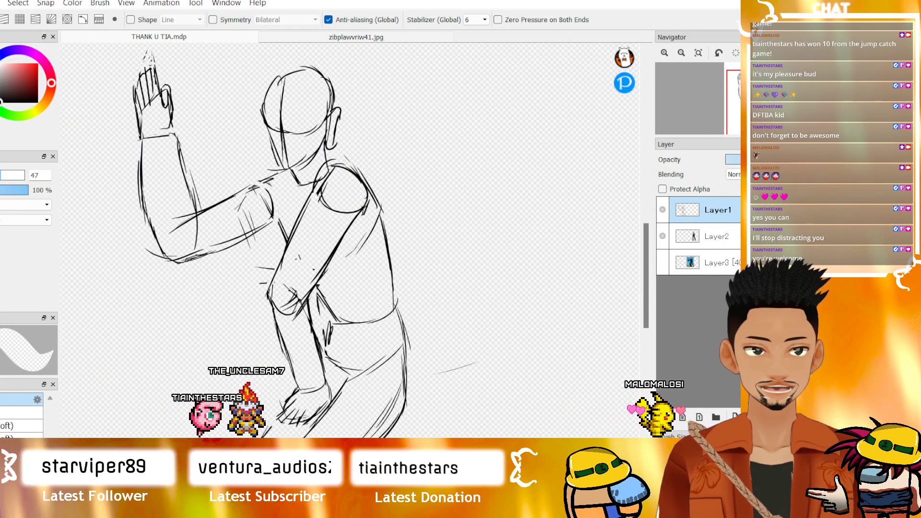
- Move the Layer1 sketch across the canvas so it stands closer to the full-body character reference
{"action": "key", "text": "v"}
{"action": "left_click_drag", "start_coordinate": [230, 267], "coordinate": [409, 275]}
{"action": "scroll", "coordinate": [411, 273], "scroll_direction": "down", "scroll_amount": 4}
{"action": "scroll", "coordinate": [411, 272], "scroll_direction": "up", "scroll_amount": 5}
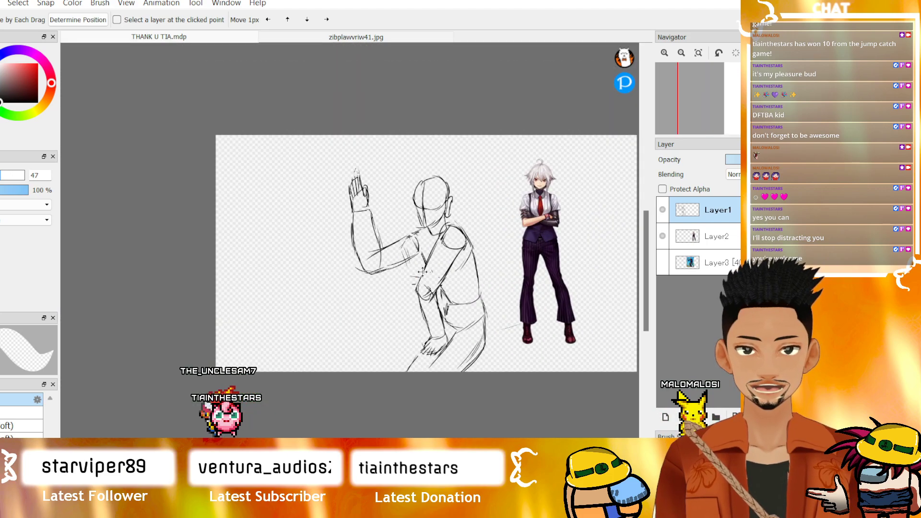
{"action": "scroll", "coordinate": [422, 272], "scroll_direction": "down", "scroll_amount": 3}
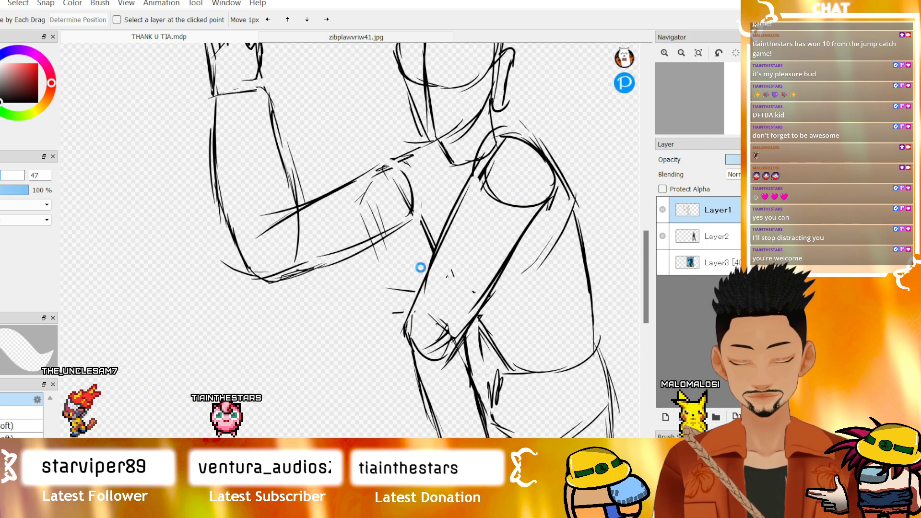
{"action": "left_click_drag", "start_coordinate": [355, 259], "coordinate": [434, 257]}
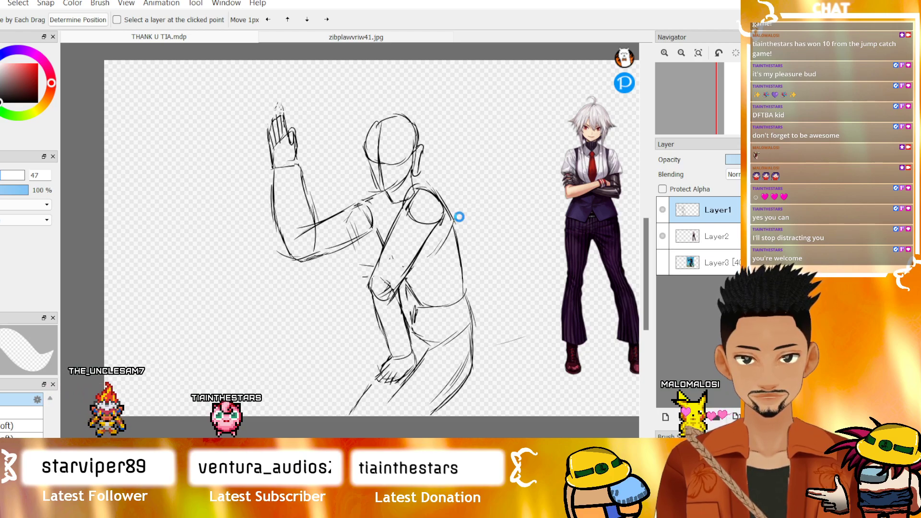
{"action": "scroll", "coordinate": [459, 218], "scroll_direction": "up", "scroll_amount": 2}
{"action": "scroll", "coordinate": [415, 218], "scroll_direction": "down", "scroll_amount": 2}
{"action": "scroll", "coordinate": [404, 194], "scroll_direction": "up", "scroll_amount": 2}
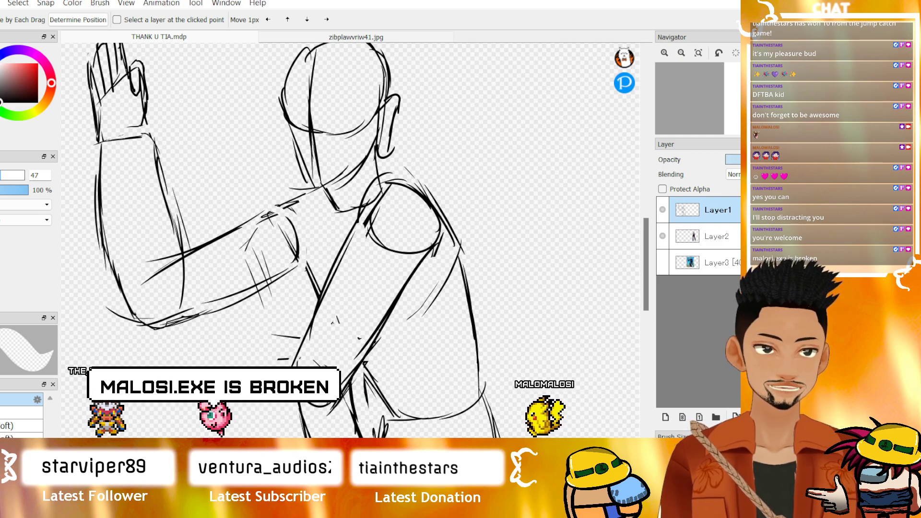
{"action": "key", "text": "w"}
{"action": "scroll", "coordinate": [168, 98], "scroll_direction": "down", "scroll_amount": 2}
{"action": "left_click", "coordinate": [175, 107]}
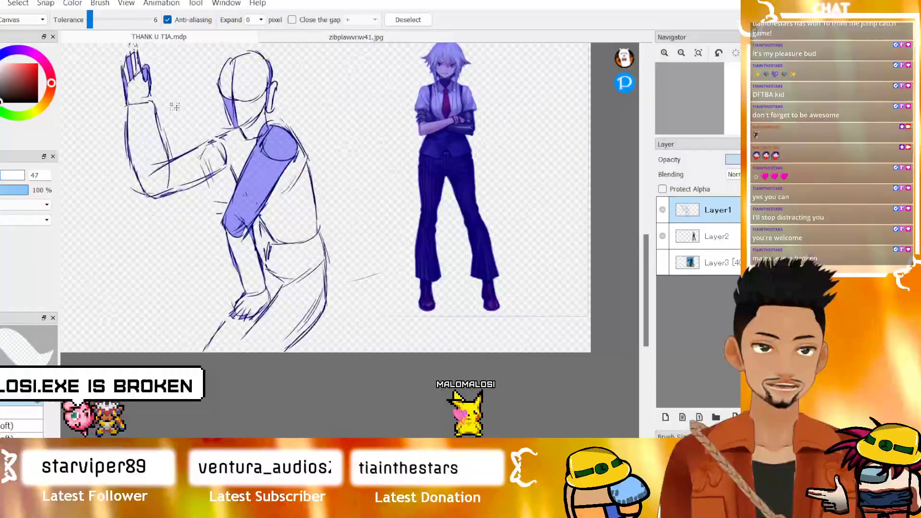
{"action": "key", "text": "ctrl+d"}
- Lasso the raised arm and hand, move them slightly closer to the torso with a transform, and clear the selection
{"action": "key", "text": "m"}
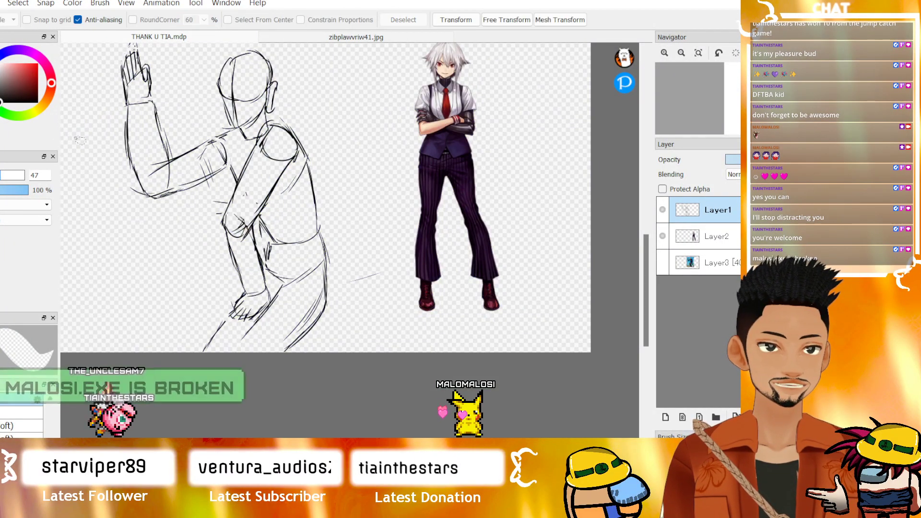
{"action": "mouse_move", "coordinate": [168, 114]}
{"action": "left_mouse_down"}
{"action": "mouse_move", "coordinate": [152, 43]}
{"action": "mouse_move", "coordinate": [117, 44]}
{"action": "mouse_move", "coordinate": [91, 140]}
{"action": "left_mouse_up"}
{"action": "mouse_move", "coordinate": [158, 220]}
{"action": "left_mouse_down"}
{"action": "mouse_move", "coordinate": [214, 194]}
{"action": "mouse_move", "coordinate": [223, 163]}
{"action": "mouse_move", "coordinate": [206, 134]}
{"action": "mouse_move", "coordinate": [182, 124]}
{"action": "mouse_move", "coordinate": [198, 128]}
{"action": "left_mouse_up"}
{"action": "key", "text": "ctrl+t"}
{"action": "scroll", "coordinate": [198, 128], "scroll_direction": "down", "scroll_amount": 2}
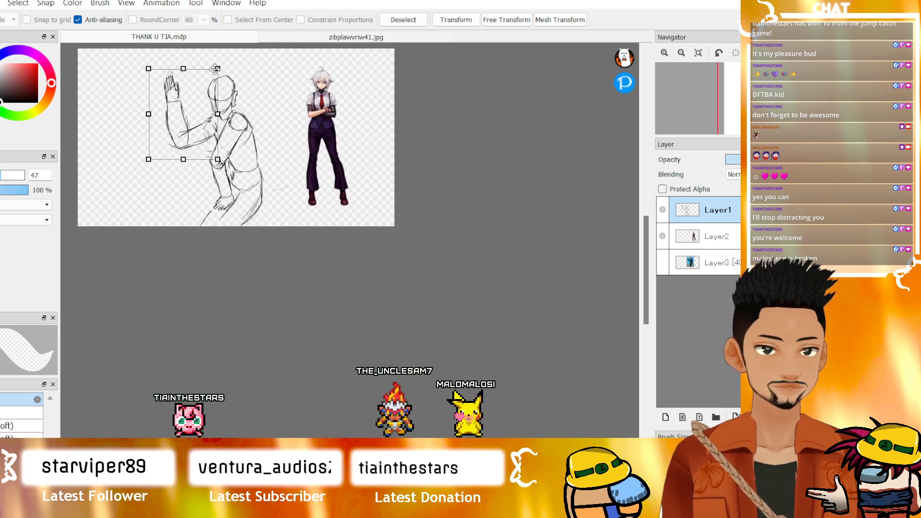
{"action": "scroll", "coordinate": [200, 118], "scroll_direction": "up", "scroll_amount": 2}
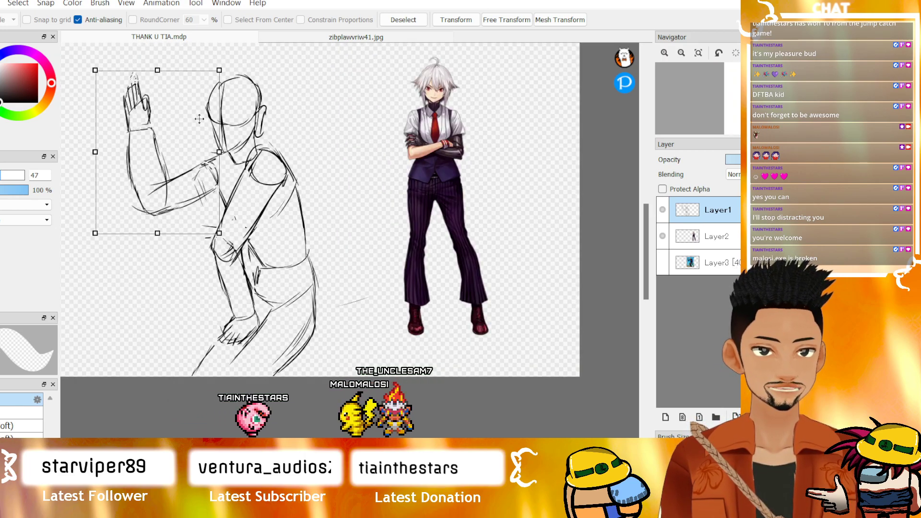
{"action": "key", "text": "Return"}
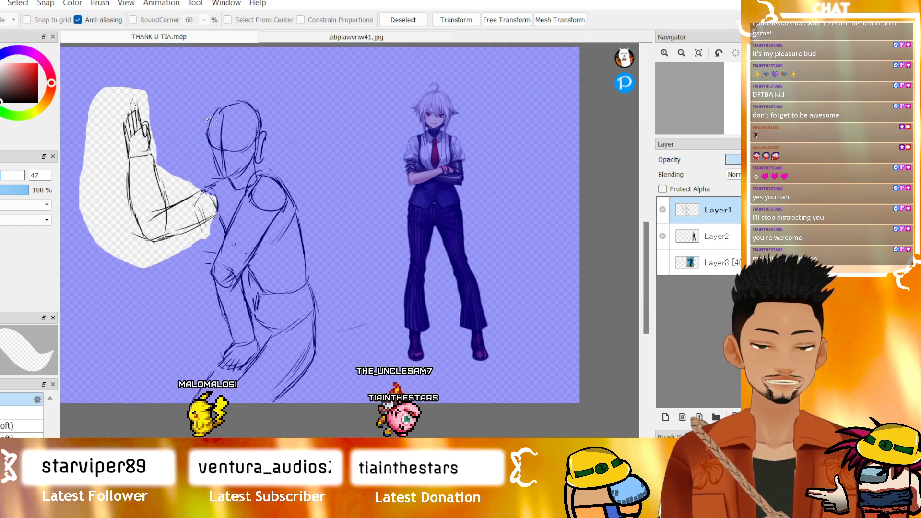
{"action": "key", "text": "ctrl+d"}
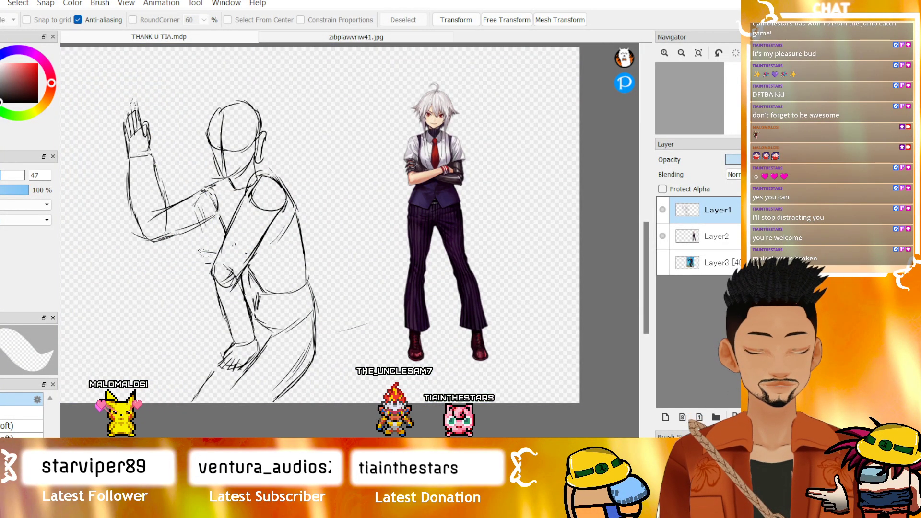
- Flip the whole sketch horizontally with a transform and place it beside the character reference
{"action": "key", "text": "ctrl+t"}
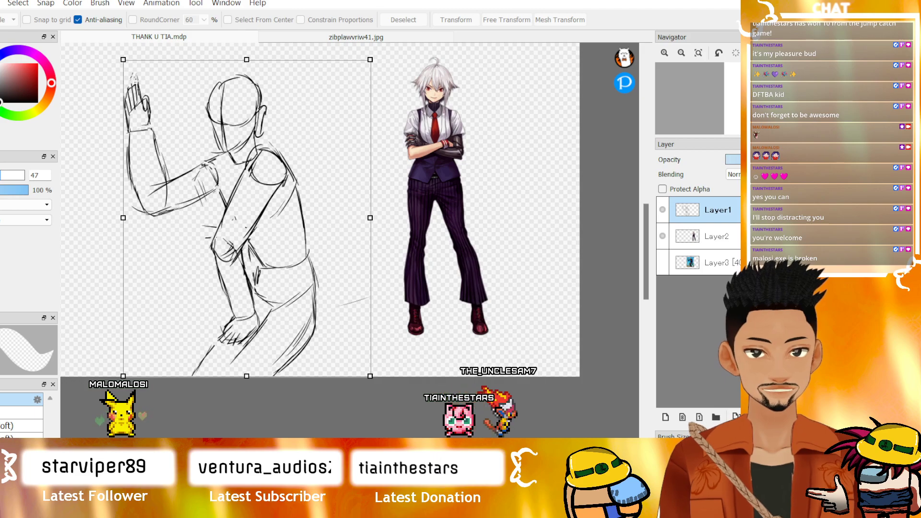
{"action": "key", "text": "h"}
{"action": "key", "text": "h"}
{"action": "key", "text": "h"}
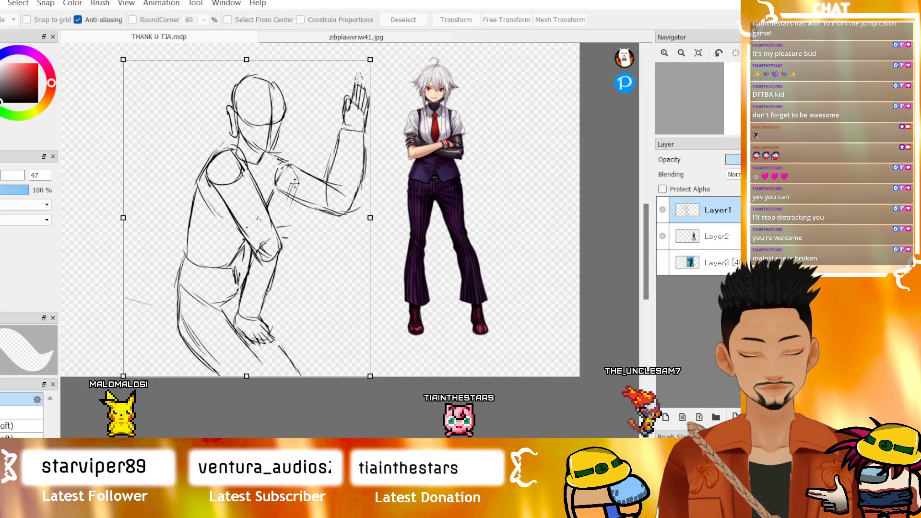
{"action": "scroll", "coordinate": [295, 183], "scroll_direction": "up", "scroll_amount": 1}
{"action": "scroll", "coordinate": [316, 185], "scroll_direction": "down", "scroll_amount": 3}
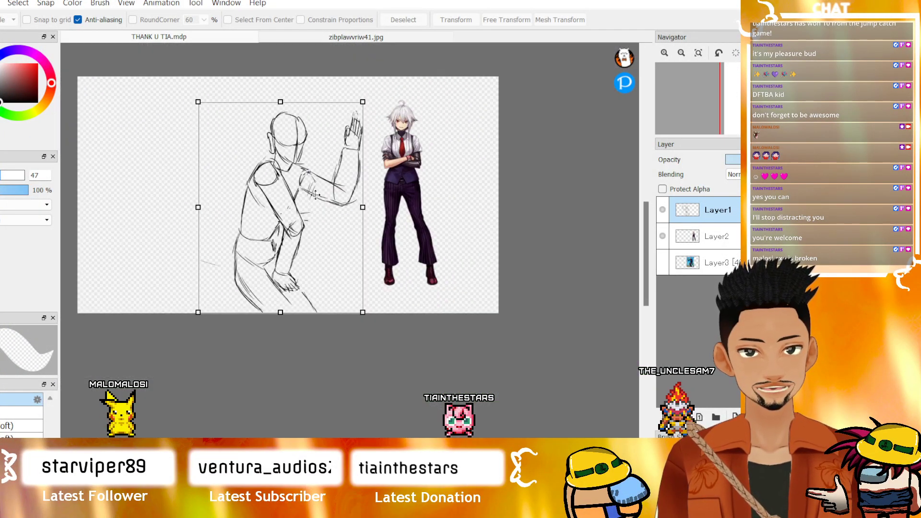
{"action": "scroll", "coordinate": [315, 201], "scroll_direction": "up", "scroll_amount": 1}
{"action": "left_click_drag", "start_coordinate": [315, 206], "coordinate": [323, 206]}
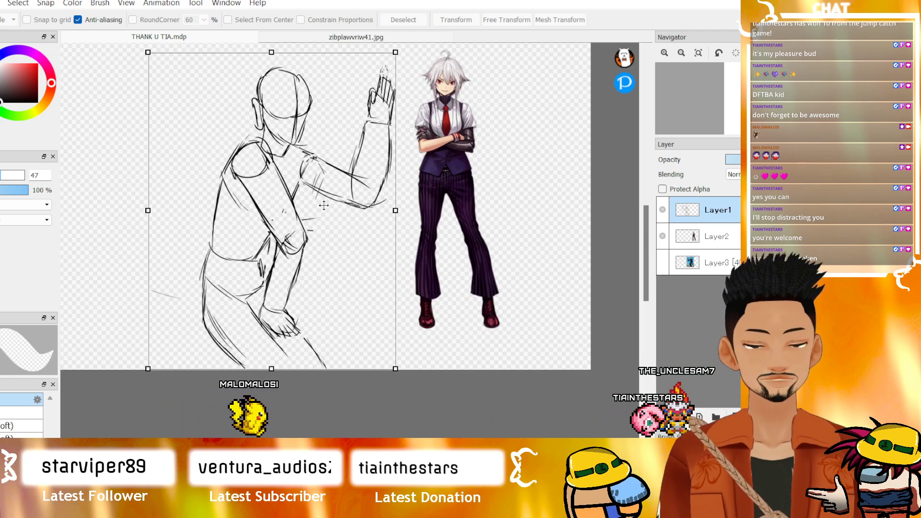
{"action": "key", "text": "Return"}
- Lower Layer1's opacity to 37% and add a new empty layer above it
{"action": "scroll", "coordinate": [331, 169], "scroll_direction": "up", "scroll_amount": 2}
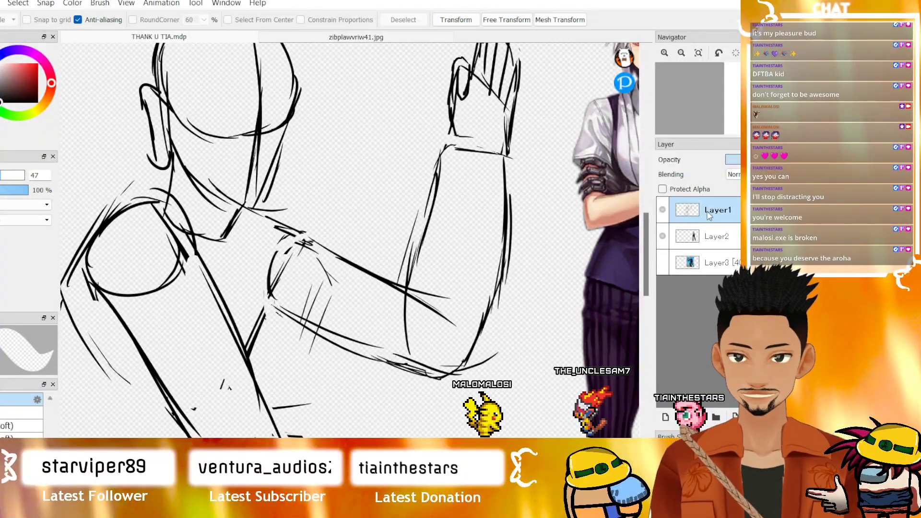
{"action": "left_click", "coordinate": [762, 160]}
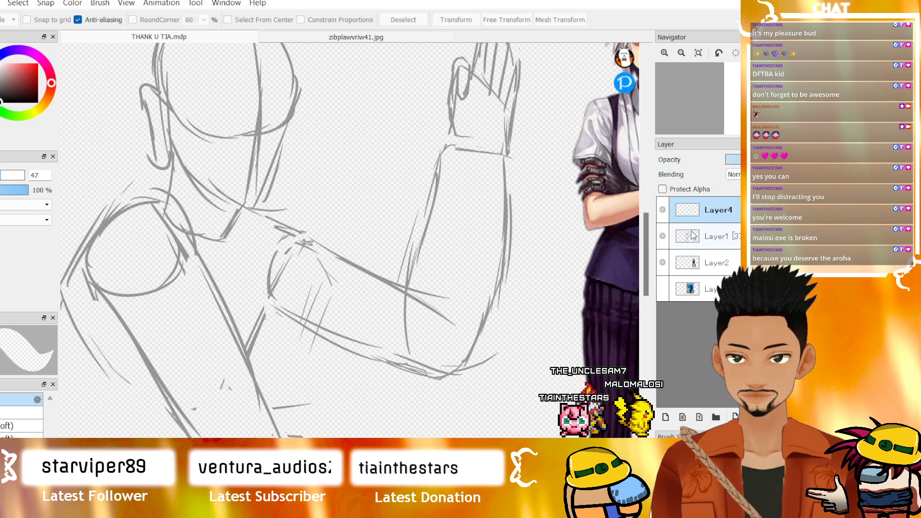
{"action": "left_click", "coordinate": [666, 54]}
{"action": "left_click", "coordinate": [681, 54]}
{"action": "left_click", "coordinate": [680, 55]}
{"action": "left_click", "coordinate": [680, 54]}
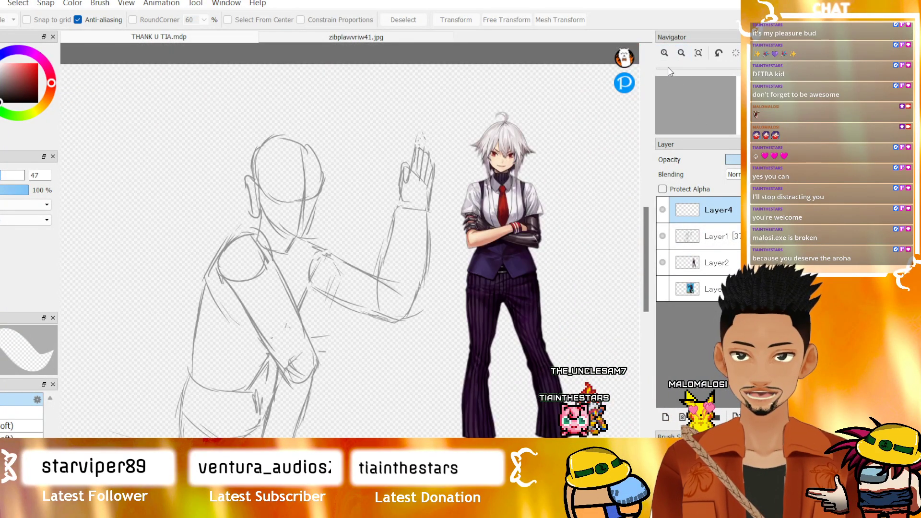
{"action": "left_click", "coordinate": [670, 58]}
- Move the faded Layer1 sketch up and closer to the character reference, and make the new top layer active again
{"action": "left_click", "coordinate": [708, 239]}
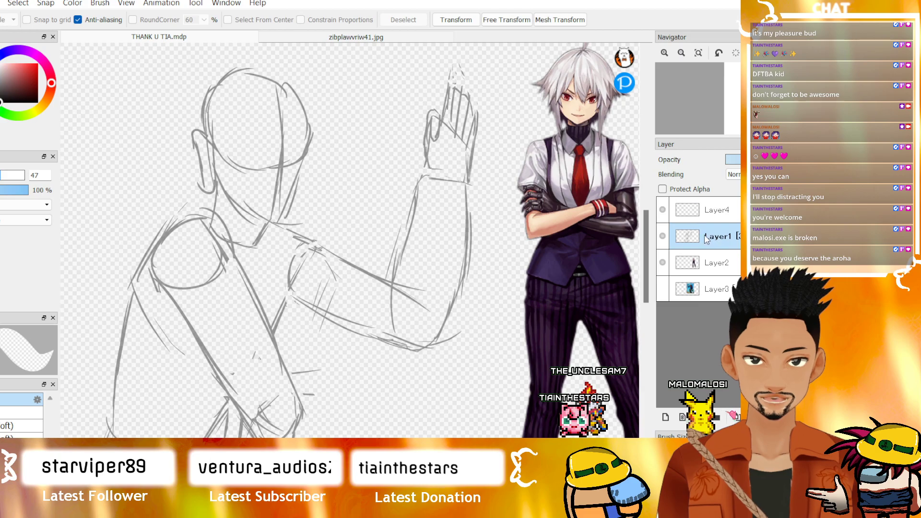
{"action": "key", "text": "v"}
{"action": "mouse_move", "coordinate": [219, 248]}
{"action": "left_mouse_down"}
{"action": "mouse_move", "coordinate": [295, 230]}
{"action": "mouse_move", "coordinate": [311, 206]}
{"action": "mouse_move", "coordinate": [258, 209]}
{"action": "left_mouse_up"}
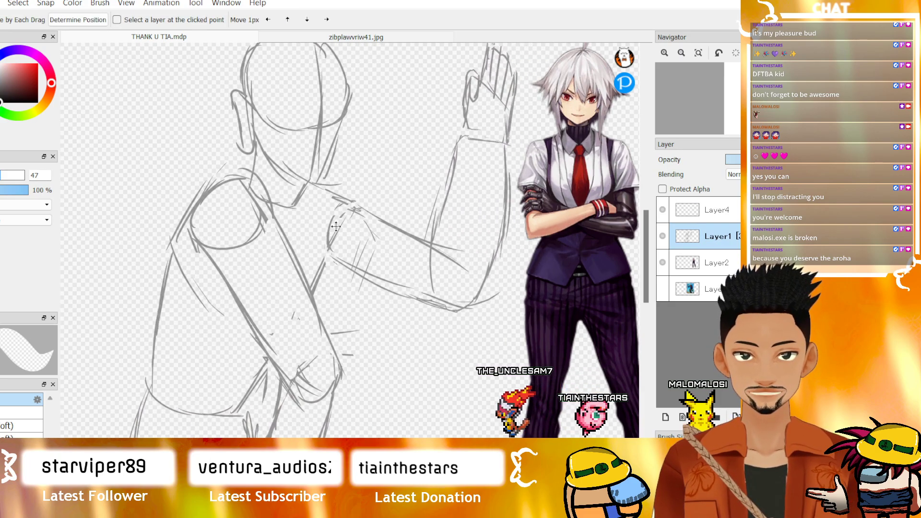
{"action": "left_click", "coordinate": [718, 217]}
{"action": "left_click_drag", "start_coordinate": [646, 226], "coordinate": [646, 210]}
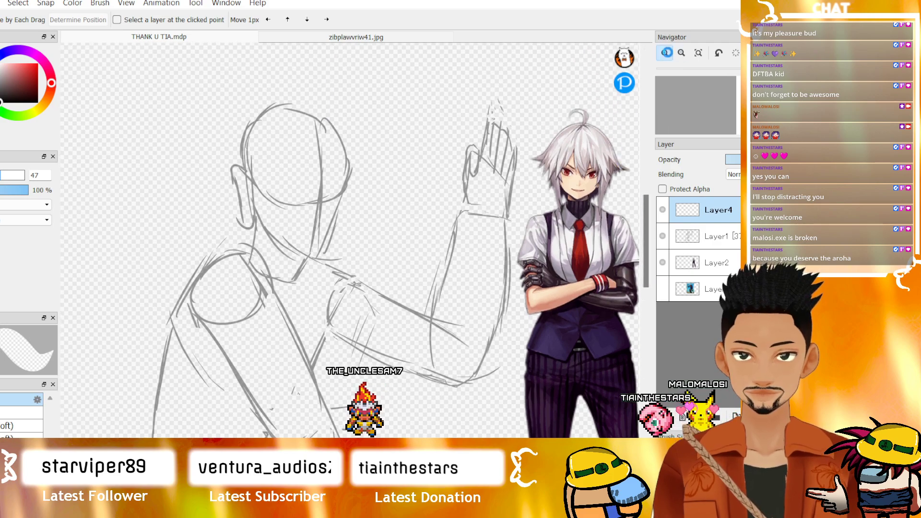
- Choose the Leather brush at size 15 and draw an arched upper eyelid line on the face in Layer4
{"action": "left_click", "coordinate": [666, 52]}
{"action": "key", "text": "b"}
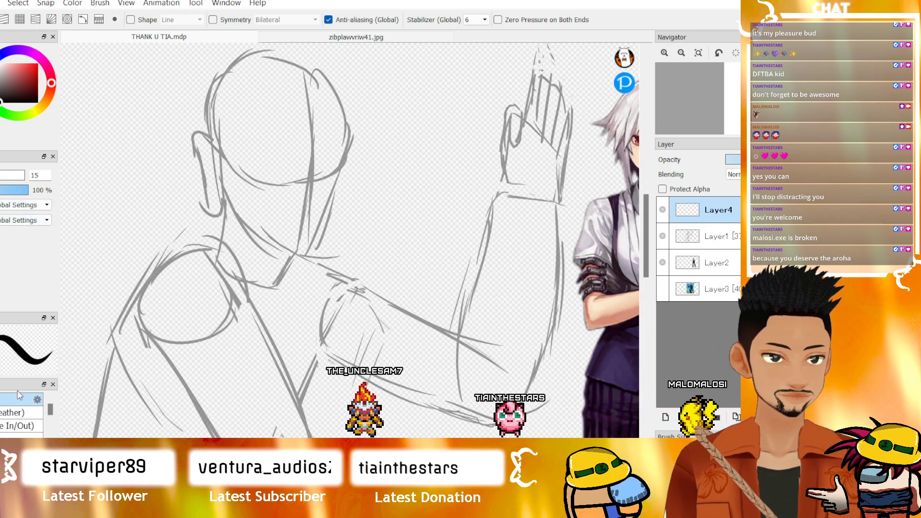
{"action": "left_click", "coordinate": [20, 412]}
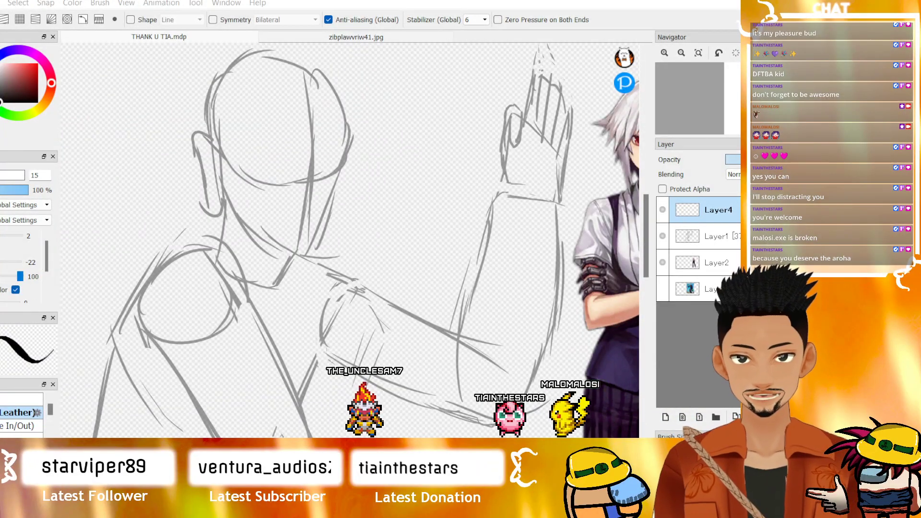
{"action": "left_click_drag", "start_coordinate": [528, 192], "coordinate": [587, 191]}
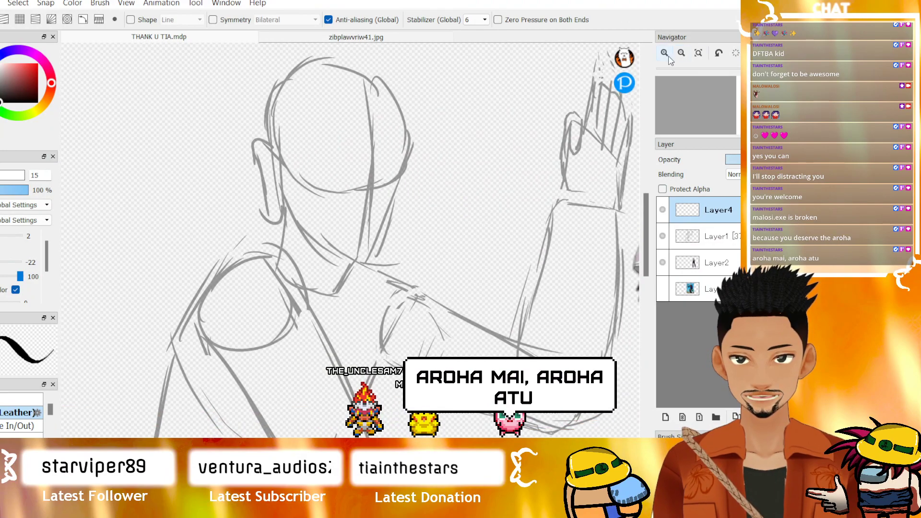
{"action": "left_click", "coordinate": [664, 53]}
{"action": "left_click_drag", "start_coordinate": [350, 192], "coordinate": [412, 294]}
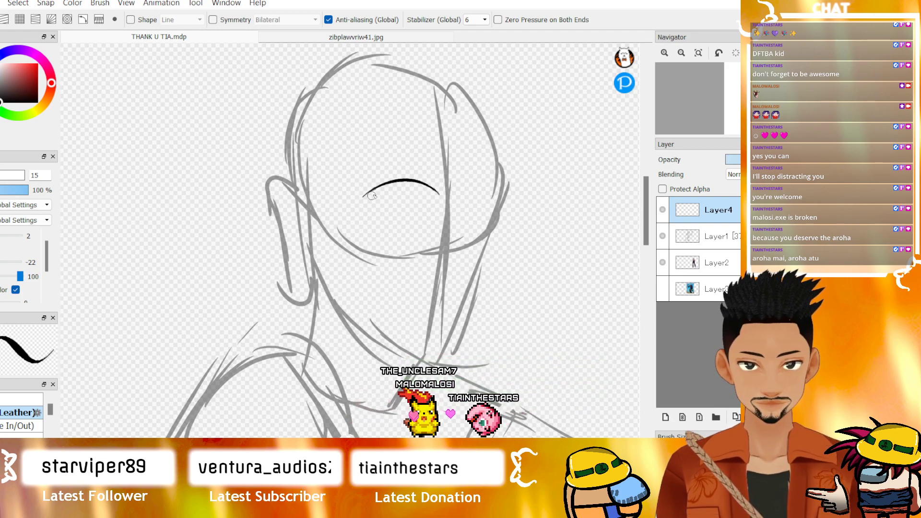
- Draw the near eye's upper lash line below the arched eyelid stroke and add two curved lower lid lines in Layer4
{"action": "key", "text": "ctrl+z"}
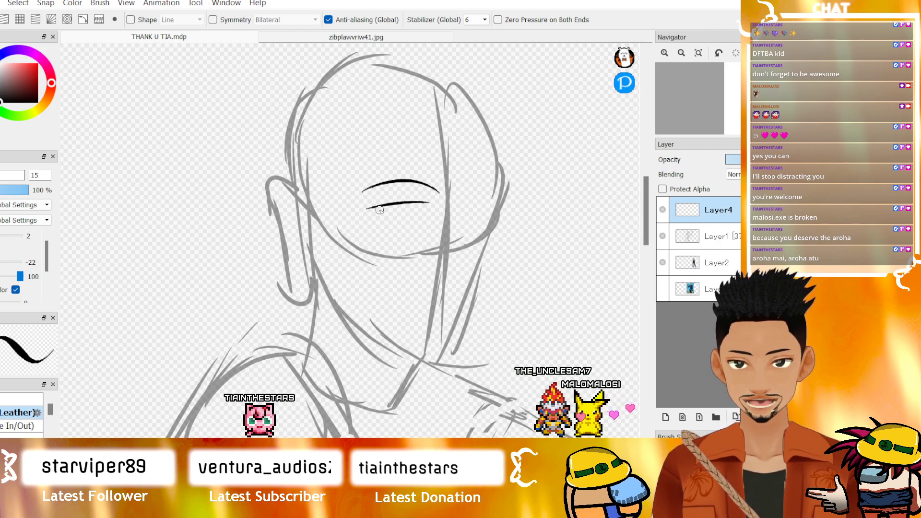
{"action": "mouse_move", "coordinate": [373, 203]}
{"action": "left_mouse_down"}
{"action": "mouse_move", "coordinate": [408, 219]}
{"action": "mouse_move", "coordinate": [408, 231]}
{"action": "left_mouse_up"}
{"action": "key", "text": "ctrl+z"}
{"action": "key", "text": "ctrl+z"}
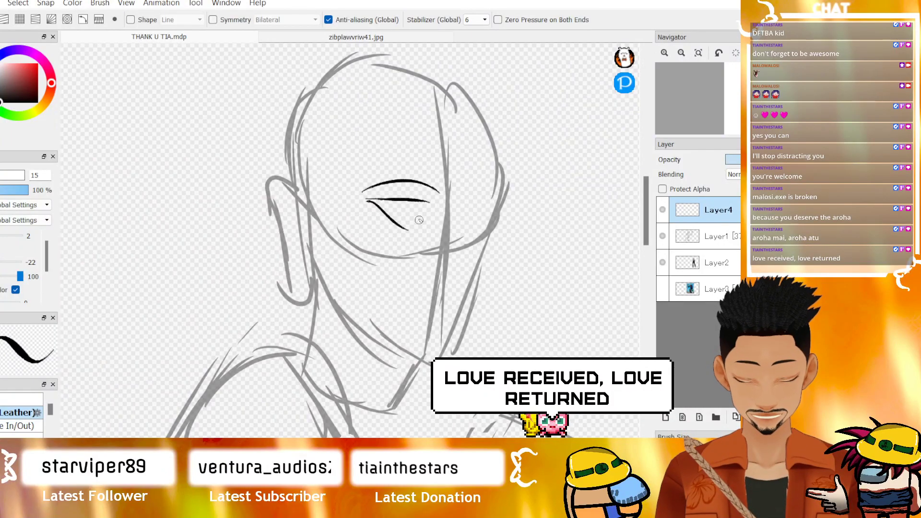
{"action": "key", "text": "ctrl+z"}
{"action": "left_click_drag", "start_coordinate": [366, 199], "coordinate": [398, 222]}
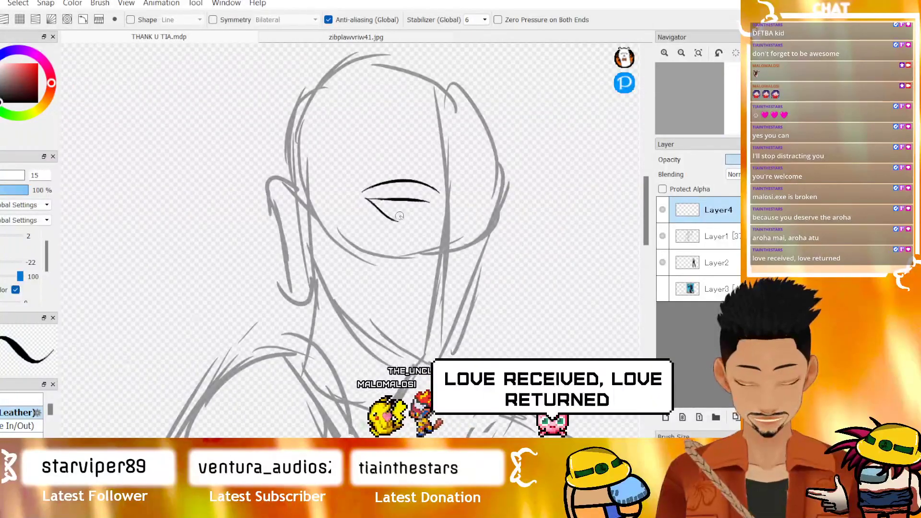
{"action": "key", "text": "ctrl+plus"}
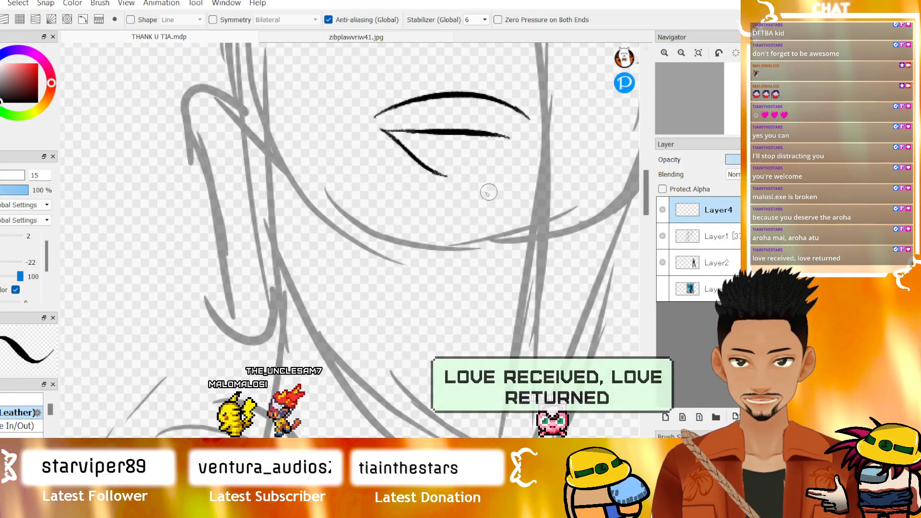
{"action": "left_click_drag", "start_coordinate": [455, 173], "coordinate": [495, 164]}
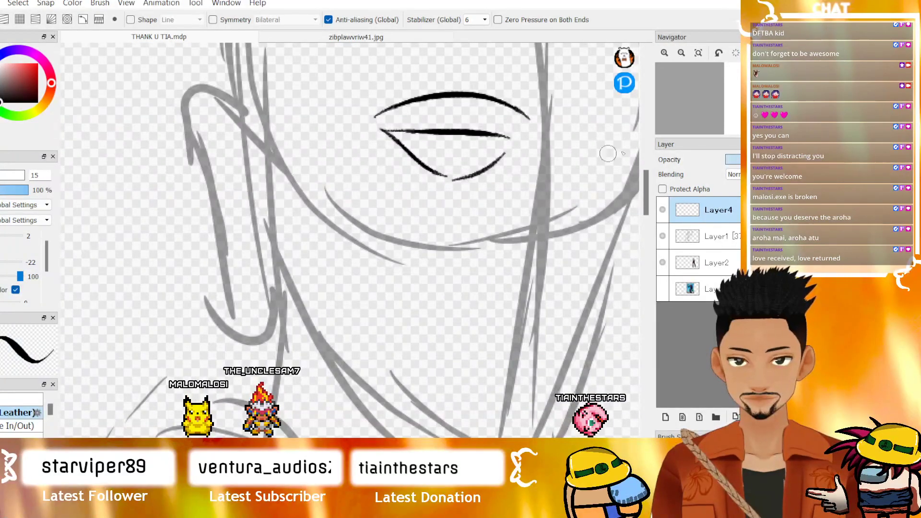
- Draw the near eye's iris as a rounded outline with a pupil and small inner strokes, following the character reference
{"action": "mouse_move", "coordinate": [599, 307]}
{"action": "left_mouse_down"}
{"action": "mouse_move", "coordinate": [119, 120]}
{"action": "mouse_move", "coordinate": [91, 393]}
{"action": "left_mouse_up"}
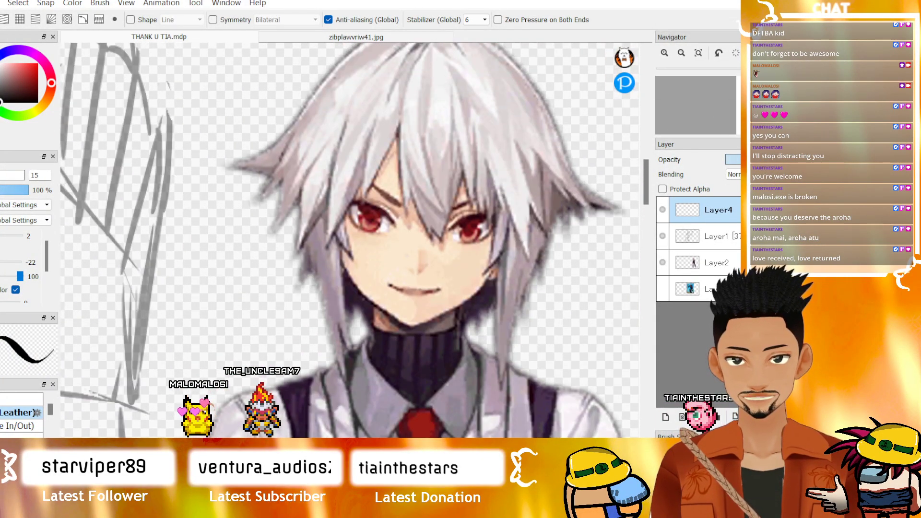
{"action": "scroll", "coordinate": [350, 240], "scroll_direction": "down", "scroll_amount": 10}
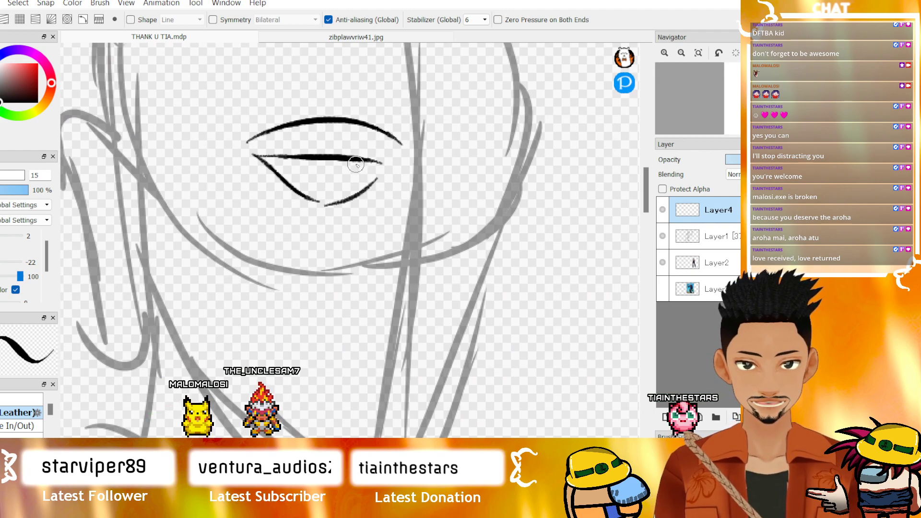
{"action": "mouse_move", "coordinate": [359, 168]}
{"action": "left_mouse_down"}
{"action": "mouse_move", "coordinate": [309, 158]}
{"action": "mouse_move", "coordinate": [307, 172]}
{"action": "mouse_move", "coordinate": [309, 157]}
{"action": "mouse_move", "coordinate": [325, 172]}
{"action": "left_mouse_up"}
{"action": "key", "text": "ctrl+z"}
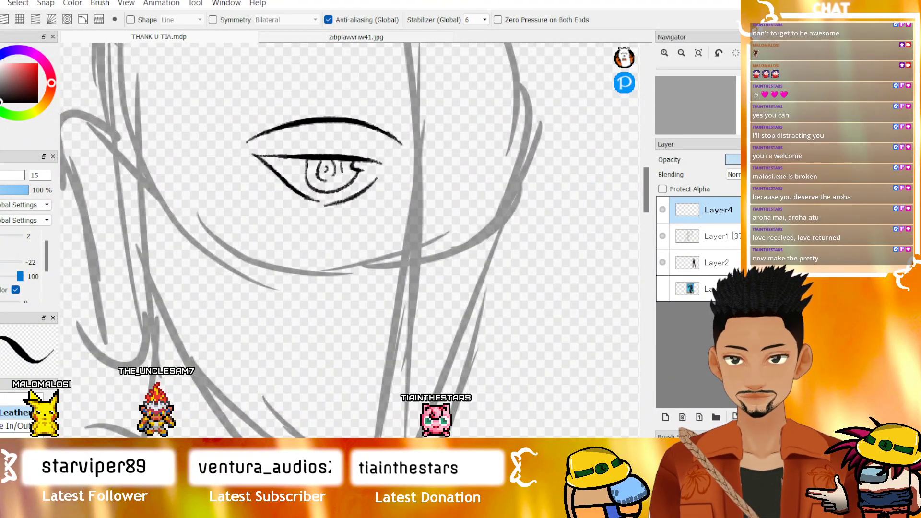
- Mark the nose with two short strokes beside the sketched vertical face guideline below the eye
{"action": "scroll", "coordinate": [350, 240], "scroll_direction": "down", "scroll_amount": 3}
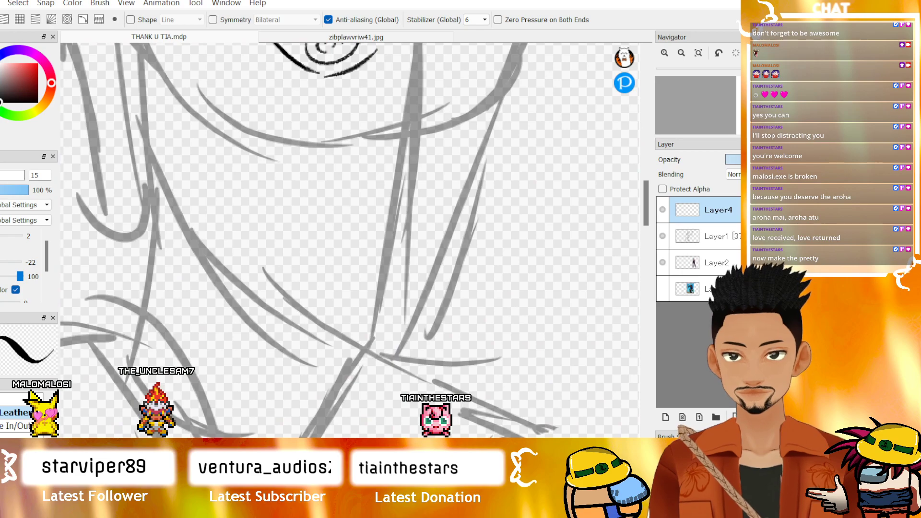
{"action": "scroll", "coordinate": [414, 248], "scroll_direction": "up", "scroll_amount": 3}
{"action": "key", "text": "ctrl+z"}
{"action": "mouse_move", "coordinate": [402, 260]}
{"action": "left_mouse_down"}
{"action": "mouse_move", "coordinate": [422, 264]}
{"action": "mouse_move", "coordinate": [460, 251]}
{"action": "left_mouse_up"}
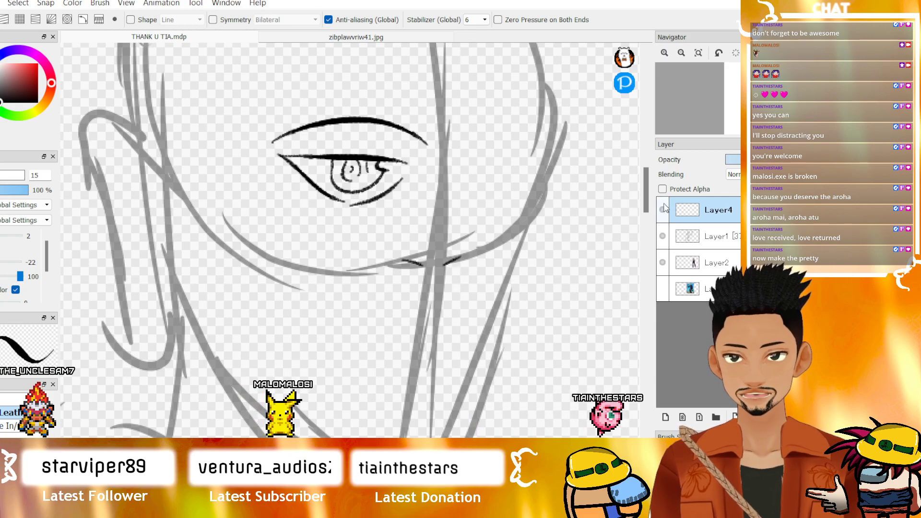
- Lasso the finished eye with its arched eyelid line, duplicate it onto a new layer, and clear the selection
{"action": "scroll", "coordinate": [259, 294], "scroll_direction": "up", "scroll_amount": 2}
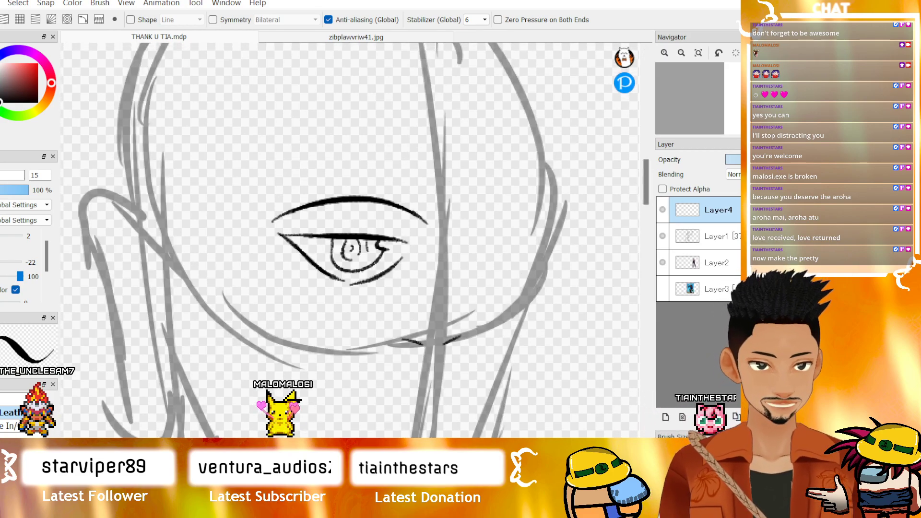
{"action": "key", "text": "m"}
{"action": "mouse_move", "coordinate": [358, 326]}
{"action": "left_mouse_down"}
{"action": "mouse_move", "coordinate": [209, 247]}
{"action": "mouse_move", "coordinate": [228, 167]}
{"action": "left_mouse_up"}
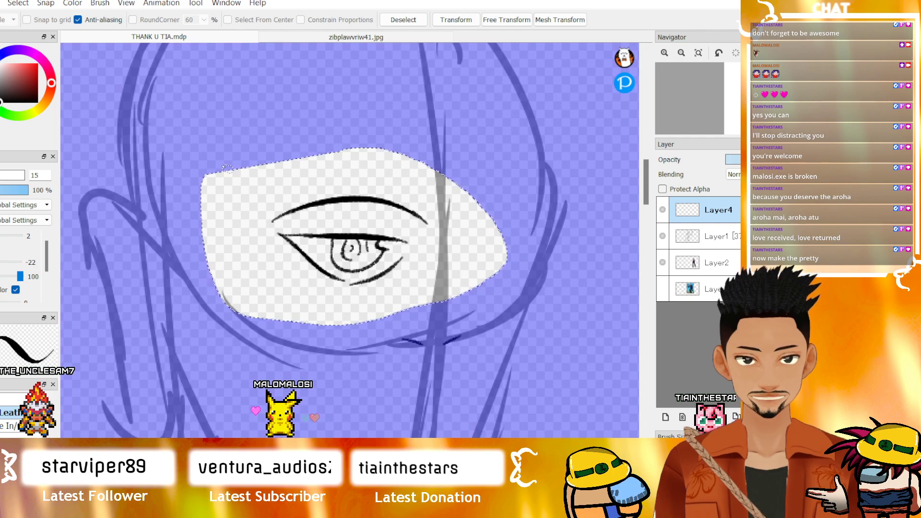
{"action": "key", "text": "ctrl+v"}
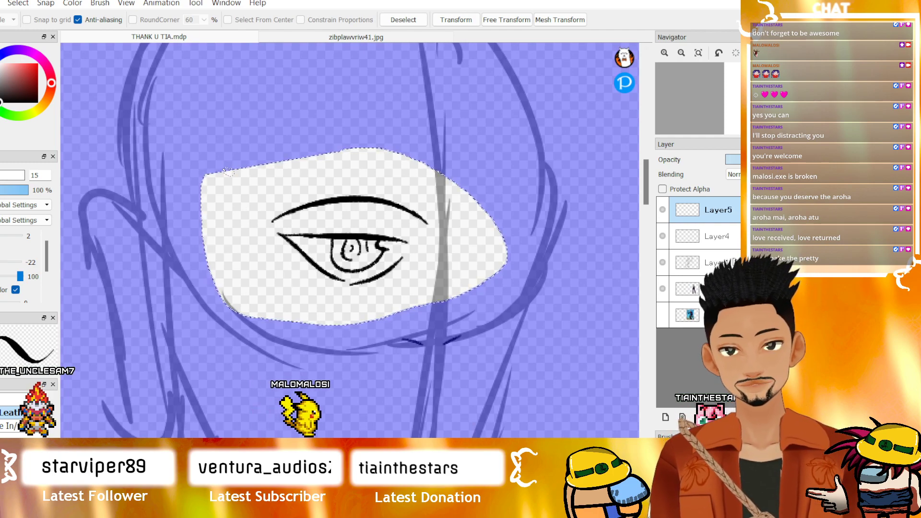
{"action": "key", "text": "ctrl+d"}
- Flip the copied eye horizontally, move it to the far side of the face, and narrow and skew it to fit the turned head
{"action": "key", "text": "ctrl+t"}
{"action": "left_click_drag", "start_coordinate": [383, 239], "coordinate": [565, 239]}
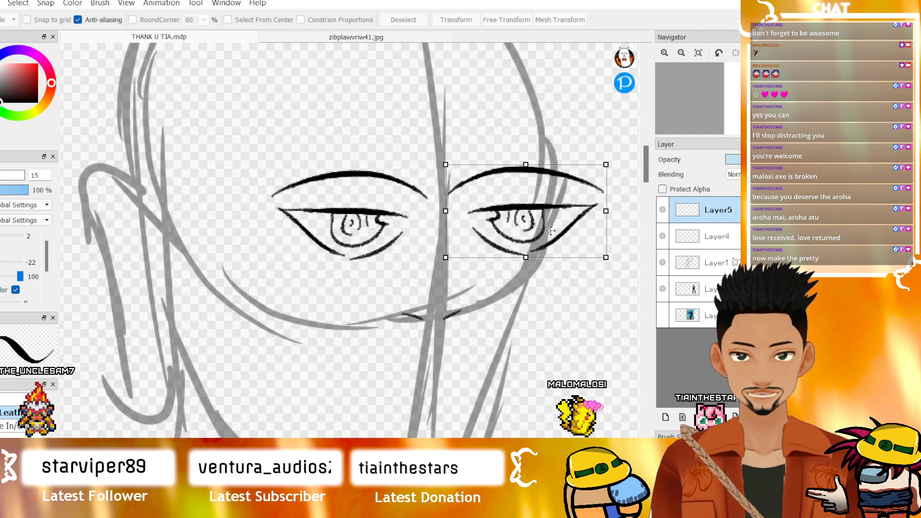
{"action": "left_click_drag", "start_coordinate": [612, 215], "coordinate": [545, 221]}
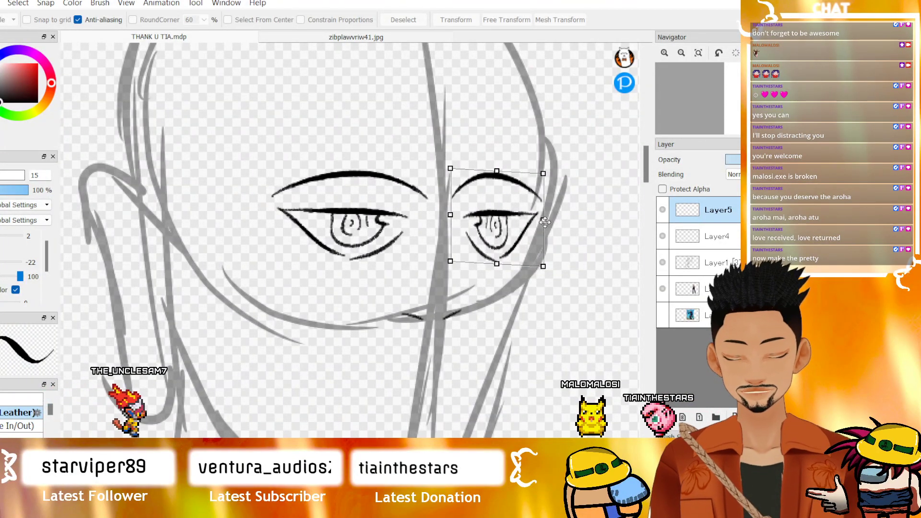
{"action": "key", "text": "Return"}
- Draw a wide smiling mouth below the nose in Layer5, with a curved upper line, lower lip line, and short inner strokes
{"action": "scroll", "coordinate": [544, 221], "scroll_direction": "up", "scroll_amount": 1}
{"action": "scroll", "coordinate": [487, 314], "scroll_direction": "down", "scroll_amount": 3}
{"action": "scroll", "coordinate": [487, 315], "scroll_direction": "up", "scroll_amount": 4}
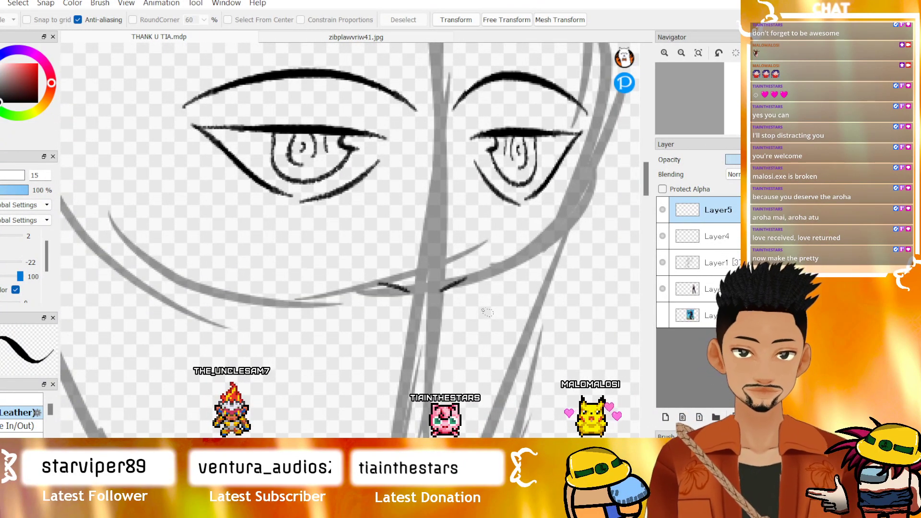
{"action": "key", "text": "b"}
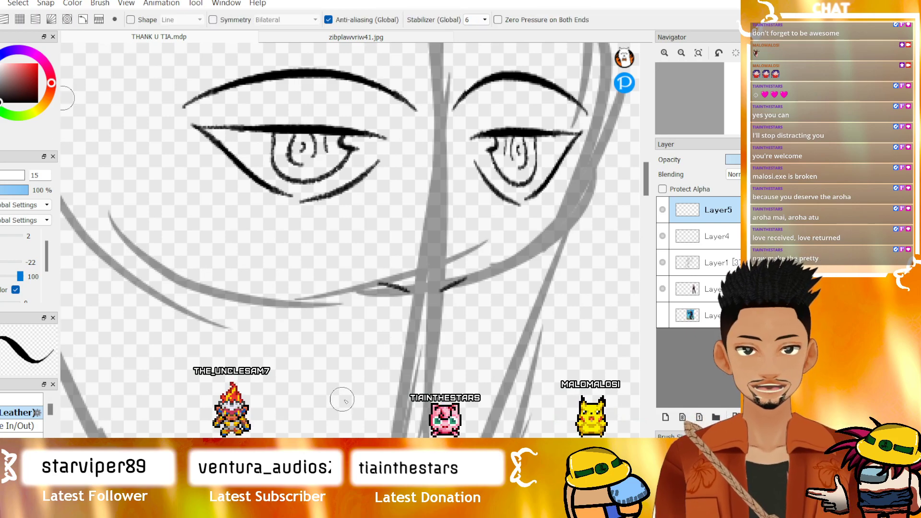
{"action": "mouse_move", "coordinate": [728, 90]}
{"action": "left_mouse_down"}
{"action": "mouse_move", "coordinate": [714, 102]}
{"action": "mouse_move", "coordinate": [710, 88]}
{"action": "left_mouse_up"}
{"action": "left_click_drag", "start_coordinate": [438, 326], "coordinate": [216, 327]}
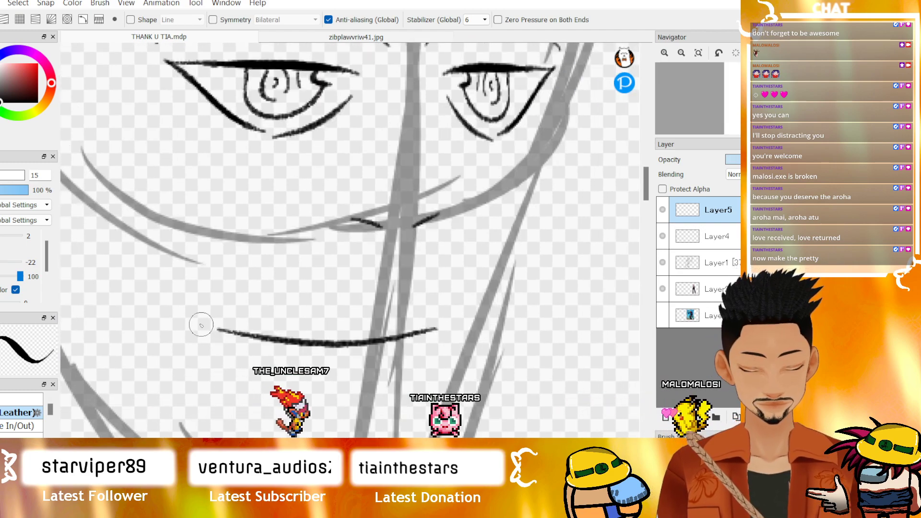
{"action": "key", "text": "ctrl+z"}
{"action": "left_click_drag", "start_coordinate": [441, 307], "coordinate": [172, 312]}
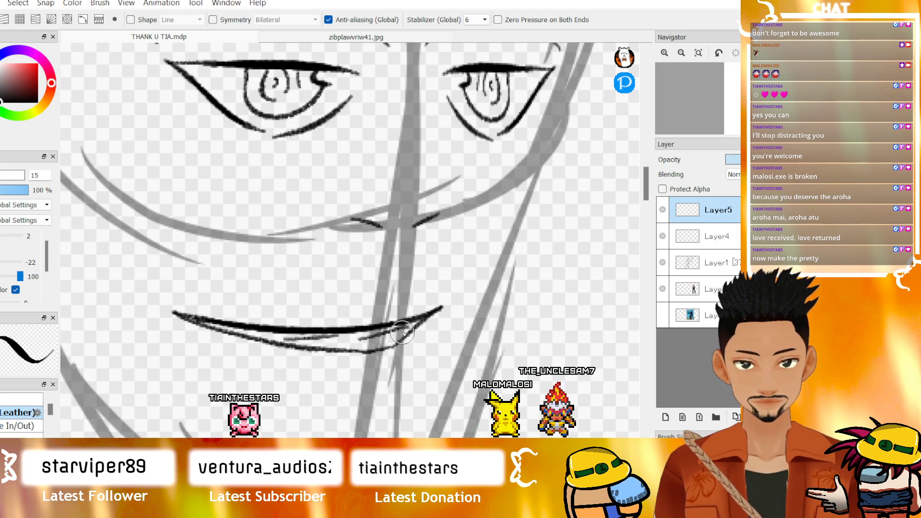
- Check the face within the whole sketch and examine the hair and face of the character reference
{"action": "left_click", "coordinate": [678, 55]}
{"action": "left_click", "coordinate": [677, 55]}
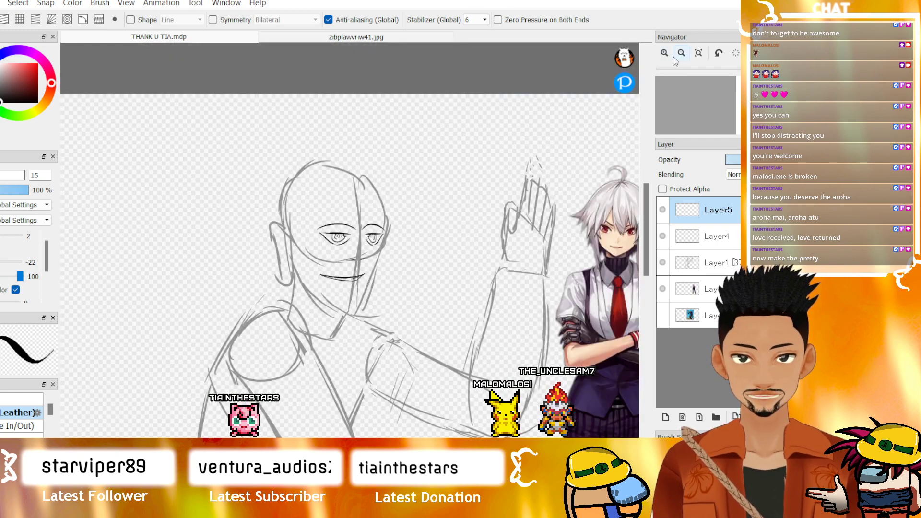
{"action": "left_click", "coordinate": [665, 54]}
{"action": "left_click", "coordinate": [665, 54]}
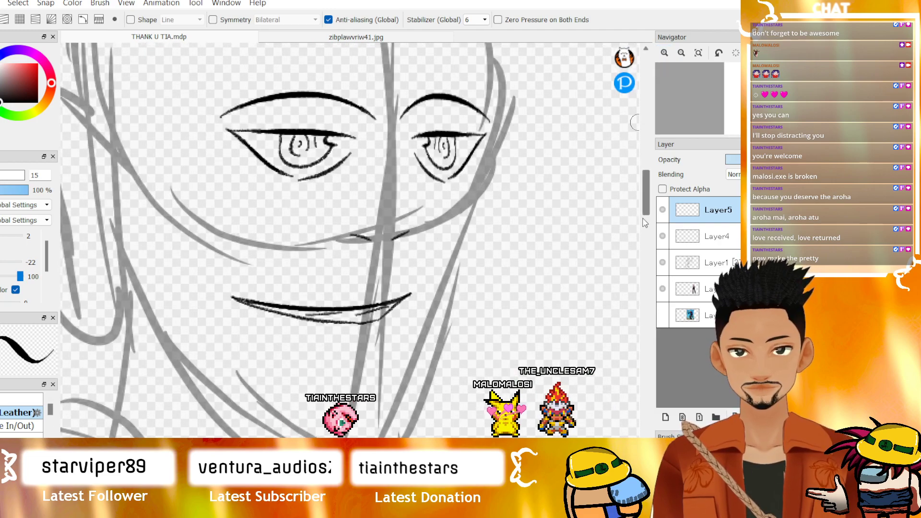
{"action": "left_click_drag", "start_coordinate": [643, 182], "coordinate": [643, 180]}
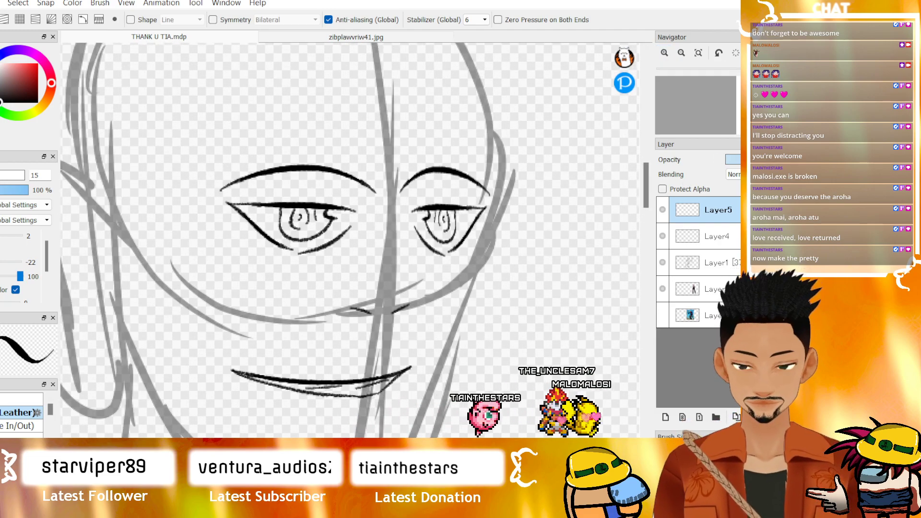
{"action": "left_click", "coordinate": [731, 104]}
{"action": "scroll", "coordinate": [645, 202], "scroll_direction": "up", "scroll_amount": 5}
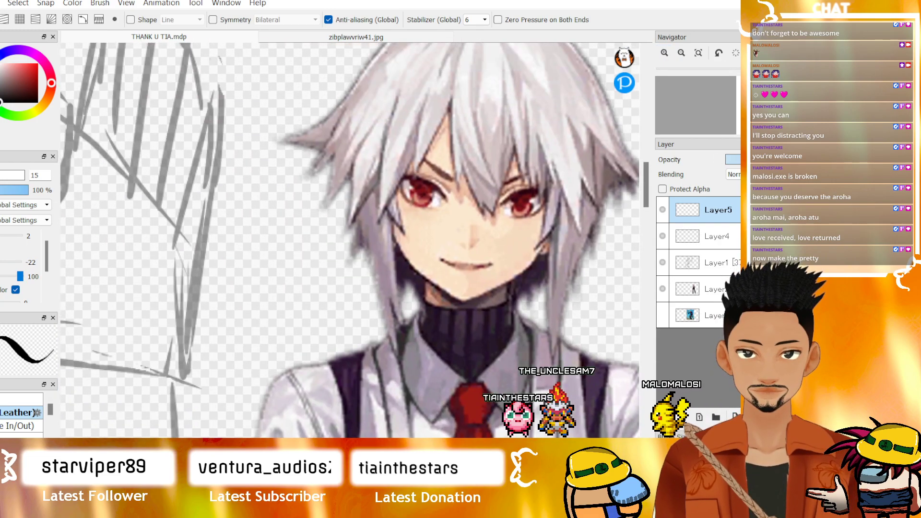
{"action": "scroll", "coordinate": [645, 182], "scroll_direction": "up", "scroll_amount": 3}
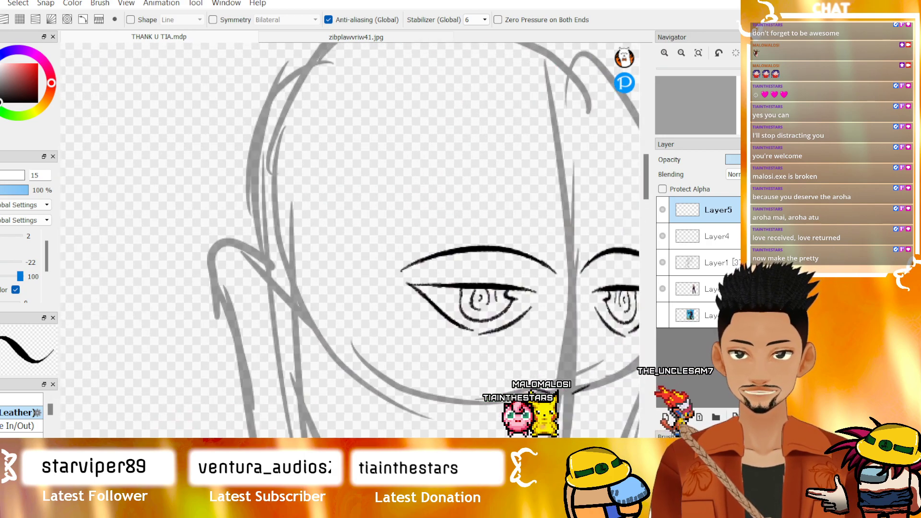
- Draw a long pointed hair strand falling from the forehead across the inner corner of the near eye to between the eyes
{"action": "left_click_drag", "start_coordinate": [462, 206], "coordinate": [385, 257]}
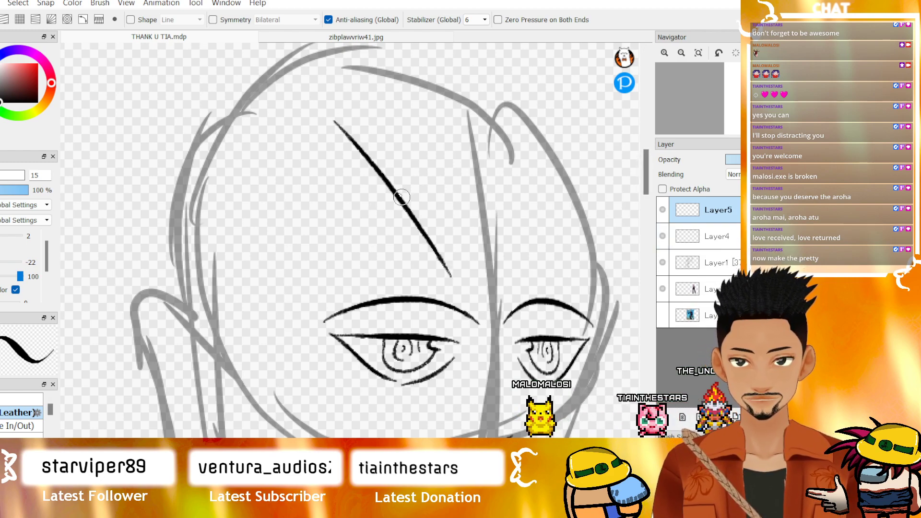
{"action": "key", "text": "ctrl+z"}
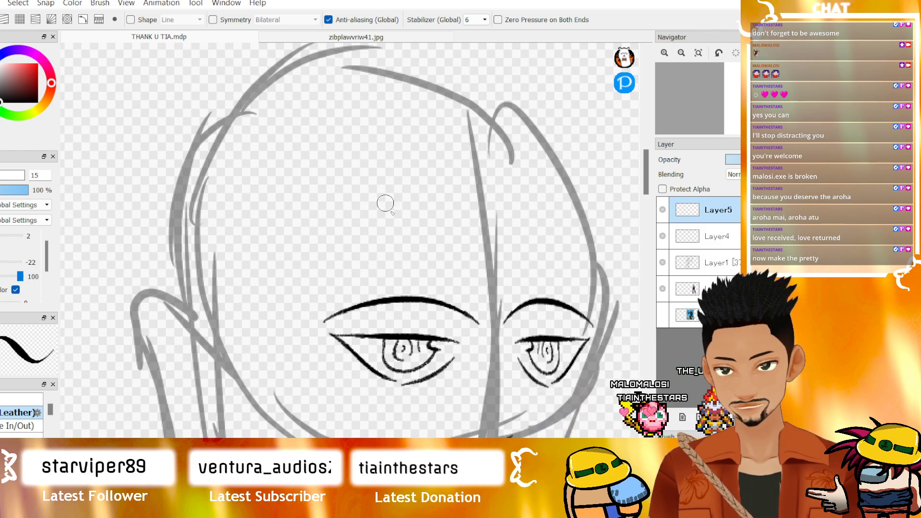
{"action": "mouse_move", "coordinate": [451, 314]}
{"action": "left_mouse_down"}
{"action": "mouse_move", "coordinate": [502, 431]}
{"action": "mouse_move", "coordinate": [477, 271]}
{"action": "left_mouse_up"}
{"action": "key", "text": "ctrl+z"}
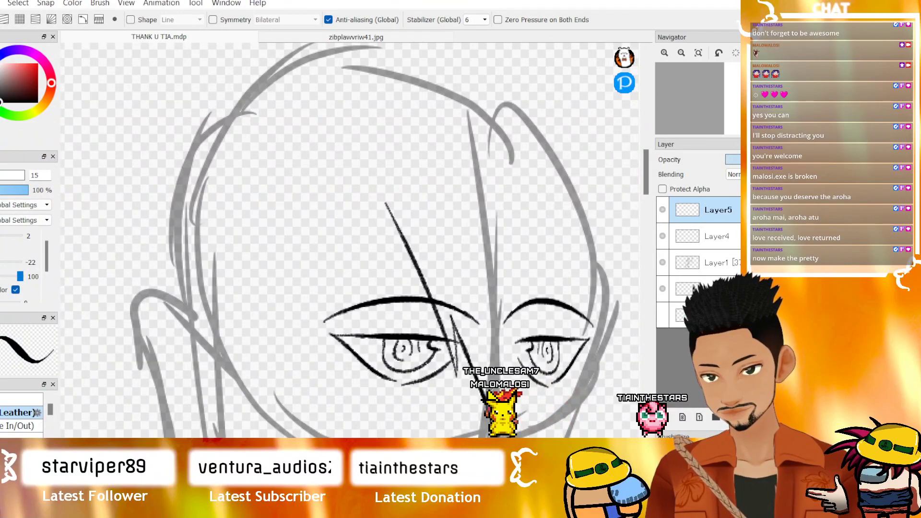
{"action": "left_click_drag", "start_coordinate": [501, 431], "coordinate": [488, 244]}
{"action": "key", "text": "ctrl+z"}
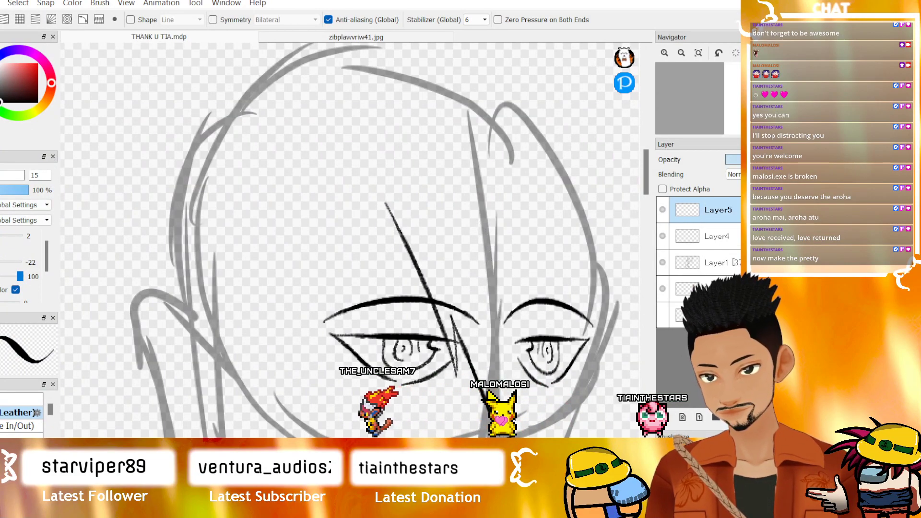
- Add short pointed bangs above the far eye and sweep a longer strand across its outer corner
{"action": "left_click_drag", "start_coordinate": [497, 188], "coordinate": [504, 264]}
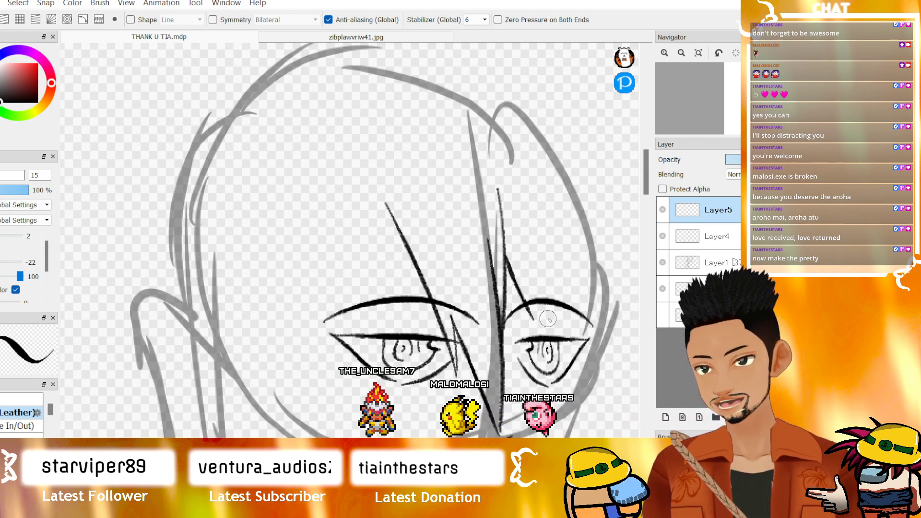
{"action": "left_click_drag", "start_coordinate": [537, 314], "coordinate": [520, 264]}
{"action": "mouse_move", "coordinate": [533, 320]}
{"action": "left_mouse_down"}
{"action": "mouse_move", "coordinate": [517, 241]}
{"action": "mouse_move", "coordinate": [582, 354]}
{"action": "left_mouse_up"}
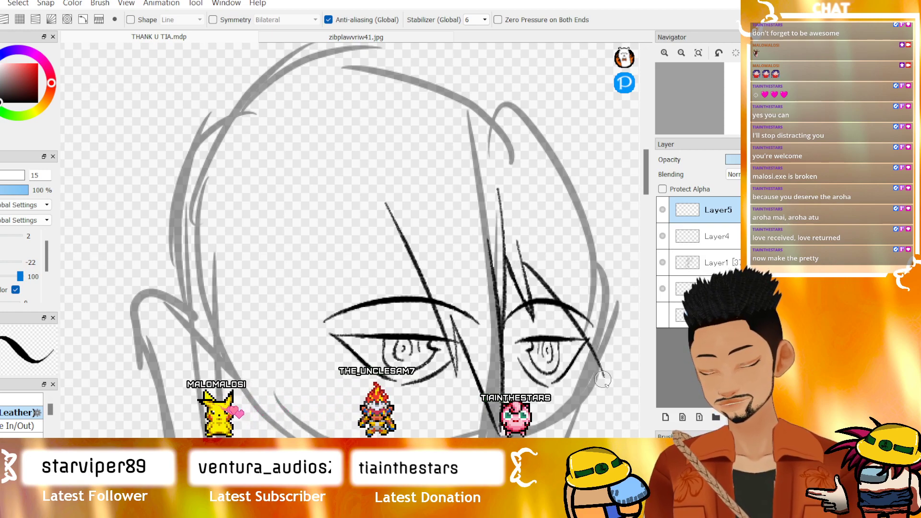
{"action": "left_click_drag", "start_coordinate": [615, 359], "coordinate": [578, 276]}
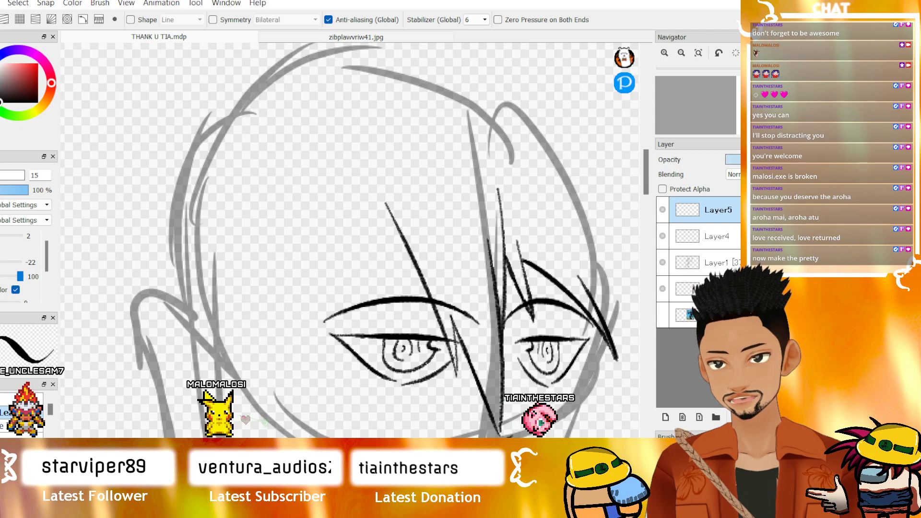
- Draw a pointed hair strand from the top of the bangs down across the near eye to below its outer corner
{"action": "left_click_drag", "start_coordinate": [600, 287], "coordinate": [96, 216]}
{"action": "mouse_move", "coordinate": [128, 57]}
{"action": "left_mouse_down"}
{"action": "mouse_move", "coordinate": [230, 131]}
{"action": "mouse_move", "coordinate": [599, 132]}
{"action": "left_mouse_up"}
{"action": "left_click_drag", "start_coordinate": [206, 201], "coordinate": [551, 331]}
{"action": "scroll", "coordinate": [462, 175], "scroll_direction": "up", "scroll_amount": 1}
{"action": "key", "text": "ctrl+z"}
{"action": "left_click_drag", "start_coordinate": [467, 157], "coordinate": [440, 358]}
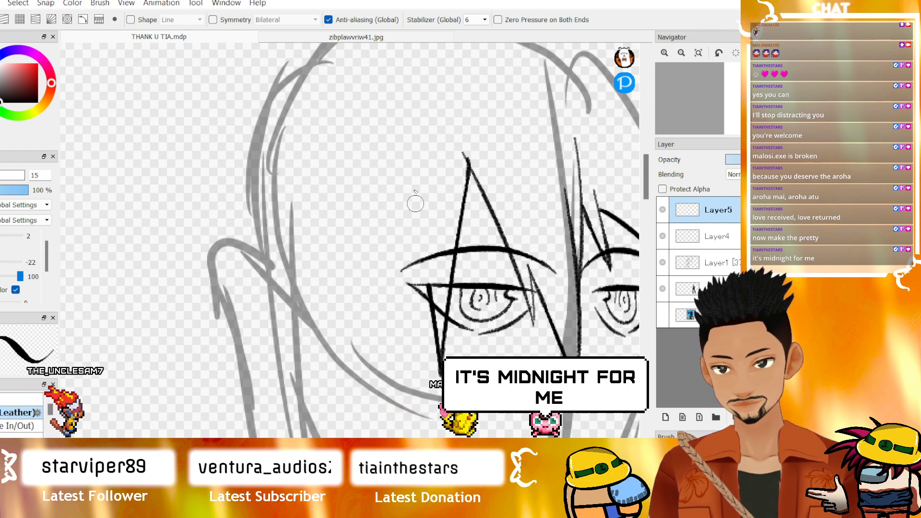
- Draw long side strands from the forehead and temple that converge in a point beside the near eye, down at cheek level
{"action": "left_click_drag", "start_coordinate": [435, 186], "coordinate": [413, 313]}
{"action": "key", "text": "ctrl+z"}
{"action": "left_click_drag", "start_coordinate": [438, 379], "coordinate": [411, 154]}
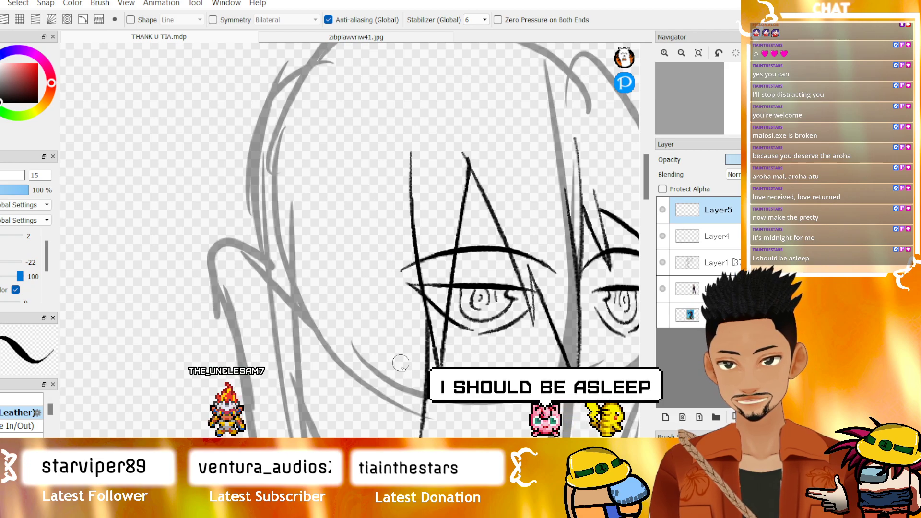
{"action": "left_click_drag", "start_coordinate": [420, 430], "coordinate": [361, 167]}
{"action": "key", "text": "ctrl+z"}
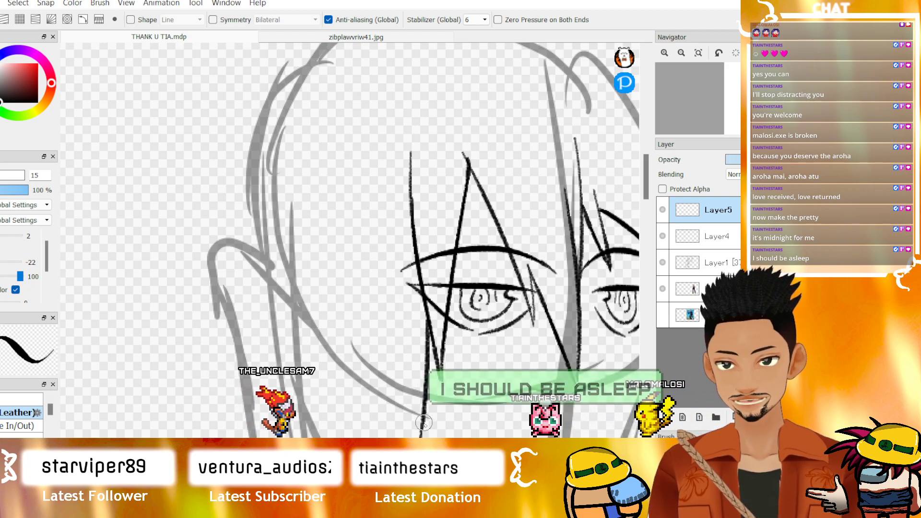
{"action": "left_click_drag", "start_coordinate": [419, 432], "coordinate": [352, 207]}
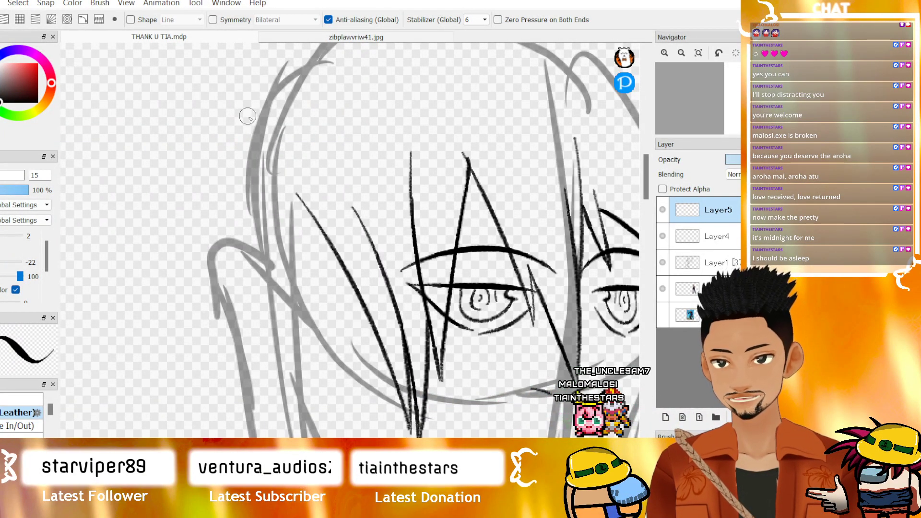
- Replace the long converging side strands with shorter pointed strands beside the near eye that slant outward toward the cheek
{"action": "mouse_move", "coordinate": [600, 240]}
{"action": "left_mouse_down"}
{"action": "mouse_move", "coordinate": [115, 164]}
{"action": "mouse_move", "coordinate": [432, 374]}
{"action": "mouse_move", "coordinate": [331, 206]}
{"action": "mouse_move", "coordinate": [585, 244]}
{"action": "left_mouse_up"}
{"action": "mouse_move", "coordinate": [116, 158]}
{"action": "left_mouse_down"}
{"action": "mouse_move", "coordinate": [336, 206]}
{"action": "mouse_move", "coordinate": [565, 280]}
{"action": "left_mouse_up"}
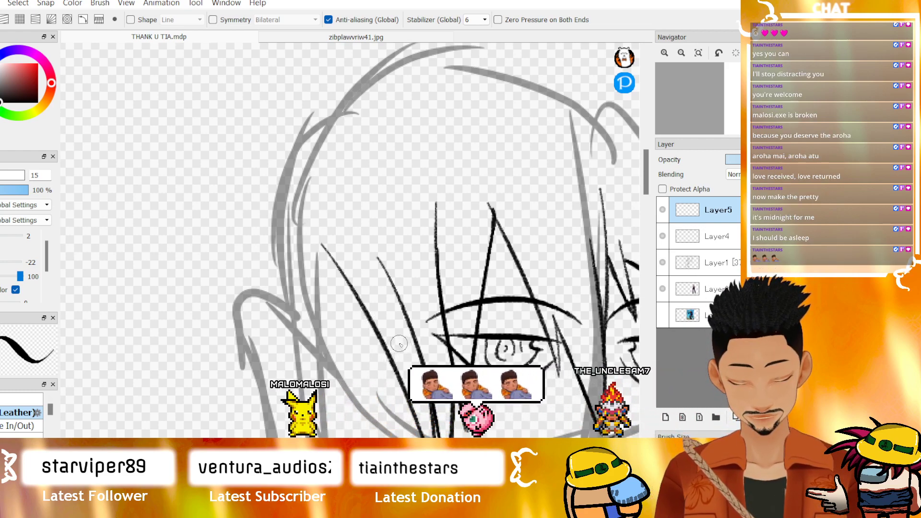
{"action": "key", "text": "ctrl+z"}
{"action": "key", "text": "ctrl+z"}
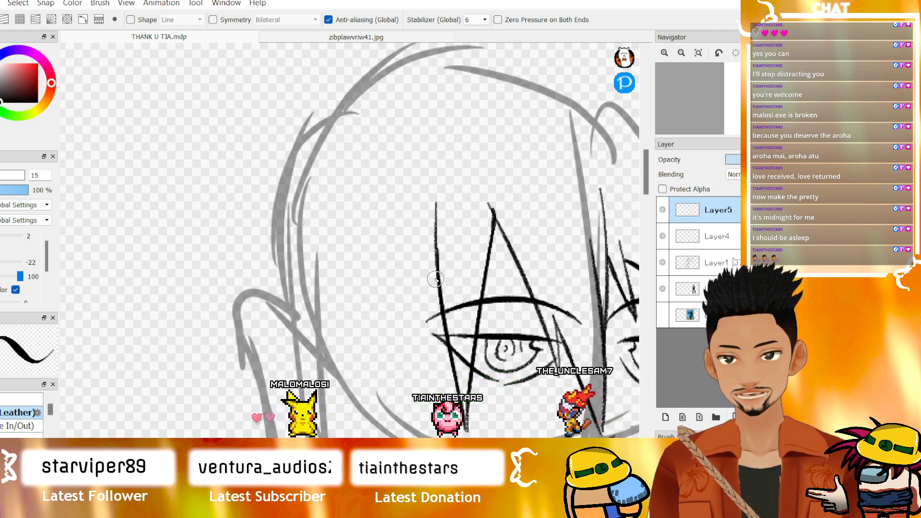
{"action": "left_click_drag", "start_coordinate": [435, 279], "coordinate": [375, 407]}
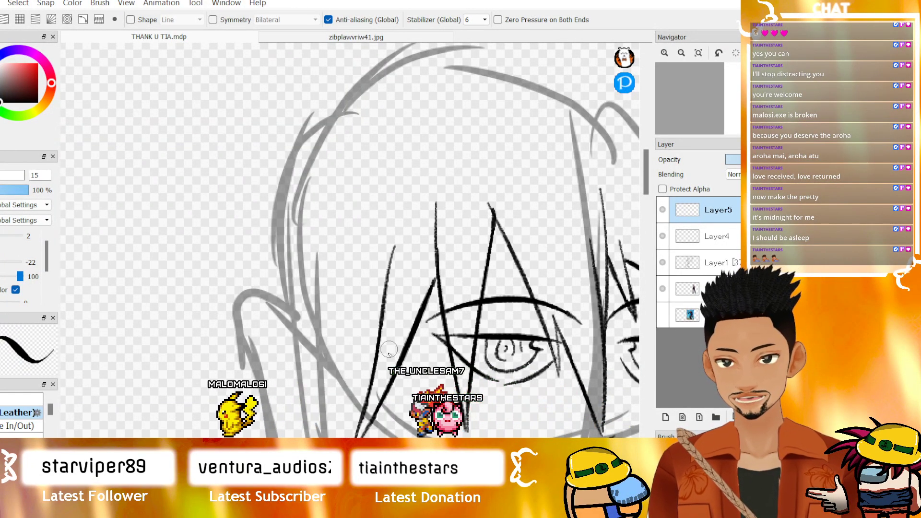
{"action": "left_click_drag", "start_coordinate": [391, 273], "coordinate": [363, 435]}
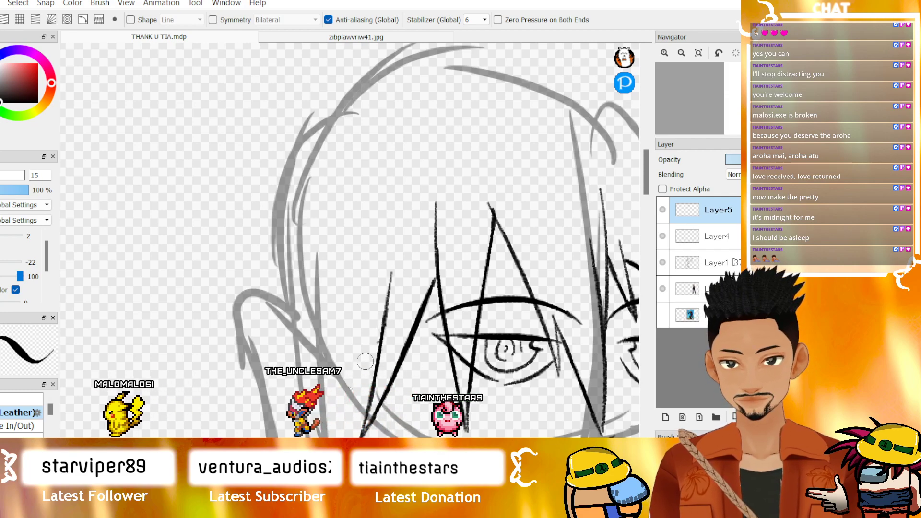
{"action": "left_click_drag", "start_coordinate": [378, 342], "coordinate": [308, 436]}
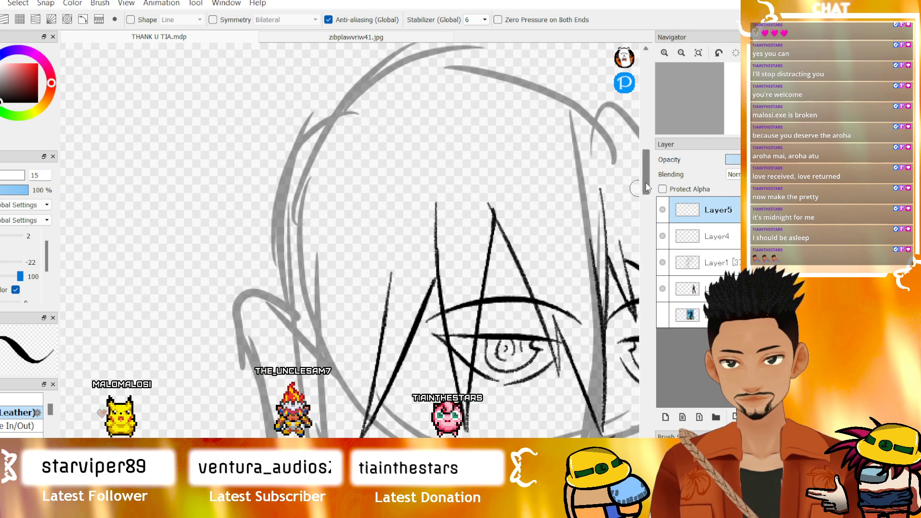
- Draw more pointed side strands outward from the near cheek over the ear, with the outermost one rising to the temple
{"action": "left_click_drag", "start_coordinate": [646, 187], "coordinate": [647, 195]}
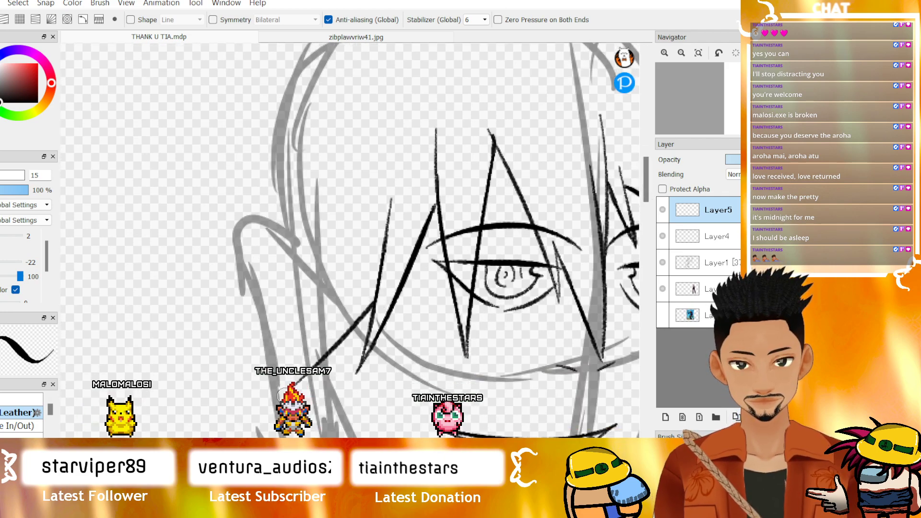
{"action": "left_click_drag", "start_coordinate": [352, 211], "coordinate": [295, 367]}
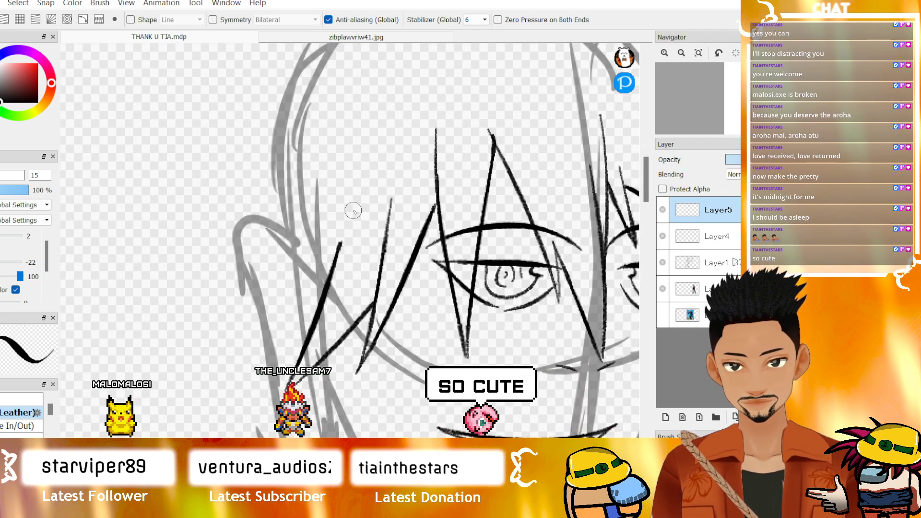
{"action": "left_click_drag", "start_coordinate": [315, 317], "coordinate": [247, 394]}
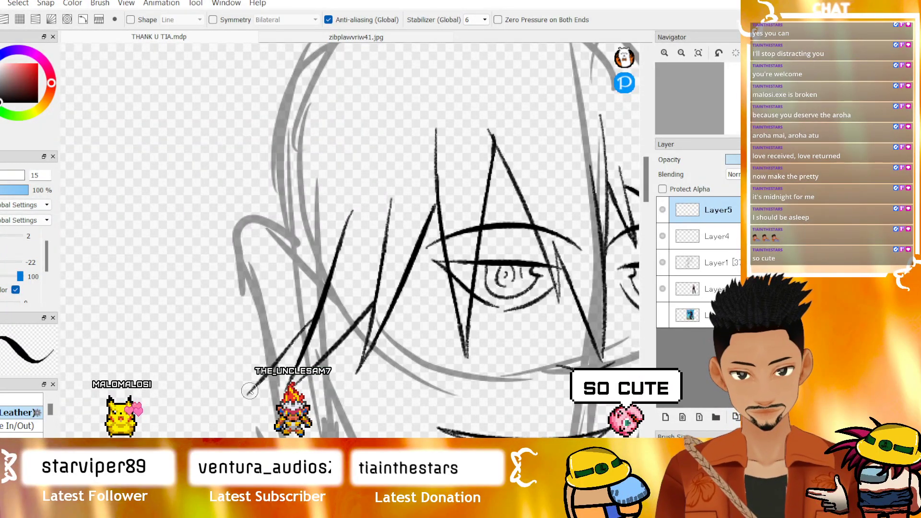
{"action": "left_click_drag", "start_coordinate": [296, 195], "coordinate": [246, 394]}
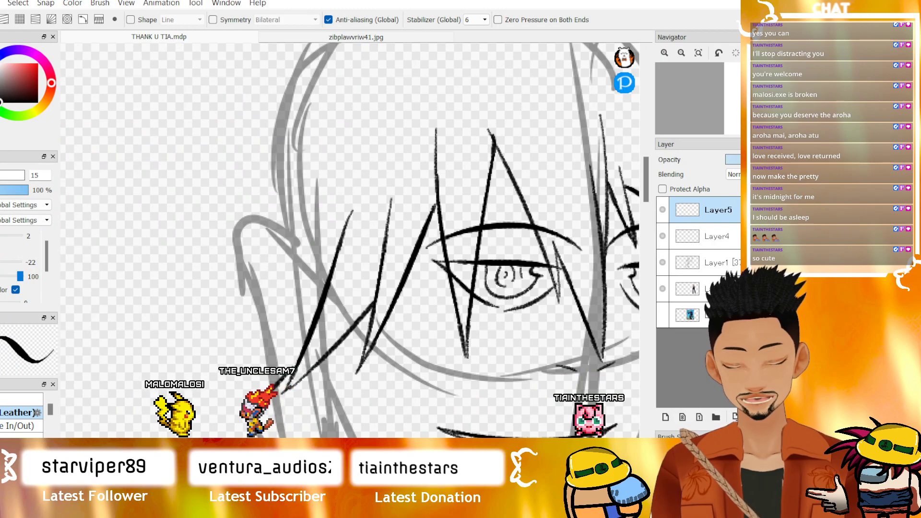
{"action": "left_click_drag", "start_coordinate": [262, 403], "coordinate": [296, 188]}
{"action": "key", "text": "ctrl+z"}
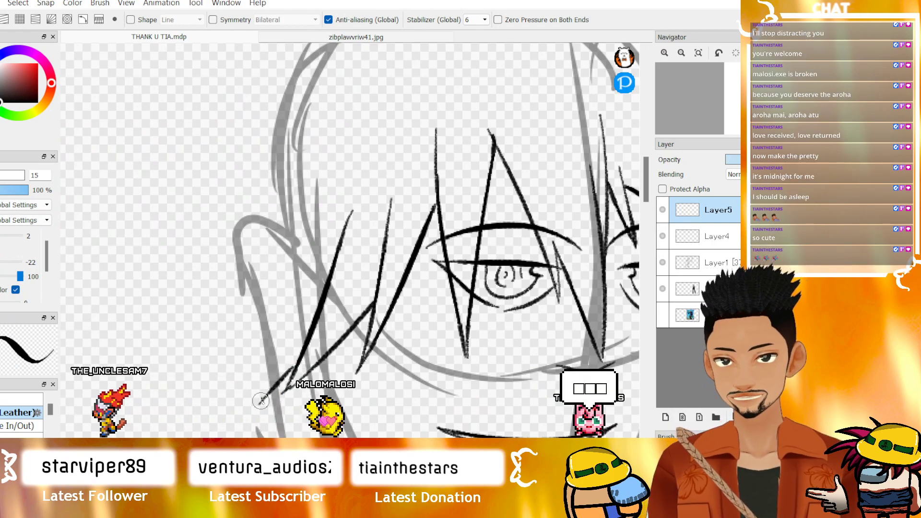
{"action": "left_click_drag", "start_coordinate": [260, 402], "coordinate": [303, 223]}
{"action": "scroll", "coordinate": [307, 288], "scroll_direction": "up", "scroll_amount": 3}
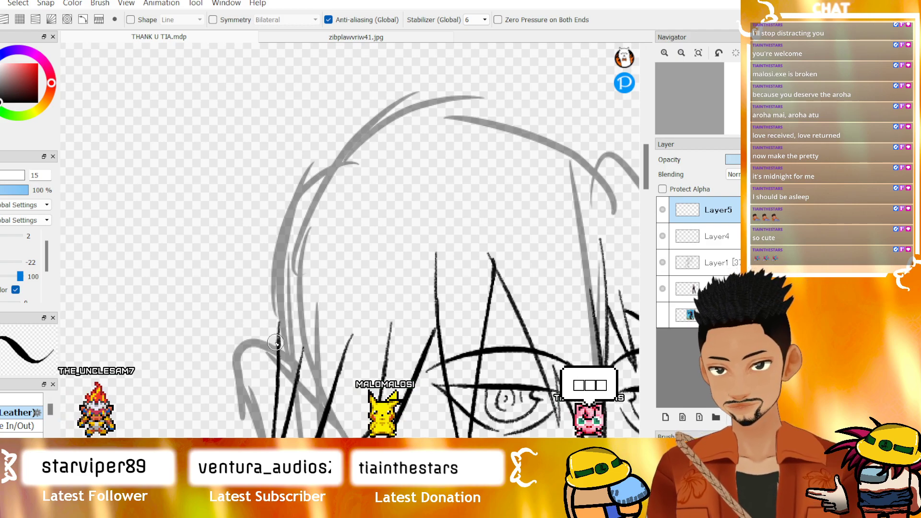
{"action": "left_click_drag", "start_coordinate": [252, 408], "coordinate": [280, 241]}
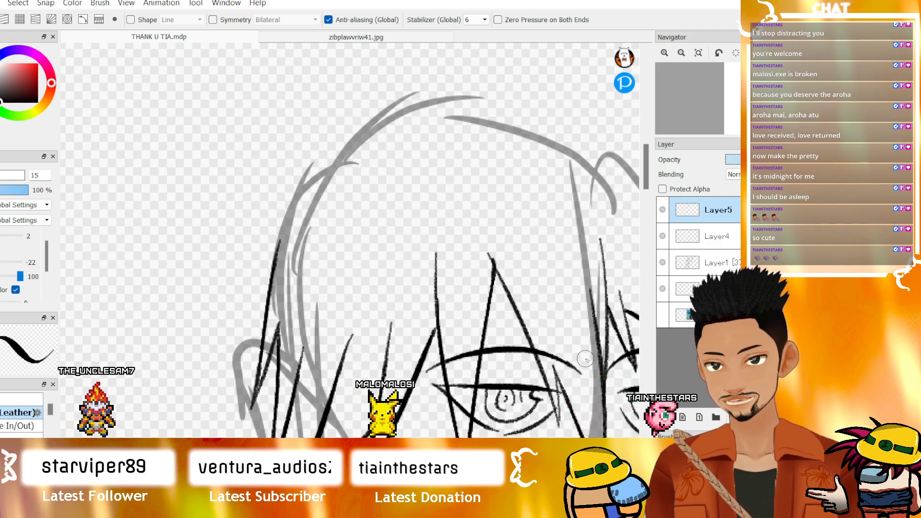
- Draw the outer hair contour on the far side, curving from the side strand beside the far eye up toward the crown
{"action": "mouse_move", "coordinate": [803, 90]}
{"action": "left_mouse_down"}
{"action": "mouse_move", "coordinate": [817, 81]}
{"action": "mouse_move", "coordinate": [799, 83]}
{"action": "left_mouse_up"}
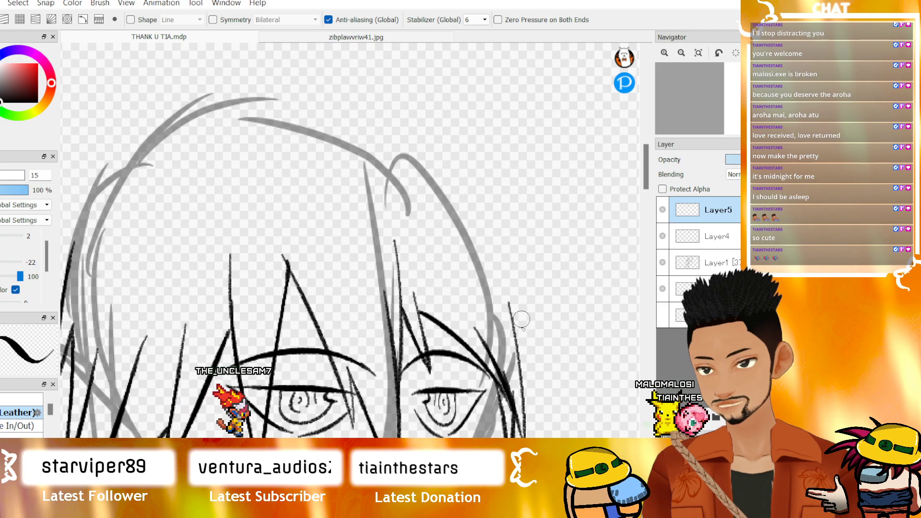
{"action": "left_click_drag", "start_coordinate": [525, 434], "coordinate": [501, 235]}
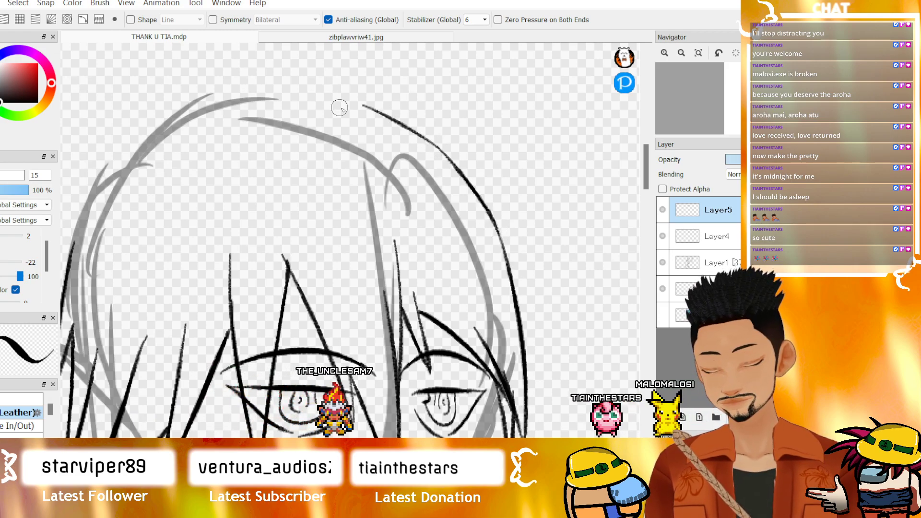
{"action": "mouse_move", "coordinate": [96, 168]}
{"action": "left_mouse_down"}
{"action": "mouse_move", "coordinate": [604, 326]}
{"action": "mouse_move", "coordinate": [549, 353]}
{"action": "left_mouse_up"}
{"action": "mouse_move", "coordinate": [144, 216]}
{"action": "left_mouse_down"}
{"action": "mouse_move", "coordinate": [170, 190]}
{"action": "mouse_move", "coordinate": [607, 214]}
{"action": "mouse_move", "coordinate": [307, 159]}
{"action": "mouse_move", "coordinate": [360, 162]}
{"action": "left_mouse_up"}
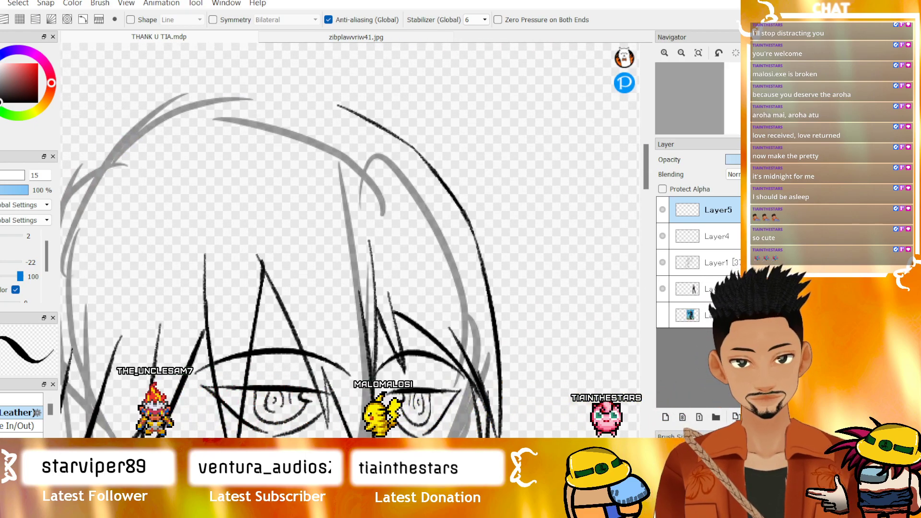
- Draw an outward-flicking hair spike above the near ear and extend its outer edge diagonally up toward the crown
{"action": "scroll", "coordinate": [340, 298], "scroll_direction": "left", "scroll_amount": 5}
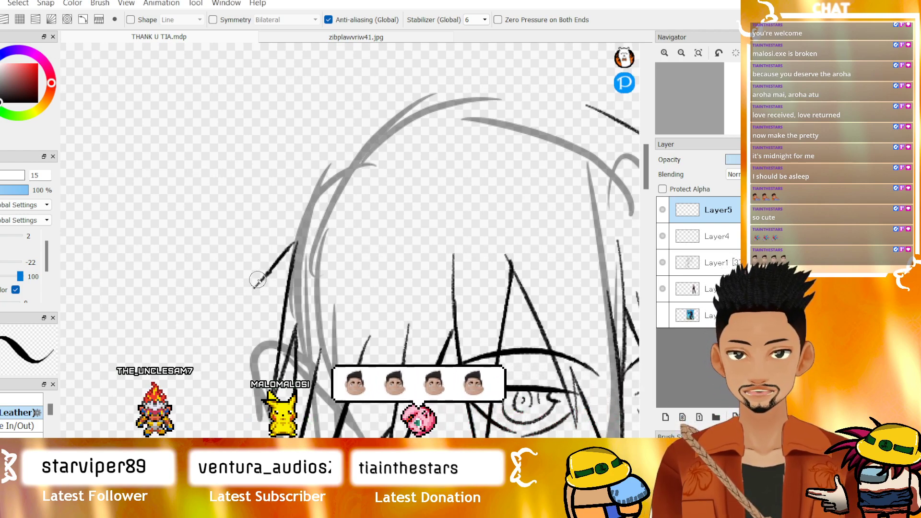
{"action": "mouse_move", "coordinate": [295, 245]}
{"action": "left_mouse_down"}
{"action": "mouse_move", "coordinate": [240, 290]}
{"action": "mouse_move", "coordinate": [332, 144]}
{"action": "left_mouse_up"}
{"action": "key", "text": "ctrl+z"}
{"action": "key", "text": "ctrl+z"}
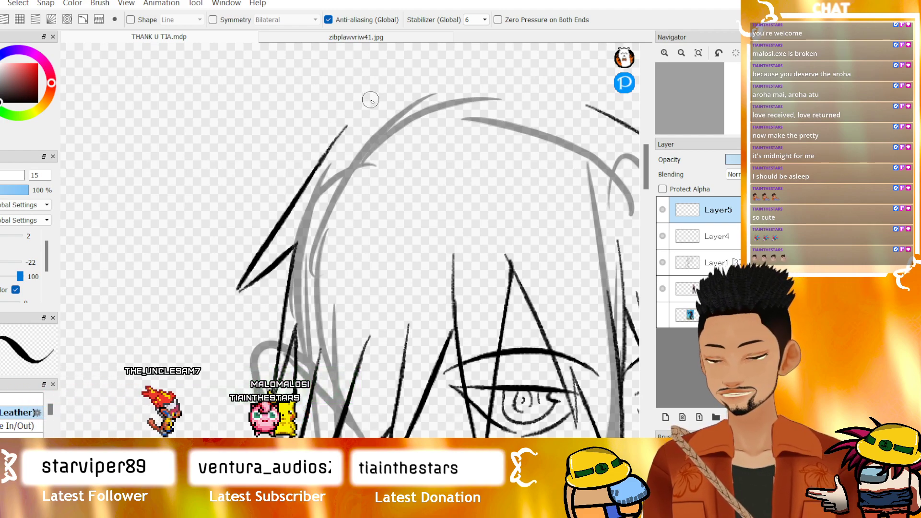
- Close the top of the hair with two shallow arcs meeting in a notch, joining the near-side and far-side contours
{"action": "scroll", "coordinate": [645, 169], "scroll_direction": "up", "scroll_amount": 3}
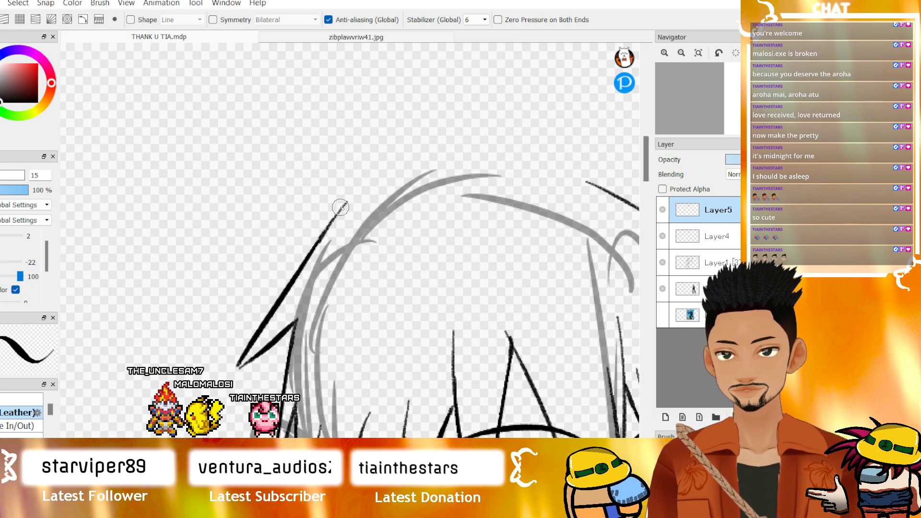
{"action": "mouse_move", "coordinate": [748, 91]}
{"action": "left_mouse_down"}
{"action": "mouse_move", "coordinate": [768, 99]}
{"action": "mouse_move", "coordinate": [745, 81]}
{"action": "left_mouse_up"}
{"action": "key", "text": "ctrl+z"}
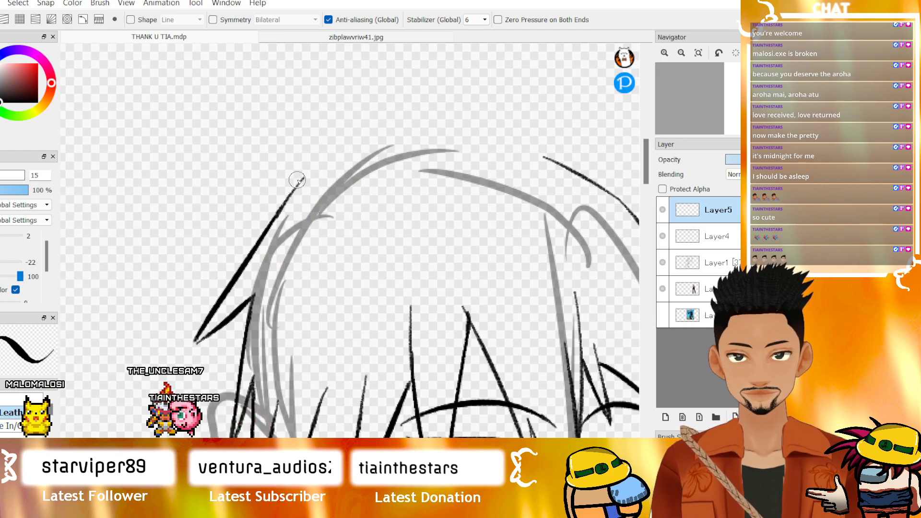
{"action": "key", "text": "ctrl+z"}
{"action": "mouse_move", "coordinate": [305, 172]}
{"action": "left_mouse_down"}
{"action": "mouse_move", "coordinate": [400, 175]}
{"action": "mouse_move", "coordinate": [541, 135]}
{"action": "left_mouse_up"}
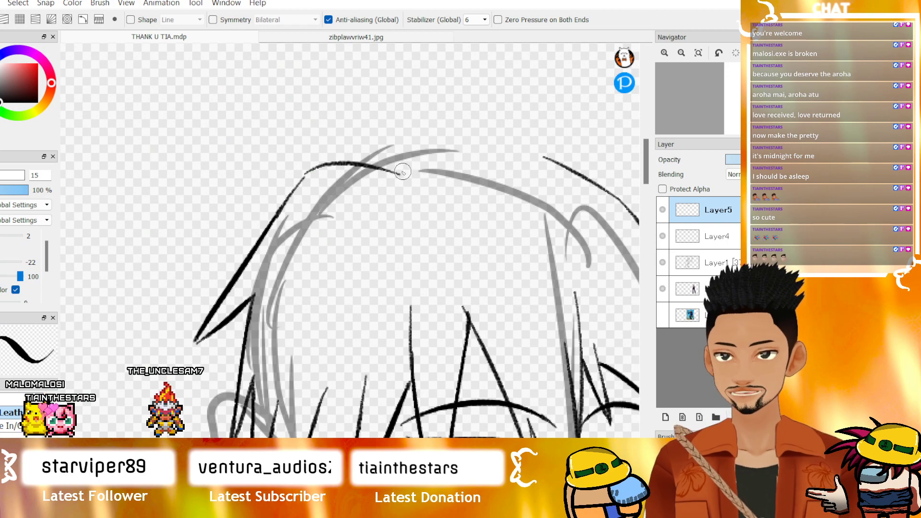
{"action": "key", "text": "ctrl+z"}
{"action": "left_click_drag", "start_coordinate": [406, 174], "coordinate": [440, 158]}
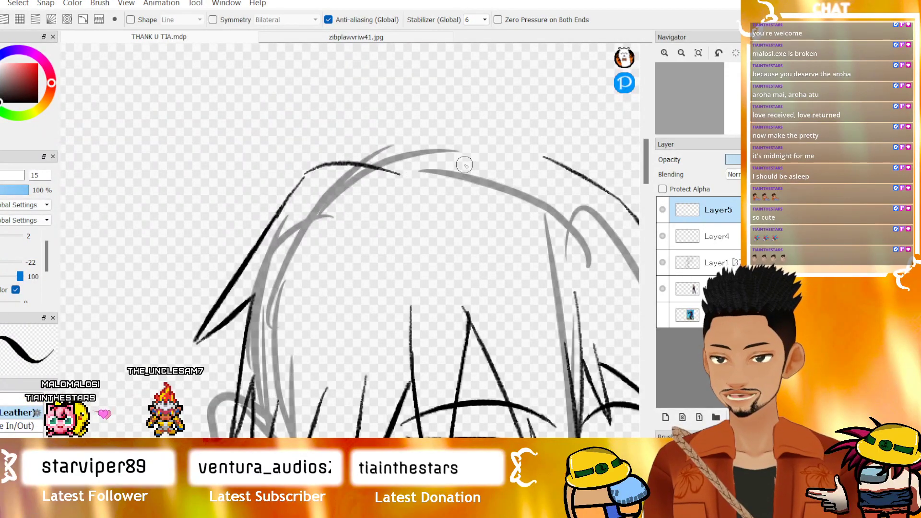
{"action": "key", "text": "ctrl+z"}
{"action": "left_click_drag", "start_coordinate": [505, 154], "coordinate": [544, 157]}
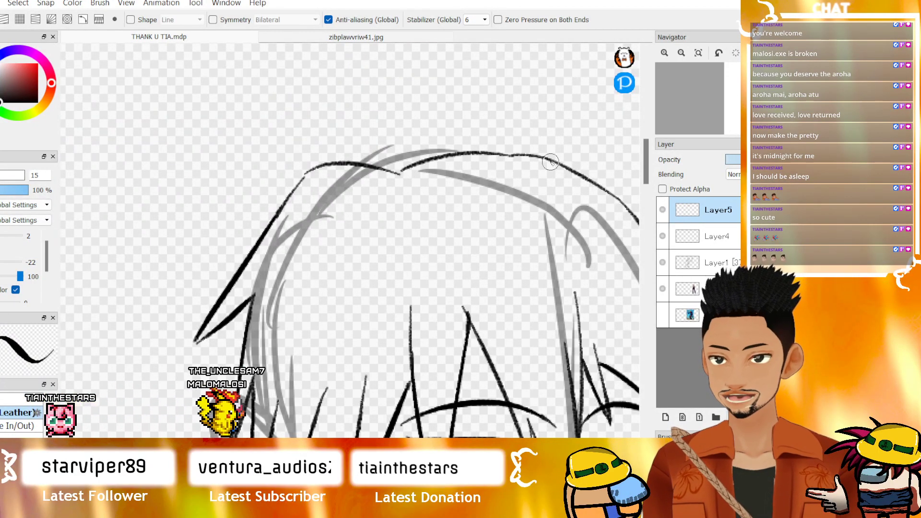
- Draw a curved, hooked stray lock rising from the notch at the crown and bending toward the near side
{"action": "mouse_move", "coordinate": [396, 173]}
{"action": "left_mouse_down"}
{"action": "mouse_move", "coordinate": [267, 56]}
{"action": "mouse_move", "coordinate": [413, 143]}
{"action": "left_mouse_up"}
{"action": "key", "text": "ctrl+z"}
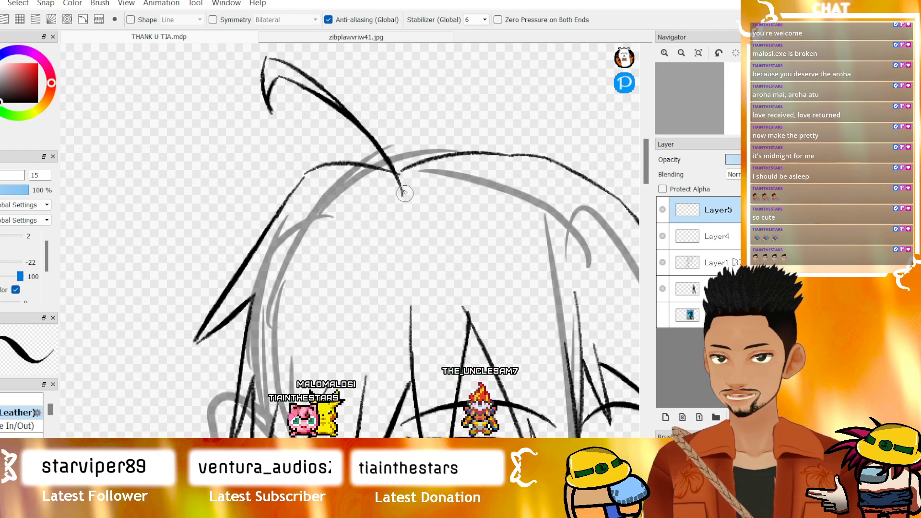
{"action": "key", "text": "ctrl+z"}
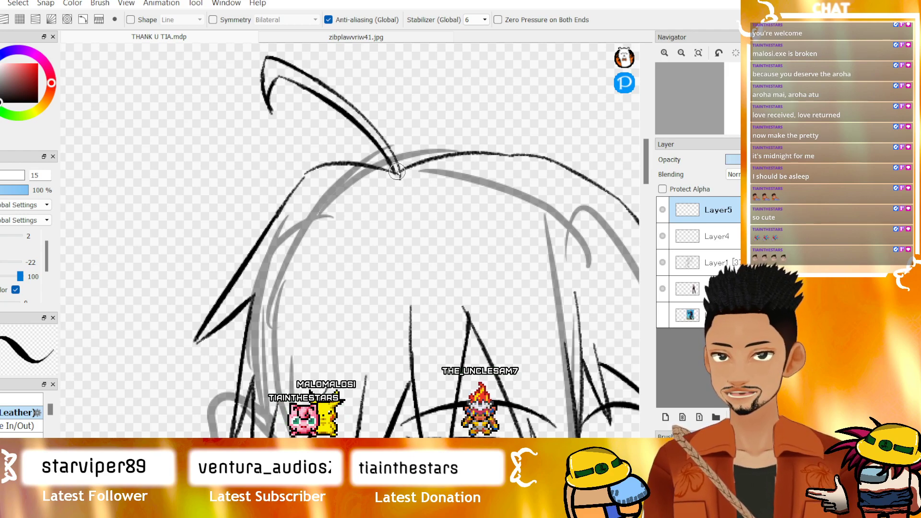
{"action": "key", "text": "e"}
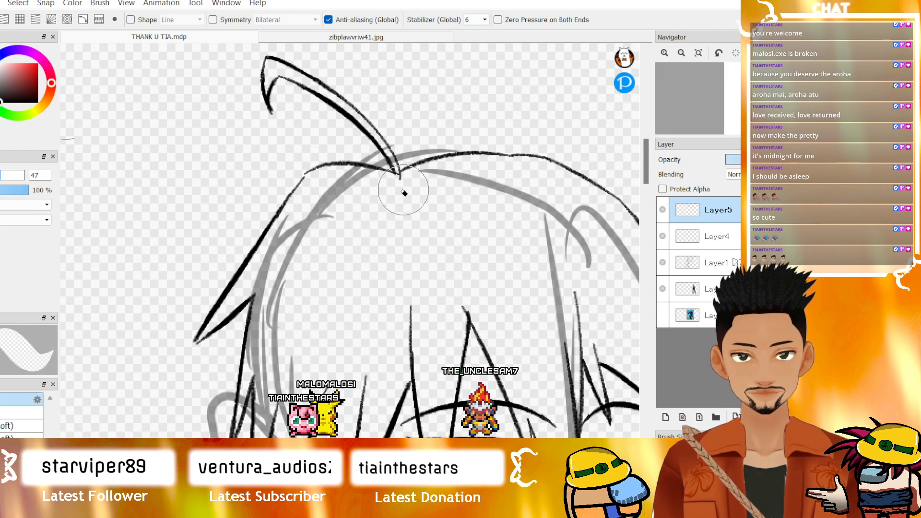
- Fade the sketch on Layer1 further to 20% opacity and make Layer5 the active layer again
{"action": "left_click", "coordinate": [680, 54]}
{"action": "left_click", "coordinate": [680, 54]}
{"action": "left_click_drag", "start_coordinate": [646, 184], "coordinate": [661, 215]}
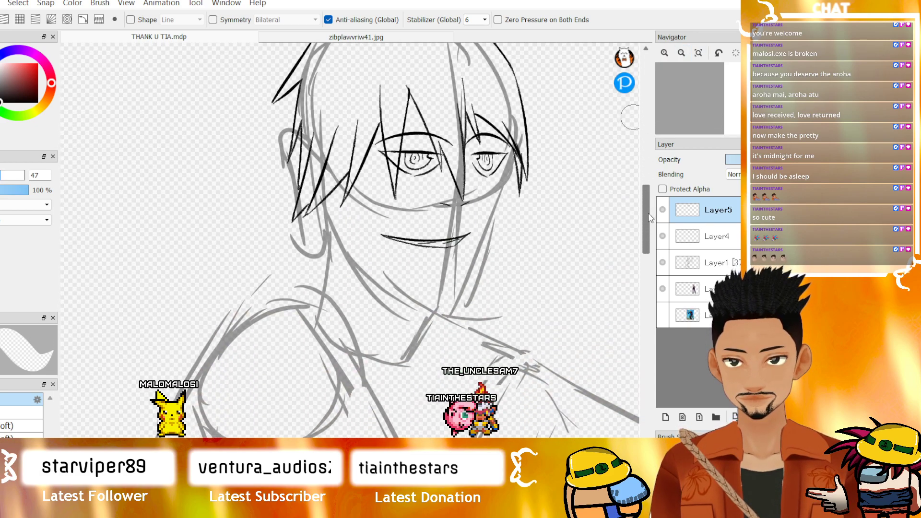
{"action": "left_click", "coordinate": [665, 53]}
{"action": "left_click", "coordinate": [717, 262]}
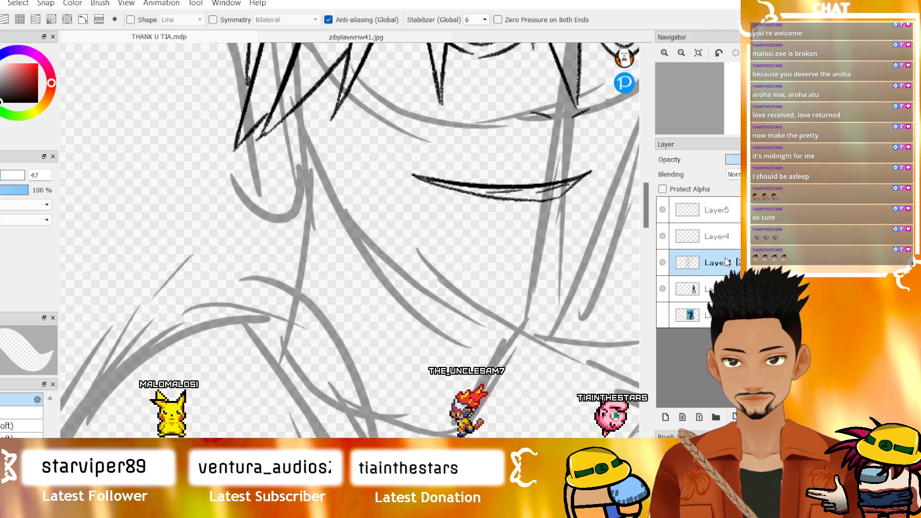
{"action": "left_click", "coordinate": [668, 216]}
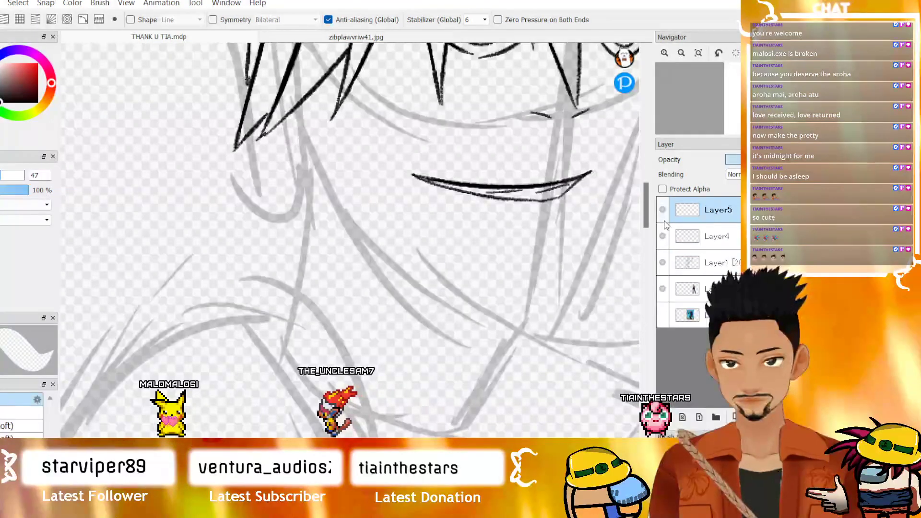
- Draw the far cheek contour with the brush from the outer corner of the far eye down to nose level
{"action": "left_click_drag", "start_coordinate": [643, 225], "coordinate": [643, 220]}
{"action": "left_click_drag", "start_coordinate": [387, 440], "coordinate": [412, 441]}
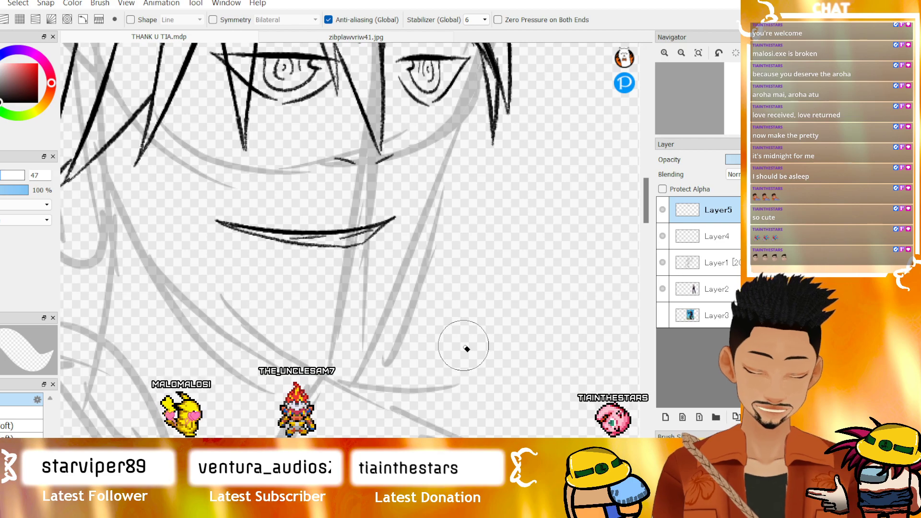
{"action": "left_click_drag", "start_coordinate": [645, 213], "coordinate": [645, 203]}
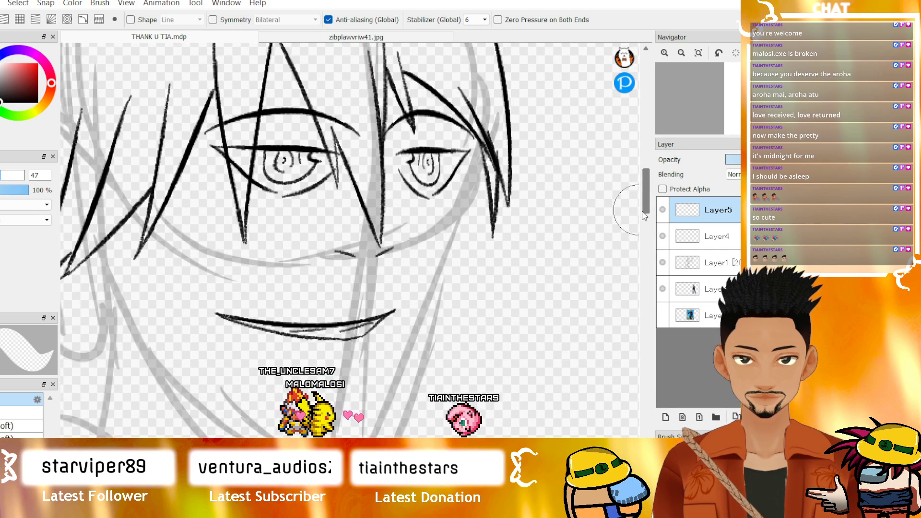
{"action": "key", "text": "b"}
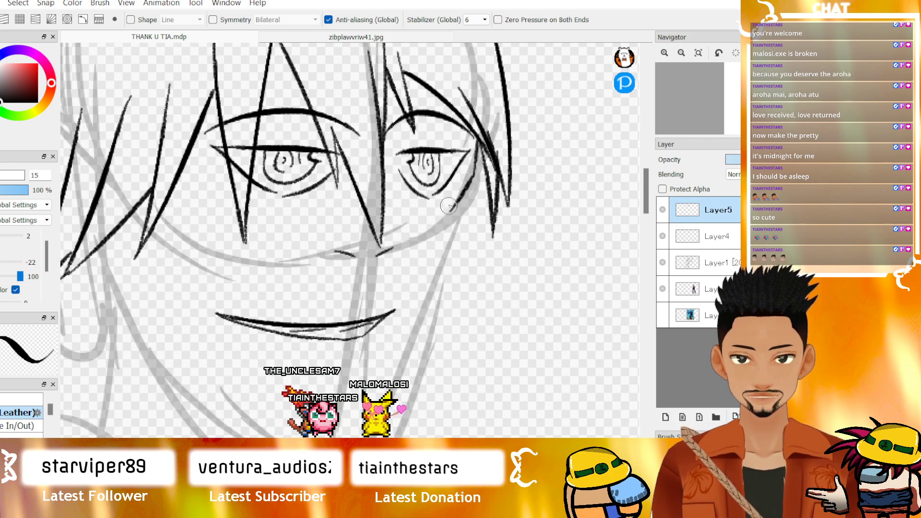
{"action": "left_click_drag", "start_coordinate": [473, 168], "coordinate": [440, 227]}
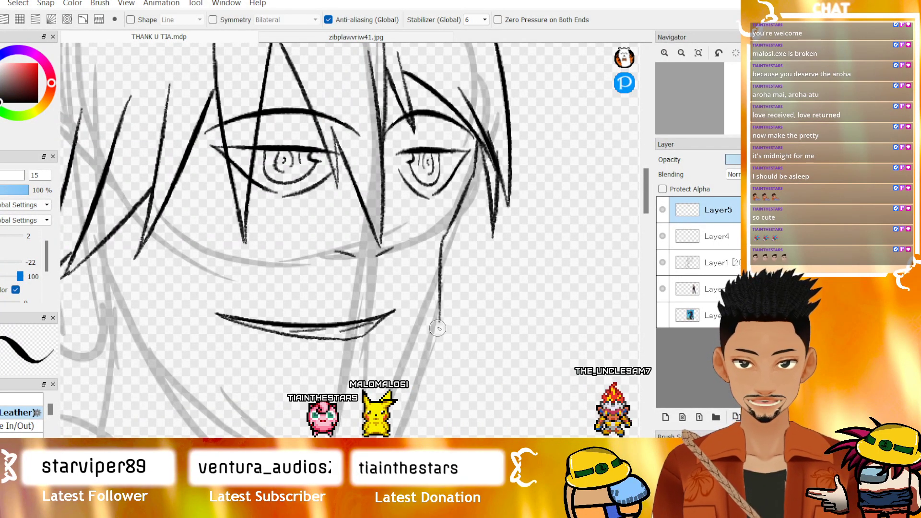
{"action": "key", "text": "ctrl+z"}
- Draw the jawline from the far cheek down around a narrow chin and up to the near-side hair strands
{"action": "mouse_move", "coordinate": [441, 249]}
{"action": "left_mouse_down"}
{"action": "mouse_move", "coordinate": [391, 376]}
{"action": "mouse_move", "coordinate": [415, 319]}
{"action": "mouse_move", "coordinate": [401, 357]}
{"action": "mouse_move", "coordinate": [345, 426]}
{"action": "mouse_move", "coordinate": [351, 418]}
{"action": "mouse_move", "coordinate": [279, 407]}
{"action": "mouse_move", "coordinate": [305, 412]}
{"action": "mouse_move", "coordinate": [198, 355]}
{"action": "left_mouse_up"}
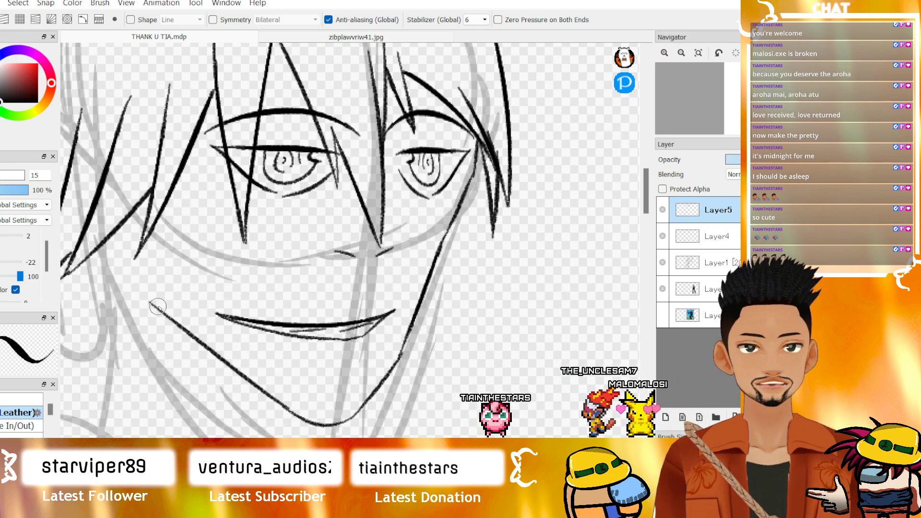
{"action": "key", "text": "ctrl+z"}
{"action": "left_click_drag", "start_coordinate": [152, 303], "coordinate": [124, 224]}
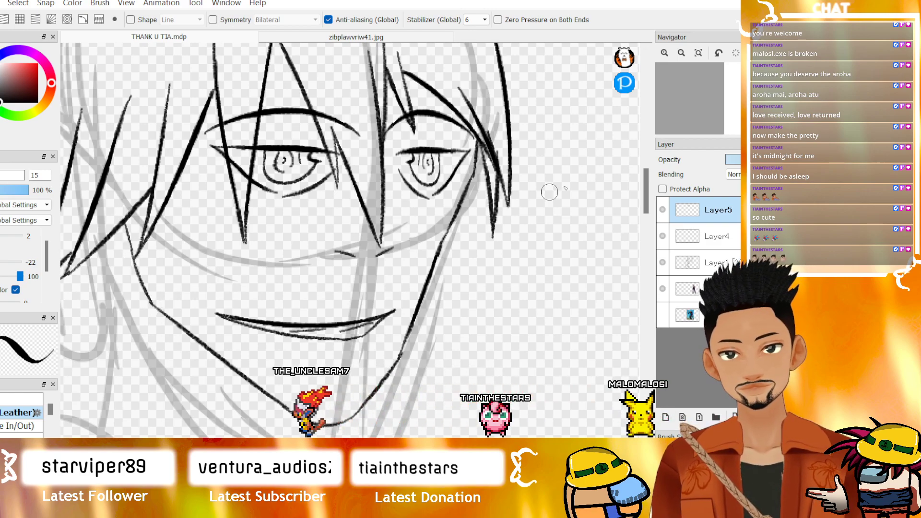
{"action": "left_click", "coordinate": [681, 53]}
{"action": "left_click", "coordinate": [680, 53]}
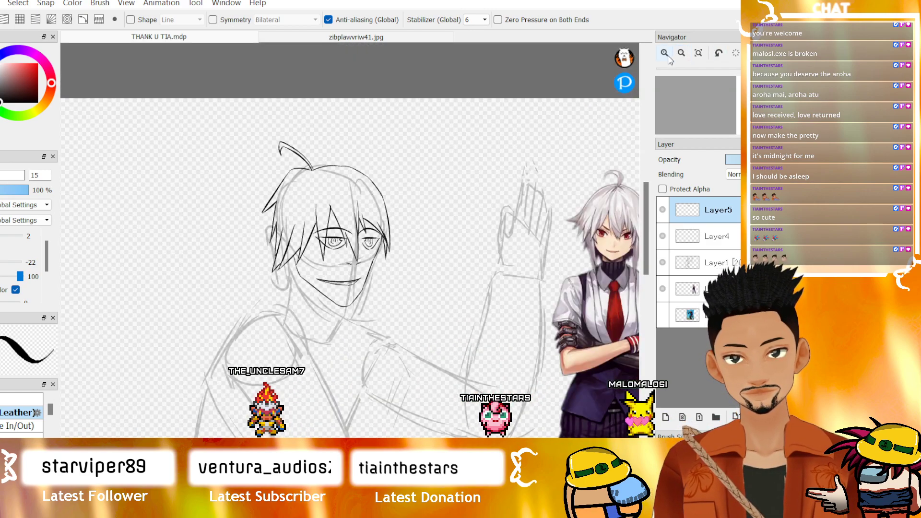
- Draw long, pointed hair strands hanging below the near-side locks and running down past the jaw toward the neck
{"action": "left_click", "coordinate": [664, 53]}
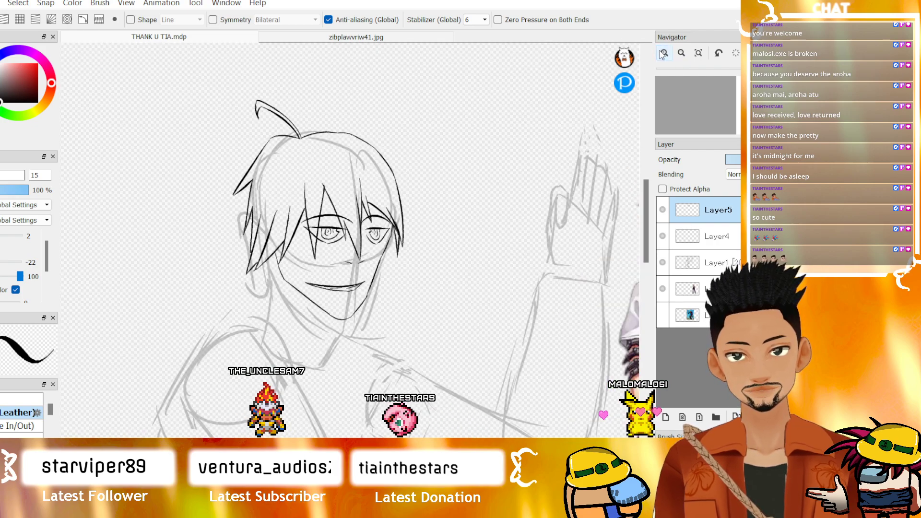
{"action": "left_click", "coordinate": [664, 53]}
{"action": "scroll", "coordinate": [349, 239], "scroll_direction": "left", "scroll_amount": 8}
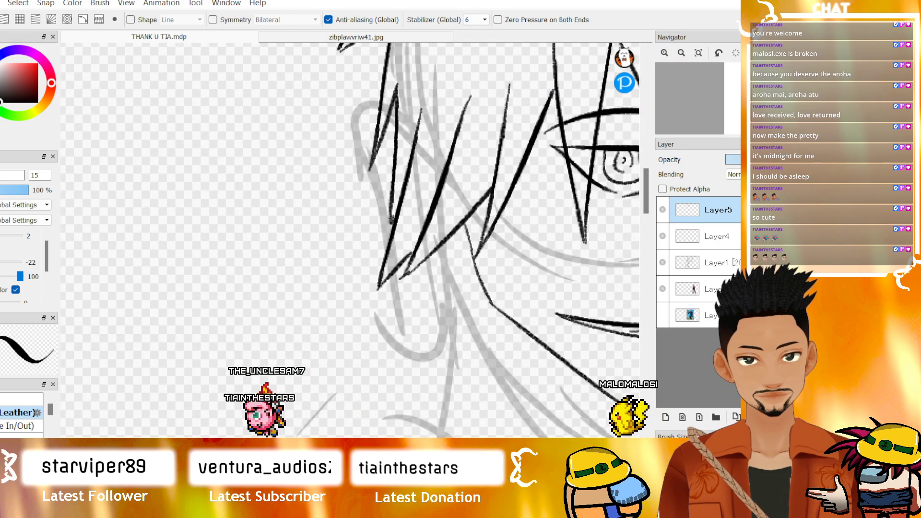
{"action": "left_click", "coordinate": [681, 53]}
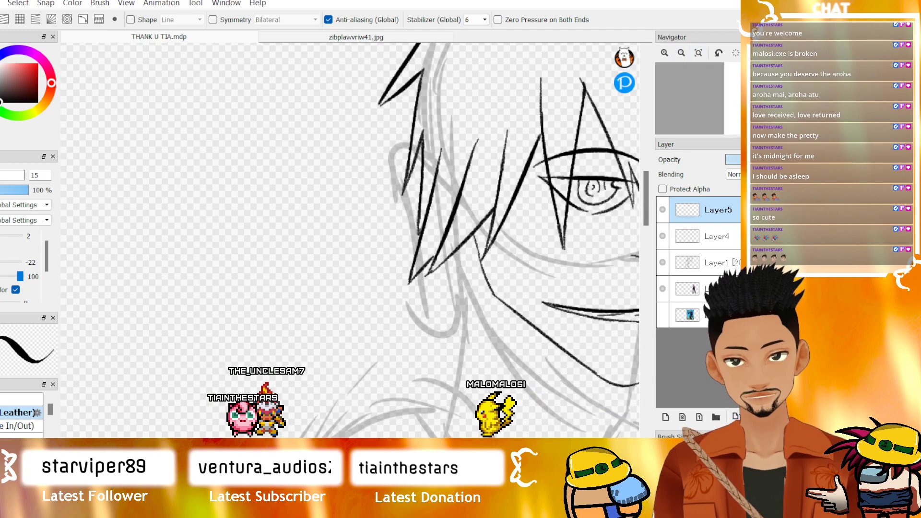
{"action": "left_click", "coordinate": [681, 53]}
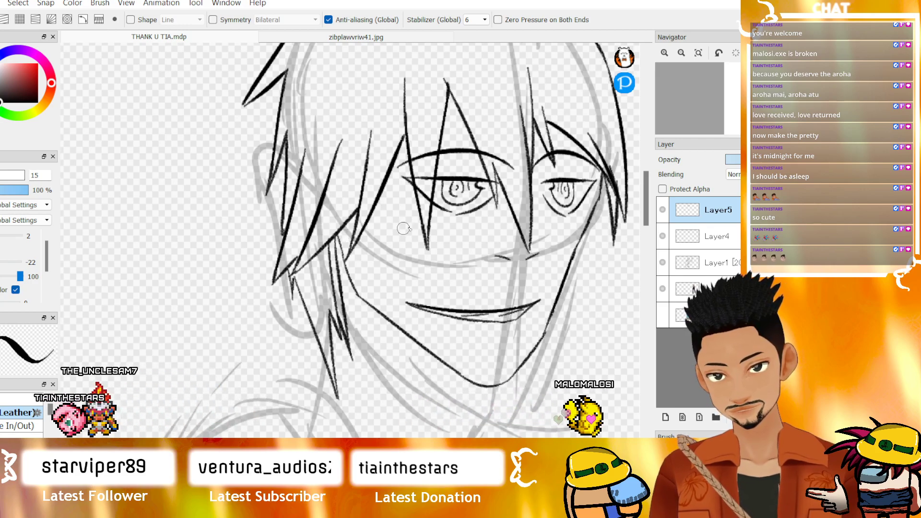
{"action": "left_click_drag", "start_coordinate": [575, 336], "coordinate": [201, 215]}
{"action": "left_click_drag", "start_coordinate": [528, 144], "coordinate": [484, 384]}
{"action": "left_click_drag", "start_coordinate": [307, 418], "coordinate": [537, 53]}
{"action": "mouse_move", "coordinate": [144, 168]}
{"action": "left_mouse_down"}
{"action": "mouse_move", "coordinate": [552, 248]}
{"action": "mouse_move", "coordinate": [570, 303]}
{"action": "left_mouse_up"}
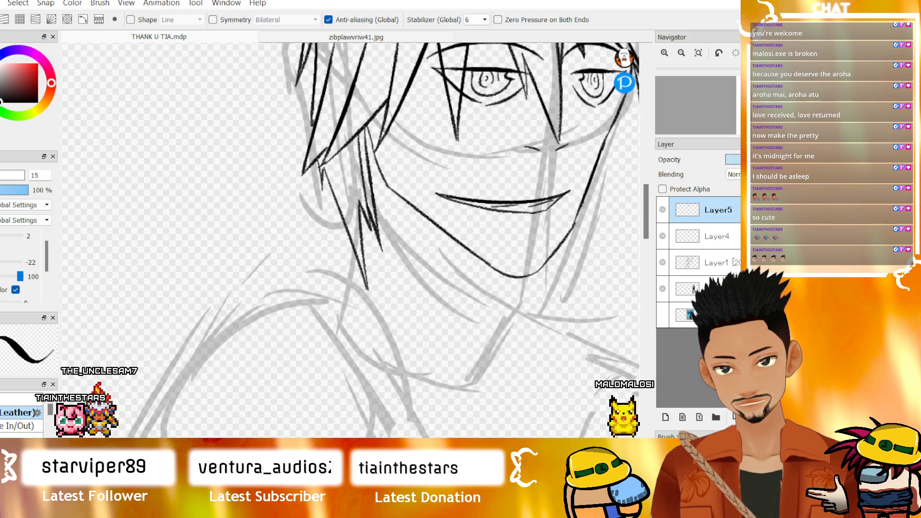
- Add short pointed strands over the near cheek beside the jawline and check the line art with Layer1 briefly hidden
{"action": "left_click_drag", "start_coordinate": [552, 120], "coordinate": [263, 294]}
{"action": "left_click_drag", "start_coordinate": [528, 192], "coordinate": [226, 288]}
{"action": "left_click_drag", "start_coordinate": [595, 288], "coordinate": [81, 292]}
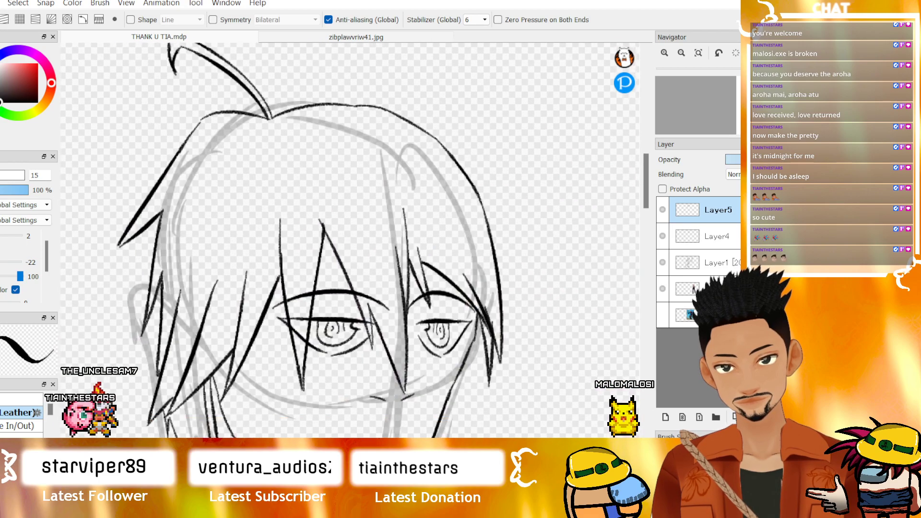
{"action": "left_click_drag", "start_coordinate": [349, 390], "coordinate": [368, 351]}
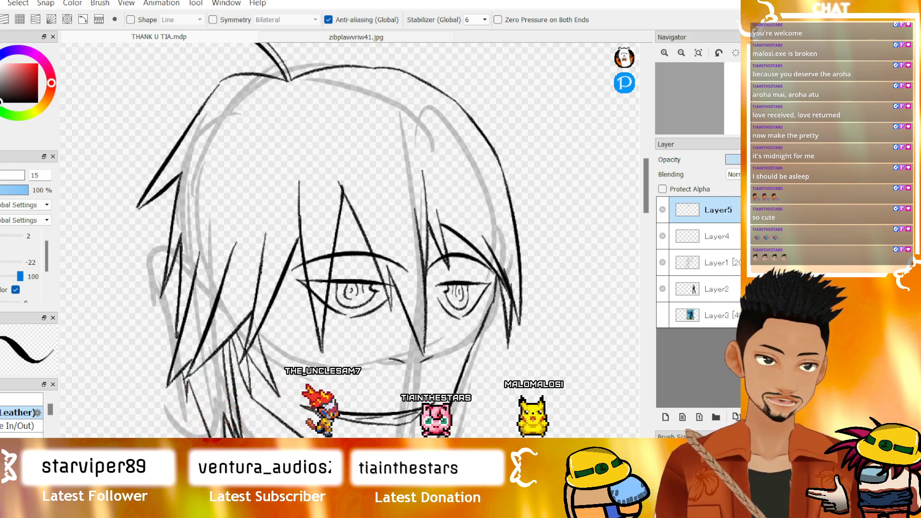
{"action": "left_click", "coordinate": [663, 263]}
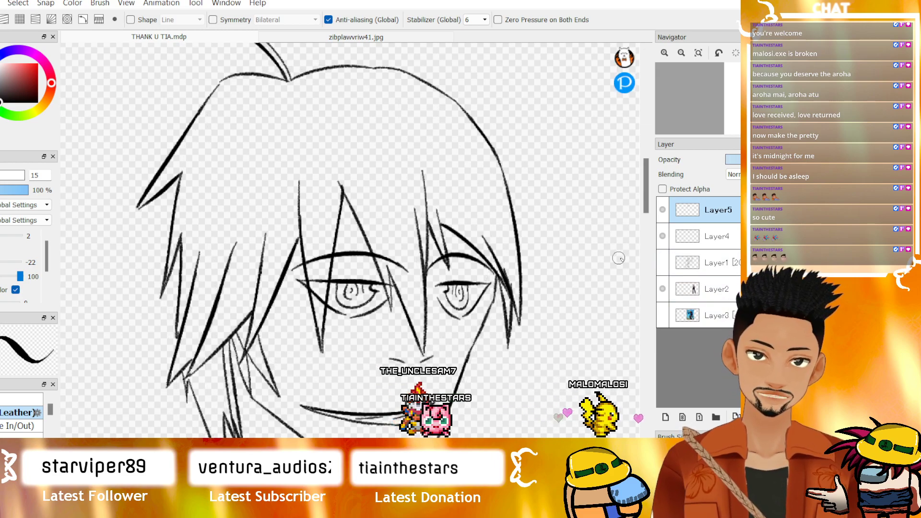
{"action": "left_click", "coordinate": [663, 261]}
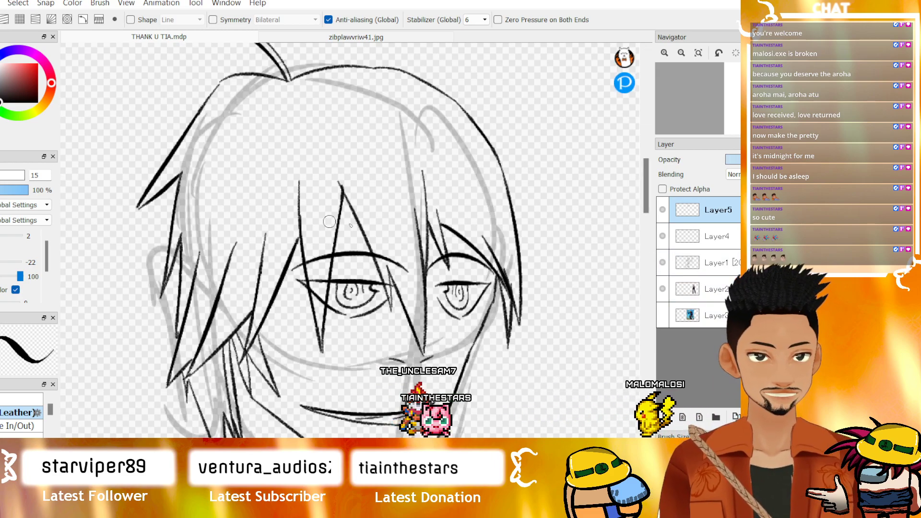
{"action": "mouse_move", "coordinate": [614, 249]}
{"action": "left_mouse_down"}
{"action": "mouse_move", "coordinate": [96, 201]}
{"action": "mouse_move", "coordinate": [528, 144]}
{"action": "mouse_move", "coordinate": [623, 240]}
{"action": "left_mouse_up"}
- Erase the lower far-side hair contour and redraw it as several pointed tufts flaring outward down to eye level
{"action": "left_click_drag", "start_coordinate": [491, 184], "coordinate": [531, 261]}
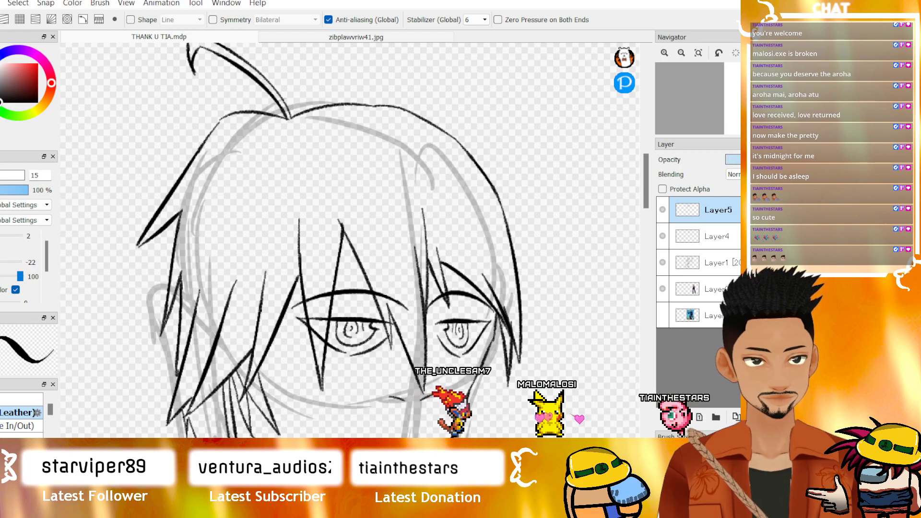
{"action": "key", "text": "e"}
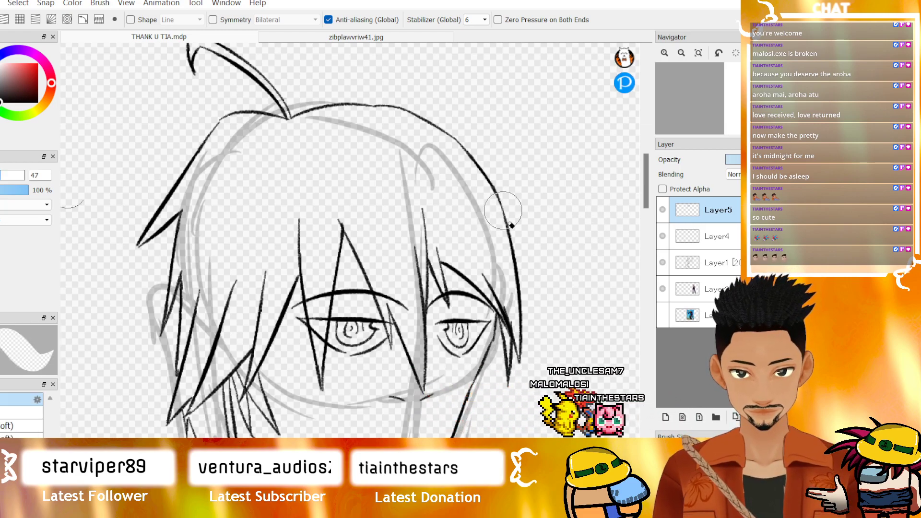
{"action": "left_click_drag", "start_coordinate": [498, 194], "coordinate": [508, 238]}
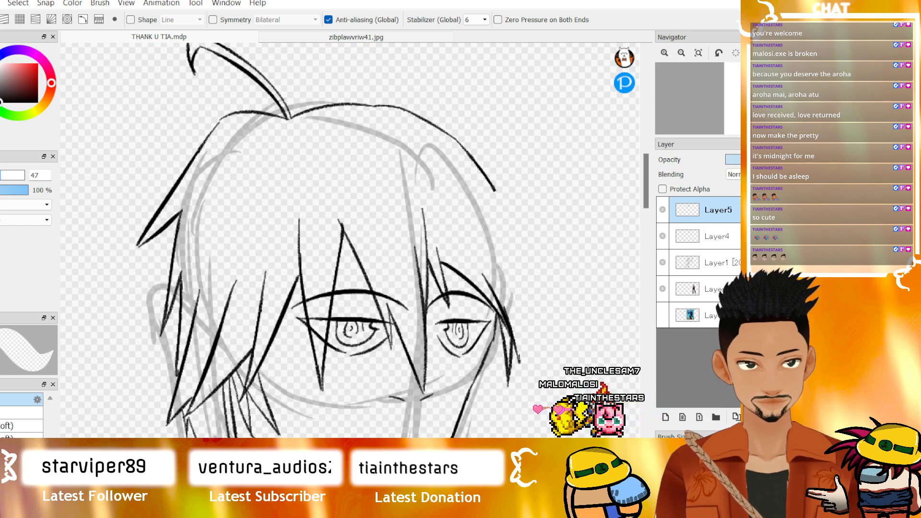
{"action": "key", "text": "b"}
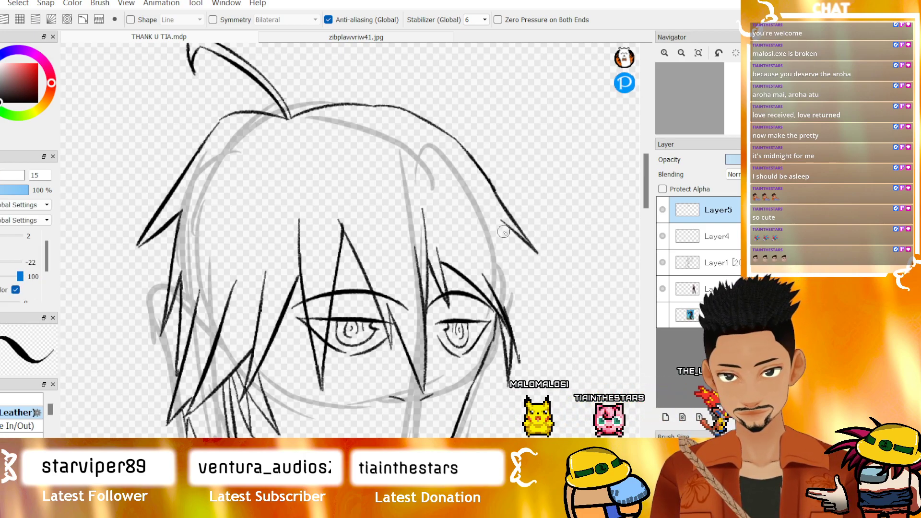
{"action": "left_click_drag", "start_coordinate": [501, 226], "coordinate": [536, 305]}
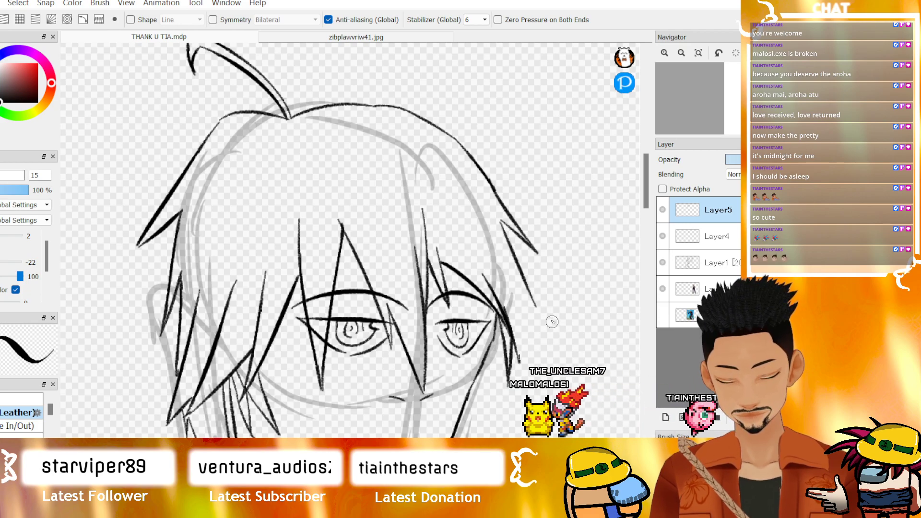
{"action": "left_click_drag", "start_coordinate": [501, 232], "coordinate": [553, 323]}
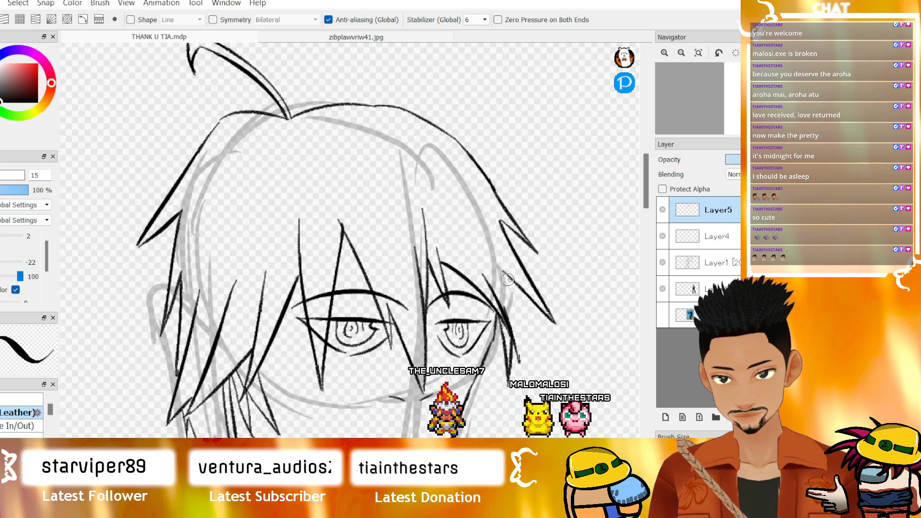
{"action": "left_click_drag", "start_coordinate": [538, 355], "coordinate": [502, 310]}
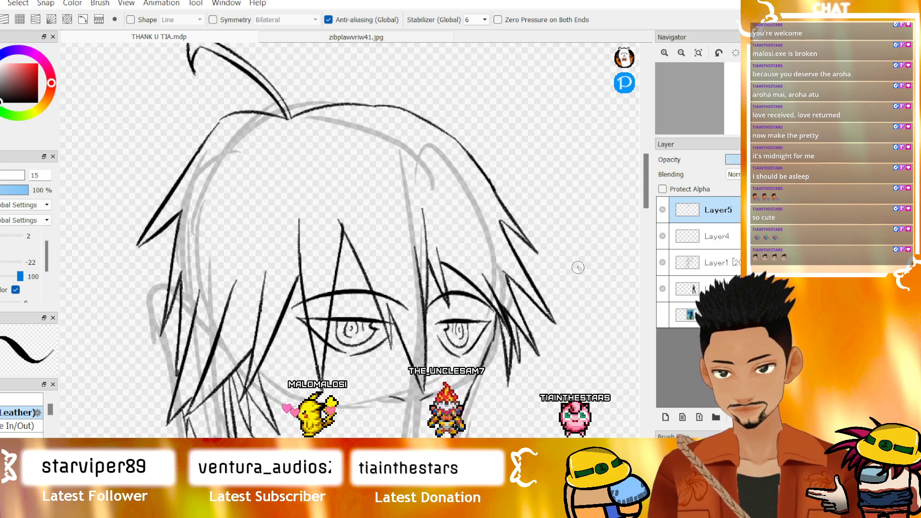
- Erase the far cheek contour and redraw it as a smoother curve from the outer eye corner down to the chin
{"action": "left_click_drag", "start_coordinate": [643, 190], "coordinate": [644, 208]}
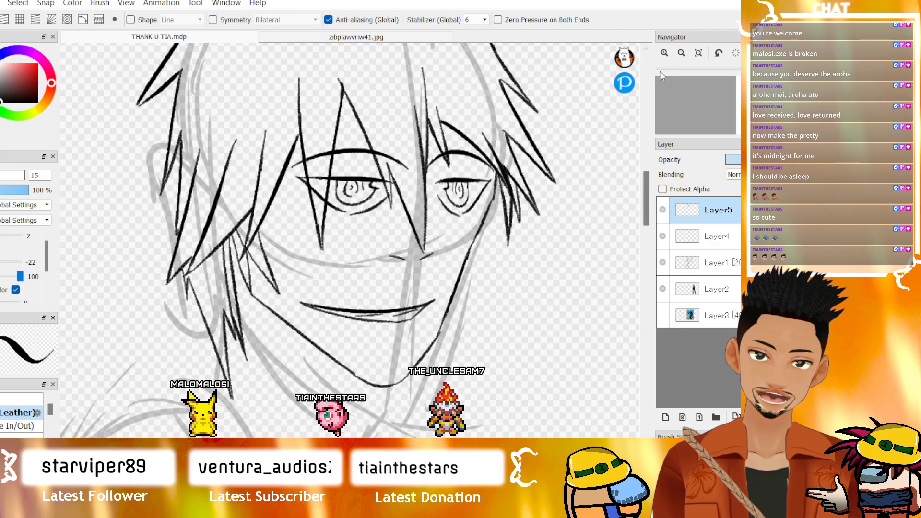
{"action": "left_click", "coordinate": [664, 53]}
{"action": "key", "text": "e"}
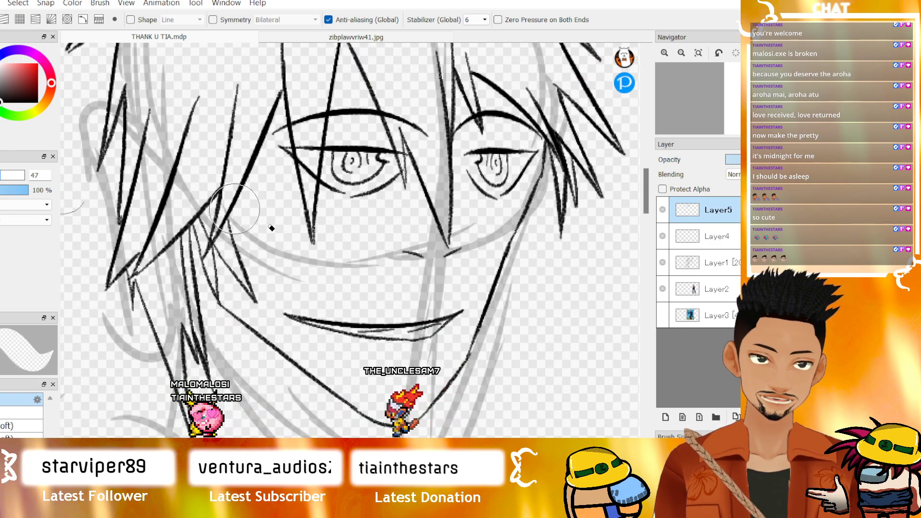
{"action": "left_click_drag", "start_coordinate": [501, 358], "coordinate": [478, 356]}
{"action": "left_click_drag", "start_coordinate": [516, 269], "coordinate": [528, 221]}
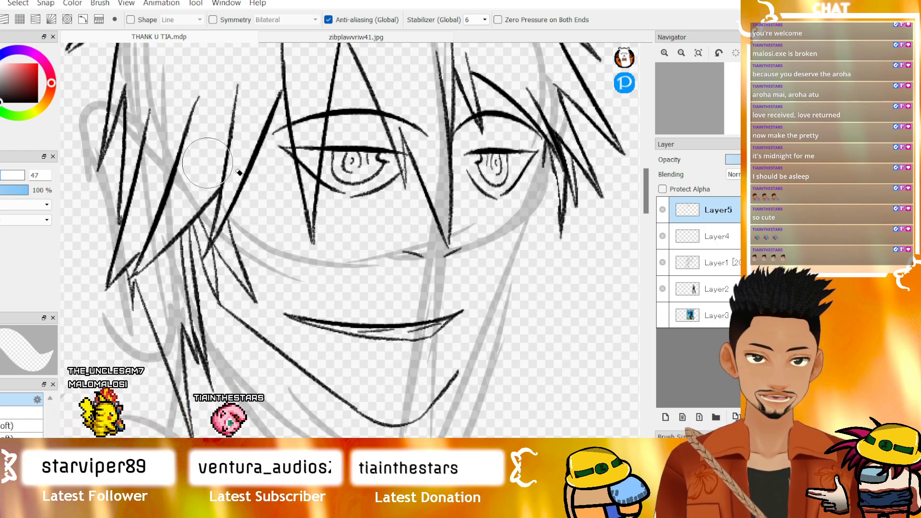
{"action": "key", "text": "b"}
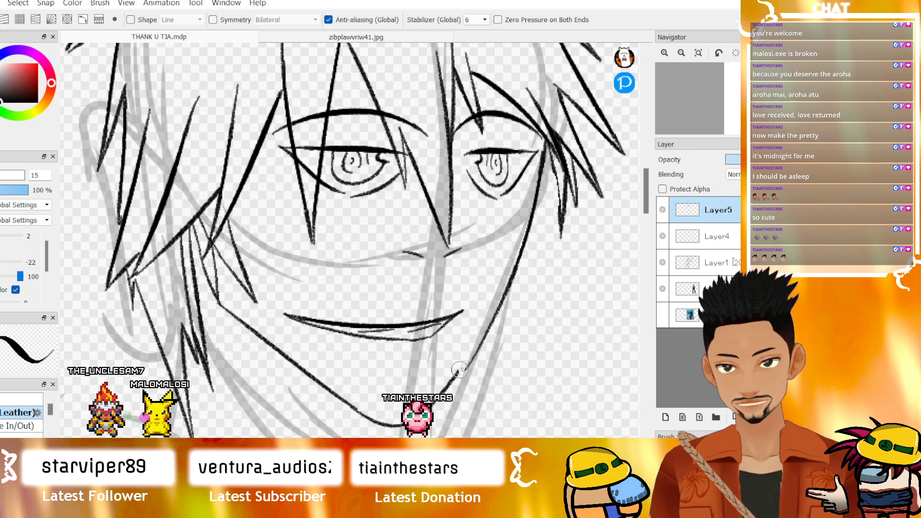
{"action": "left_click_drag", "start_coordinate": [464, 366], "coordinate": [449, 385]}
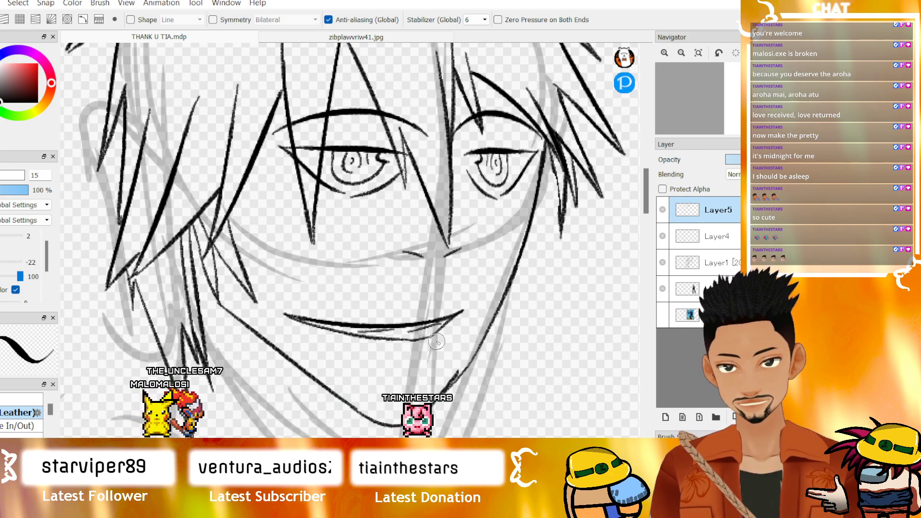
{"action": "key", "text": "e"}
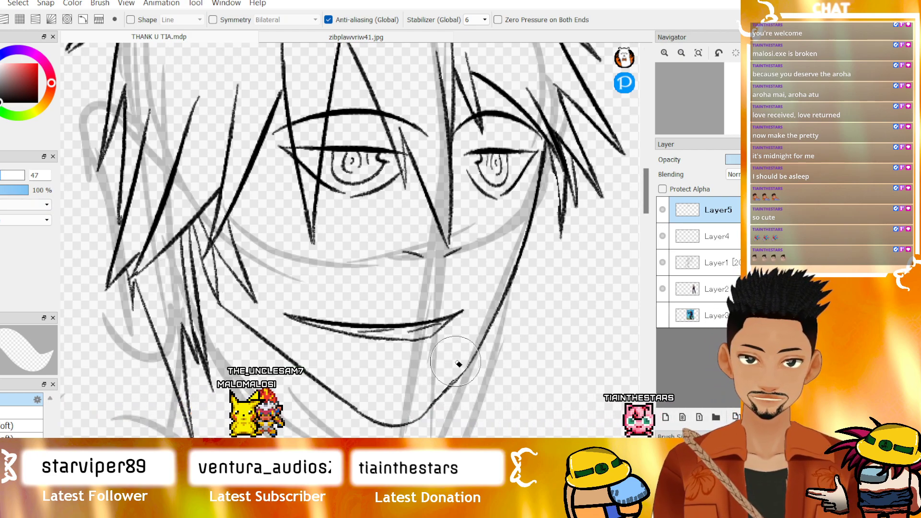
- Make Layer4 active and trim the outer end of the near-side nose mark with the eraser
{"action": "left_click", "coordinate": [678, 58]}
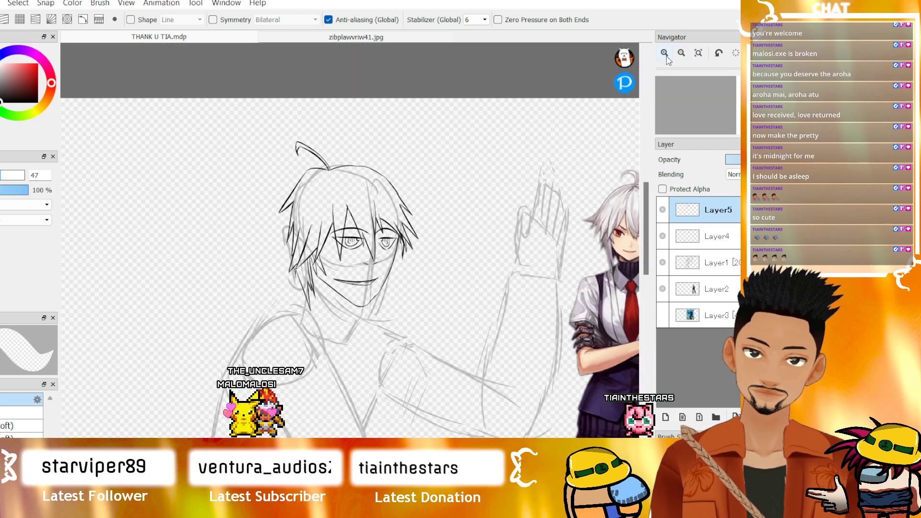
{"action": "left_click", "coordinate": [664, 52]}
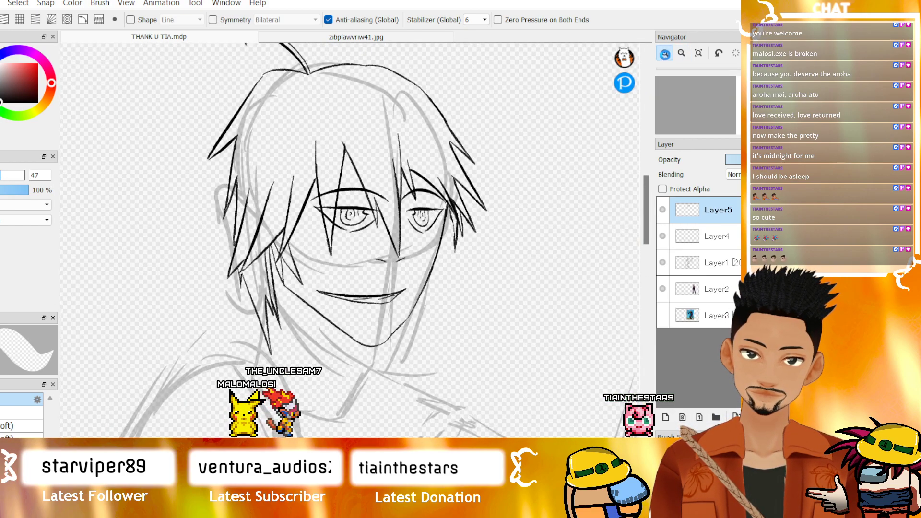
{"action": "left_click", "coordinate": [665, 53]}
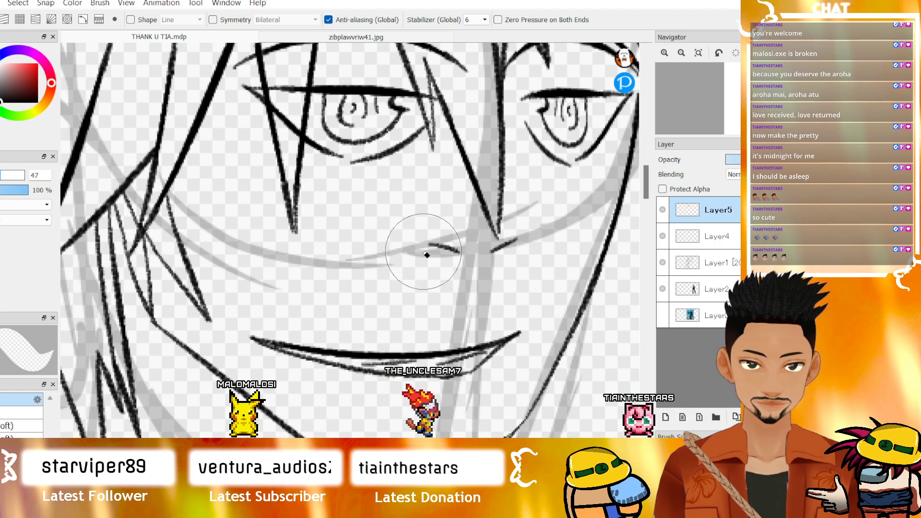
{"action": "left_click", "coordinate": [711, 233]}
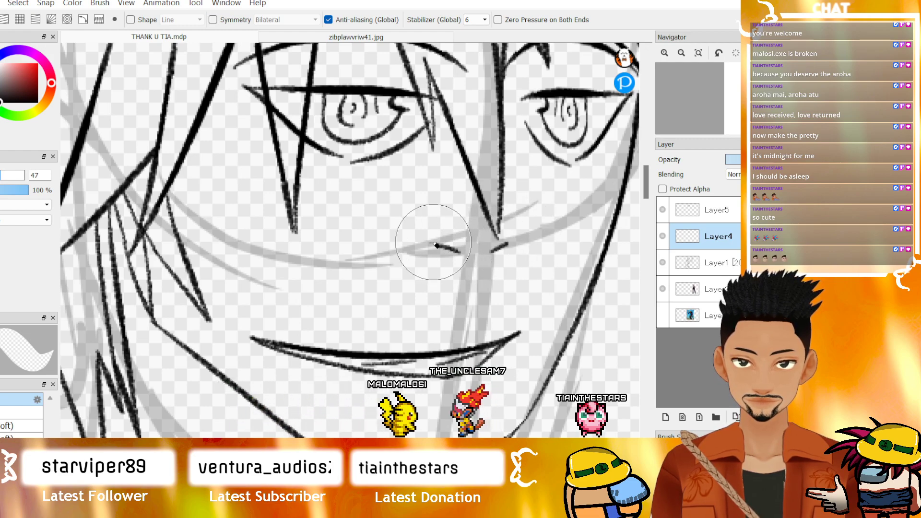
{"action": "left_click", "coordinate": [681, 53]}
{"action": "left_click", "coordinate": [681, 53]}
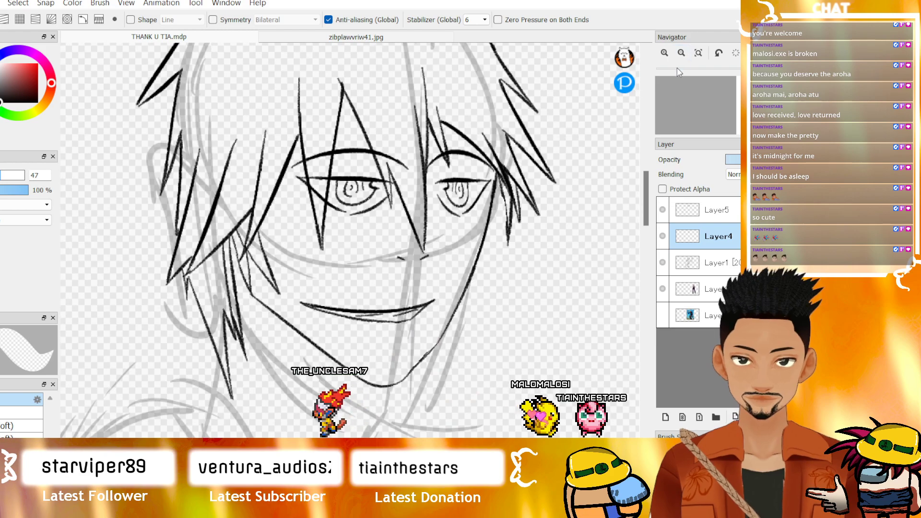
- Outline a high turtleneck collar around the neck on Layer4, with its upper edge, curved lower edge and both sides
{"action": "key", "text": "b"}
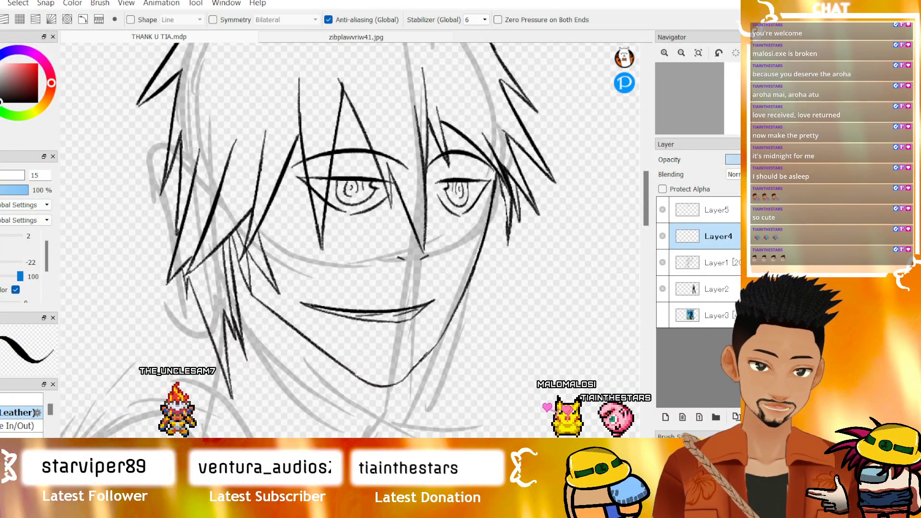
{"action": "mouse_move", "coordinate": [698, 95]}
{"action": "left_mouse_down"}
{"action": "mouse_move", "coordinate": [709, 105]}
{"action": "mouse_move", "coordinate": [682, 90]}
{"action": "left_mouse_up"}
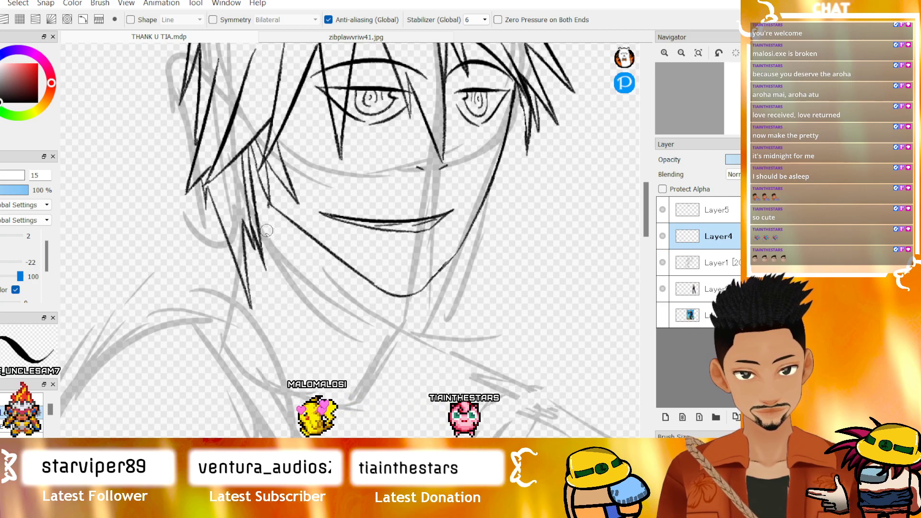
{"action": "left_click_drag", "start_coordinate": [266, 234], "coordinate": [354, 267]}
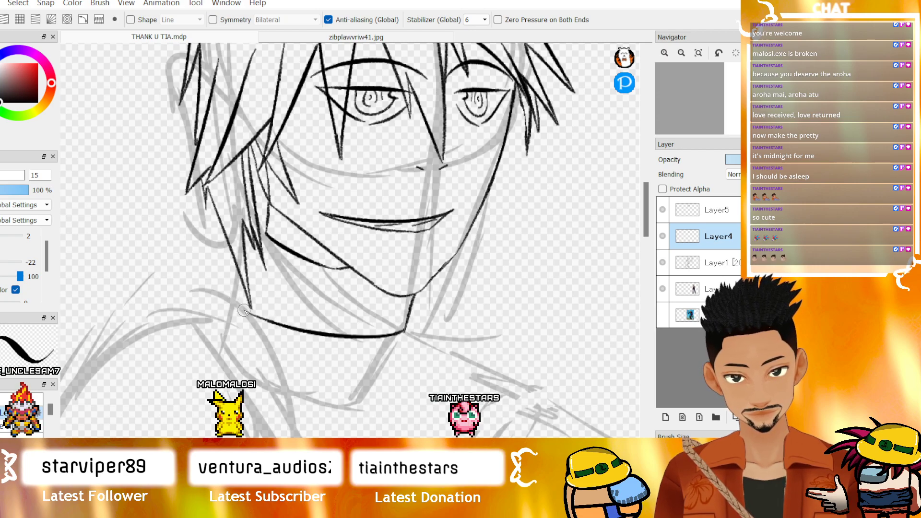
{"action": "left_click_drag", "start_coordinate": [226, 293], "coordinate": [232, 249]}
{"action": "key", "text": "ctrl+z"}
{"action": "left_click_drag", "start_coordinate": [619, 86], "coordinate": [96, 156]}
{"action": "key", "text": "ctrl+Tab"}
{"action": "scroll", "coordinate": [468, 186], "scroll_direction": "up", "scroll_amount": 5}
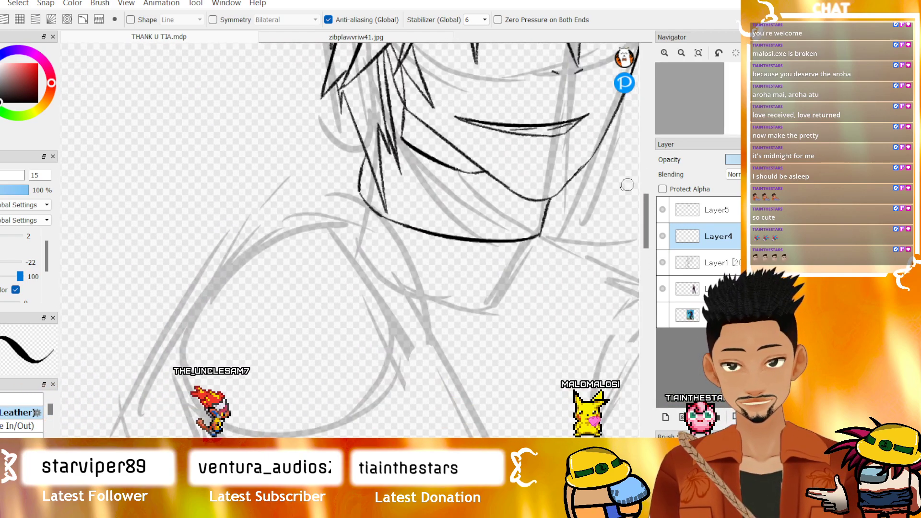
- Draw slanted rib lines across the turtleneck collar, spaced from below the chin toward the near-side hair
{"action": "left_click_drag", "start_coordinate": [509, 191], "coordinate": [501, 237]}
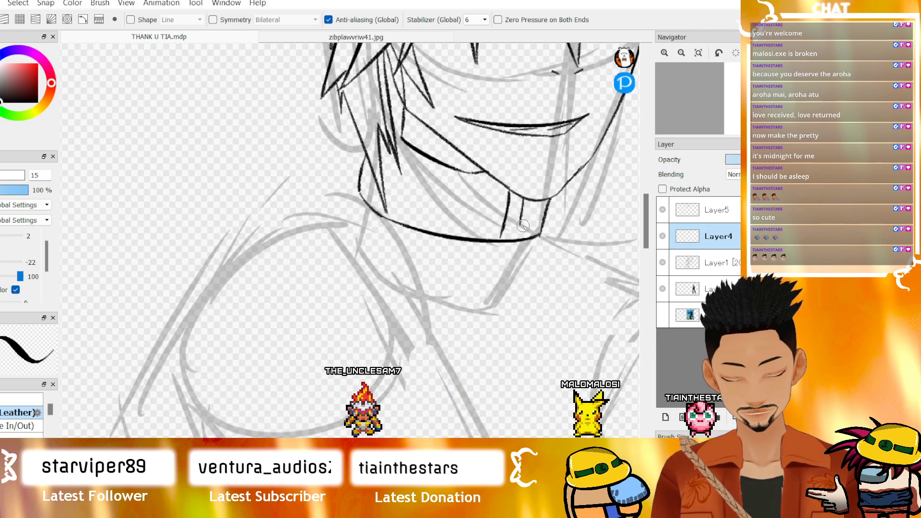
{"action": "left_click_drag", "start_coordinate": [475, 178], "coordinate": [461, 231]}
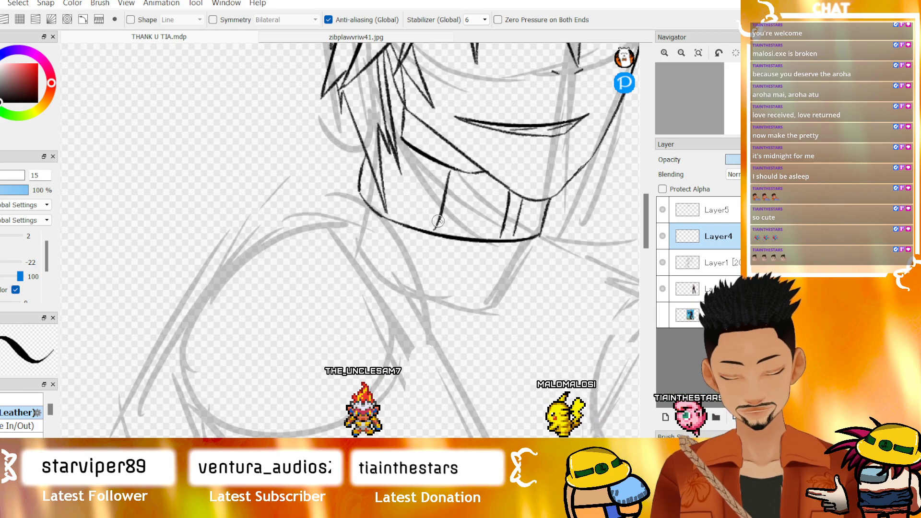
{"action": "left_click_drag", "start_coordinate": [450, 171], "coordinate": [434, 229]}
{"action": "left_click_drag", "start_coordinate": [415, 159], "coordinate": [399, 213]}
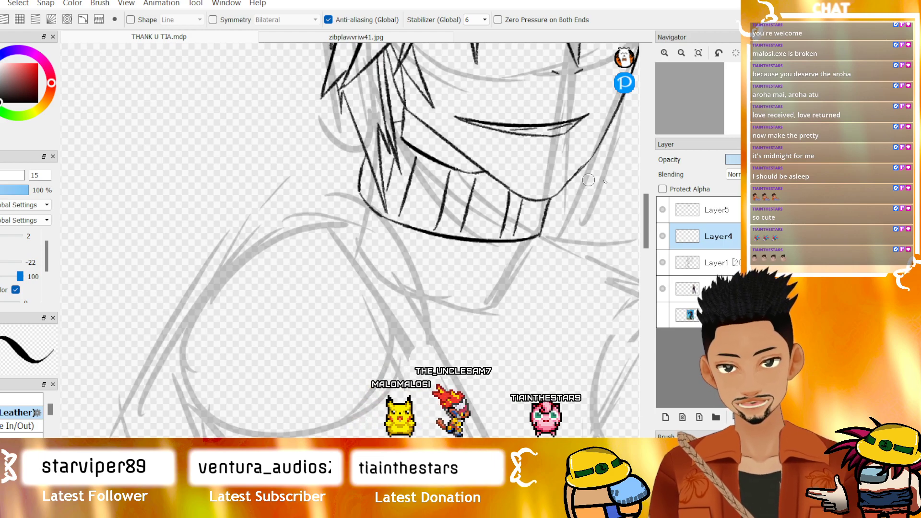
- Draw short jagged hair tips along the outer edge of the near-side hair, just above the turtleneck collar
{"action": "scroll", "coordinate": [653, 216], "scroll_direction": "up", "scroll_amount": 3}
{"action": "left_click_drag", "start_coordinate": [341, 185], "coordinate": [346, 236]}
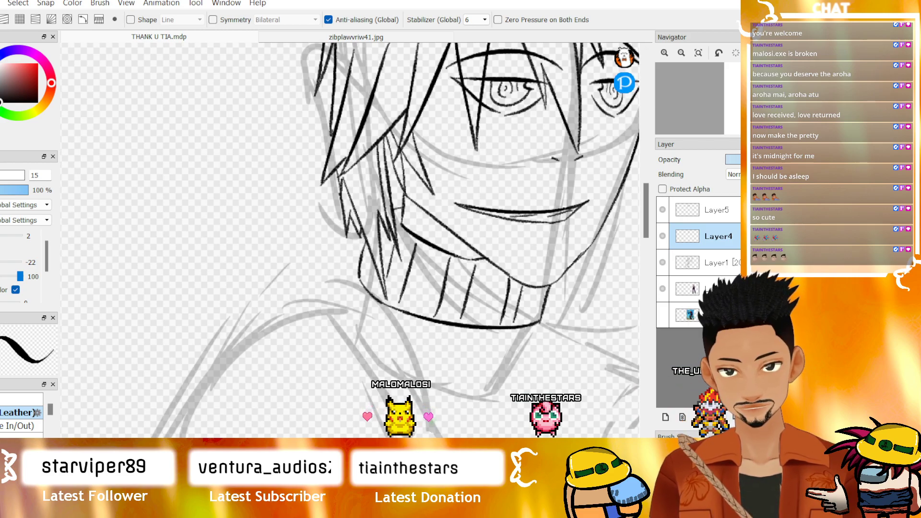
{"action": "scroll", "coordinate": [350, 240], "scroll_direction": "right", "scroll_amount": 3}
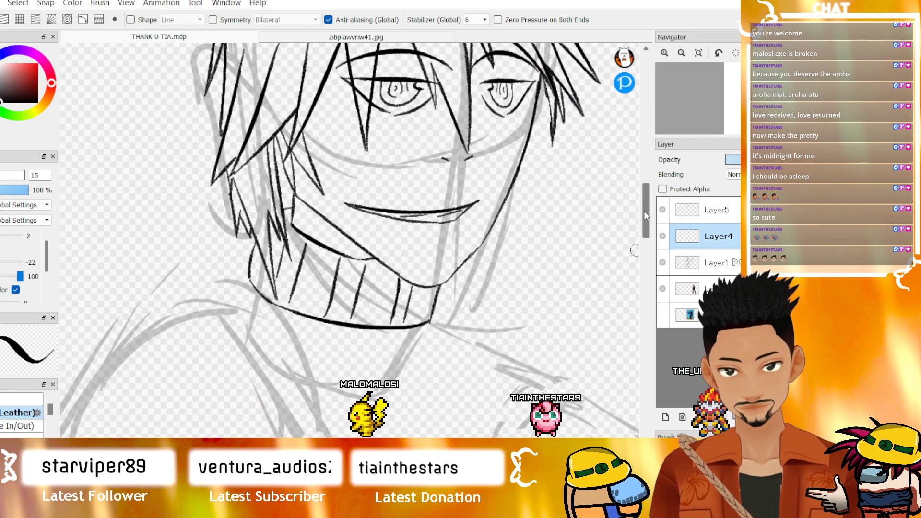
- Draw a long lock hanging beside the far cheek and finish it with jagged pointed tips reaching back to the jaw
{"action": "left_click_drag", "start_coordinate": [645, 211], "coordinate": [645, 202]}
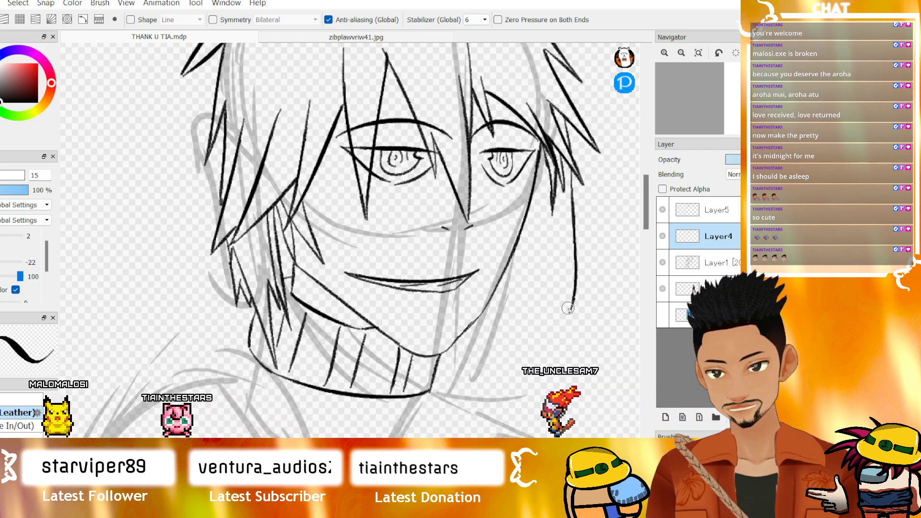
{"action": "key", "text": "ctrl+z"}
{"action": "mouse_move", "coordinate": [572, 168]}
{"action": "left_mouse_down"}
{"action": "mouse_move", "coordinate": [568, 310]}
{"action": "mouse_move", "coordinate": [558, 258]}
{"action": "left_mouse_up"}
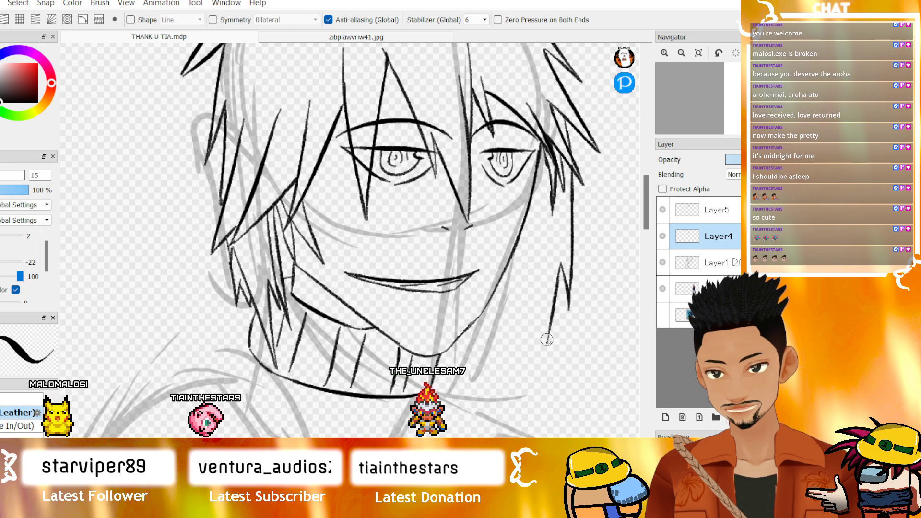
{"action": "key", "text": "ctrl+z"}
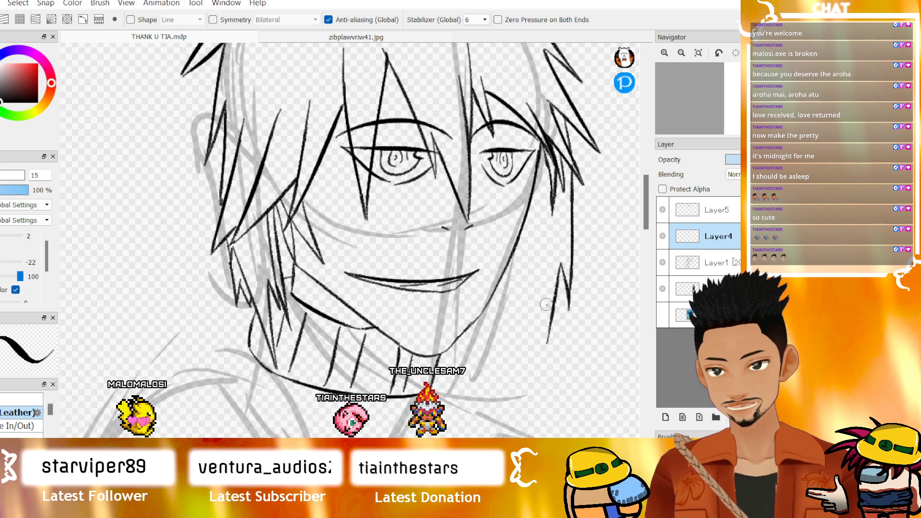
{"action": "mouse_move", "coordinate": [545, 337]}
{"action": "left_mouse_down"}
{"action": "mouse_move", "coordinate": [544, 249]}
{"action": "mouse_move", "coordinate": [536, 287]}
{"action": "mouse_move", "coordinate": [530, 218]}
{"action": "left_mouse_up"}
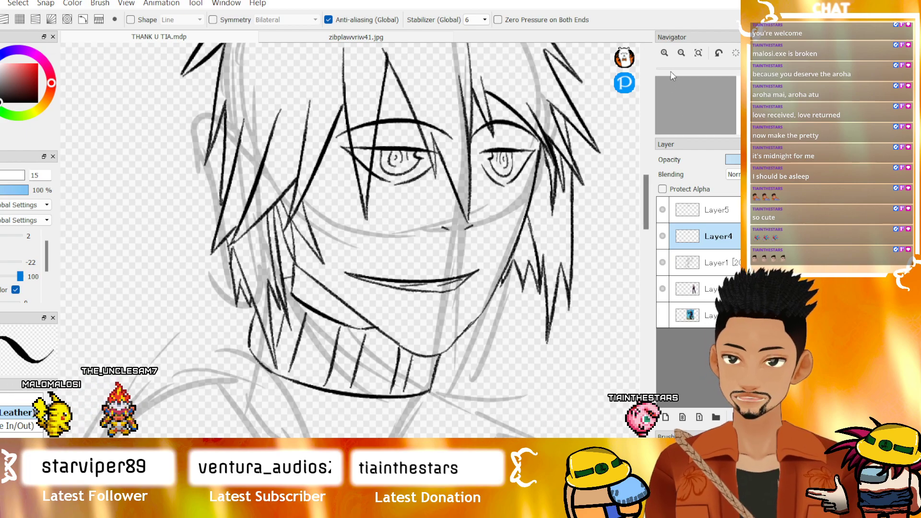
- Examine the whole drawing next to the full-body reference to compare the hair shape and proportions
{"action": "left_click", "coordinate": [679, 59]}
{"action": "left_click", "coordinate": [679, 59]}
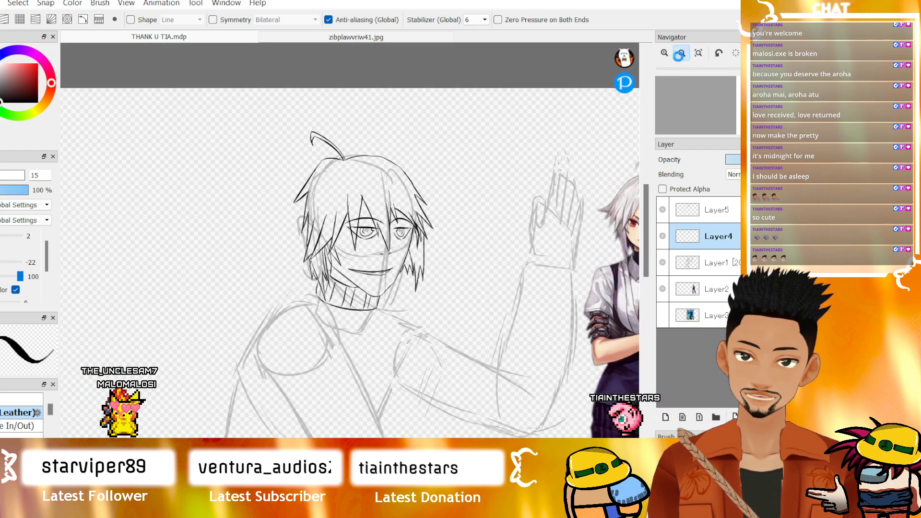
{"action": "left_click", "coordinate": [679, 56]}
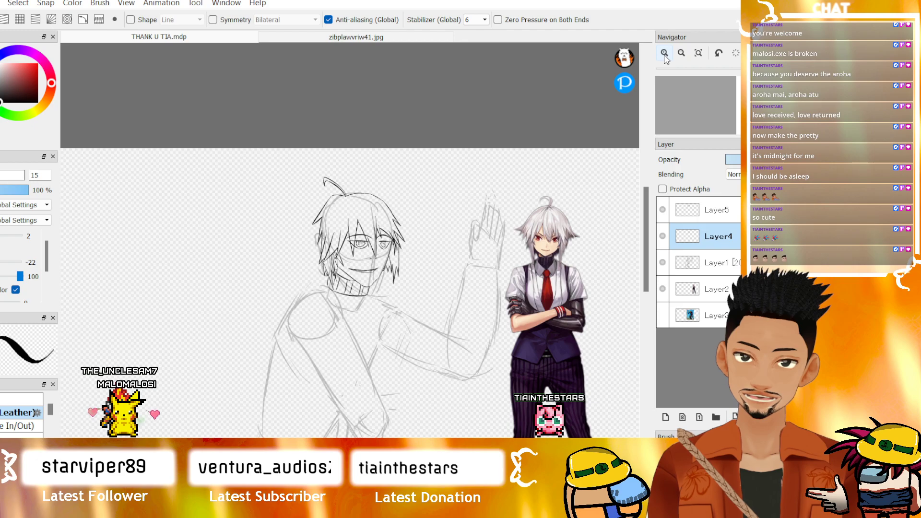
{"action": "left_click", "coordinate": [664, 57]}
{"action": "left_click", "coordinate": [664, 56]}
{"action": "left_click", "coordinate": [663, 57]}
{"action": "left_click", "coordinate": [681, 56]}
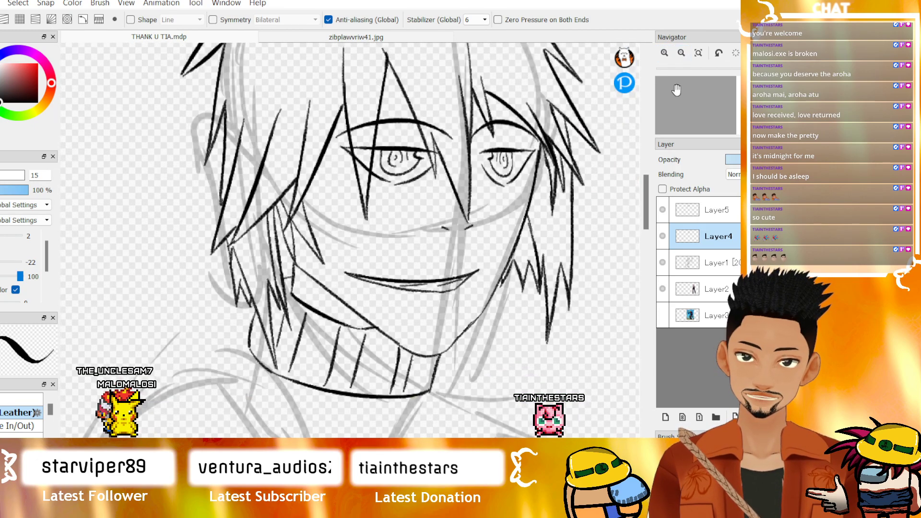
- Add outward-flaring pointed hair tufts on both sides of the head at eye level
{"action": "scroll", "coordinate": [649, 186], "scroll_direction": "up", "scroll_amount": 4}
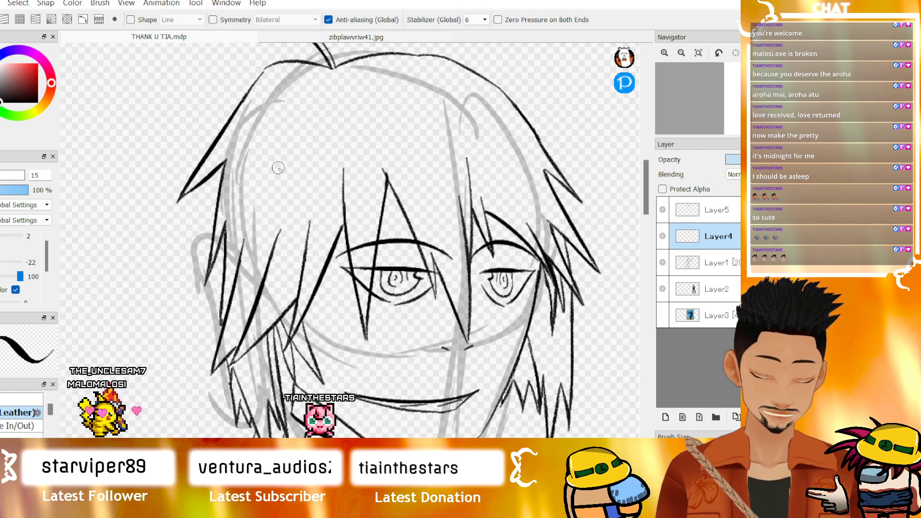
{"action": "mouse_move", "coordinate": [220, 171]}
{"action": "left_mouse_down"}
{"action": "mouse_move", "coordinate": [155, 258]}
{"action": "mouse_move", "coordinate": [110, 290]}
{"action": "mouse_move", "coordinate": [166, 264]}
{"action": "left_mouse_up"}
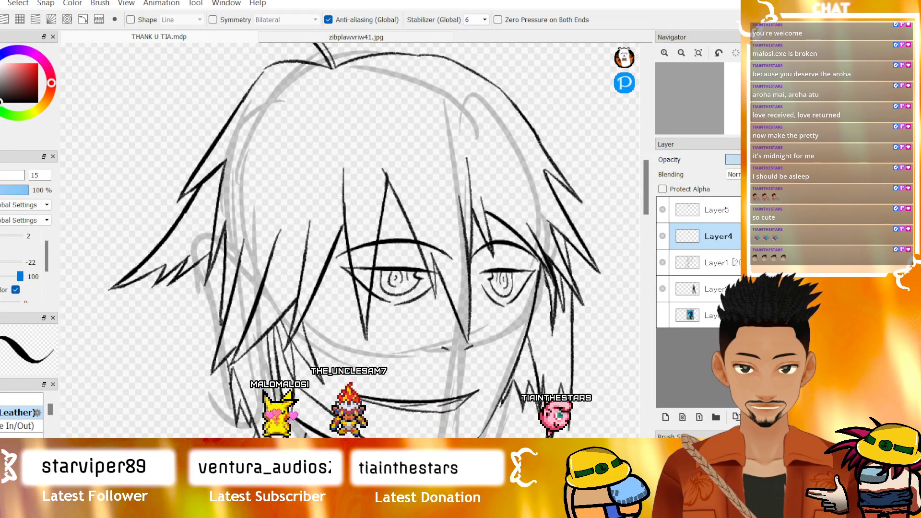
{"action": "scroll", "coordinate": [343, 250], "scroll_direction": "right", "scroll_amount": 3}
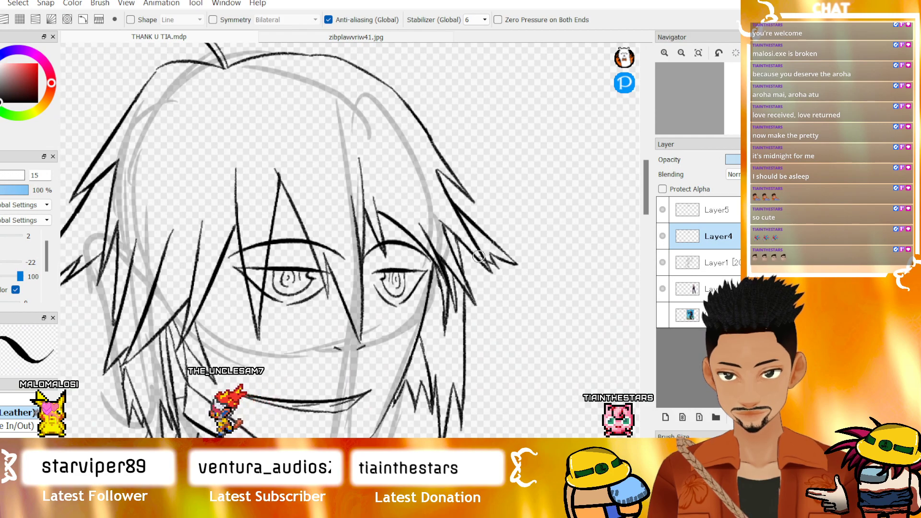
{"action": "mouse_move", "coordinate": [488, 266]}
{"action": "left_mouse_down"}
{"action": "mouse_move", "coordinate": [471, 255]}
{"action": "mouse_move", "coordinate": [483, 269]}
{"action": "left_mouse_up"}
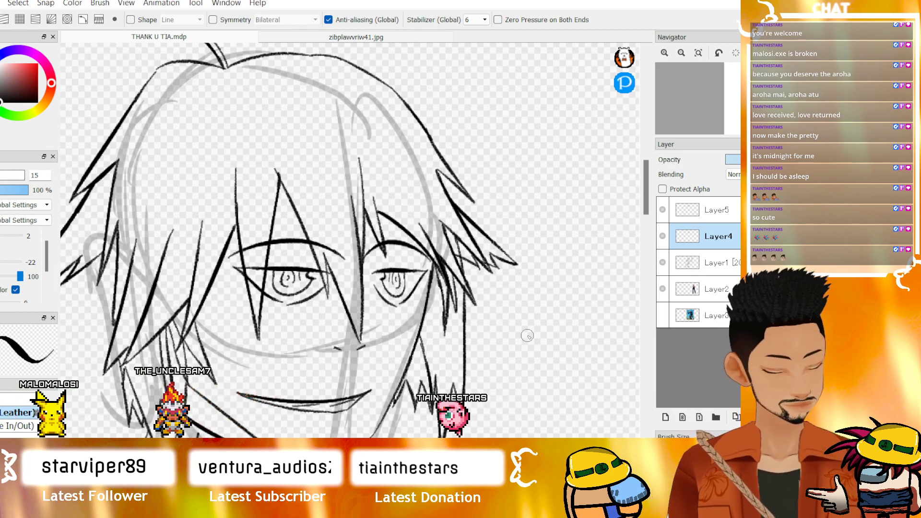
- Hide the faded sketch on Layer1 so only the line art and the reference are shown
{"action": "scroll", "coordinate": [527, 336], "scroll_direction": "down", "scroll_amount": 3}
{"action": "scroll", "coordinate": [273, 355], "scroll_direction": "up", "scroll_amount": 2}
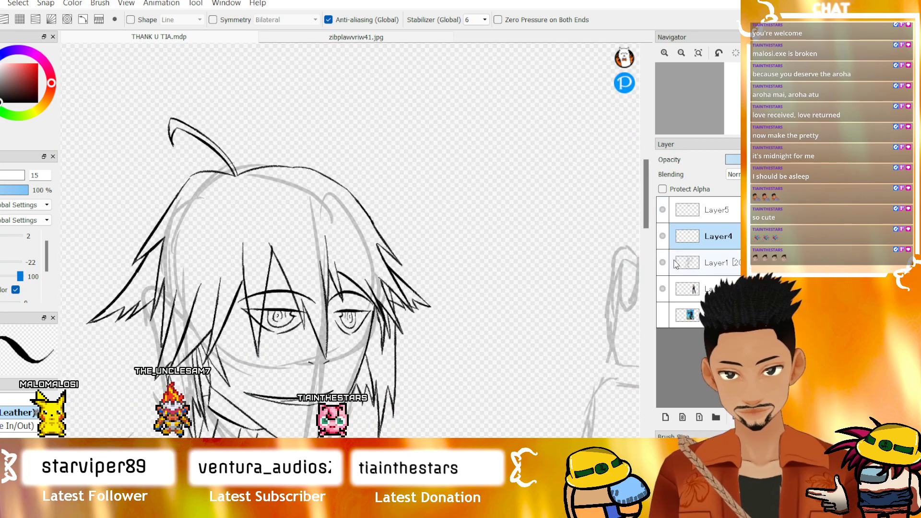
{"action": "left_click", "coordinate": [663, 262]}
- Examine the reference character's hair, eyes and collar up close and compare them with the drawn head
{"action": "scroll", "coordinate": [299, 417], "scroll_direction": "down", "scroll_amount": 2}
{"action": "scroll", "coordinate": [298, 417], "scroll_direction": "up", "scroll_amount": 1}
{"action": "scroll", "coordinate": [312, 405], "scroll_direction": "down", "scroll_amount": 3}
{"action": "scroll", "coordinate": [483, 367], "scroll_direction": "up", "scroll_amount": 2}
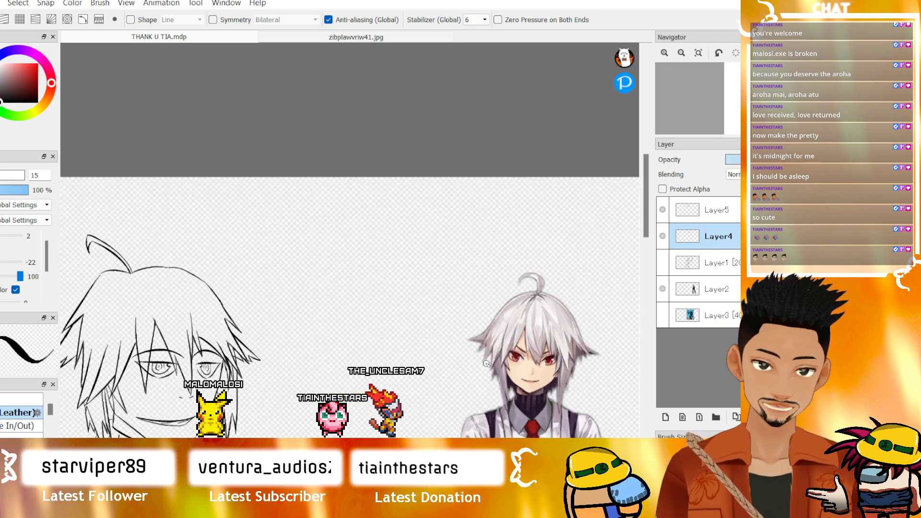
{"action": "scroll", "coordinate": [269, 345], "scroll_direction": "down", "scroll_amount": 1}
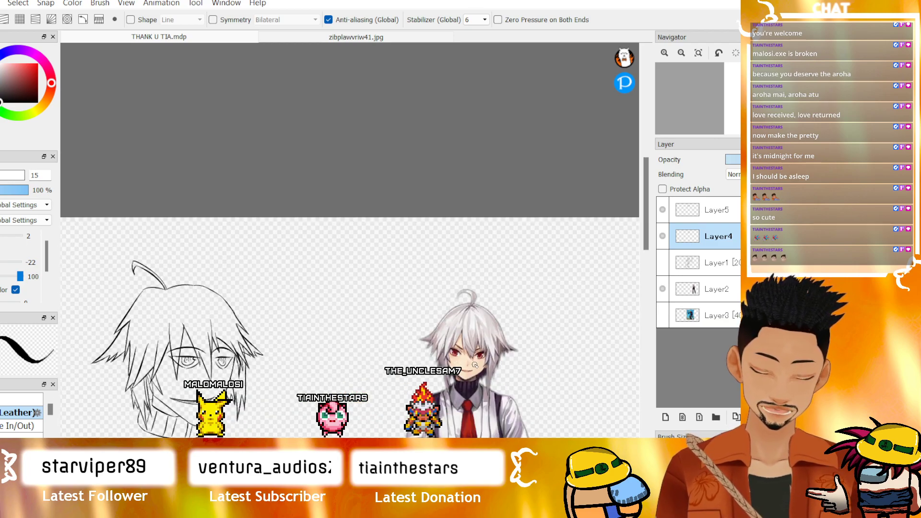
{"action": "scroll", "coordinate": [475, 365], "scroll_direction": "up", "scroll_amount": 5}
{"action": "scroll", "coordinate": [377, 329], "scroll_direction": "down", "scroll_amount": 6}
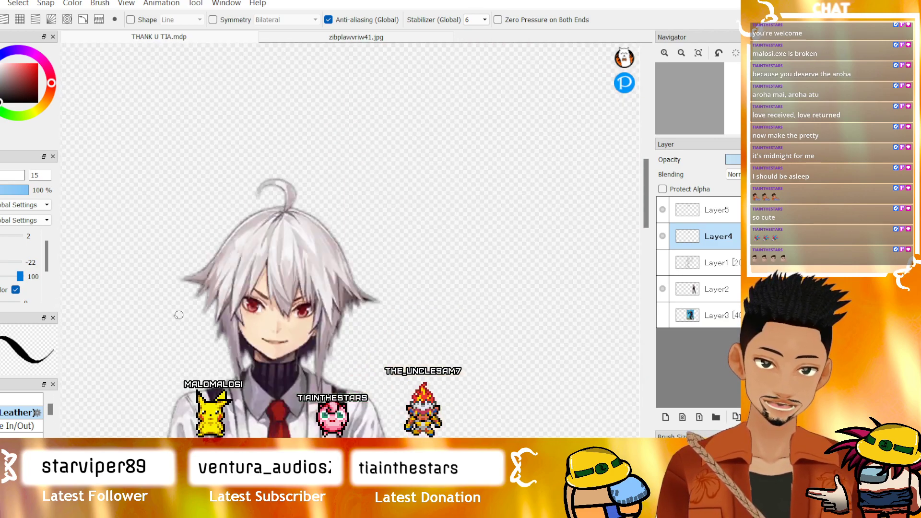
{"action": "left_click_drag", "start_coordinate": [218, 312], "coordinate": [563, 312]}
{"action": "scroll", "coordinate": [288, 336], "scroll_direction": "up", "scroll_amount": 5}
{"action": "left_click", "coordinate": [661, 202]}
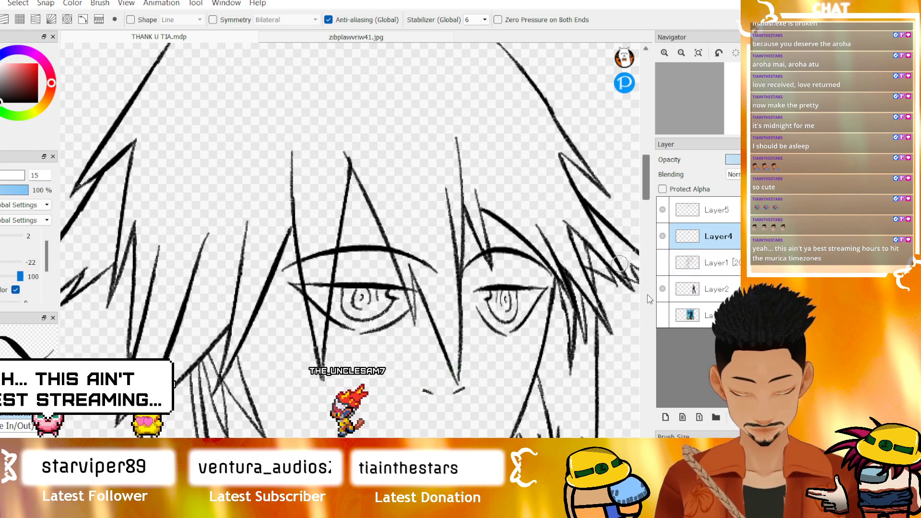
- Thicken the near eye's upper lash line from the outer corner across to the inner corner
{"action": "left_click", "coordinate": [664, 54]}
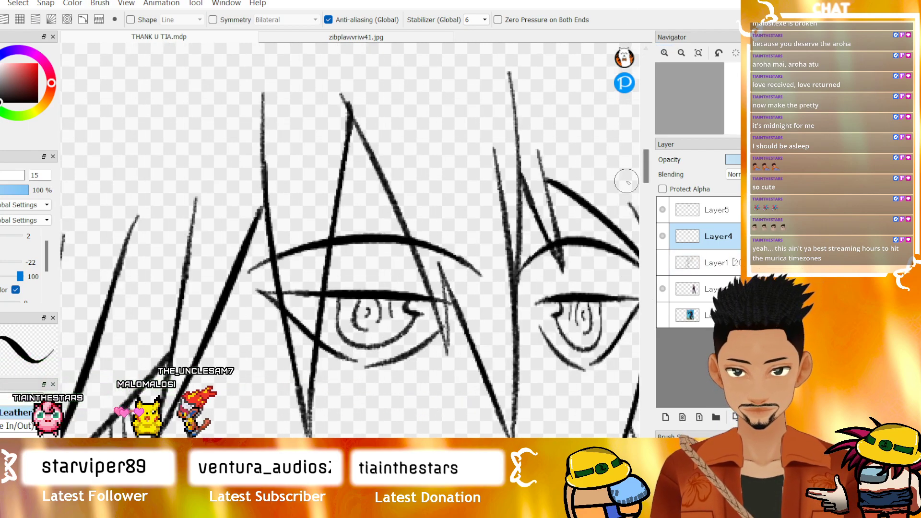
{"action": "left_click_drag", "start_coordinate": [648, 181], "coordinate": [649, 192]}
{"action": "left_click", "coordinate": [665, 53]}
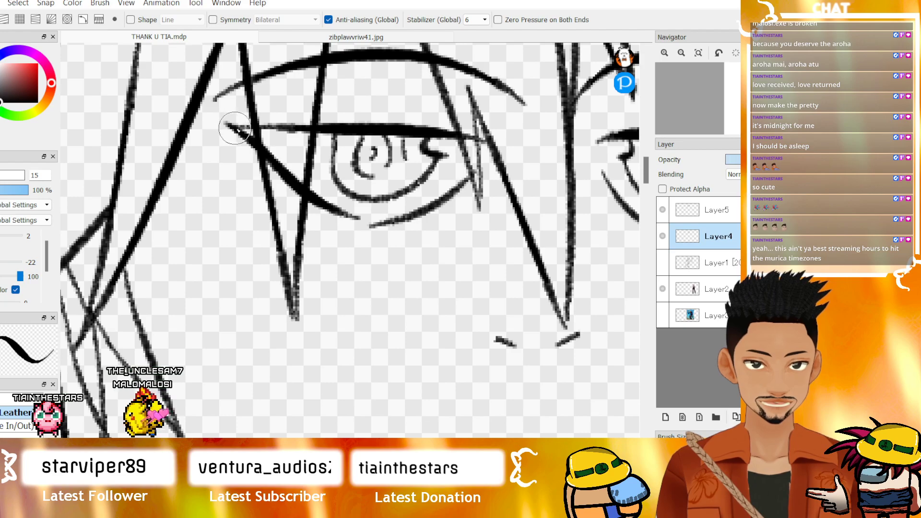
{"action": "left_click_drag", "start_coordinate": [232, 127], "coordinate": [297, 143]}
{"action": "key", "text": "ctrl+z"}
{"action": "left_click_drag", "start_coordinate": [230, 124], "coordinate": [319, 140]}
{"action": "left_click_drag", "start_coordinate": [229, 119], "coordinate": [314, 125]}
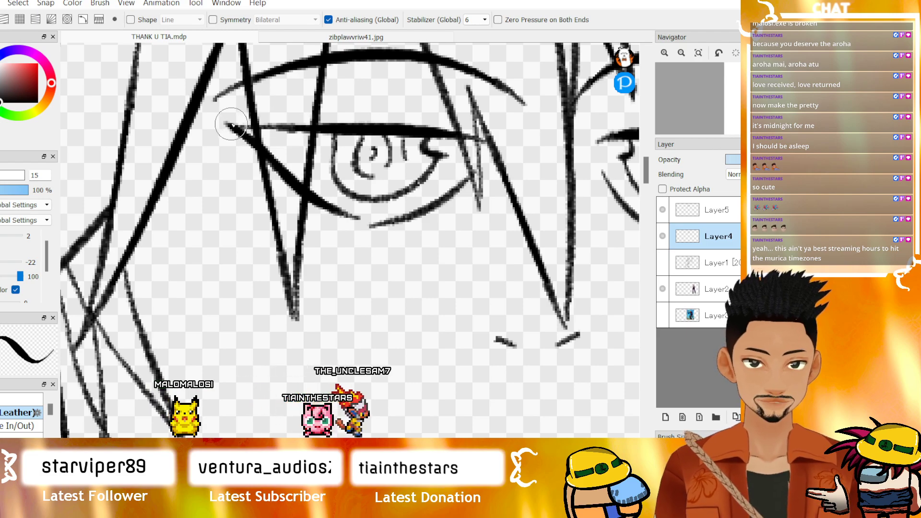
{"action": "left_click_drag", "start_coordinate": [335, 126], "coordinate": [464, 136]}
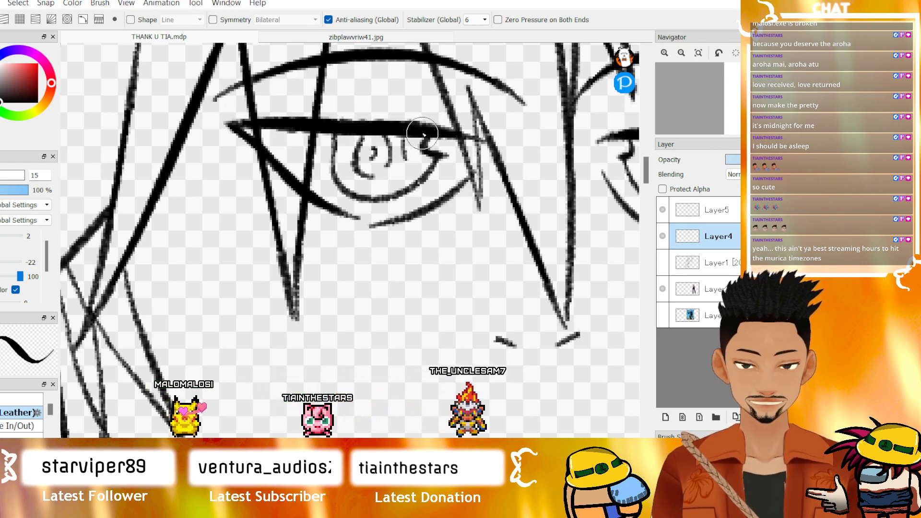
- Thicken the far eye's upper lash line and its lower contour from the outer corner down, undoing the surplus strokes
{"action": "scroll", "coordinate": [429, 330], "scroll_direction": "right", "scroll_amount": 6}
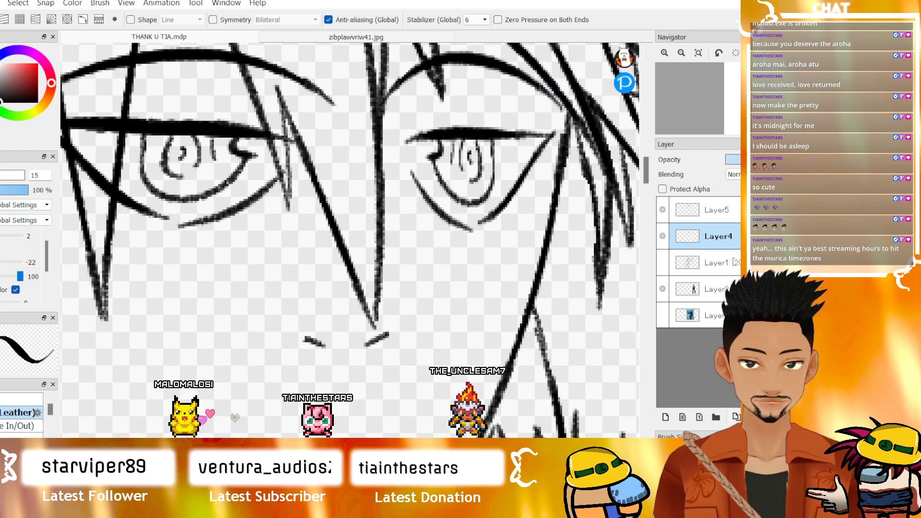
{"action": "mouse_move", "coordinate": [298, 141]}
{"action": "left_mouse_down"}
{"action": "mouse_move", "coordinate": [447, 131]}
{"action": "mouse_move", "coordinate": [408, 188]}
{"action": "left_mouse_up"}
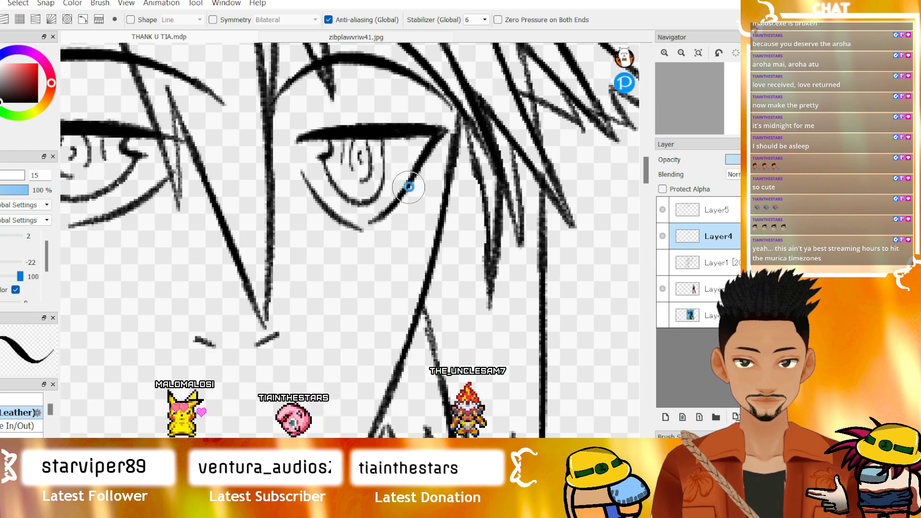
{"action": "mouse_move", "coordinate": [433, 141]}
{"action": "left_mouse_down"}
{"action": "mouse_move", "coordinate": [391, 211]}
{"action": "mouse_move", "coordinate": [405, 193]}
{"action": "mouse_move", "coordinate": [347, 223]}
{"action": "left_mouse_up"}
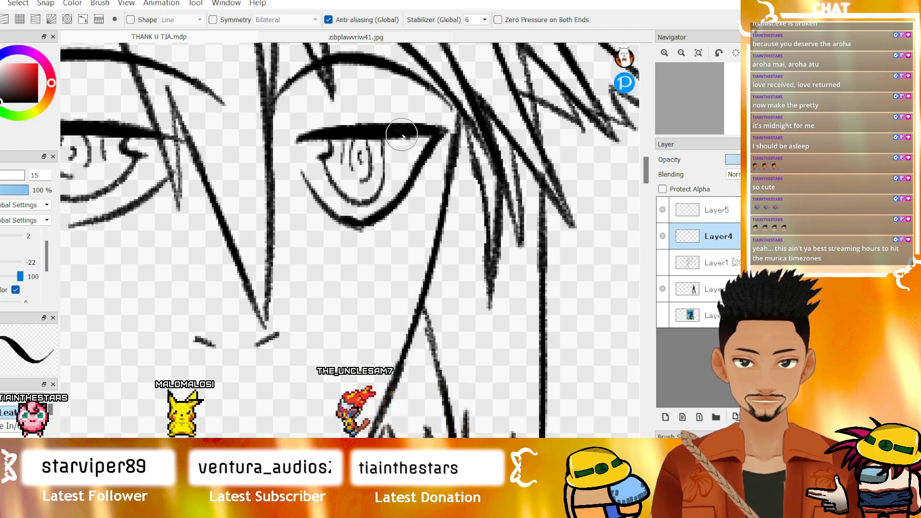
{"action": "key", "text": "ctrl+z"}
{"action": "key", "text": "ctrl+z"}
- Extend the near eye's upper lash line past its outer corner and add short lashes at both eyes' outer corners
{"action": "scroll", "coordinate": [337, 343], "scroll_direction": "left", "scroll_amount": 7}
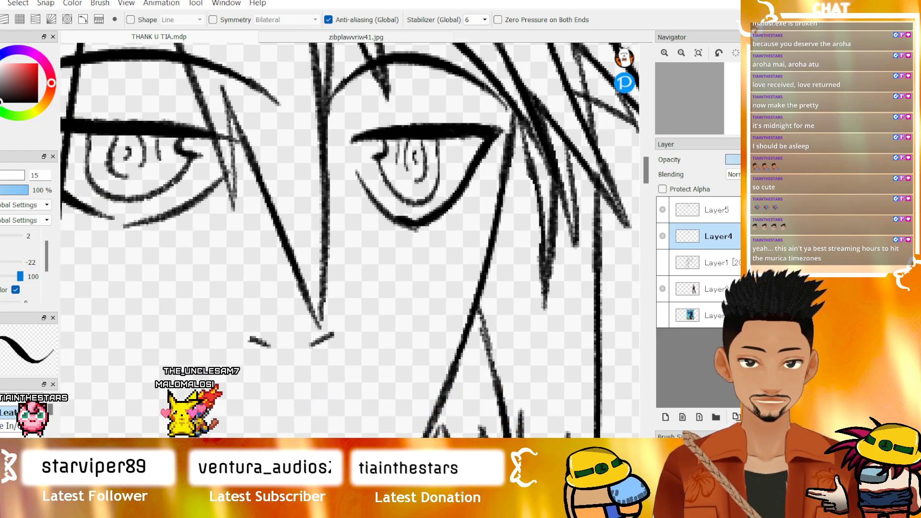
{"action": "scroll", "coordinate": [337, 343], "scroll_direction": "right", "scroll_amount": 5}
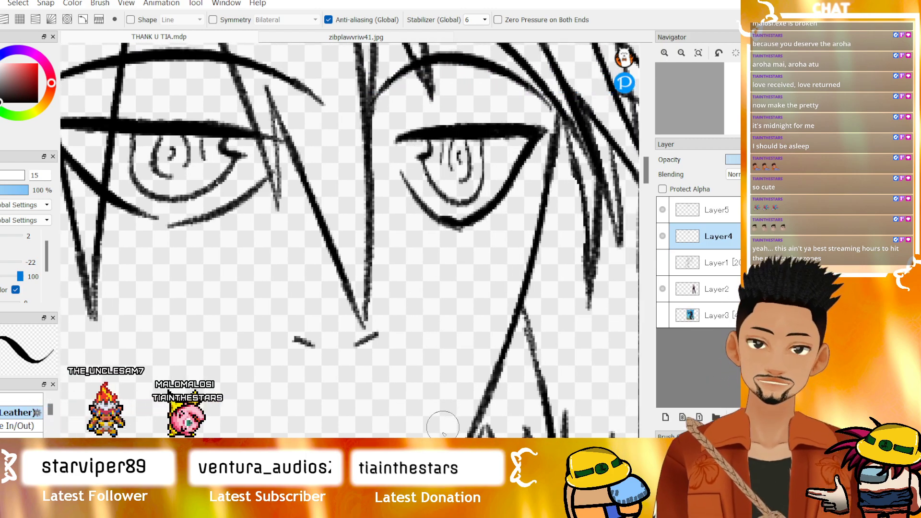
{"action": "scroll", "coordinate": [349, 240], "scroll_direction": "left", "scroll_amount": 4}
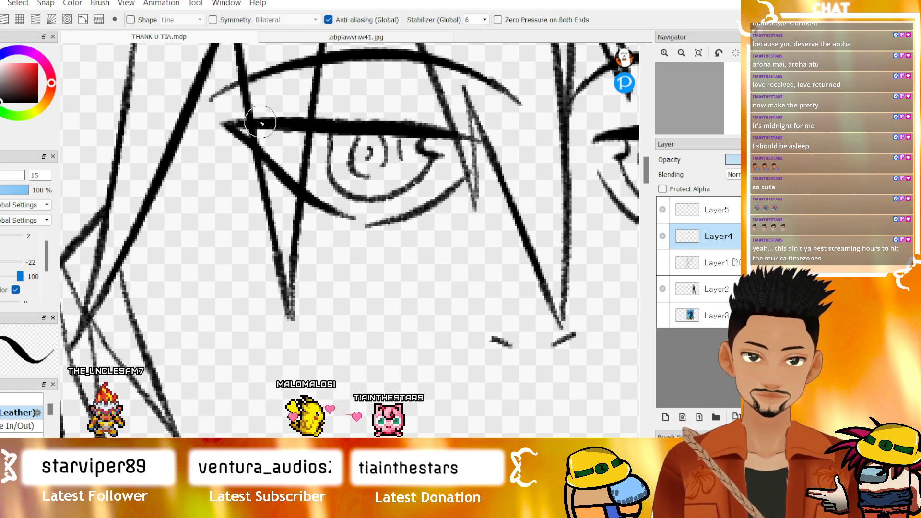
{"action": "mouse_move", "coordinate": [210, 123]}
{"action": "left_mouse_down"}
{"action": "mouse_move", "coordinate": [230, 129]}
{"action": "mouse_move", "coordinate": [241, 154]}
{"action": "left_mouse_up"}
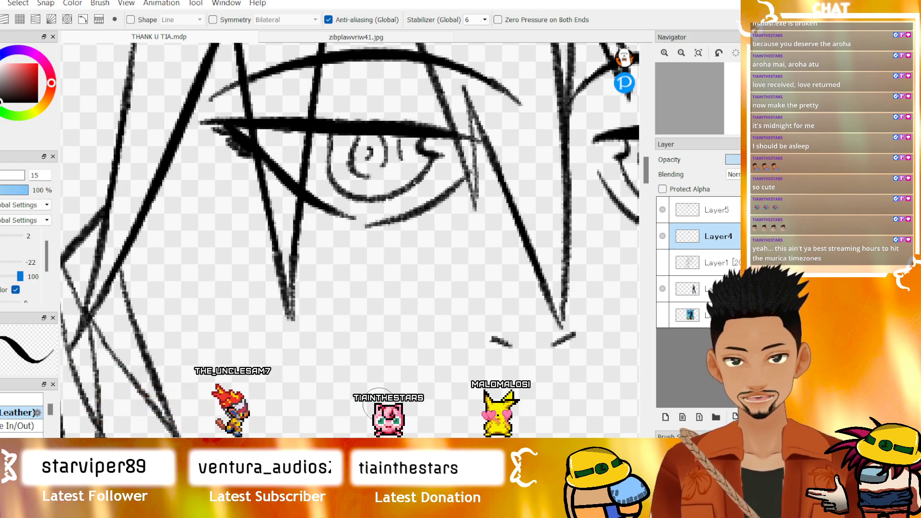
{"action": "left_click_drag", "start_coordinate": [399, 441], "coordinate": [418, 441]}
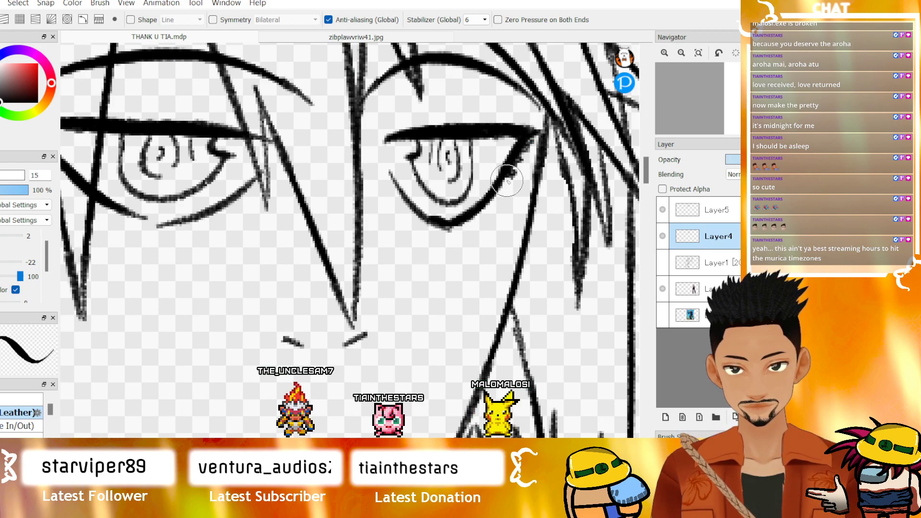
- Examine the finished head line art at several zoom levels beside the full-body reference
{"action": "left_click", "coordinate": [680, 55]}
{"action": "left_click", "coordinate": [681, 54]}
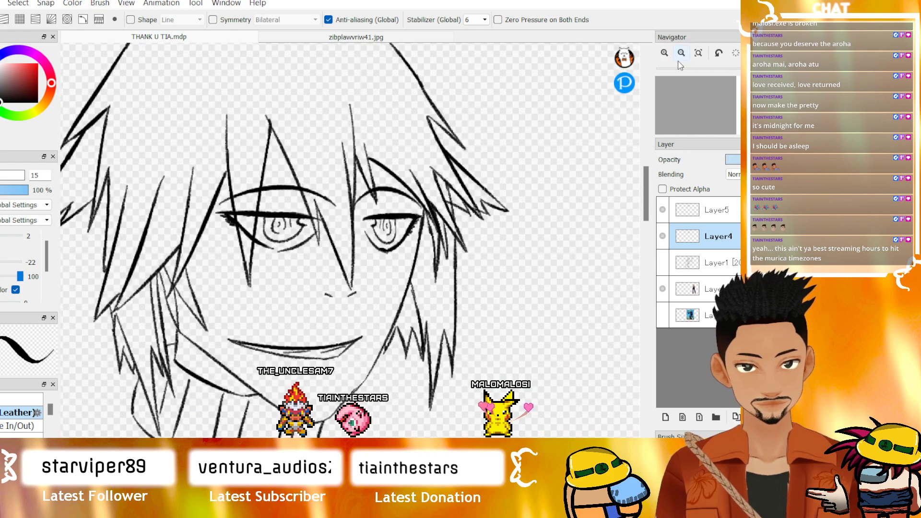
{"action": "key", "text": "Left"}
{"action": "key", "text": "Left"}
{"action": "left_click", "coordinate": [679, 54]}
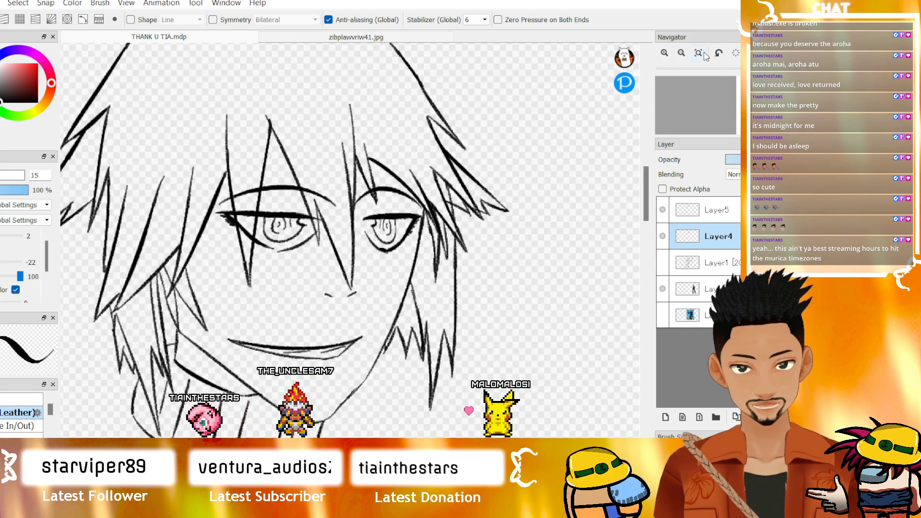
{"action": "left_click", "coordinate": [679, 54]}
{"action": "left_click", "coordinate": [679, 54]}
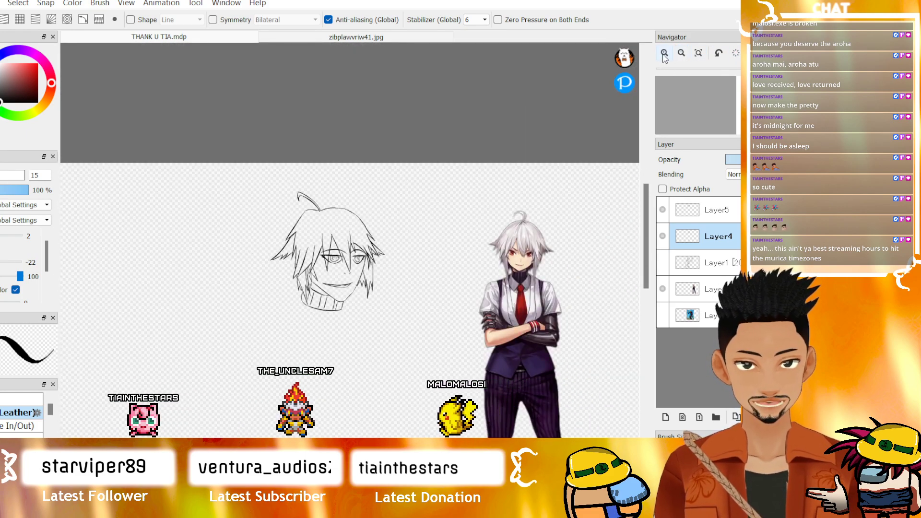
{"action": "left_click", "coordinate": [664, 55]}
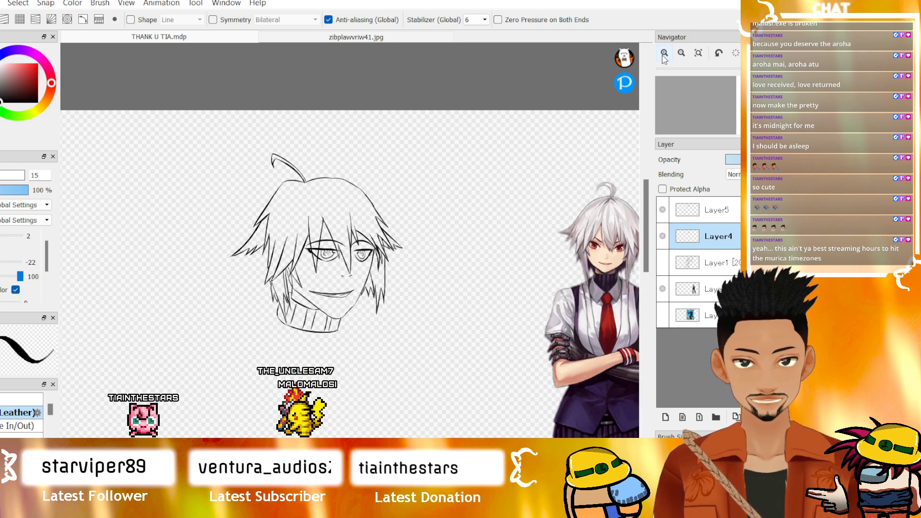
{"action": "left_click", "coordinate": [663, 54]}
{"action": "left_click", "coordinate": [664, 54]}
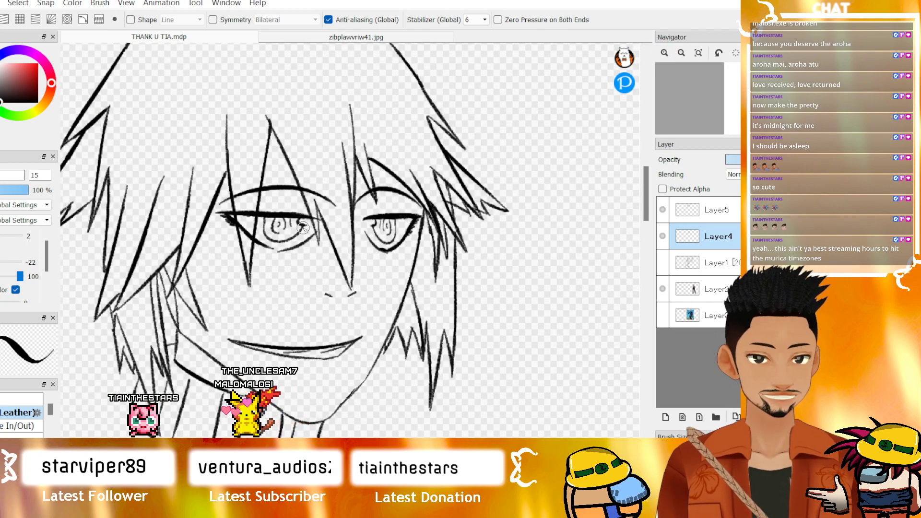
- Select the mouth with a freehand selection and transform it, moving it toward the far cheek
{"action": "left_click", "coordinate": [665, 54]}
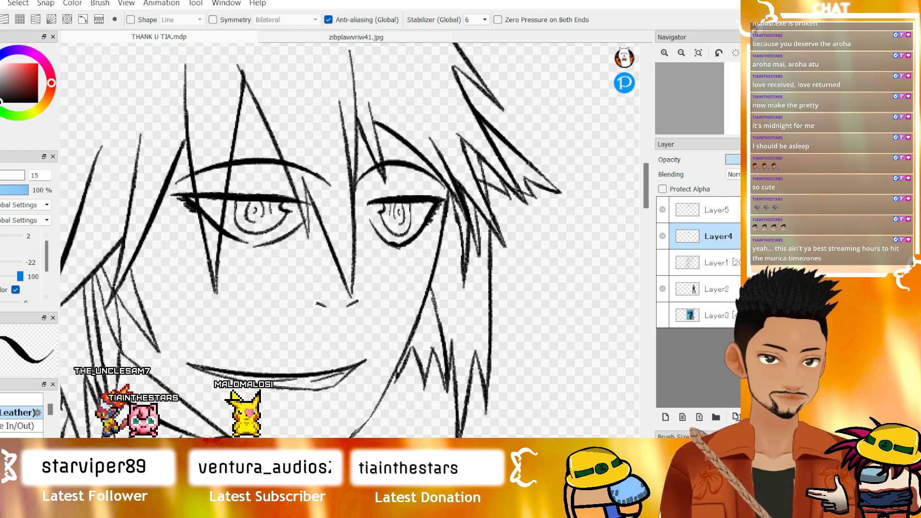
{"action": "key", "text": "m"}
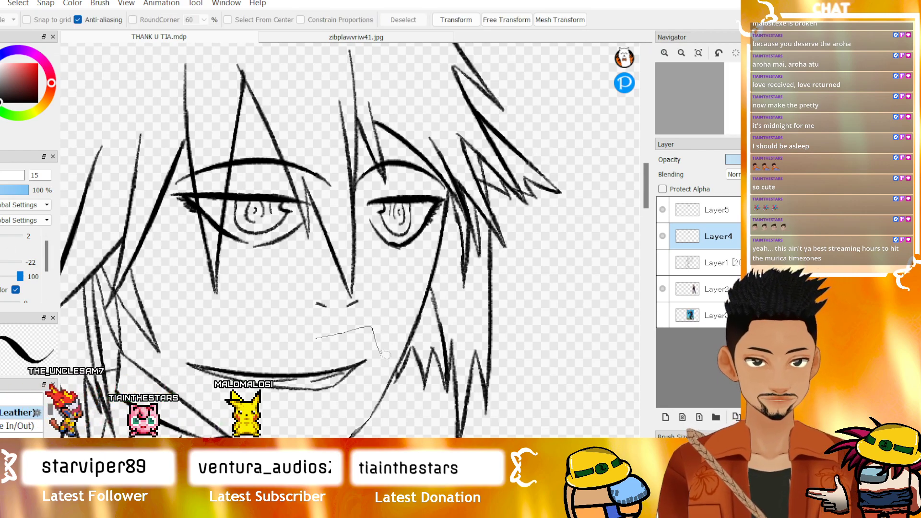
{"action": "left_click_drag", "start_coordinate": [207, 393], "coordinate": [211, 340]}
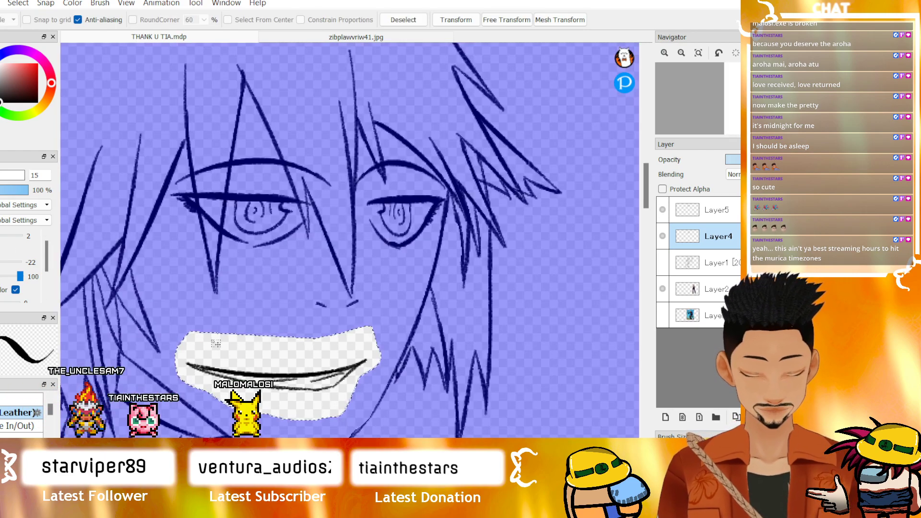
{"action": "key", "text": "ctrl+t"}
{"action": "scroll", "coordinate": [240, 342], "scroll_direction": "down", "scroll_amount": 1}
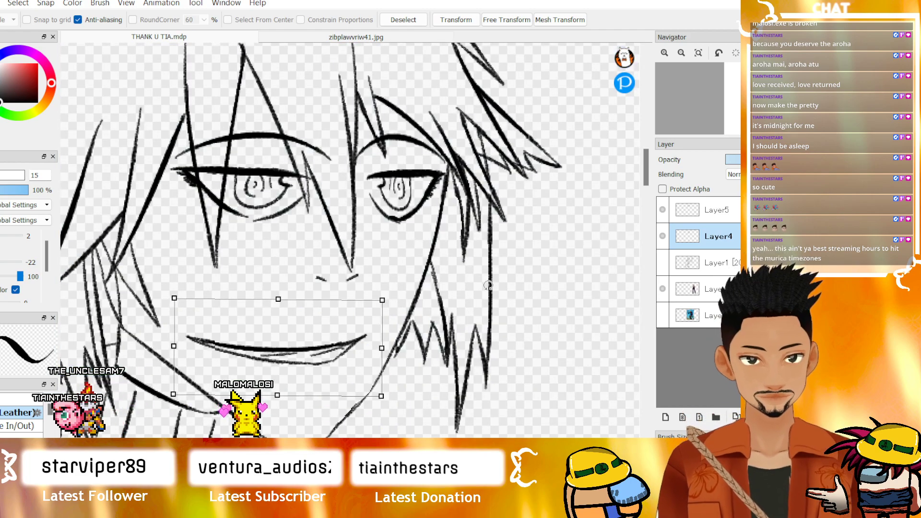
{"action": "left_click_drag", "start_coordinate": [487, 284], "coordinate": [455, 305]}
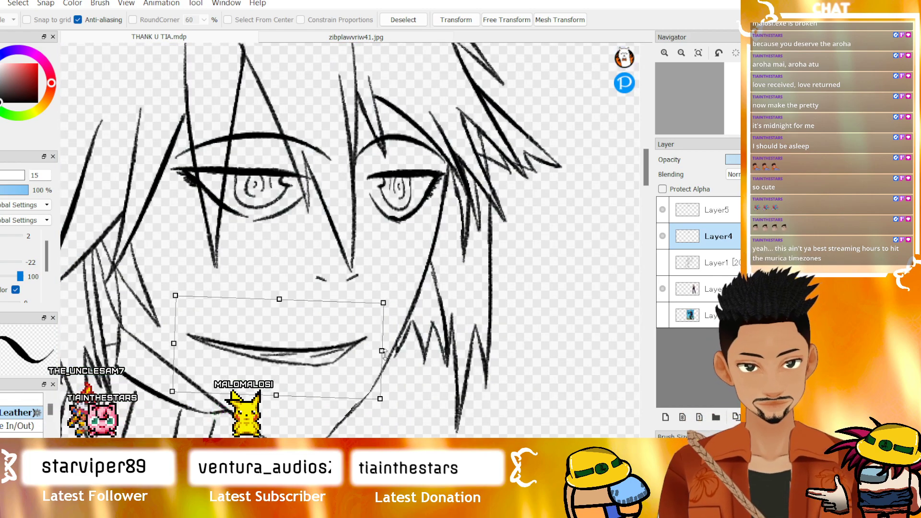
{"action": "left_click_drag", "start_coordinate": [315, 346], "coordinate": [354, 333]}
{"action": "key", "text": "Return"}
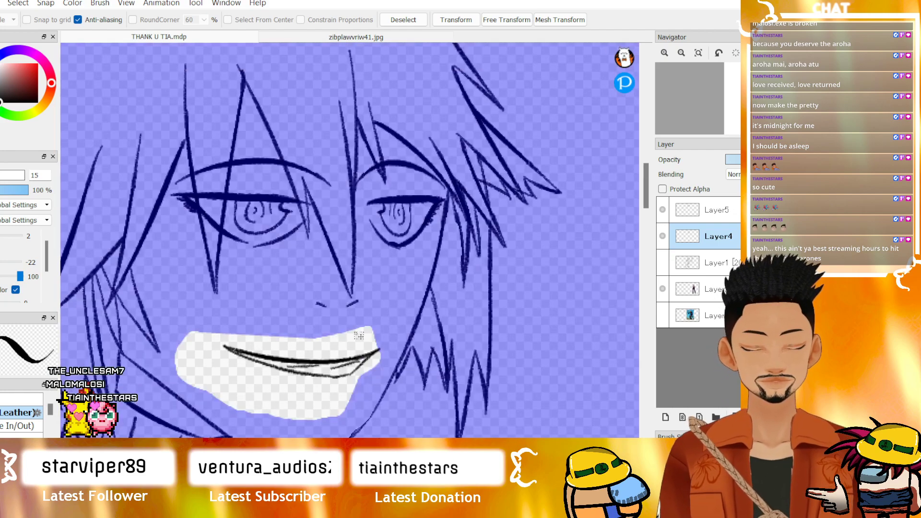
{"action": "scroll", "coordinate": [351, 331], "scroll_direction": "down", "scroll_amount": 4}
{"action": "scroll", "coordinate": [354, 335], "scroll_direction": "up", "scroll_amount": 3}
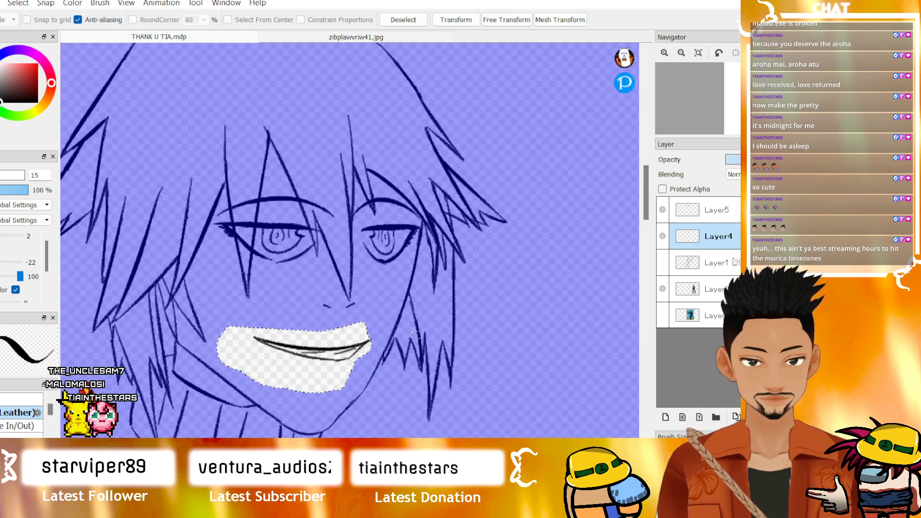
{"action": "key", "text": "ctrl+d"}
{"action": "key", "text": "ctrl+t"}
{"action": "scroll", "coordinate": [391, 347], "scroll_direction": "down", "scroll_amount": 1}
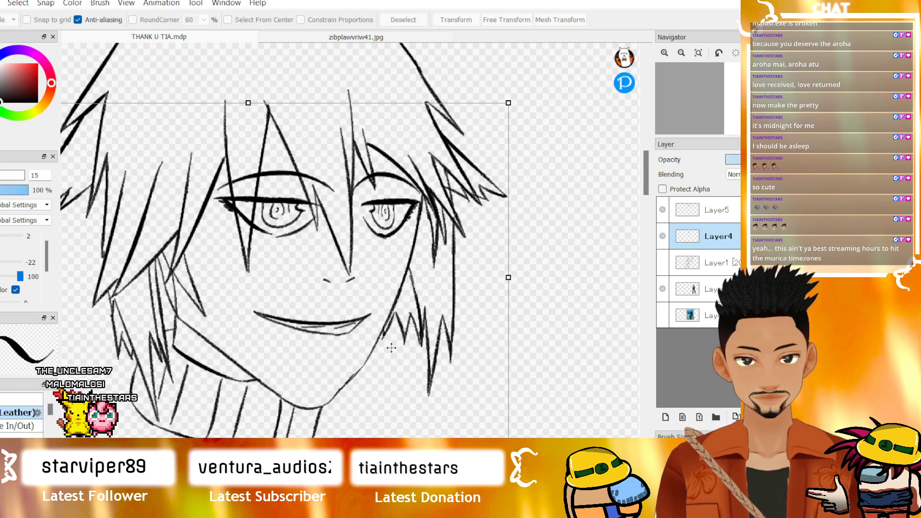
{"action": "key", "text": "Escape"}
{"action": "key", "text": "ctrl+z"}
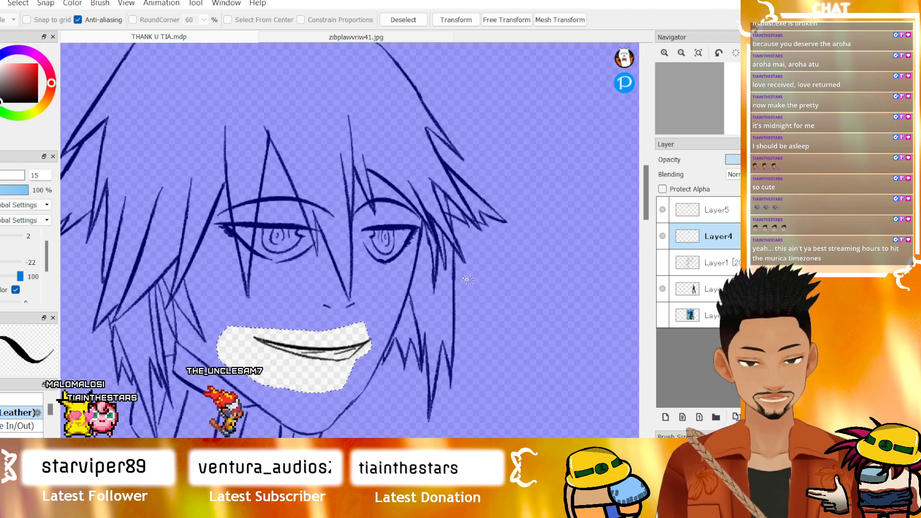
- Transform the selected mouth again, adjusting its tilt and position under the nose, then deselect it
{"action": "key", "text": "ctrl+t"}
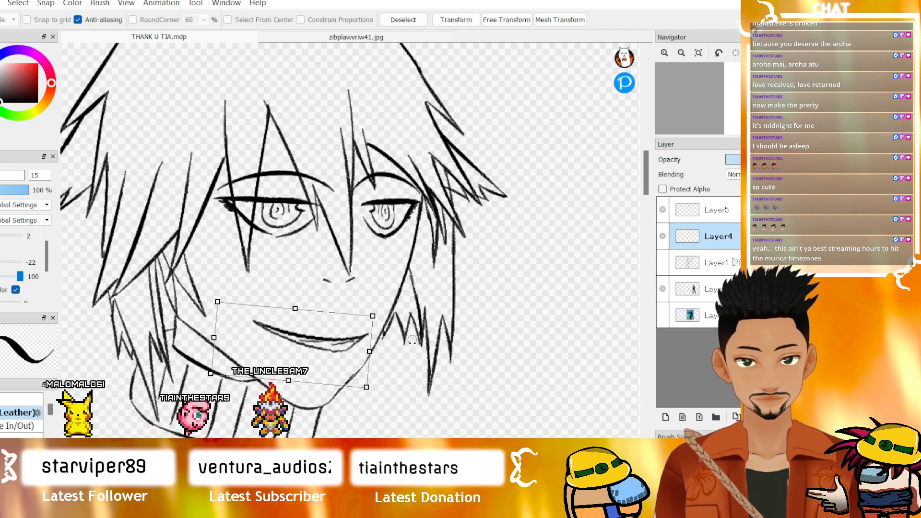
{"action": "left_click_drag", "start_coordinate": [412, 340], "coordinate": [413, 326]}
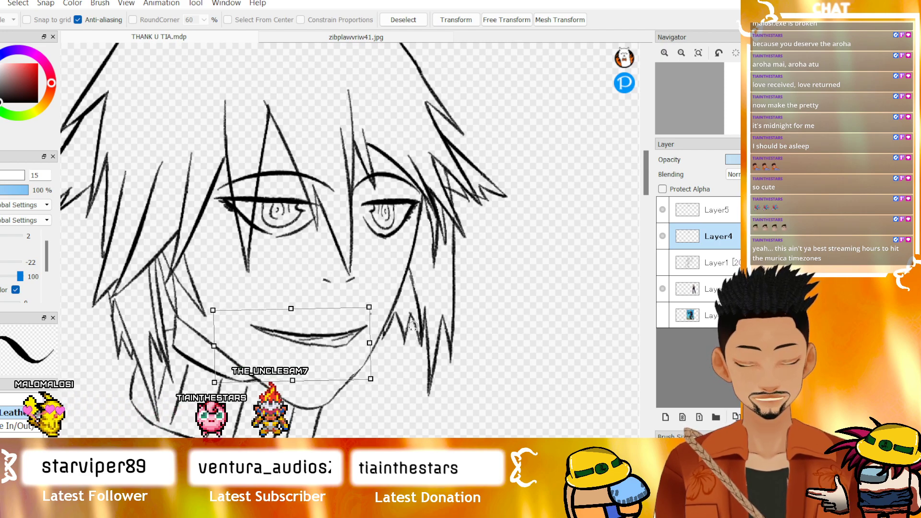
{"action": "left_click_drag", "start_coordinate": [338, 328], "coordinate": [385, 333]}
{"action": "key", "text": "Return"}
{"action": "key", "text": "ctrl+d"}
{"action": "scroll", "coordinate": [280, 183], "scroll_direction": "down", "scroll_amount": 3}
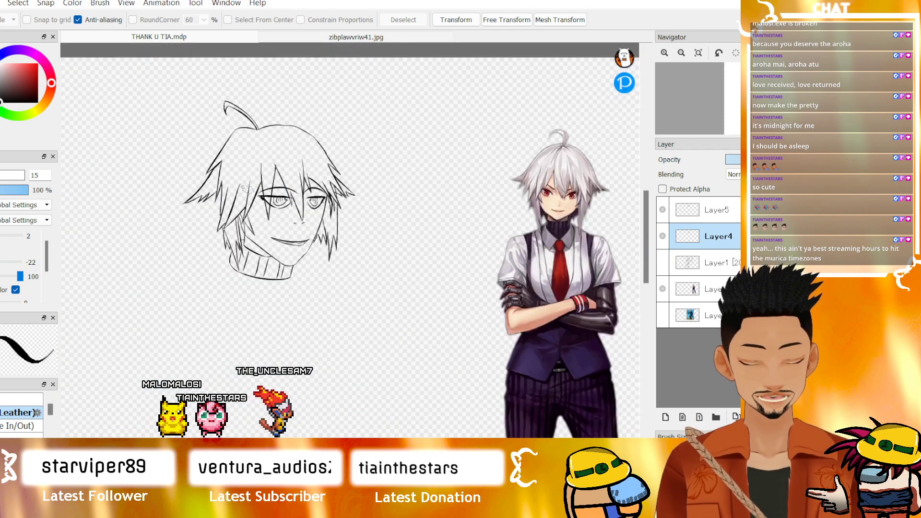
- Show the grey body sketch on Layer1 and examine its shoulders, torso and raised arm beside the full-body reference
{"action": "scroll", "coordinate": [263, 228], "scroll_direction": "up", "scroll_amount": 4}
{"action": "left_click", "coordinate": [662, 262]}
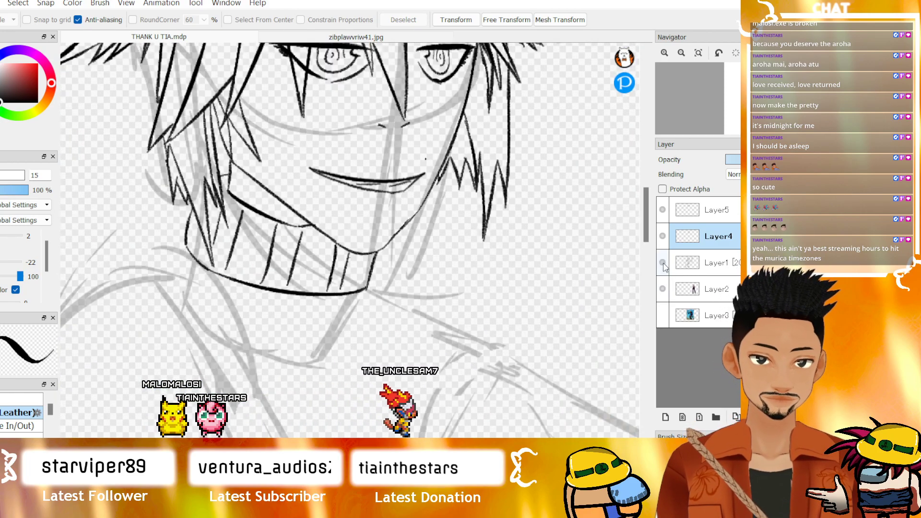
{"action": "scroll", "coordinate": [291, 294], "scroll_direction": "down", "scroll_amount": 4}
{"action": "scroll", "coordinate": [384, 269], "scroll_direction": "up", "scroll_amount": 2}
{"action": "scroll", "coordinate": [404, 262], "scroll_direction": "down", "scroll_amount": 2}
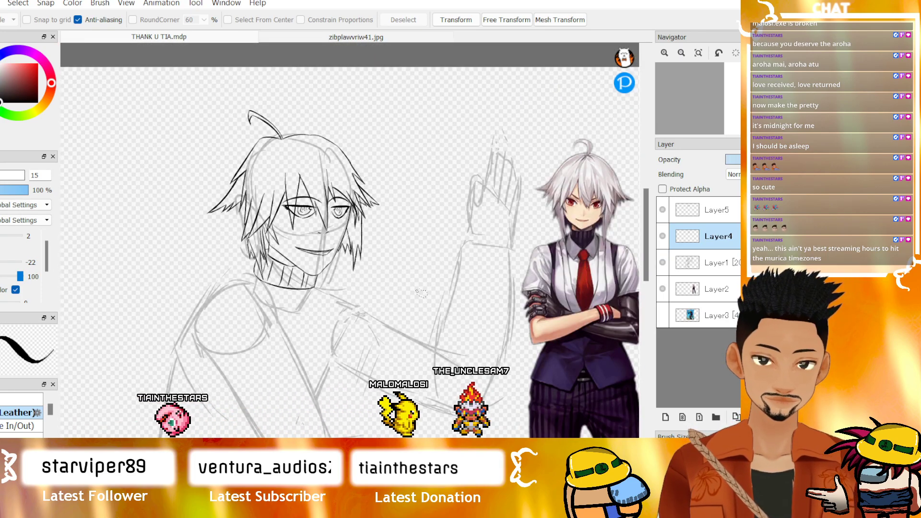
{"action": "scroll", "coordinate": [552, 277], "scroll_direction": "up", "scroll_amount": 1}
{"action": "scroll", "coordinate": [551, 277], "scroll_direction": "down", "scroll_amount": 2}
{"action": "scroll", "coordinate": [489, 300], "scroll_direction": "up", "scroll_amount": 2}
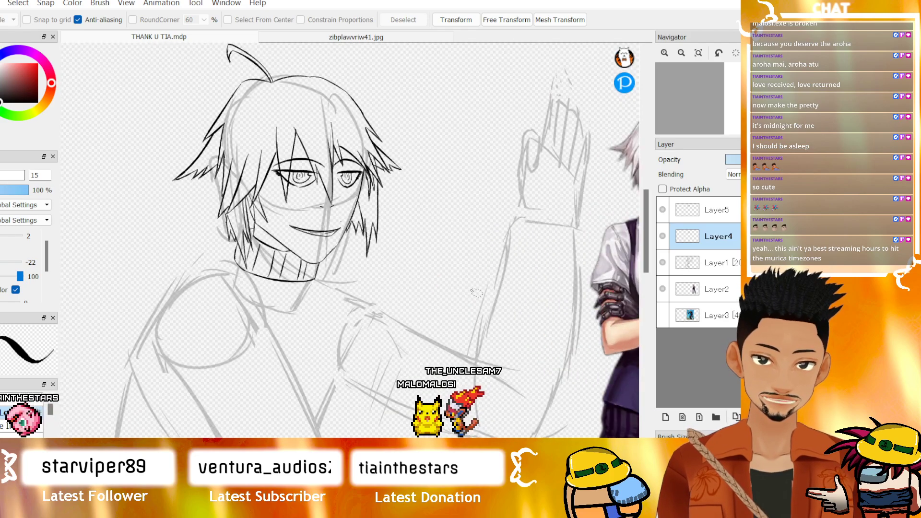
{"action": "scroll", "coordinate": [455, 295], "scroll_direction": "down", "scroll_amount": 1}
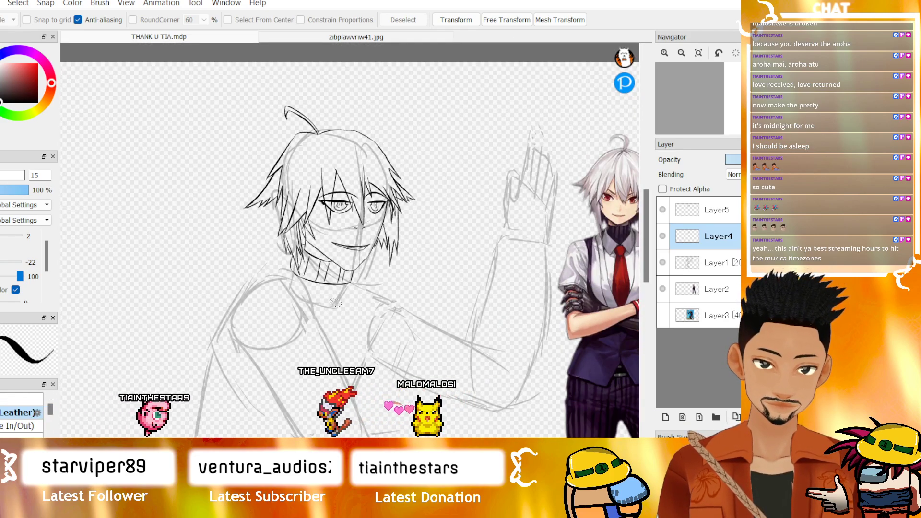
{"action": "scroll", "coordinate": [468, 301], "scroll_direction": "down", "scroll_amount": 1}
{"action": "scroll", "coordinate": [648, 281], "scroll_direction": "up", "scroll_amount": 3}
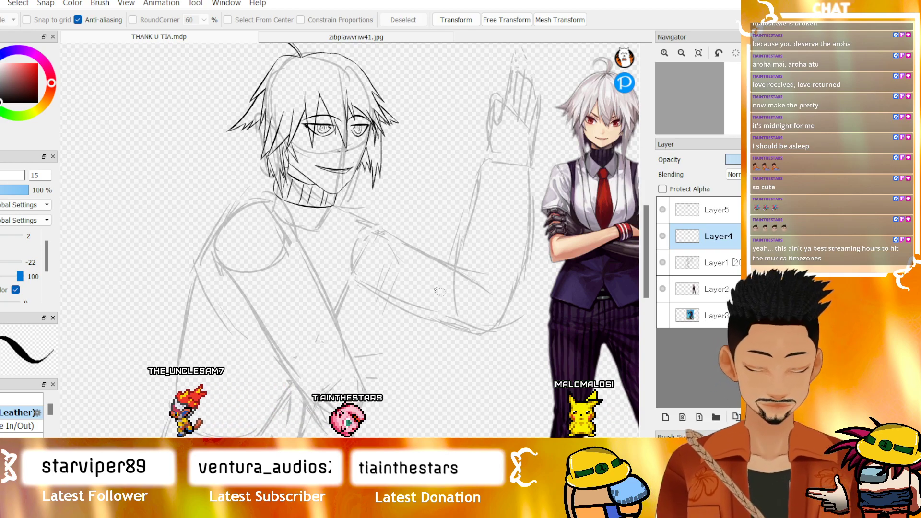
- Add a new layer directly above the Layer1 sketch for the clothing line art
{"action": "left_click", "coordinate": [664, 53]}
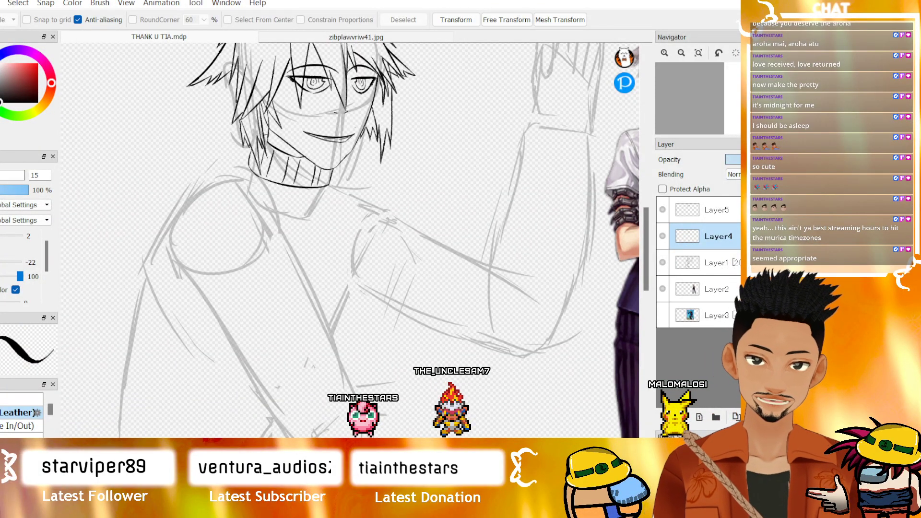
{"action": "mouse_move", "coordinate": [475, 269]}
{"action": "left_mouse_down"}
{"action": "mouse_move", "coordinate": [244, 168]}
{"action": "mouse_move", "coordinate": [222, 294]}
{"action": "mouse_move", "coordinate": [228, 347]}
{"action": "mouse_move", "coordinate": [236, 330]}
{"action": "mouse_move", "coordinate": [244, 343]}
{"action": "mouse_move", "coordinate": [282, 347]}
{"action": "mouse_move", "coordinate": [373, 275]}
{"action": "mouse_move", "coordinate": [570, 283]}
{"action": "mouse_move", "coordinate": [573, 253]}
{"action": "left_mouse_up"}
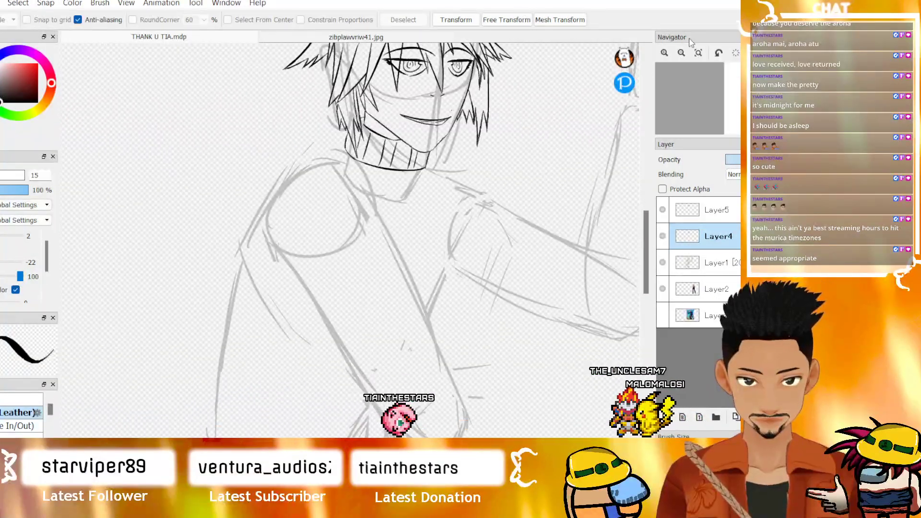
{"action": "left_click", "coordinate": [664, 53]}
{"action": "left_click_drag", "start_coordinate": [646, 219], "coordinate": [646, 203]}
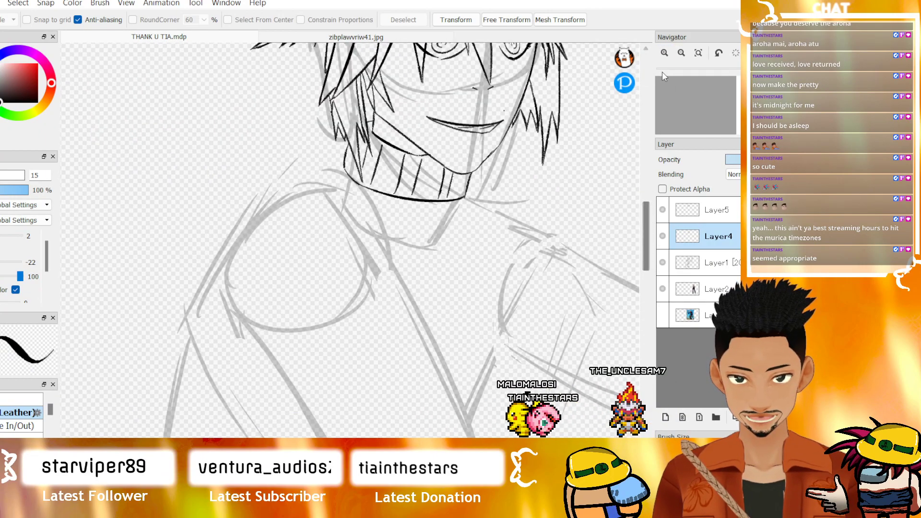
{"action": "scroll", "coordinate": [640, 203], "scroll_direction": "up", "scroll_amount": 3}
{"action": "scroll", "coordinate": [640, 203], "scroll_direction": "up", "scroll_amount": 2}
{"action": "left_click", "coordinate": [691, 262]}
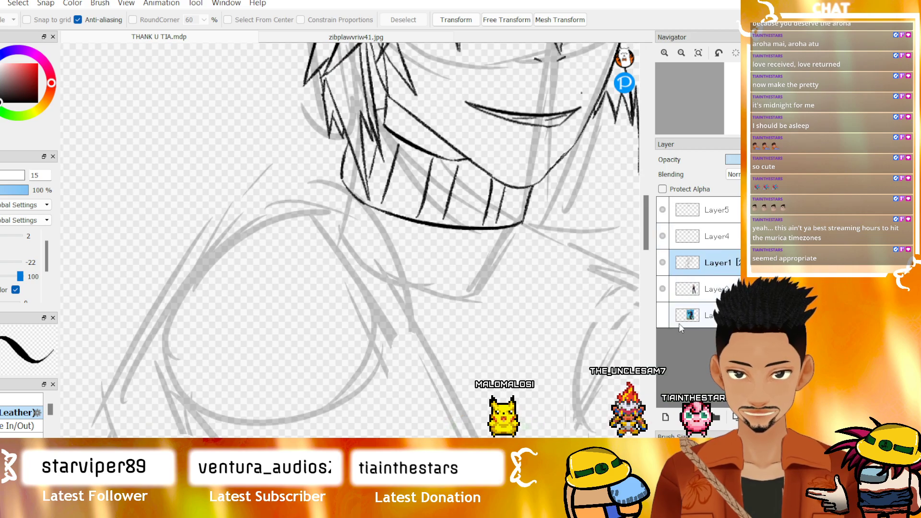
{"action": "scroll", "coordinate": [327, 147], "scroll_direction": "up", "scroll_amount": 1}
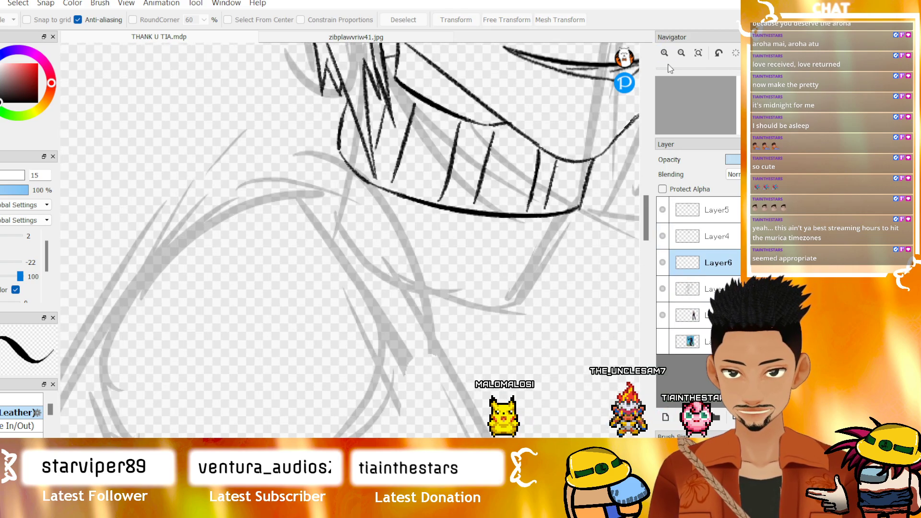
- Draw the near shirt collar flap's top curve beside the turtleneck and its long outer edge down to the point, undoing failed strokes
{"action": "key", "text": "b"}
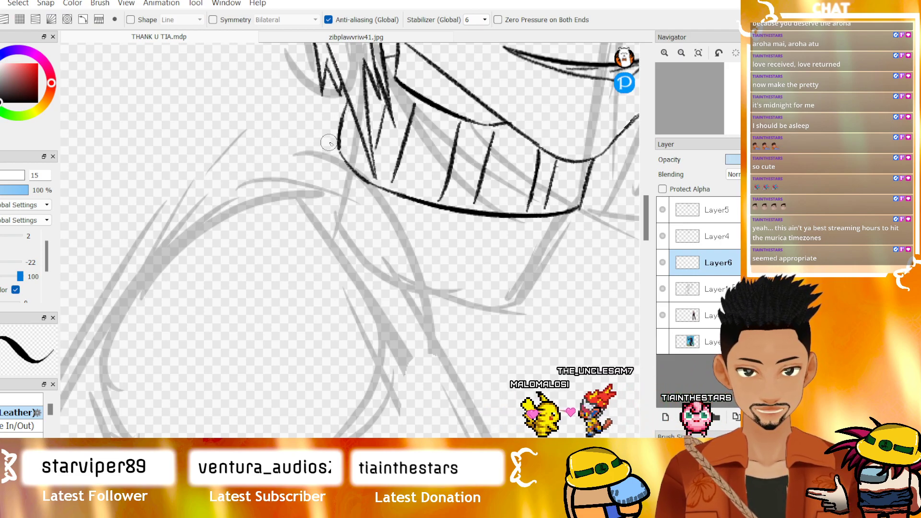
{"action": "left_click_drag", "start_coordinate": [283, 179], "coordinate": [458, 335]}
{"action": "key", "text": "ctrl+z"}
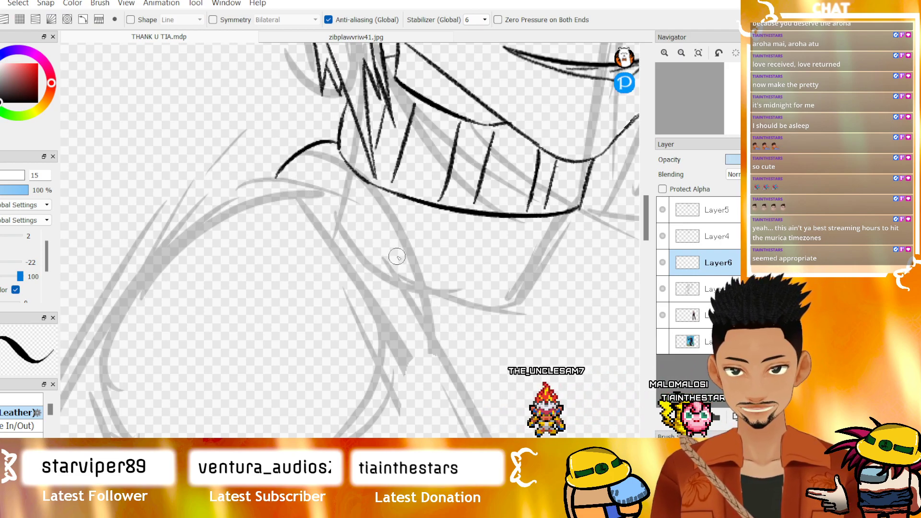
{"action": "left_click_drag", "start_coordinate": [281, 178], "coordinate": [537, 364]}
{"action": "key", "text": "ctrl+z"}
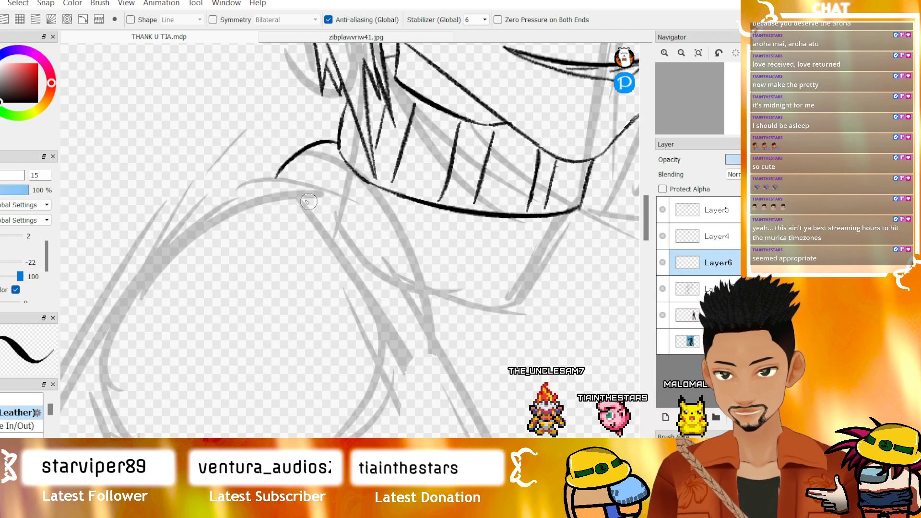
{"action": "mouse_move", "coordinate": [281, 179]}
{"action": "left_mouse_down"}
{"action": "mouse_move", "coordinate": [312, 190]}
{"action": "mouse_move", "coordinate": [498, 331]}
{"action": "left_mouse_up"}
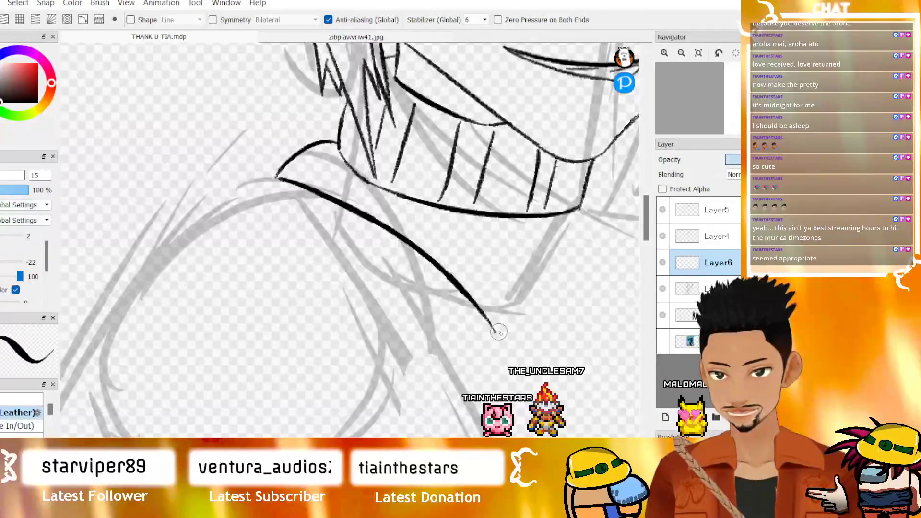
- Draw the inner edges of both collar flaps and the far flap's pointed outline up to the turtleneck, undoing surplus strokes
{"action": "scroll", "coordinate": [281, 263], "scroll_direction": "right", "scroll_amount": 5}
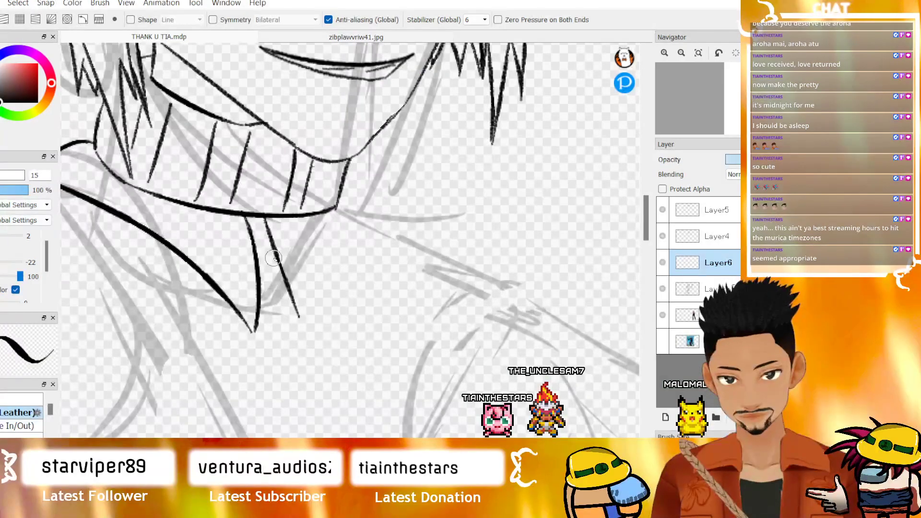
{"action": "key", "text": "ctrl+z"}
{"action": "left_click_drag", "start_coordinate": [302, 323], "coordinate": [376, 207]}
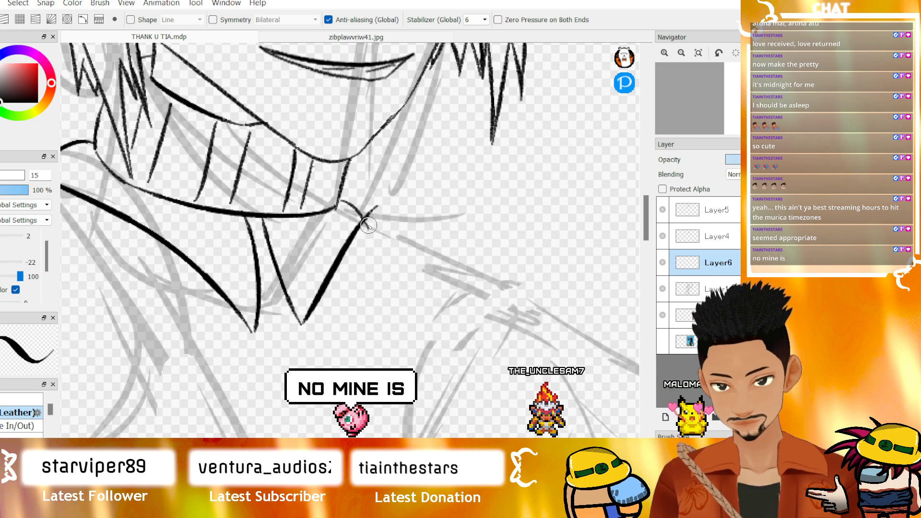
{"action": "key", "text": "ctrl+z"}
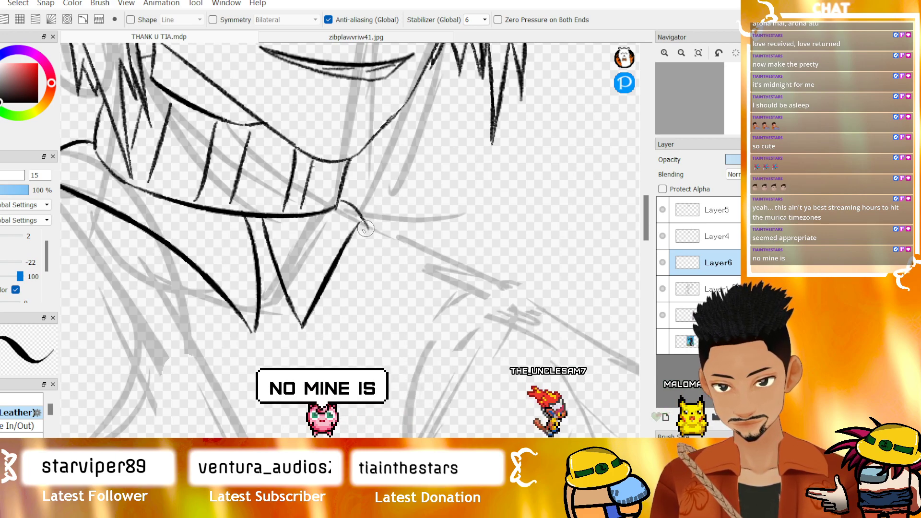
{"action": "key", "text": "ctrl+z"}
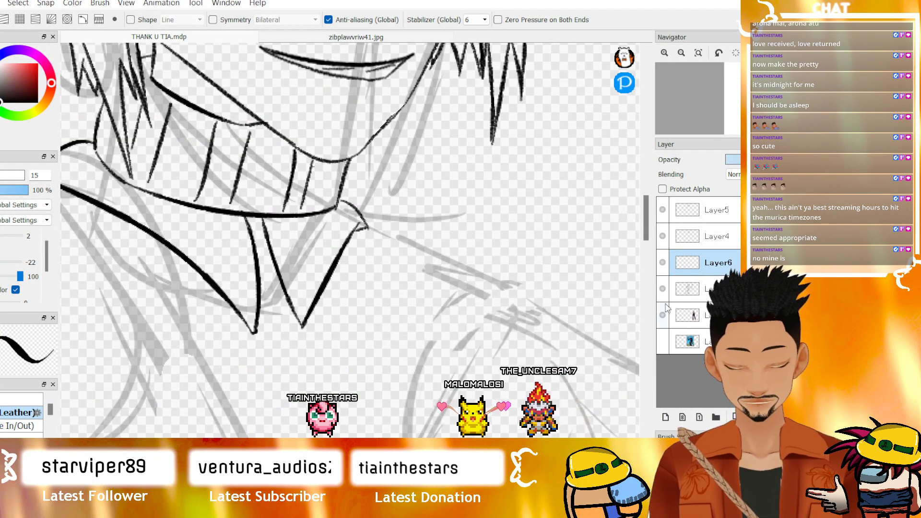
- Replace the pointed collar lines on Layer6 with a curved tie band wrapping beneath the turtleneck, narrowing to a fold at the front
{"action": "left_click", "coordinate": [683, 56]}
{"action": "left_click", "coordinate": [683, 56]}
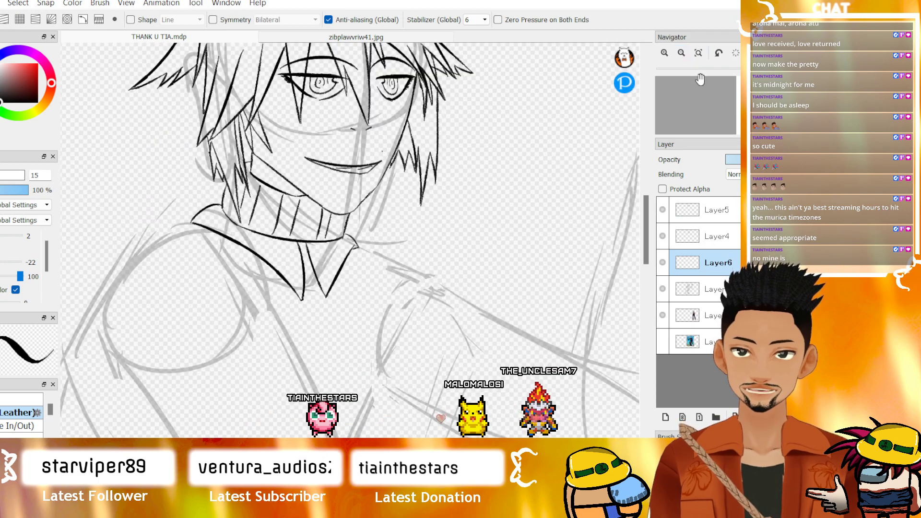
{"action": "left_click_drag", "start_coordinate": [527, 192], "coordinate": [638, 354]}
{"action": "scroll", "coordinate": [446, 240], "scroll_direction": "down", "scroll_amount": 4}
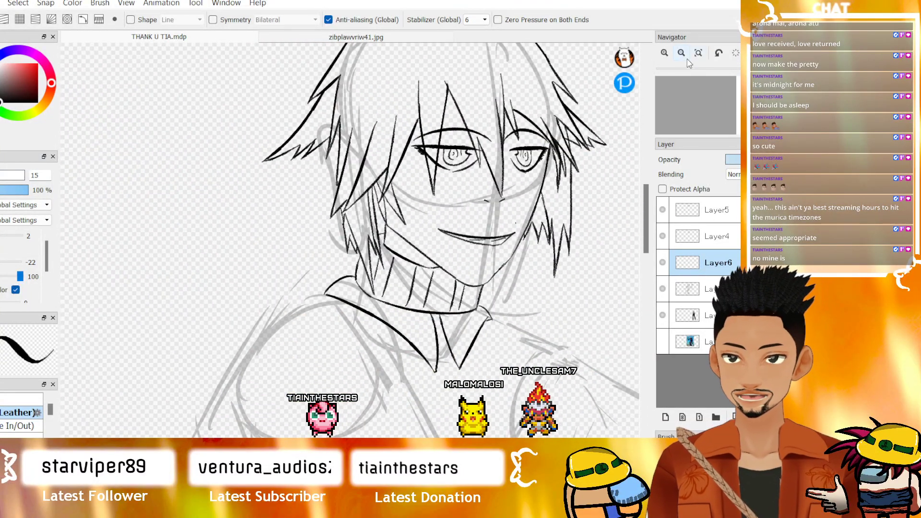
{"action": "left_click", "coordinate": [664, 53]}
{"action": "left_click", "coordinate": [665, 53]}
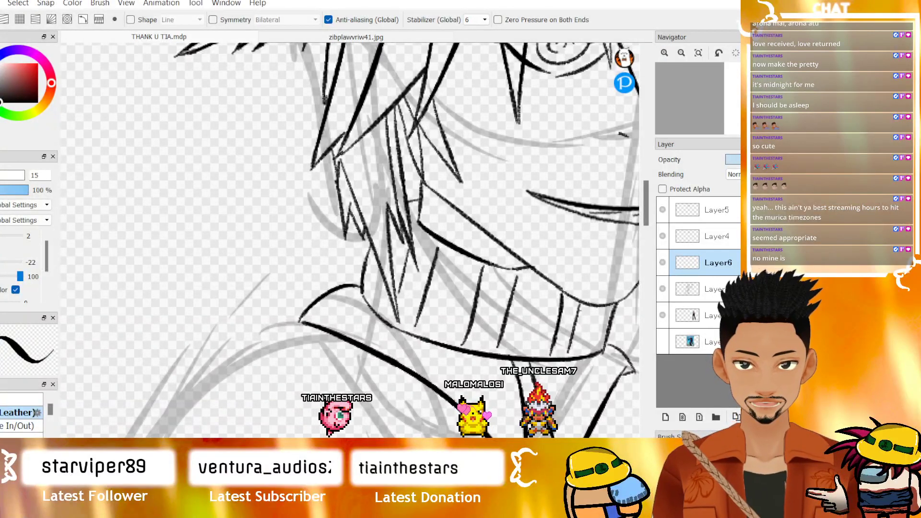
{"action": "left_click_drag", "start_coordinate": [426, 441], "coordinate": [449, 441]}
{"action": "mouse_move", "coordinate": [808, 106]}
{"action": "left_mouse_down"}
{"action": "mouse_move", "coordinate": [811, 98]}
{"action": "mouse_move", "coordinate": [798, 97]}
{"action": "left_mouse_up"}
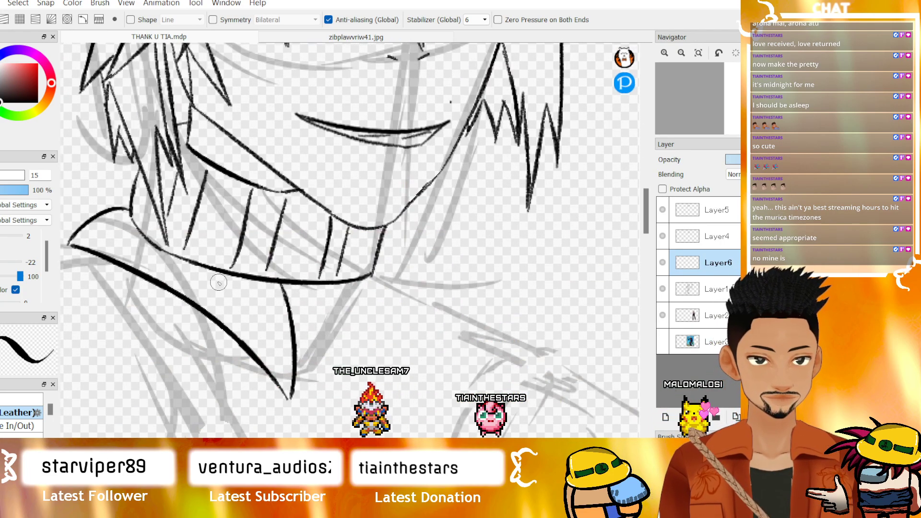
{"action": "left_click_drag", "start_coordinate": [129, 216], "coordinate": [302, 312]}
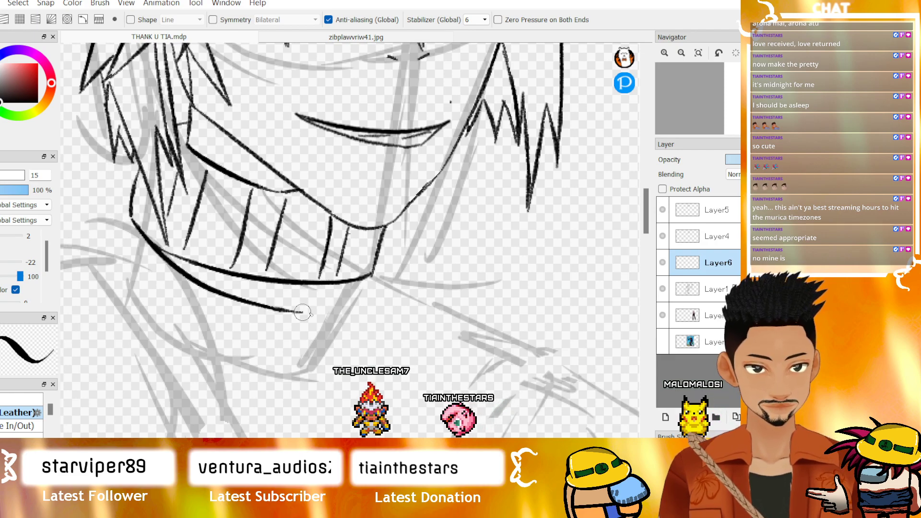
{"action": "mouse_move", "coordinate": [101, 234]}
{"action": "left_mouse_down"}
{"action": "mouse_move", "coordinate": [260, 335]}
{"action": "mouse_move", "coordinate": [302, 353]}
{"action": "left_mouse_up"}
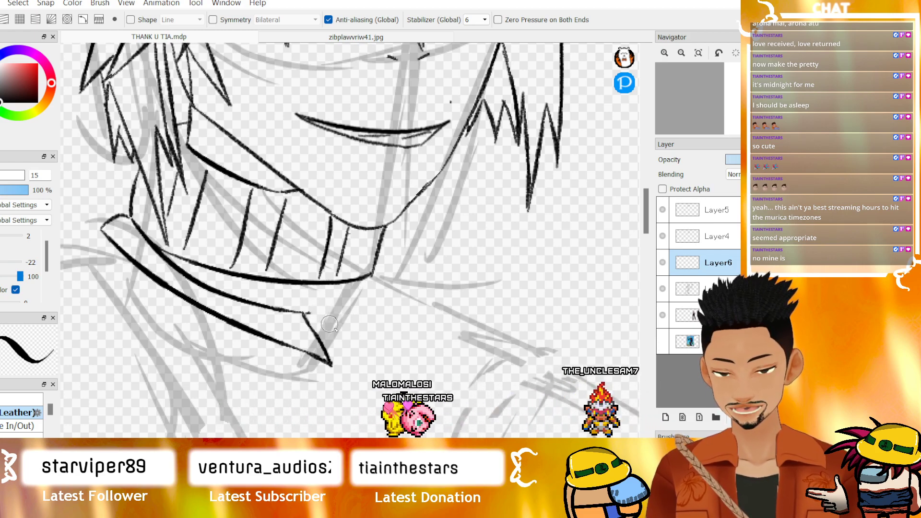
- Ink the tie knot at the front of the neckband and the two long lines of the tie hanging below it
{"action": "left_click_drag", "start_coordinate": [304, 313], "coordinate": [355, 346]}
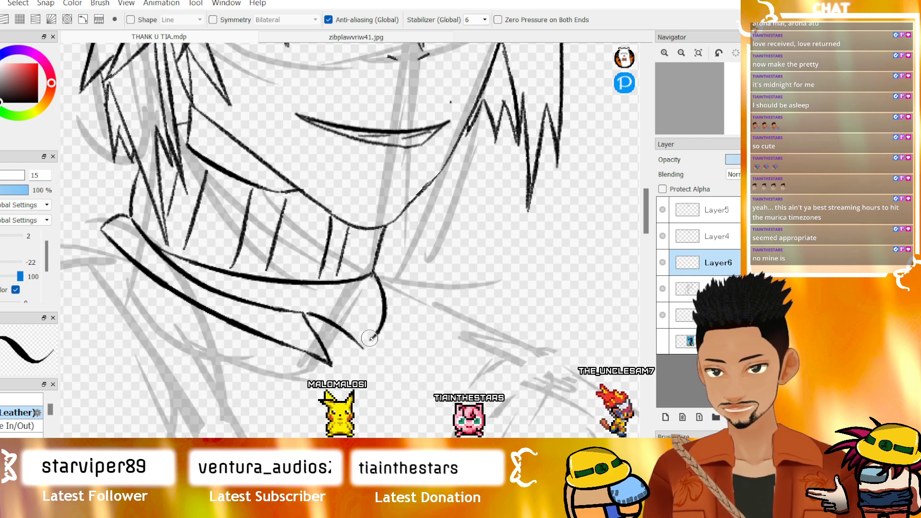
{"action": "left_click_drag", "start_coordinate": [369, 339], "coordinate": [363, 347]}
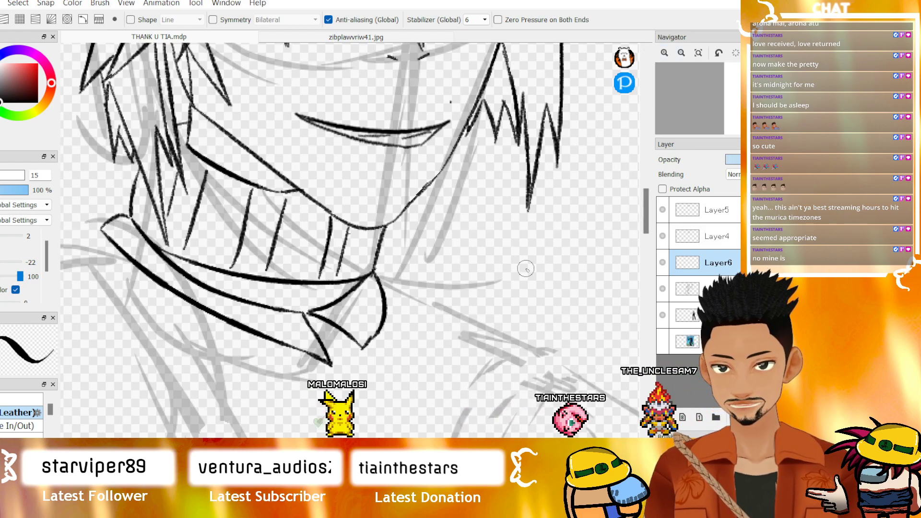
{"action": "scroll", "coordinate": [636, 230], "scroll_direction": "down", "scroll_amount": 3}
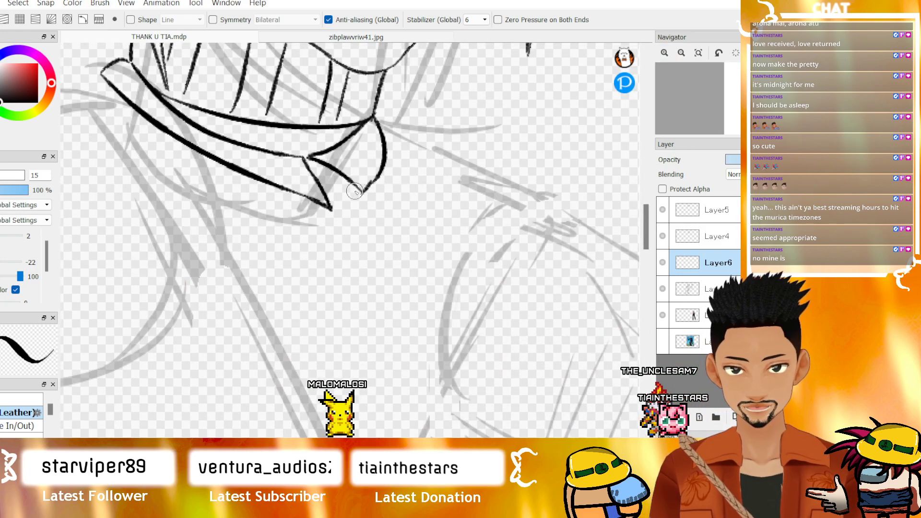
{"action": "mouse_move", "coordinate": [358, 192]}
{"action": "left_mouse_down"}
{"action": "mouse_move", "coordinate": [363, 229]}
{"action": "mouse_move", "coordinate": [335, 234]}
{"action": "mouse_move", "coordinate": [322, 213]}
{"action": "left_mouse_up"}
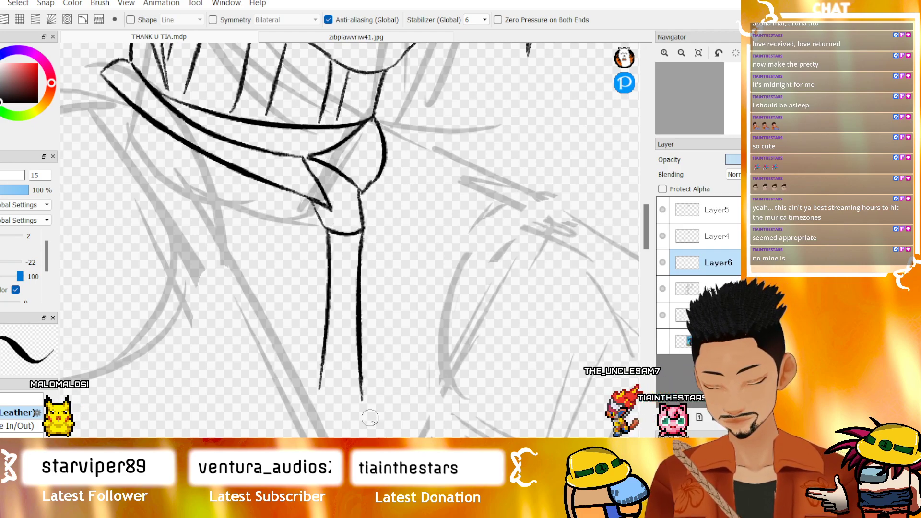
- Ink the long curved garment edge running from beside the collar down the chest toward the hanging tie
{"action": "left_click", "coordinate": [679, 52]}
{"action": "left_click", "coordinate": [678, 51]}
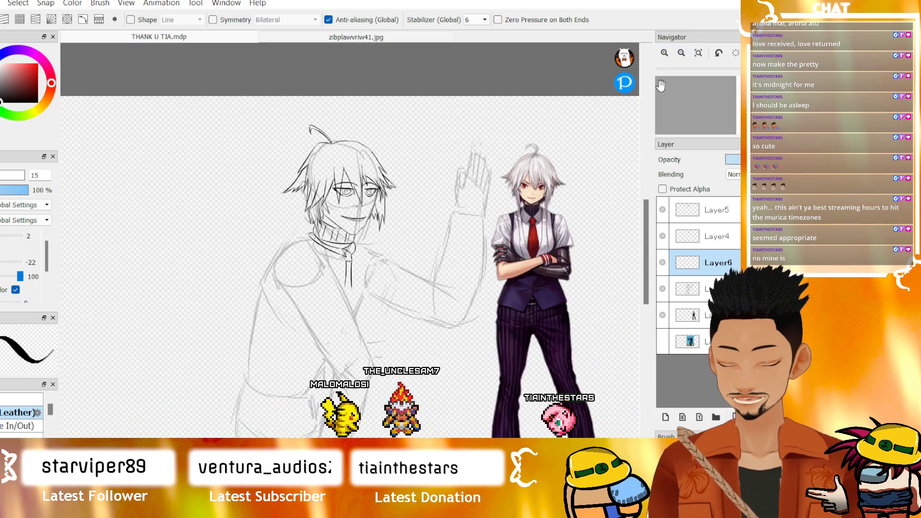
{"action": "left_click", "coordinate": [663, 53]}
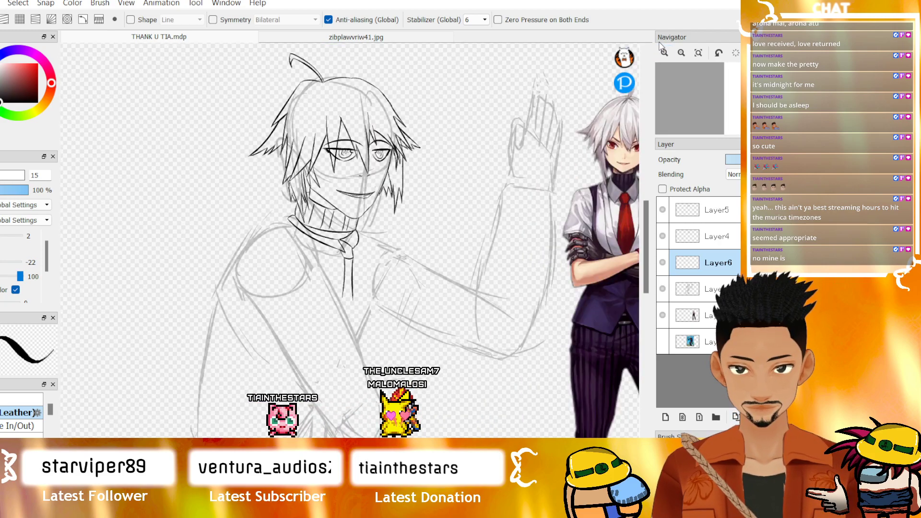
{"action": "left_click", "coordinate": [664, 54]}
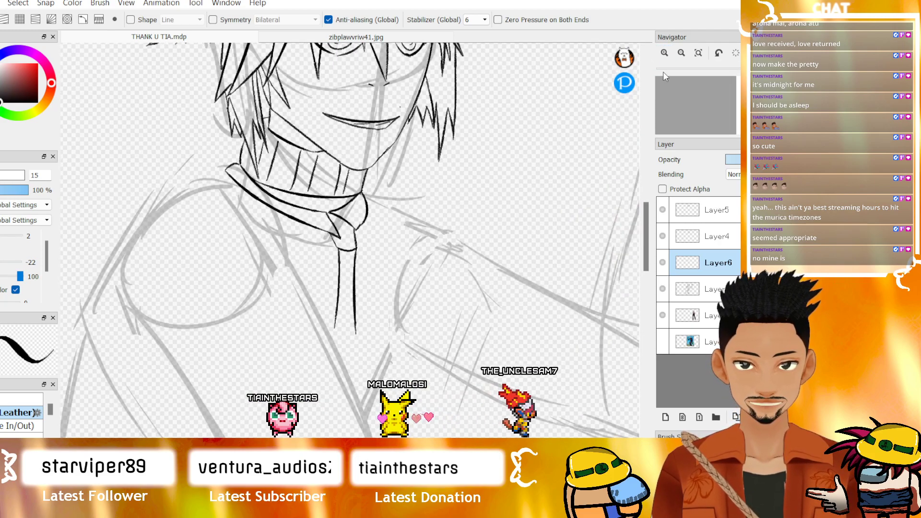
{"action": "left_click", "coordinate": [681, 53]}
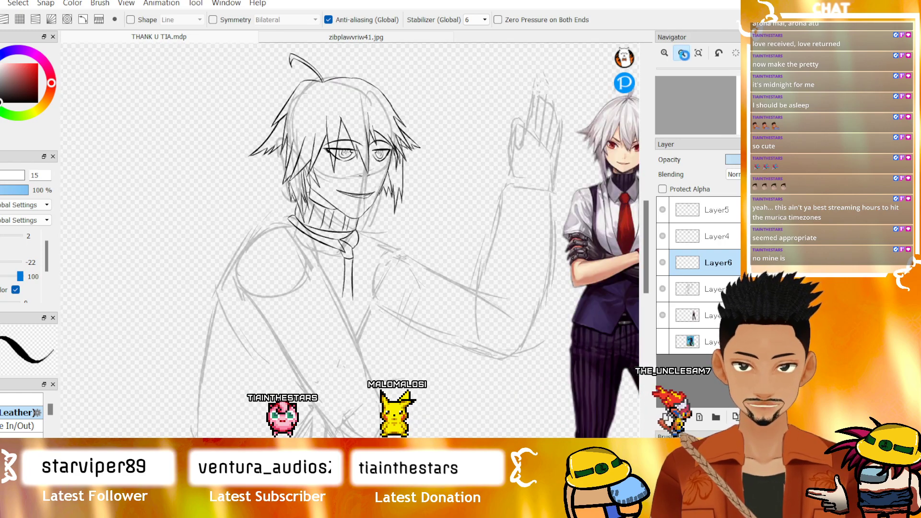
{"action": "scroll", "coordinate": [361, 246], "scroll_direction": "up", "scroll_amount": 5}
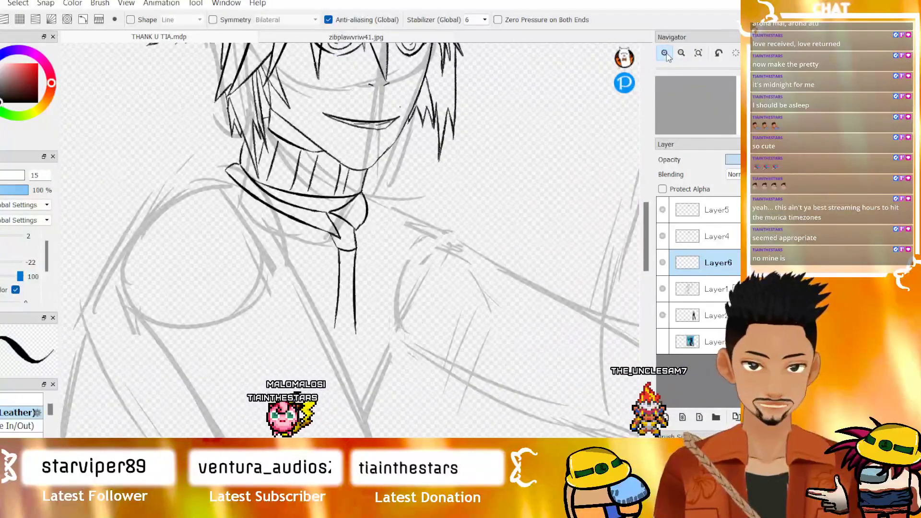
{"action": "scroll", "coordinate": [360, 246], "scroll_direction": "down", "scroll_amount": 2}
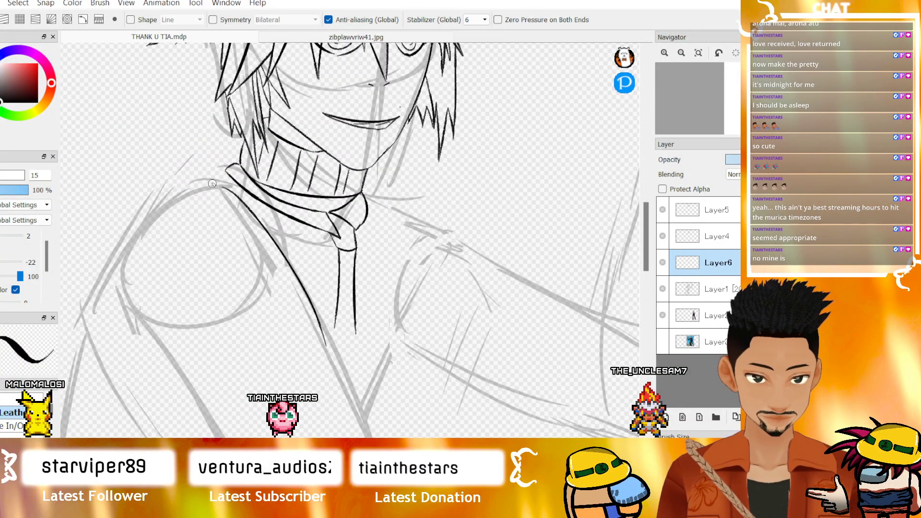
- Lower the opacity of the rough sketch on Layer1 and make Layer6 the active layer again
{"action": "left_click", "coordinate": [718, 290]}
{"action": "left_click", "coordinate": [737, 161]}
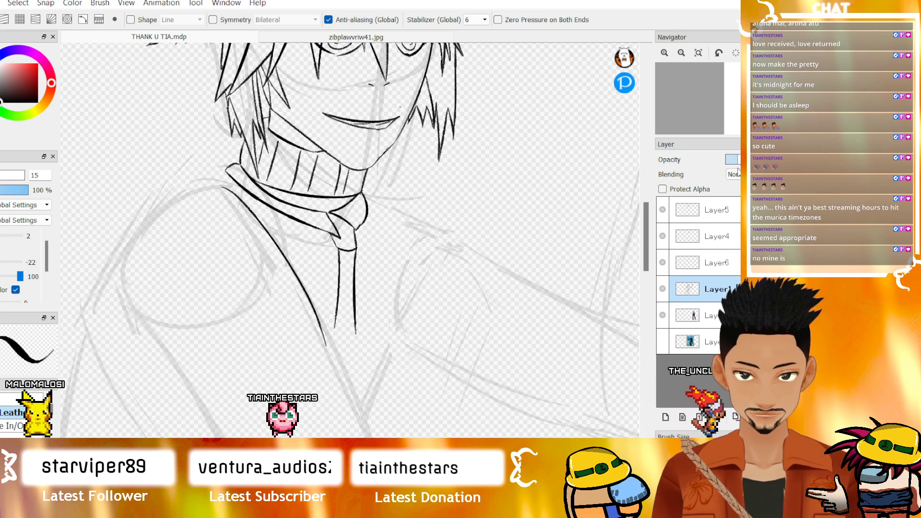
{"action": "left_click", "coordinate": [717, 263]}
- Ink the rounded top of the shoulder beside the collar and continue it down the outer edge of the sleeve
{"action": "scroll", "coordinate": [183, 217], "scroll_direction": "up", "scroll_amount": 1}
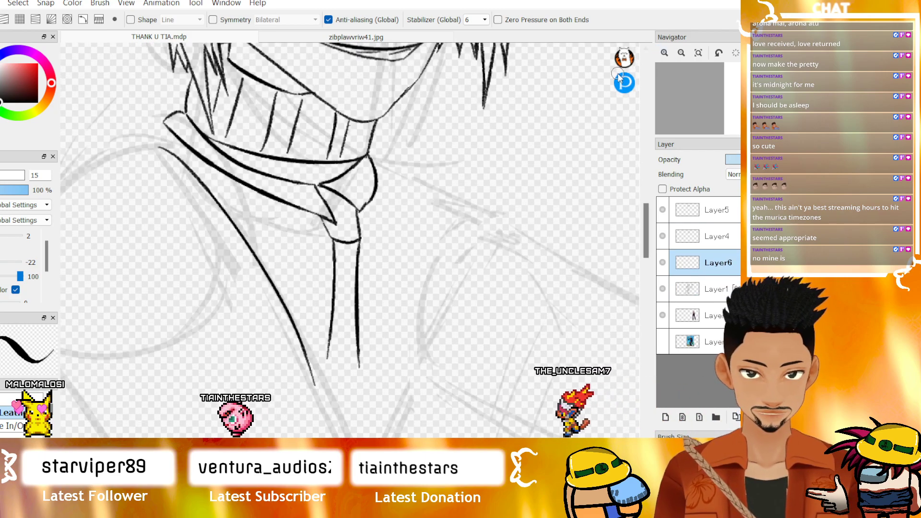
{"action": "left_click_drag", "start_coordinate": [163, 142], "coordinate": [92, 164]}
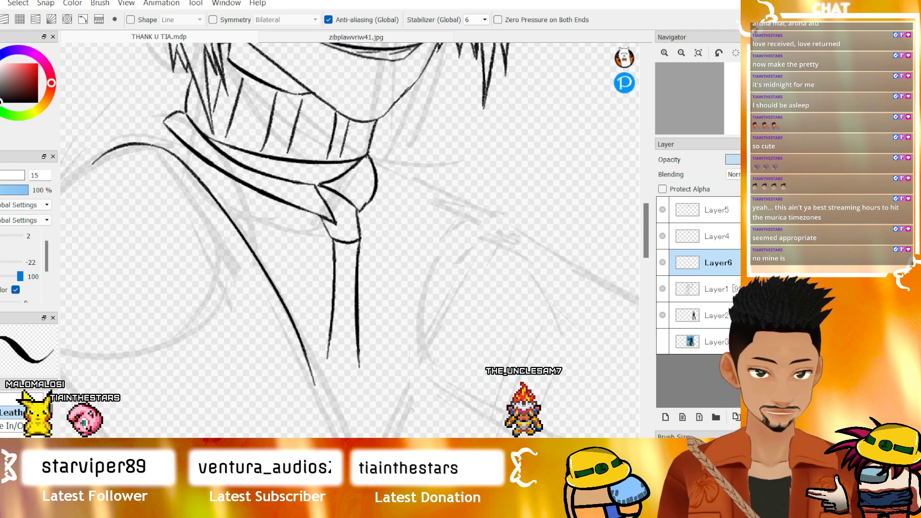
{"action": "scroll", "coordinate": [304, 208], "scroll_direction": "left", "scroll_amount": 5}
{"action": "left_click_drag", "start_coordinate": [313, 165], "coordinate": [266, 248]}
{"action": "key", "text": "ctrl+z"}
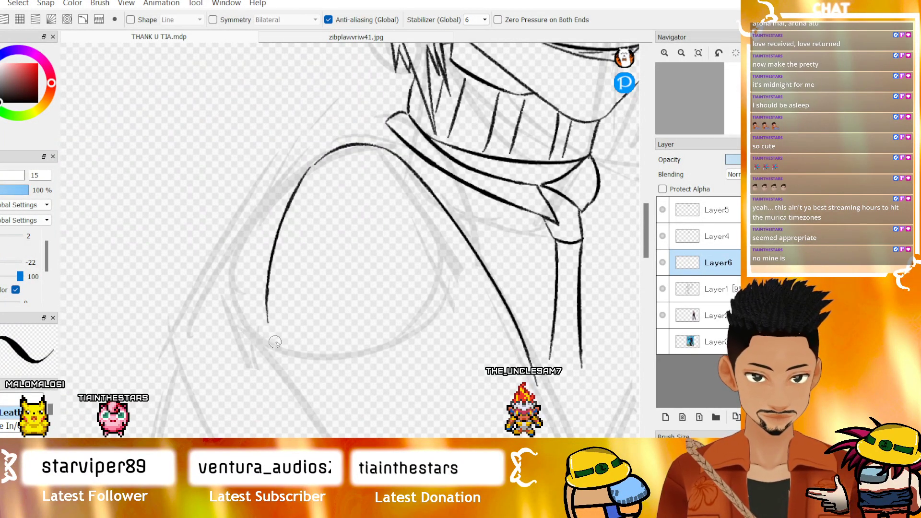
- Ink the sleeve's lower edge as a diagonal line from the end of the outer shoulder curve, redrawing the stroke as needed
{"action": "mouse_move", "coordinate": [267, 319]}
{"action": "left_mouse_down"}
{"action": "mouse_move", "coordinate": [283, 360]}
{"action": "mouse_move", "coordinate": [351, 437]}
{"action": "left_mouse_up"}
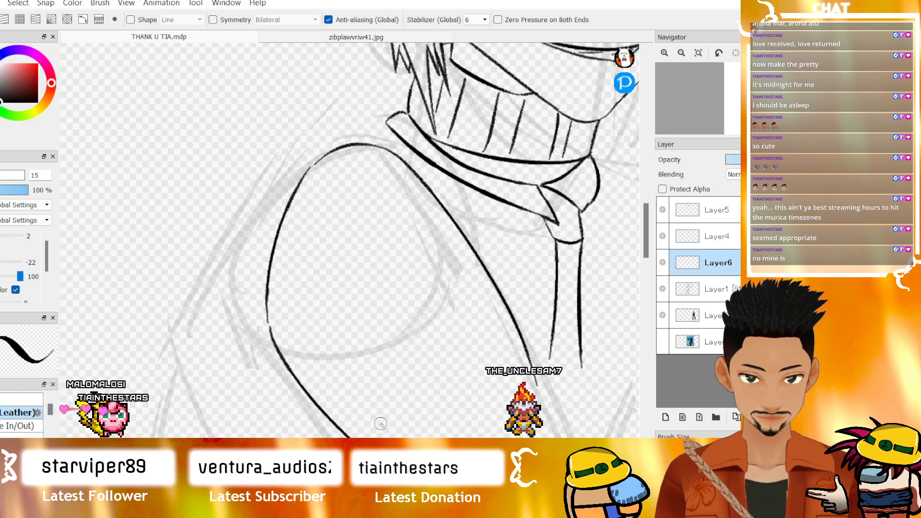
{"action": "key", "text": "ctrl+z"}
{"action": "left_click_drag", "start_coordinate": [267, 318], "coordinate": [294, 374]}
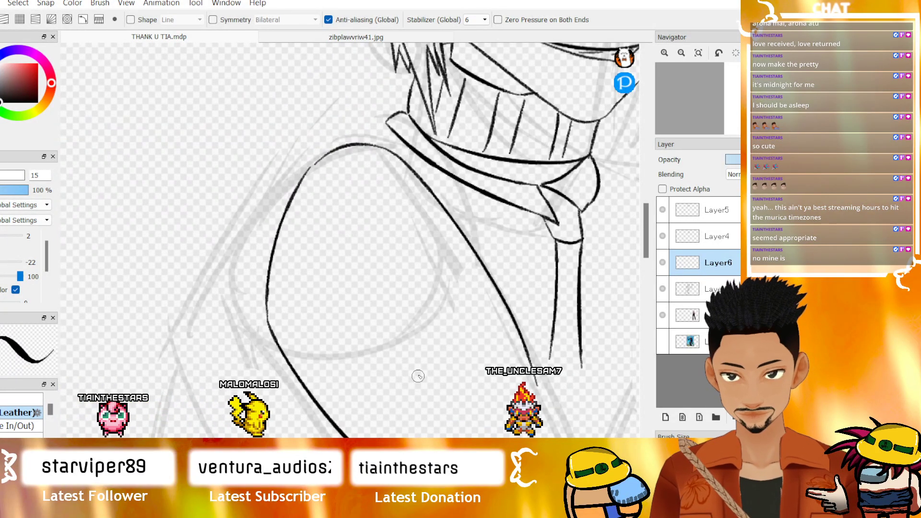
{"action": "key", "text": "ctrl+z"}
{"action": "left_click_drag", "start_coordinate": [268, 322], "coordinate": [378, 437]}
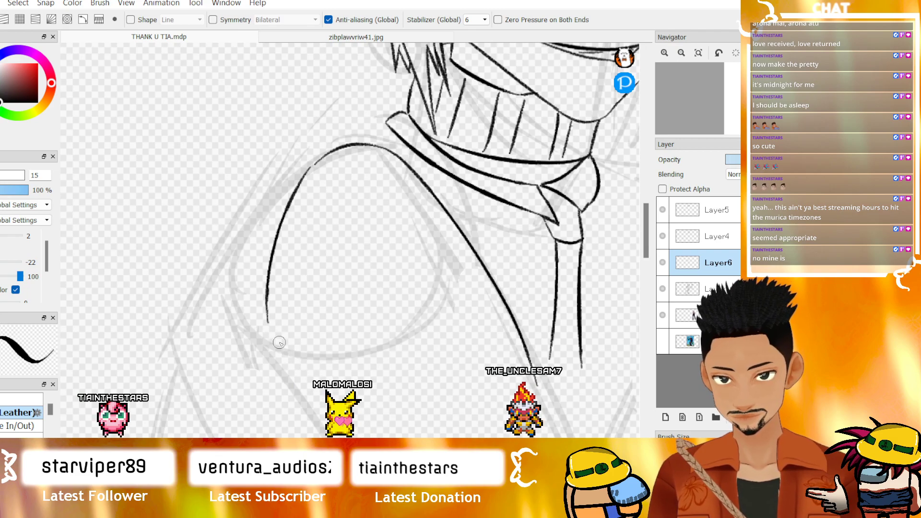
{"action": "left_click_drag", "start_coordinate": [265, 319], "coordinate": [368, 437]}
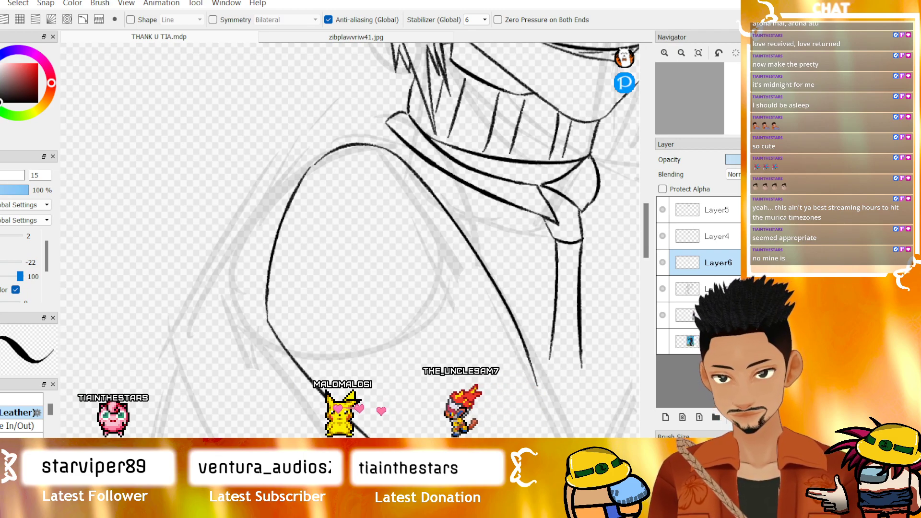
- Ink two parallel curved seam lines across the top of the shoulder, ending at the chest edge
{"action": "scroll", "coordinate": [441, 415], "scroll_direction": "right", "scroll_amount": 3}
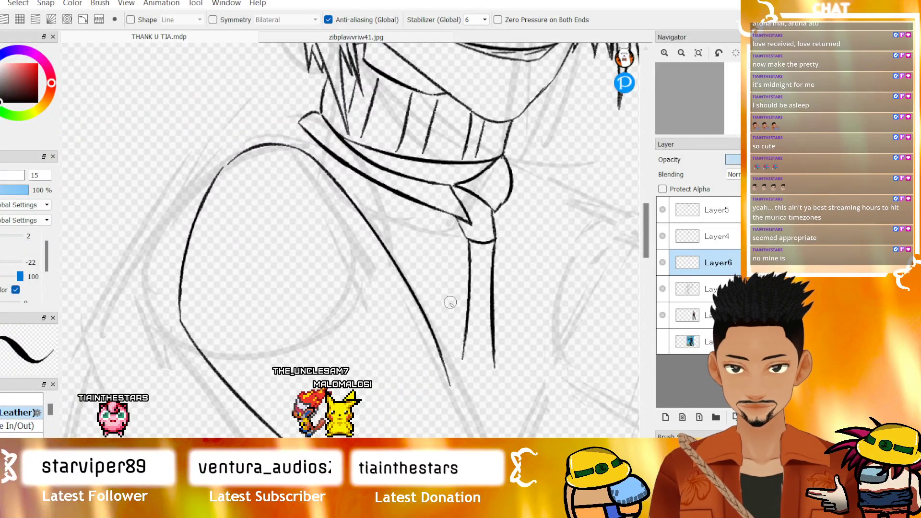
{"action": "left_click", "coordinate": [815, 102]}
{"action": "mouse_move", "coordinate": [288, 144]}
{"action": "left_mouse_down"}
{"action": "mouse_move", "coordinate": [403, 307]}
{"action": "mouse_move", "coordinate": [402, 327]}
{"action": "mouse_move", "coordinate": [614, 413]}
{"action": "left_mouse_up"}
{"action": "scroll", "coordinate": [354, 171], "scroll_direction": "down", "scroll_amount": 5}
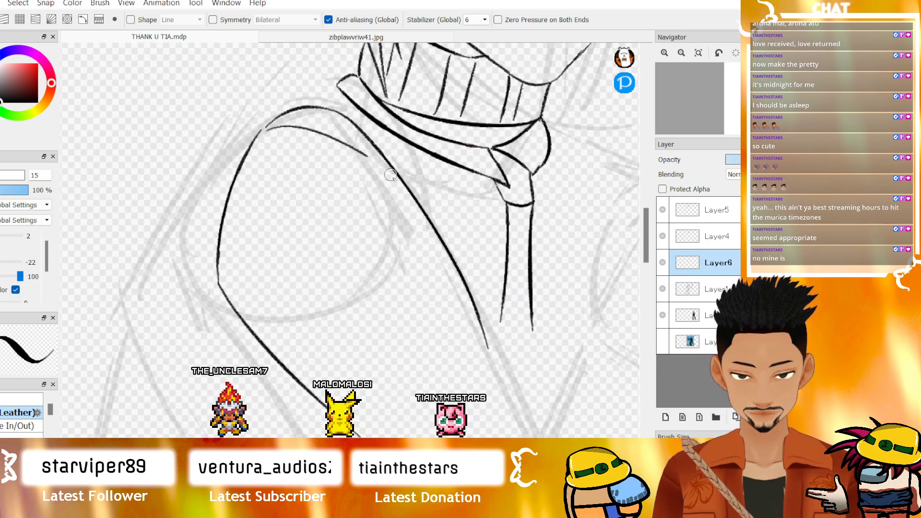
{"action": "mouse_move", "coordinate": [275, 138]}
{"action": "left_mouse_down"}
{"action": "mouse_move", "coordinate": [383, 180]}
{"action": "mouse_move", "coordinate": [408, 197]}
{"action": "left_mouse_up"}
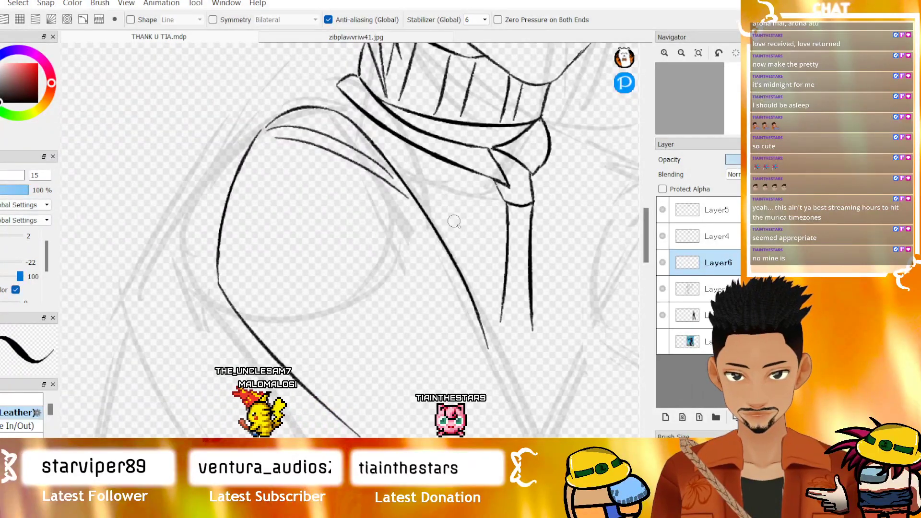
- Ink the sleeve's flared opening with a new lower side, a slanted hem and a short edge joining the chest line
{"action": "scroll", "coordinate": [647, 263], "scroll_direction": "down", "scroll_amount": 5}
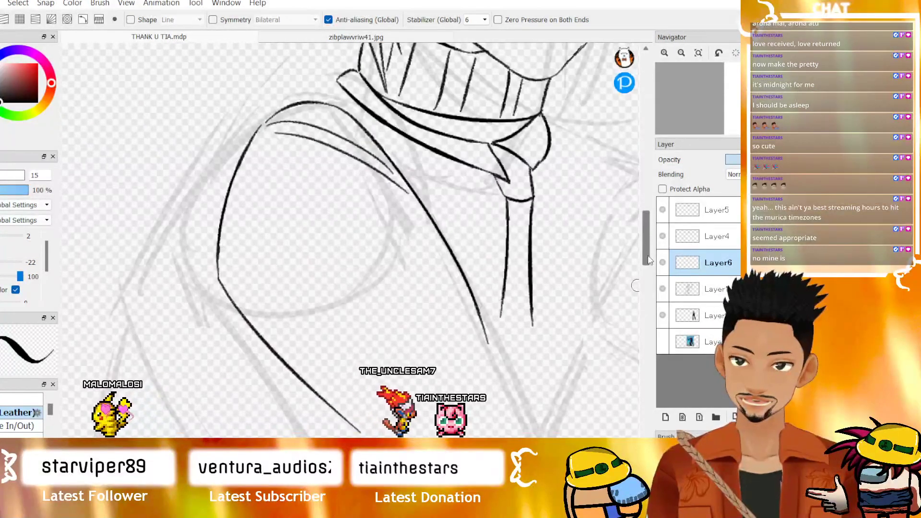
{"action": "left_click_drag", "start_coordinate": [647, 264], "coordinate": [647, 260]}
{"action": "left_click_drag", "start_coordinate": [711, 102], "coordinate": [716, 100]}
{"action": "scroll", "coordinate": [350, 240], "scroll_direction": "down", "scroll_amount": 5}
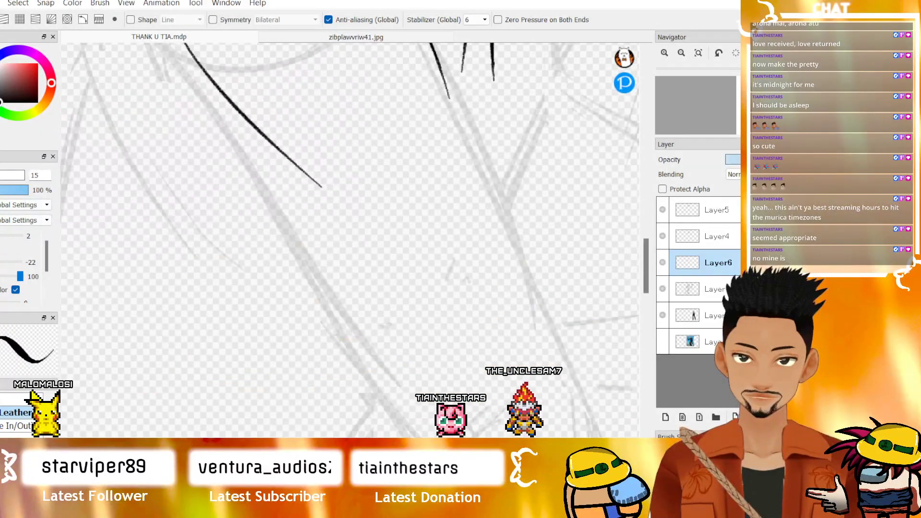
{"action": "scroll", "coordinate": [637, 242], "scroll_direction": "up", "scroll_amount": 5}
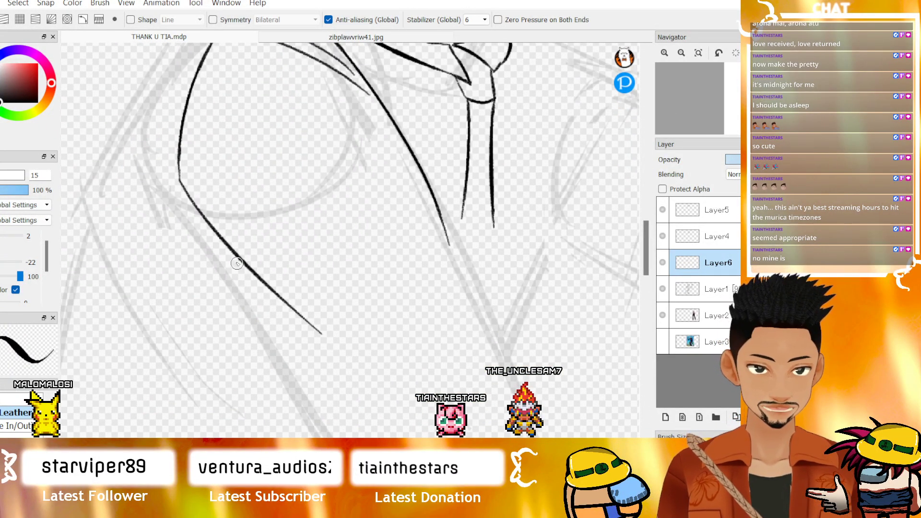
{"action": "mouse_move", "coordinate": [235, 263]}
{"action": "left_mouse_down"}
{"action": "mouse_move", "coordinate": [286, 335]}
{"action": "mouse_move", "coordinate": [332, 349]}
{"action": "mouse_move", "coordinate": [305, 352]}
{"action": "mouse_move", "coordinate": [448, 267]}
{"action": "left_mouse_up"}
{"action": "key", "text": "ctrl+z"}
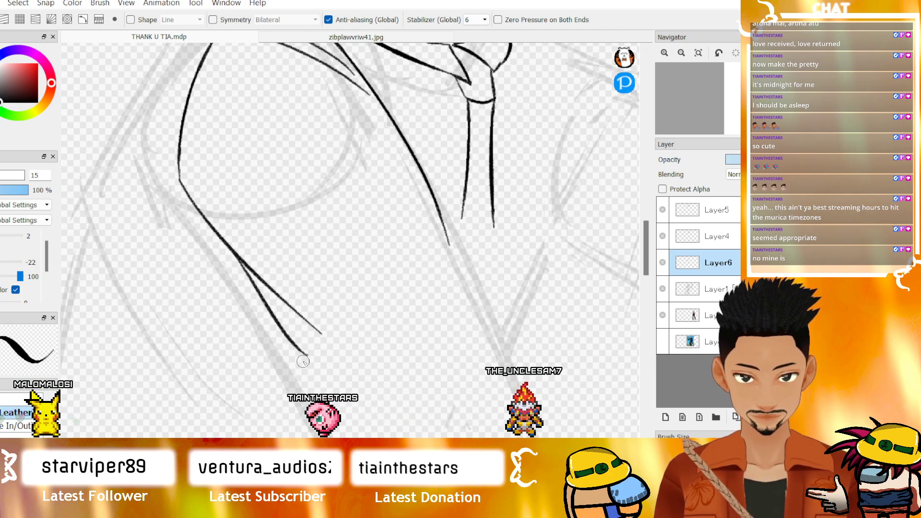
{"action": "left_click_drag", "start_coordinate": [307, 355], "coordinate": [482, 263]}
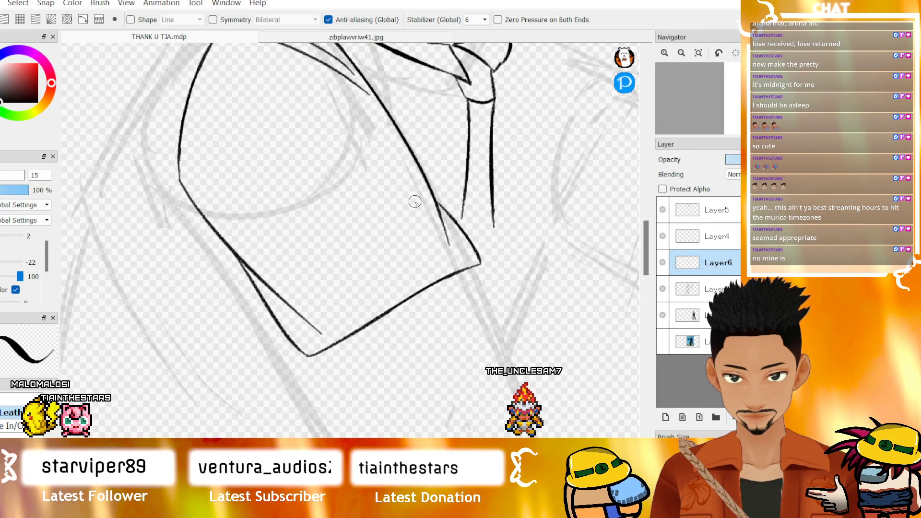
- Erase the leftover line ends overlapping both sides of the sleeve opening, and return to the brush
{"action": "key", "text": "e"}
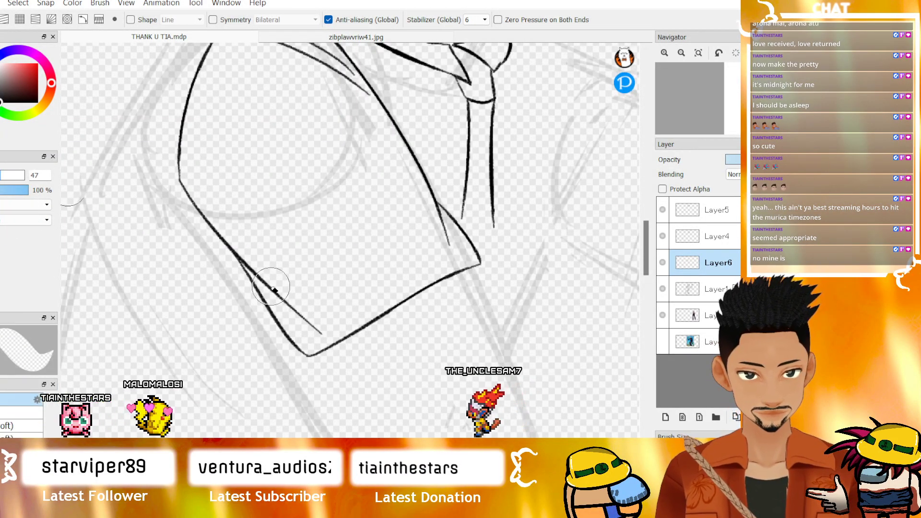
{"action": "left_click_drag", "start_coordinate": [326, 327], "coordinate": [263, 273]}
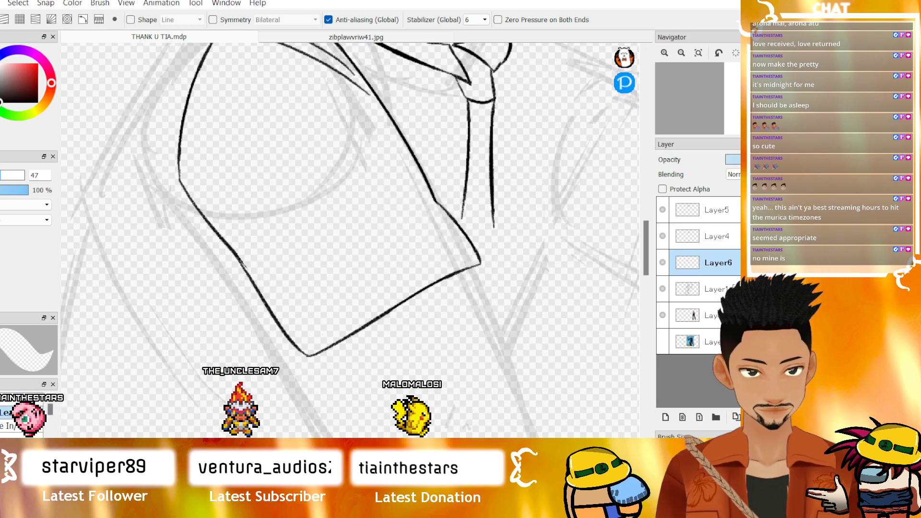
{"action": "key", "text": "b"}
{"action": "left_click_drag", "start_coordinate": [304, 96], "coordinate": [96, 336]}
{"action": "left_click_drag", "start_coordinate": [336, 216], "coordinate": [431, 62]}
{"action": "key", "text": "ctrl+Tab"}
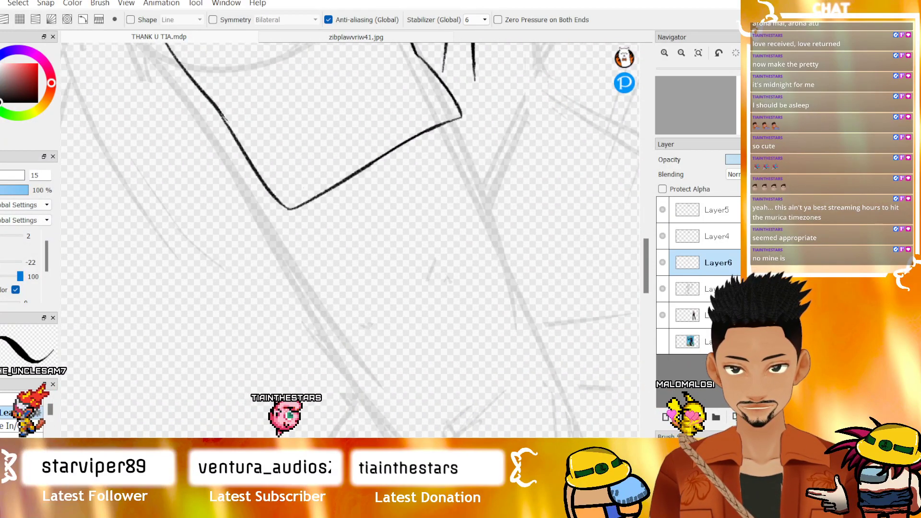
- Ink a thin broken line parallel to the near sleeve's hem and light fold lines inside the outer shoulder
{"action": "left_click_drag", "start_coordinate": [548, 262], "coordinate": [475, 308]}
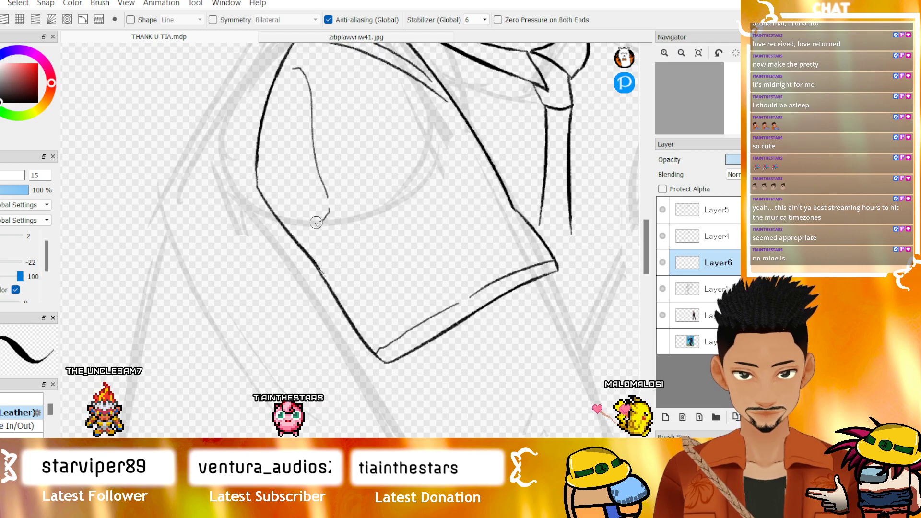
{"action": "key", "text": "ctrl+z"}
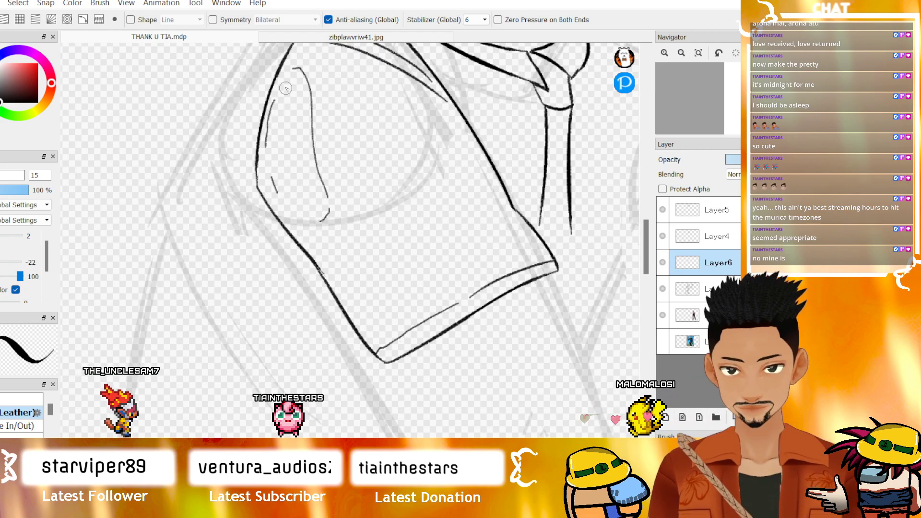
{"action": "left_click_drag", "start_coordinate": [278, 92], "coordinate": [273, 148]}
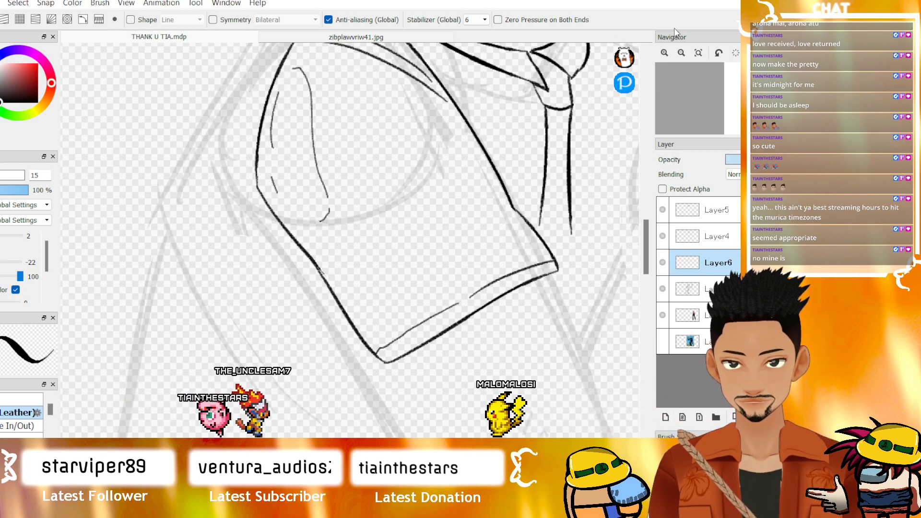
{"action": "left_click", "coordinate": [681, 53]}
{"action": "left_click", "coordinate": [681, 52]}
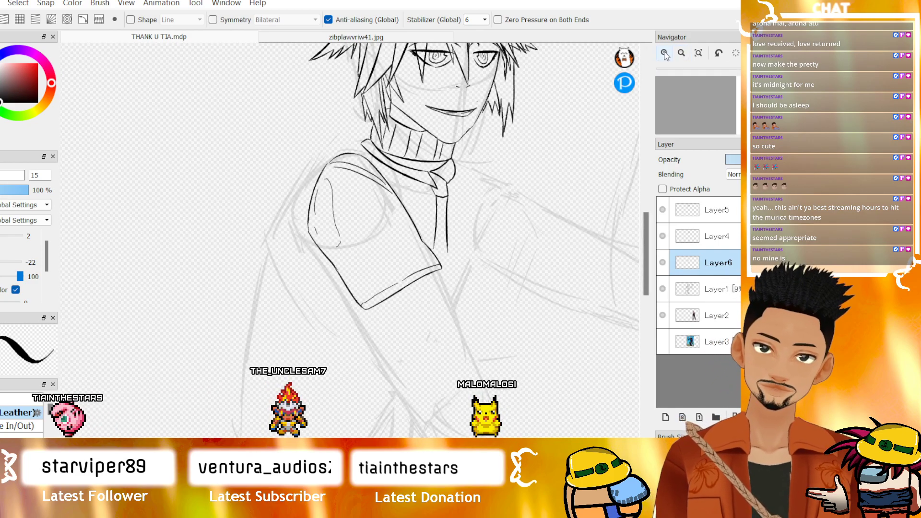
{"action": "left_click", "coordinate": [664, 52]}
{"action": "left_click", "coordinate": [664, 53]}
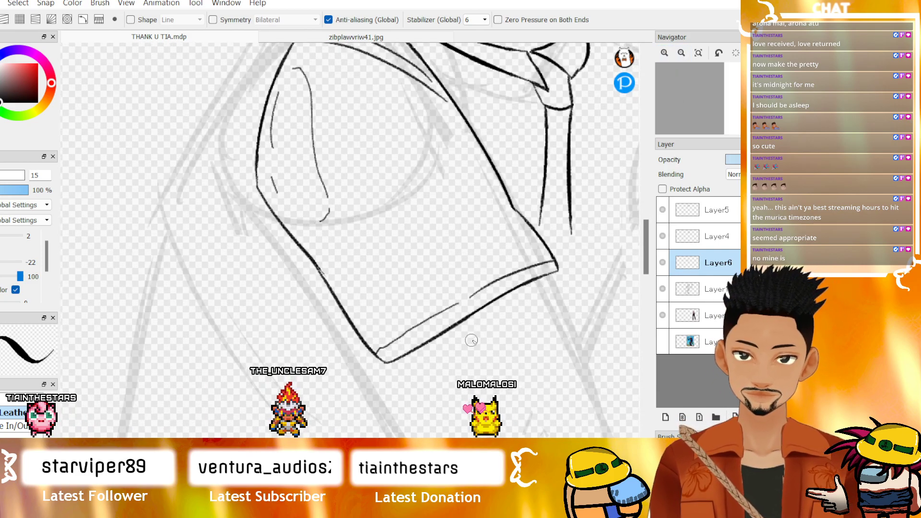
- Ink shirt-front lines from under the collar down to the near sleeve's chest edge, redrawing the stroke as needed
{"action": "left_click_drag", "start_coordinate": [426, 440], "coordinate": [443, 440]}
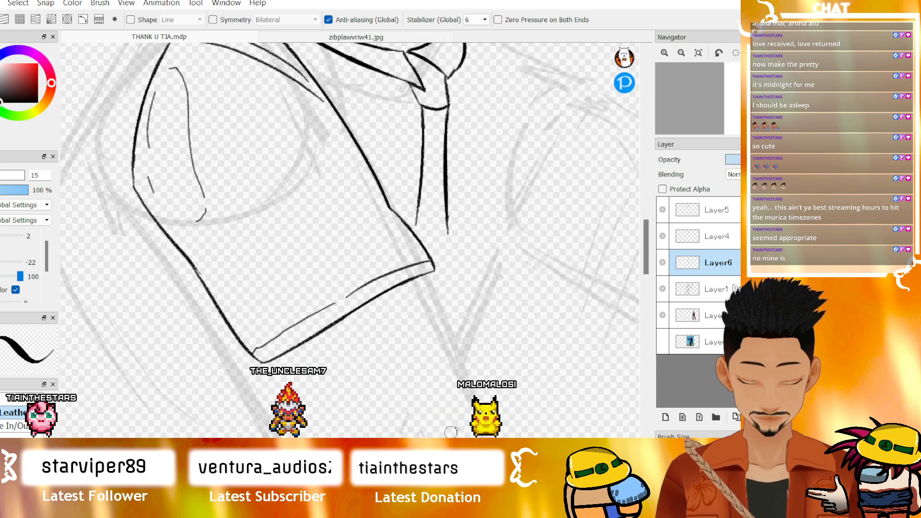
{"action": "scroll", "coordinate": [359, 128], "scroll_direction": "up", "scroll_amount": 3}
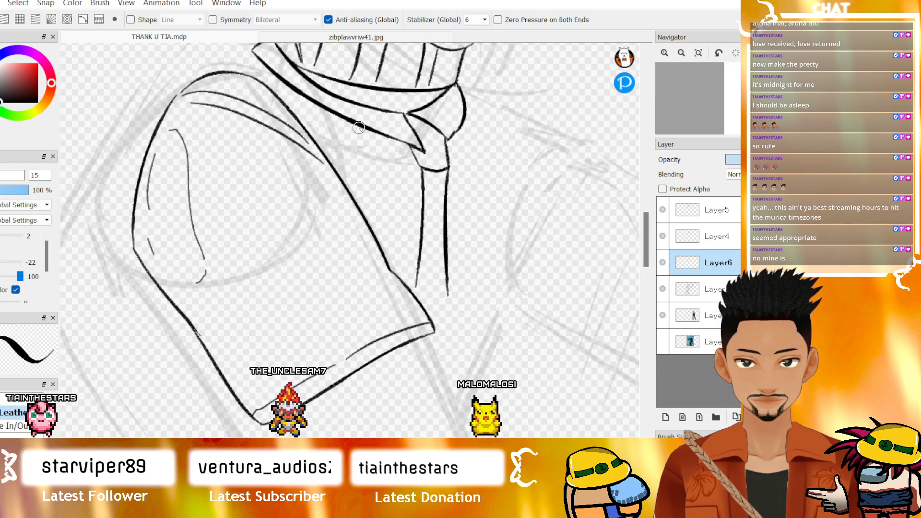
{"action": "left_click_drag", "start_coordinate": [378, 132], "coordinate": [422, 150]}
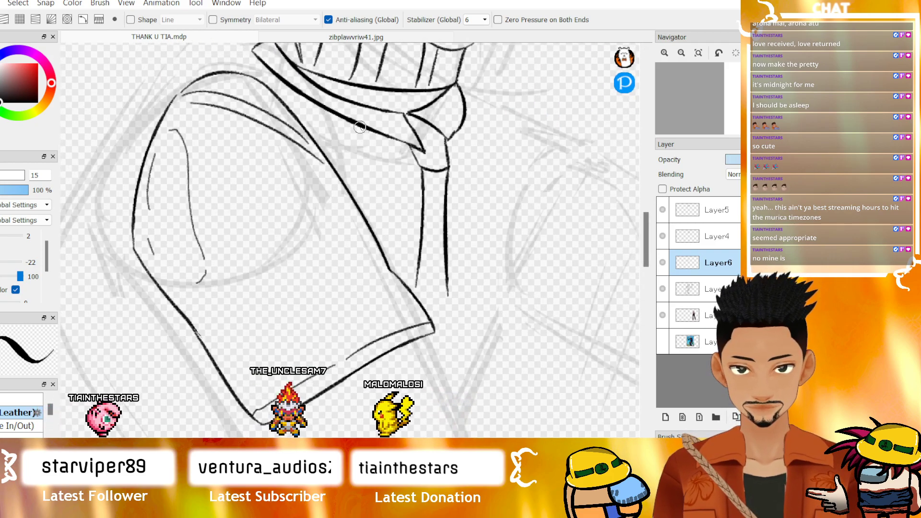
{"action": "left_click_drag", "start_coordinate": [361, 128], "coordinate": [395, 205]}
{"action": "key", "text": "ctrl+z"}
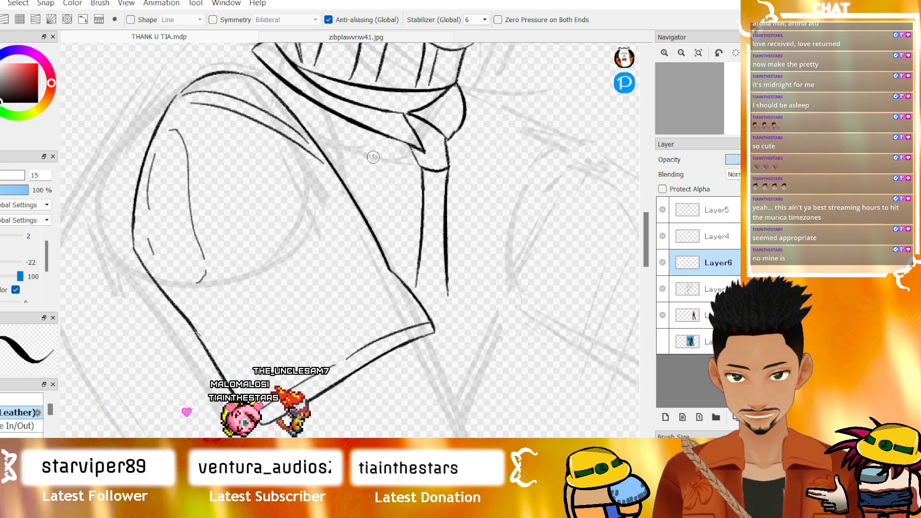
{"action": "left_click_drag", "start_coordinate": [361, 126], "coordinate": [413, 275]}
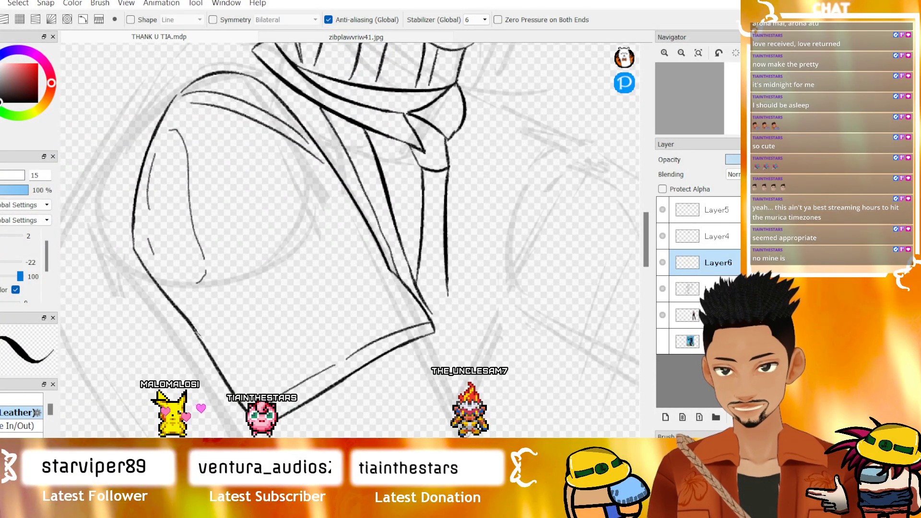
- Check the shirt front in the reference picture, and re-ink the near sleeve's chest edge from the top of the shoulder downward
{"action": "left_click_drag", "start_coordinate": [571, 158], "coordinate": [115, 324]}
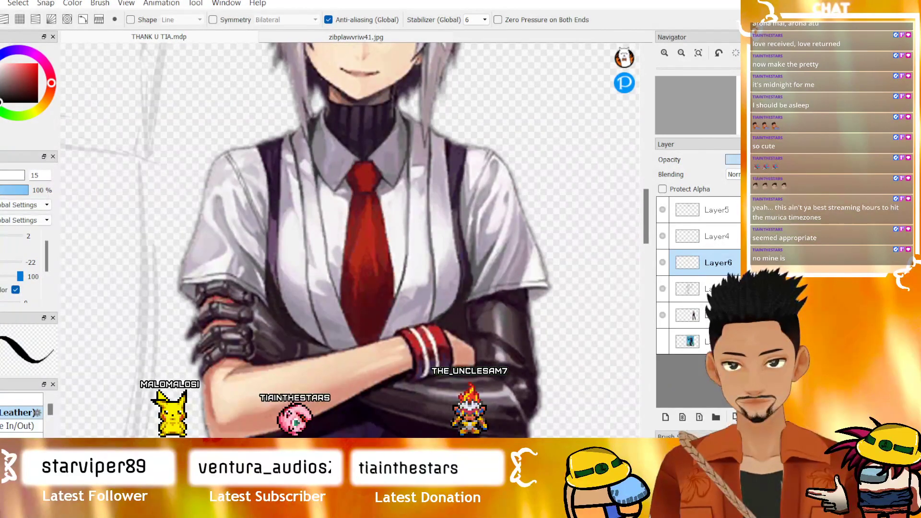
{"action": "mouse_move", "coordinate": [113, 149]}
{"action": "left_mouse_down"}
{"action": "mouse_move", "coordinate": [110, 161]}
{"action": "mouse_move", "coordinate": [589, 331]}
{"action": "left_mouse_up"}
{"action": "left_click_drag", "start_coordinate": [96, 331], "coordinate": [598, 182]}
{"action": "left_click_drag", "start_coordinate": [263, 319], "coordinate": [301, 261]}
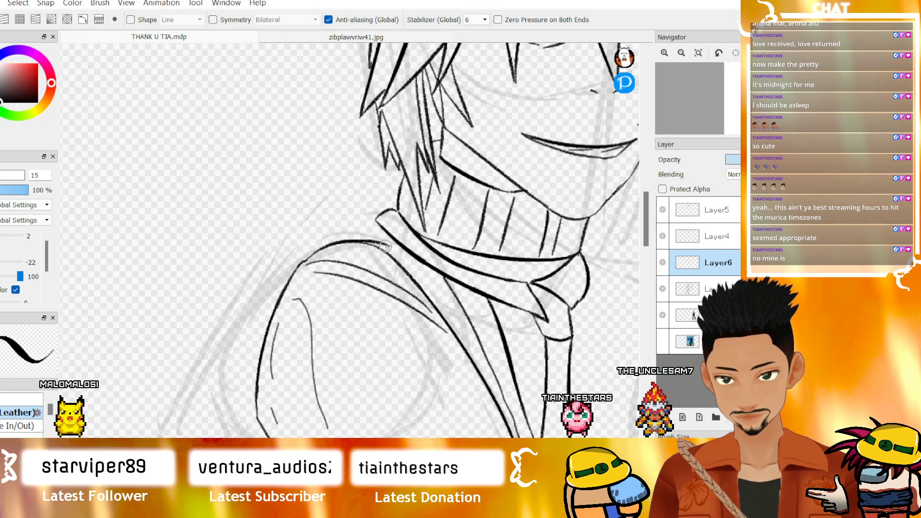
{"action": "key", "text": "ctrl+z"}
{"action": "left_click_drag", "start_coordinate": [389, 248], "coordinate": [476, 356]}
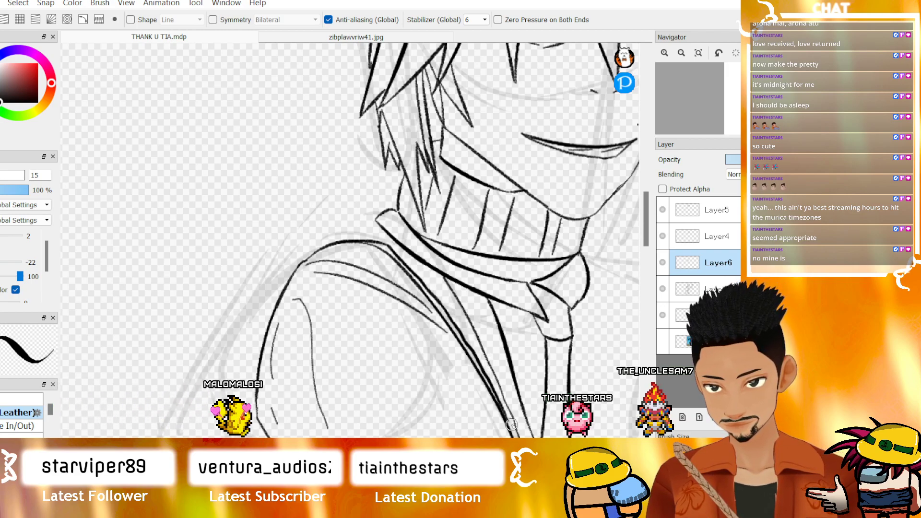
{"action": "left_click_drag", "start_coordinate": [356, 322], "coordinate": [218, 322]}
{"action": "key", "text": "e"}
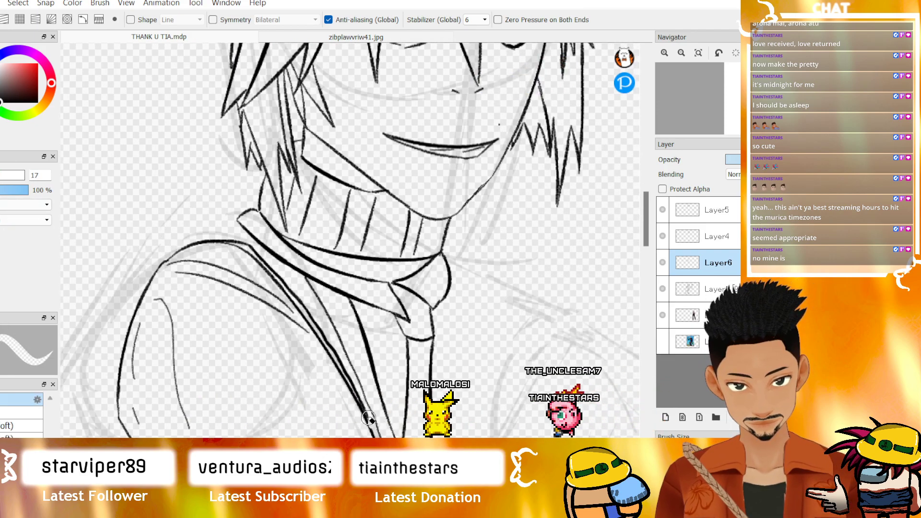
{"action": "left_click_drag", "start_coordinate": [362, 402], "coordinate": [242, 402]}
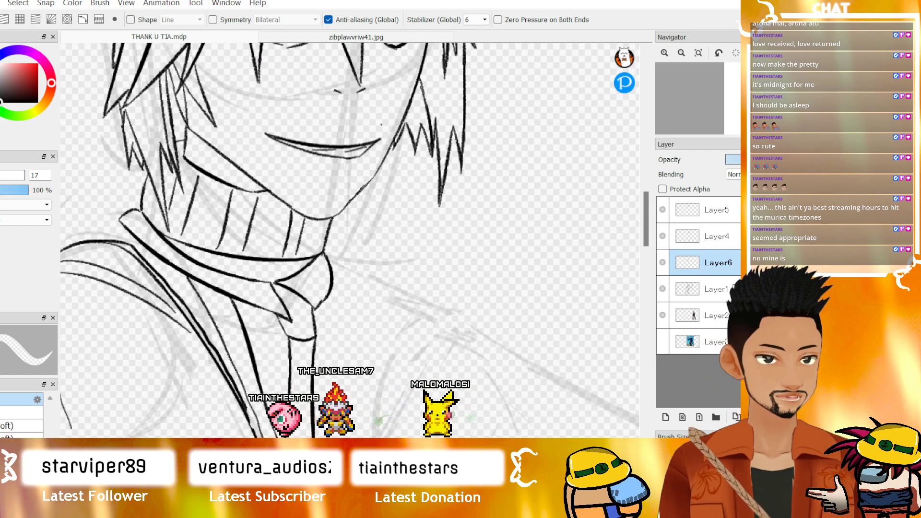
{"action": "key", "text": "b"}
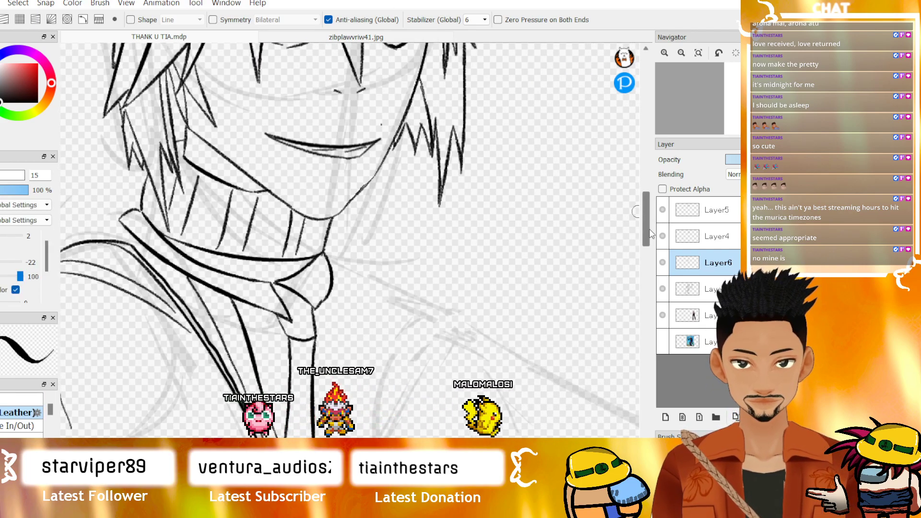
- Ink a long line from the collar along the tie's far side, down toward the near sleeve's corner
{"action": "scroll", "coordinate": [624, 220], "scroll_direction": "down", "scroll_amount": 5}
{"action": "left_click_drag", "start_coordinate": [320, 177], "coordinate": [331, 274]}
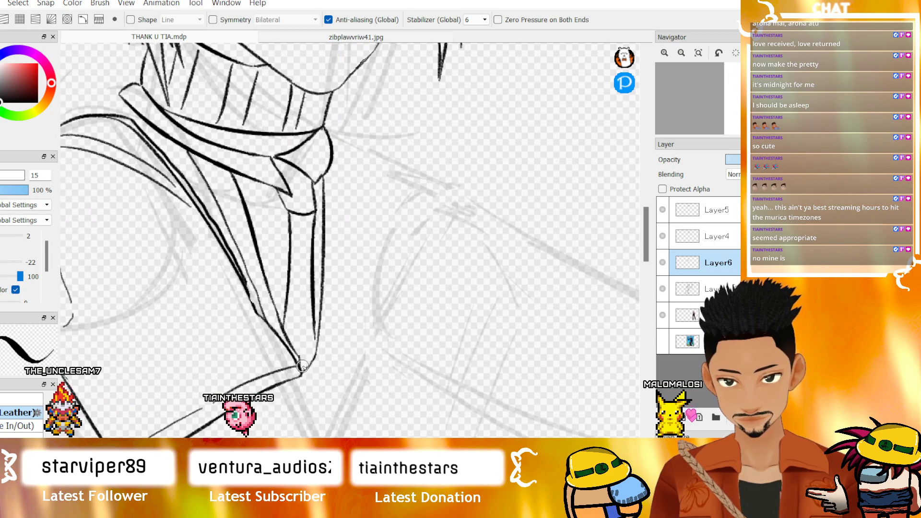
{"action": "left_click_drag", "start_coordinate": [313, 342], "coordinate": [315, 356]}
{"action": "key", "text": "ctrl+z"}
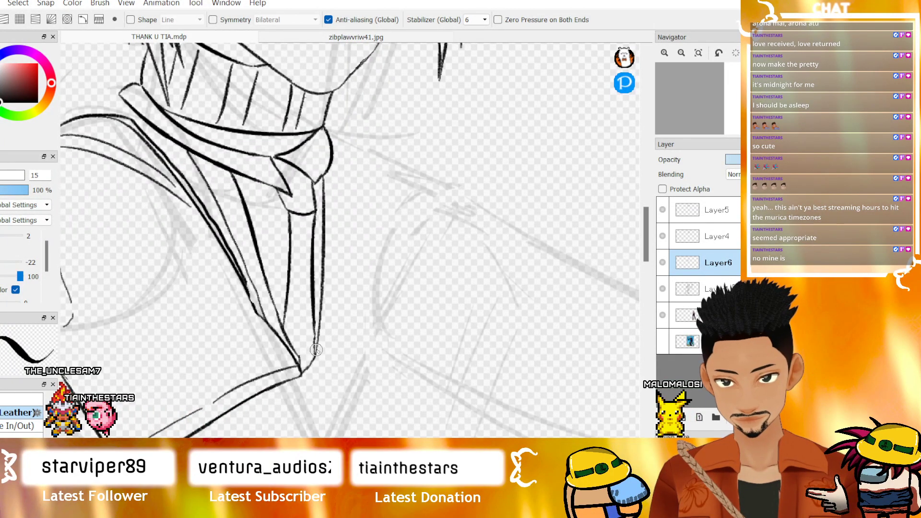
- Ink the far shirt-front curve from the collar wing down to a pointed end below the near sleeve's corner, redrawing strokes as needed
{"action": "mouse_move", "coordinate": [331, 136]}
{"action": "left_mouse_down"}
{"action": "mouse_move", "coordinate": [352, 192]}
{"action": "mouse_move", "coordinate": [370, 312]}
{"action": "left_mouse_up"}
{"action": "key", "text": "ctrl+z"}
{"action": "left_click_drag", "start_coordinate": [331, 135], "coordinate": [352, 359]}
{"action": "key", "text": "ctrl+z"}
{"action": "left_click_drag", "start_coordinate": [331, 155], "coordinate": [346, 303]}
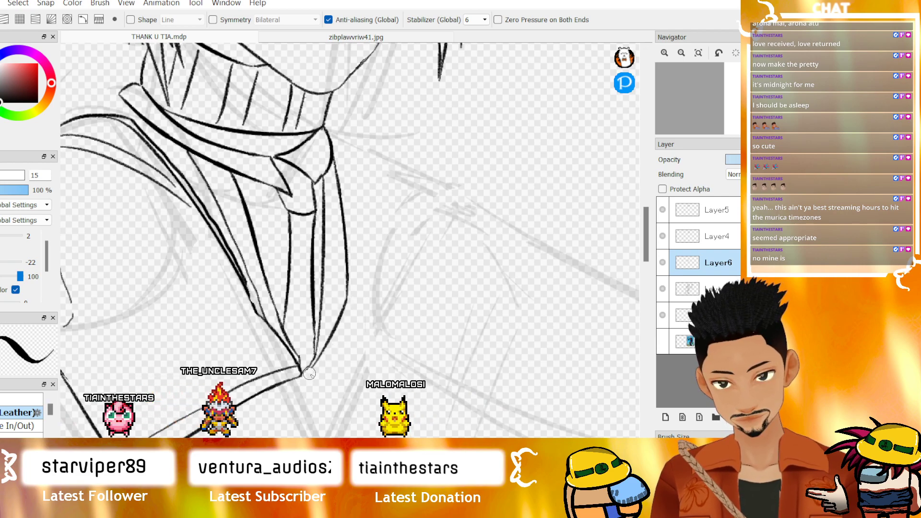
{"action": "scroll", "coordinate": [350, 240], "scroll_direction": "up", "scroll_amount": 5}
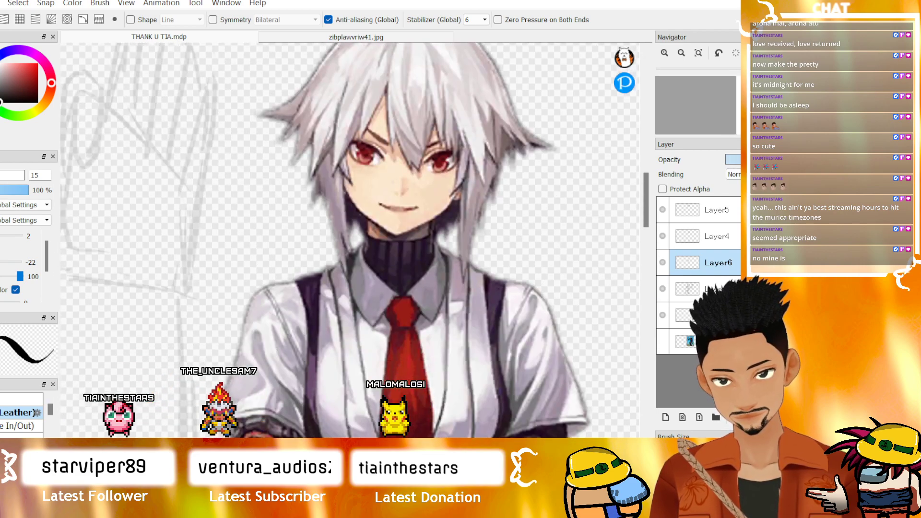
{"action": "scroll", "coordinate": [350, 240], "scroll_direction": "down", "scroll_amount": 6}
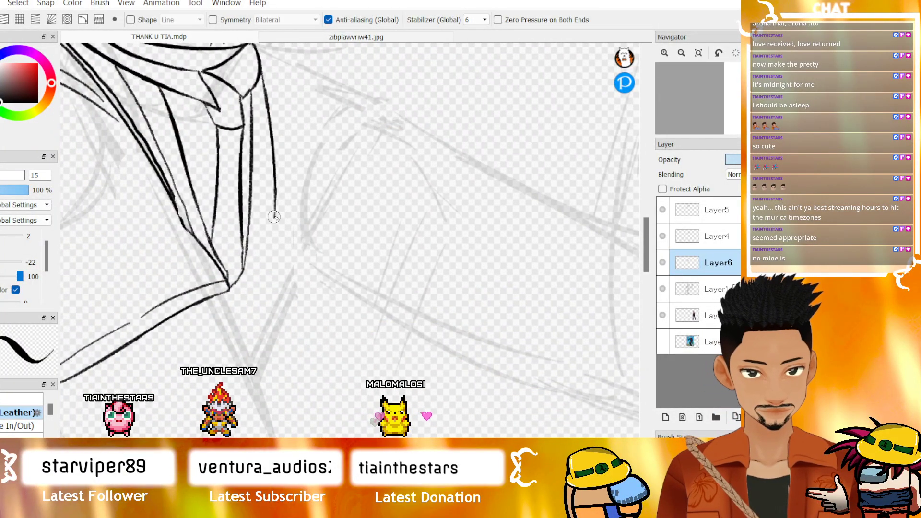
{"action": "left_click_drag", "start_coordinate": [274, 214], "coordinate": [255, 301]}
{"action": "key", "text": "ctrl+z"}
{"action": "mouse_move", "coordinate": [275, 214]}
{"action": "left_mouse_down"}
{"action": "mouse_move", "coordinate": [254, 300]}
{"action": "mouse_move", "coordinate": [233, 315]}
{"action": "mouse_move", "coordinate": [231, 305]}
{"action": "mouse_move", "coordinate": [233, 315]}
{"action": "left_mouse_up"}
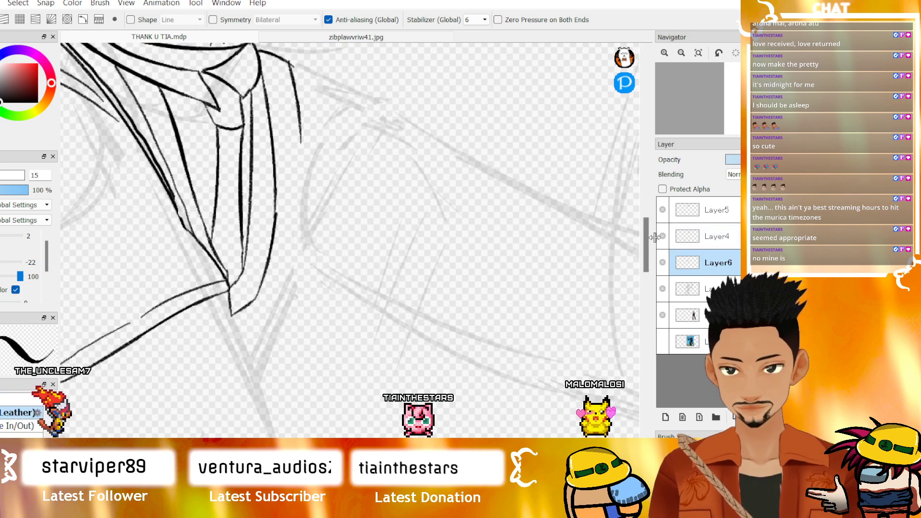
- Redraw the far chest edge from the end of the short shoulder line, curving inward toward the waist
{"action": "scroll", "coordinate": [643, 235], "scroll_direction": "up", "scroll_amount": 3}
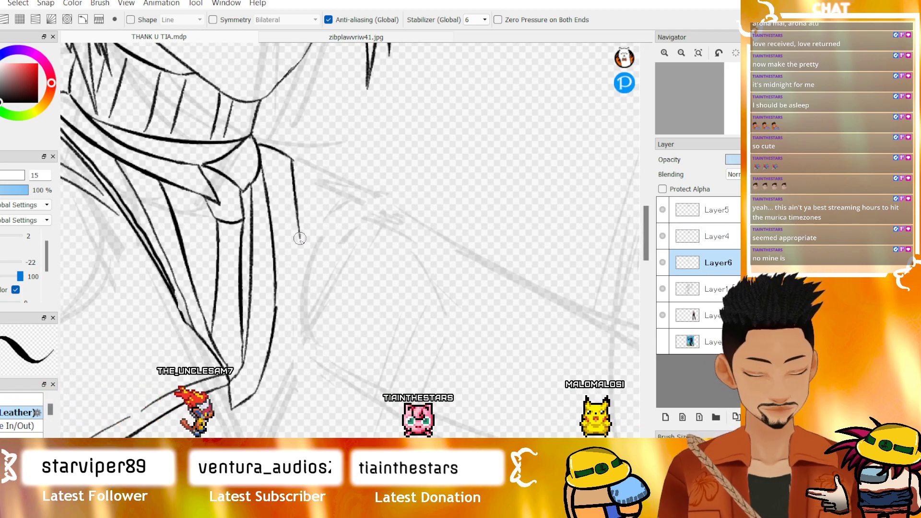
{"action": "key", "text": "ctrl+z"}
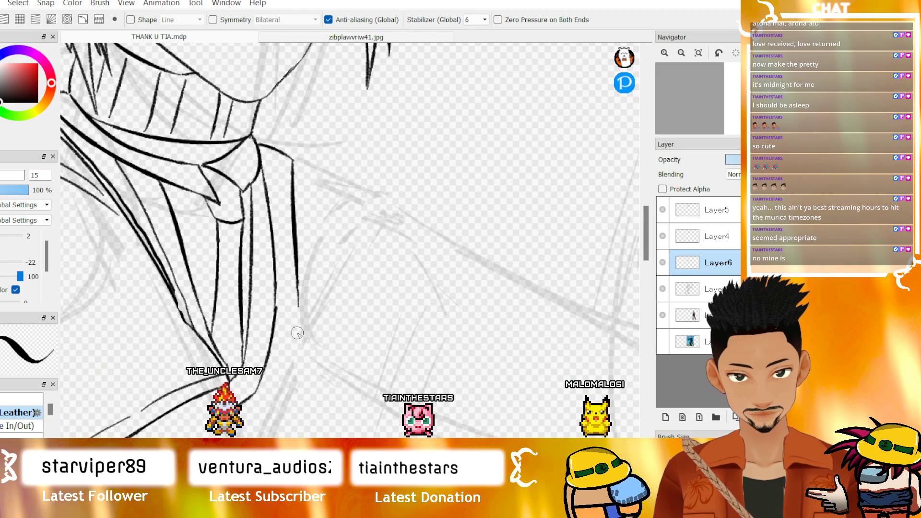
{"action": "mouse_move", "coordinate": [297, 301]}
{"action": "left_mouse_down"}
{"action": "mouse_move", "coordinate": [293, 381]}
{"action": "mouse_move", "coordinate": [277, 436]}
{"action": "left_mouse_up"}
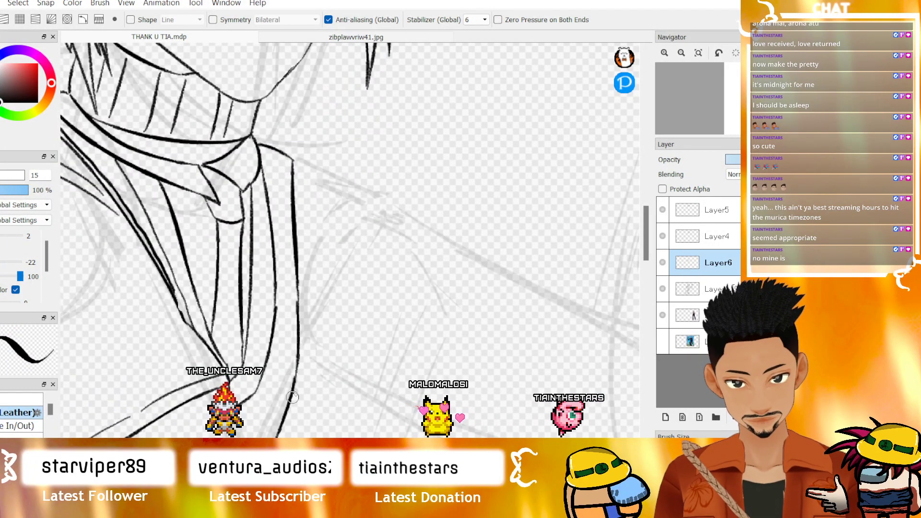
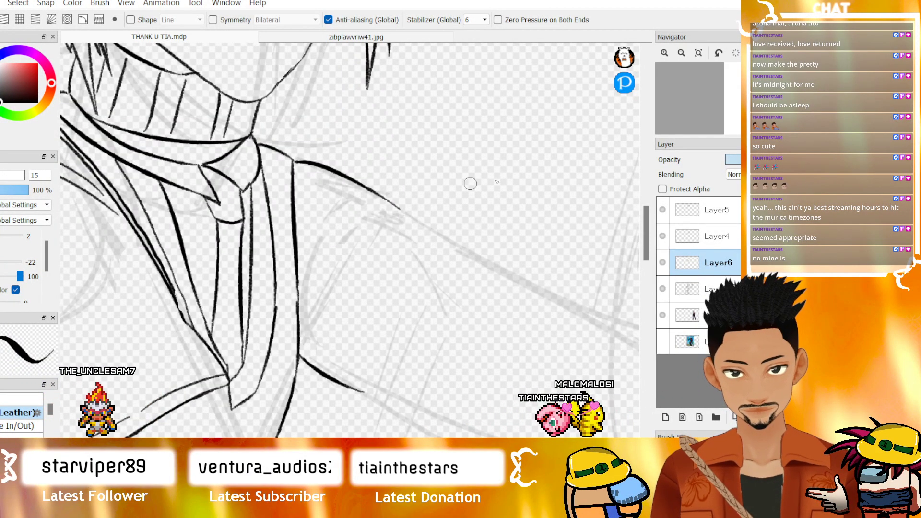
- Ink light fold lines inside the far shoulder, and extend the far sleeve's upper edge outward to a down-curved end
{"action": "left_click_drag", "start_coordinate": [445, 188], "coordinate": [530, 113]}
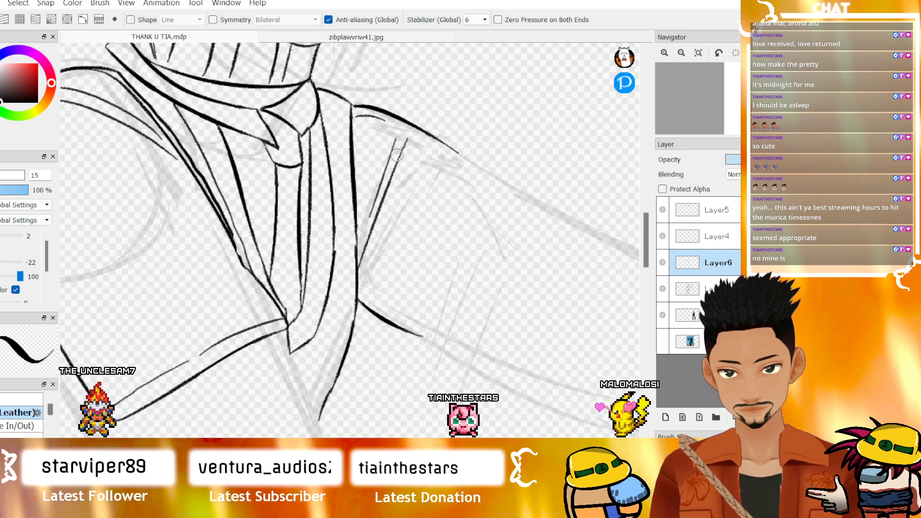
{"action": "scroll", "coordinate": [349, 240], "scroll_direction": "right", "scroll_amount": 5}
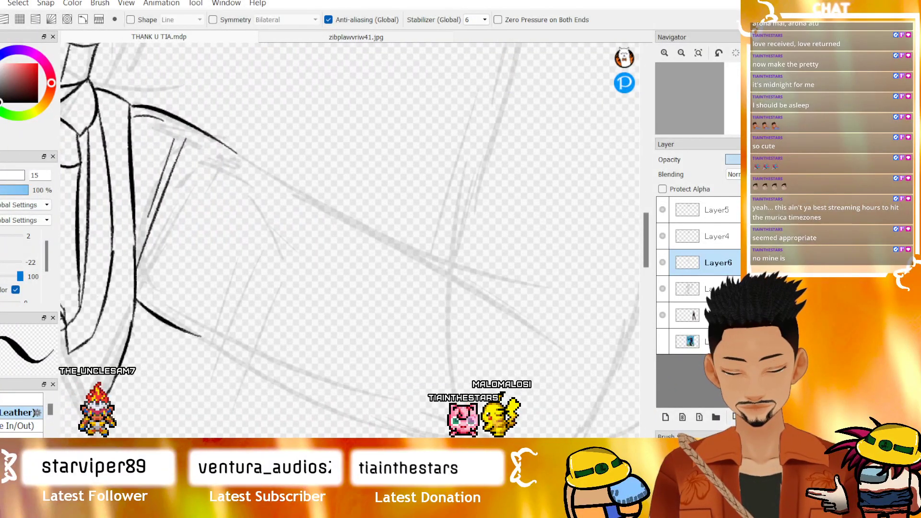
{"action": "left_click_drag", "start_coordinate": [293, 248], "coordinate": [287, 249]}
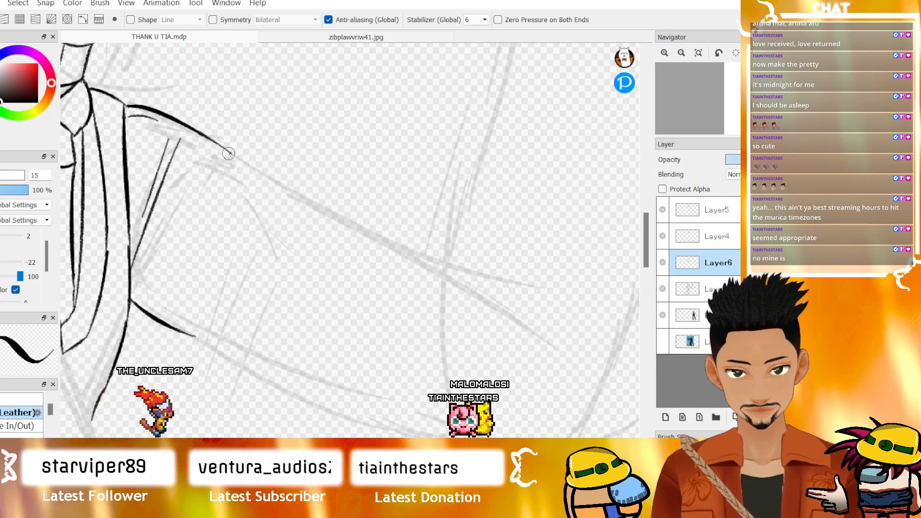
{"action": "left_click_drag", "start_coordinate": [228, 154], "coordinate": [323, 202]}
{"action": "key", "text": "ctrl+z"}
{"action": "left_click_drag", "start_coordinate": [229, 150], "coordinate": [333, 204]}
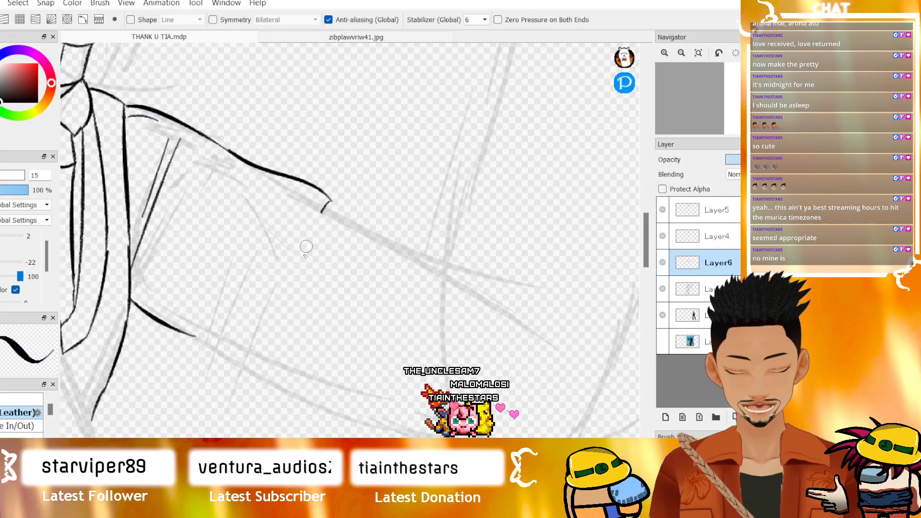
- Ink the far sleeve's curved hem from the tip of its upper edge, and extend the lower edge to meet it
{"action": "key", "text": "ctrl+z"}
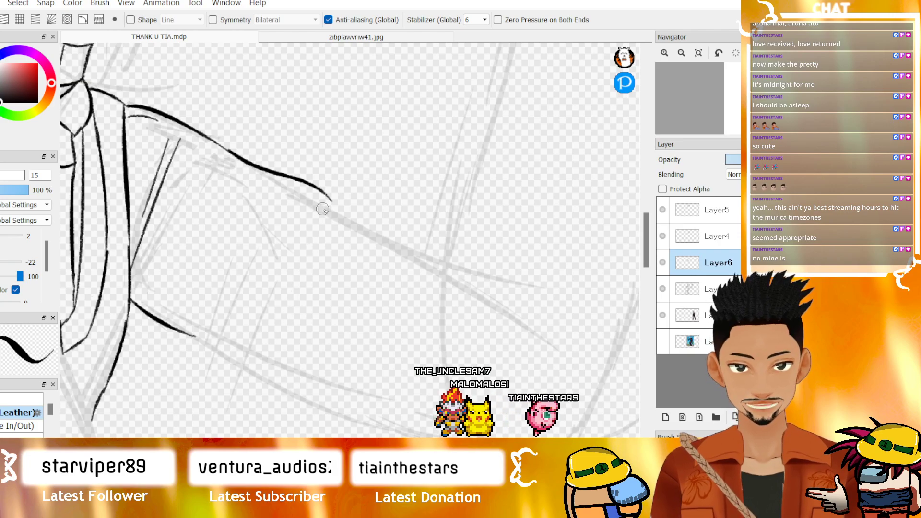
{"action": "left_click_drag", "start_coordinate": [332, 202], "coordinate": [264, 383]}
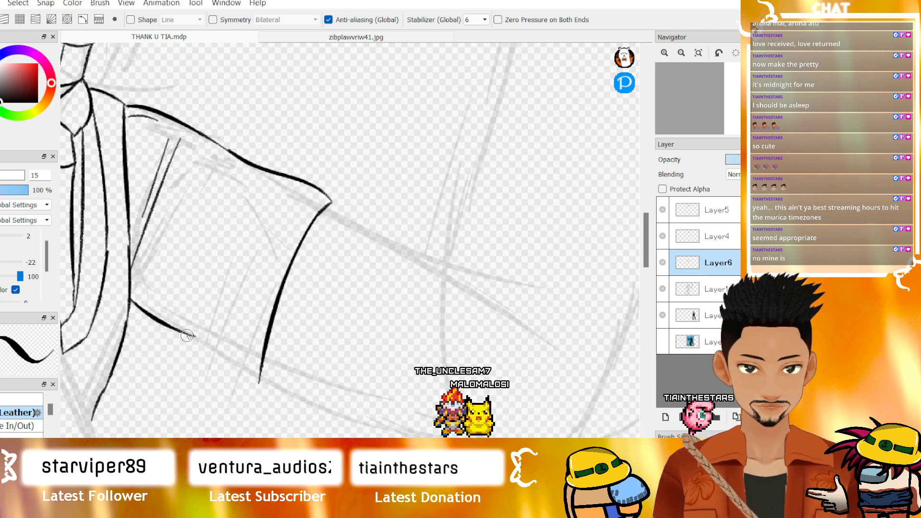
{"action": "left_click_drag", "start_coordinate": [234, 367], "coordinate": [248, 377]}
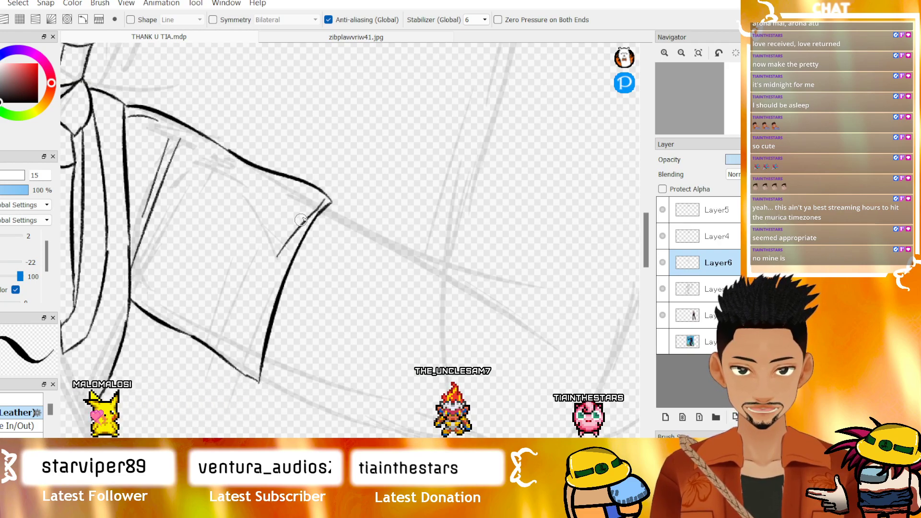
- Ink a thin broken line parallel to the far sleeve's hem, just inside the opening, redrawing the first stroke
{"action": "key", "text": "ctrl+z"}
{"action": "mouse_move", "coordinate": [327, 197]}
{"action": "left_mouse_down"}
{"action": "mouse_move", "coordinate": [264, 314]}
{"action": "mouse_move", "coordinate": [258, 365]}
{"action": "left_mouse_up"}
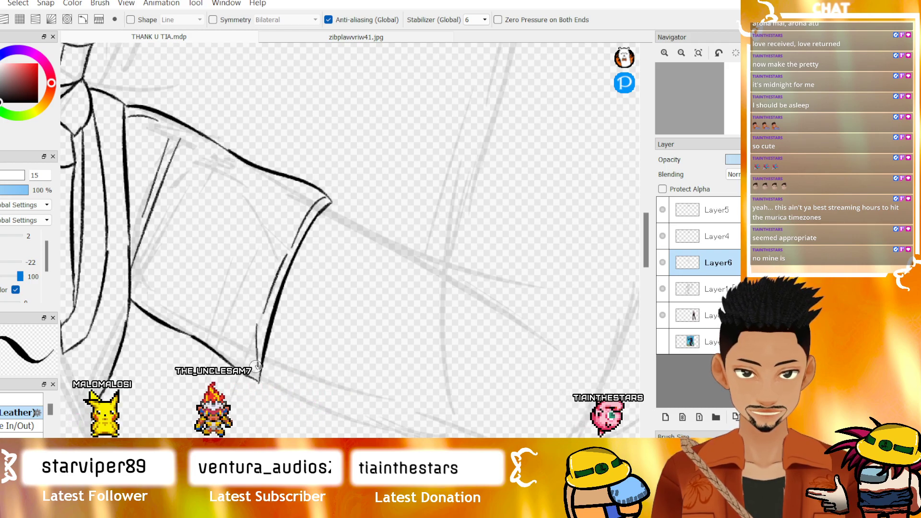
{"action": "left_click_drag", "start_coordinate": [260, 322], "coordinate": [254, 373]}
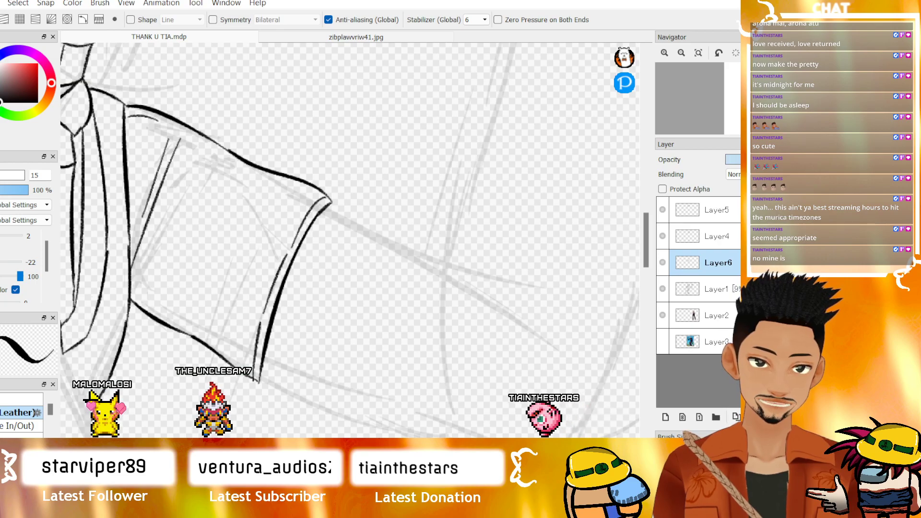
- Compare the inked head, torso and sleeves as a whole with the remaining sketch and the reference picture
{"action": "scroll", "coordinate": [349, 240], "scroll_direction": "left", "scroll_amount": 3}
{"action": "scroll", "coordinate": [349, 240], "scroll_direction": "left", "scroll_amount": 3}
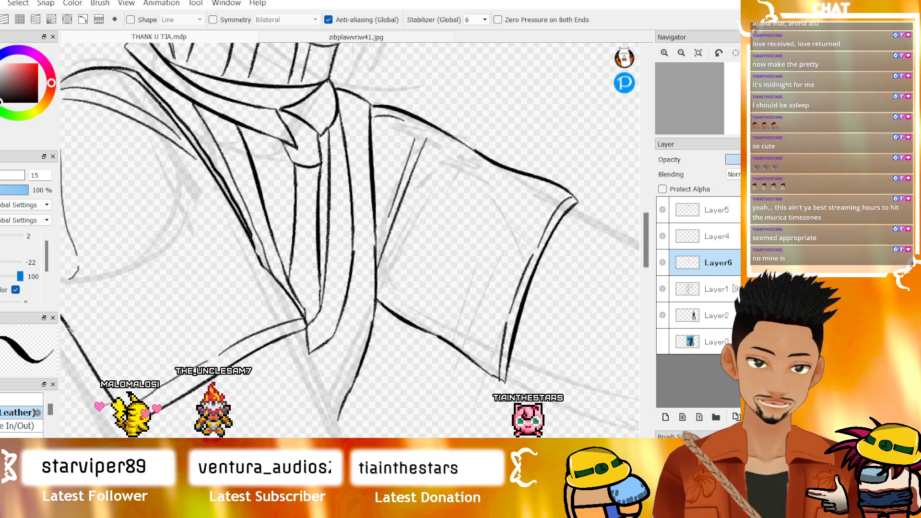
{"action": "left_click", "coordinate": [681, 53]}
{"action": "left_click", "coordinate": [681, 53]}
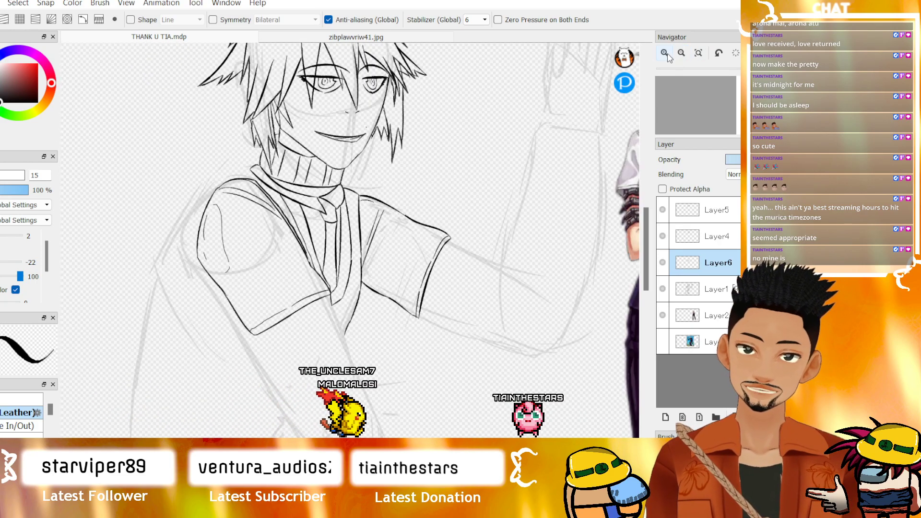
{"action": "left_click", "coordinate": [665, 54]}
{"action": "left_click", "coordinate": [665, 54]}
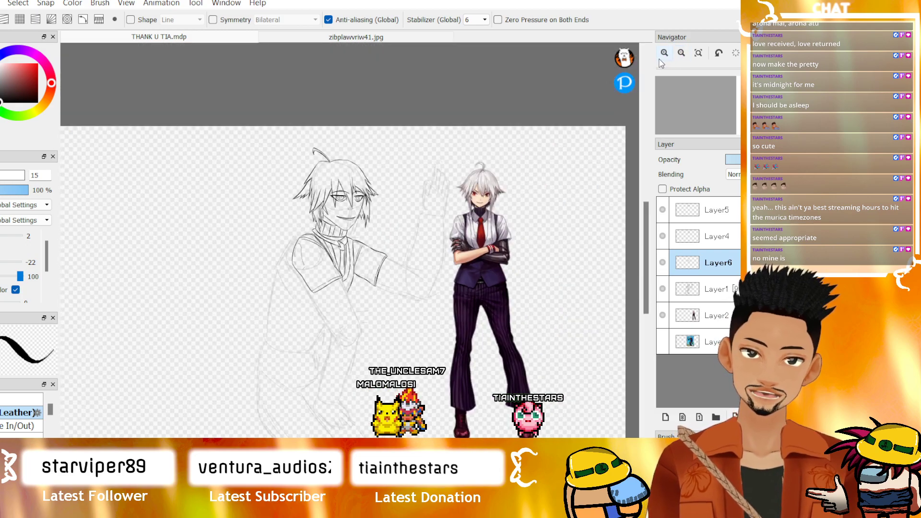
{"action": "left_click", "coordinate": [661, 56]}
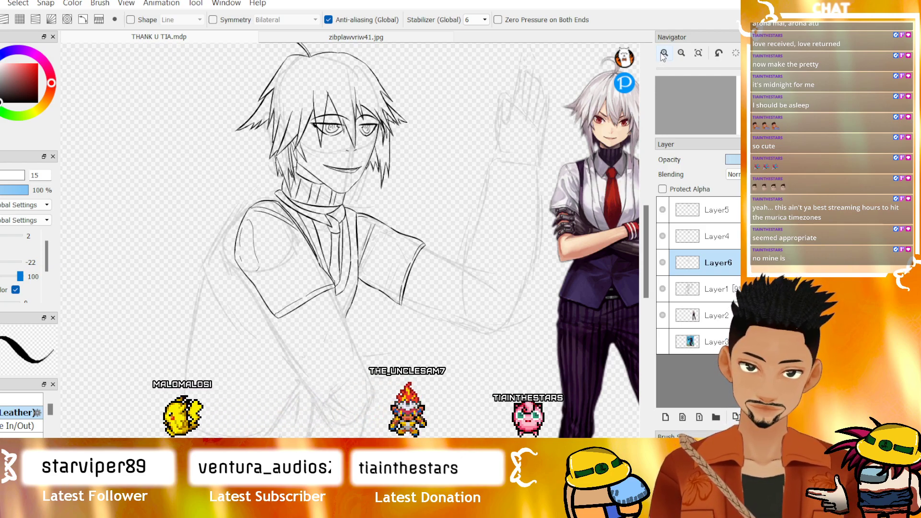
{"action": "left_click", "coordinate": [663, 53]}
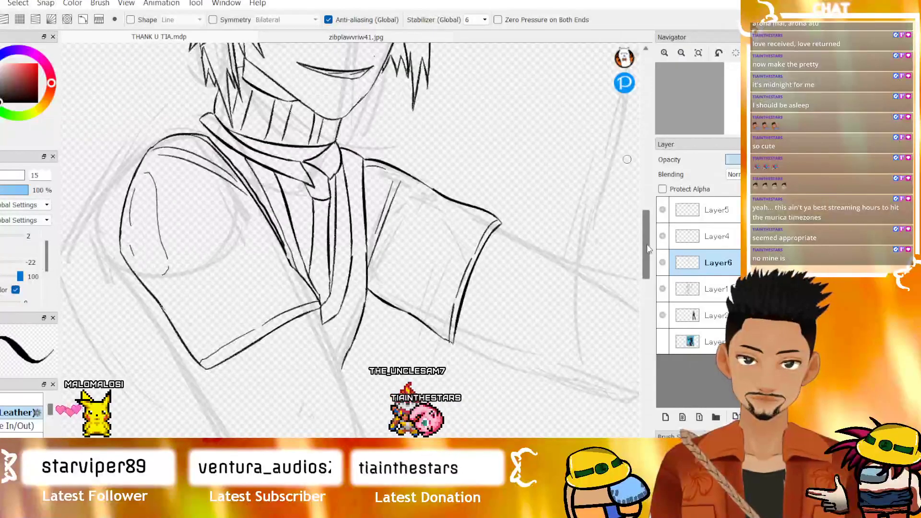
- Ink the near arm's two long edges from the sleeve hem down toward the elbow, following the sketch
{"action": "left_click", "coordinate": [664, 53]}
{"action": "left_click_drag", "start_coordinate": [497, 187], "coordinate": [610, 186]}
{"action": "left_click", "coordinate": [680, 52]}
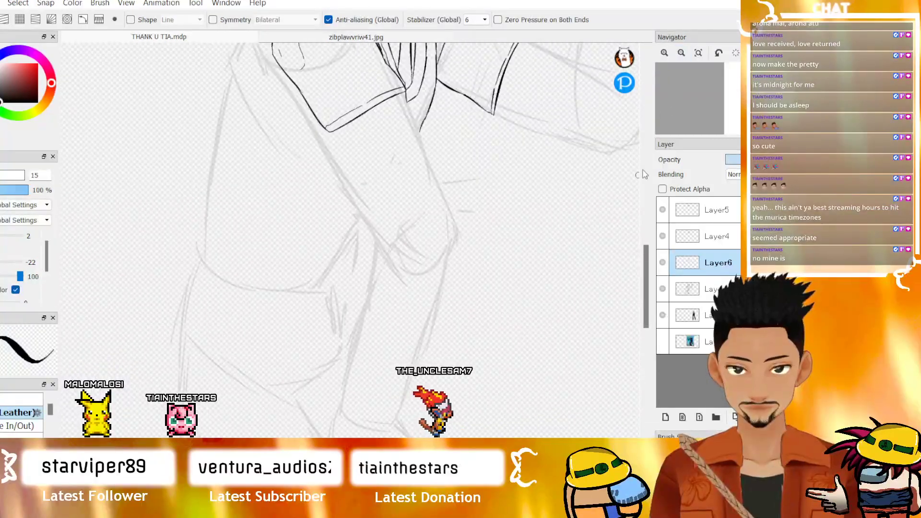
{"action": "left_click_drag", "start_coordinate": [645, 272], "coordinate": [644, 259]}
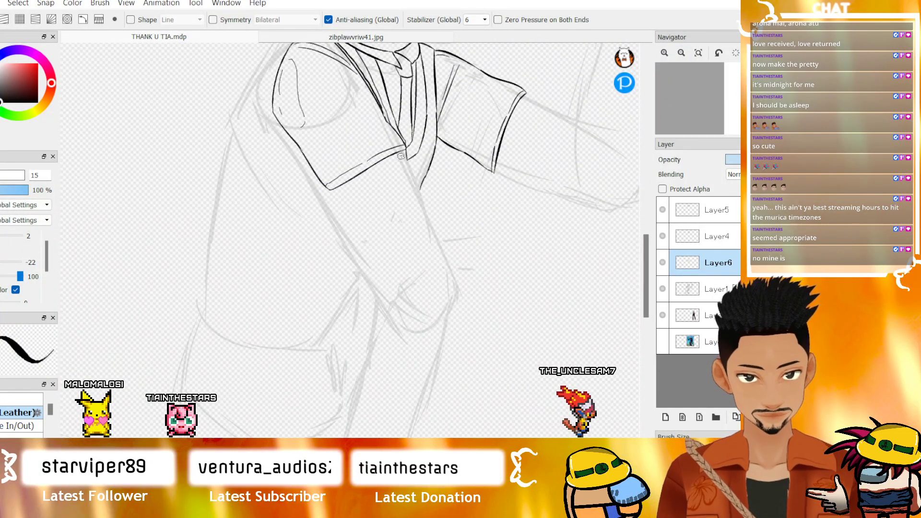
{"action": "key", "text": "ctrl+z"}
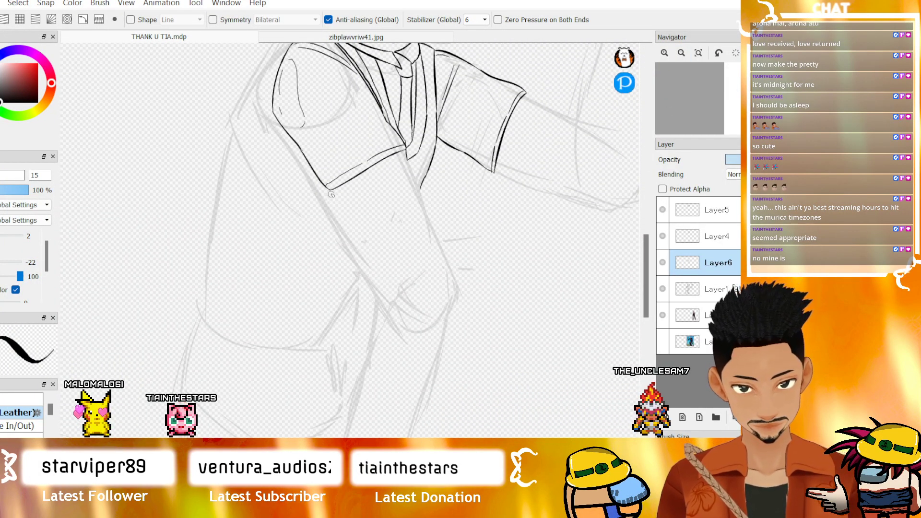
{"action": "left_click_drag", "start_coordinate": [330, 190], "coordinate": [393, 314]}
{"action": "left_click_drag", "start_coordinate": [404, 161], "coordinate": [431, 231]}
{"action": "key", "text": "ctrl+z"}
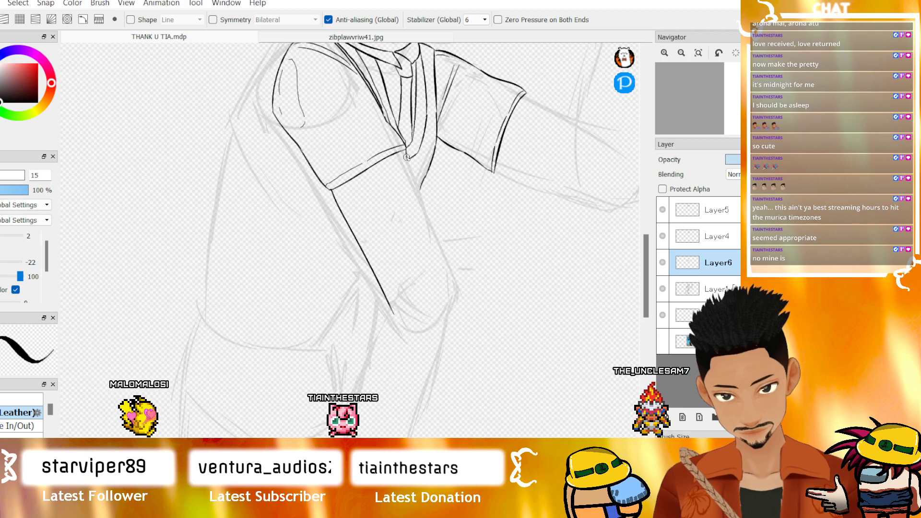
{"action": "left_click_drag", "start_coordinate": [406, 157], "coordinate": [431, 257]}
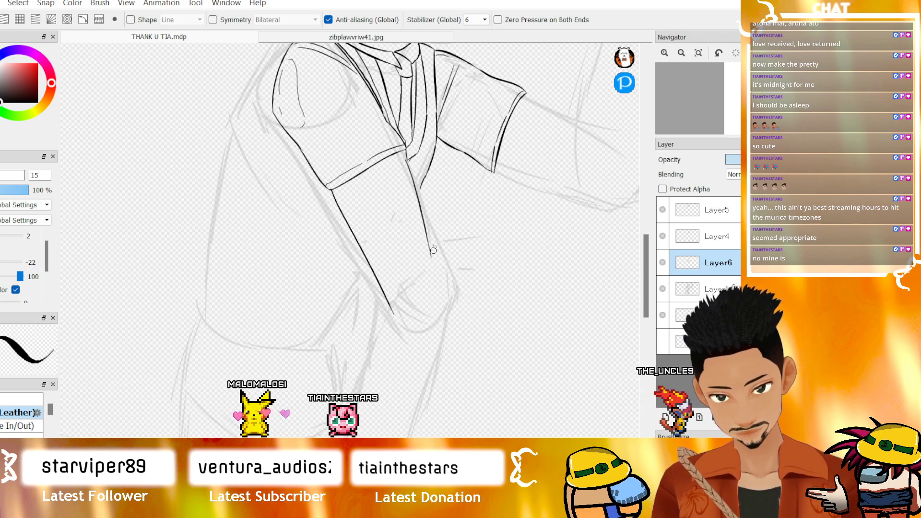
{"action": "left_click_drag", "start_coordinate": [452, 293], "coordinate": [451, 293]}
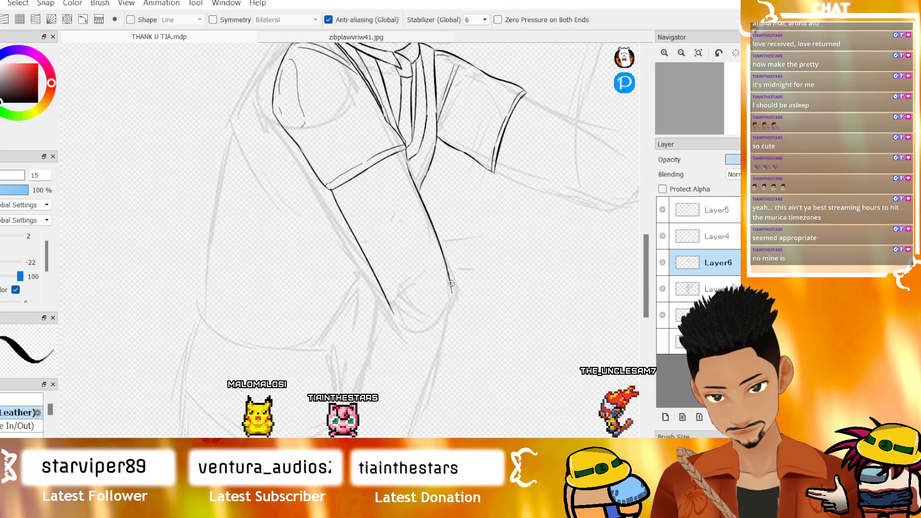
- Erase the tapered end of the near arm's outer edge, redraw it as an angular elbow turning back inward, and add a short crease mark
{"action": "left_click", "coordinate": [664, 53]}
{"action": "left_click", "coordinate": [665, 53]}
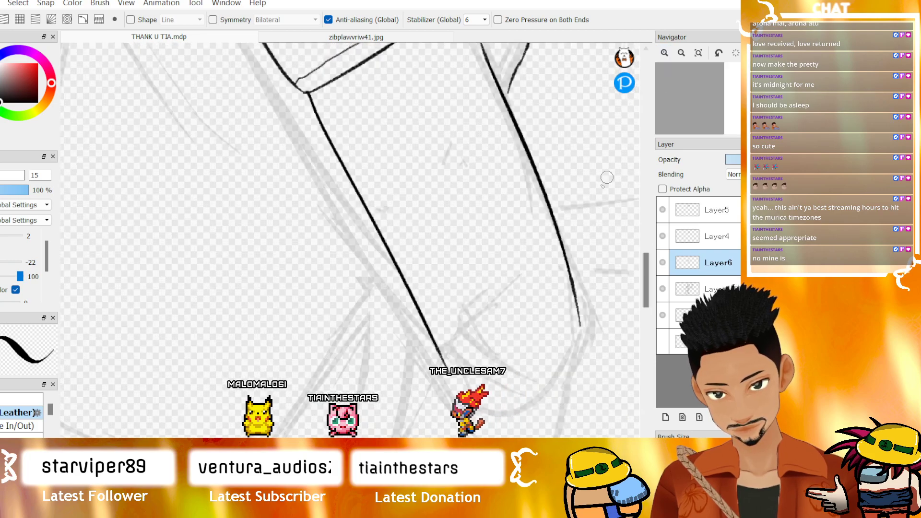
{"action": "key", "text": "e"}
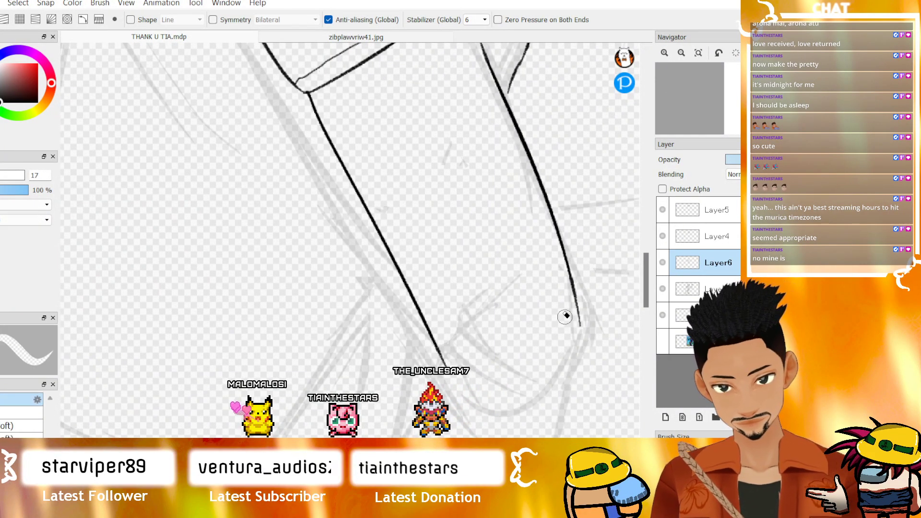
{"action": "left_click_drag", "start_coordinate": [567, 326], "coordinate": [577, 300]}
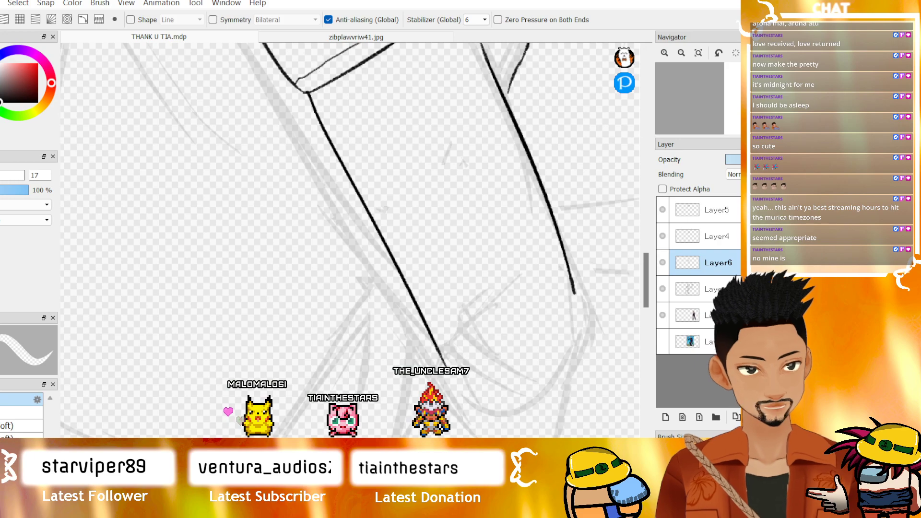
{"action": "key", "text": "b"}
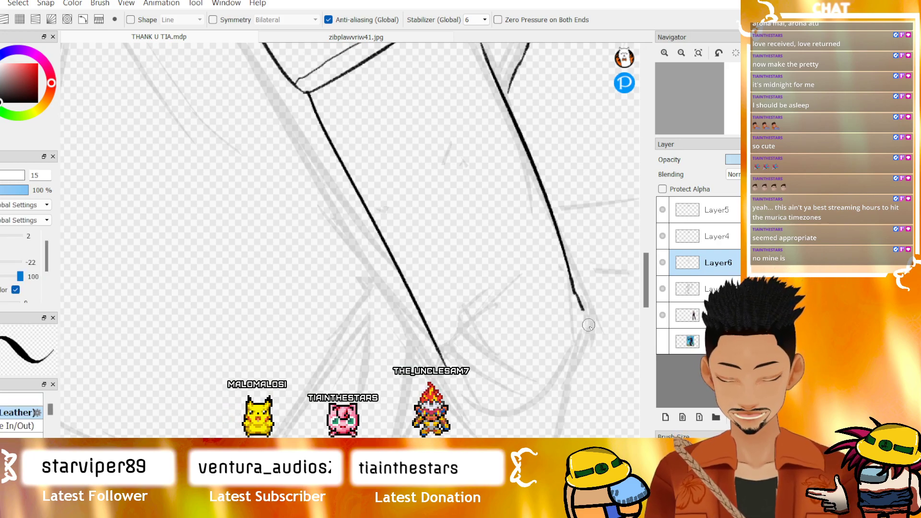
{"action": "key", "text": "ctrl+z"}
{"action": "mouse_move", "coordinate": [573, 290]}
{"action": "left_mouse_down"}
{"action": "mouse_move", "coordinate": [579, 356]}
{"action": "mouse_move", "coordinate": [584, 347]}
{"action": "mouse_move", "coordinate": [564, 396]}
{"action": "left_mouse_up"}
{"action": "left_click_drag", "start_coordinate": [551, 311], "coordinate": [546, 336]}
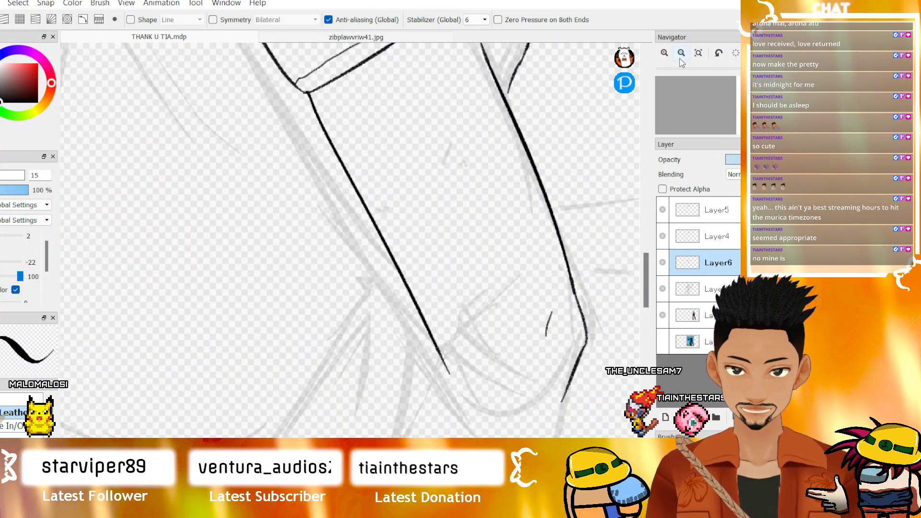
- Ink the torso's back edge from under the near sleeve to the waist, redrawing the lowest part straight down to the hem
{"action": "scroll", "coordinate": [620, 177], "scroll_direction": "down", "scroll_amount": 3}
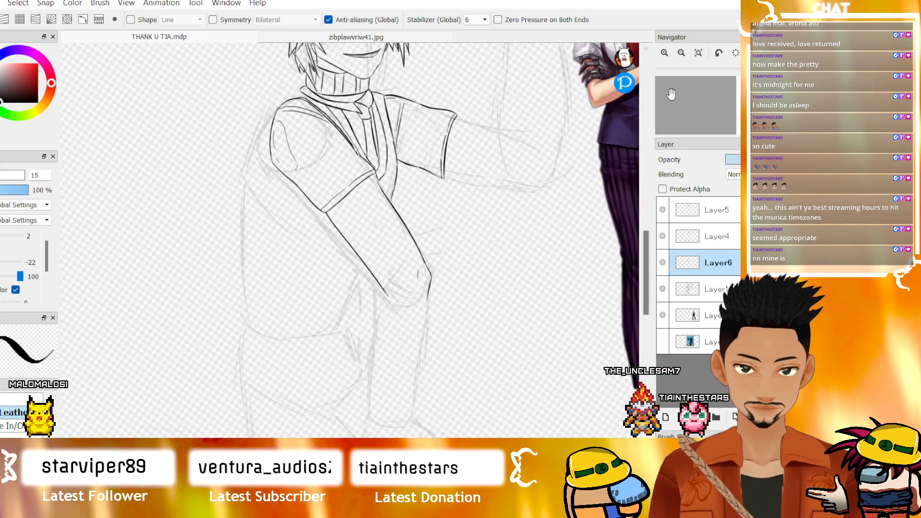
{"action": "left_click", "coordinate": [665, 54]}
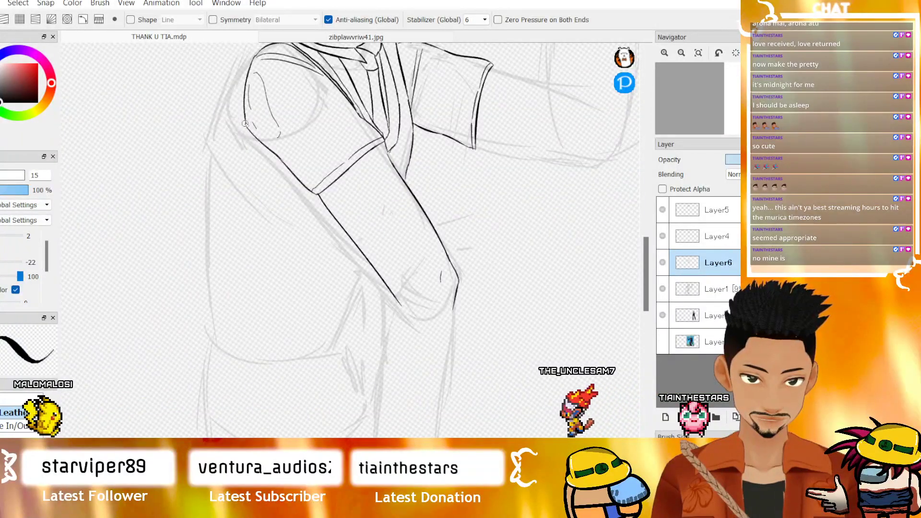
{"action": "left_click_drag", "start_coordinate": [245, 124], "coordinate": [278, 298]}
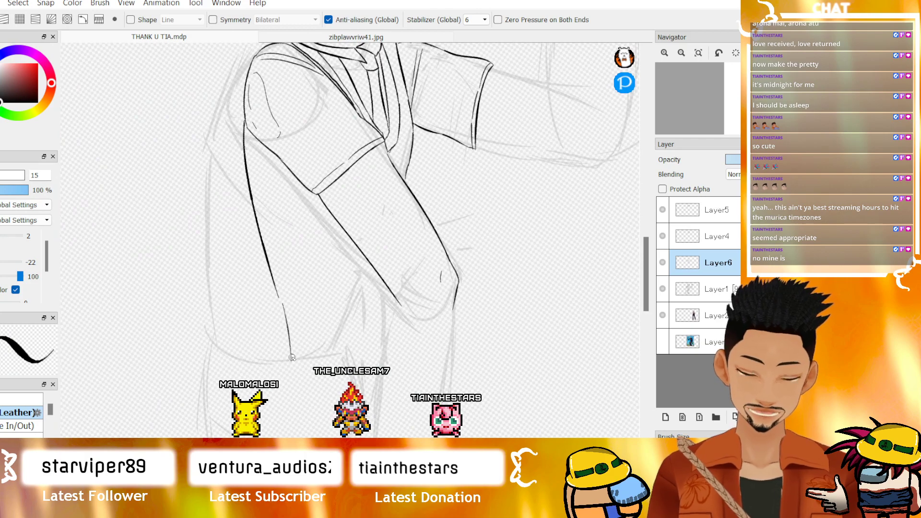
{"action": "mouse_move", "coordinate": [493, 64]}
{"action": "left_mouse_down"}
{"action": "mouse_move", "coordinate": [147, 320]}
{"action": "mouse_move", "coordinate": [166, 280]}
{"action": "mouse_move", "coordinate": [276, 200]}
{"action": "mouse_move", "coordinate": [237, 267]}
{"action": "mouse_move", "coordinate": [383, 127]}
{"action": "mouse_move", "coordinate": [585, 96]}
{"action": "mouse_move", "coordinate": [561, 105]}
{"action": "mouse_move", "coordinate": [538, 75]}
{"action": "left_mouse_up"}
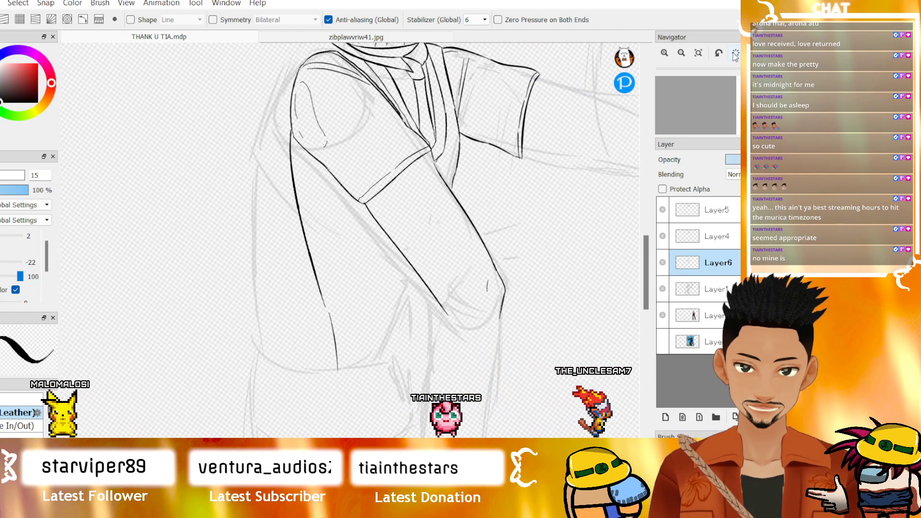
{"action": "left_click", "coordinate": [665, 52]}
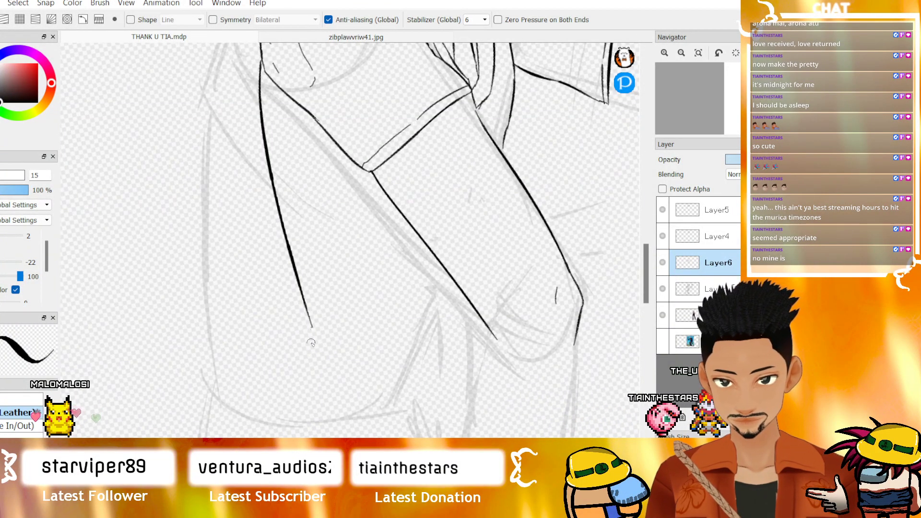
{"action": "key", "text": "ctrl+z"}
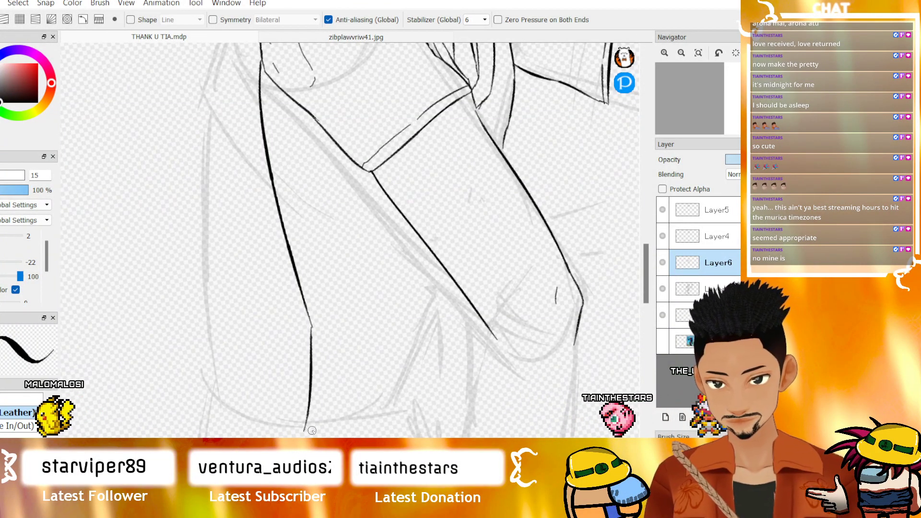
- Ink the curved bottom hem from the torso's back corner toward the front, and a line descending from the arm's inner edge
{"action": "left_click_drag", "start_coordinate": [307, 430], "coordinate": [466, 409]}
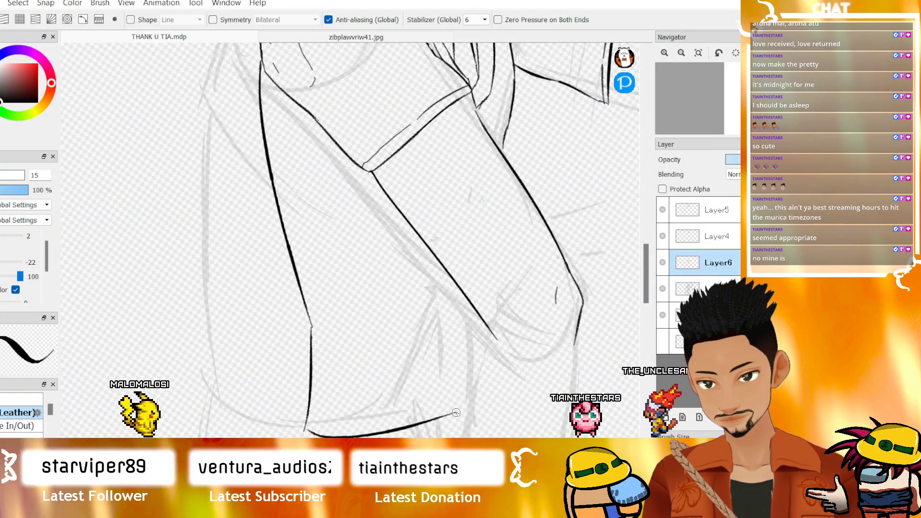
{"action": "left_click_drag", "start_coordinate": [494, 338], "coordinate": [473, 434]}
{"action": "key", "text": "ctrl+z"}
{"action": "left_click_drag", "start_coordinate": [495, 338], "coordinate": [476, 436]}
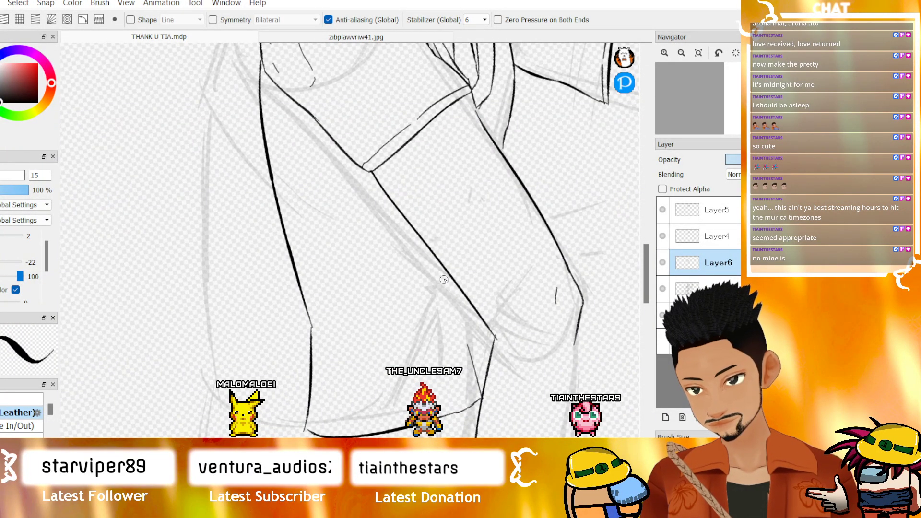
- Add small dots and short dashes along the torso's front edge just below the near arm
{"action": "left_click", "coordinate": [462, 317]}
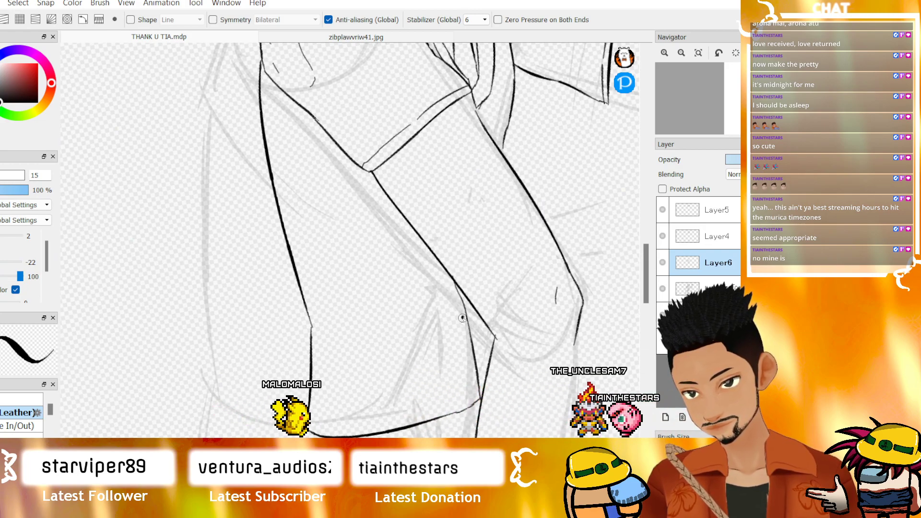
{"action": "left_click", "coordinate": [465, 340]}
{"action": "left_click", "coordinate": [470, 365]}
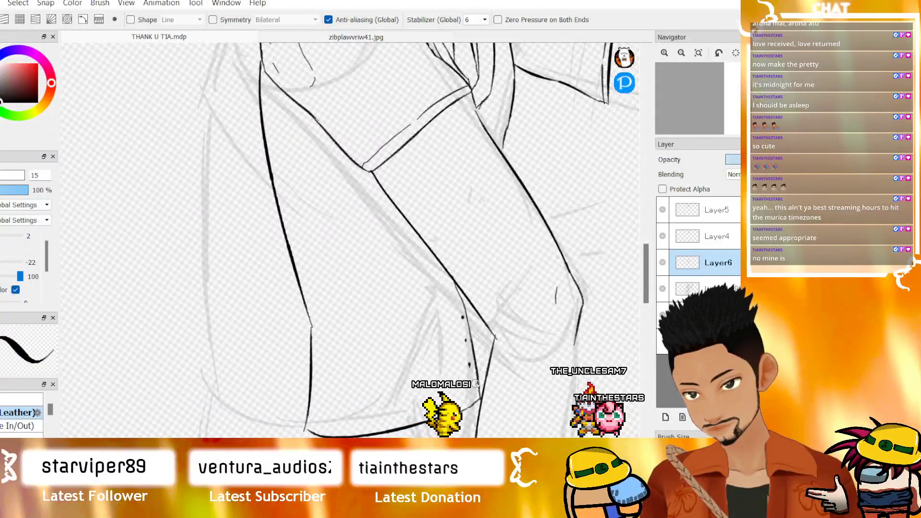
{"action": "left_click", "coordinate": [475, 383]}
{"action": "left_click", "coordinate": [482, 371]}
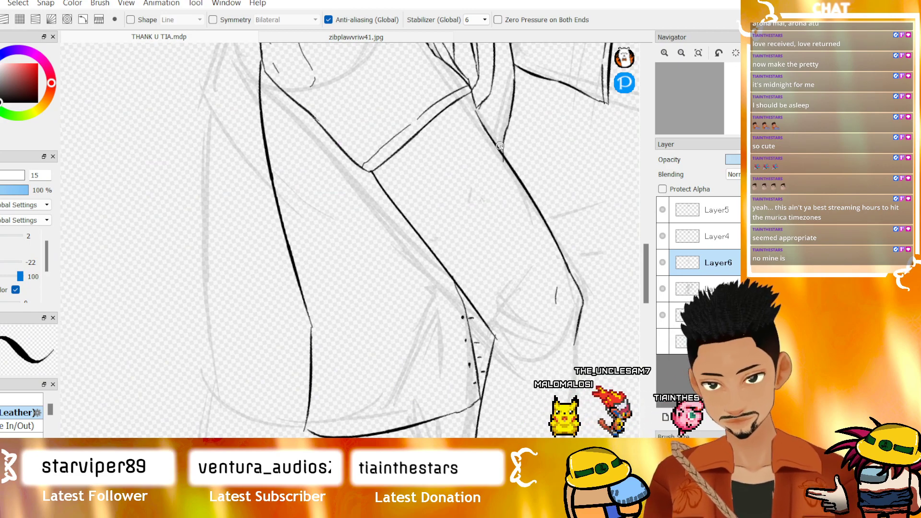
- Ink a thin rectangular pocket outline across the lower torso, and broken seam lines just inside the back edge and bottom hem
{"action": "left_click_drag", "start_coordinate": [696, 104], "coordinate": [705, 89]}
{"action": "left_click_drag", "start_coordinate": [350, 322], "coordinate": [422, 112]}
{"action": "left_click_drag", "start_coordinate": [119, 240], "coordinate": [597, 181]}
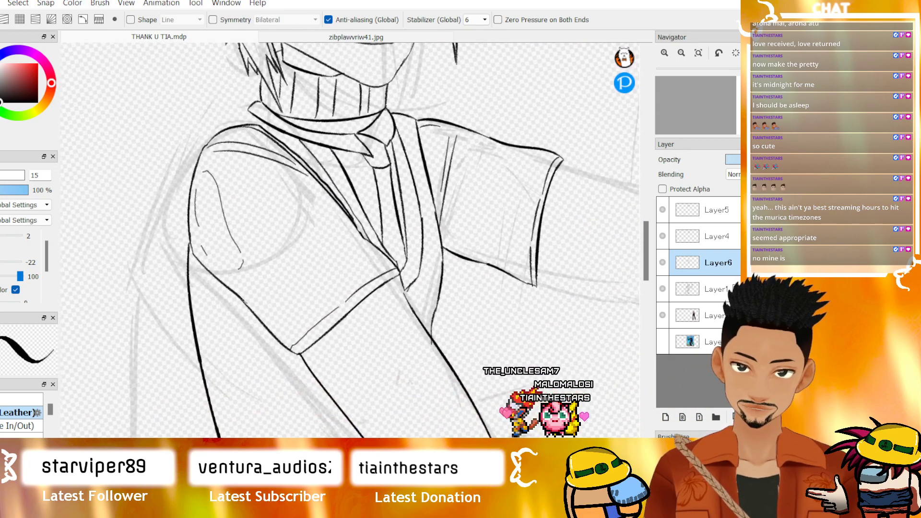
{"action": "scroll", "coordinate": [458, 247], "scroll_direction": "up", "scroll_amount": 2}
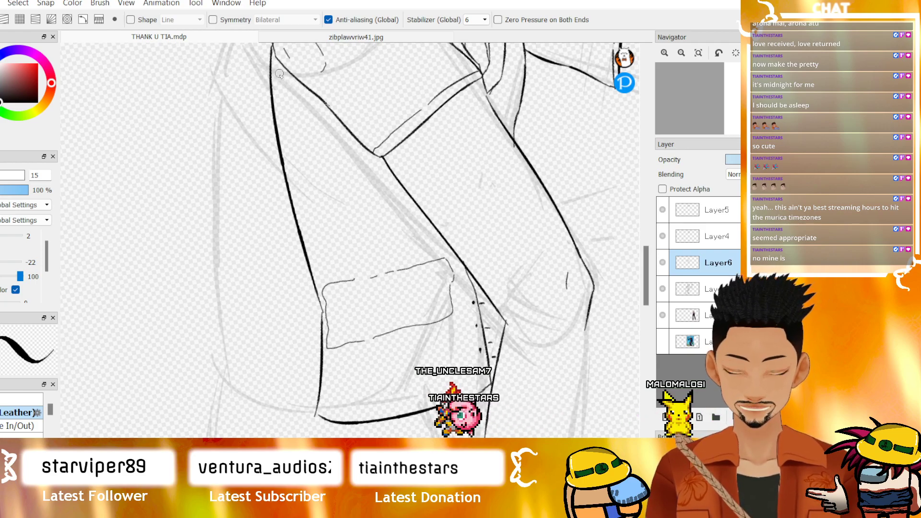
{"action": "key", "text": "ctrl+z"}
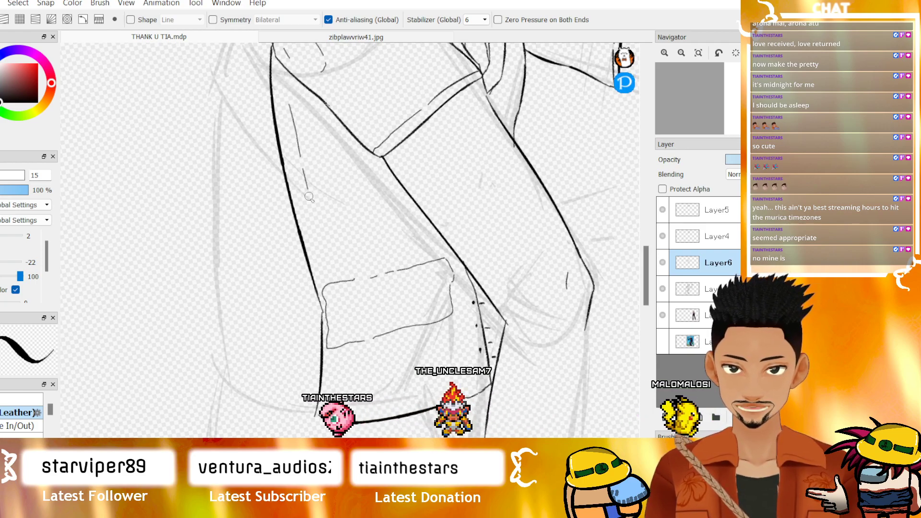
{"action": "left_click_drag", "start_coordinate": [340, 352], "coordinate": [338, 394]}
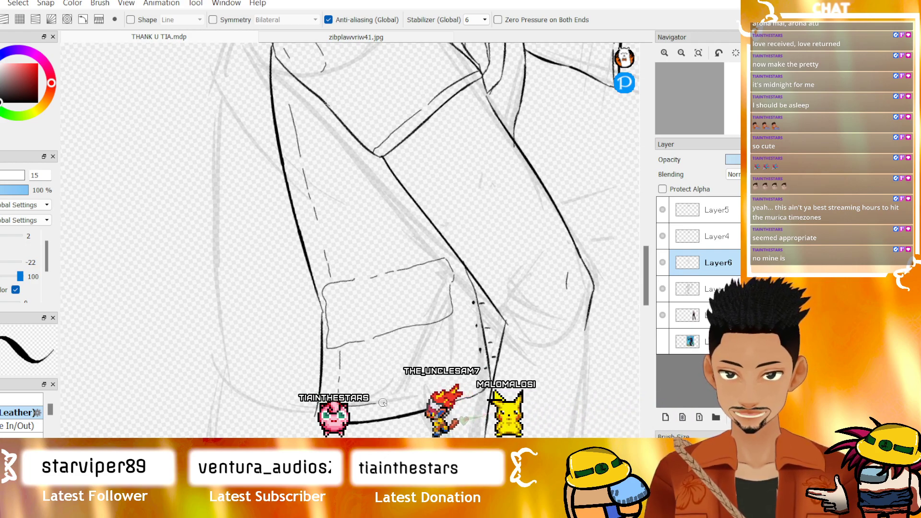
- Erase the overshooting line end at the torso's lower back corner and join the back edge cleanly to the hem
{"action": "left_click", "coordinate": [664, 54]}
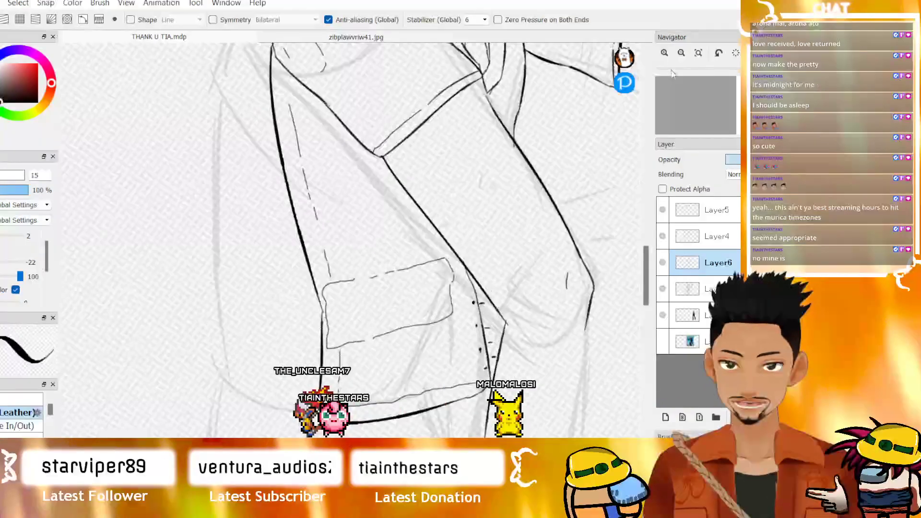
{"action": "left_click_drag", "start_coordinate": [645, 273], "coordinate": [646, 306]}
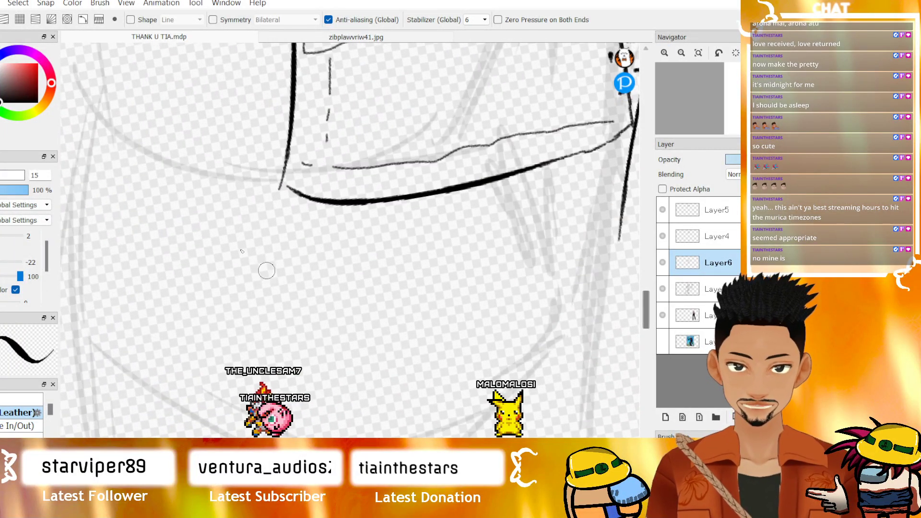
{"action": "key", "text": "e"}
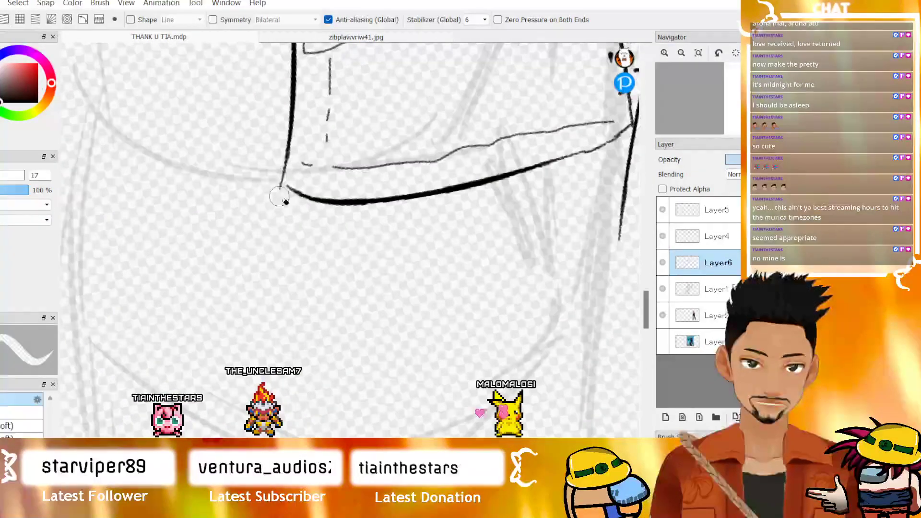
{"action": "key", "text": "b"}
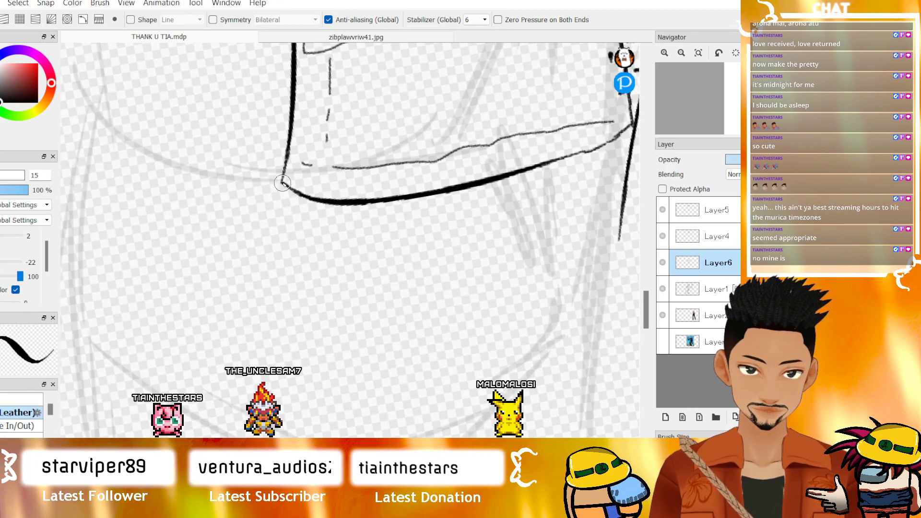
- Extend the near arm's outer ink line downward along the rough sketch, curving it slightly inward
{"action": "left_click", "coordinate": [681, 53]}
{"action": "left_click", "coordinate": [681, 53]}
{"action": "left_click", "coordinate": [681, 53]}
{"action": "left_click", "coordinate": [681, 52]}
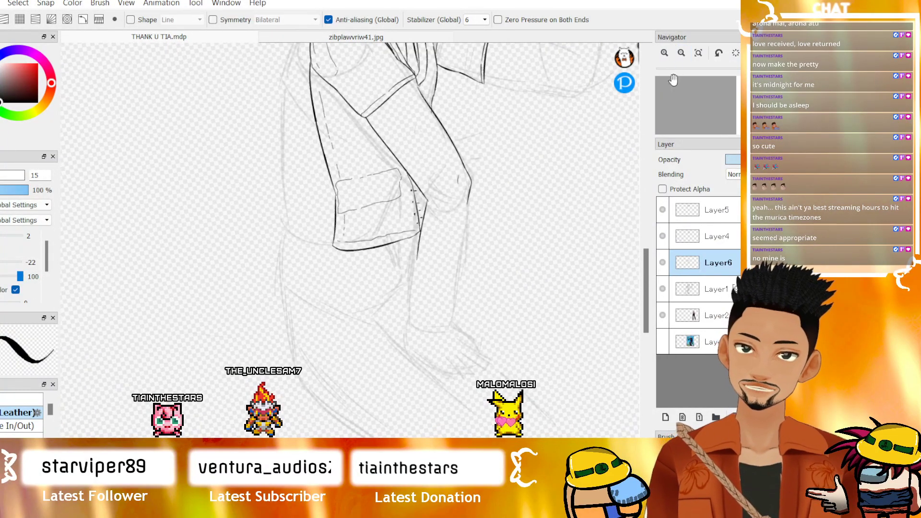
{"action": "left_click_drag", "start_coordinate": [647, 278], "coordinate": [674, 258]}
{"action": "left_click", "coordinate": [664, 52]}
{"action": "left_click", "coordinate": [664, 53]}
{"action": "left_click_drag", "start_coordinate": [643, 274], "coordinate": [661, 286]}
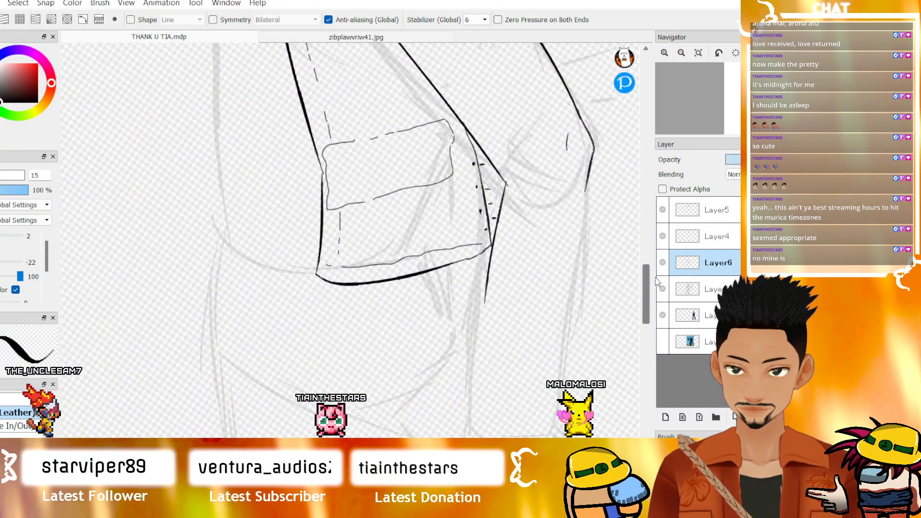
{"action": "scroll", "coordinate": [524, 284], "scroll_direction": "right", "scroll_amount": 3}
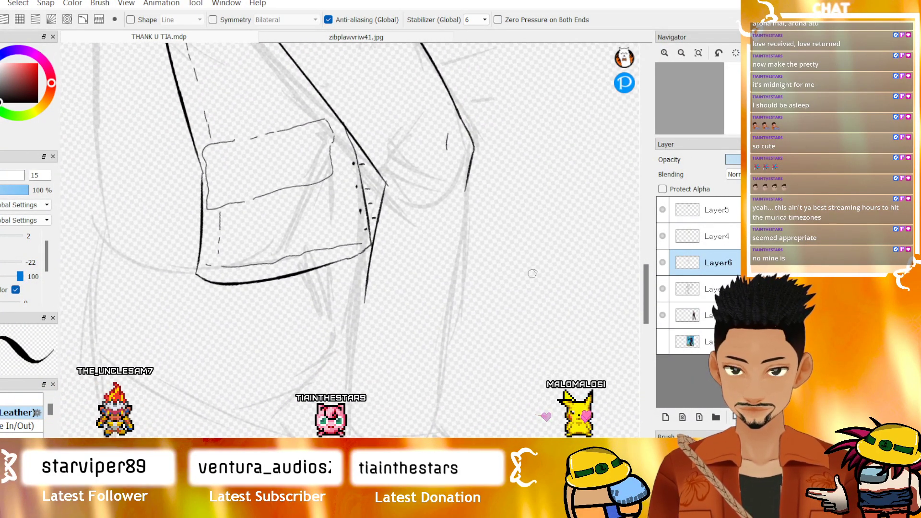
{"action": "left_click", "coordinate": [664, 54]}
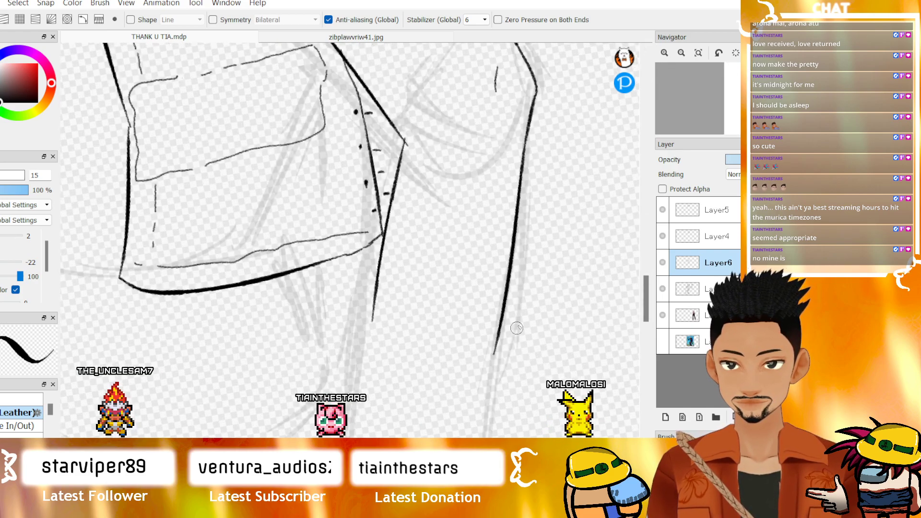
- Extend the near arm's inner ink line downward in one smooth curve, undoing the rough strokes before the clean one
{"action": "left_click_drag", "start_coordinate": [653, 295], "coordinate": [644, 322]}
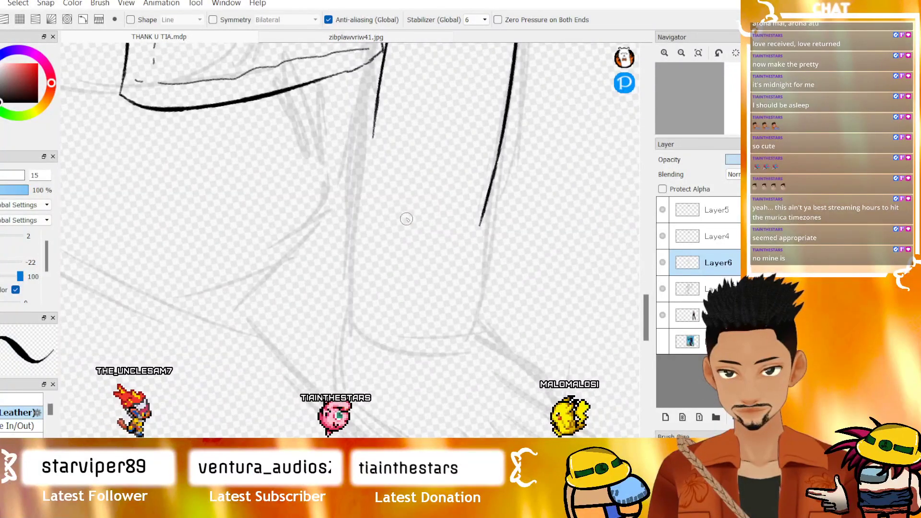
{"action": "left_click_drag", "start_coordinate": [373, 132], "coordinate": [377, 178]}
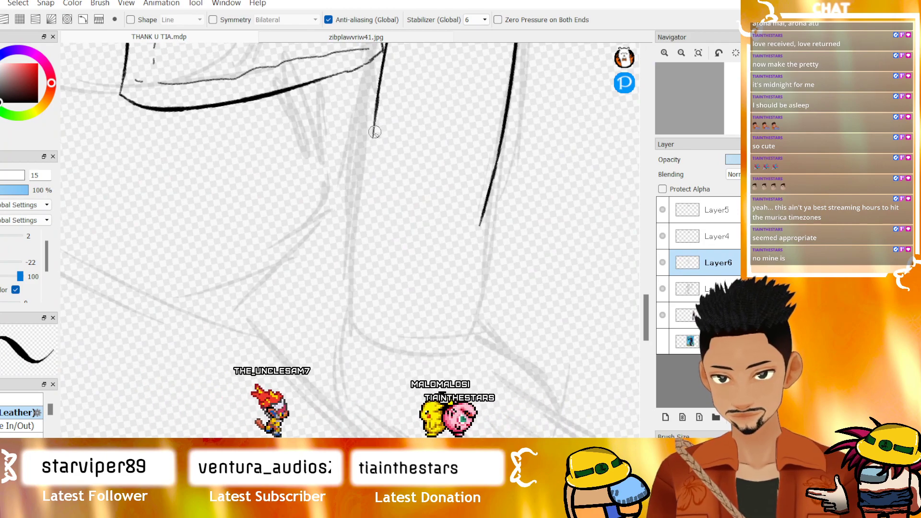
{"action": "mouse_move", "coordinate": [645, 328]}
{"action": "left_mouse_down"}
{"action": "mouse_move", "coordinate": [638, 262]}
{"action": "mouse_move", "coordinate": [635, 315]}
{"action": "mouse_move", "coordinate": [637, 233]}
{"action": "mouse_move", "coordinate": [637, 312]}
{"action": "mouse_move", "coordinate": [626, 318]}
{"action": "left_mouse_up"}
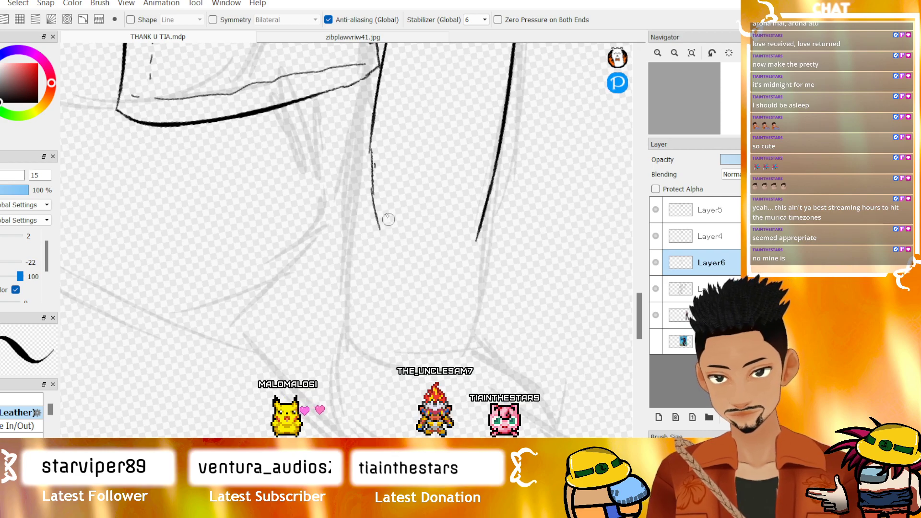
{"action": "key", "text": "ctrl+z"}
{"action": "key", "text": "ctrl+z"}
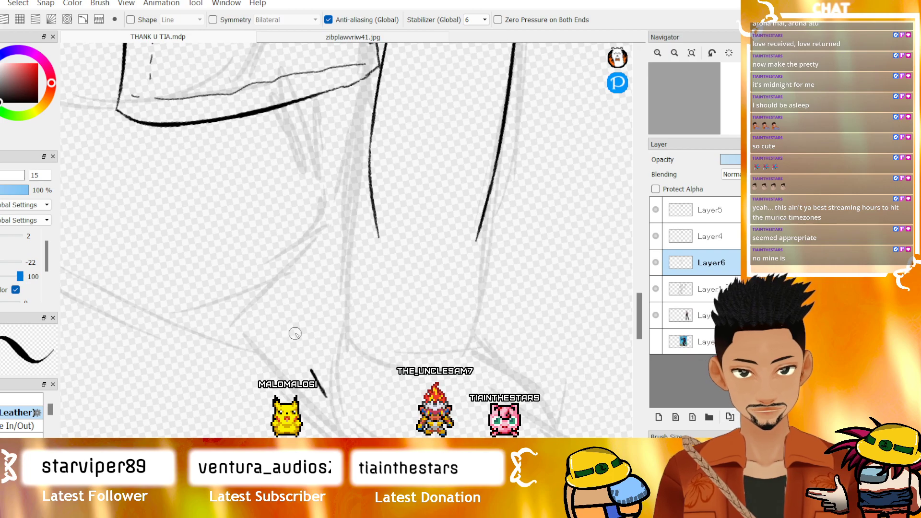
{"action": "key", "text": "ctrl+z"}
{"action": "left_click_drag", "start_coordinate": [289, 330], "coordinate": [316, 403]}
{"action": "mouse_move", "coordinate": [290, 330]}
{"action": "left_mouse_down"}
{"action": "mouse_move", "coordinate": [326, 320]}
{"action": "mouse_move", "coordinate": [331, 349]}
{"action": "mouse_move", "coordinate": [347, 282]}
{"action": "left_mouse_up"}
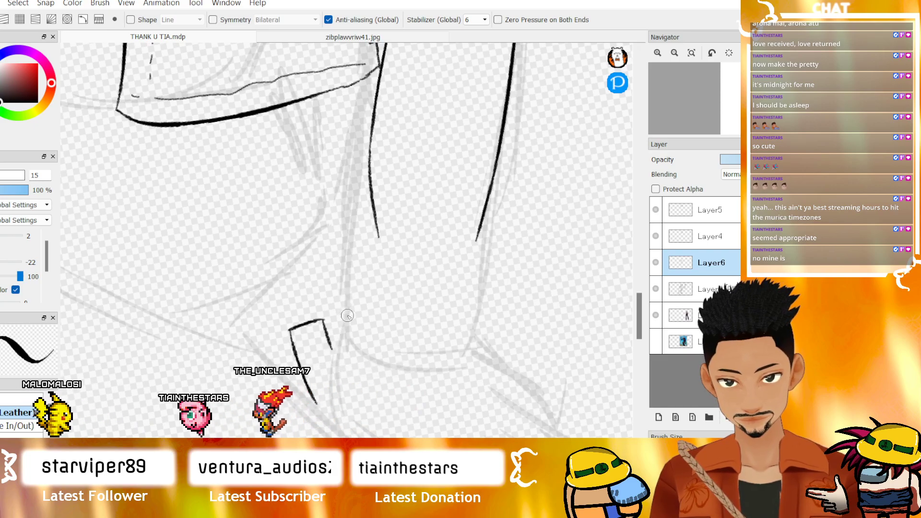
{"action": "key", "text": "ctrl+z"}
{"action": "key", "text": "ctrl+z"}
{"action": "key", "text": "ctrl+z"}
{"action": "key", "text": "ctrl+z"}
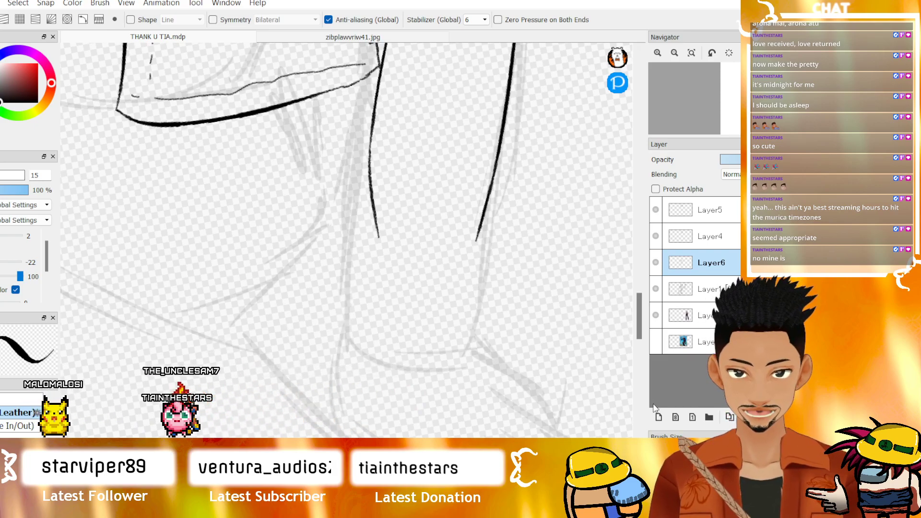
- Add a new layer and draw a blocky palm outline with a thumb notch beside the near arm's lines
{"action": "left_click", "coordinate": [658, 416]}
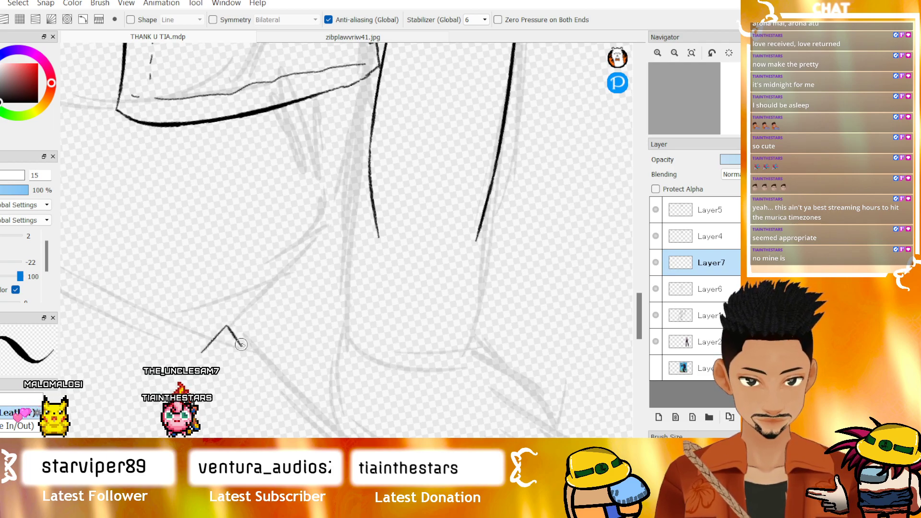
{"action": "left_click_drag", "start_coordinate": [328, 282], "coordinate": [323, 389]}
{"action": "key", "text": "ctrl+z"}
{"action": "left_click_drag", "start_coordinate": [327, 282], "coordinate": [329, 339]}
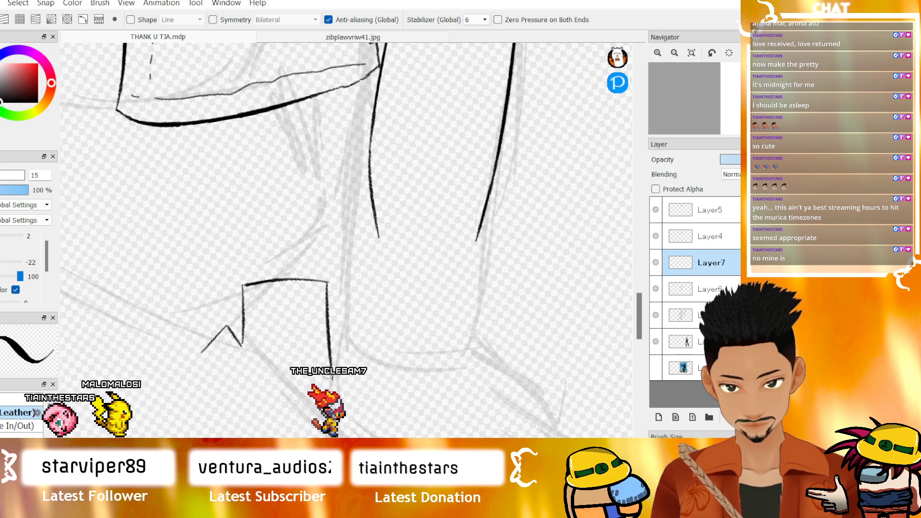
{"action": "left_click_drag", "start_coordinate": [327, 289], "coordinate": [327, 391]}
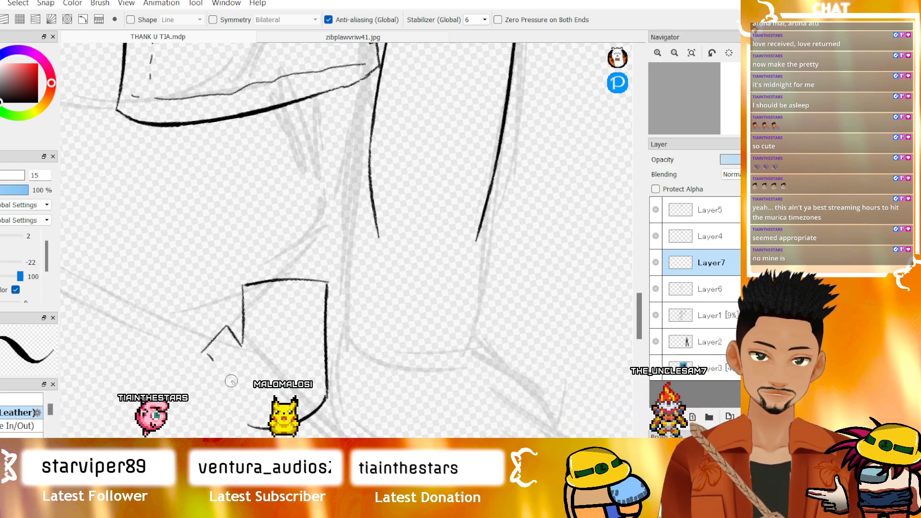
{"action": "left_click_drag", "start_coordinate": [204, 353], "coordinate": [244, 422]}
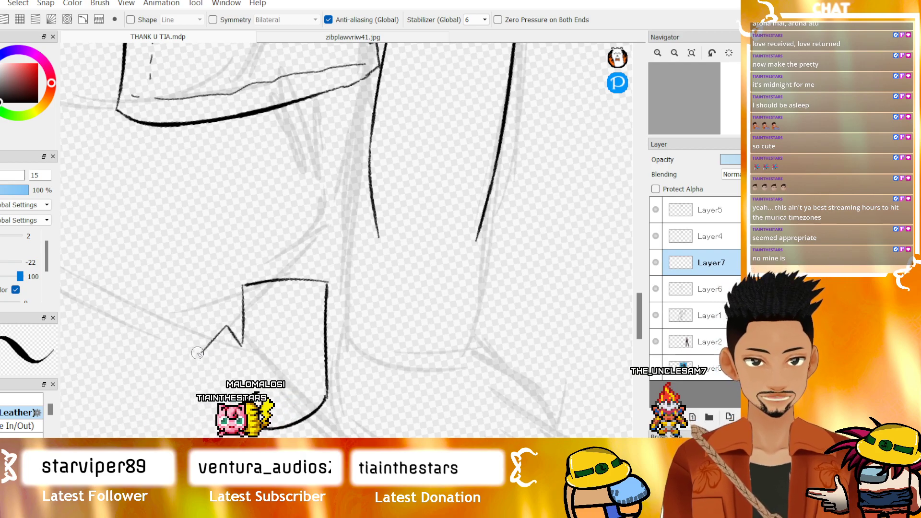
{"action": "left_click_drag", "start_coordinate": [200, 355], "coordinate": [223, 395]}
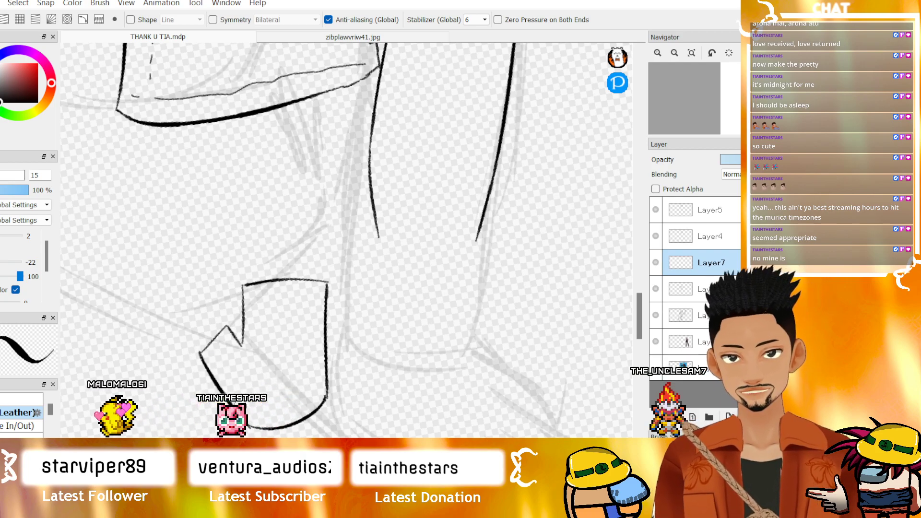
{"action": "key", "text": "e"}
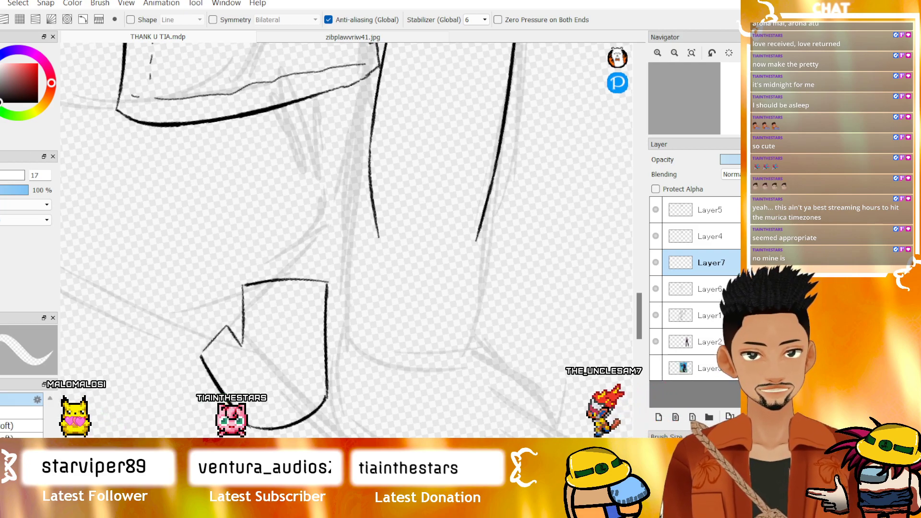
{"action": "key", "text": "b"}
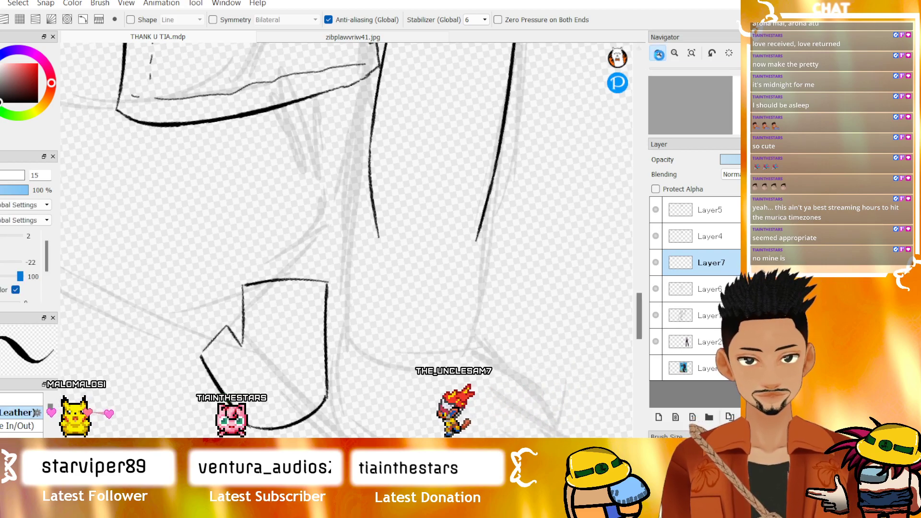
{"action": "left_click", "coordinate": [657, 52]}
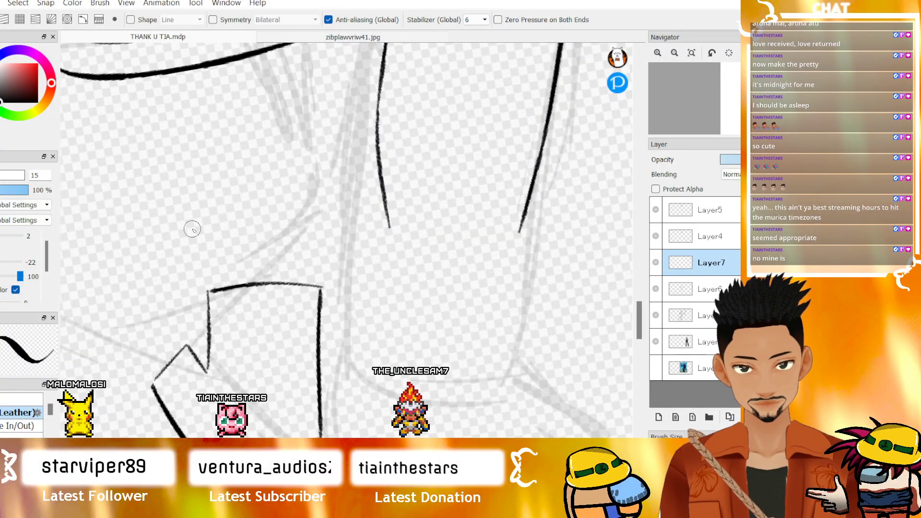
{"action": "key", "text": "ctrl+z"}
{"action": "left_click_drag", "start_coordinate": [204, 208], "coordinate": [320, 183]}
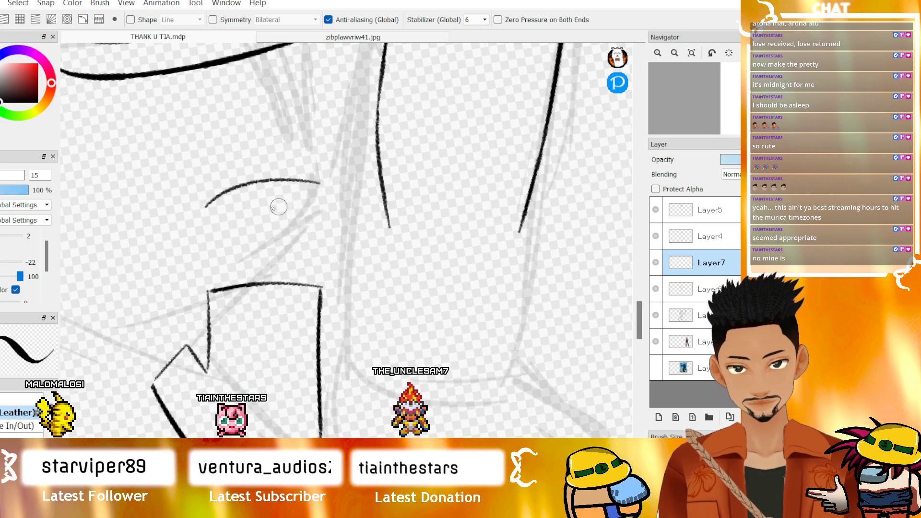
{"action": "left_click_drag", "start_coordinate": [204, 207], "coordinate": [218, 281]}
{"action": "key", "text": "ctrl+z"}
{"action": "left_click_drag", "start_coordinate": [206, 207], "coordinate": [209, 286]}
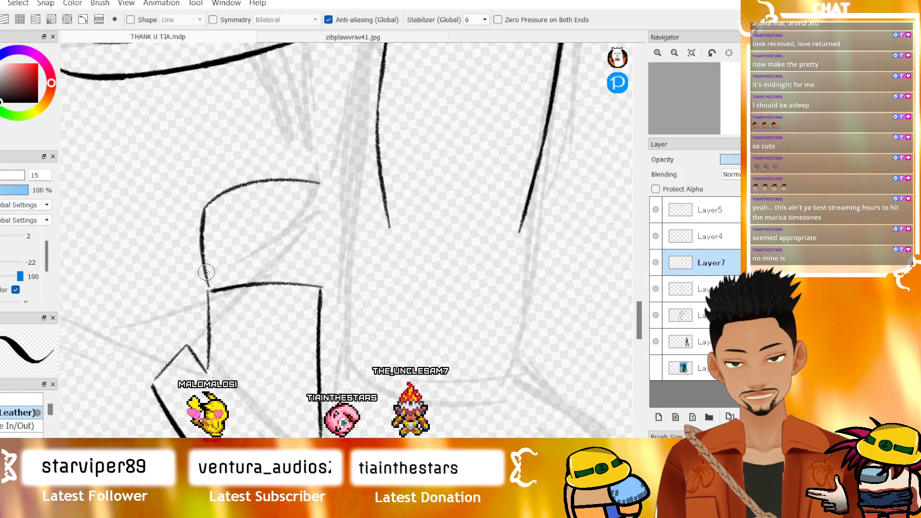
{"action": "left_click_drag", "start_coordinate": [211, 207], "coordinate": [224, 295]}
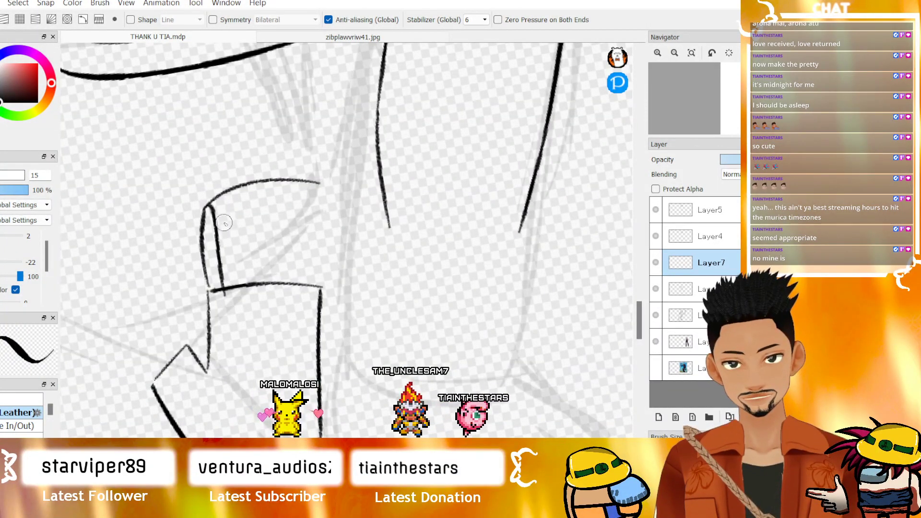
{"action": "mouse_move", "coordinate": [239, 194]}
{"action": "left_mouse_down"}
{"action": "mouse_move", "coordinate": [237, 217]}
{"action": "mouse_move", "coordinate": [270, 284]}
{"action": "left_mouse_up"}
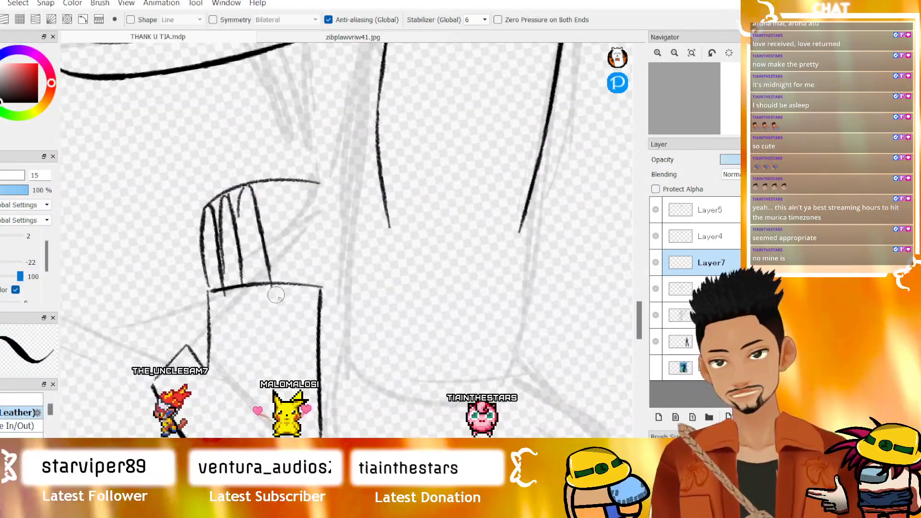
{"action": "key", "text": "ctrl+z"}
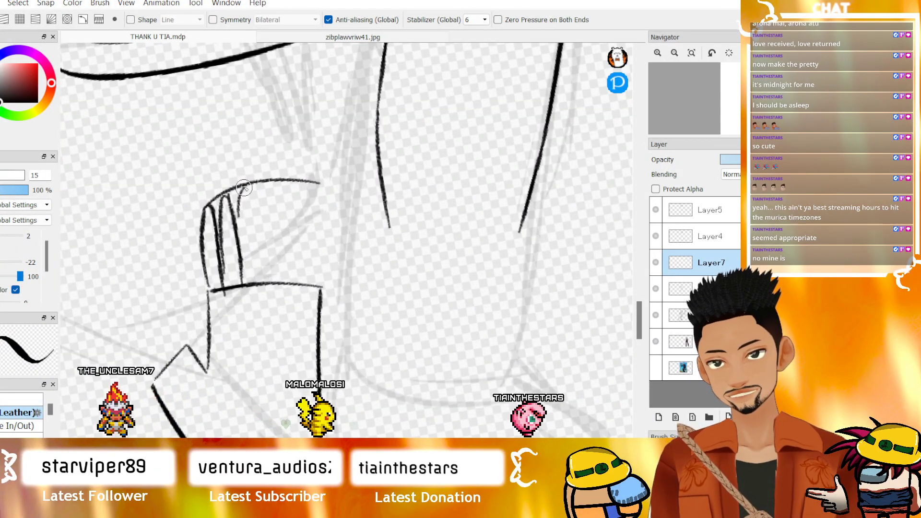
{"action": "left_click_drag", "start_coordinate": [245, 186], "coordinate": [264, 296]}
{"action": "left_click_drag", "start_coordinate": [237, 216], "coordinate": [250, 301]}
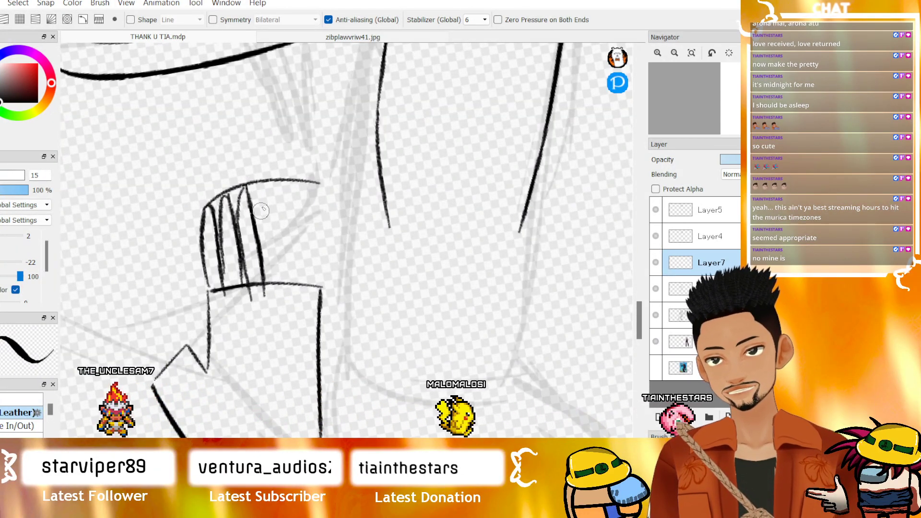
{"action": "left_click_drag", "start_coordinate": [258, 190], "coordinate": [266, 281]}
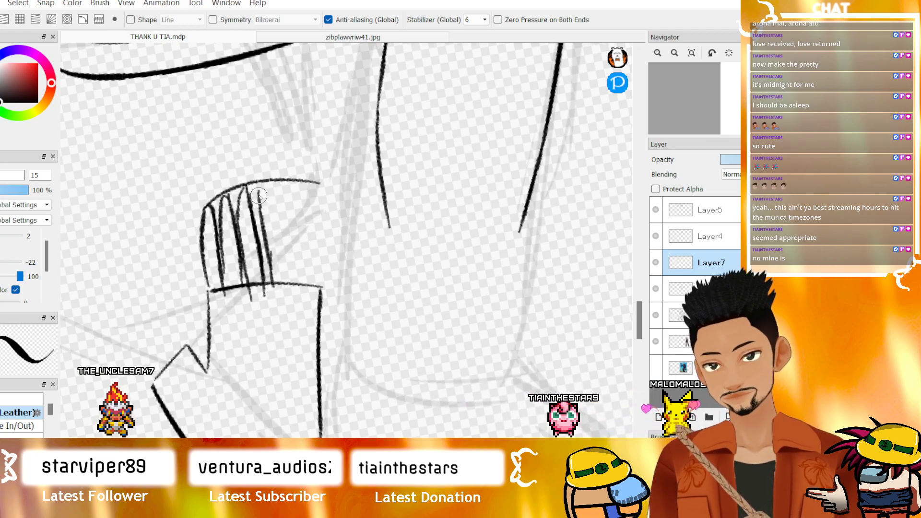
{"action": "left_click_drag", "start_coordinate": [280, 221], "coordinate": [284, 273]}
{"action": "mouse_move", "coordinate": [283, 240]}
{"action": "left_mouse_down"}
{"action": "mouse_move", "coordinate": [290, 302]}
{"action": "mouse_move", "coordinate": [262, 422]}
{"action": "left_mouse_up"}
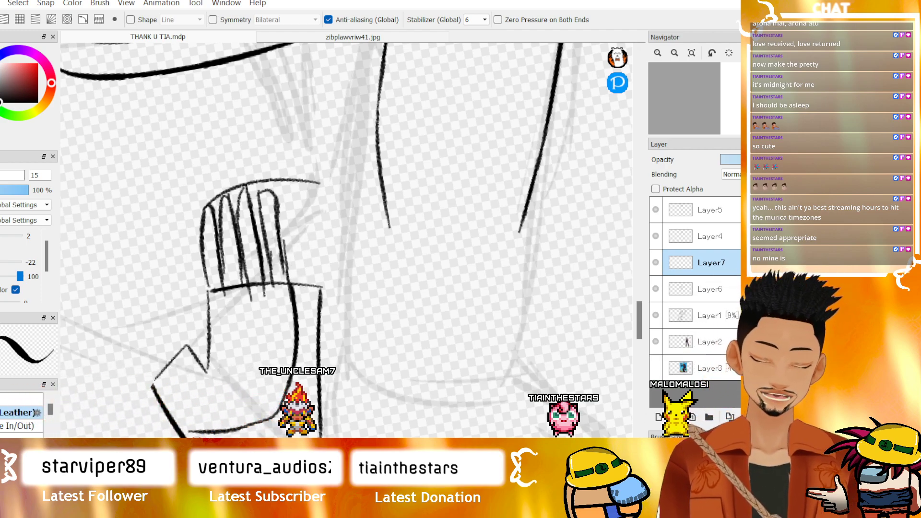
{"action": "key", "text": "ctrl+z"}
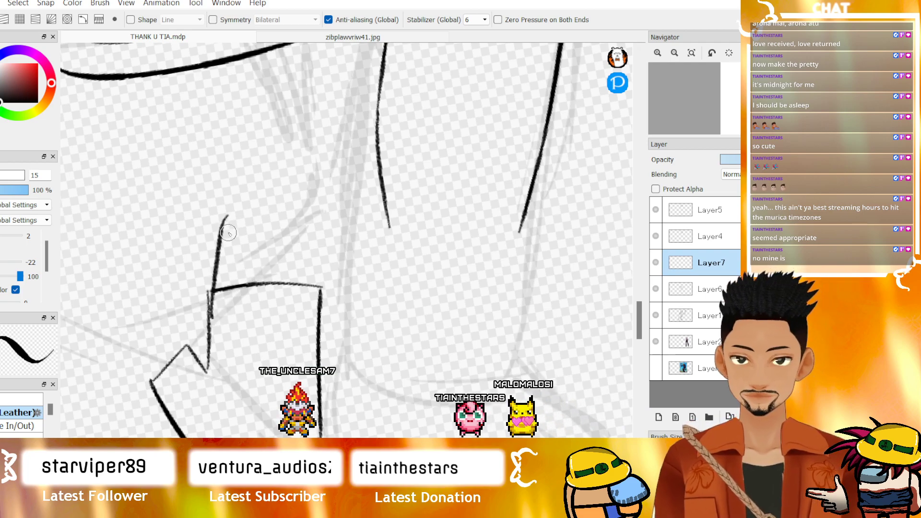
- Draw four narrow, rounded fingers rising from the top edge of the palm block
{"action": "mouse_move", "coordinate": [238, 314]}
{"action": "left_mouse_down"}
{"action": "mouse_move", "coordinate": [267, 286]}
{"action": "mouse_move", "coordinate": [283, 213]}
{"action": "left_mouse_up"}
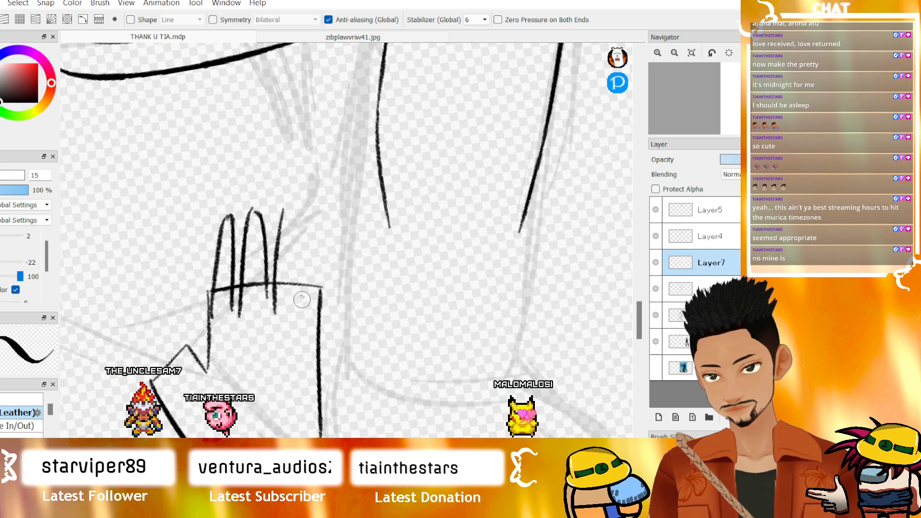
{"action": "left_click_drag", "start_coordinate": [297, 229], "coordinate": [300, 287]}
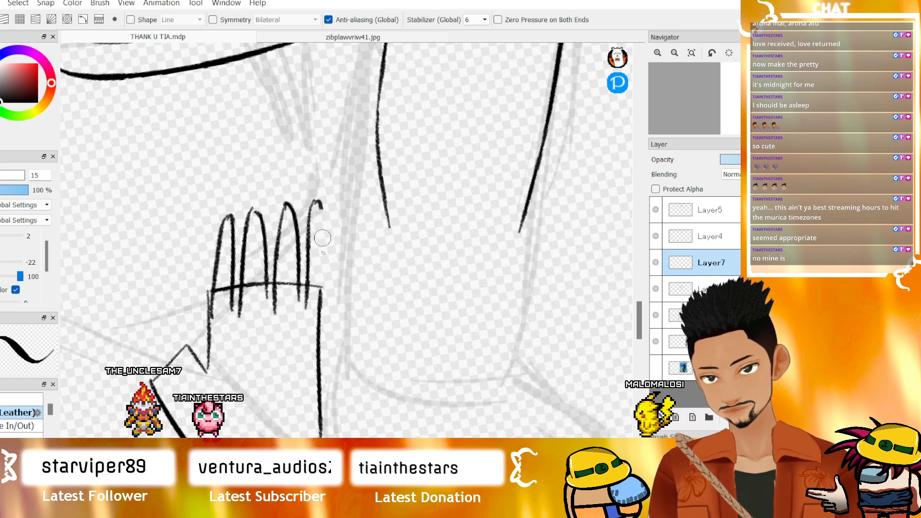
{"action": "key", "text": "ctrl+z"}
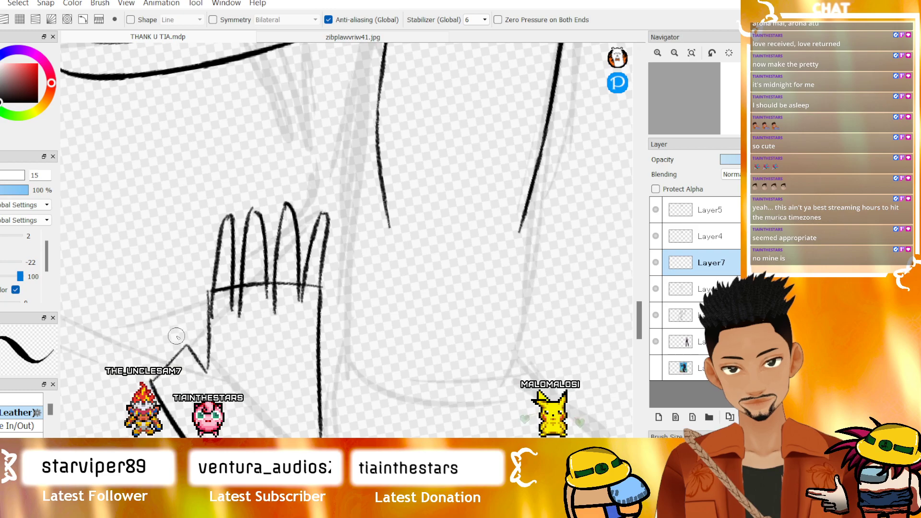
- Draw a pointed thumb over the notch and continue it into a rounded outline around the palm
{"action": "left_click_drag", "start_coordinate": [147, 320], "coordinate": [159, 365]}
{"action": "key", "text": "ctrl+z"}
{"action": "mouse_move", "coordinate": [145, 327]}
{"action": "left_mouse_down"}
{"action": "mouse_move", "coordinate": [168, 370]}
{"action": "mouse_move", "coordinate": [307, 426]}
{"action": "left_mouse_up"}
{"action": "key", "text": "ctrl+z"}
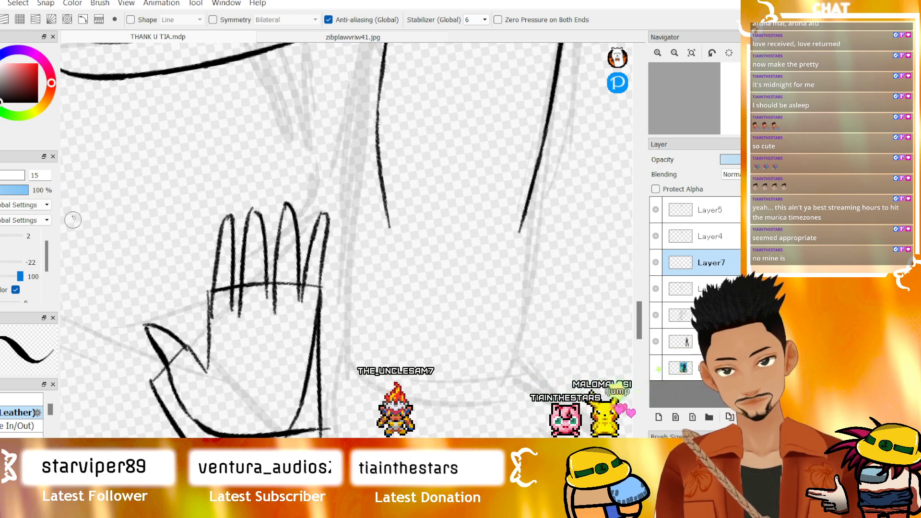
- Erase the construction lines around the thumb, palm and finger bases, and close the gaps between the fingers
{"action": "key", "text": "e"}
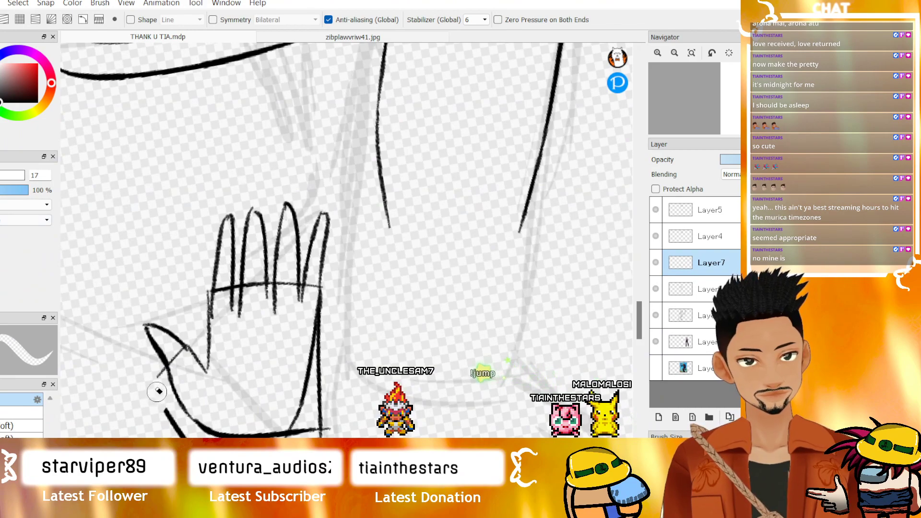
{"action": "mouse_move", "coordinate": [167, 365]}
{"action": "left_mouse_down"}
{"action": "mouse_move", "coordinate": [174, 358]}
{"action": "mouse_move", "coordinate": [179, 366]}
{"action": "mouse_move", "coordinate": [179, 350]}
{"action": "left_mouse_up"}
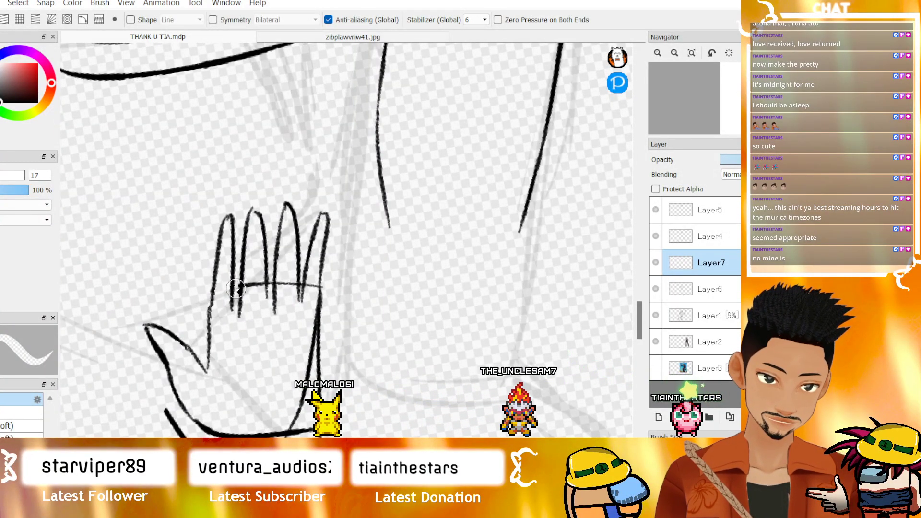
{"action": "mouse_move", "coordinate": [237, 284]}
{"action": "left_mouse_down"}
{"action": "mouse_move", "coordinate": [270, 285]}
{"action": "mouse_move", "coordinate": [276, 275]}
{"action": "mouse_move", "coordinate": [280, 288]}
{"action": "mouse_move", "coordinate": [311, 284]}
{"action": "left_mouse_up"}
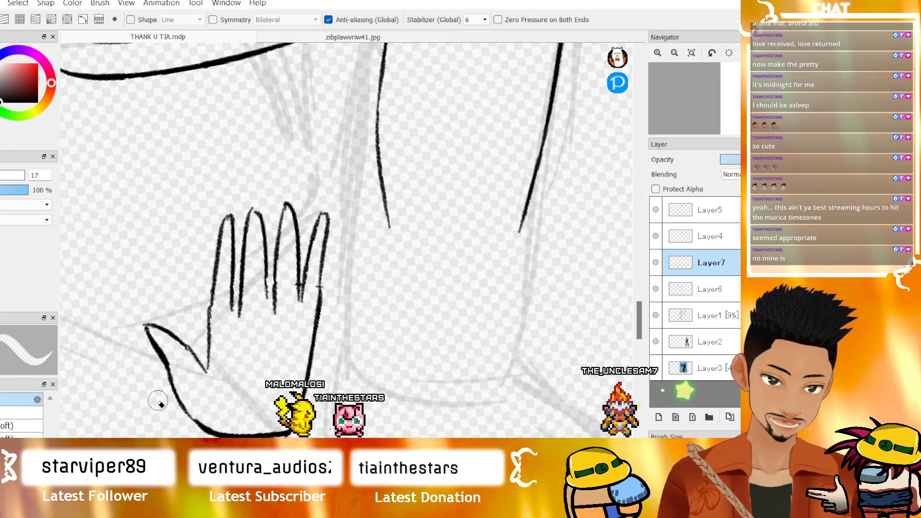
{"action": "key", "text": "b"}
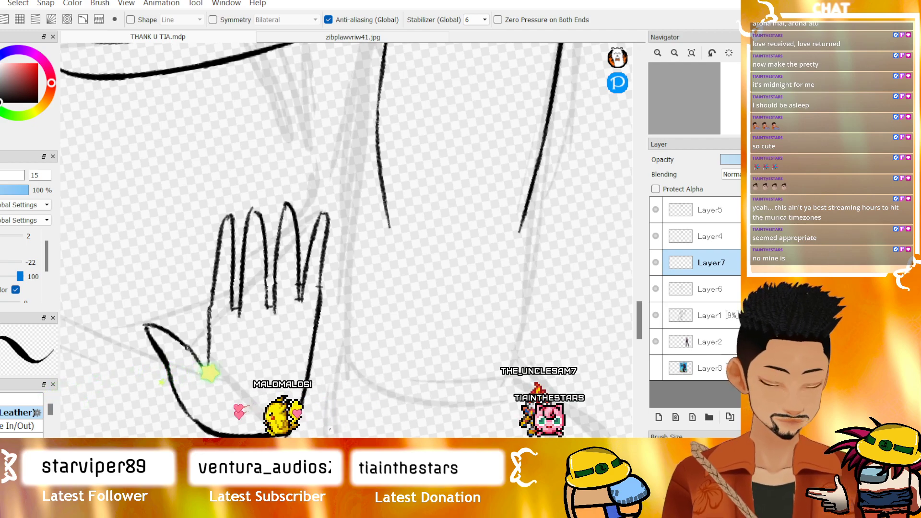
- Erase a short gap in the palm's outer edge and rotate the hand so its fingers point downward below the forearm
{"action": "key", "text": "e"}
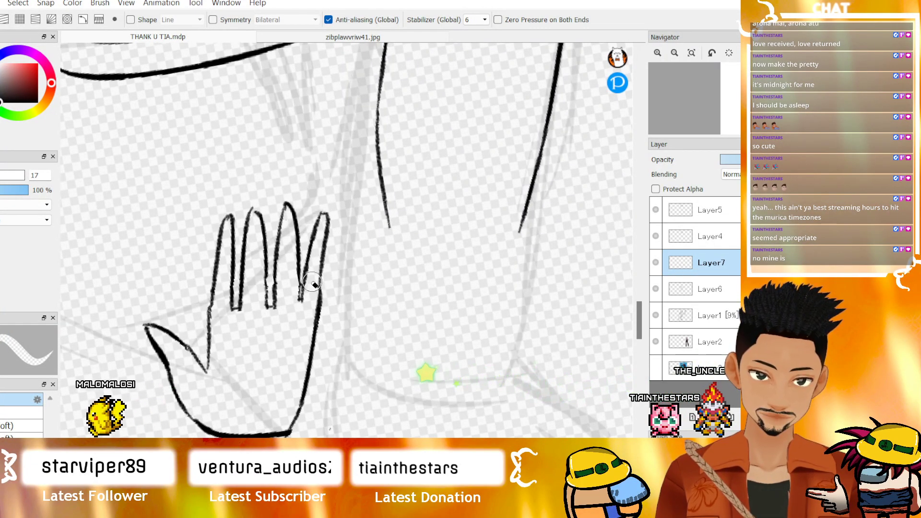
{"action": "left_click", "coordinate": [317, 349]}
{"action": "key", "text": "ctrl+t"}
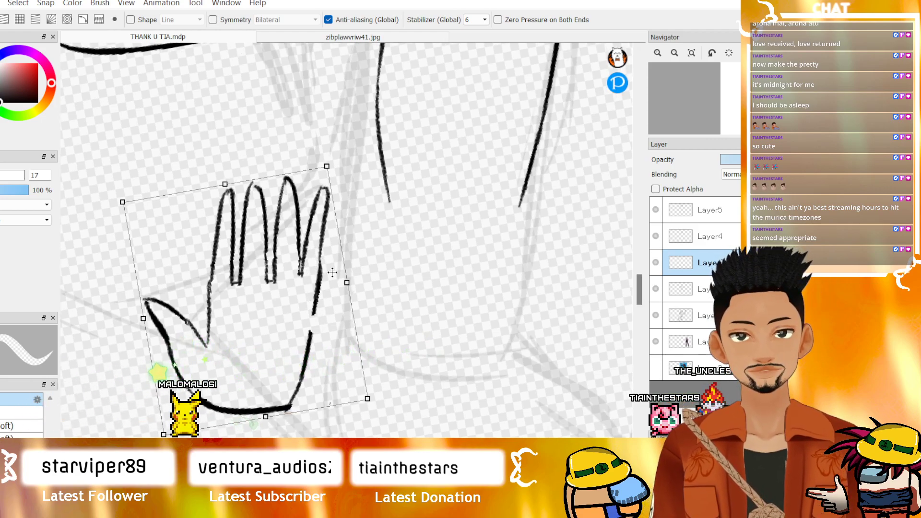
{"action": "scroll", "coordinate": [331, 269], "scroll_direction": "down", "scroll_amount": 2}
{"action": "mouse_move", "coordinate": [364, 243]}
{"action": "left_mouse_down"}
{"action": "mouse_move", "coordinate": [395, 329]}
{"action": "mouse_move", "coordinate": [302, 359]}
{"action": "left_mouse_up"}
{"action": "left_click_drag", "start_coordinate": [275, 312], "coordinate": [403, 341]}
{"action": "left_click_drag", "start_coordinate": [522, 283], "coordinate": [524, 335]}
{"action": "scroll", "coordinate": [503, 317], "scroll_direction": "down", "scroll_amount": 2}
{"action": "scroll", "coordinate": [450, 326], "scroll_direction": "up", "scroll_amount": 2}
{"action": "left_click_drag", "start_coordinate": [447, 353], "coordinate": [447, 367]}
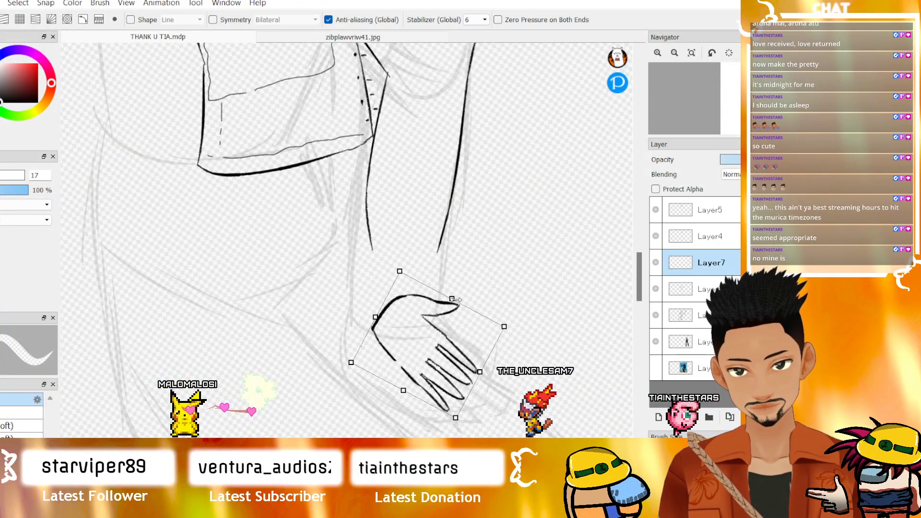
- Adjust the hand's proportions and mirror it so the thumb faces the body, placing it over the sketched wrist
{"action": "left_click_drag", "start_coordinate": [456, 302], "coordinate": [466, 330]}
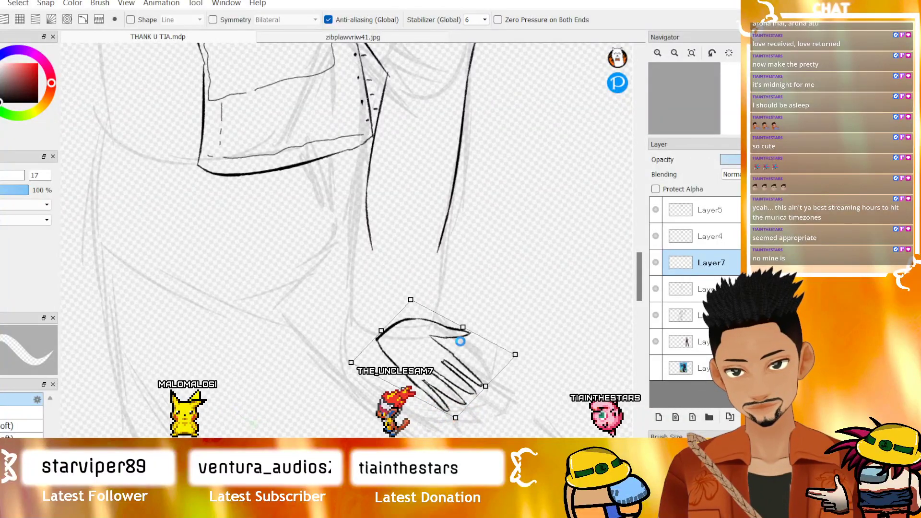
{"action": "left_click_drag", "start_coordinate": [400, 393], "coordinate": [398, 412]}
{"action": "left_click_drag", "start_coordinate": [377, 340], "coordinate": [375, 338]}
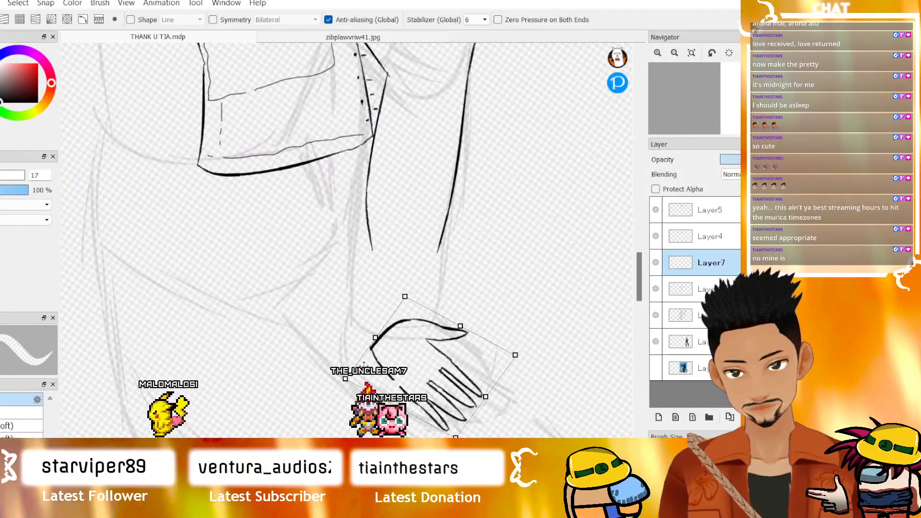
{"action": "mouse_move", "coordinate": [534, 255]}
{"action": "left_mouse_down"}
{"action": "mouse_move", "coordinate": [485, 245]}
{"action": "mouse_move", "coordinate": [298, 370]}
{"action": "mouse_move", "coordinate": [537, 431]}
{"action": "mouse_move", "coordinate": [533, 256]}
{"action": "left_mouse_up"}
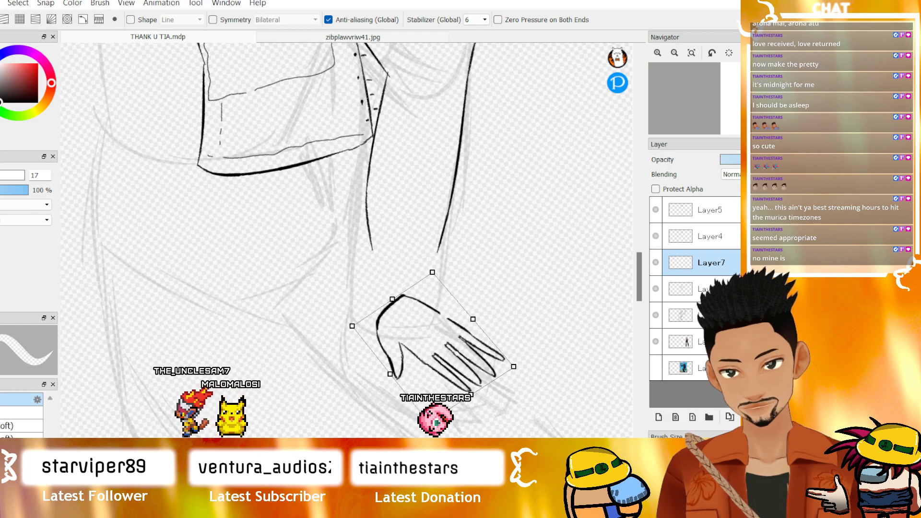
{"action": "left_click_drag", "start_coordinate": [461, 342], "coordinate": [445, 368]}
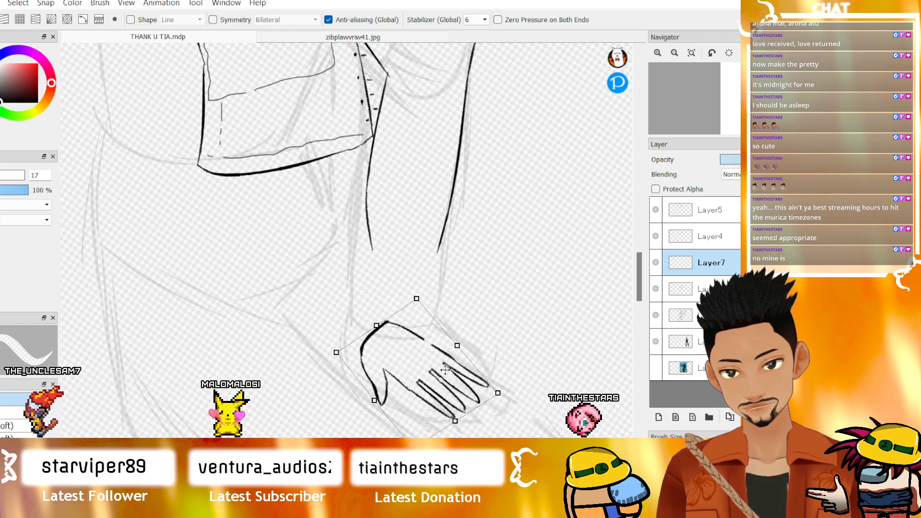
{"action": "scroll", "coordinate": [446, 368], "scroll_direction": "down", "scroll_amount": 2}
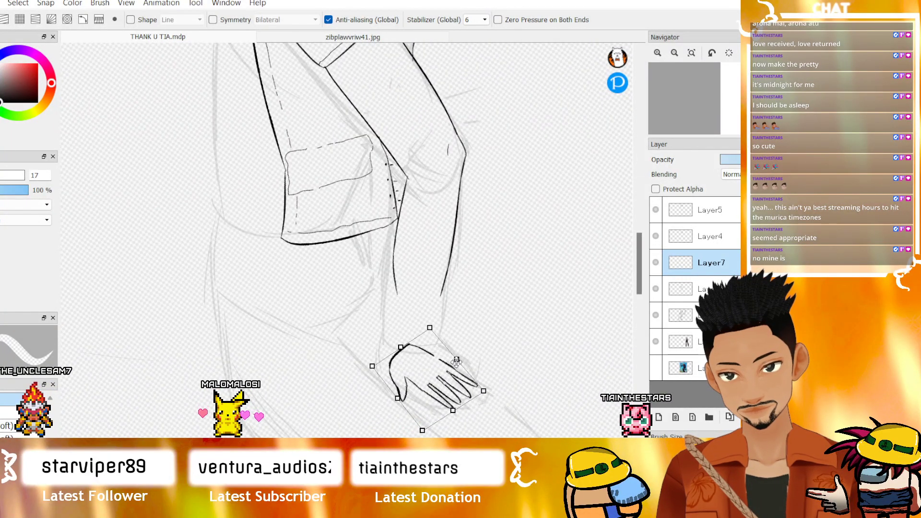
{"action": "left_click_drag", "start_coordinate": [451, 342], "coordinate": [441, 330]}
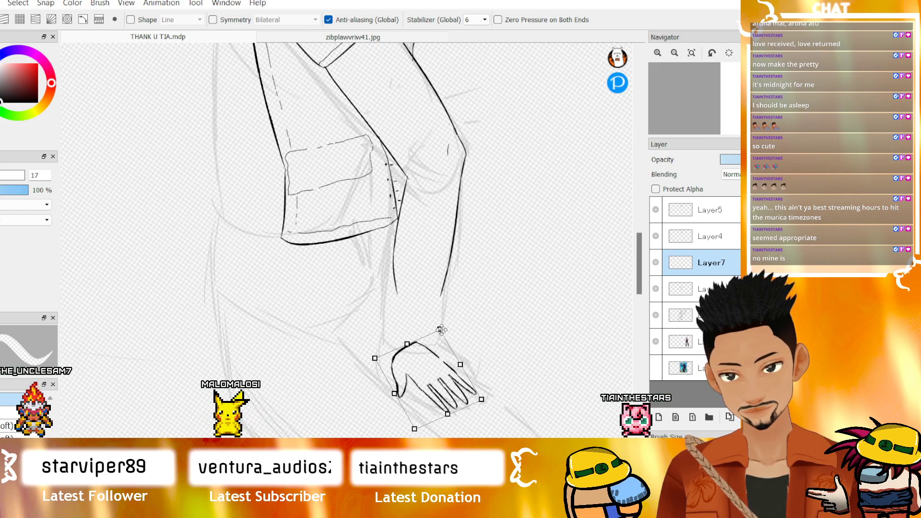
{"action": "key", "text": "Return"}
- Toggle the visibility of Layer7 and Layer6 to check which one holds the hand and which the arm lines
{"action": "scroll", "coordinate": [446, 375], "scroll_direction": "up", "scroll_amount": 1}
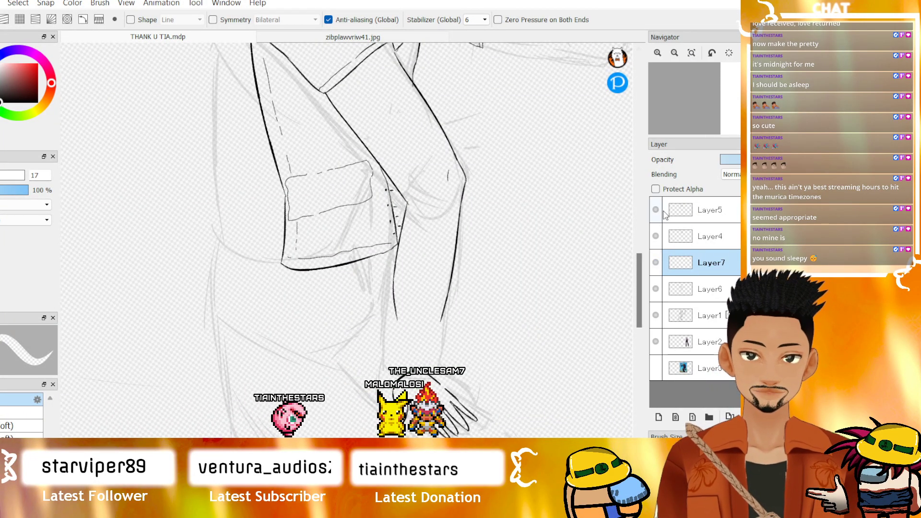
{"action": "left_click", "coordinate": [657, 52]}
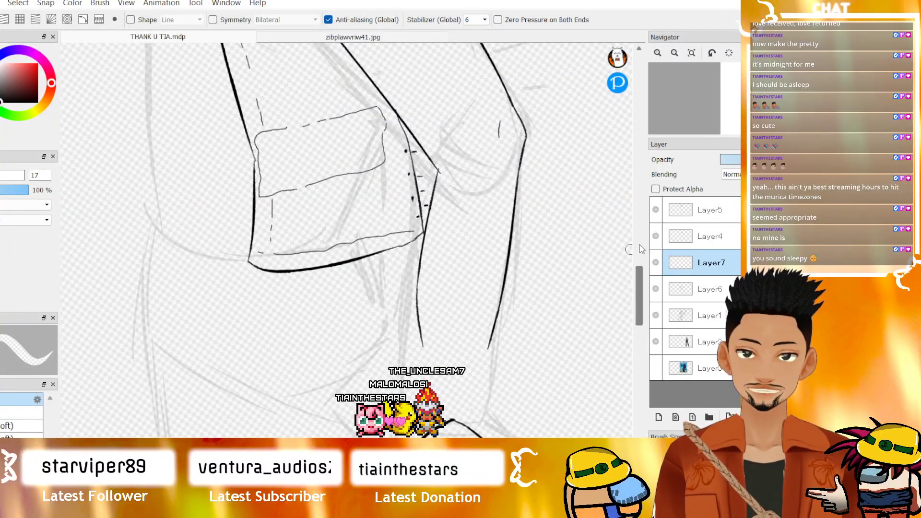
{"action": "scroll", "coordinate": [642, 247], "scroll_direction": "down", "scroll_amount": 3}
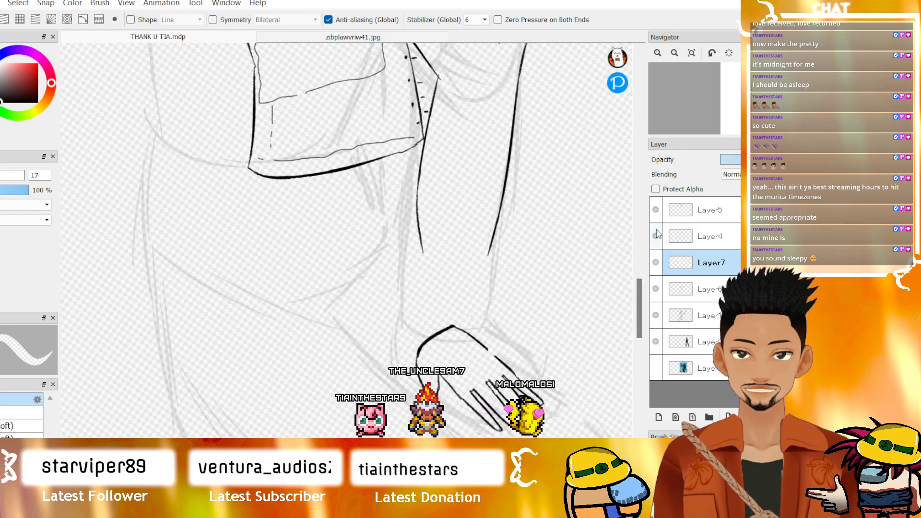
{"action": "left_click", "coordinate": [656, 263]}
{"action": "left_click", "coordinate": [655, 263]}
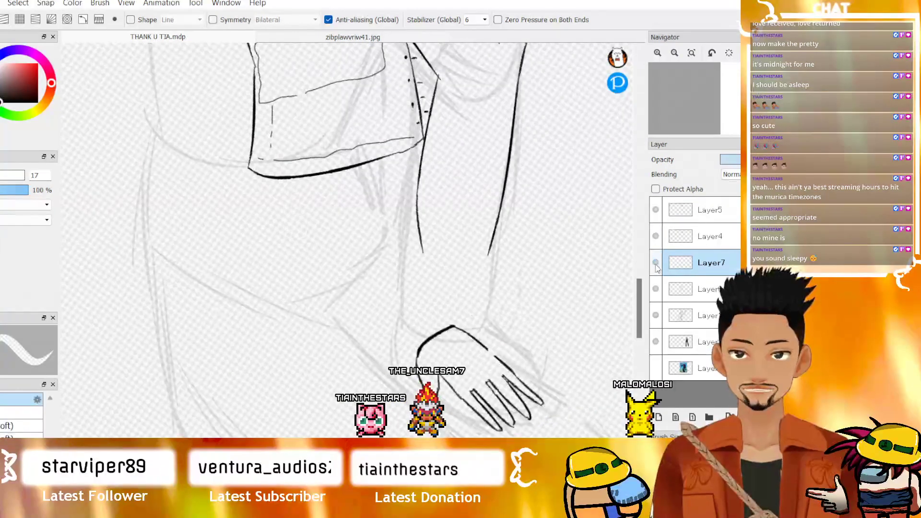
{"action": "left_click", "coordinate": [656, 289]}
{"action": "left_click", "coordinate": [656, 289]}
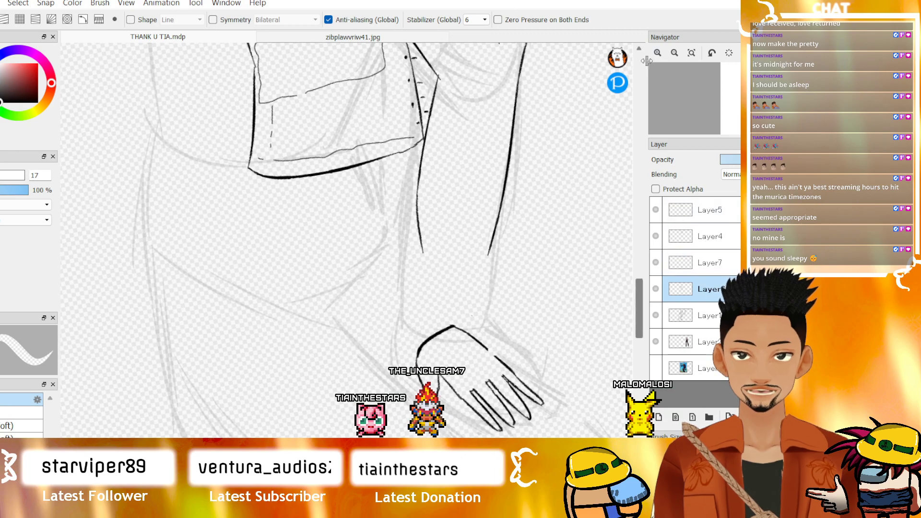
{"action": "left_click", "coordinate": [657, 53]}
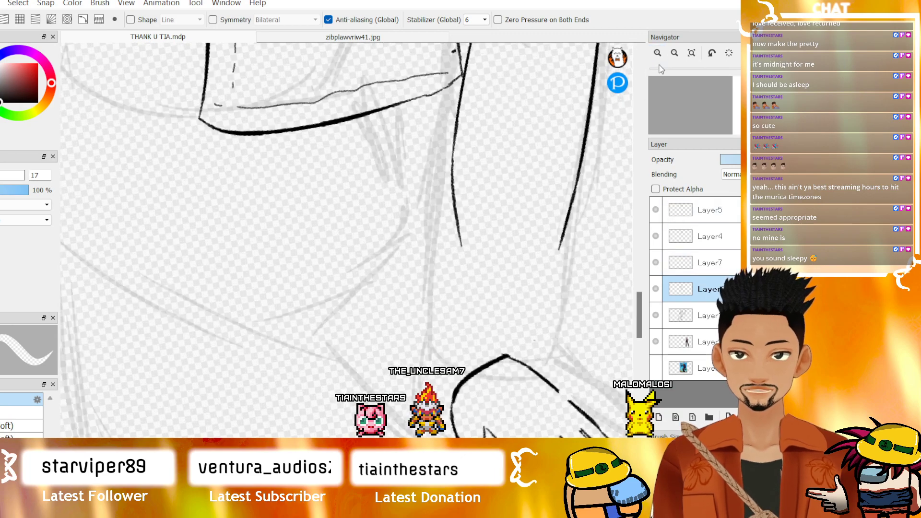
- Move the hand on Layer7 up so the palm sits directly beneath the ends of the forearm lines
{"action": "left_click", "coordinate": [697, 220]}
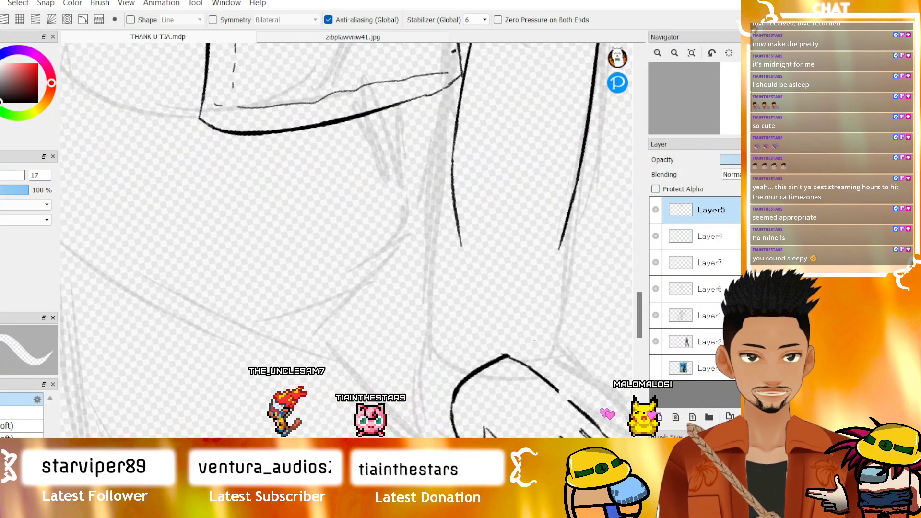
{"action": "key", "text": "v"}
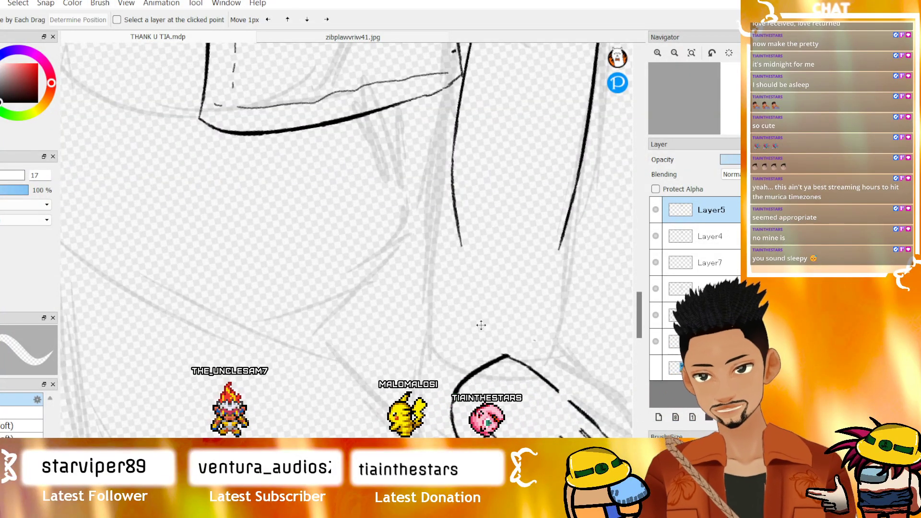
{"action": "left_click", "coordinate": [655, 287]}
{"action": "left_click", "coordinate": [655, 286]}
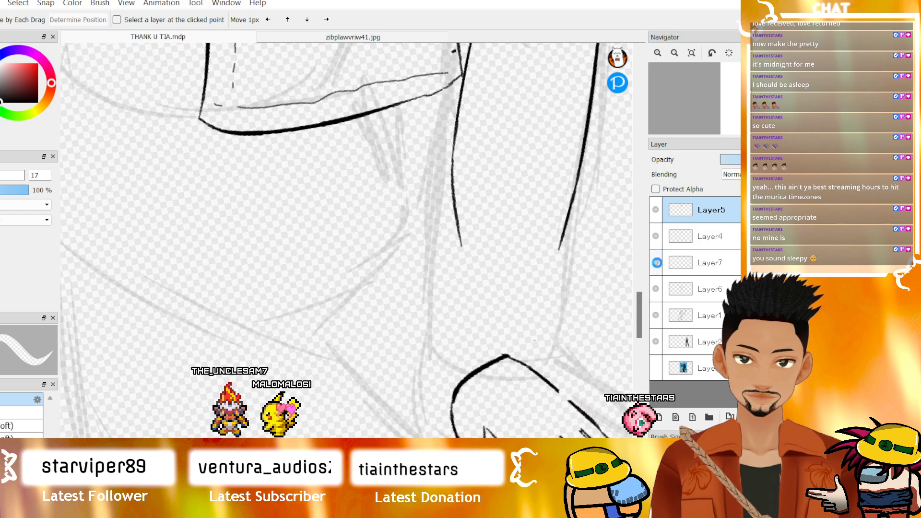
{"action": "left_click", "coordinate": [702, 262]}
{"action": "left_click_drag", "start_coordinate": [525, 420], "coordinate": [530, 325]}
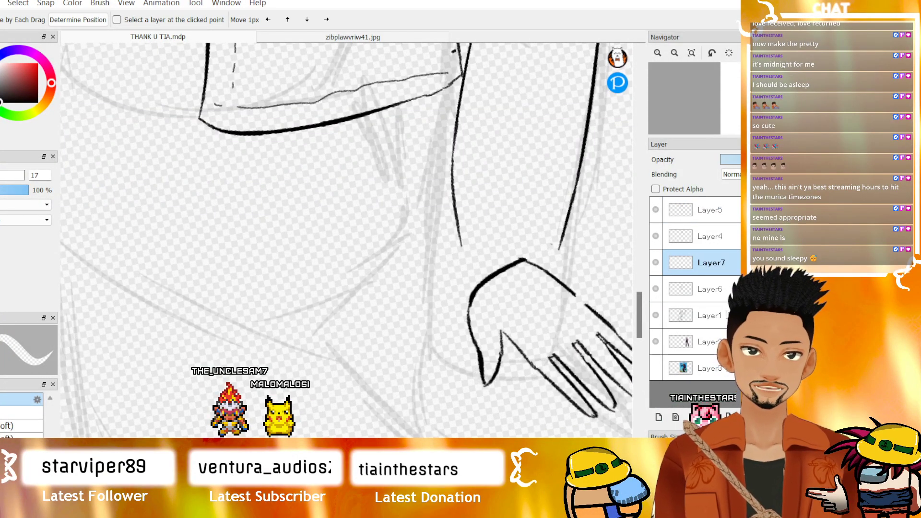
- Erase the lower ends of both forearm lines on Layer6
{"action": "key", "text": "b"}
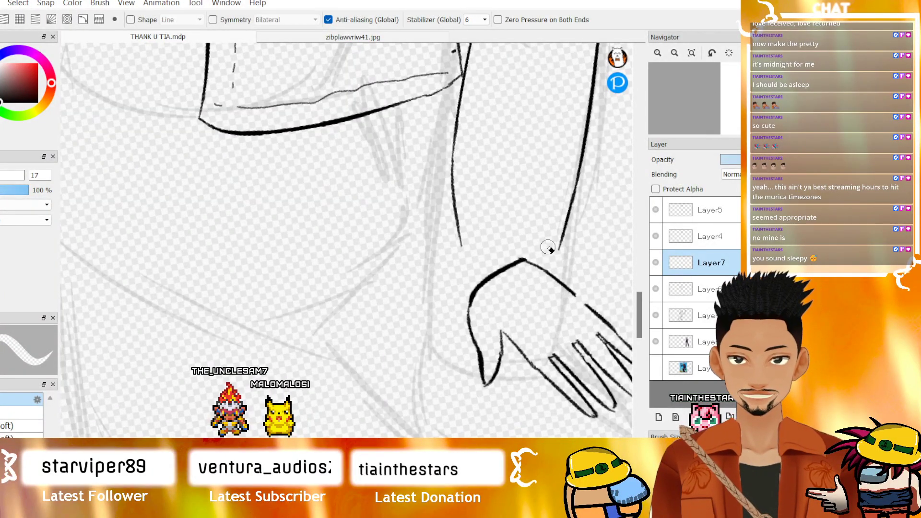
{"action": "left_click", "coordinate": [690, 289]}
{"action": "left_click_drag", "start_coordinate": [559, 250], "coordinate": [559, 217]}
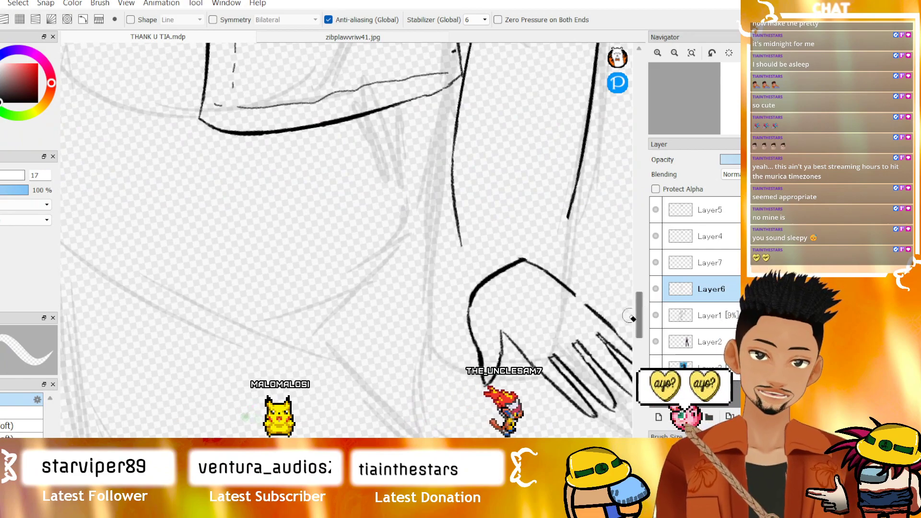
{"action": "scroll", "coordinate": [468, 338], "scroll_direction": "up", "scroll_amount": 3}
{"action": "left_click_drag", "start_coordinate": [462, 377], "coordinate": [456, 280]}
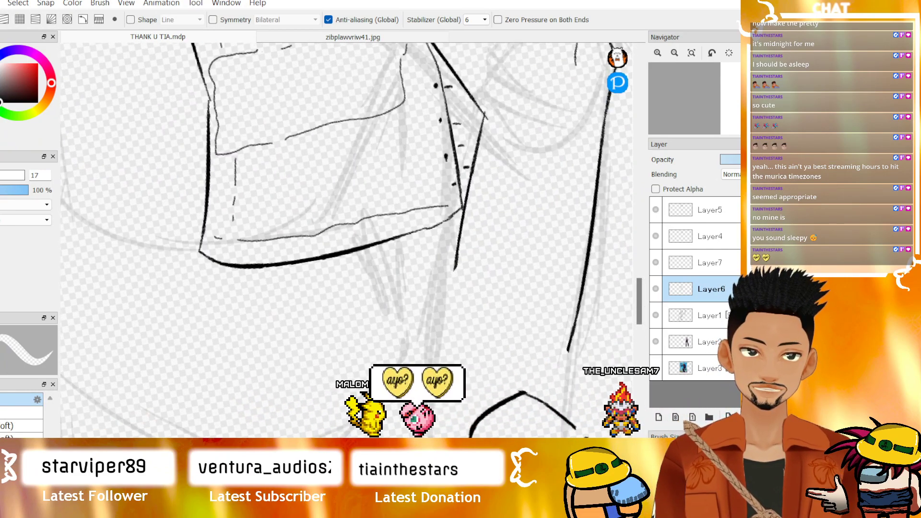
- Redraw the forearm narrowing toward the hand, with straighter side lines joined by a short curve across the wrist
{"action": "key", "text": "b"}
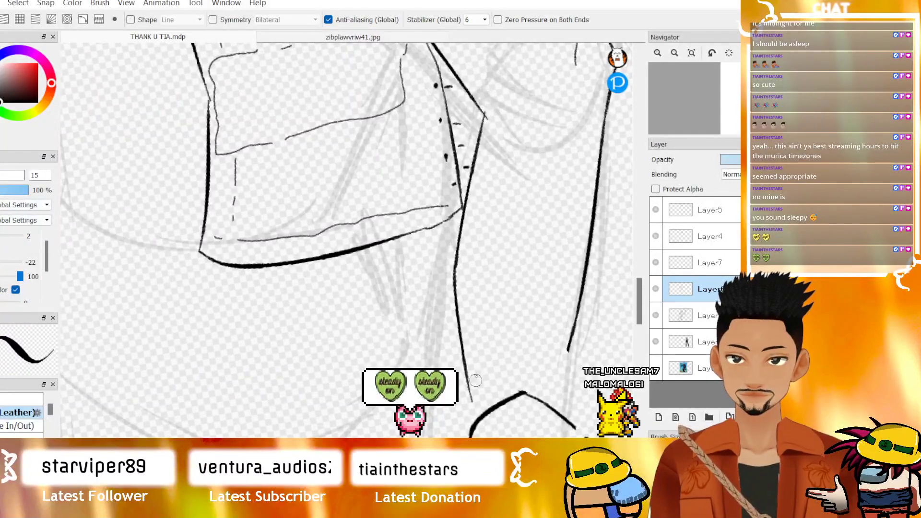
{"action": "left_click_drag", "start_coordinate": [454, 271], "coordinate": [458, 367]}
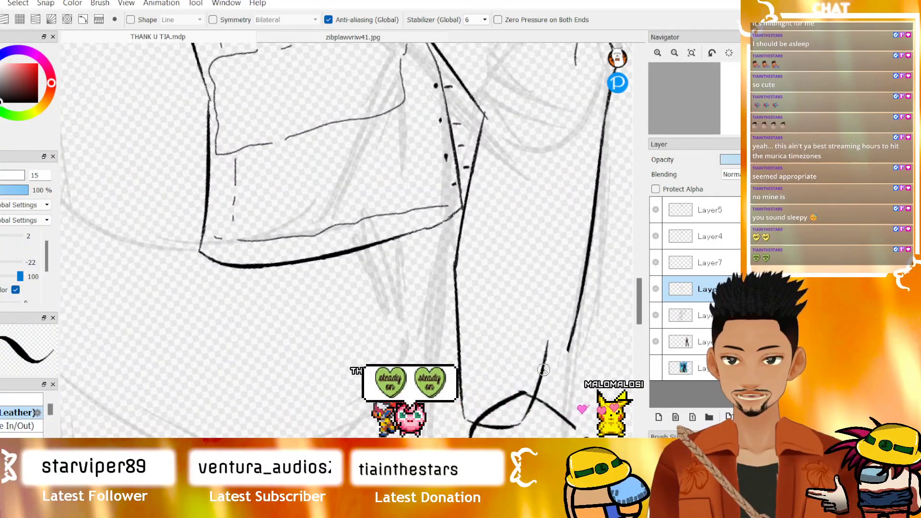
{"action": "left_click_drag", "start_coordinate": [526, 422], "coordinate": [564, 317]}
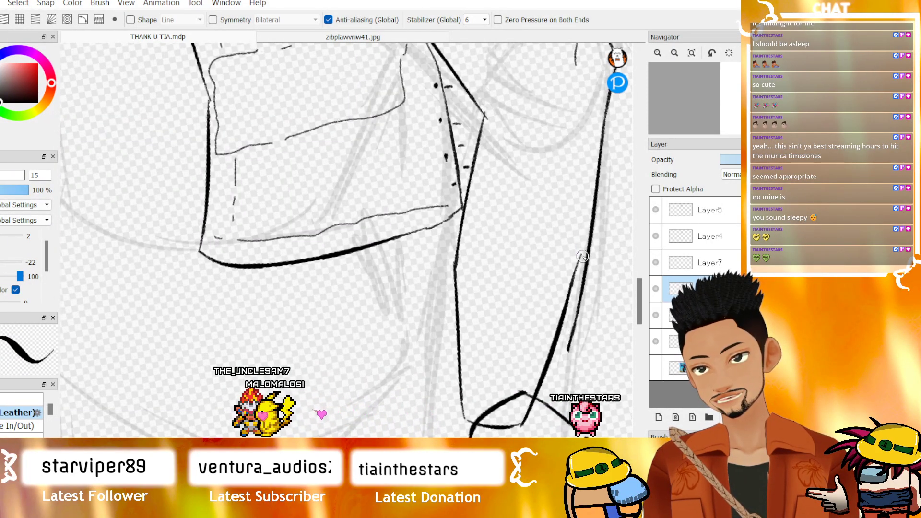
{"action": "left_click_drag", "start_coordinate": [581, 256], "coordinate": [590, 202]}
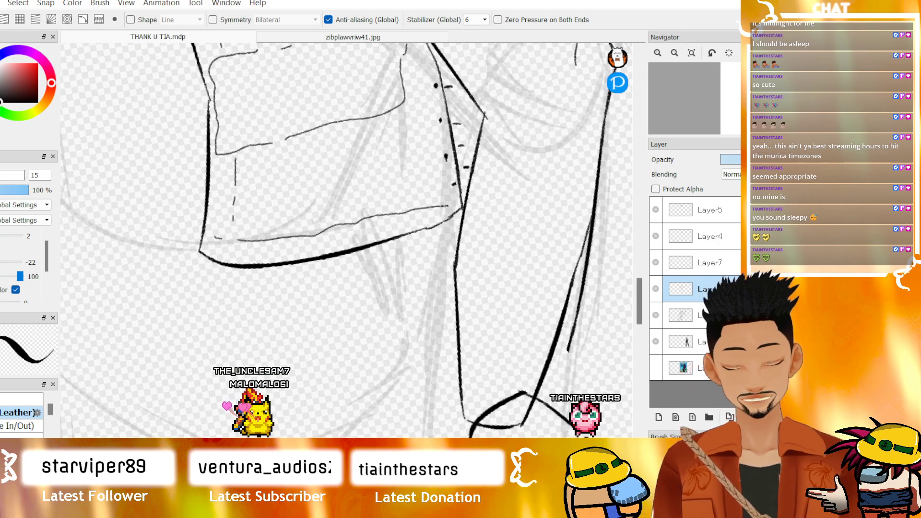
- Erase the leftover end of the old outer forearm line beside the redrawn one
{"action": "key", "text": "e"}
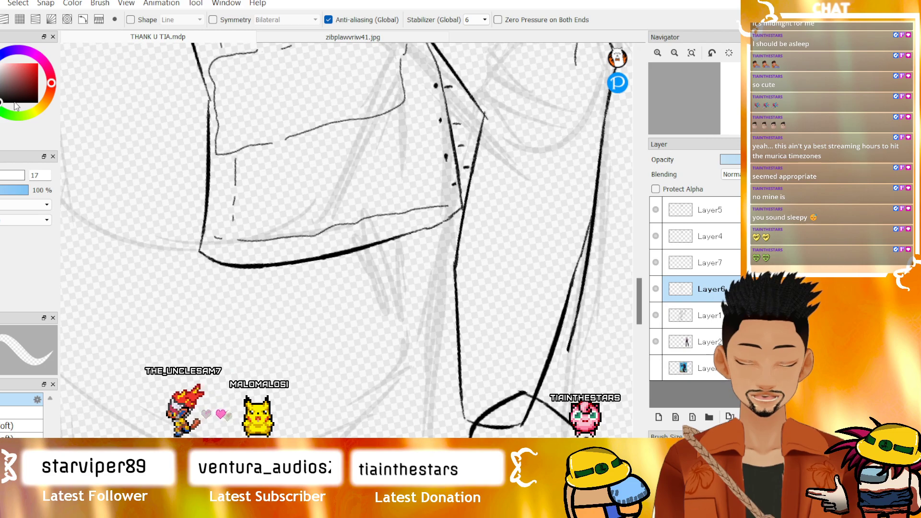
{"action": "mouse_move", "coordinate": [567, 341]}
{"action": "left_mouse_down"}
{"action": "mouse_move", "coordinate": [579, 338]}
{"action": "mouse_move", "coordinate": [584, 286]}
{"action": "left_mouse_up"}
{"action": "key", "text": "ctrl+z"}
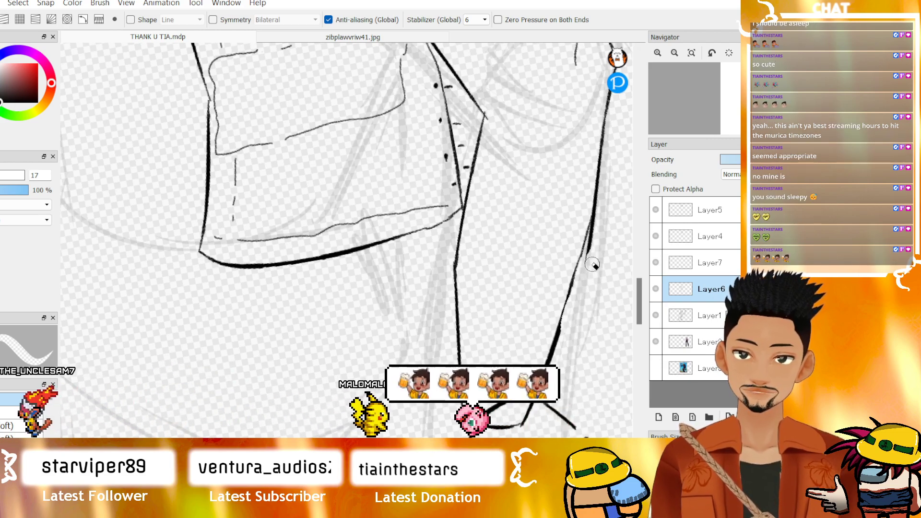
{"action": "left_click_drag", "start_coordinate": [586, 325], "coordinate": [595, 237]}
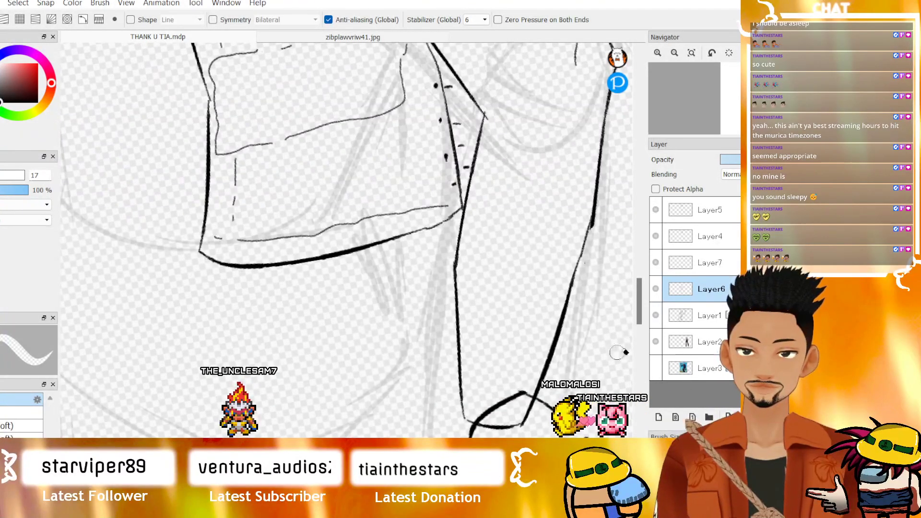
- Compare the hand and arm layers, then erase the wrist curve and the lower ends of the forearm lines on Layer6
{"action": "left_click", "coordinate": [710, 262]}
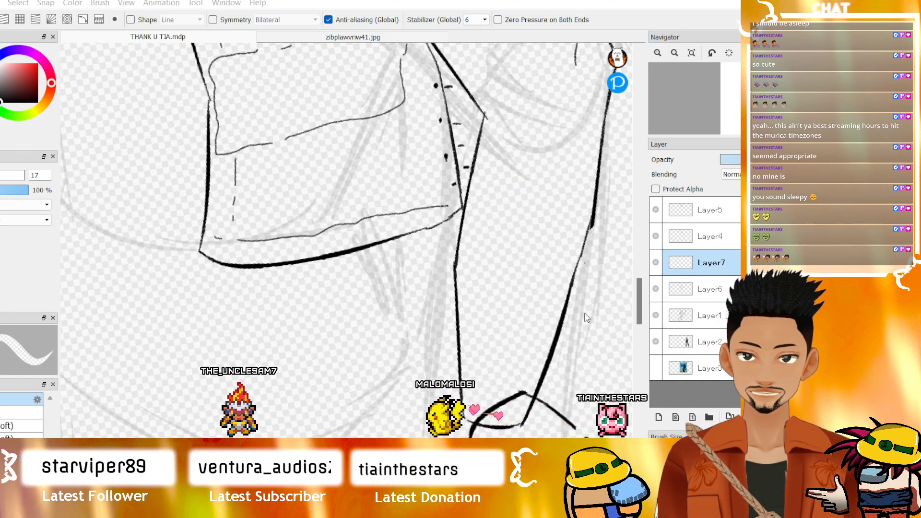
{"action": "mouse_move", "coordinate": [734, 111]}
{"action": "left_mouse_down"}
{"action": "mouse_move", "coordinate": [736, 94]}
{"action": "mouse_move", "coordinate": [724, 113]}
{"action": "left_mouse_up"}
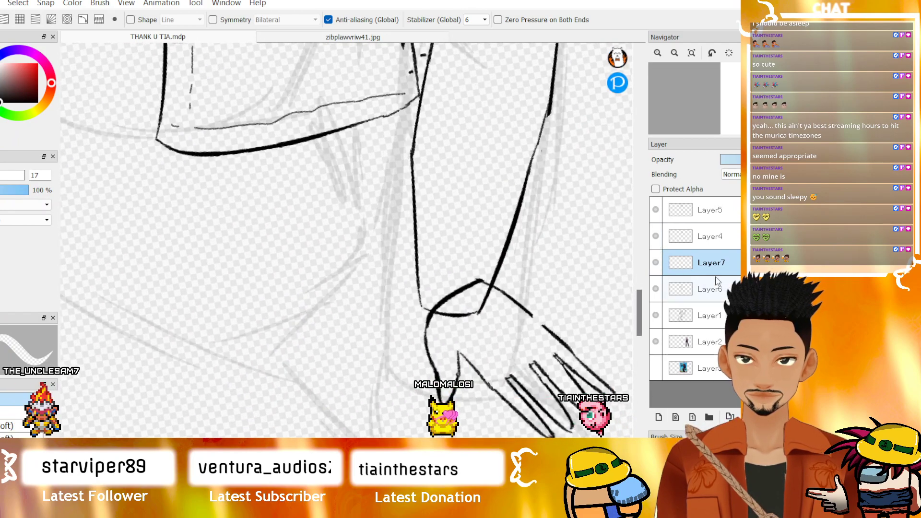
{"action": "left_click", "coordinate": [670, 279]}
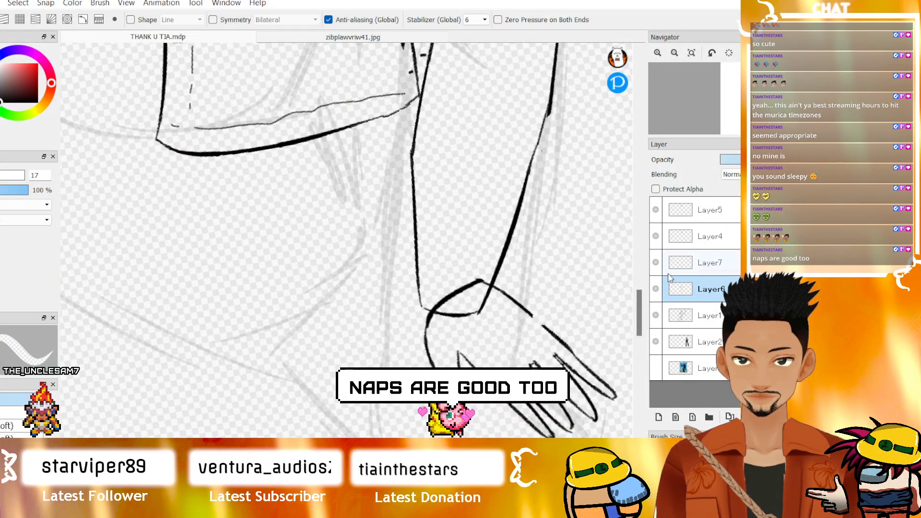
{"action": "left_click", "coordinate": [656, 266]}
{"action": "left_click", "coordinate": [705, 271]}
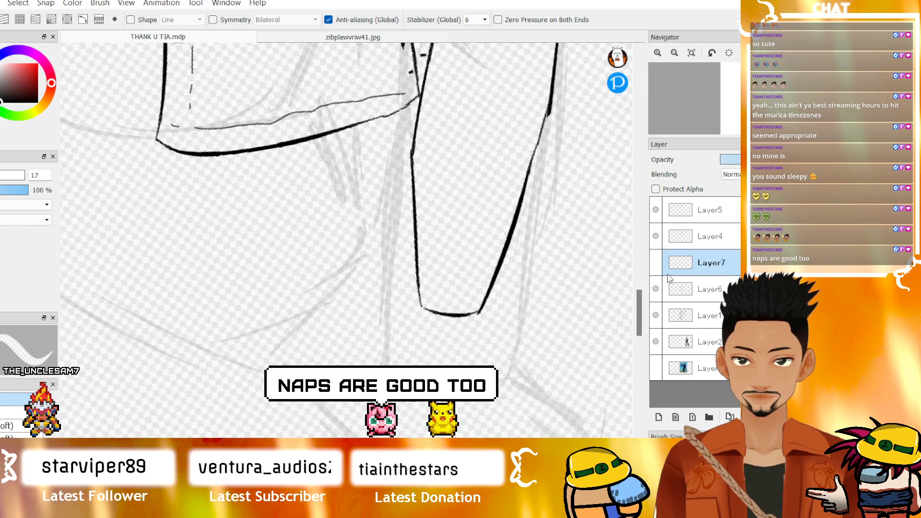
{"action": "key", "text": "ctrl+y"}
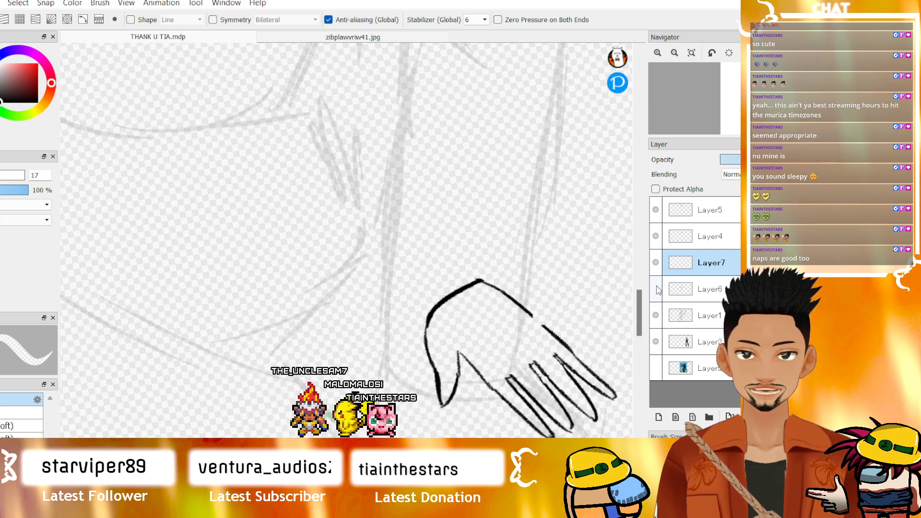
{"action": "left_click", "coordinate": [678, 288]}
{"action": "mouse_move", "coordinate": [491, 288]}
{"action": "left_mouse_down"}
{"action": "mouse_move", "coordinate": [473, 314]}
{"action": "mouse_move", "coordinate": [434, 317]}
{"action": "mouse_move", "coordinate": [494, 283]}
{"action": "mouse_move", "coordinate": [482, 288]}
{"action": "mouse_move", "coordinate": [507, 246]}
{"action": "left_mouse_up"}
{"action": "key", "text": "b"}
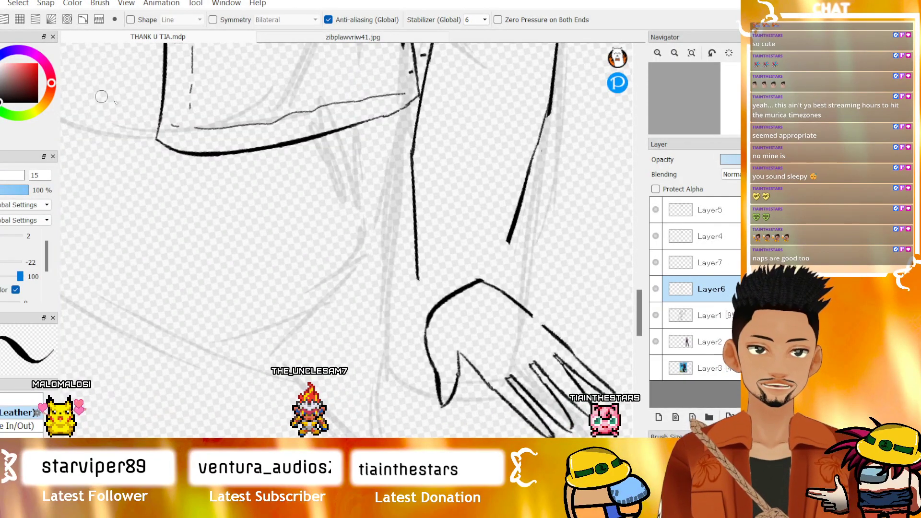
- Draw a cuff around the wrist end of the forearm on Layer6, with two curved bands running across it
{"action": "mouse_move", "coordinate": [418, 276]}
{"action": "left_mouse_down"}
{"action": "mouse_move", "coordinate": [492, 249]}
{"action": "mouse_move", "coordinate": [508, 261]}
{"action": "mouse_move", "coordinate": [444, 262]}
{"action": "mouse_move", "coordinate": [511, 250]}
{"action": "mouse_move", "coordinate": [507, 290]}
{"action": "left_mouse_up"}
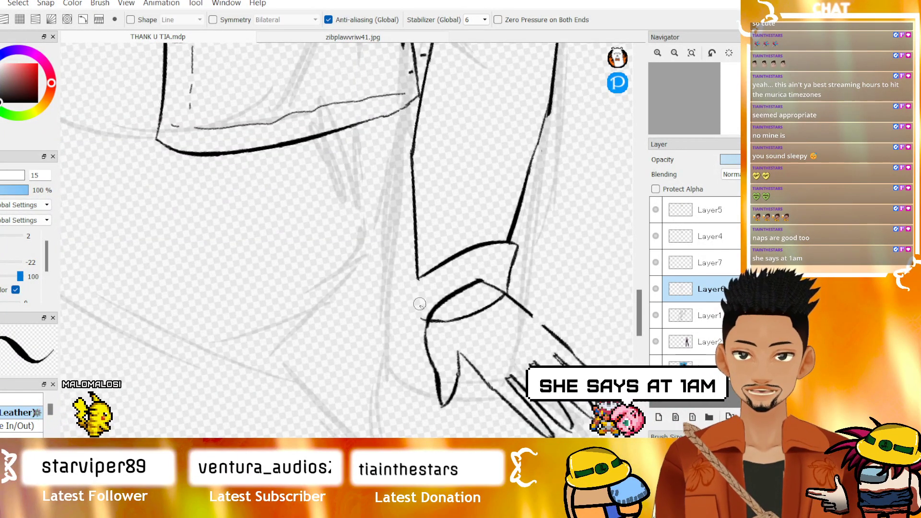
{"action": "left_click_drag", "start_coordinate": [421, 317], "coordinate": [418, 280]}
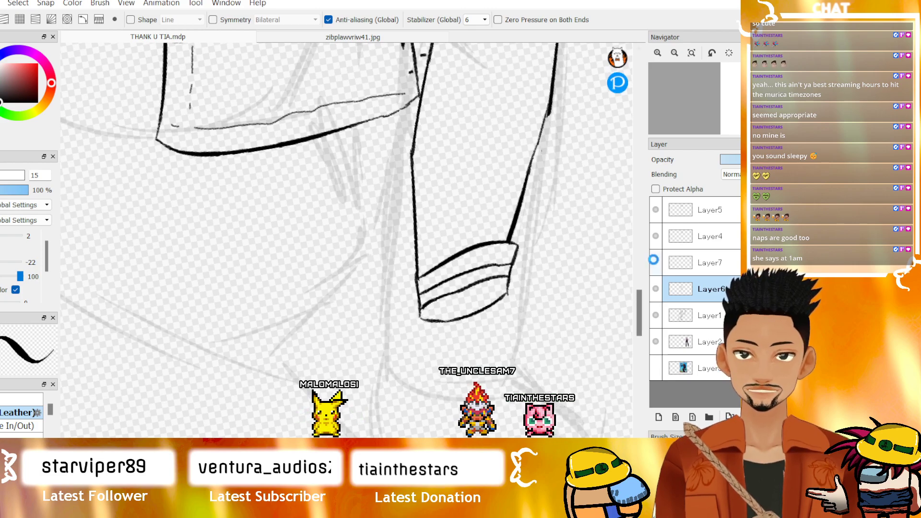
- On Layer7, erase the hand lines that overlap the cuff and close the gap in the hand's outer edge
{"action": "left_click", "coordinate": [679, 265]}
{"action": "key", "text": "e"}
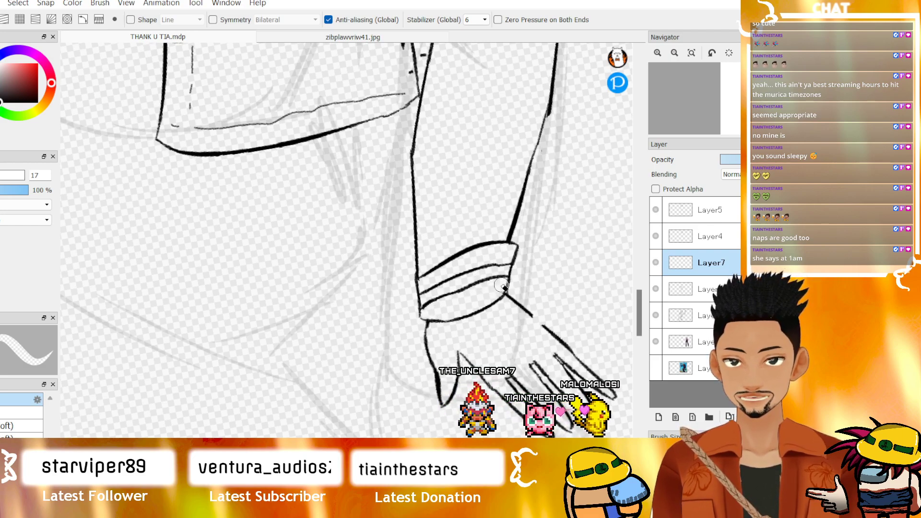
{"action": "key", "text": "b"}
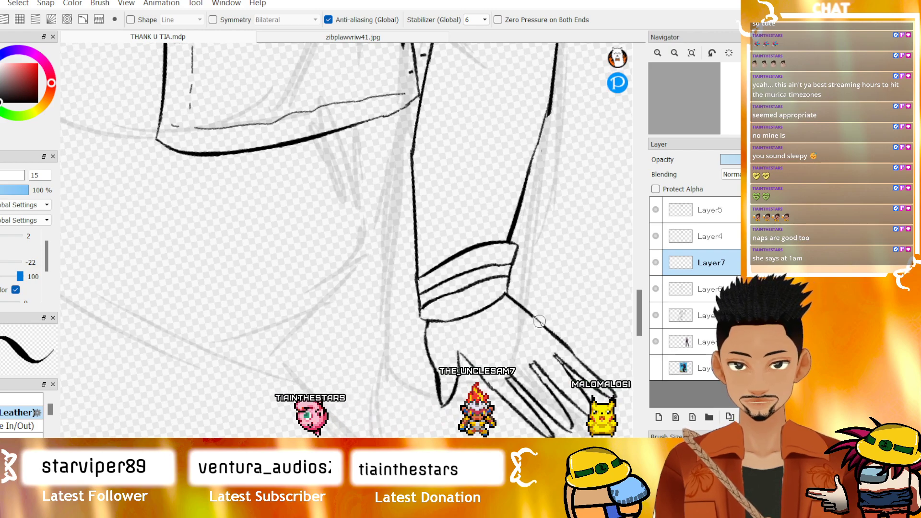
- Draw small rounded fingernails on the tips of the four fingers and a nail on the thumb on Layer7
{"action": "left_click", "coordinate": [658, 53]}
{"action": "left_click", "coordinate": [657, 53]}
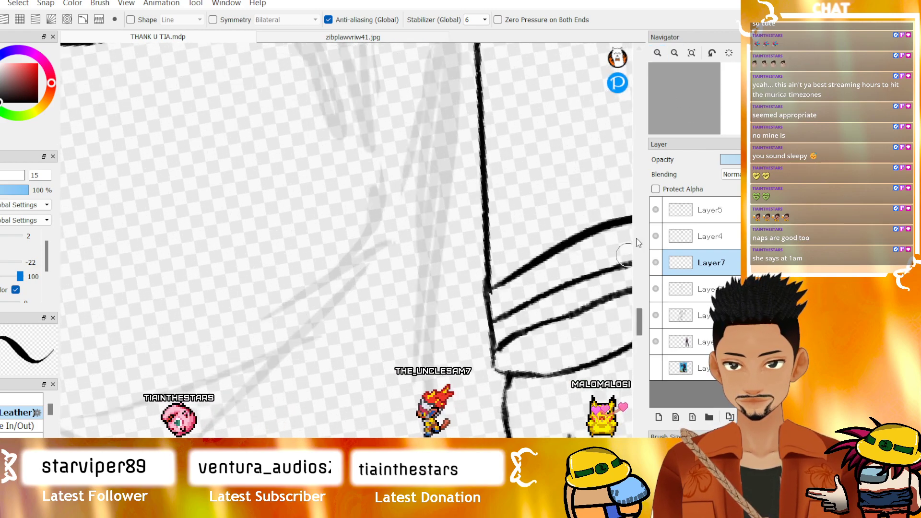
{"action": "left_click_drag", "start_coordinate": [641, 312], "coordinate": [641, 324]}
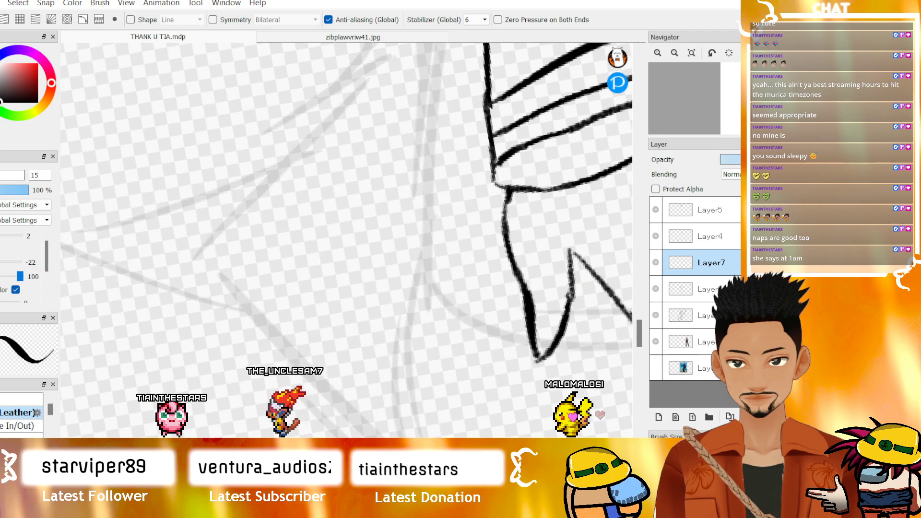
{"action": "scroll", "coordinate": [347, 239], "scroll_direction": "right", "scroll_amount": 8}
{"action": "scroll", "coordinate": [410, 410], "scroll_direction": "left", "scroll_amount": 1}
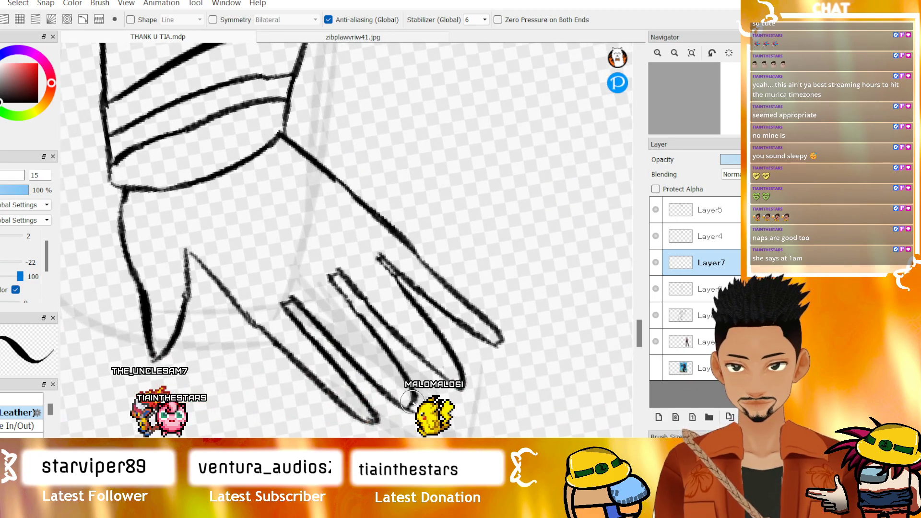
{"action": "key", "text": "e"}
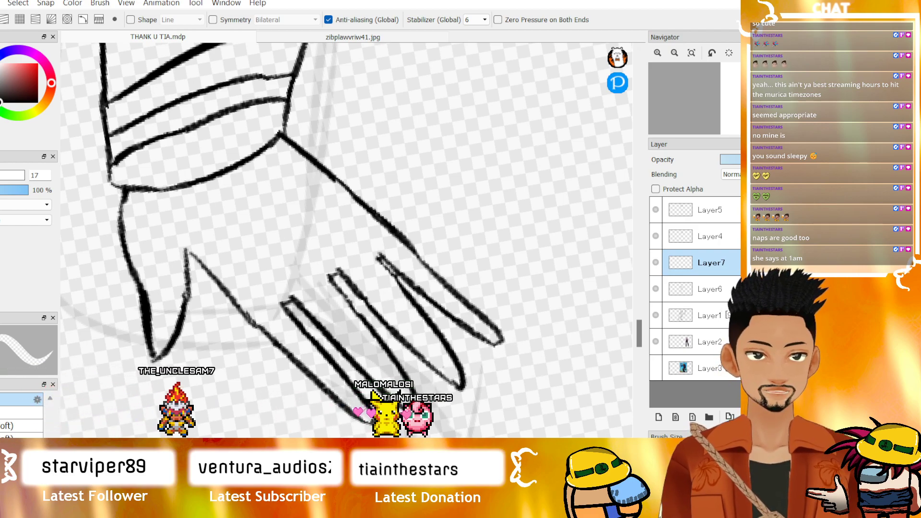
{"action": "key", "text": "b"}
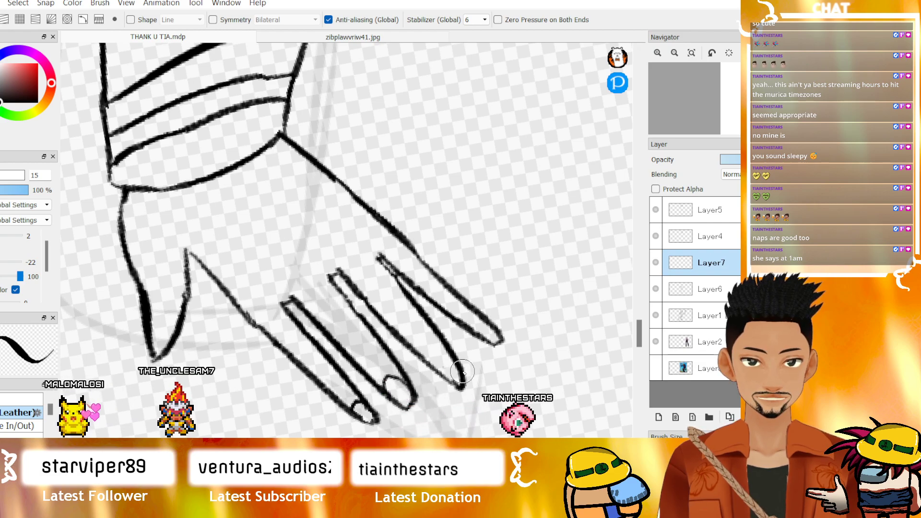
{"action": "left_click_drag", "start_coordinate": [454, 379], "coordinate": [437, 365]}
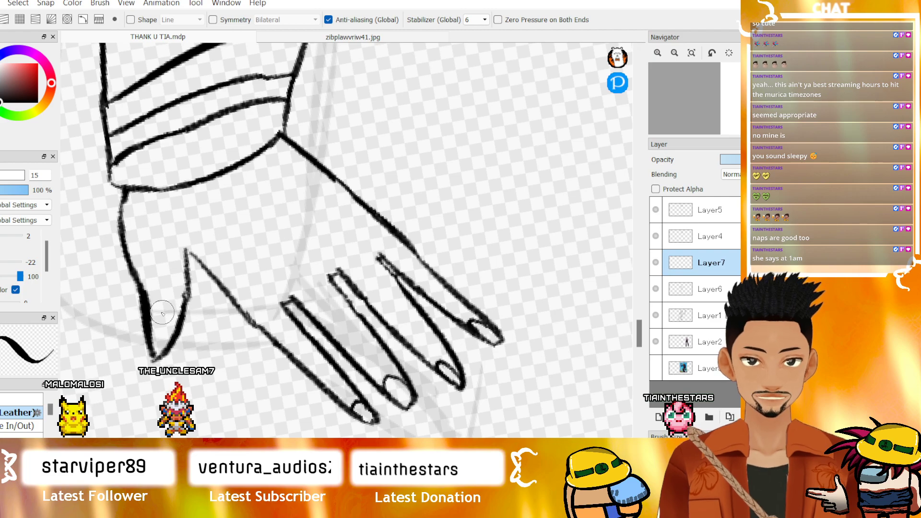
{"action": "mouse_move", "coordinate": [158, 355]}
{"action": "left_mouse_down"}
{"action": "mouse_move", "coordinate": [161, 325]}
{"action": "mouse_move", "coordinate": [150, 316]}
{"action": "left_mouse_up"}
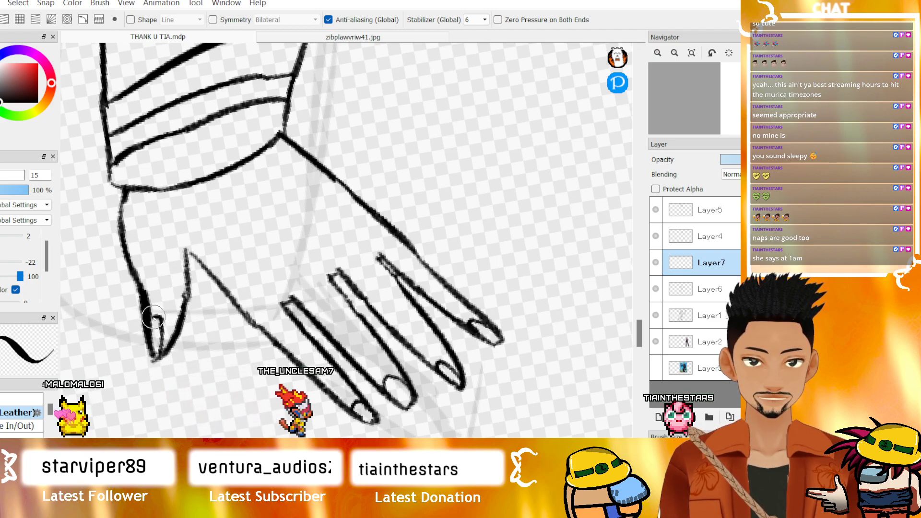
{"action": "key", "text": "e"}
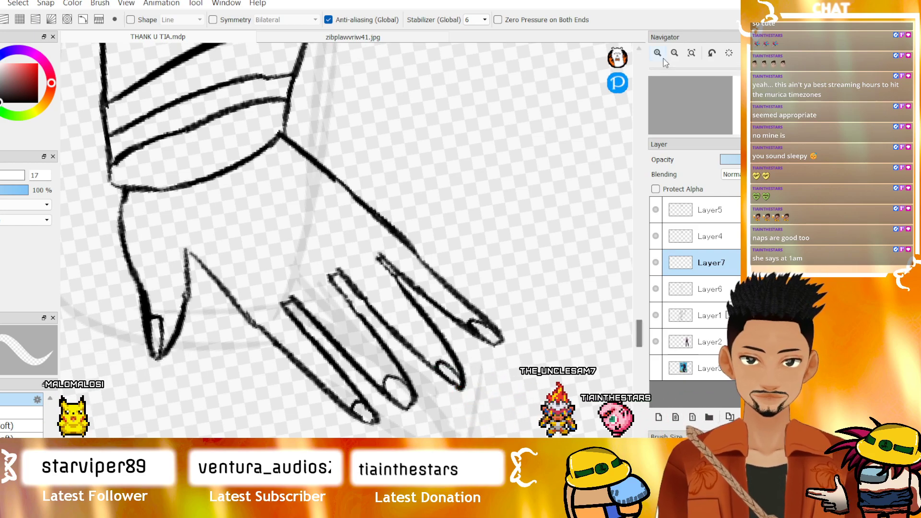
- Reset the canvas rotation and examine the finished hand and cuff against the whole figure
{"action": "left_click", "coordinate": [674, 53]}
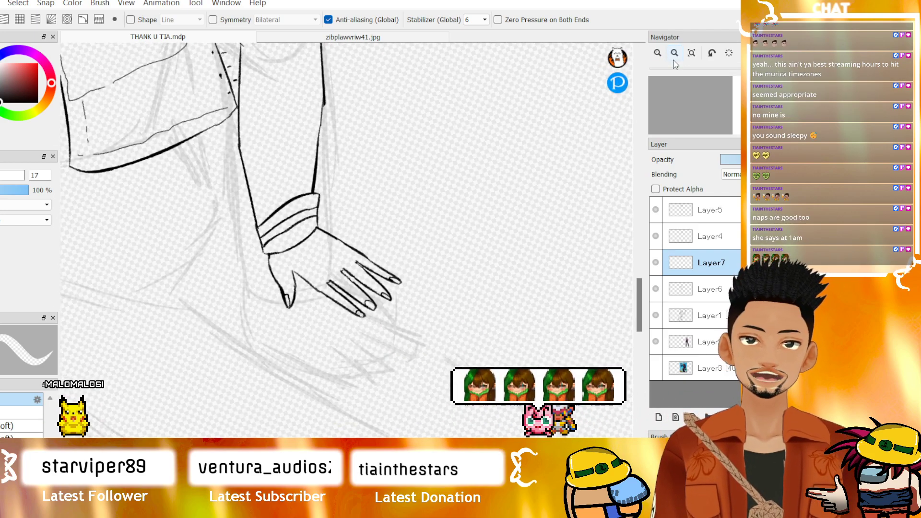
{"action": "left_click", "coordinate": [674, 54]}
{"action": "left_click", "coordinate": [691, 55]}
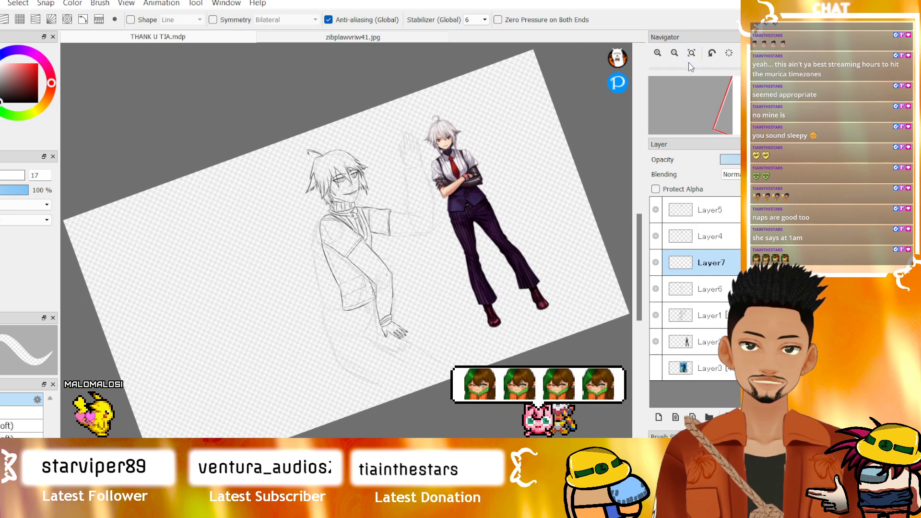
{"action": "left_click", "coordinate": [726, 55]}
{"action": "left_click", "coordinate": [657, 53]}
{"action": "left_click", "coordinate": [658, 54]}
{"action": "left_click", "coordinate": [657, 54]}
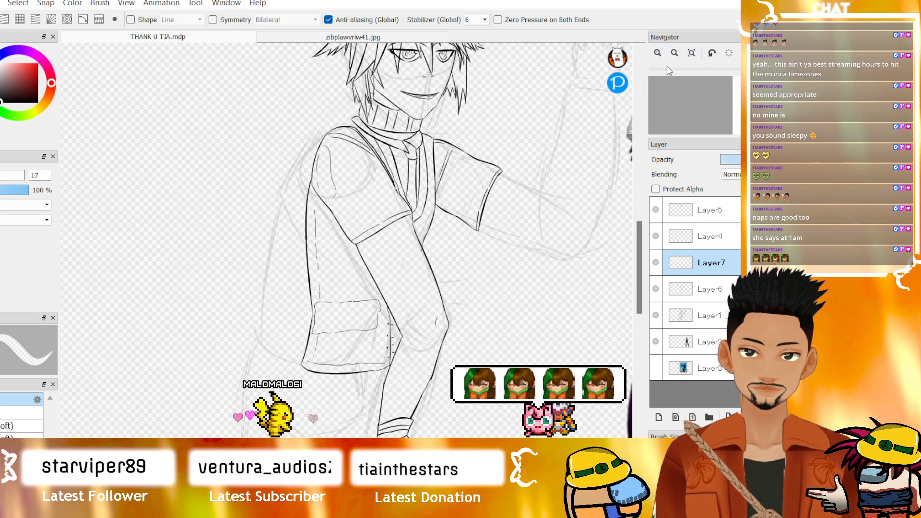
{"action": "left_click", "coordinate": [657, 54]}
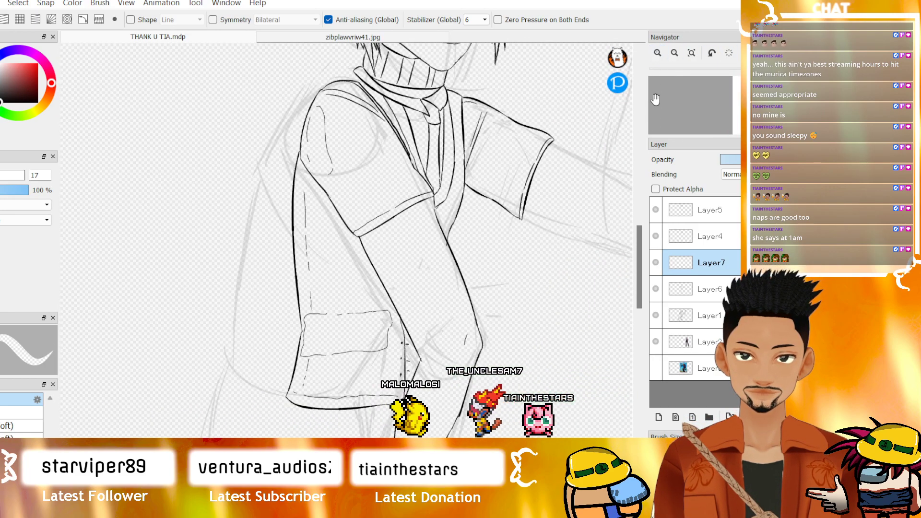
{"action": "scroll", "coordinate": [614, 268], "scroll_direction": "down", "scroll_amount": 5}
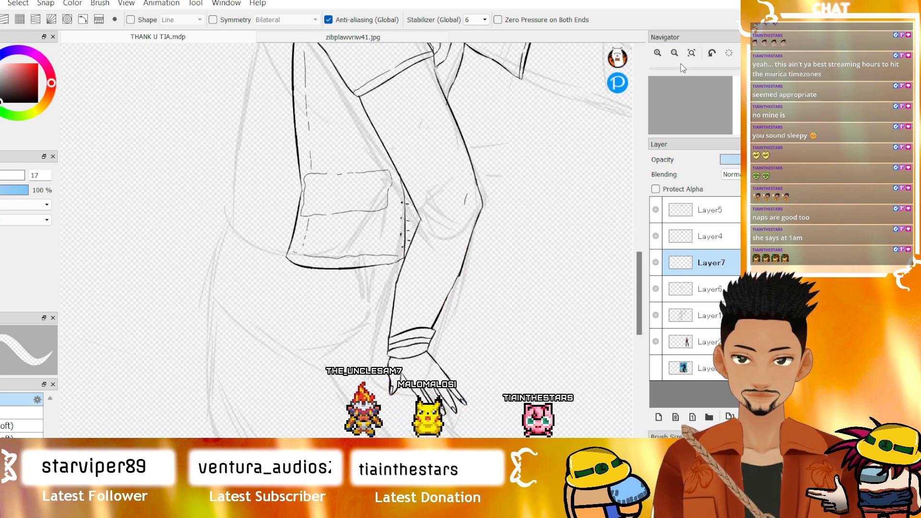
- Refine the outer forearm line on Layer6 by erasing the uneven thickness between the elbow and the cuff
{"action": "left_click", "coordinate": [657, 52]}
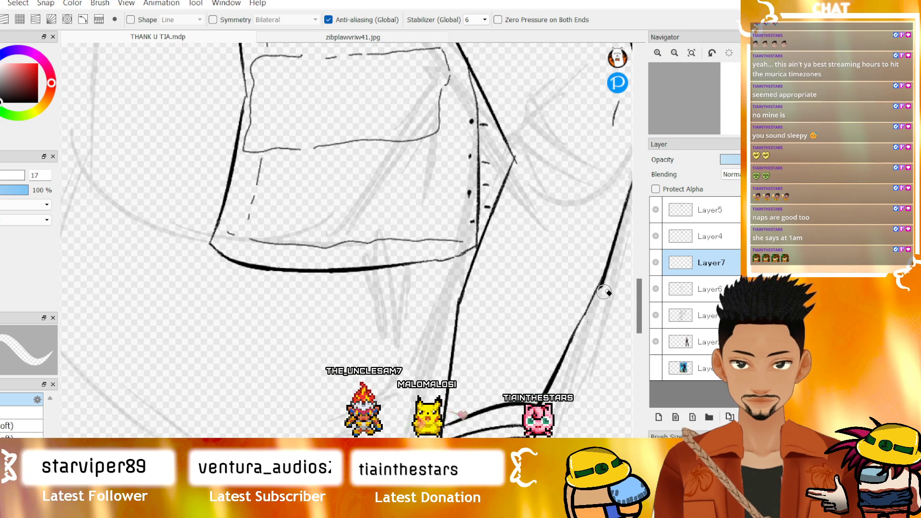
{"action": "left_click", "coordinate": [664, 288]}
{"action": "left_click", "coordinate": [658, 287]}
{"action": "left_click", "coordinate": [658, 287]}
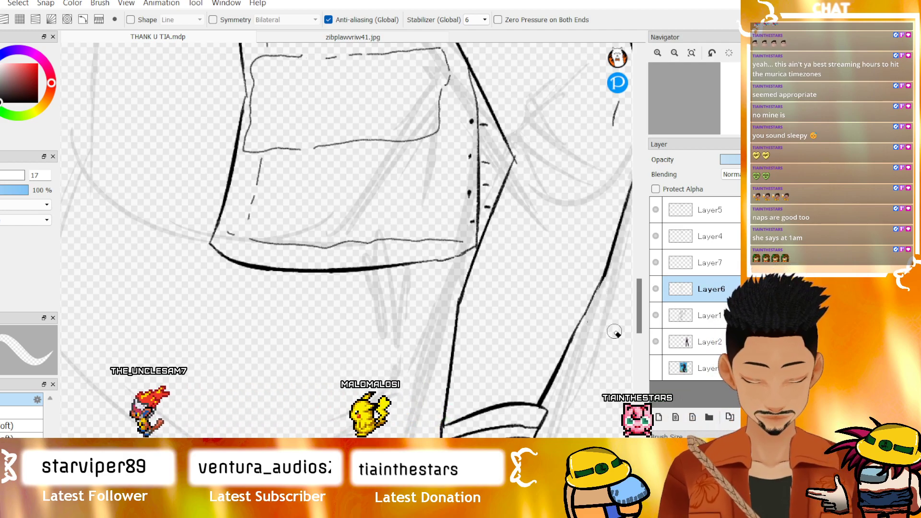
- Examine the length and proportions of the bent arm against the torso, from the full figure down to the elbow
{"action": "scroll", "coordinate": [545, 141], "scroll_direction": "down", "scroll_amount": 3}
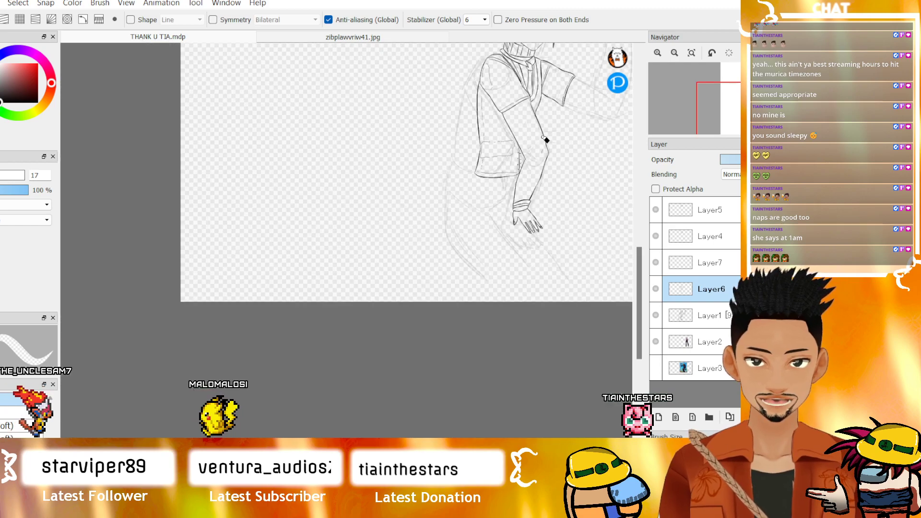
{"action": "scroll", "coordinate": [566, 107], "scroll_direction": "down", "scroll_amount": 1}
{"action": "scroll", "coordinate": [563, 91], "scroll_direction": "up", "scroll_amount": 2}
{"action": "scroll", "coordinate": [591, 133], "scroll_direction": "down", "scroll_amount": 1}
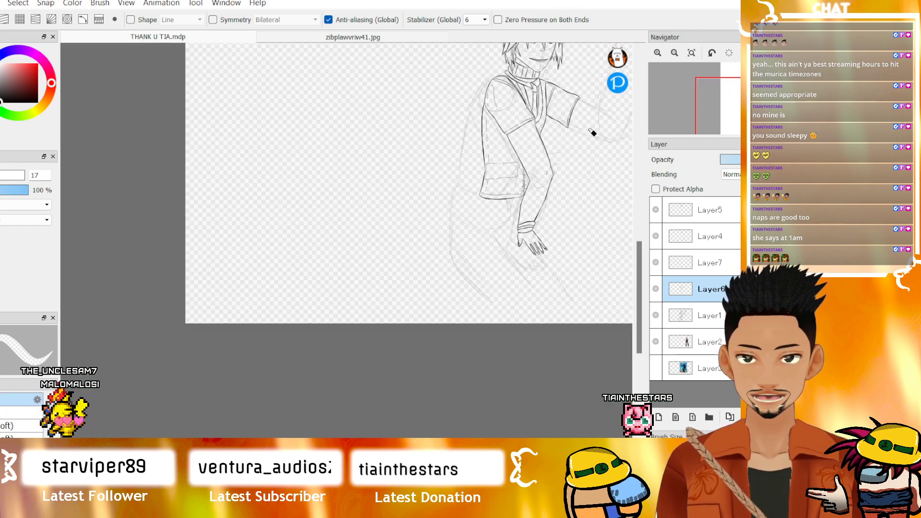
{"action": "left_click_drag", "start_coordinate": [637, 272], "coordinate": [637, 240]}
{"action": "scroll", "coordinate": [604, 248], "scroll_direction": "up", "scroll_amount": 3}
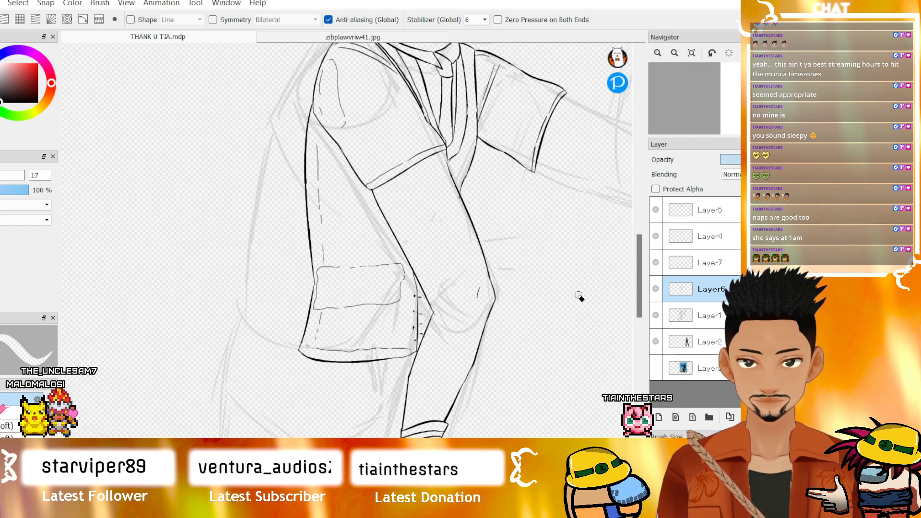
{"action": "left_click_drag", "start_coordinate": [635, 295], "coordinate": [635, 316]}
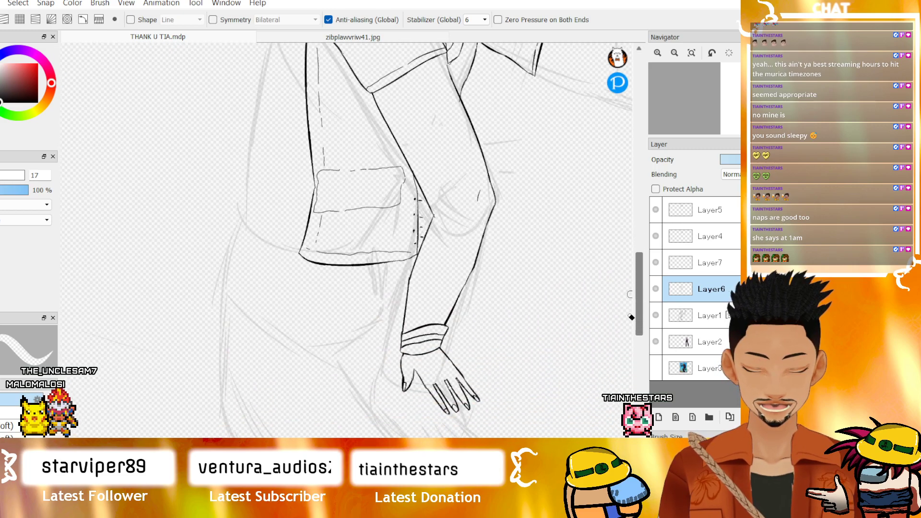
{"action": "scroll", "coordinate": [491, 308], "scroll_direction": "up", "scroll_amount": 1}
{"action": "scroll", "coordinate": [490, 306], "scroll_direction": "down", "scroll_amount": 2}
{"action": "scroll", "coordinate": [478, 274], "scroll_direction": "down", "scroll_amount": 2}
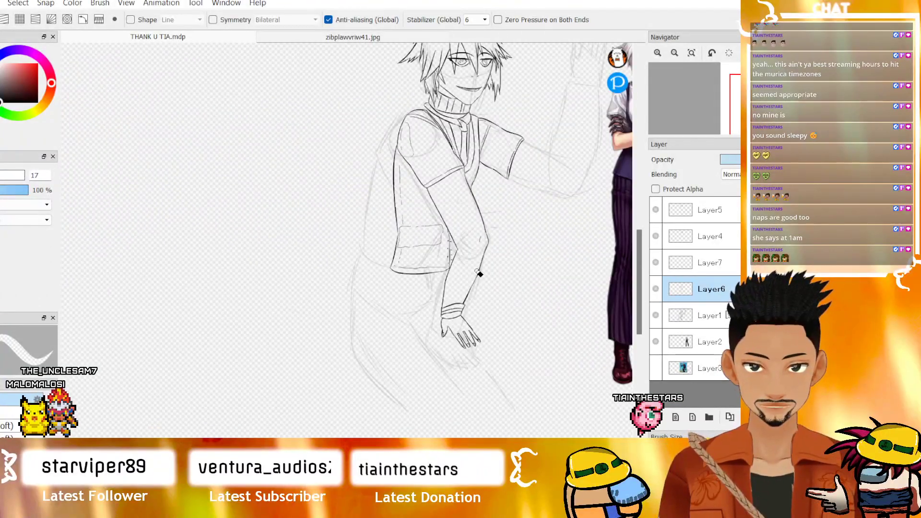
{"action": "scroll", "coordinate": [478, 273], "scroll_direction": "up", "scroll_amount": 4}
{"action": "scroll", "coordinate": [416, 195], "scroll_direction": "up", "scroll_amount": 1}
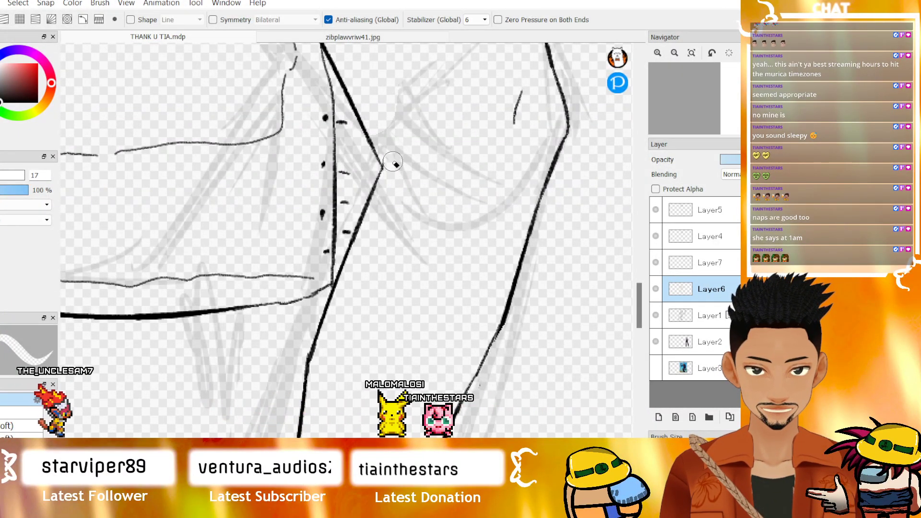
{"action": "scroll", "coordinate": [353, 211], "scroll_direction": "down", "scroll_amount": 1}
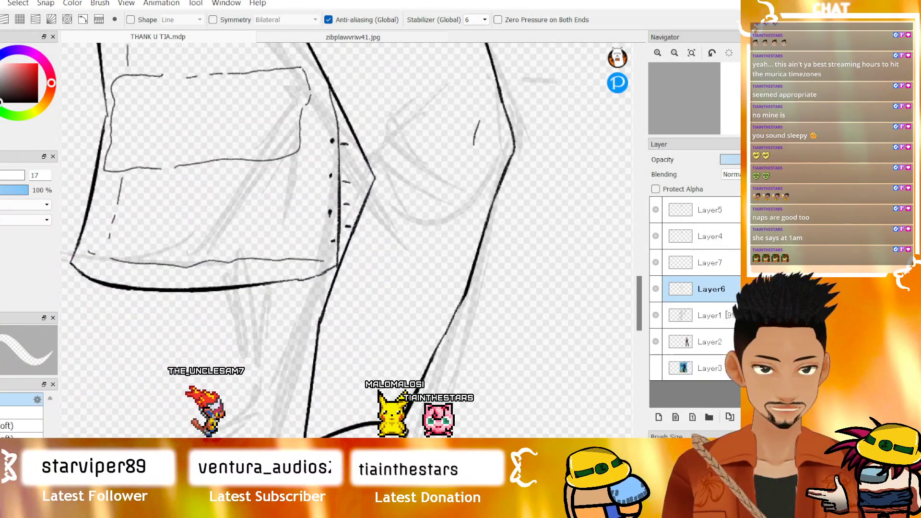
- Lasso a freehand selection around the forearm, cuff and hand, cutting across the arm at the elbow
{"action": "key", "text": "m"}
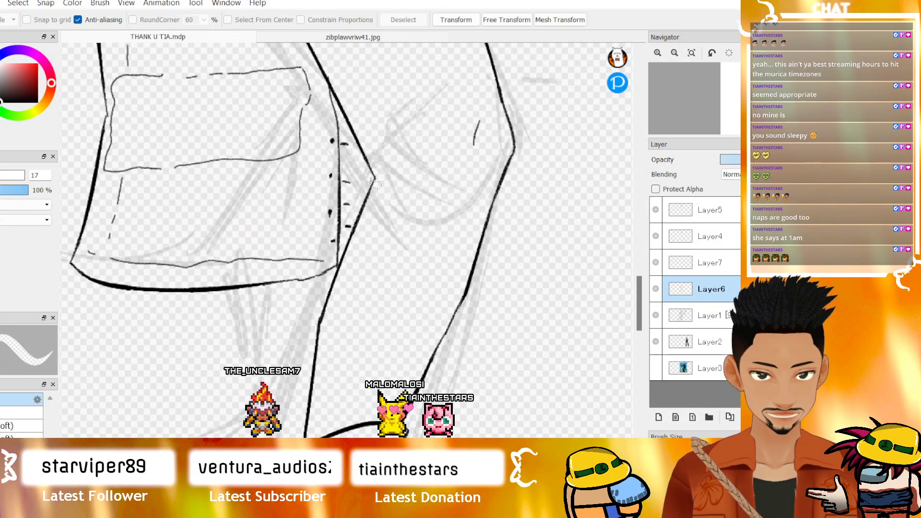
{"action": "left_click_drag", "start_coordinate": [365, 202], "coordinate": [367, 185]}
{"action": "key", "text": "ctrl+d"}
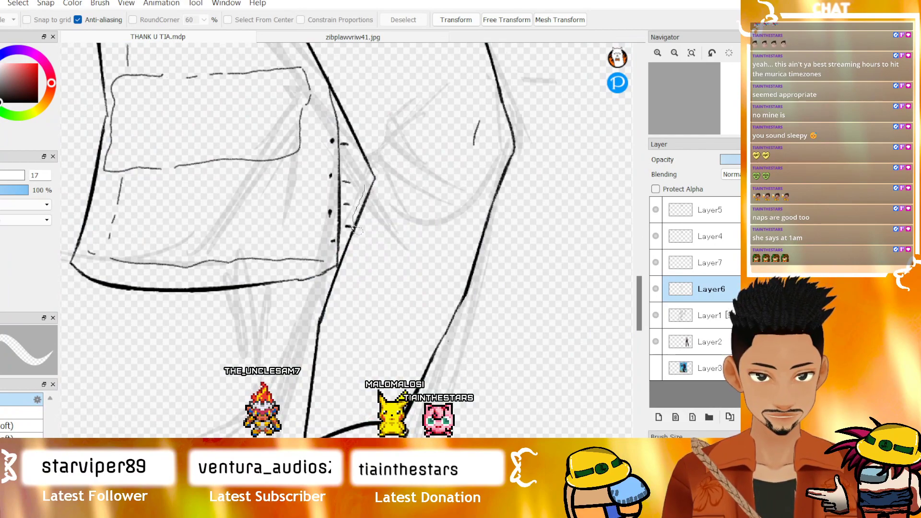
{"action": "mouse_move", "coordinate": [343, 256]}
{"action": "left_mouse_down"}
{"action": "mouse_move", "coordinate": [322, 298]}
{"action": "mouse_move", "coordinate": [291, 321]}
{"action": "mouse_move", "coordinate": [215, 433]}
{"action": "left_mouse_up"}
{"action": "scroll", "coordinate": [223, 422], "scroll_direction": "up", "scroll_amount": 1}
{"action": "scroll", "coordinate": [199, 443], "scroll_direction": "down", "scroll_amount": 1}
{"action": "scroll", "coordinate": [199, 443], "scroll_direction": "down", "scroll_amount": 1}
{"action": "scroll", "coordinate": [188, 444], "scroll_direction": "down", "scroll_amount": 1}
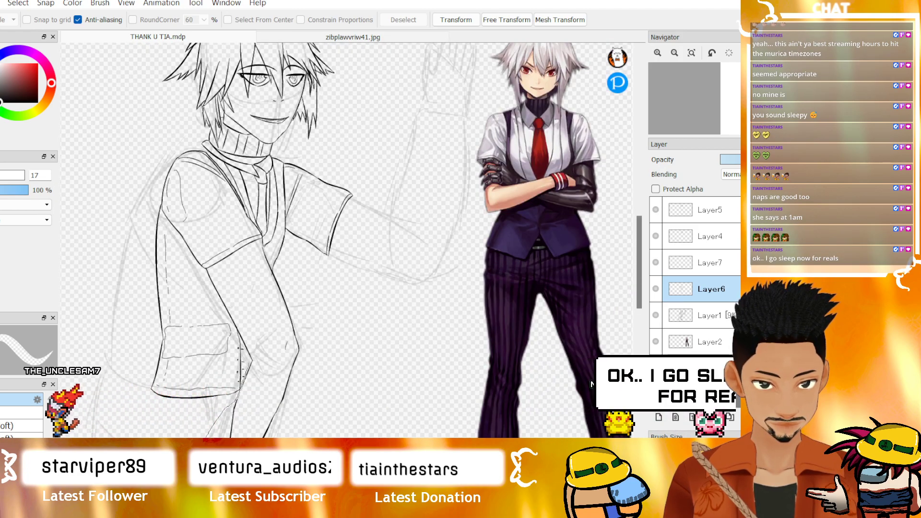
{"action": "scroll", "coordinate": [592, 384], "scroll_direction": "up", "scroll_amount": 3}
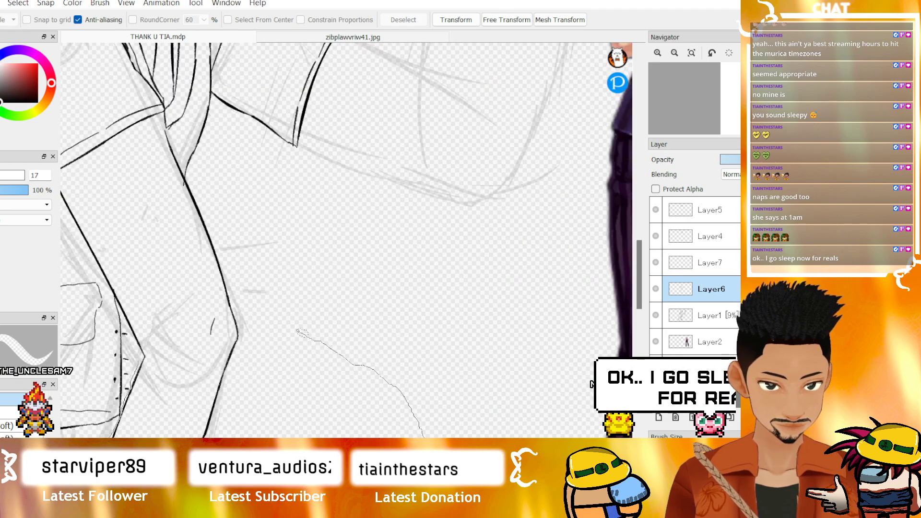
{"action": "scroll", "coordinate": [592, 384], "scroll_direction": "up", "scroll_amount": 1}
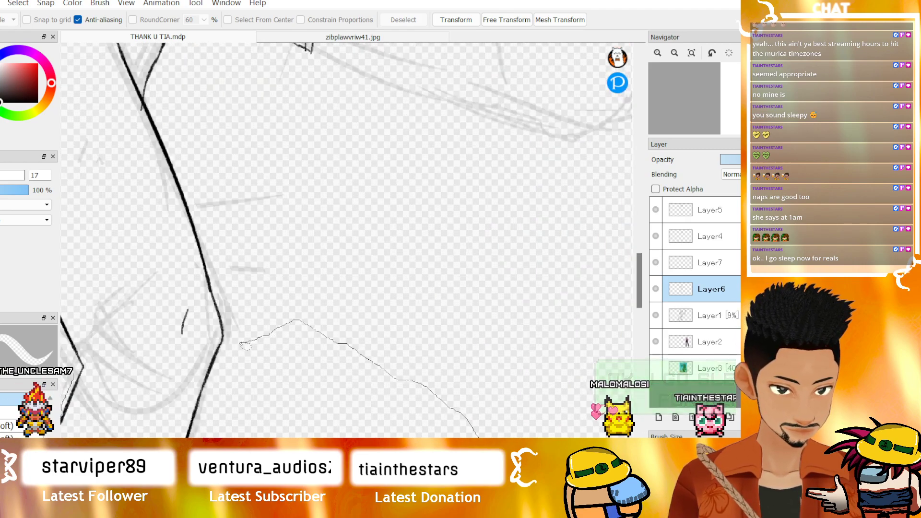
{"action": "left_click_drag", "start_coordinate": [245, 346], "coordinate": [222, 347]}
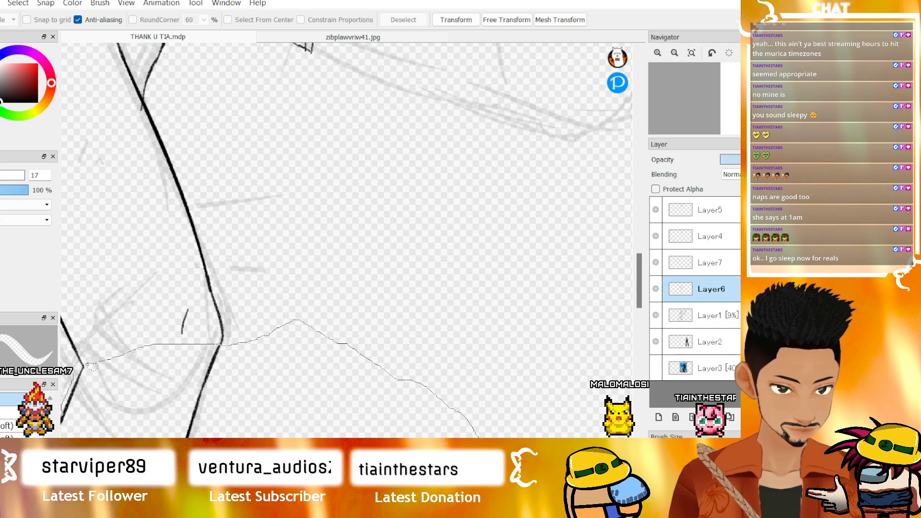
{"action": "left_click_drag", "start_coordinate": [92, 366], "coordinate": [85, 366]}
{"action": "scroll", "coordinate": [86, 422], "scroll_direction": "down", "scroll_amount": 2}
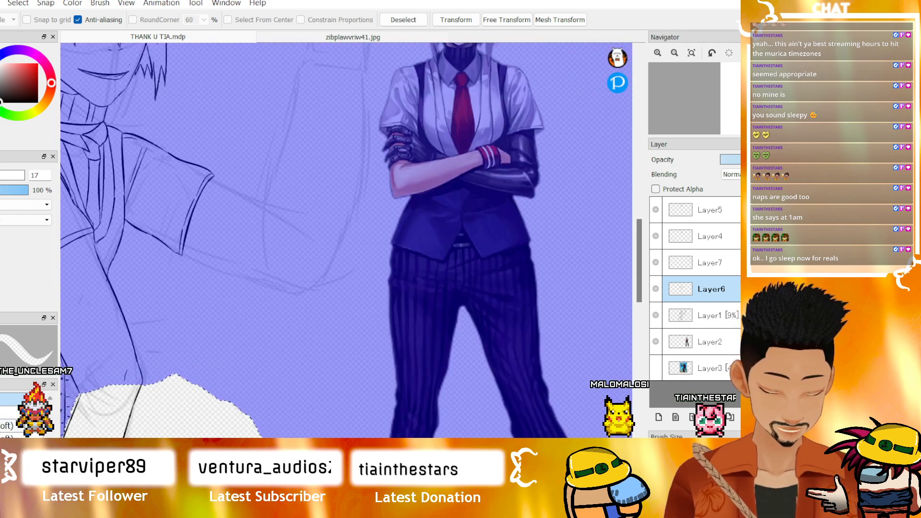
{"action": "scroll", "coordinate": [122, 402], "scroll_direction": "down", "scroll_amount": 2}
{"action": "left_click_drag", "start_coordinate": [167, 389], "coordinate": [520, 391]}
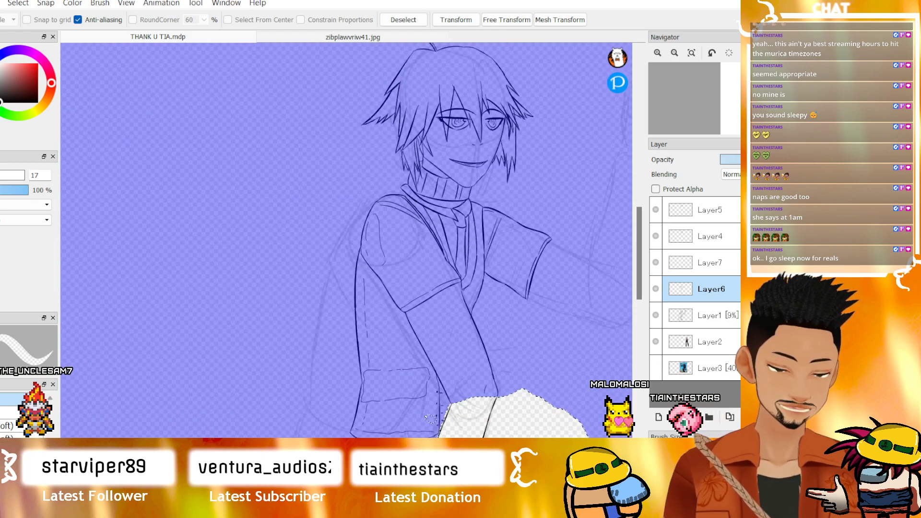
{"action": "scroll", "coordinate": [521, 374], "scroll_direction": "down", "scroll_amount": 2}
{"action": "scroll", "coordinate": [521, 374], "scroll_direction": "up", "scroll_amount": 4}
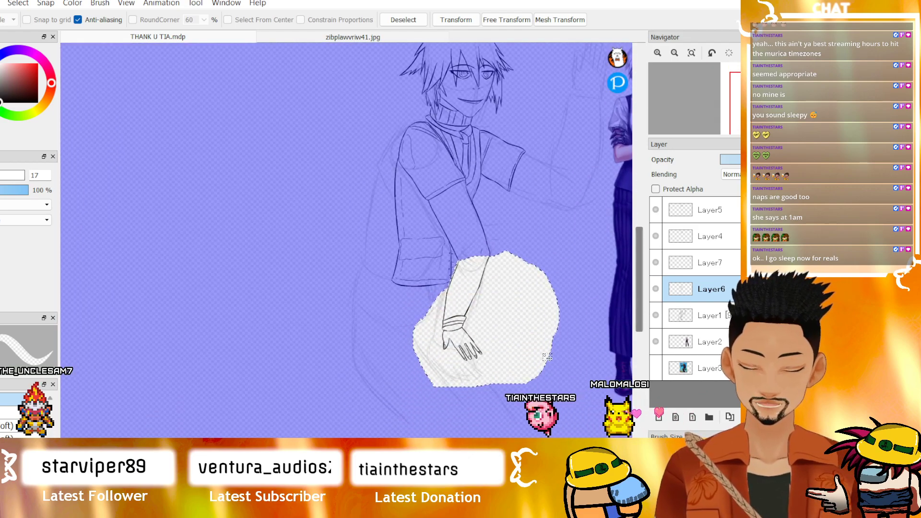
- Try to transform the lassoed forearm, cuff and hand on Layer6, and drop the selection
{"action": "key", "text": "ctrl+t"}
{"action": "scroll", "coordinate": [521, 329], "scroll_direction": "up", "scroll_amount": 3}
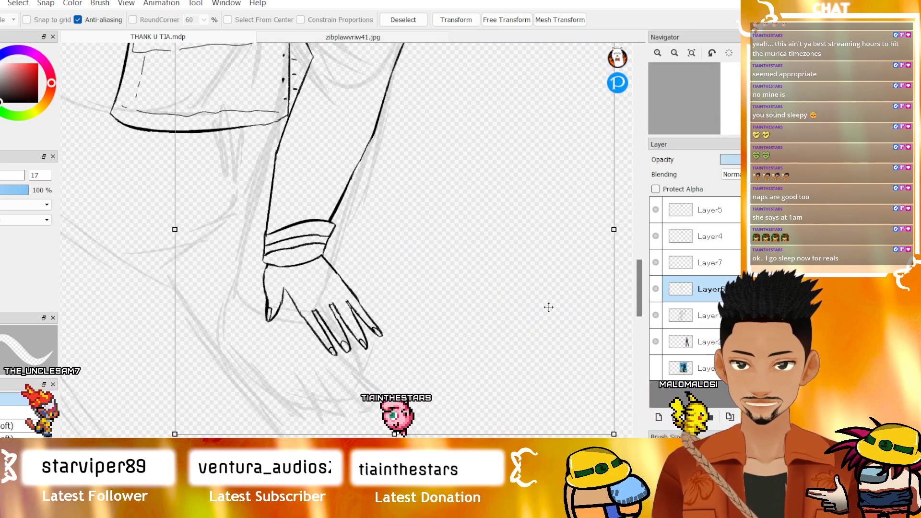
{"action": "mouse_move", "coordinate": [530, 310]}
{"action": "left_mouse_down"}
{"action": "mouse_move", "coordinate": [528, 319]}
{"action": "mouse_move", "coordinate": [533, 311]}
{"action": "left_mouse_up"}
{"action": "key", "text": "Return"}
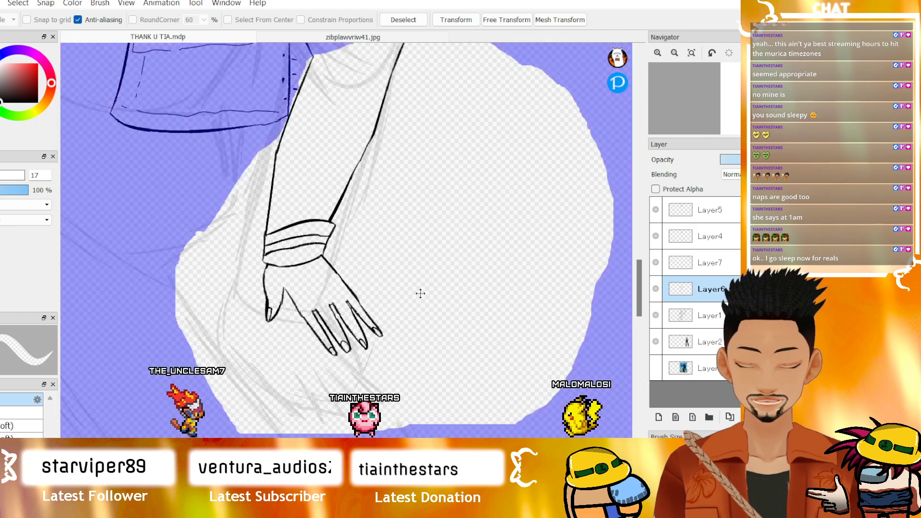
{"action": "key", "text": "ctrl+d"}
{"action": "scroll", "coordinate": [419, 293], "scroll_direction": "down", "scroll_amount": 2}
{"action": "scroll", "coordinate": [418, 291], "scroll_direction": "down", "scroll_amount": 1}
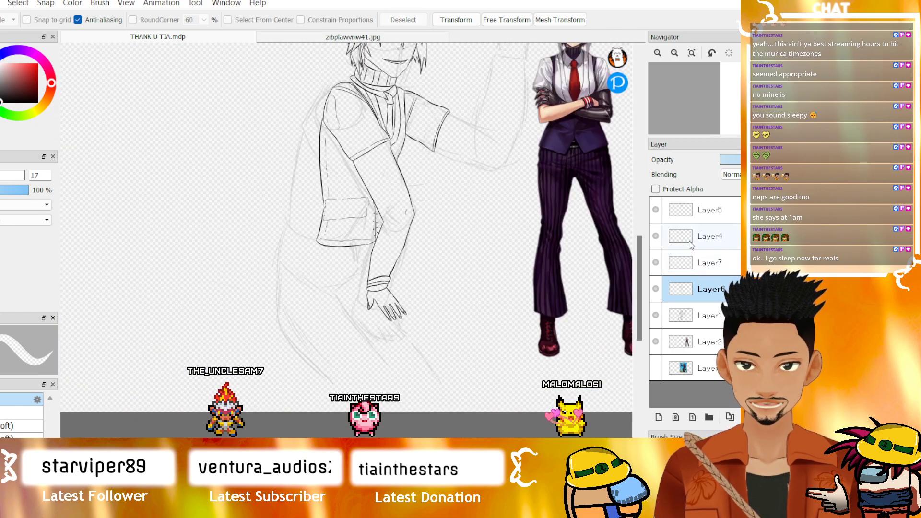
- Try merging Layer7 into Layer6, check the merged lines by toggling their visibility, and undo the merge
{"action": "left_click", "coordinate": [719, 213]}
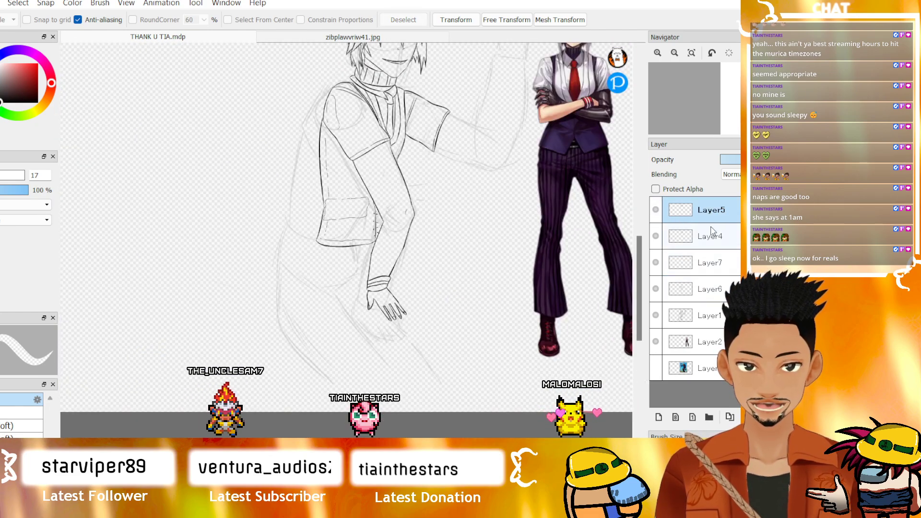
{"action": "left_click", "coordinate": [705, 231]}
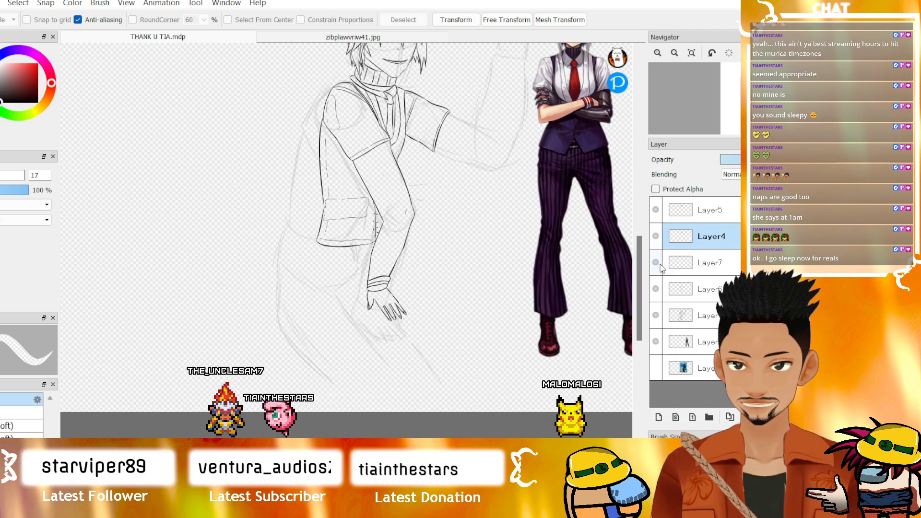
{"action": "key", "text": "ctrl+e"}
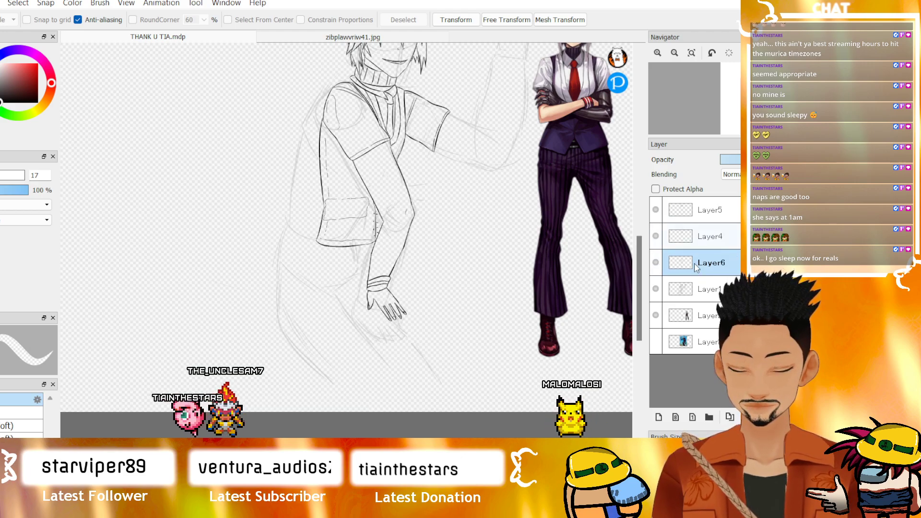
{"action": "left_click", "coordinate": [657, 263]}
{"action": "left_click", "coordinate": [657, 263]}
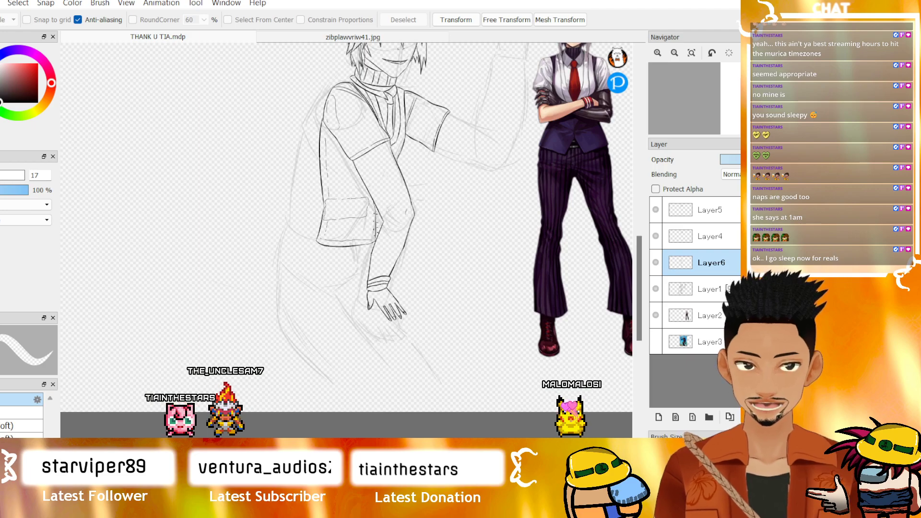
{"action": "key", "text": "ctrl+z"}
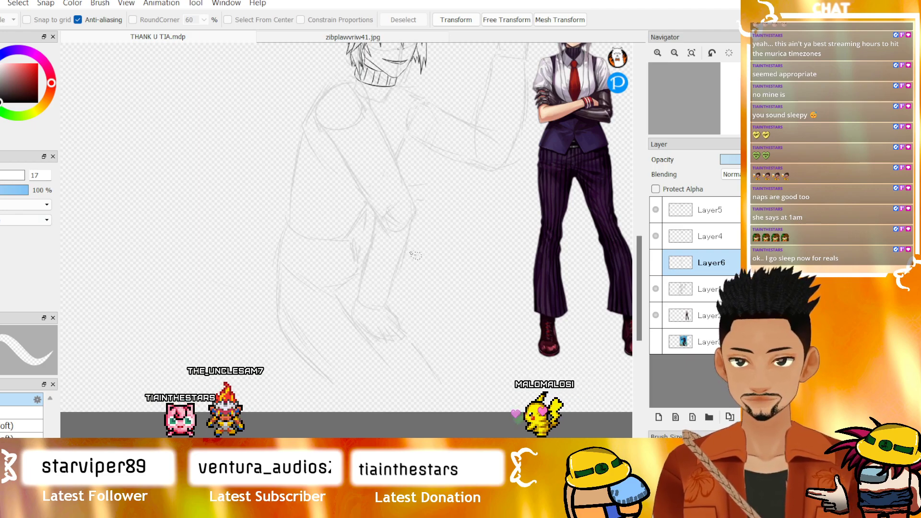
{"action": "key", "text": "ctrl+z"}
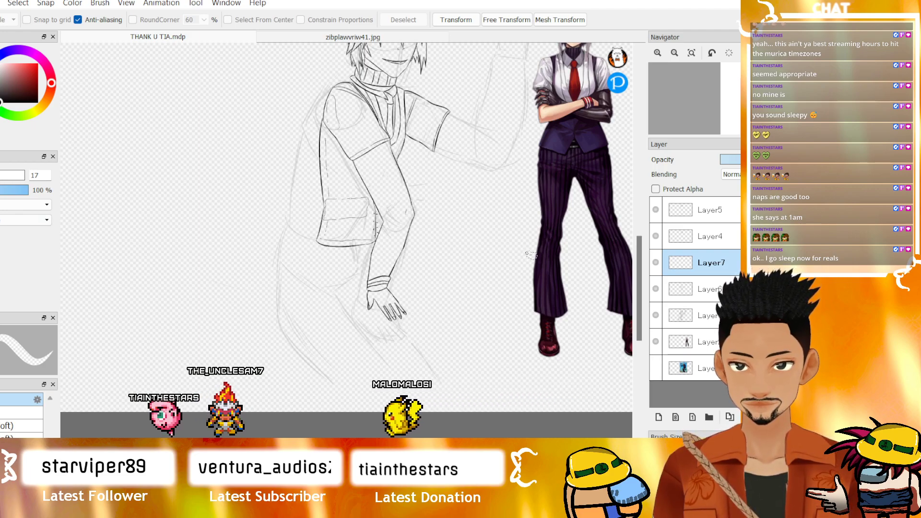
- Lasso the forearm, cuff and hand from the elbow down, and merge Layer7 into Layer6
{"action": "scroll", "coordinate": [389, 280], "scroll_direction": "up", "scroll_amount": 5}
{"action": "scroll", "coordinate": [388, 280], "scroll_direction": "down", "scroll_amount": 3}
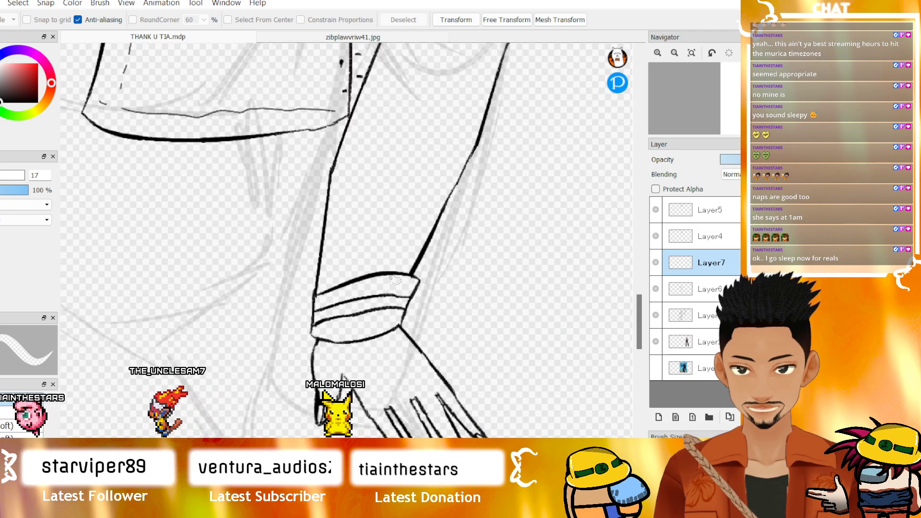
{"action": "scroll", "coordinate": [441, 281], "scroll_direction": "down", "scroll_amount": 2}
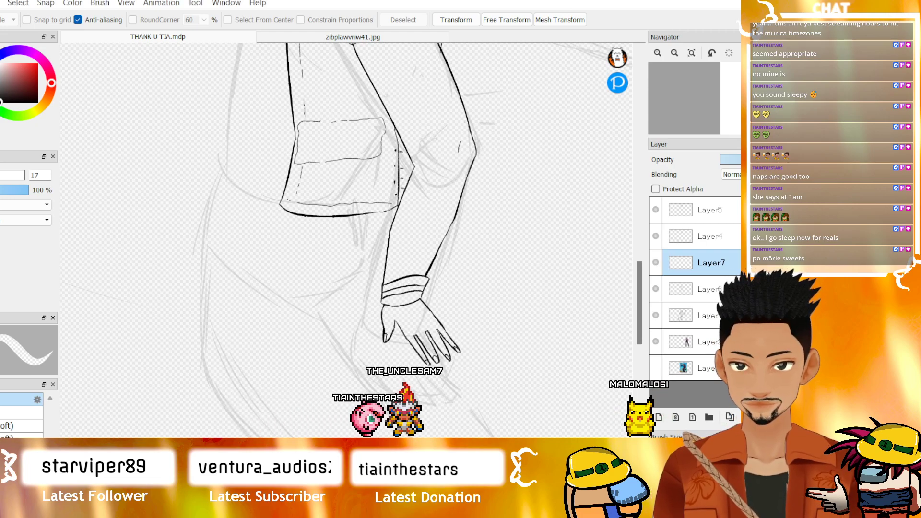
{"action": "scroll", "coordinate": [431, 199], "scroll_direction": "up", "scroll_amount": 2}
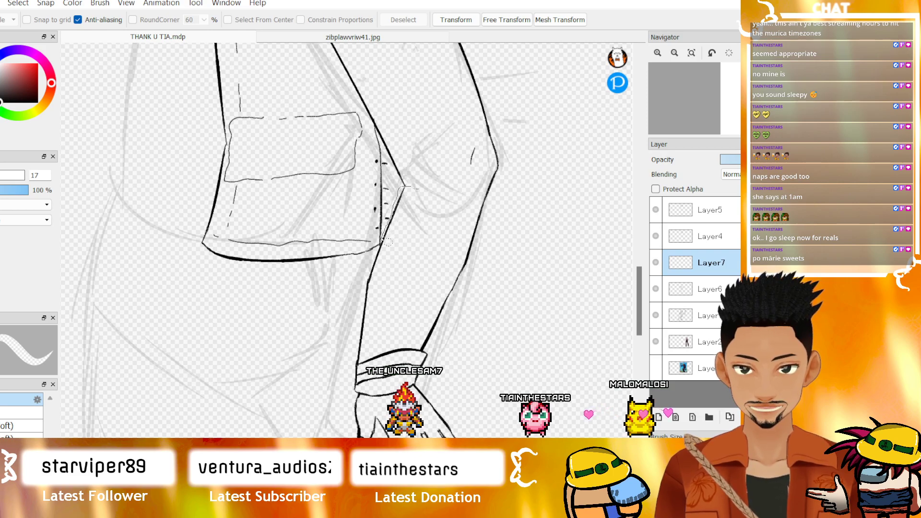
{"action": "mouse_move", "coordinate": [546, 434]}
{"action": "left_mouse_down"}
{"action": "mouse_move", "coordinate": [510, 176]}
{"action": "mouse_move", "coordinate": [405, 186]}
{"action": "left_mouse_up"}
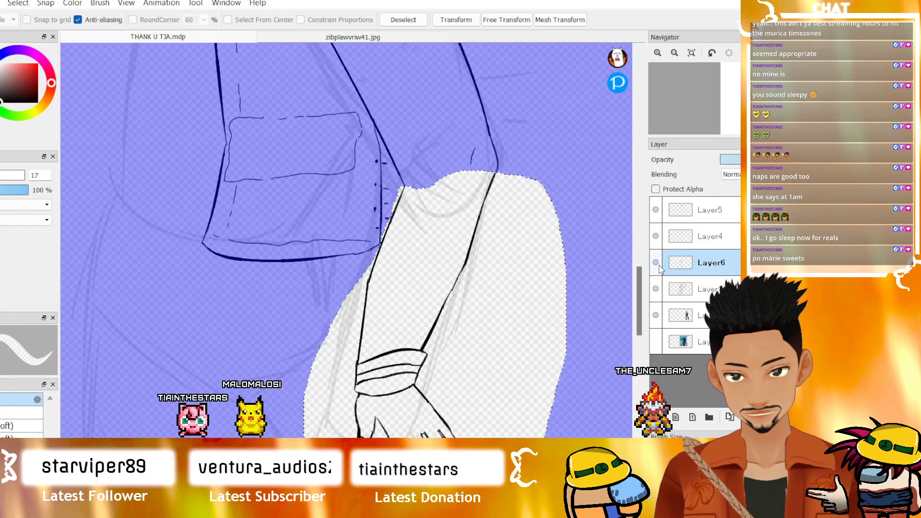
- Free-transform the lassoed forearm and hand, stretching them downward and slanting them toward the body to lengthen the forearm
{"action": "key", "text": "ctrl+t"}
{"action": "scroll", "coordinate": [530, 293], "scroll_direction": "down", "scroll_amount": 3}
{"action": "scroll", "coordinate": [598, 292], "scroll_direction": "up", "scroll_amount": 2}
{"action": "left_click_drag", "start_coordinate": [639, 281], "coordinate": [641, 299]}
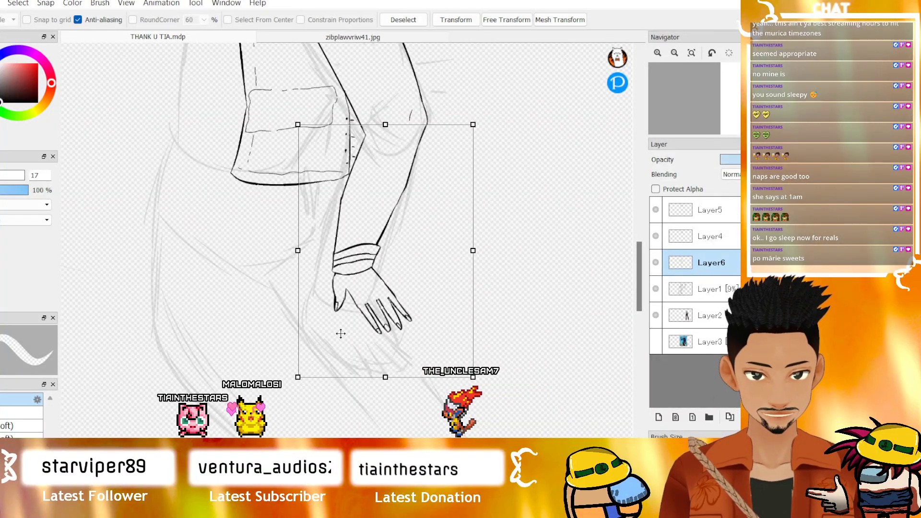
{"action": "scroll", "coordinate": [340, 333], "scroll_direction": "up", "scroll_amount": 2}
{"action": "scroll", "coordinate": [356, 351], "scroll_direction": "down", "scroll_amount": 2}
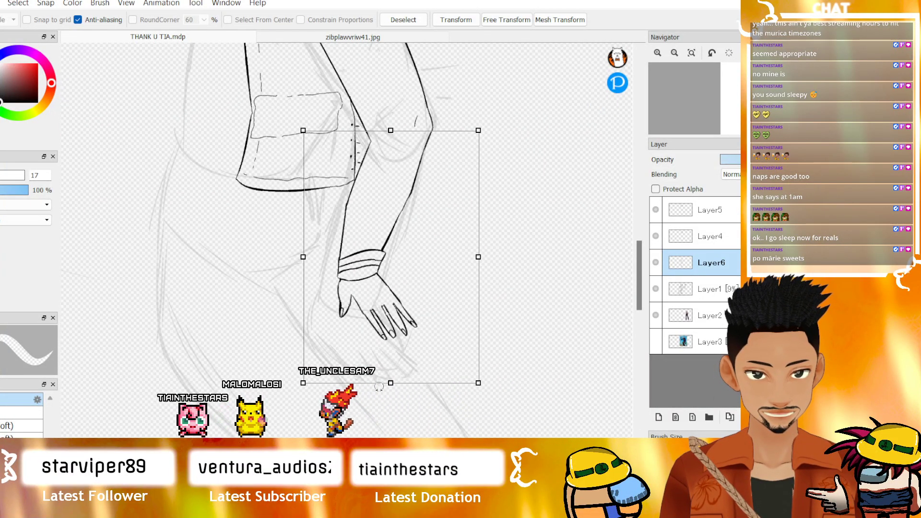
{"action": "left_click_drag", "start_coordinate": [390, 385], "coordinate": [369, 427]}
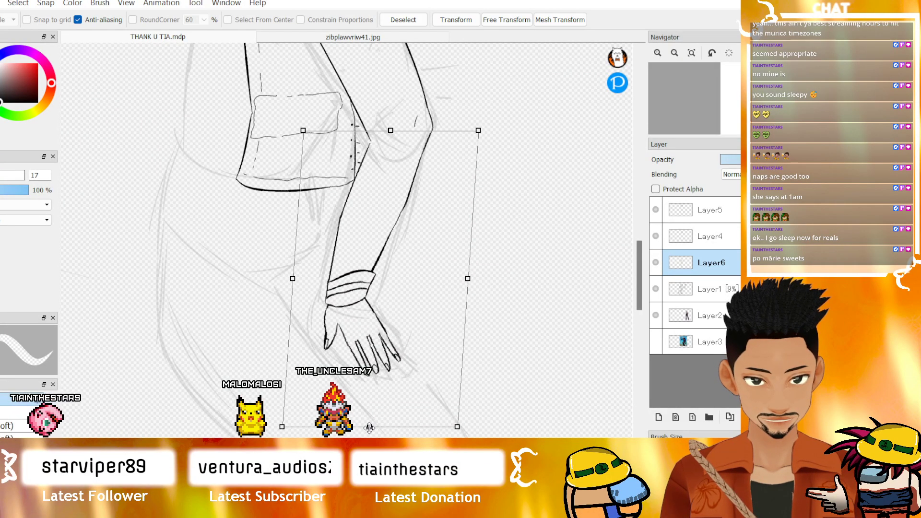
- Raise the transform frame's upper corner over the jacket slightly to fit the forearm to the inner elbow, apply the transform and deselect
{"action": "scroll", "coordinate": [391, 263], "scroll_direction": "down", "scroll_amount": 3}
{"action": "scroll", "coordinate": [370, 181], "scroll_direction": "up", "scroll_amount": 4}
{"action": "scroll", "coordinate": [399, 268], "scroll_direction": "down", "scroll_amount": 2}
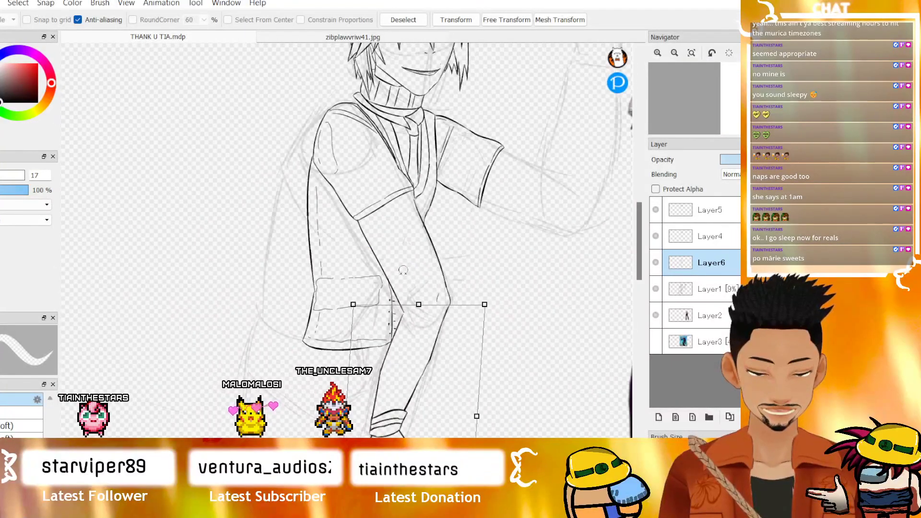
{"action": "left_click_drag", "start_coordinate": [639, 266], "coordinate": [640, 287]}
{"action": "scroll", "coordinate": [500, 272], "scroll_direction": "up", "scroll_amount": 3}
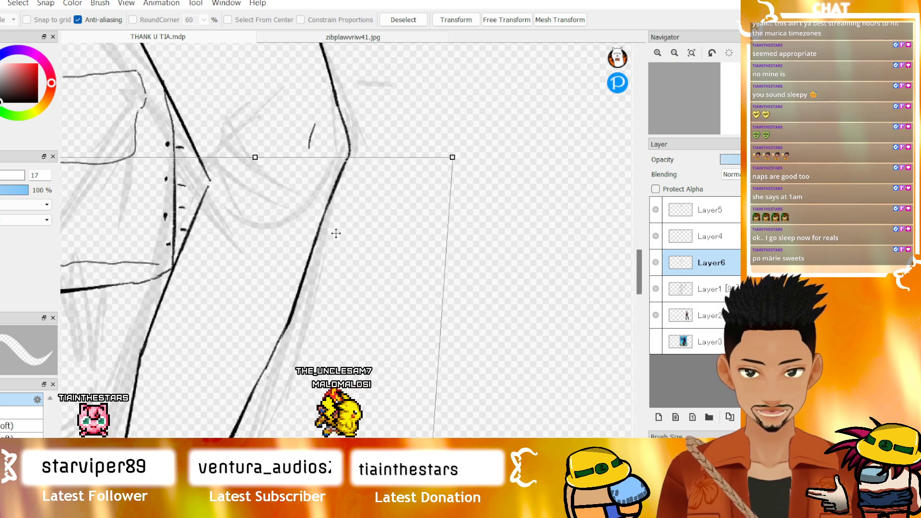
{"action": "left_click_drag", "start_coordinate": [360, 441], "coordinate": [338, 441]}
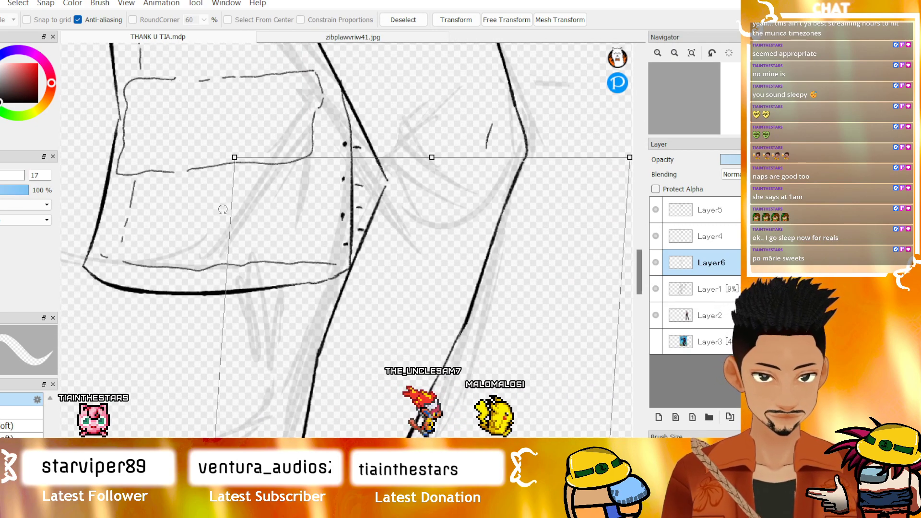
{"action": "left_click_drag", "start_coordinate": [234, 157], "coordinate": [234, 146]}
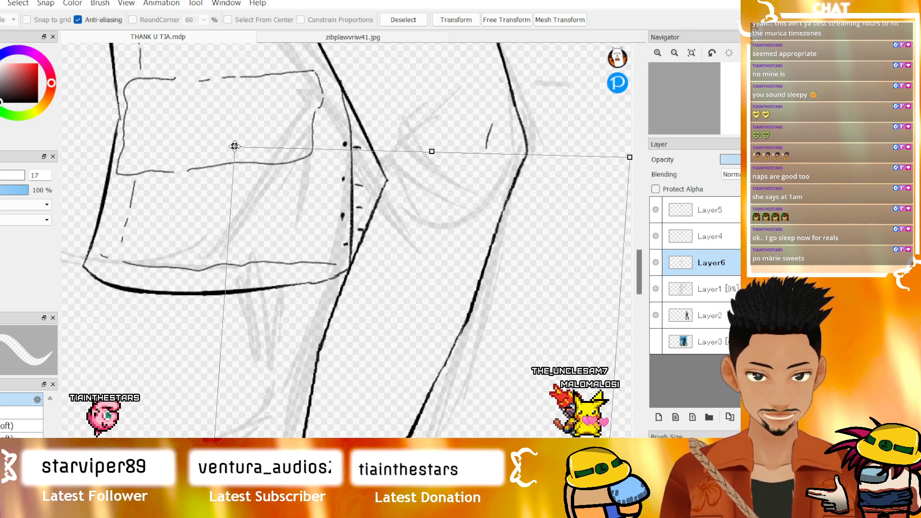
{"action": "scroll", "coordinate": [570, 242], "scroll_direction": "down", "scroll_amount": 3}
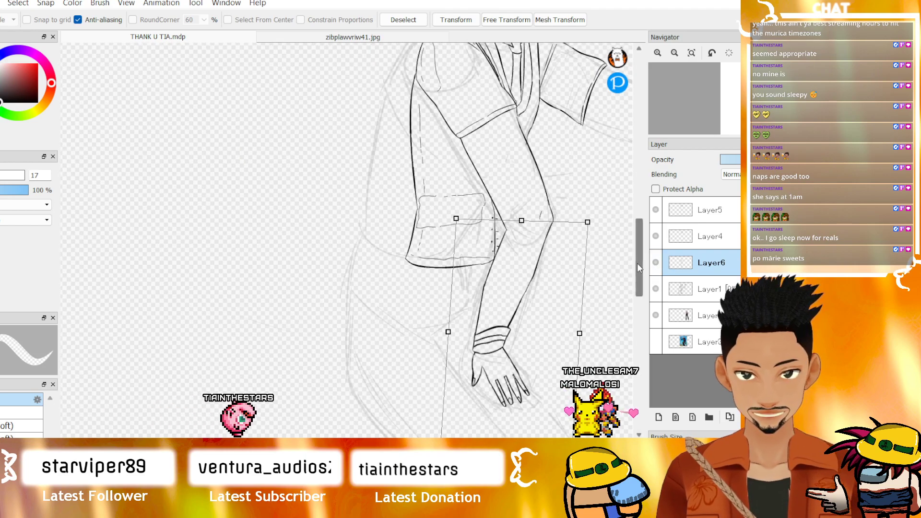
{"action": "left_click_drag", "start_coordinate": [638, 264], "coordinate": [638, 266]}
{"action": "key", "text": "Return"}
{"action": "key", "text": "ctrl+d"}
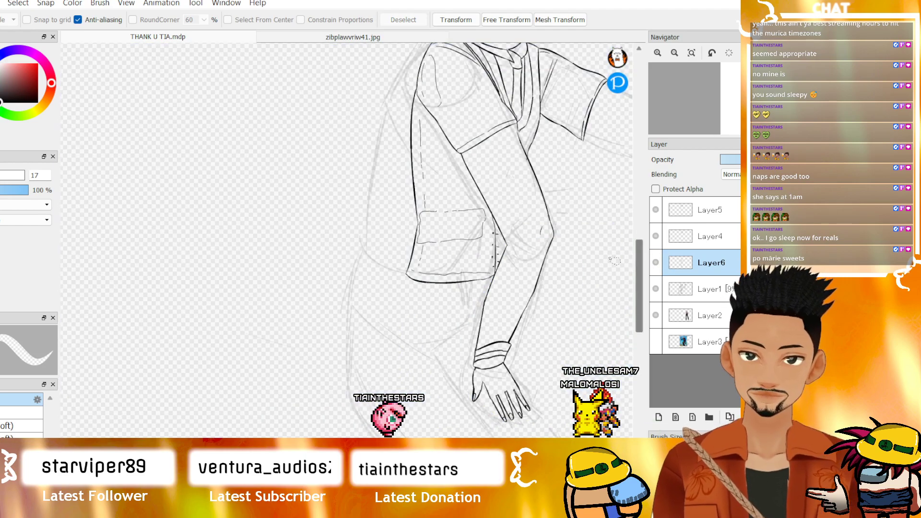
- Examine the lengthened arm against the torso and compare its proportions with the arms of the coloured reference character
{"action": "scroll", "coordinate": [618, 260], "scroll_direction": "down", "scroll_amount": 2}
{"action": "scroll", "coordinate": [509, 265], "scroll_direction": "up", "scroll_amount": 4}
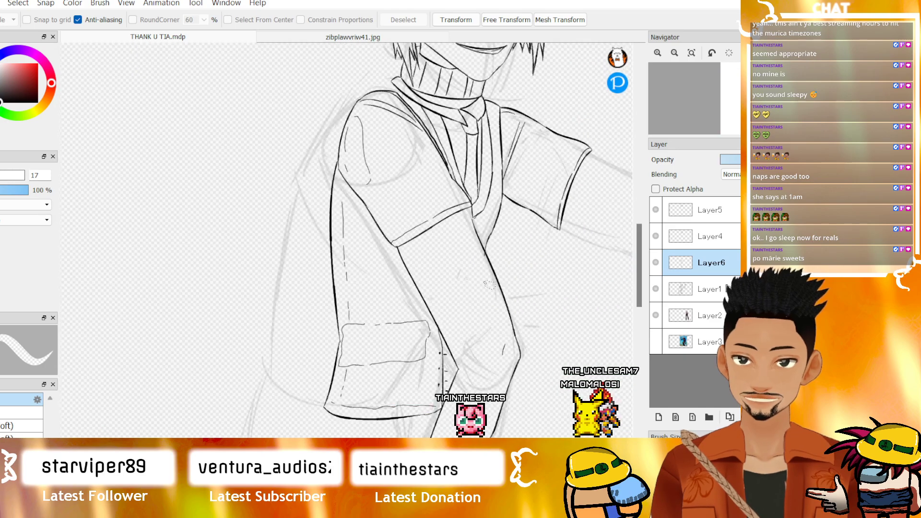
{"action": "left_click_drag", "start_coordinate": [594, 232], "coordinate": [188, 234]}
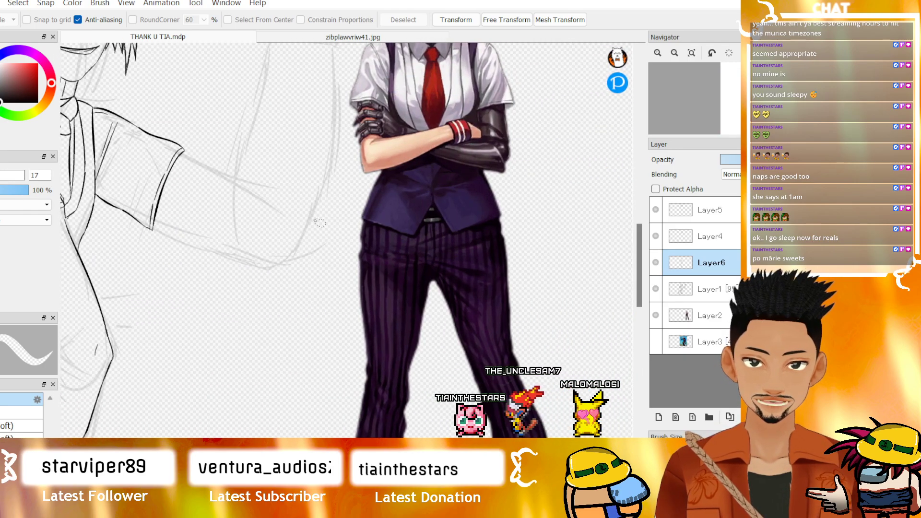
{"action": "scroll", "coordinate": [224, 127], "scroll_direction": "down", "scroll_amount": 1}
{"action": "scroll", "coordinate": [224, 127], "scroll_direction": "up", "scroll_amount": 2}
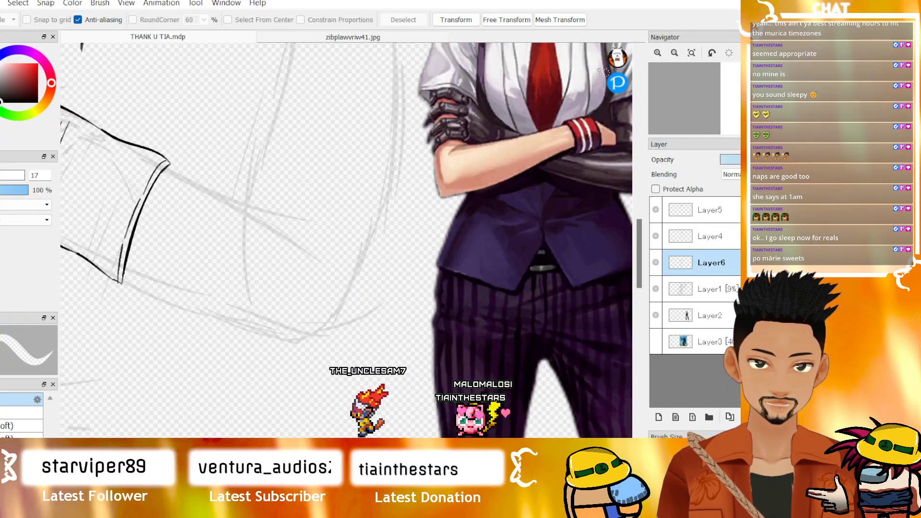
{"action": "scroll", "coordinate": [360, 259], "scroll_direction": "down", "scroll_amount": 1}
{"action": "scroll", "coordinate": [538, 153], "scroll_direction": "up", "scroll_amount": 1}
{"action": "scroll", "coordinate": [538, 152], "scroll_direction": "down", "scroll_amount": 1}
{"action": "scroll", "coordinate": [296, 257], "scroll_direction": "down", "scroll_amount": 1}
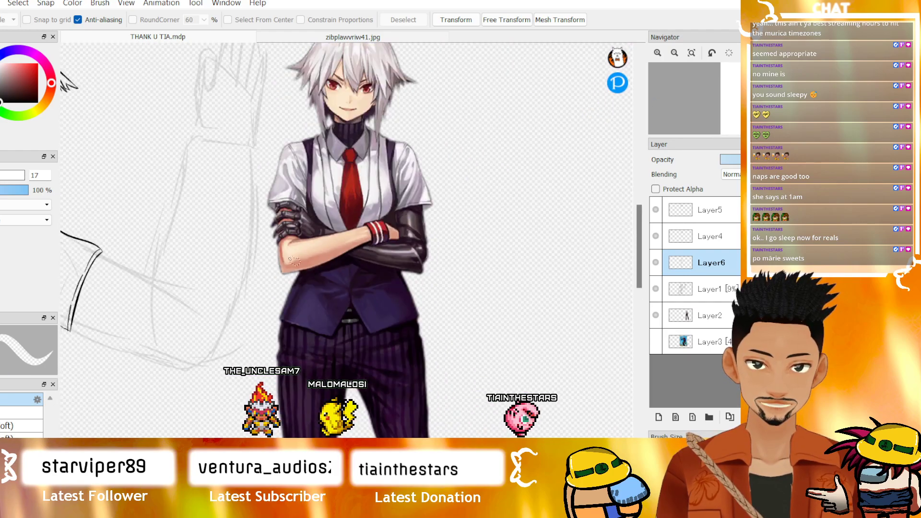
{"action": "left_click_drag", "start_coordinate": [328, 171], "coordinate": [707, 171]}
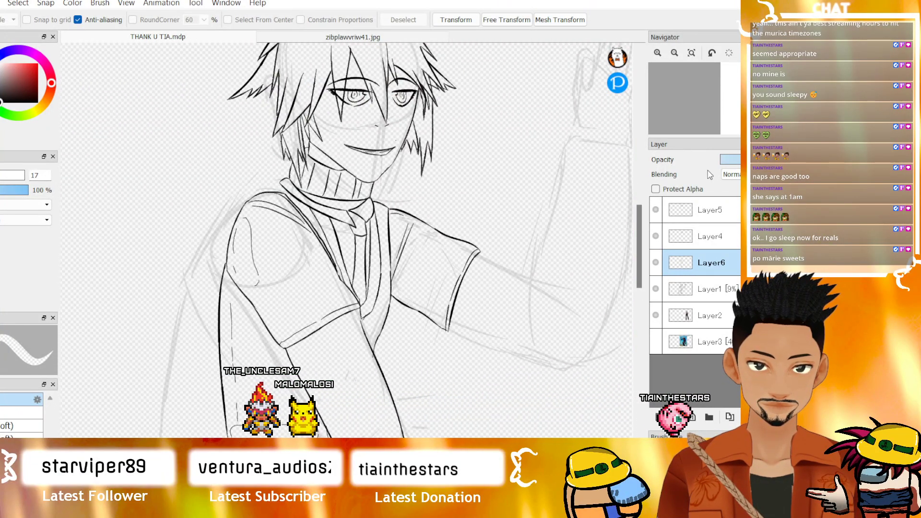
{"action": "left_click_drag", "start_coordinate": [638, 239], "coordinate": [655, 290]}
{"action": "scroll", "coordinate": [489, 203], "scroll_direction": "down", "scroll_amount": 2}
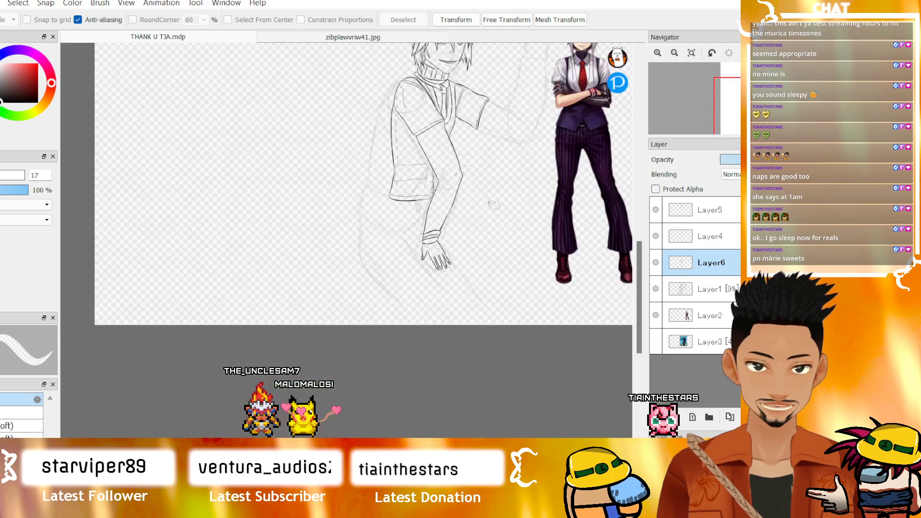
{"action": "scroll", "coordinate": [514, 218], "scroll_direction": "up", "scroll_amount": 2}
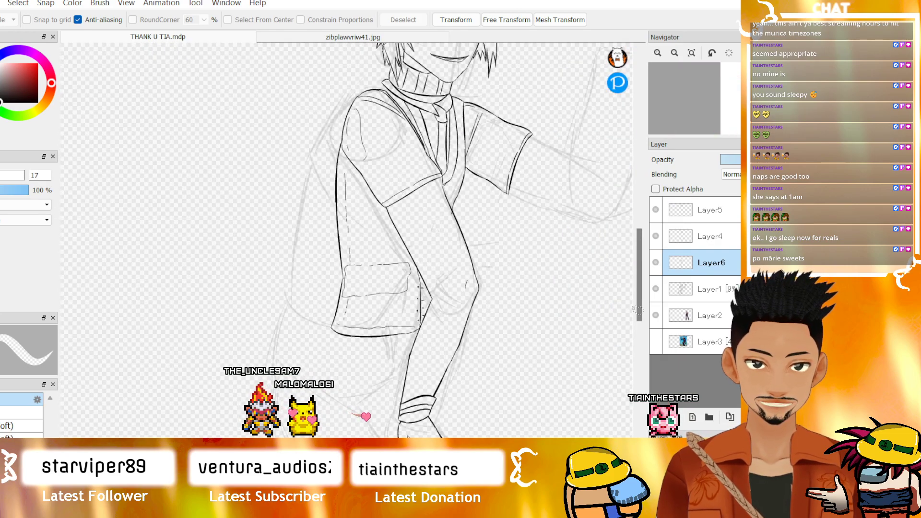
{"action": "scroll", "coordinate": [634, 312], "scroll_direction": "down", "scroll_amount": 3}
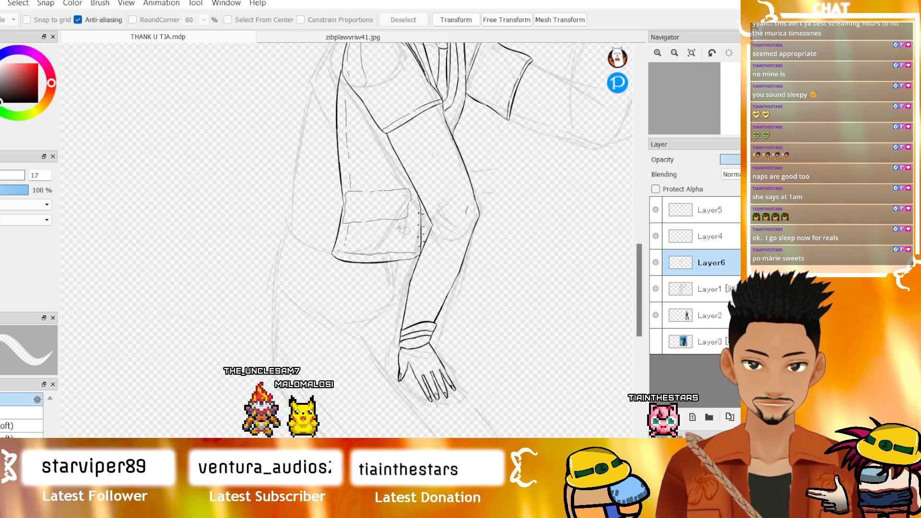
- Merge Layer5 and Layer4 down into Layer6 so all the line art sits on one layer
{"action": "scroll", "coordinate": [405, 231], "scroll_direction": "down", "scroll_amount": 1}
{"action": "left_click", "coordinate": [708, 218]}
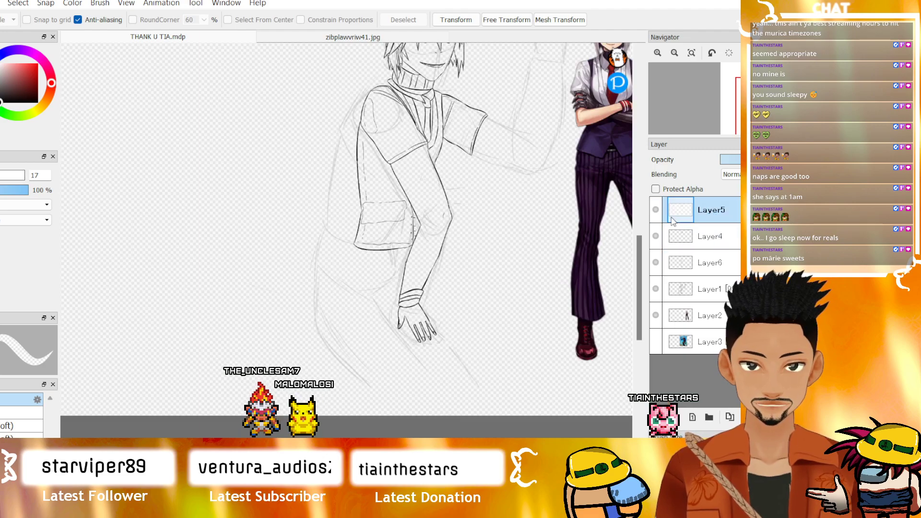
{"action": "key", "text": "ctrl+e"}
{"action": "key", "text": "ctrl+e"}
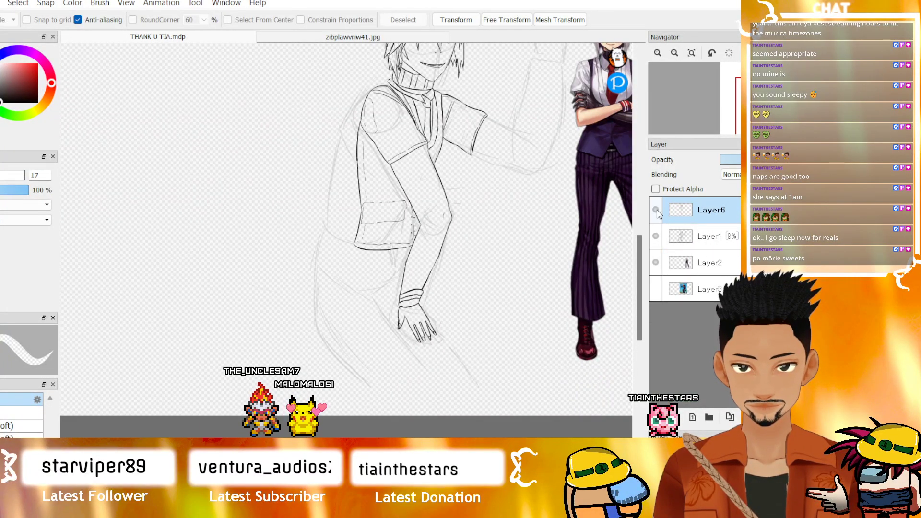
- Examine the merged line art from the whole figure down to the collar, tie and the sleeve of the raised arm
{"action": "scroll", "coordinate": [642, 235], "scroll_direction": "up", "scroll_amount": 2}
{"action": "left_click_drag", "start_coordinate": [641, 234], "coordinate": [640, 223]}
{"action": "scroll", "coordinate": [498, 257], "scroll_direction": "down", "scroll_amount": 1}
{"action": "scroll", "coordinate": [547, 230], "scroll_direction": "up", "scroll_amount": 4}
{"action": "scroll", "coordinate": [508, 252], "scroll_direction": "down", "scroll_amount": 4}
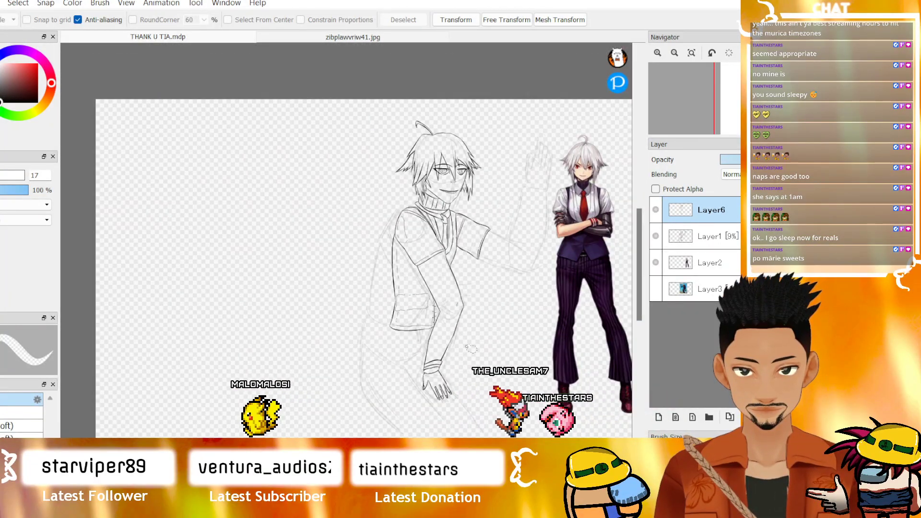
{"action": "scroll", "coordinate": [481, 229], "scroll_direction": "up", "scroll_amount": 4}
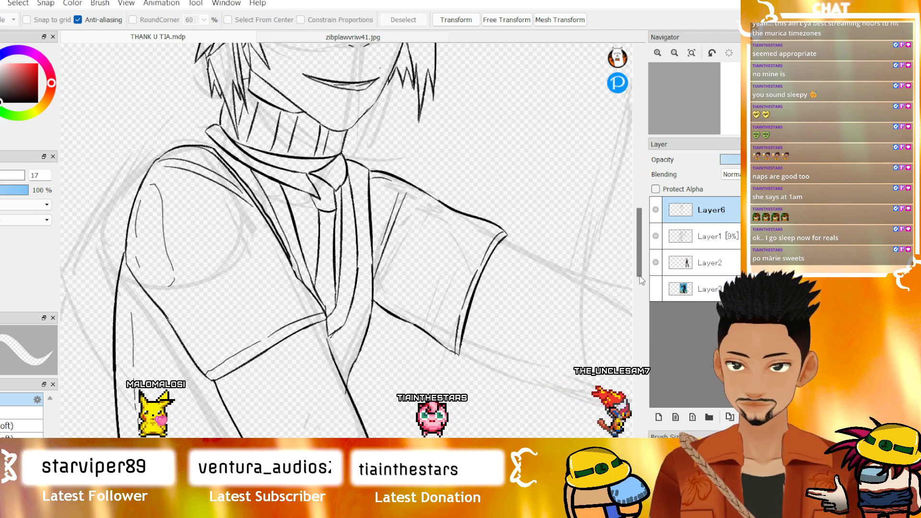
{"action": "scroll", "coordinate": [578, 273], "scroll_direction": "up", "scroll_amount": 1}
{"action": "scroll", "coordinate": [559, 338], "scroll_direction": "down", "scroll_amount": 1}
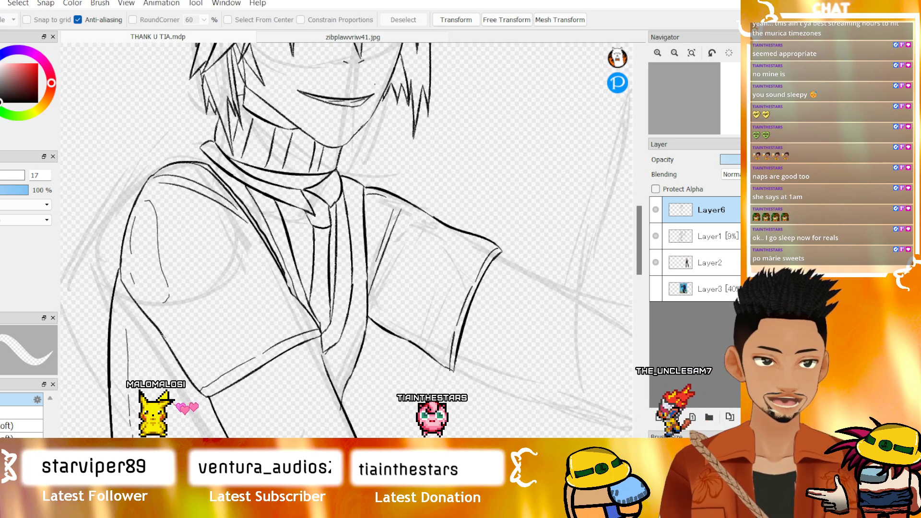
- Try inking the bare part of the raised arm outward from the sleeve's outer corner with brush strokes
{"action": "key", "text": "b"}
{"action": "scroll", "coordinate": [425, 310], "scroll_direction": "up", "scroll_amount": 3}
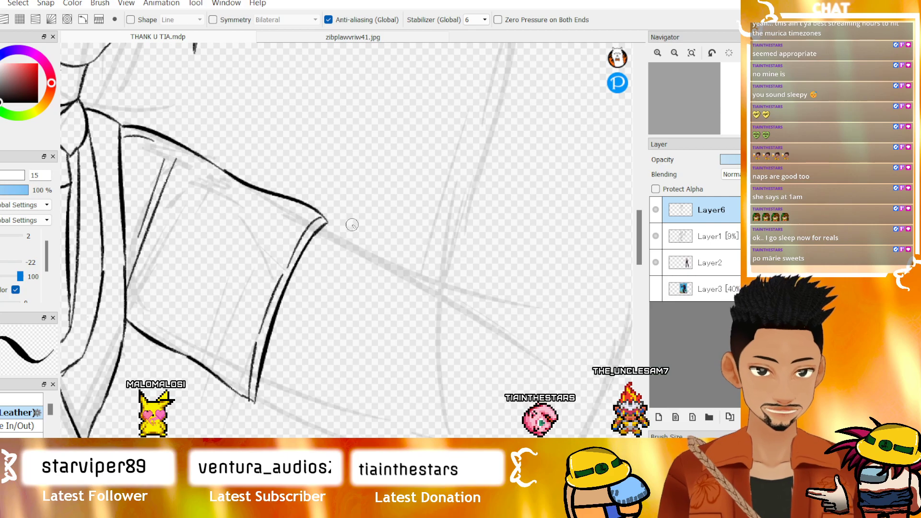
{"action": "left_click_drag", "start_coordinate": [327, 222], "coordinate": [455, 304]}
{"action": "key", "text": "ctrl+z"}
{"action": "left_click_drag", "start_coordinate": [328, 224], "coordinate": [382, 264]}
{"action": "key", "text": "ctrl+z"}
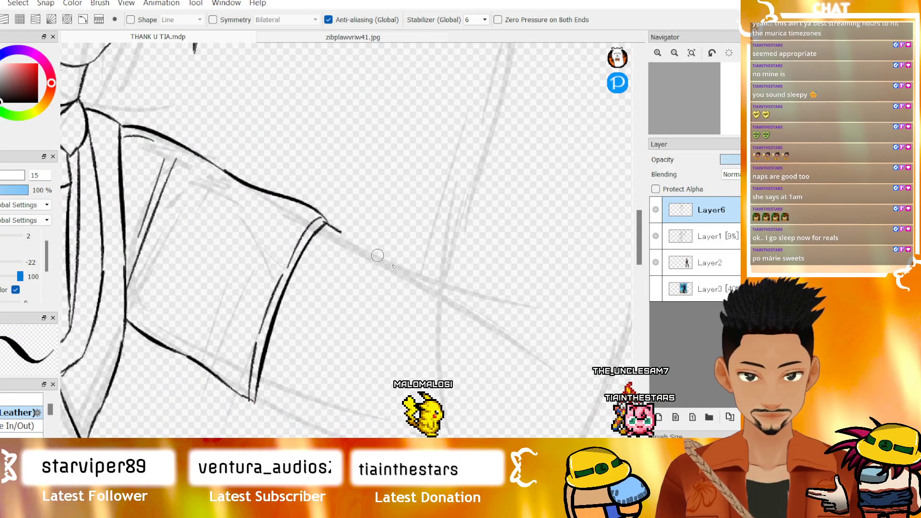
{"action": "mouse_move", "coordinate": [575, 259]}
{"action": "left_mouse_down"}
{"action": "mouse_move", "coordinate": [244, 168]}
{"action": "mouse_move", "coordinate": [70, 302]}
{"action": "mouse_move", "coordinate": [72, 340]}
{"action": "left_mouse_up"}
{"action": "mouse_move", "coordinate": [72, 283]}
{"action": "left_mouse_down"}
{"action": "mouse_move", "coordinate": [463, 140]}
{"action": "mouse_move", "coordinate": [547, 140]}
{"action": "left_mouse_up"}
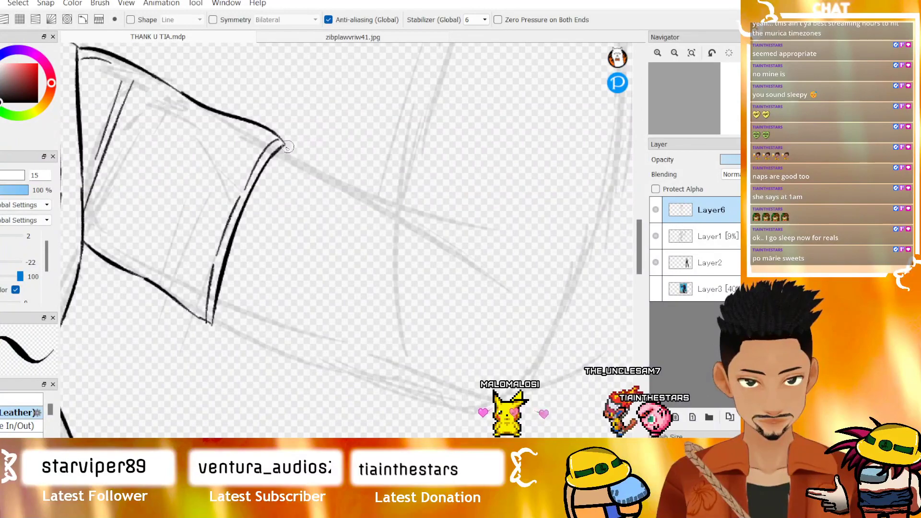
{"action": "left_click_drag", "start_coordinate": [285, 147], "coordinate": [424, 309]}
{"action": "key", "text": "ctrl+z"}
{"action": "mouse_move", "coordinate": [285, 146]}
{"action": "left_mouse_down"}
{"action": "mouse_move", "coordinate": [366, 238]}
{"action": "mouse_move", "coordinate": [396, 331]}
{"action": "left_mouse_up"}
{"action": "key", "text": "ctrl+z"}
- Try closing the upper arm just past the sleeve cuff with a curved end and a lower edge, trimming the overshooting tip
{"action": "mouse_move", "coordinate": [283, 146]}
{"action": "left_mouse_down"}
{"action": "mouse_move", "coordinate": [342, 365]}
{"action": "mouse_move", "coordinate": [210, 306]}
{"action": "left_mouse_up"}
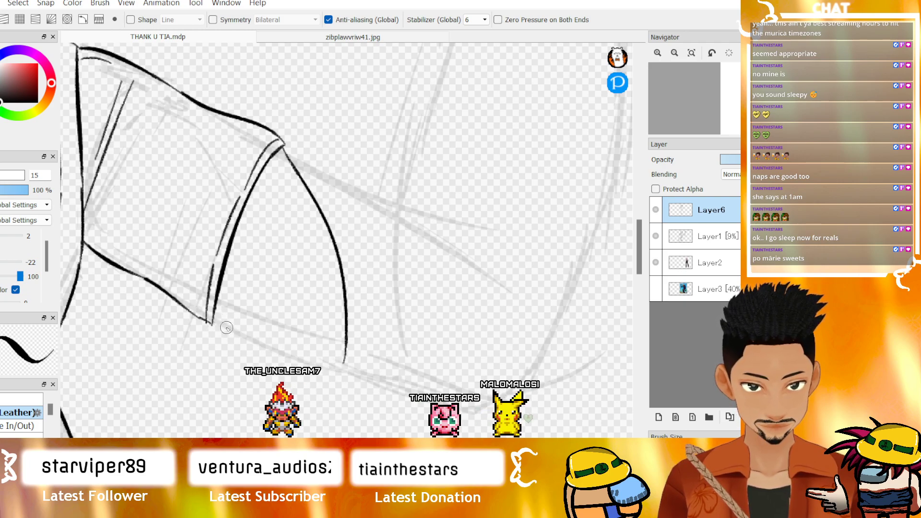
{"action": "left_click_drag", "start_coordinate": [234, 330], "coordinate": [353, 366]}
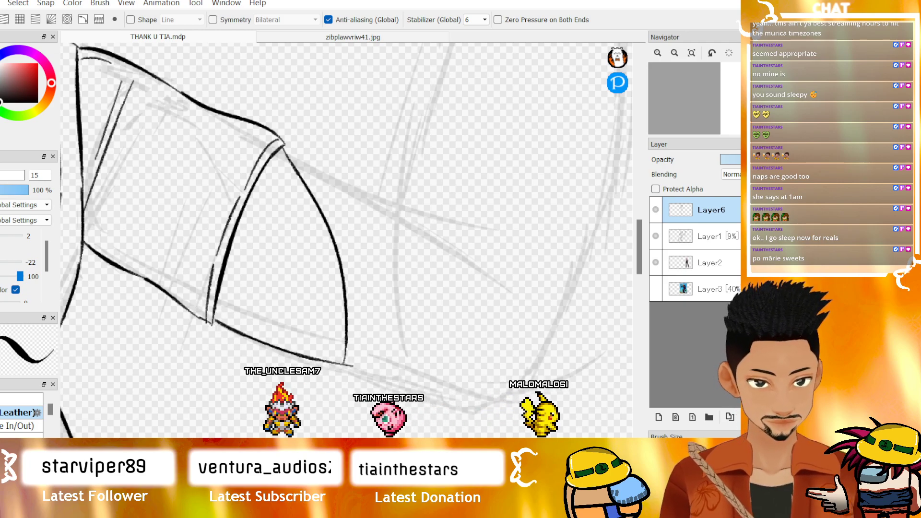
{"action": "key", "text": "e"}
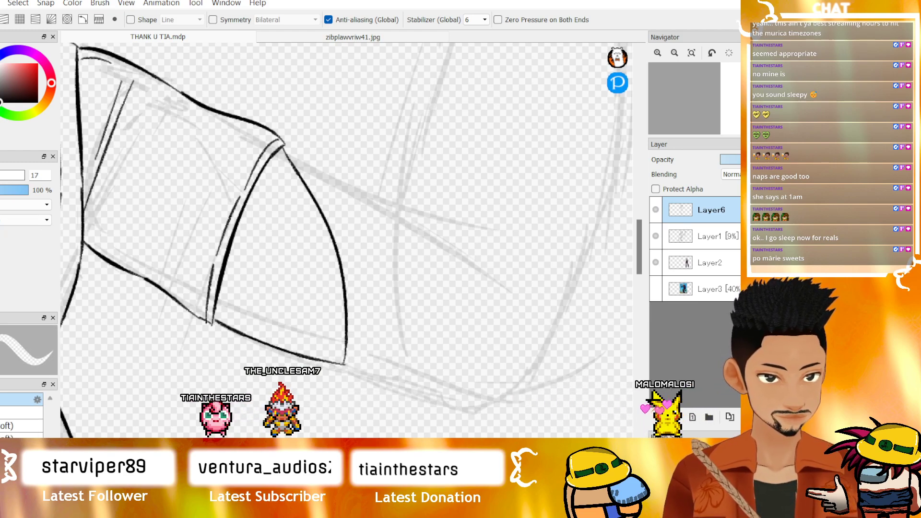
{"action": "key", "text": "n"}
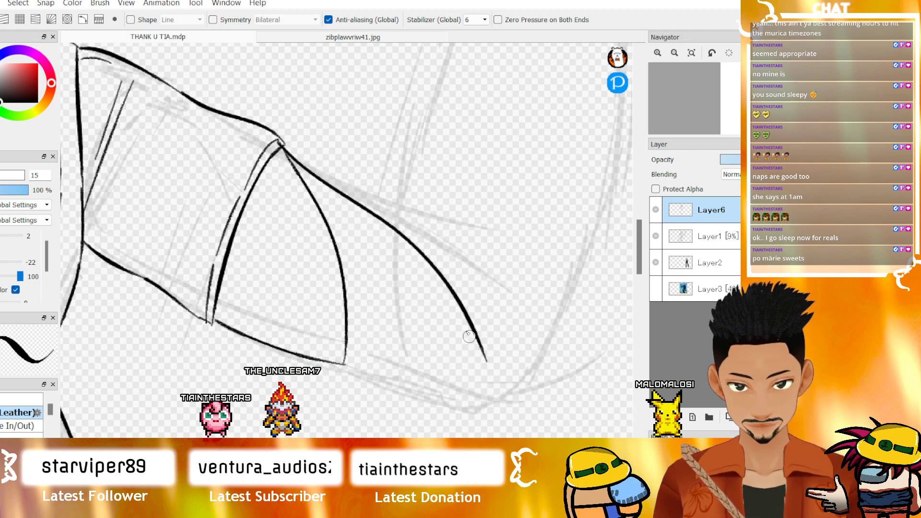
- Try a second, longer curve from the sleeve corner toward the elbow, joined by an extended lower arm edge
{"action": "mouse_move", "coordinate": [282, 142]}
{"action": "left_mouse_down"}
{"action": "mouse_move", "coordinate": [401, 282]}
{"action": "mouse_move", "coordinate": [426, 333]}
{"action": "left_mouse_up"}
{"action": "key", "text": "ctrl+z"}
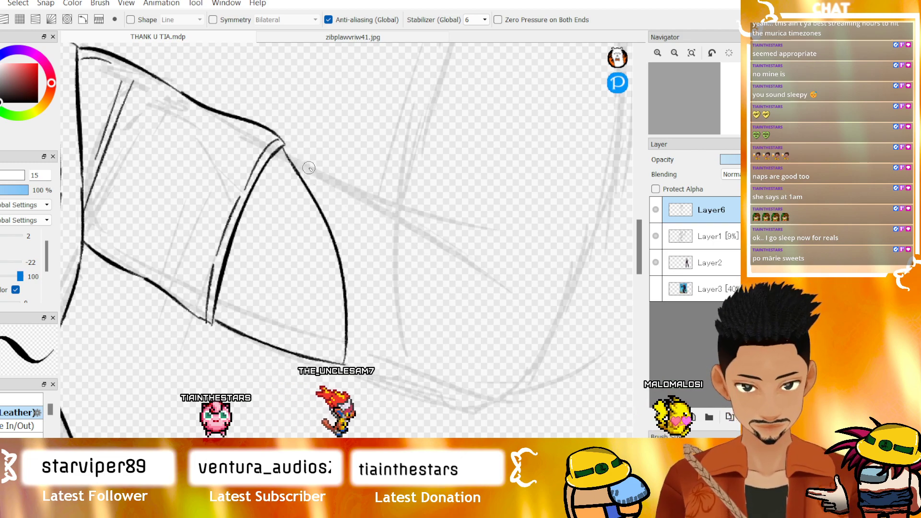
{"action": "mouse_move", "coordinate": [282, 146]}
{"action": "left_mouse_down"}
{"action": "mouse_move", "coordinate": [390, 236]}
{"action": "mouse_move", "coordinate": [463, 386]}
{"action": "left_mouse_up"}
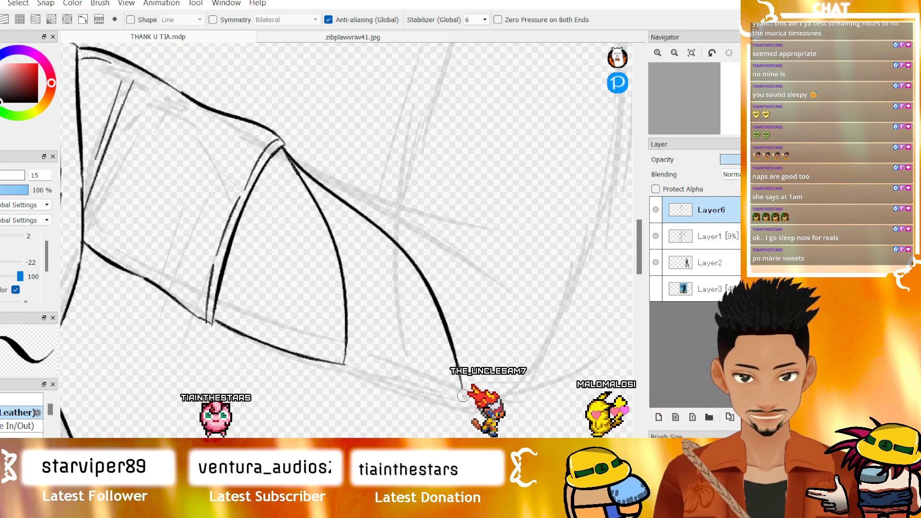
{"action": "mouse_move", "coordinate": [461, 384]}
{"action": "left_mouse_down"}
{"action": "mouse_move", "coordinate": [462, 406]}
{"action": "mouse_move", "coordinate": [384, 366]}
{"action": "left_mouse_up"}
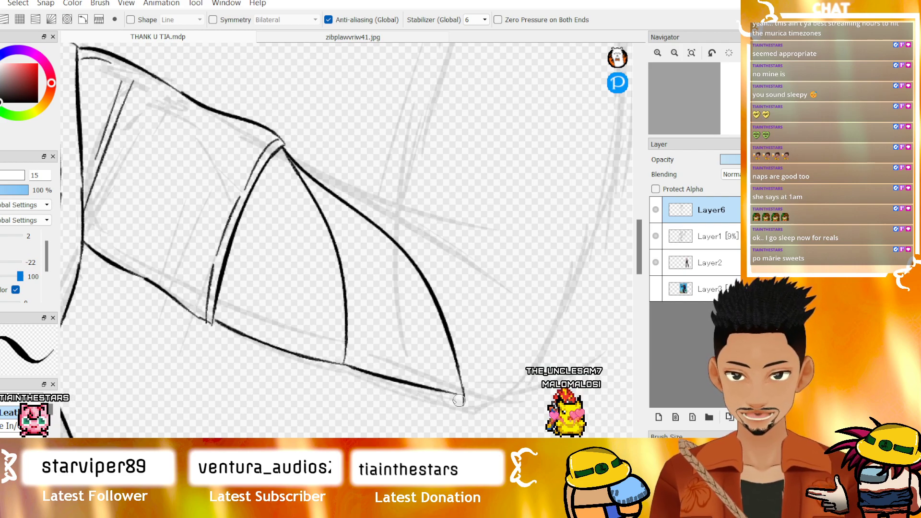
{"action": "left_click_drag", "start_coordinate": [341, 363], "coordinate": [458, 411]}
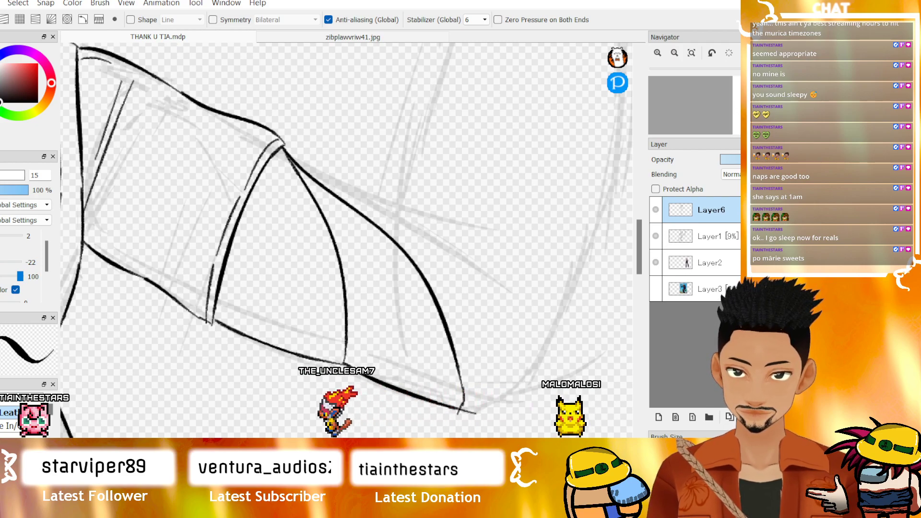
- Undo the curved arm strokes beyond the sleeve cuff, back to the bare cuff
{"action": "left_click_drag", "start_coordinate": [715, 98], "coordinate": [726, 101]}
{"action": "mouse_move", "coordinate": [77, 216]}
{"action": "left_mouse_down"}
{"action": "mouse_move", "coordinate": [104, 237]}
{"action": "mouse_move", "coordinate": [196, 208]}
{"action": "mouse_move", "coordinate": [508, 250]}
{"action": "mouse_move", "coordinate": [624, 154]}
{"action": "left_mouse_up"}
{"action": "left_click_drag", "start_coordinate": [600, 201], "coordinate": [612, 188]}
{"action": "key", "text": "ctrl+z"}
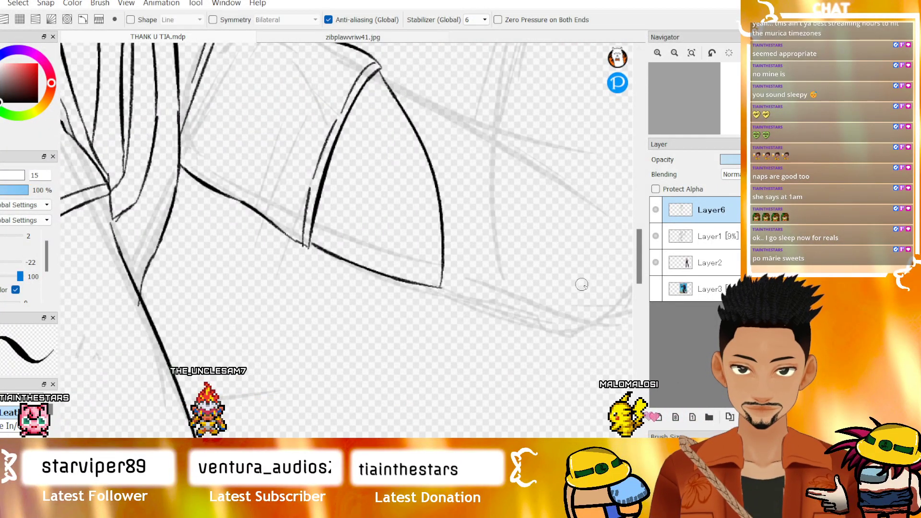
{"action": "scroll", "coordinate": [611, 276], "scroll_direction": "up", "scroll_amount": 1}
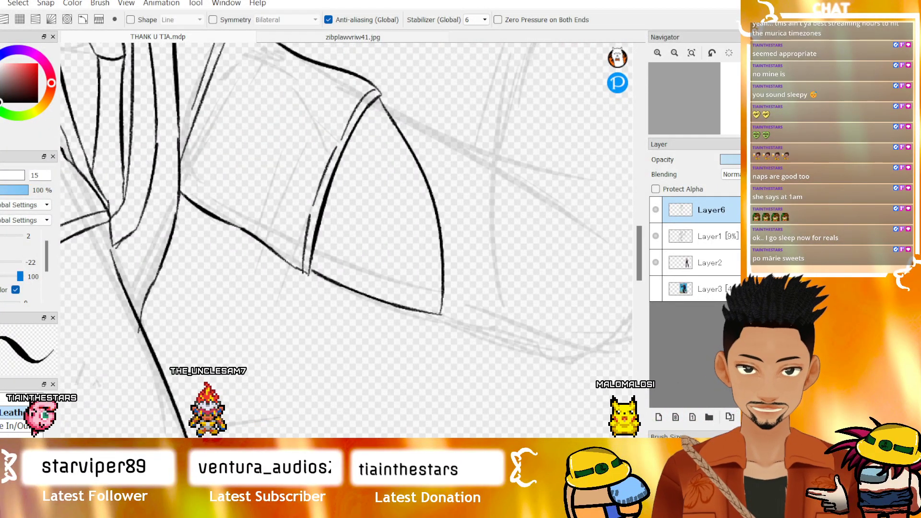
{"action": "left_click_drag", "start_coordinate": [626, 294], "coordinate": [568, 294]}
{"action": "left_click_drag", "start_coordinate": [637, 254], "coordinate": [637, 250]}
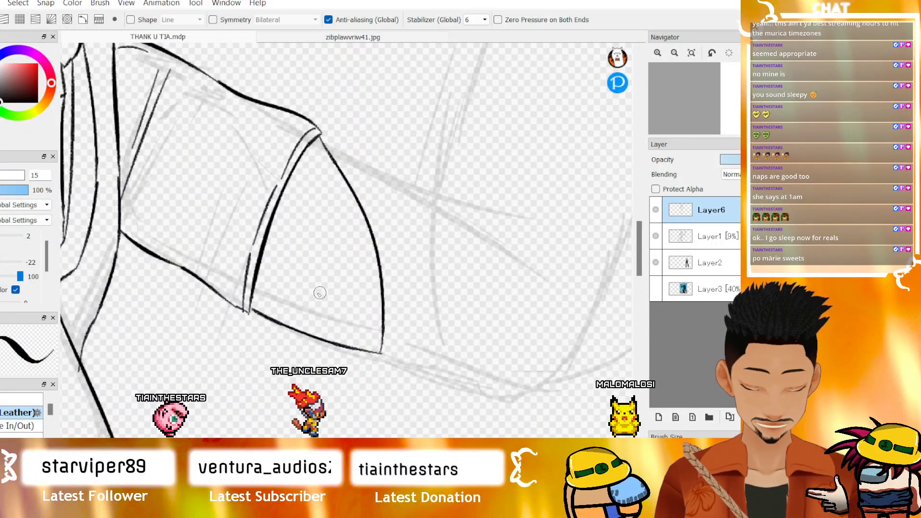
{"action": "key", "text": "ctrl+z"}
{"action": "key", "text": "ctrl+z"}
- Ink the upper arm past the cuff with a tapering lower edge and two angular lines running from the sleeve corner to the elbow point
{"action": "left_click_drag", "start_coordinate": [254, 315], "coordinate": [484, 378]}
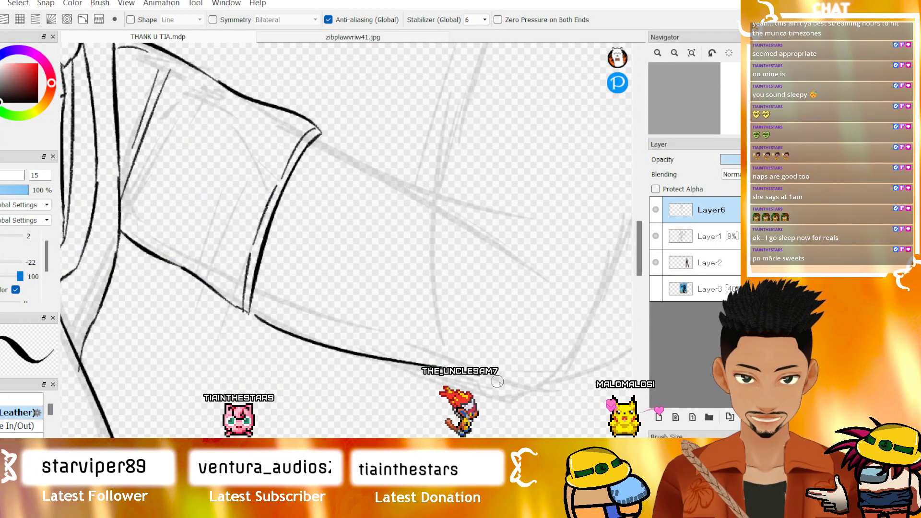
{"action": "key", "text": "ctrl+z"}
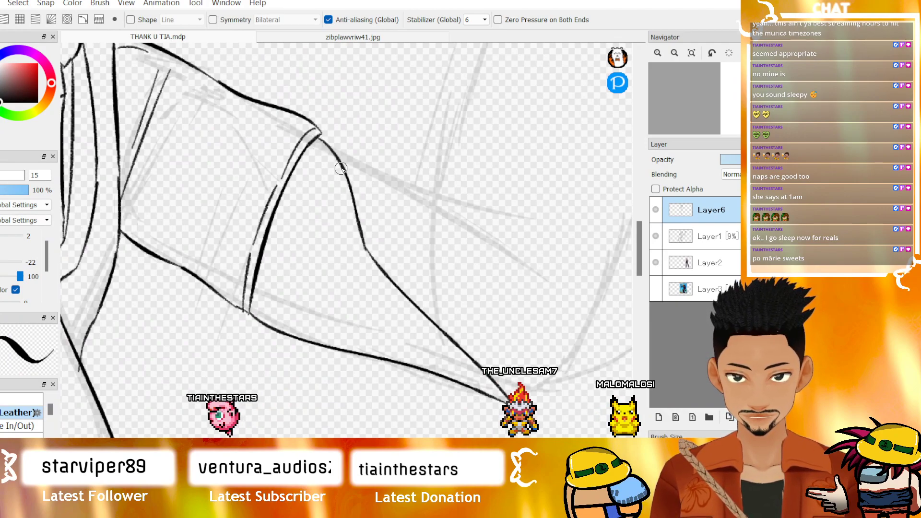
{"action": "left_click_drag", "start_coordinate": [346, 168], "coordinate": [464, 290]}
{"action": "key", "text": "ctrl+z"}
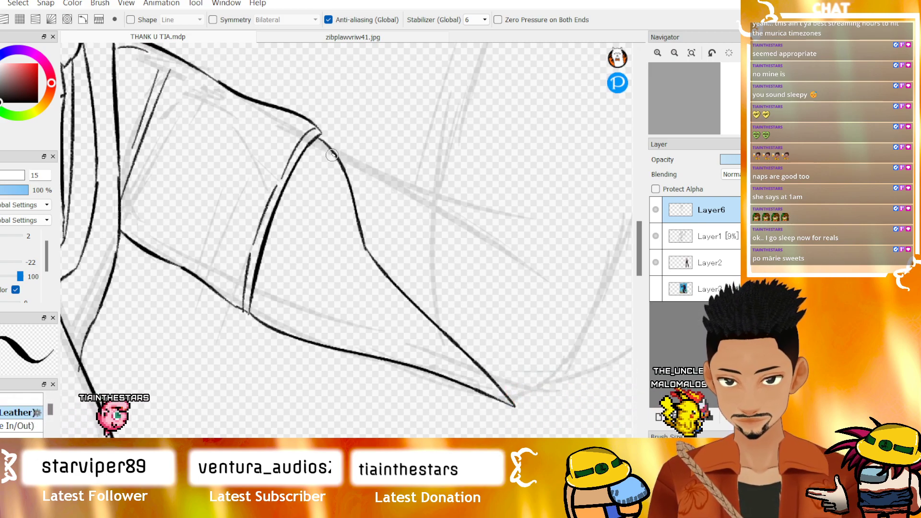
{"action": "mouse_move", "coordinate": [320, 139]}
{"action": "left_mouse_down"}
{"action": "mouse_move", "coordinate": [430, 245]}
{"action": "mouse_move", "coordinate": [497, 383]}
{"action": "left_mouse_up"}
{"action": "key", "text": "ctrl+z"}
{"action": "mouse_move", "coordinate": [319, 138]}
{"action": "left_mouse_down"}
{"action": "mouse_move", "coordinate": [423, 224]}
{"action": "mouse_move", "coordinate": [431, 269]}
{"action": "mouse_move", "coordinate": [492, 363]}
{"action": "left_mouse_up"}
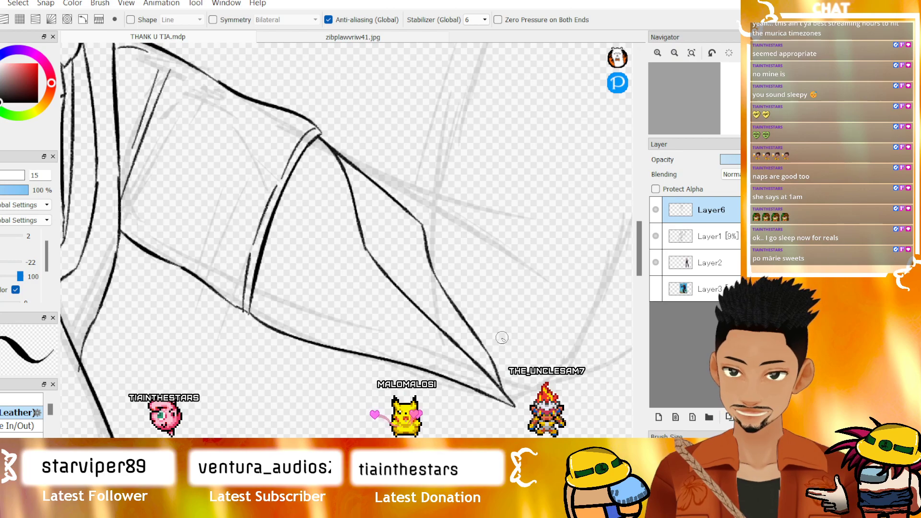
- Draw a round joint circle beside the outer angular line near the elbow, undoing the unsatisfactory strokes
{"action": "mouse_move", "coordinate": [461, 306]}
{"action": "left_mouse_down"}
{"action": "mouse_move", "coordinate": [445, 267]}
{"action": "mouse_move", "coordinate": [543, 237]}
{"action": "left_mouse_up"}
{"action": "key", "text": "ctrl+z"}
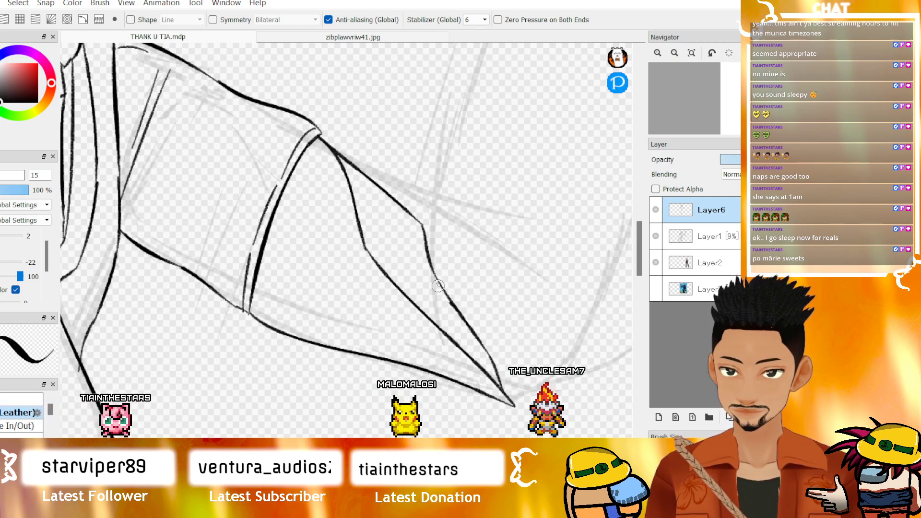
{"action": "left_click_drag", "start_coordinate": [534, 219], "coordinate": [568, 288]}
{"action": "key", "text": "ctrl+z"}
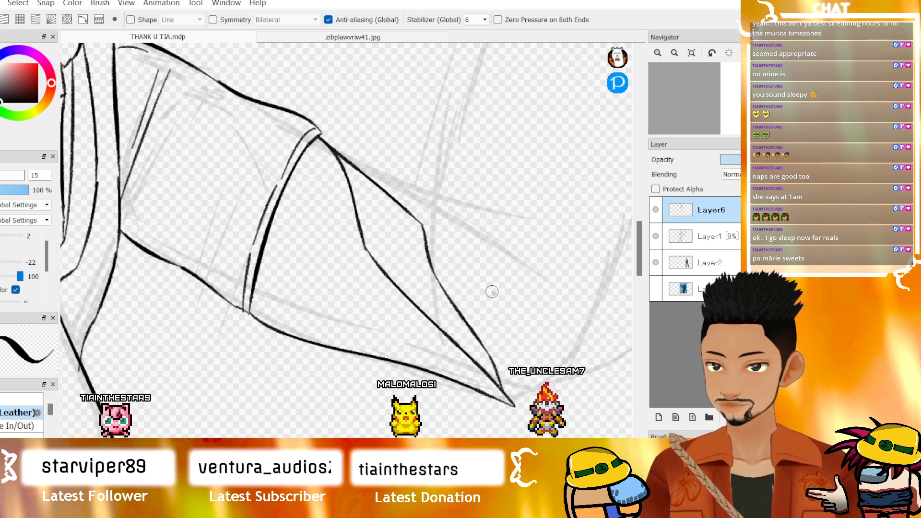
{"action": "mouse_move", "coordinate": [462, 314]}
{"action": "left_mouse_down"}
{"action": "mouse_move", "coordinate": [463, 282]}
{"action": "mouse_move", "coordinate": [609, 298]}
{"action": "left_mouse_up"}
{"action": "key", "text": "ctrl+z"}
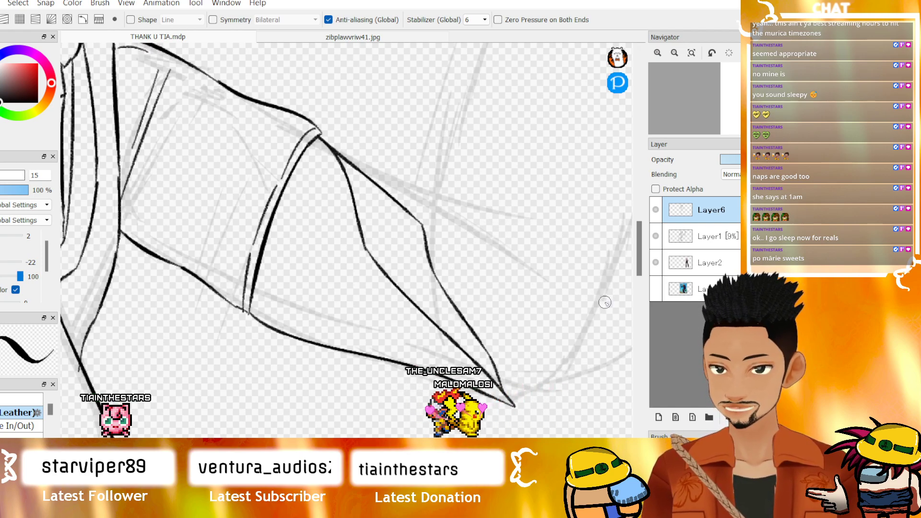
{"action": "left_click_drag", "start_coordinate": [461, 317], "coordinate": [591, 270]}
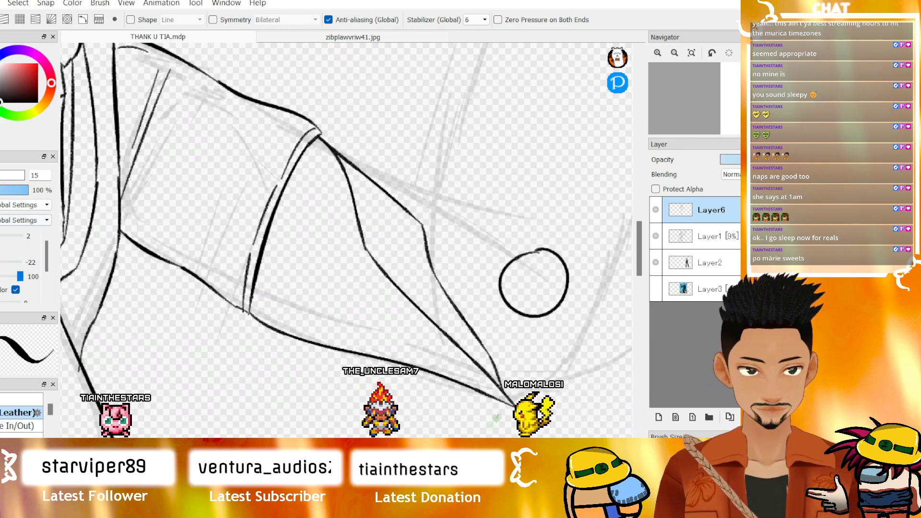
- Lasso the joint circle, transform it to tilt, reshape and set it against the arm's outer line, then apply and deselect
{"action": "key", "text": "l"}
{"action": "mouse_move", "coordinate": [552, 216]}
{"action": "left_mouse_down"}
{"action": "mouse_move", "coordinate": [551, 355]}
{"action": "mouse_move", "coordinate": [485, 235]}
{"action": "left_mouse_up"}
{"action": "scroll", "coordinate": [471, 253], "scroll_direction": "down", "scroll_amount": 1}
{"action": "key", "text": "ctrl+t"}
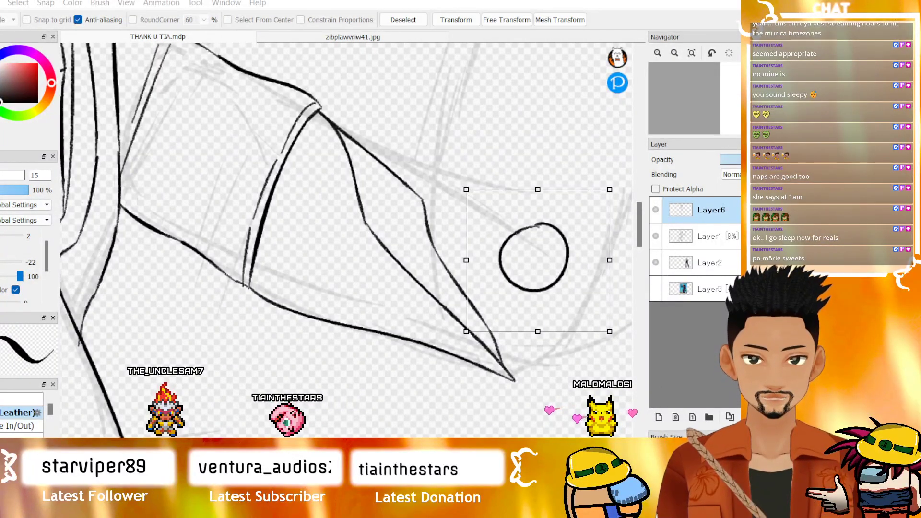
{"action": "scroll", "coordinate": [482, 278], "scroll_direction": "up", "scroll_amount": 2}
{"action": "left_click_drag", "start_coordinate": [547, 249], "coordinate": [484, 256]}
{"action": "scroll", "coordinate": [484, 257], "scroll_direction": "down", "scroll_amount": 4}
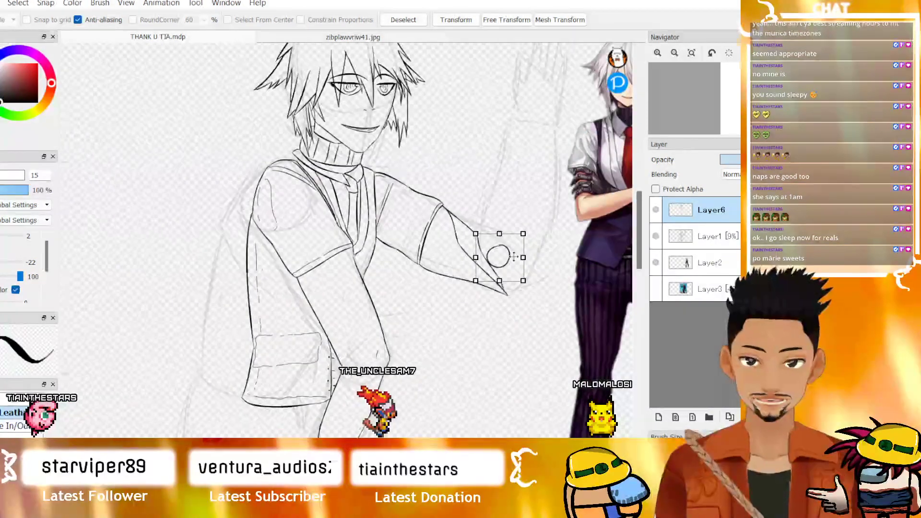
{"action": "scroll", "coordinate": [484, 257], "scroll_direction": "up", "scroll_amount": 2}
{"action": "left_click_drag", "start_coordinate": [474, 214], "coordinate": [555, 203]}
{"action": "left_click_drag", "start_coordinate": [572, 246], "coordinate": [549, 215]}
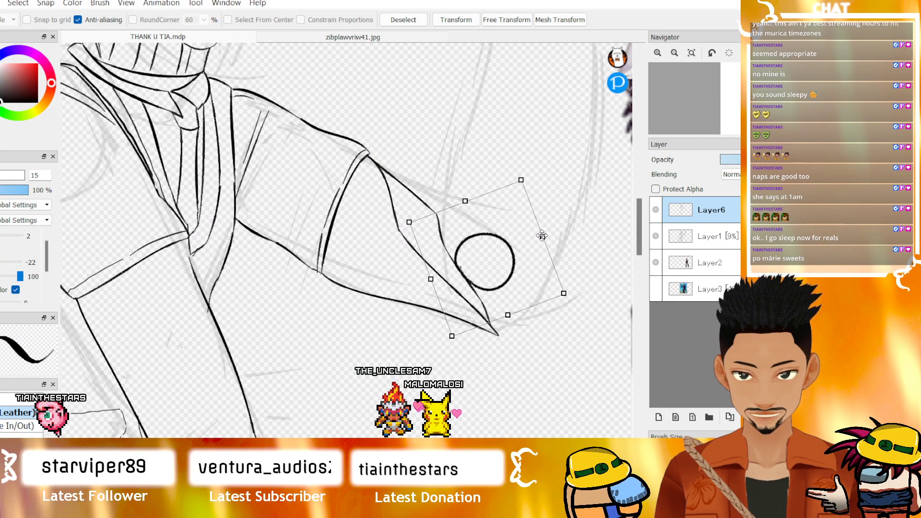
{"action": "left_click_drag", "start_coordinate": [539, 230], "coordinate": [533, 226]}
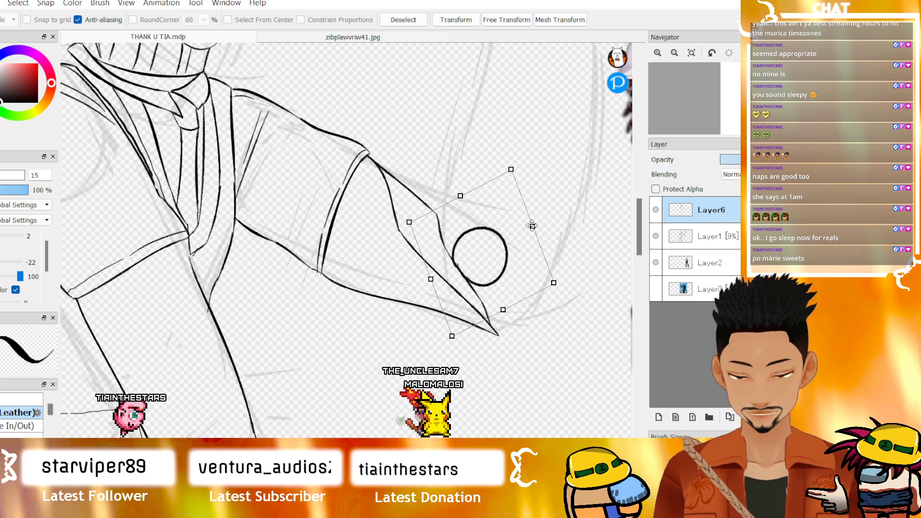
{"action": "key", "text": "Return"}
{"action": "scroll", "coordinate": [537, 240], "scroll_direction": "up", "scroll_amount": 1}
{"action": "key", "text": "ctrl+d"}
- Examine the new elbow joint against the whole figure, the sketched raised forearm and the coloured reference character
{"action": "scroll", "coordinate": [532, 260], "scroll_direction": "down", "scroll_amount": 4}
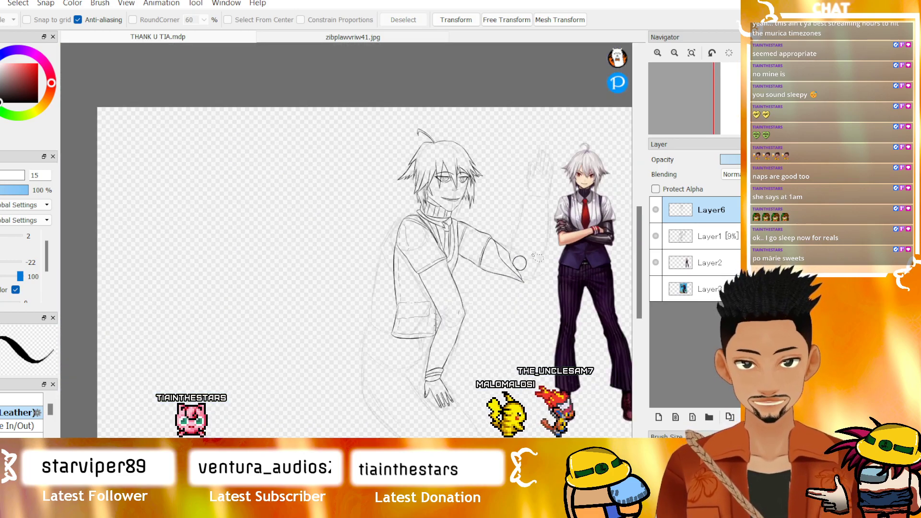
{"action": "scroll", "coordinate": [532, 250], "scroll_direction": "up", "scroll_amount": 3}
{"action": "scroll", "coordinate": [534, 246], "scroll_direction": "down", "scroll_amount": 2}
{"action": "scroll", "coordinate": [514, 272], "scroll_direction": "up", "scroll_amount": 4}
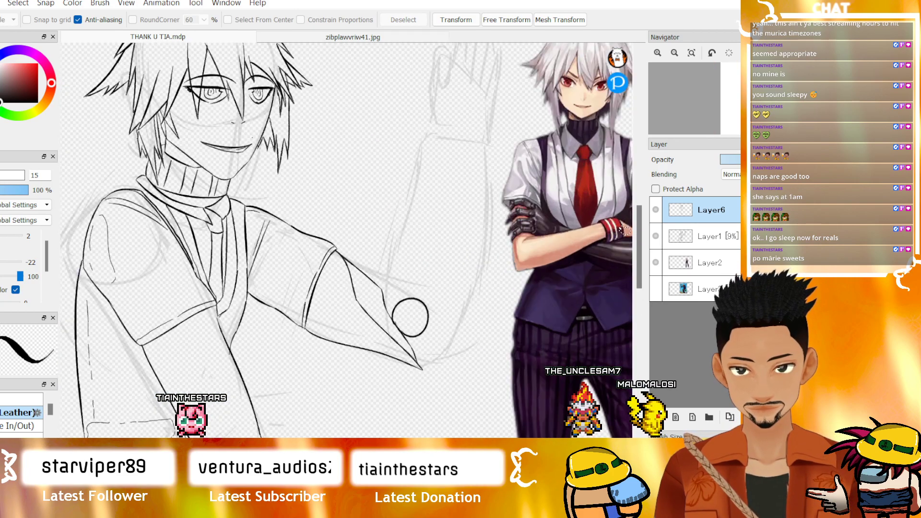
{"action": "mouse_move", "coordinate": [513, 272]}
{"action": "left_mouse_down"}
{"action": "mouse_move", "coordinate": [216, 272]}
{"action": "mouse_move", "coordinate": [623, 266]}
{"action": "left_mouse_up"}
{"action": "scroll", "coordinate": [439, 357], "scroll_direction": "down", "scroll_amount": 4}
{"action": "scroll", "coordinate": [408, 330], "scroll_direction": "up", "scroll_amount": 4}
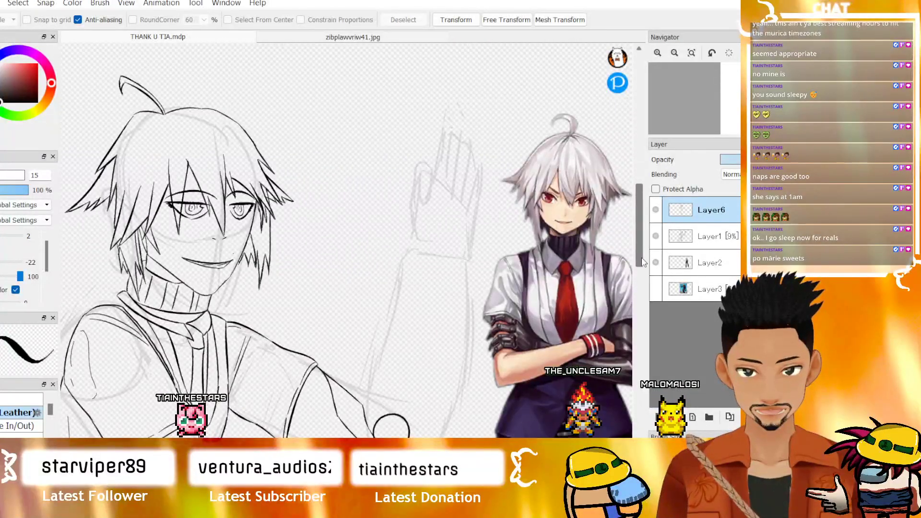
- Undo the last transform of the elbow-joint circle at the end of the outstretched arm
{"action": "scroll", "coordinate": [407, 330], "scroll_direction": "up", "scroll_amount": 2}
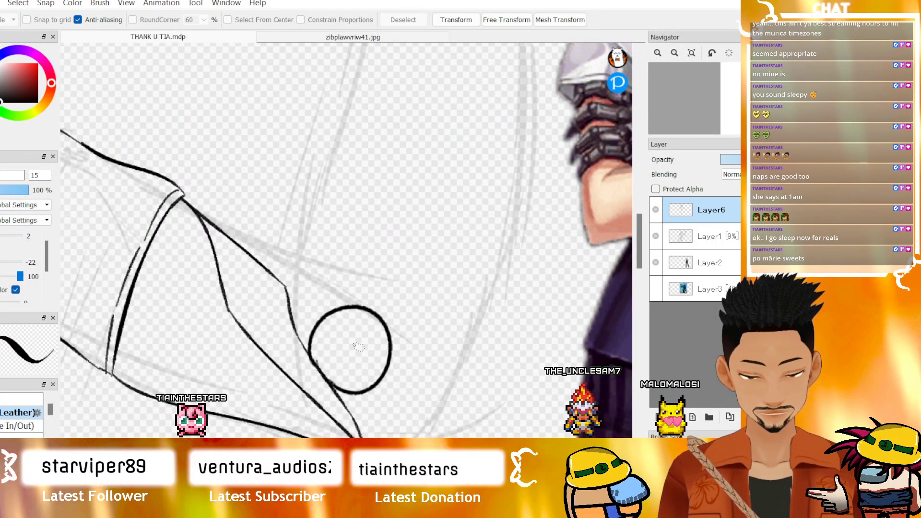
{"action": "scroll", "coordinate": [351, 329], "scroll_direction": "down", "scroll_amount": 2}
{"action": "scroll", "coordinate": [349, 327], "scroll_direction": "up", "scroll_amount": 3}
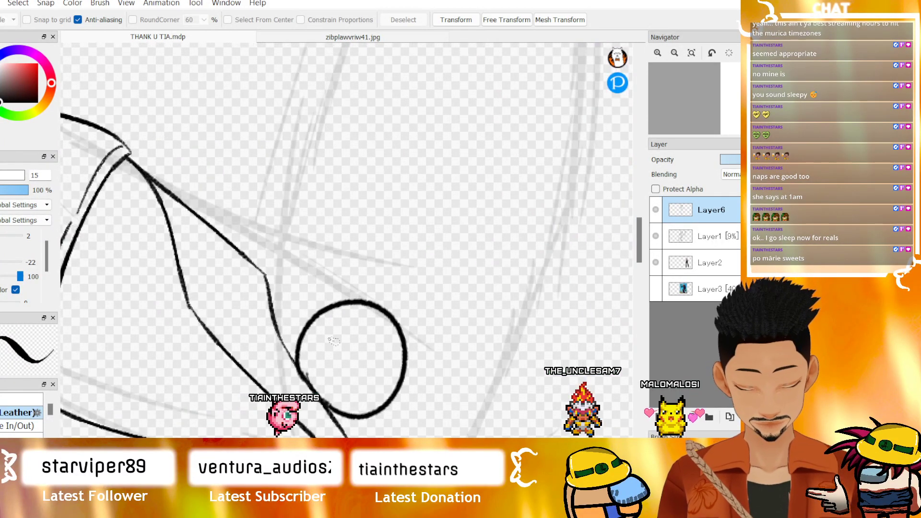
{"action": "key", "text": "ctrl+z"}
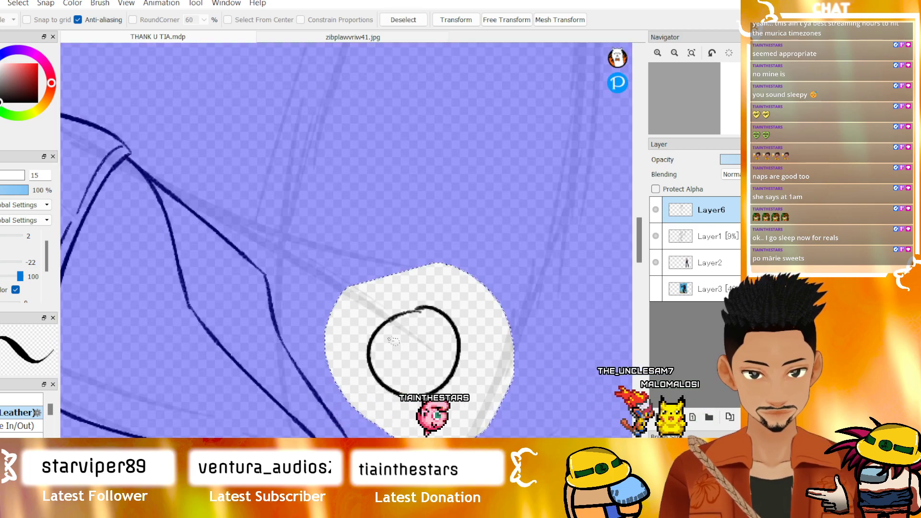
- Transform the selected elbow-joint circle, rotating, enlarging and moving it so it overlaps the tip of the upper arm, and deselect it
{"action": "key", "text": "ctrl+t"}
{"action": "mouse_move", "coordinate": [517, 245]}
{"action": "left_mouse_down"}
{"action": "mouse_move", "coordinate": [456, 204]}
{"action": "mouse_move", "coordinate": [341, 225]}
{"action": "left_mouse_up"}
{"action": "mouse_move", "coordinate": [403, 327]}
{"action": "left_mouse_down"}
{"action": "mouse_move", "coordinate": [356, 361]}
{"action": "mouse_move", "coordinate": [388, 335]}
{"action": "left_mouse_up"}
{"action": "scroll", "coordinate": [373, 359], "scroll_direction": "down", "scroll_amount": 3}
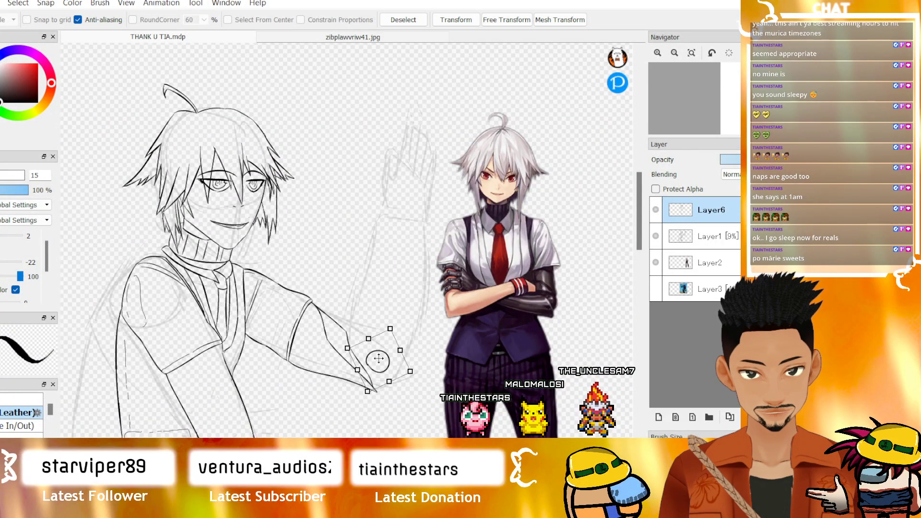
{"action": "scroll", "coordinate": [379, 359], "scroll_direction": "up", "scroll_amount": 3}
{"action": "left_click_drag", "start_coordinate": [378, 359], "coordinate": [352, 325]}
{"action": "left_click_drag", "start_coordinate": [448, 363], "coordinate": [476, 374]}
{"action": "left_click_drag", "start_coordinate": [366, 343], "coordinate": [373, 378]}
{"action": "key", "text": "Return"}
{"action": "scroll", "coordinate": [377, 382], "scroll_direction": "up", "scroll_amount": 1}
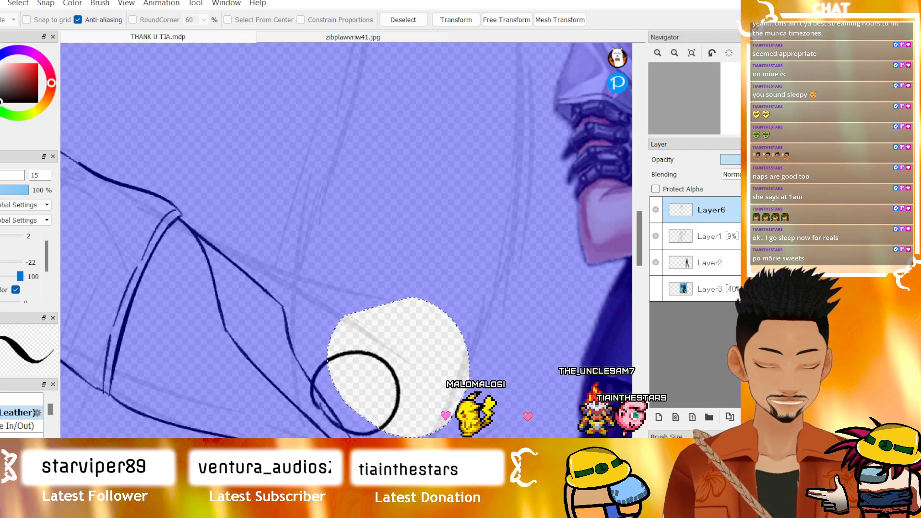
{"action": "key", "text": "ctrl+d"}
- Erase the part of the elbow circle that overlaps the upper arm's pointed end
{"action": "scroll", "coordinate": [346, 240], "scroll_direction": "down", "scroll_amount": 3}
{"action": "scroll", "coordinate": [346, 240], "scroll_direction": "up", "scroll_amount": 3}
{"action": "left_click_drag", "start_coordinate": [640, 240], "coordinate": [655, 262]}
{"action": "scroll", "coordinate": [379, 287], "scroll_direction": "up", "scroll_amount": 3}
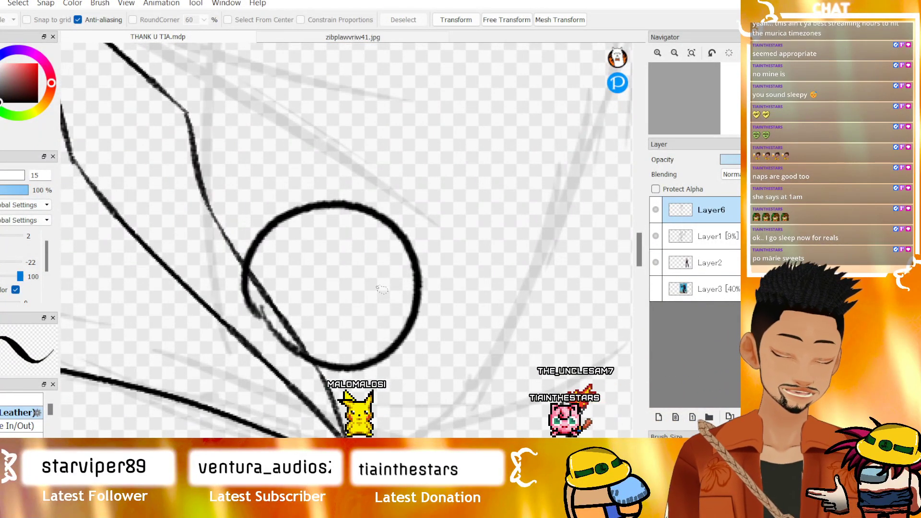
{"action": "key", "text": "b"}
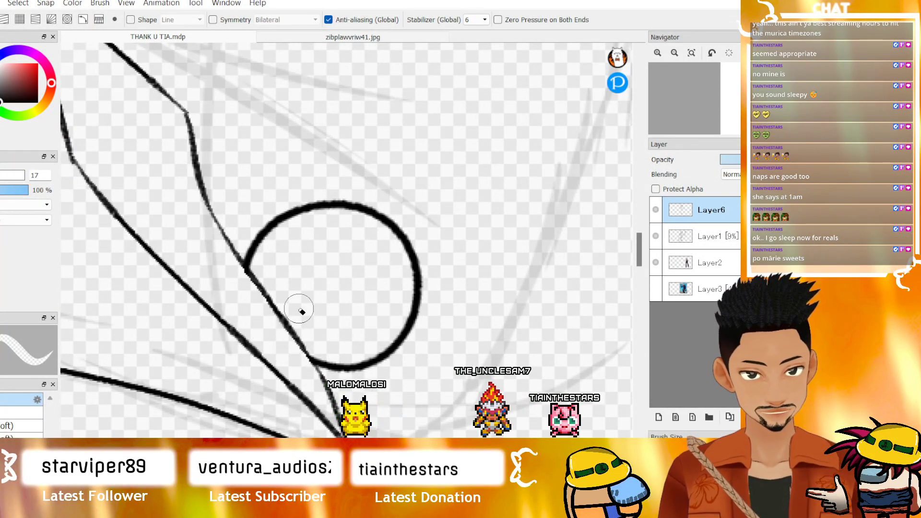
- On a new layer above the line art, ink the raised forearm's lower edge as a curved line across the elbow circle
{"action": "key", "text": "b"}
{"action": "left_click_drag", "start_coordinate": [640, 239], "coordinate": [639, 228]}
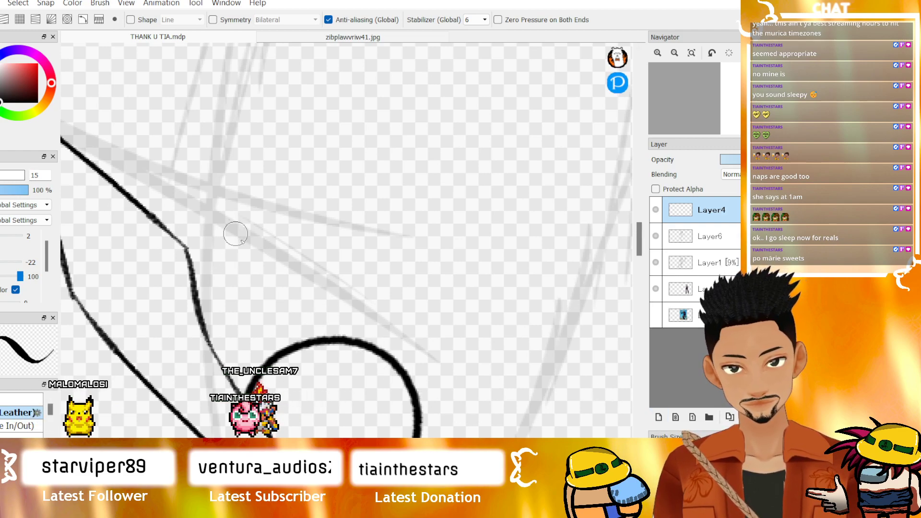
{"action": "left_click", "coordinate": [222, 225]}
{"action": "left_click_drag", "start_coordinate": [220, 223], "coordinate": [499, 437]}
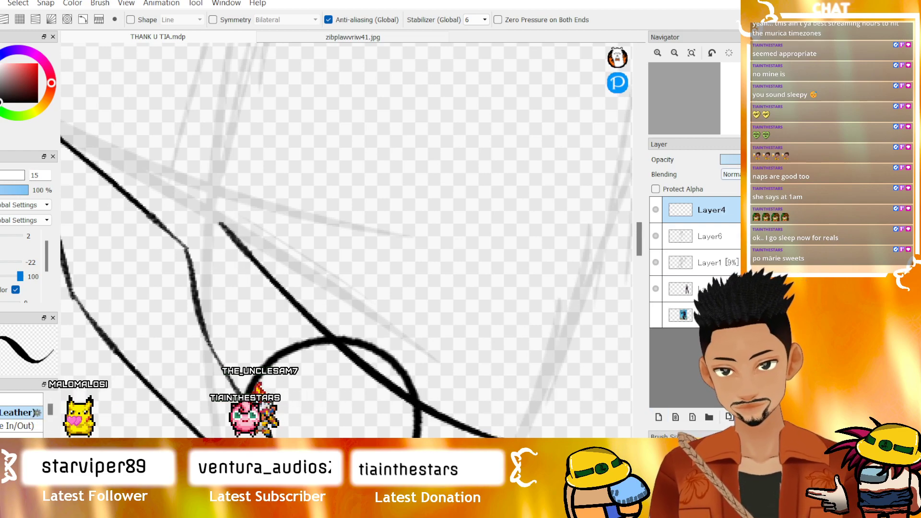
- Examine the reference character's forearm and elbow beside the raised-forearm sketch
{"action": "left_click_drag", "start_coordinate": [599, 240], "coordinate": [96, 230]}
{"action": "left_click_drag", "start_coordinate": [307, 144], "coordinate": [365, 278]}
{"action": "left_click_drag", "start_coordinate": [480, 288], "coordinate": [192, 149]}
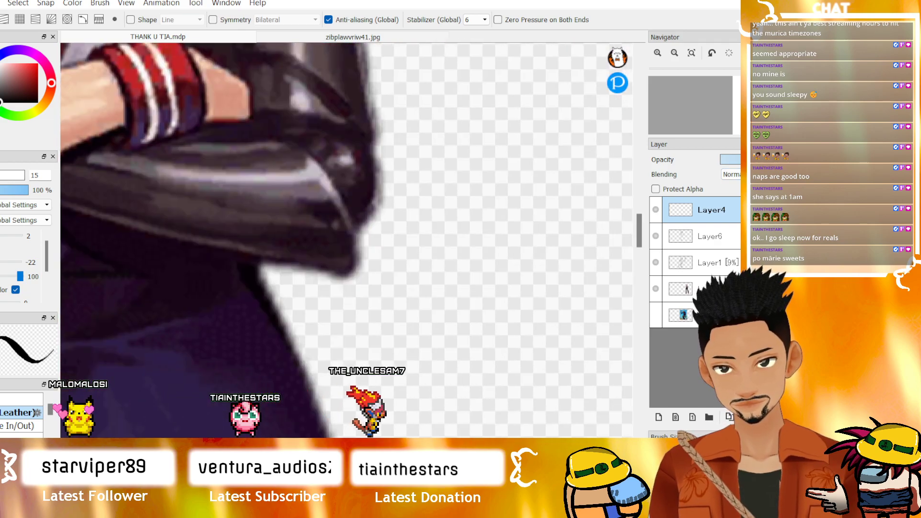
{"action": "scroll", "coordinate": [345, 240], "scroll_direction": "down", "scroll_amount": 6}
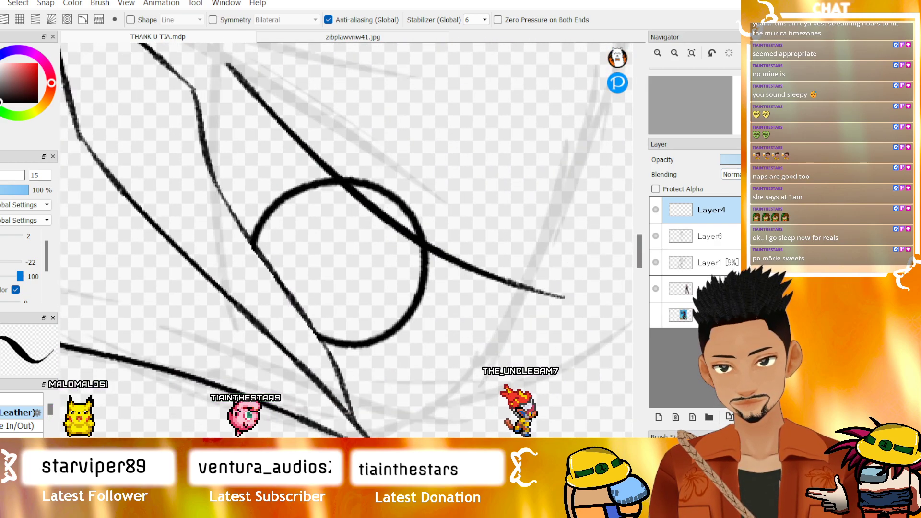
{"action": "scroll", "coordinate": [641, 255], "scroll_direction": "down", "scroll_amount": 3}
{"action": "left_click_drag", "start_coordinate": [641, 254], "coordinate": [638, 221]}
{"action": "left_click_drag", "start_coordinate": [738, 91], "coordinate": [793, 106]}
{"action": "scroll", "coordinate": [305, 302], "scroll_direction": "down", "scroll_amount": 2}
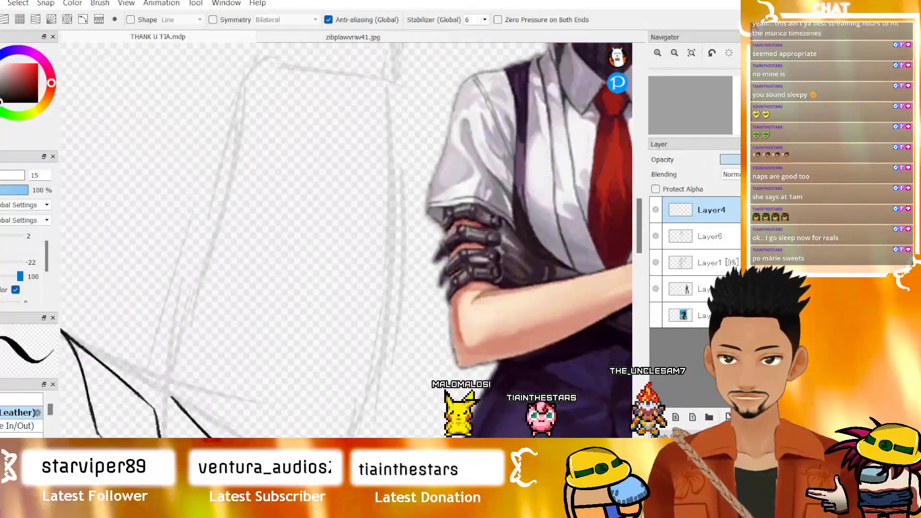
- Ink the two long sides of the raised forearm from its elbow edge up towards the wrist
{"action": "scroll", "coordinate": [432, 216], "scroll_direction": "up", "scroll_amount": 3}
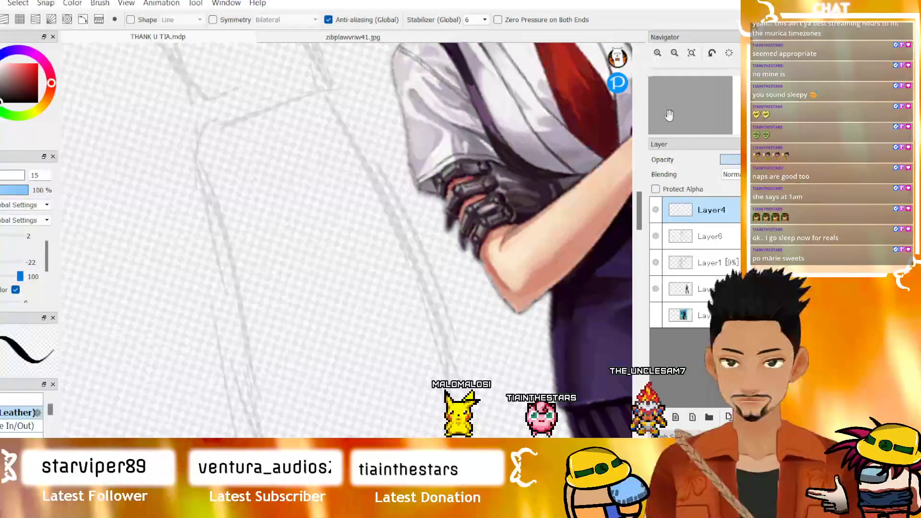
{"action": "left_click", "coordinate": [687, 53]}
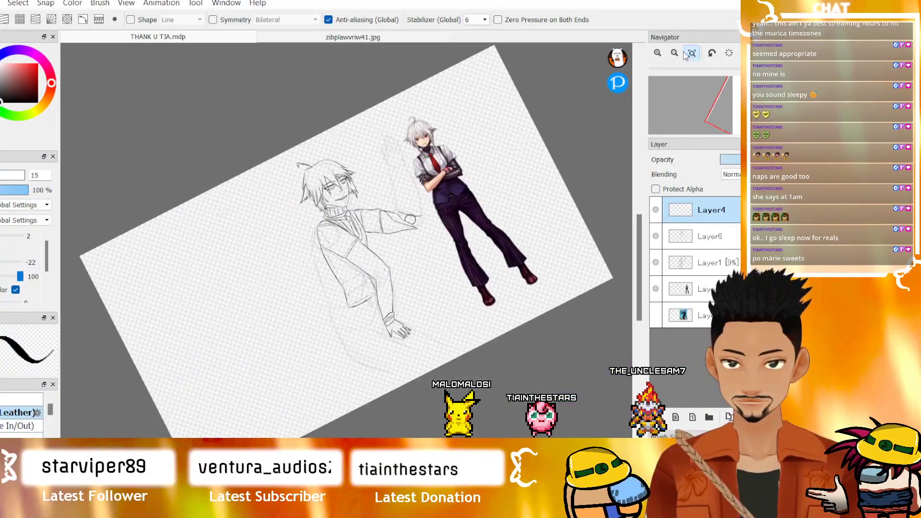
{"action": "left_click", "coordinate": [657, 53]}
{"action": "left_click", "coordinate": [657, 53]}
{"action": "mouse_move", "coordinate": [383, 106]}
{"action": "left_mouse_down"}
{"action": "mouse_move", "coordinate": [427, 398]}
{"action": "mouse_move", "coordinate": [159, 403]}
{"action": "mouse_move", "coordinate": [179, 322]}
{"action": "left_mouse_up"}
{"action": "left_click", "coordinate": [657, 52]}
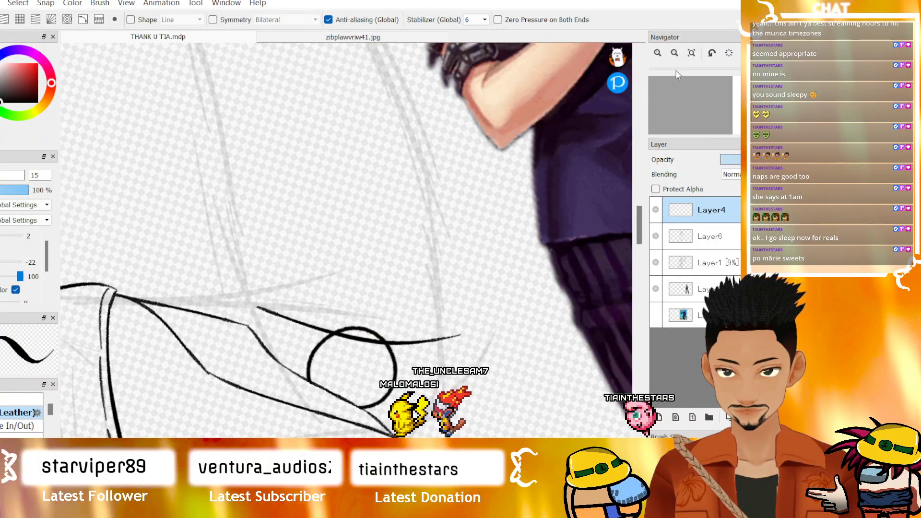
{"action": "scroll", "coordinate": [636, 232], "scroll_direction": "up", "scroll_amount": 3}
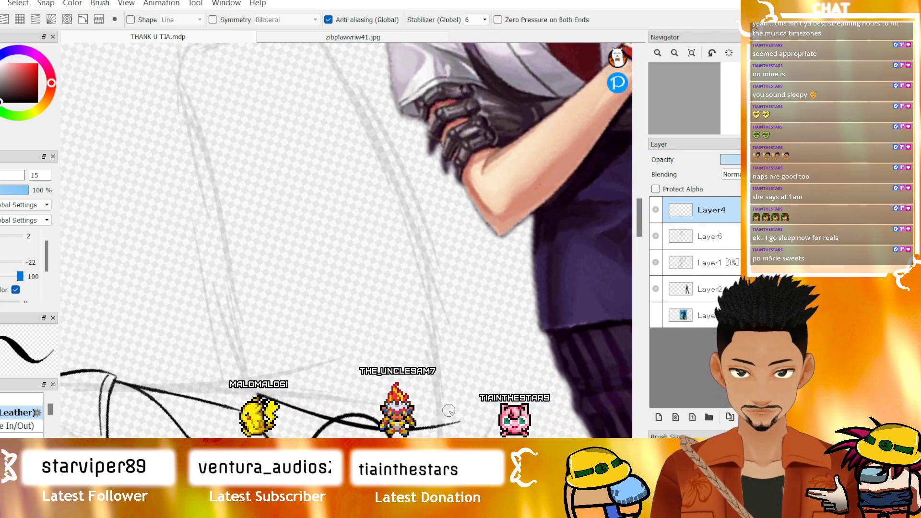
{"action": "left_click_drag", "start_coordinate": [450, 421], "coordinate": [325, 93]}
{"action": "key", "text": "ctrl+z"}
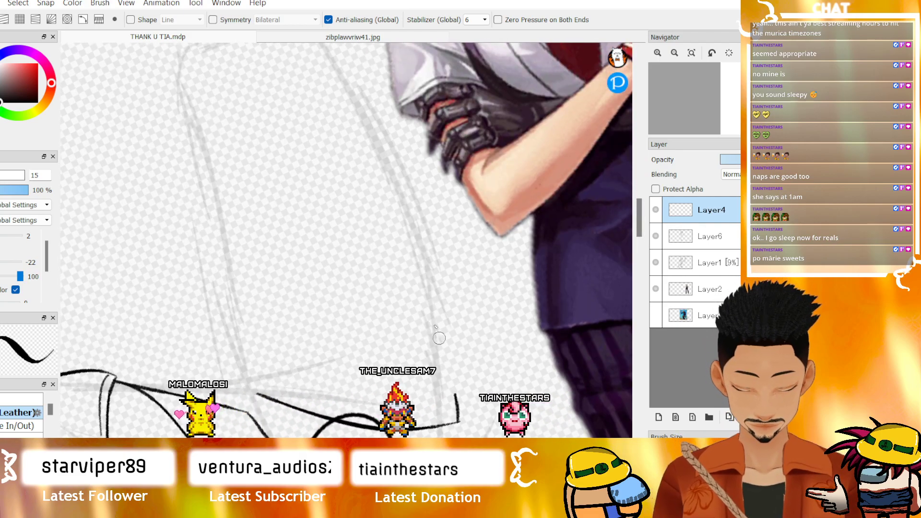
{"action": "left_click_drag", "start_coordinate": [447, 363], "coordinate": [301, 57]}
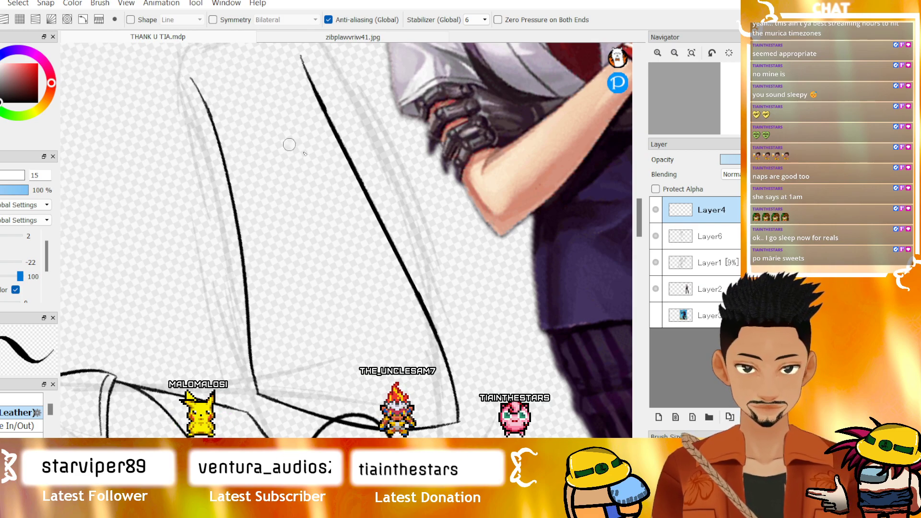
- Close the wrist end of the forearm with a curved line and add a narrow cuff band above it
{"action": "scroll", "coordinate": [644, 235], "scroll_direction": "up", "scroll_amount": 6}
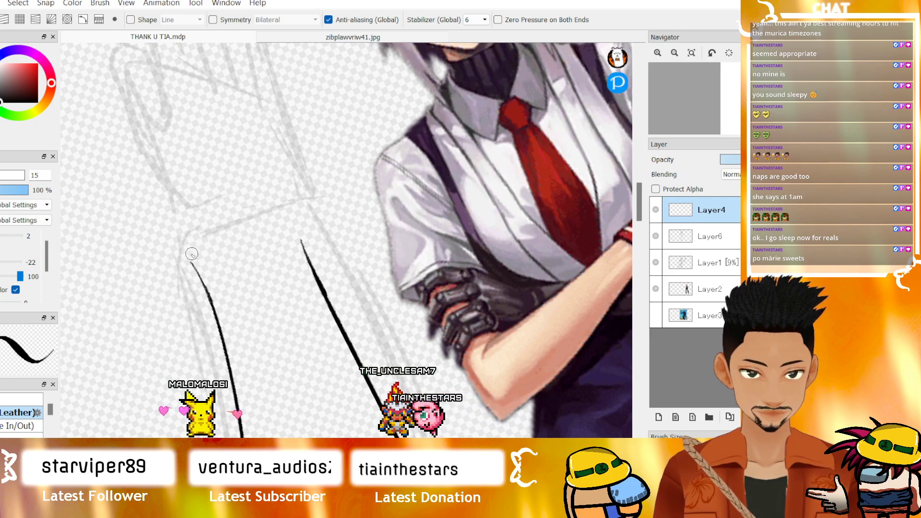
{"action": "left_click_drag", "start_coordinate": [191, 262], "coordinate": [277, 208]}
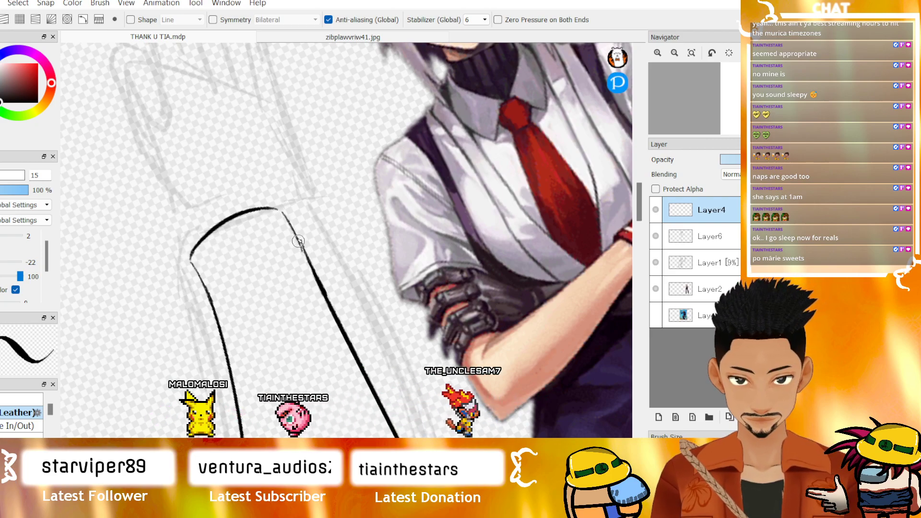
{"action": "key", "text": "ctrl+z"}
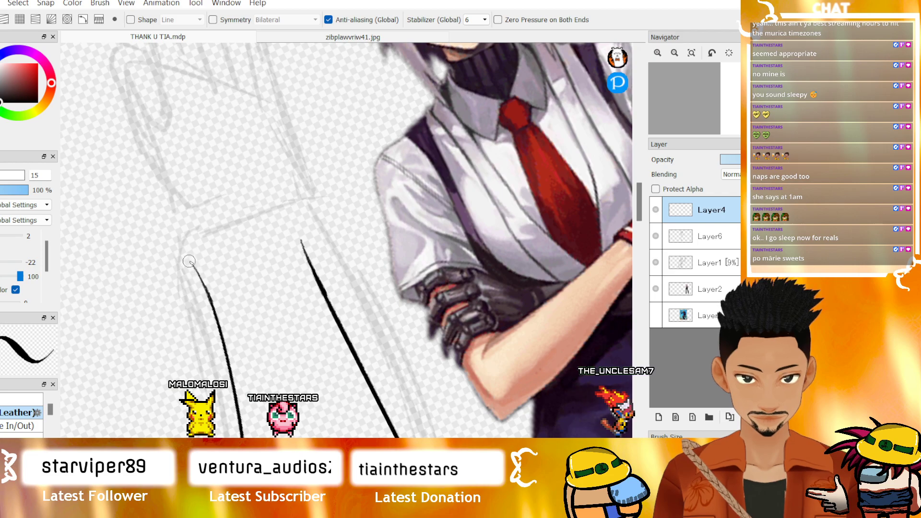
{"action": "left_click_drag", "start_coordinate": [191, 262], "coordinate": [295, 234]}
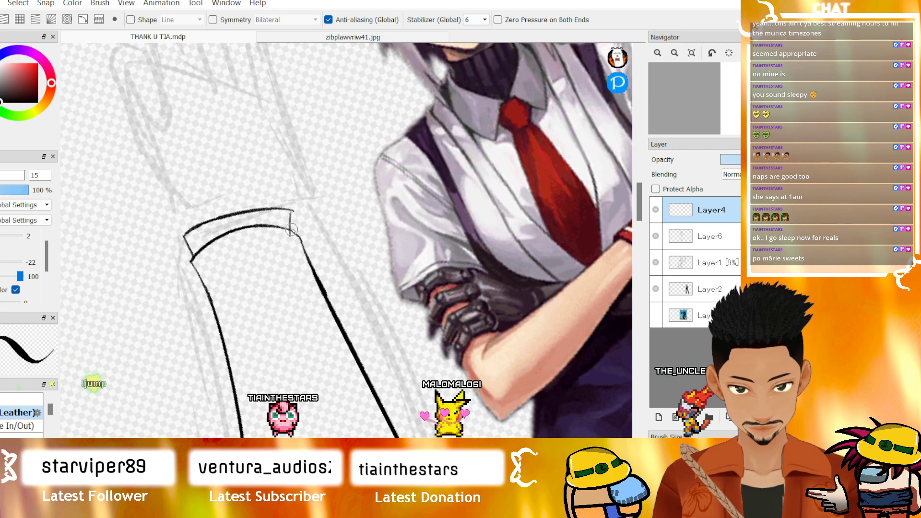
{"action": "left_click_drag", "start_coordinate": [294, 211], "coordinate": [295, 231]}
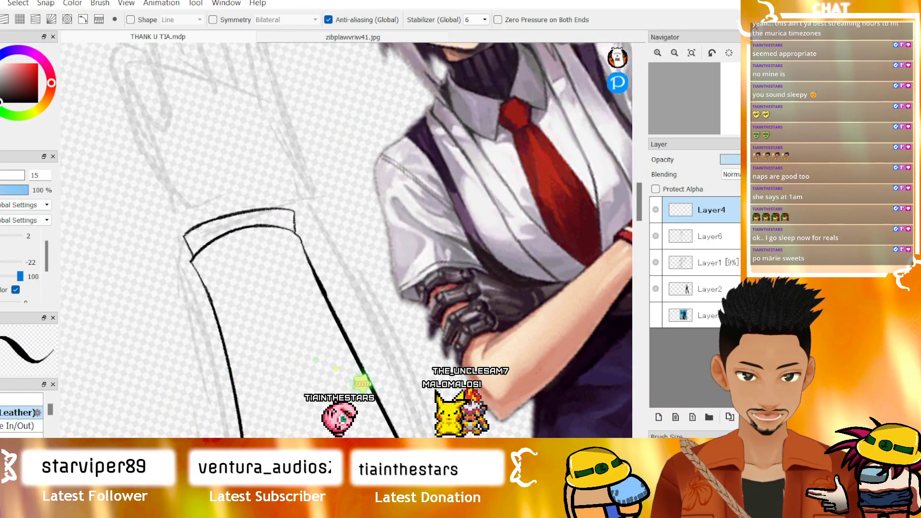
- Add three broken lengthwise detail lines running down the inside of the raised forearm
{"action": "left_click_drag", "start_coordinate": [528, 207], "coordinate": [370, 207]}
{"action": "scroll", "coordinate": [643, 214], "scroll_direction": "left", "scroll_amount": 5}
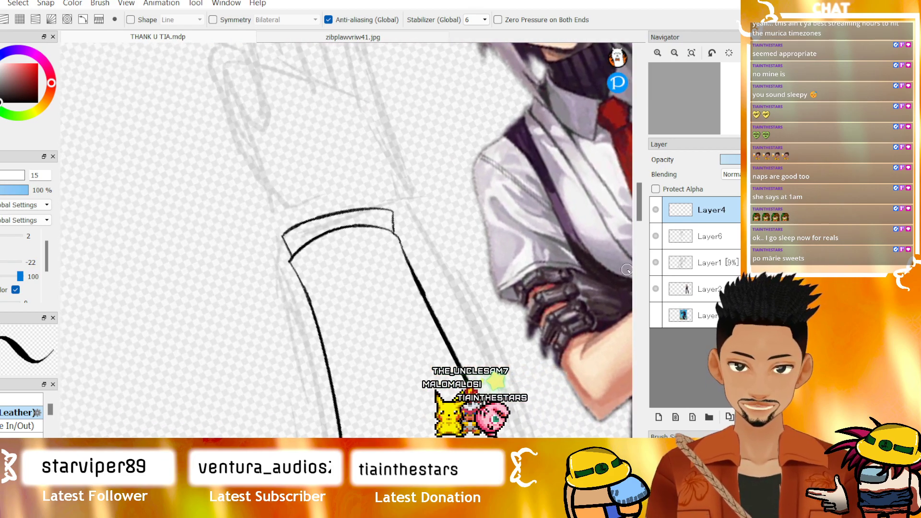
{"action": "mouse_move", "coordinate": [642, 209]}
{"action": "left_mouse_down"}
{"action": "mouse_move", "coordinate": [644, 238]}
{"action": "mouse_move", "coordinate": [644, 222]}
{"action": "left_mouse_up"}
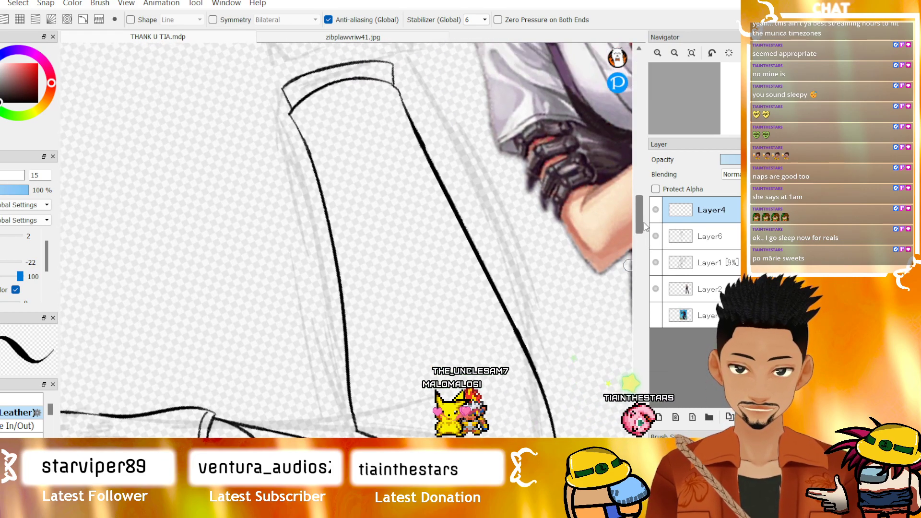
{"action": "left_click_drag", "start_coordinate": [345, 186], "coordinate": [408, 437]}
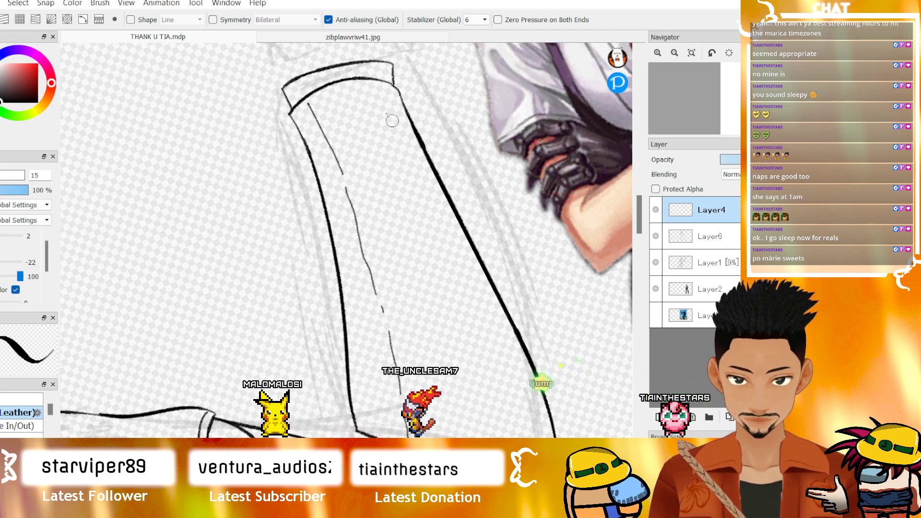
{"action": "left_click_drag", "start_coordinate": [357, 88], "coordinate": [470, 357]}
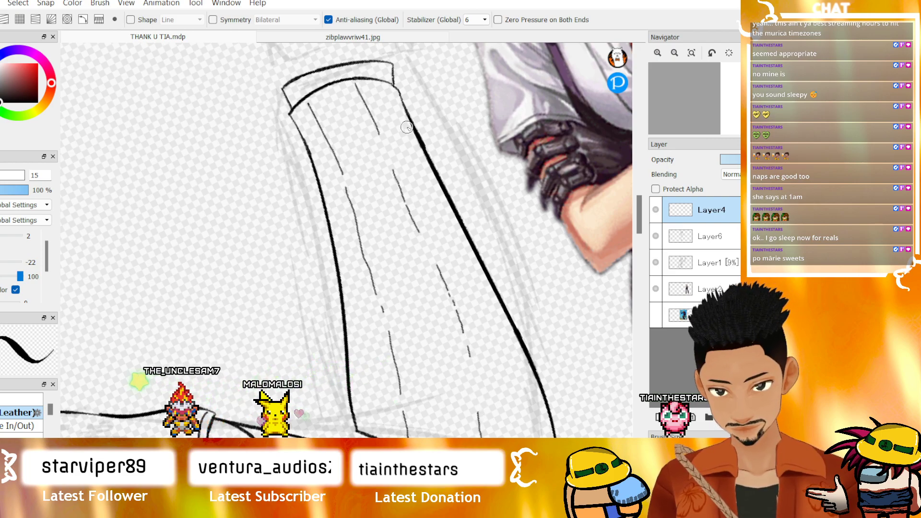
{"action": "mouse_move", "coordinate": [365, 83]}
{"action": "left_mouse_down"}
{"action": "mouse_move", "coordinate": [447, 235]}
{"action": "mouse_move", "coordinate": [501, 406]}
{"action": "left_mouse_up"}
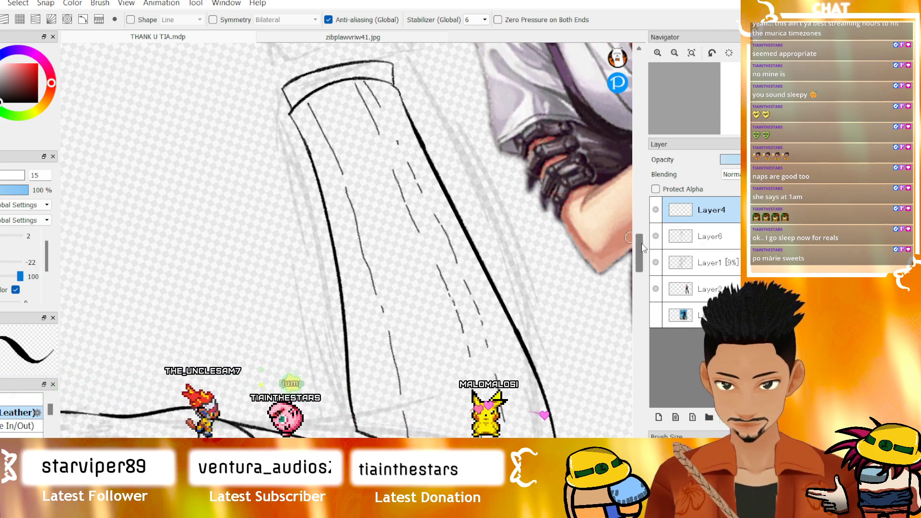
- Add broken detail lines to the pointed upper-arm piece and a curved highlight shape inside the elbow circle
{"action": "mouse_move", "coordinate": [637, 258]}
{"action": "left_mouse_down"}
{"action": "mouse_move", "coordinate": [637, 269]}
{"action": "mouse_move", "coordinate": [637, 243]}
{"action": "left_mouse_up"}
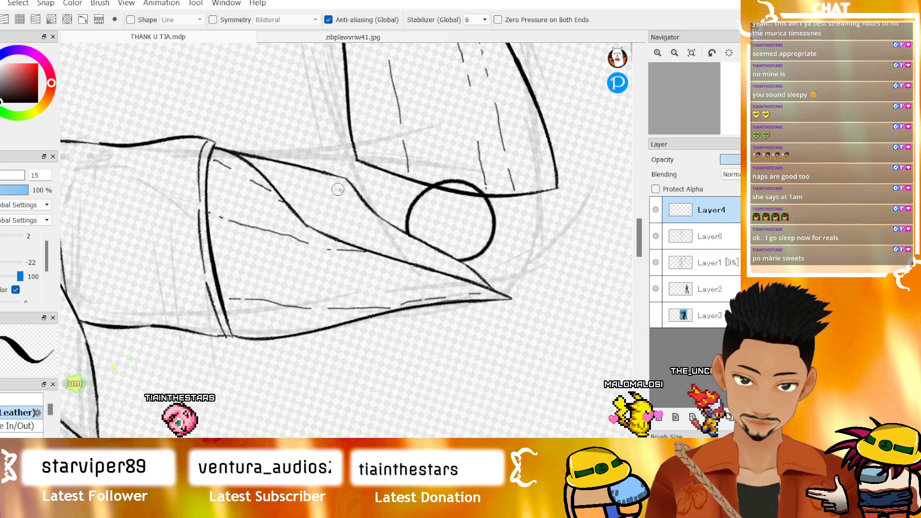
{"action": "mouse_move", "coordinate": [284, 165]}
{"action": "left_mouse_down"}
{"action": "mouse_move", "coordinate": [334, 227]}
{"action": "mouse_move", "coordinate": [358, 222]}
{"action": "left_mouse_up"}
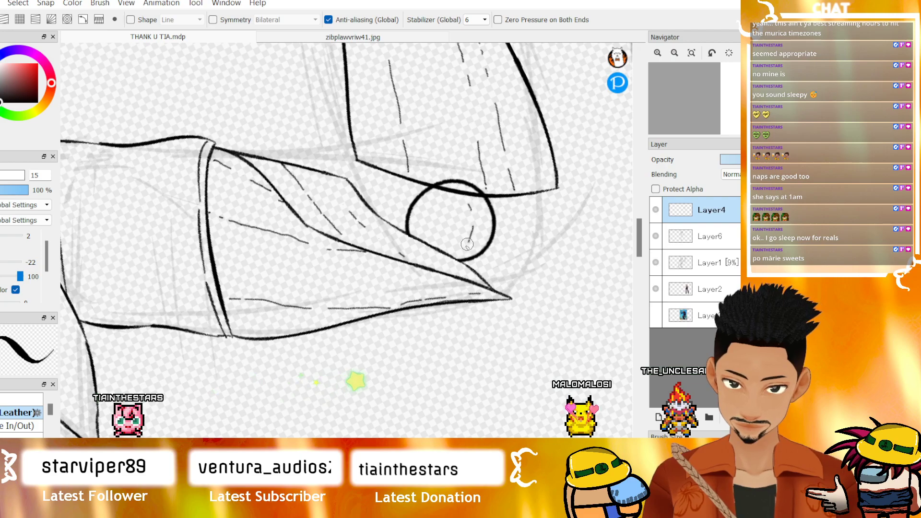
{"action": "left_click_drag", "start_coordinate": [459, 204], "coordinate": [468, 206]}
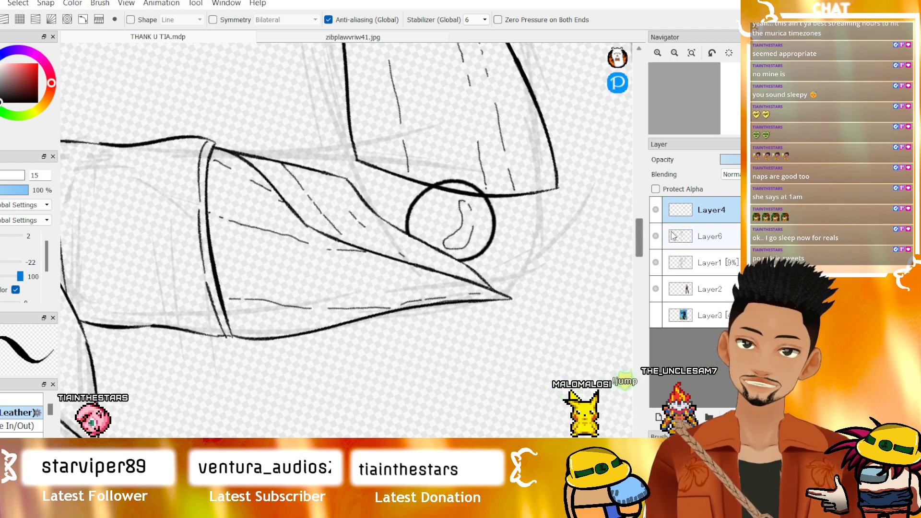
- On Layer6, erase the arc of the elbow circle that overlaps the raised forearm
{"action": "left_click", "coordinate": [696, 235]}
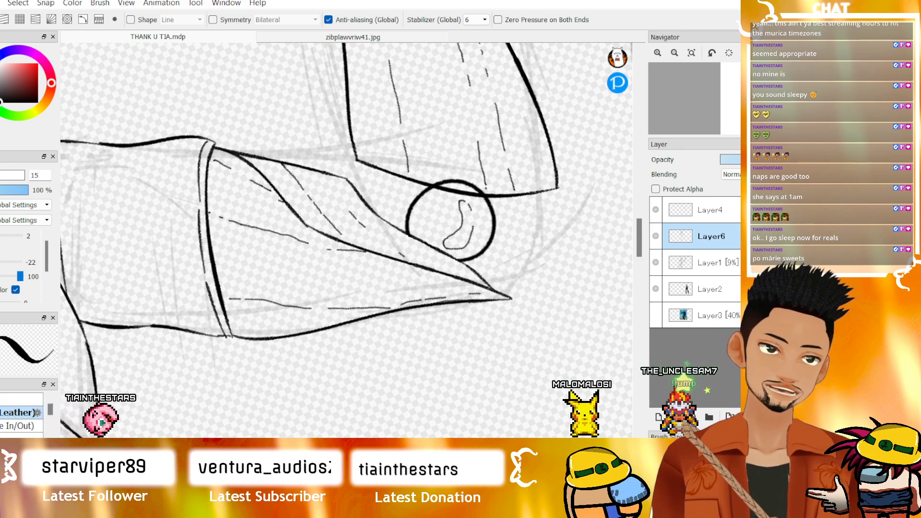
{"action": "key", "text": "e"}
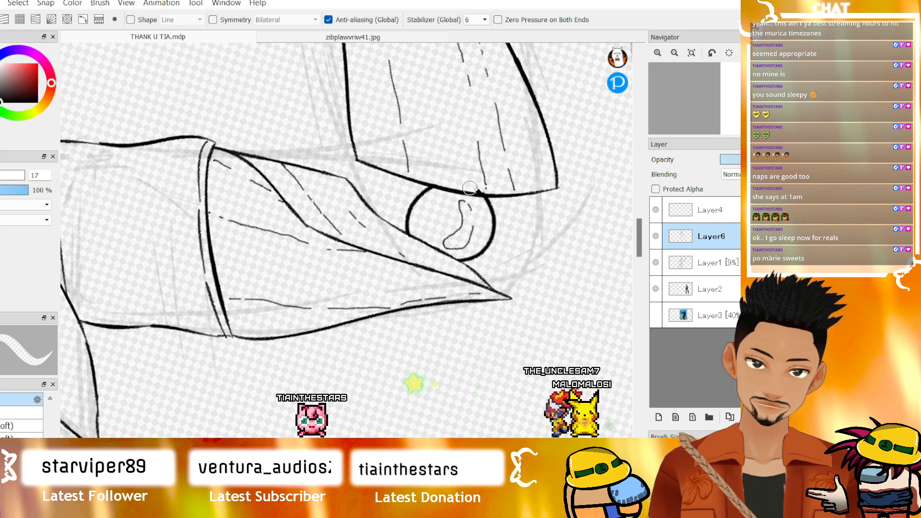
{"action": "left_click", "coordinate": [674, 53]}
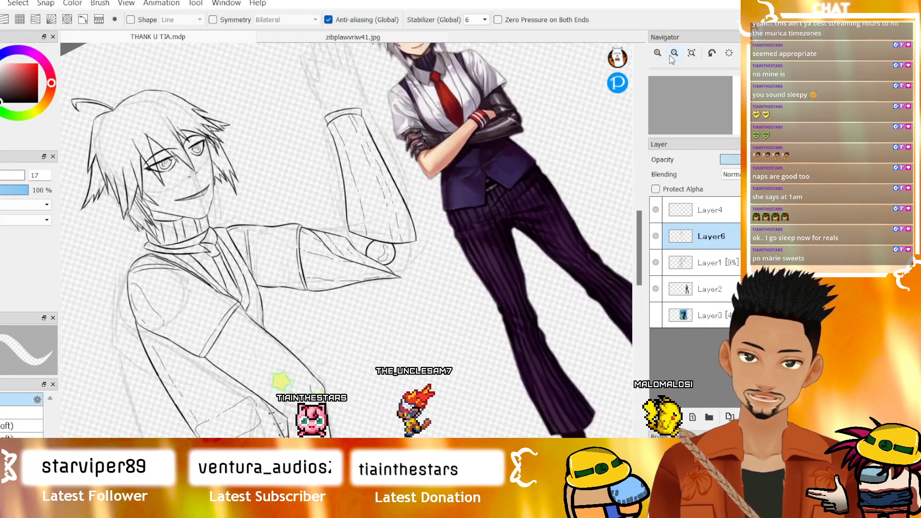
{"action": "left_click_drag", "start_coordinate": [642, 230], "coordinate": [638, 203]}
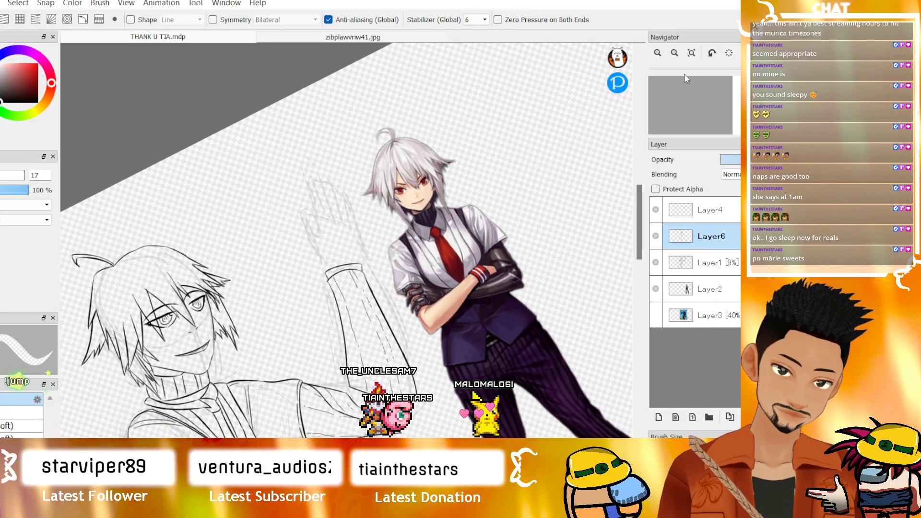
- Compare the inked arm with the rough hand sketch by hiding and reshowing Layer1, and make Layer4 active for brush inking
{"action": "left_click", "coordinate": [658, 53]}
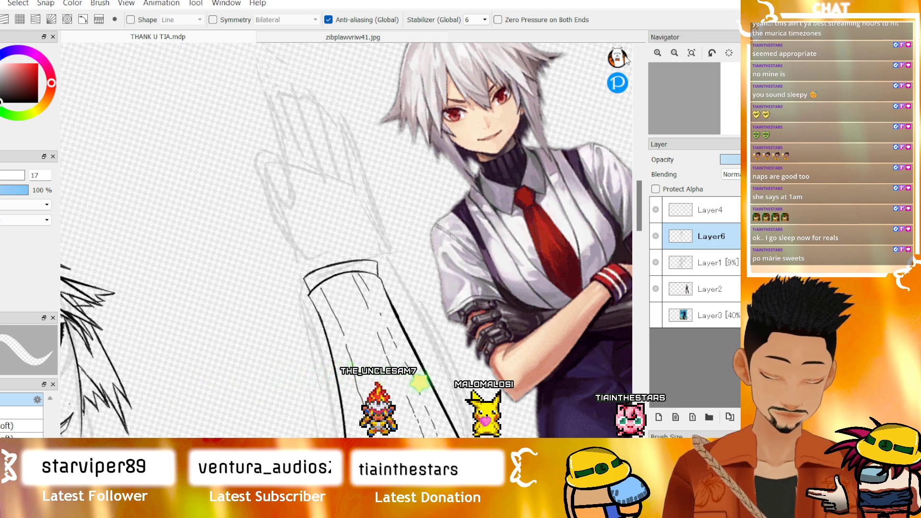
{"action": "left_click", "coordinate": [659, 55]}
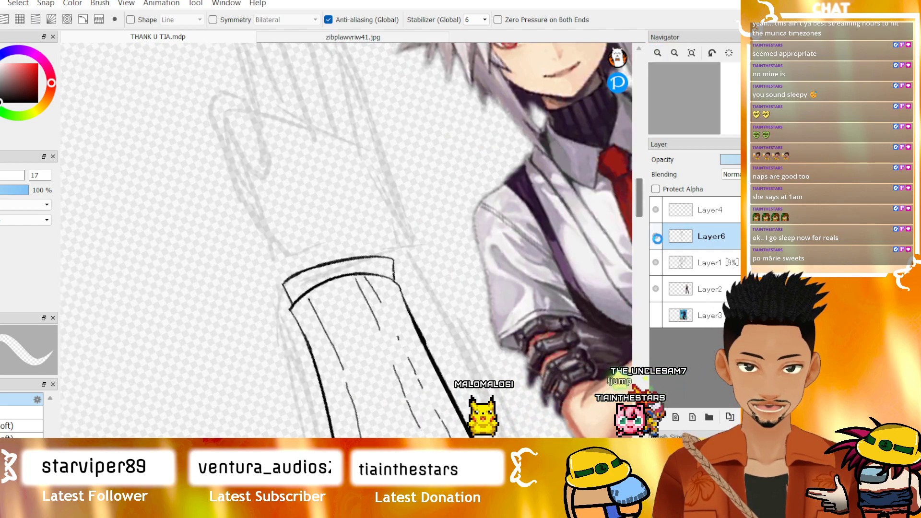
{"action": "left_click", "coordinate": [655, 263]}
{"action": "left_click", "coordinate": [654, 263]}
{"action": "left_click", "coordinate": [654, 263]}
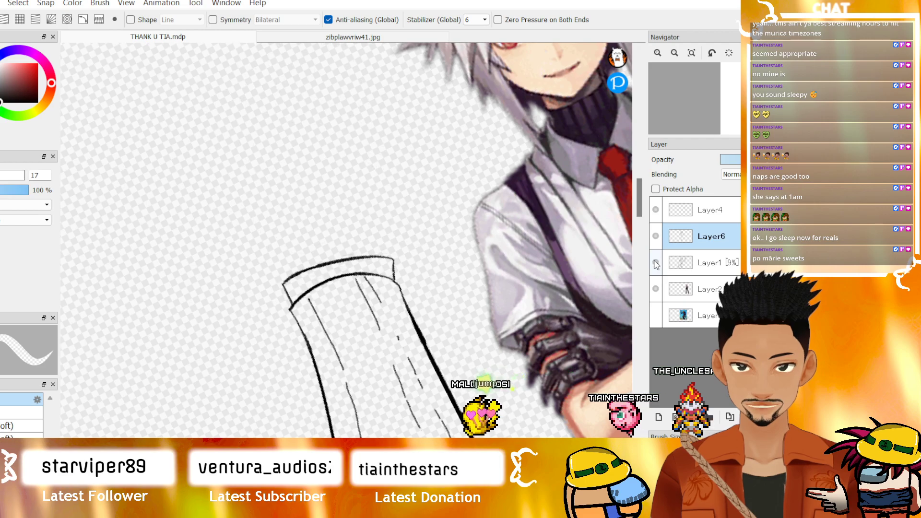
{"action": "left_click", "coordinate": [655, 263]}
{"action": "left_click", "coordinate": [659, 214]}
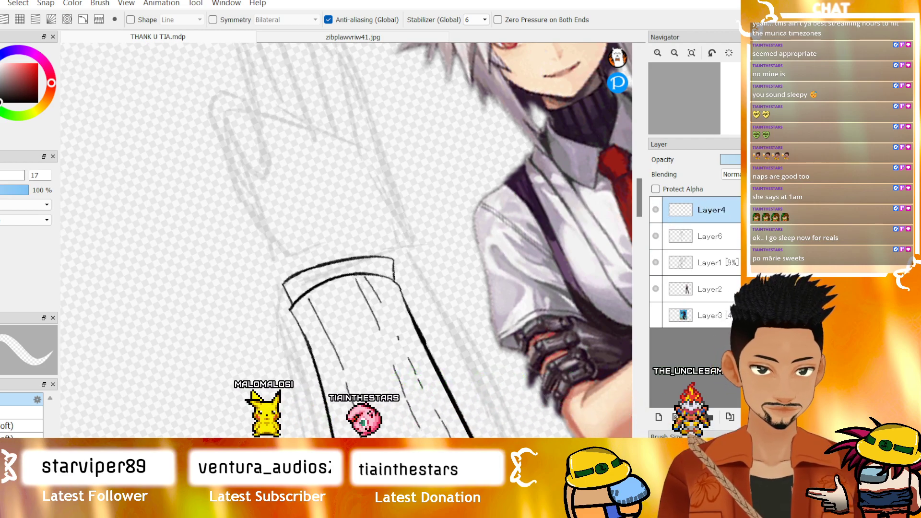
{"action": "key", "text": "b"}
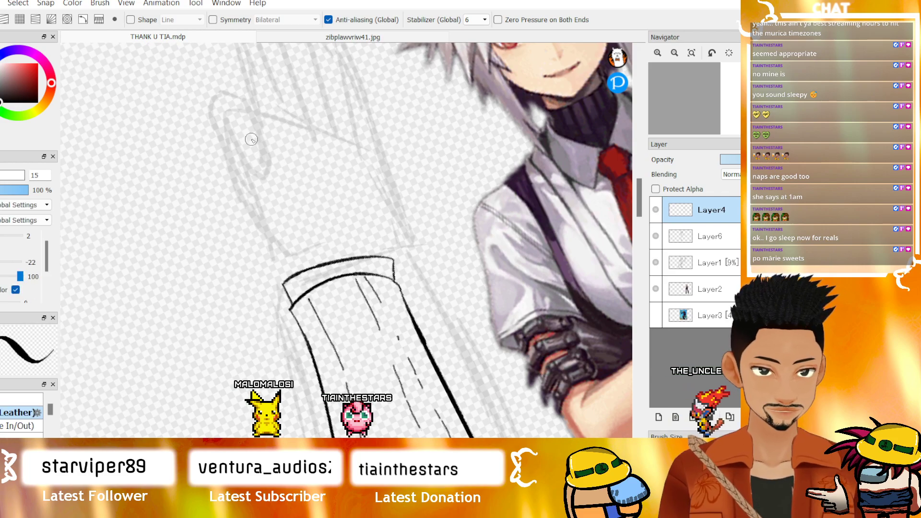
- Ink the palm outline above the cuff with V-shaped notches between the four finger bases and a rounded lower end
{"action": "left_click_drag", "start_coordinate": [236, 146], "coordinate": [284, 245]}
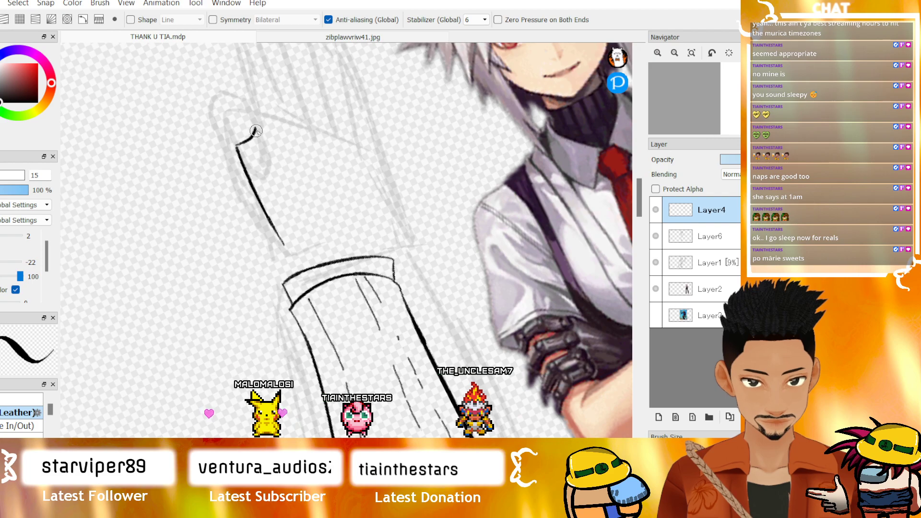
{"action": "mouse_move", "coordinate": [267, 140]}
{"action": "left_mouse_down"}
{"action": "mouse_move", "coordinate": [273, 150]}
{"action": "mouse_move", "coordinate": [265, 121]}
{"action": "mouse_move", "coordinate": [274, 116]}
{"action": "mouse_move", "coordinate": [299, 138]}
{"action": "left_mouse_up"}
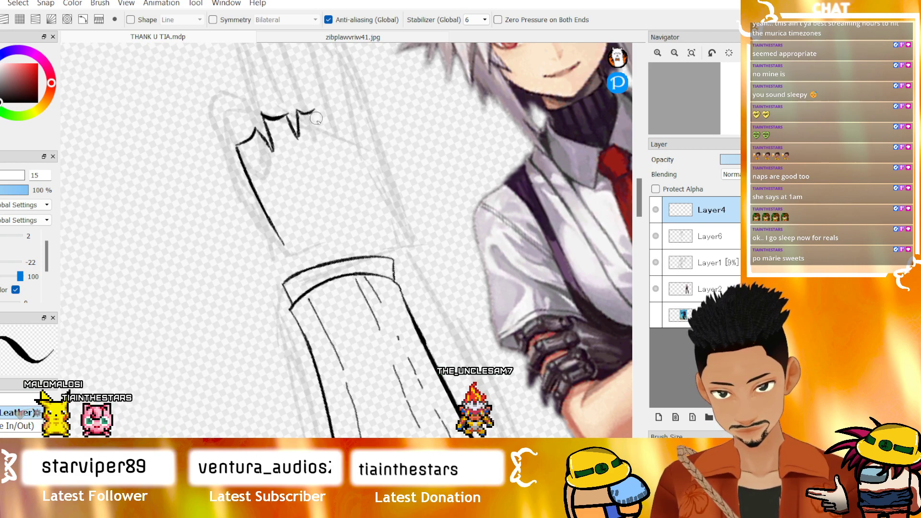
{"action": "mouse_move", "coordinate": [324, 139]}
{"action": "left_mouse_down"}
{"action": "mouse_move", "coordinate": [327, 123]}
{"action": "mouse_move", "coordinate": [343, 127]}
{"action": "mouse_move", "coordinate": [362, 226]}
{"action": "left_mouse_up"}
{"action": "key", "text": "ctrl+z"}
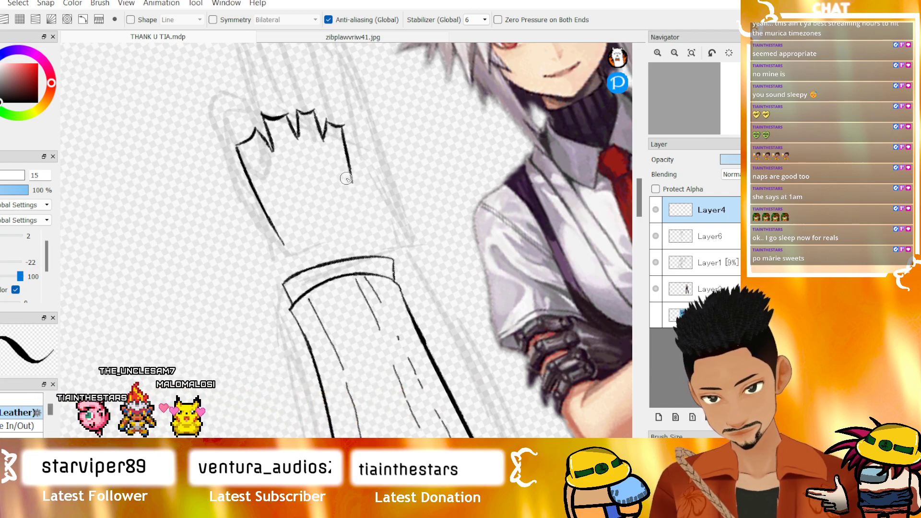
{"action": "mouse_move", "coordinate": [352, 181]}
{"action": "left_mouse_down"}
{"action": "mouse_move", "coordinate": [295, 258]}
{"action": "mouse_move", "coordinate": [304, 252]}
{"action": "mouse_move", "coordinate": [291, 254]}
{"action": "mouse_move", "coordinate": [303, 254]}
{"action": "mouse_move", "coordinate": [283, 245]}
{"action": "left_mouse_up"}
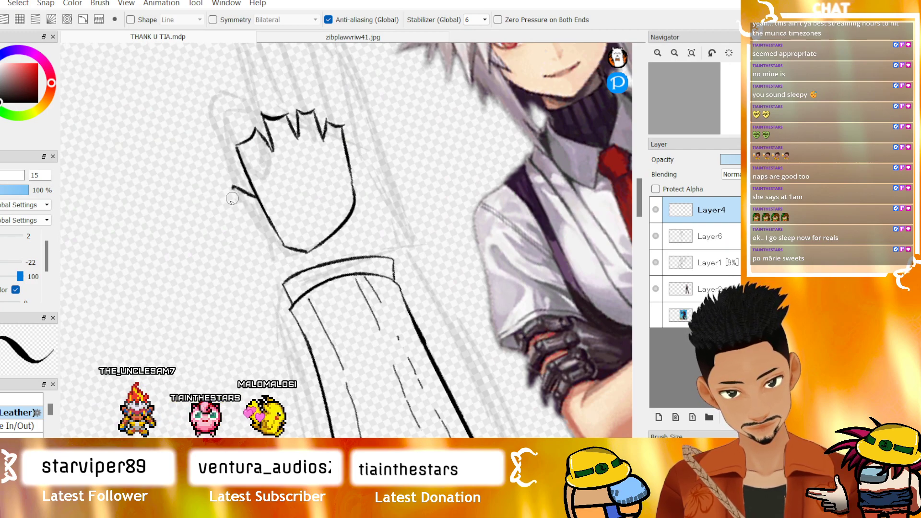
- Ink the thumb's tapered base segment beside the palm and cap it with a small round joint
{"action": "left_click_drag", "start_coordinate": [233, 194], "coordinate": [283, 236]}
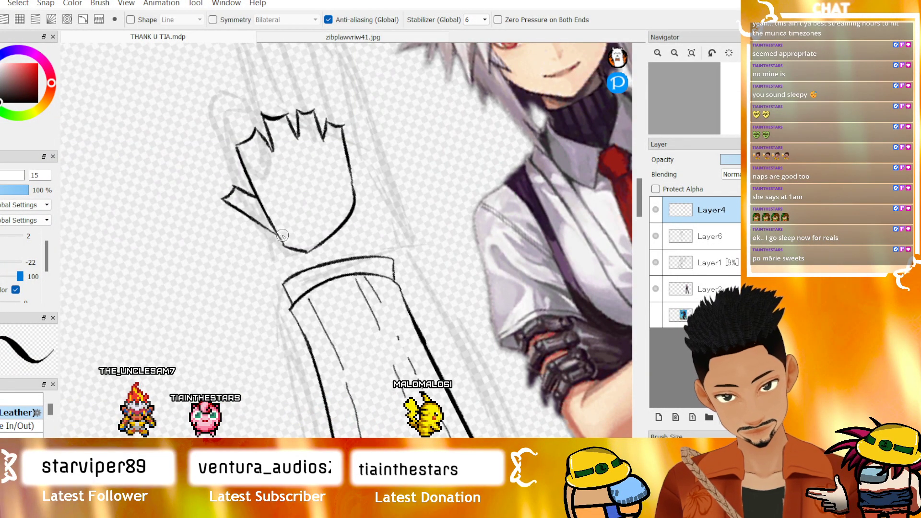
{"action": "left_click_drag", "start_coordinate": [224, 203], "coordinate": [268, 230]}
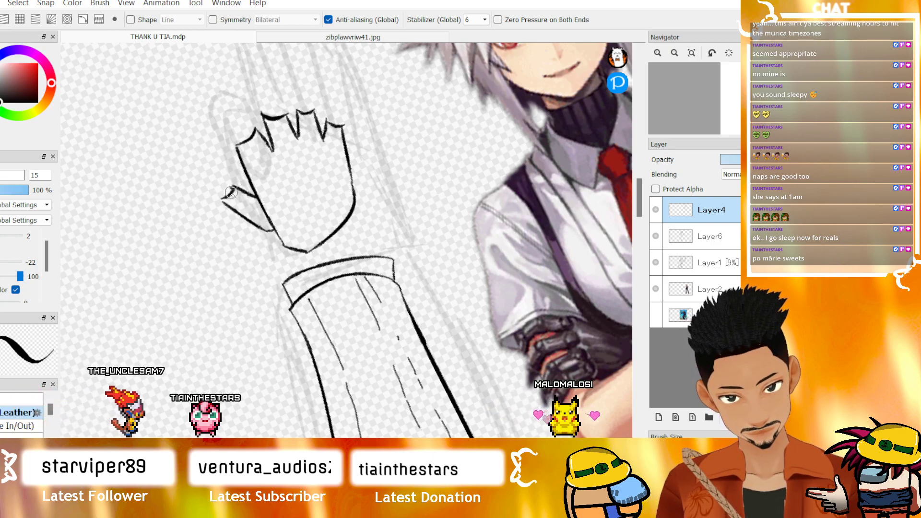
{"action": "left_click_drag", "start_coordinate": [232, 191], "coordinate": [240, 186]}
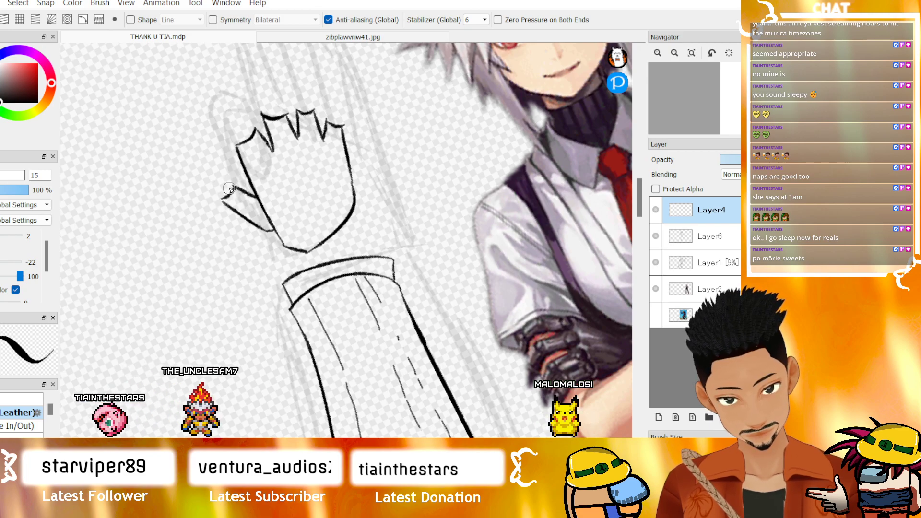
{"action": "key", "text": "ctrl+z"}
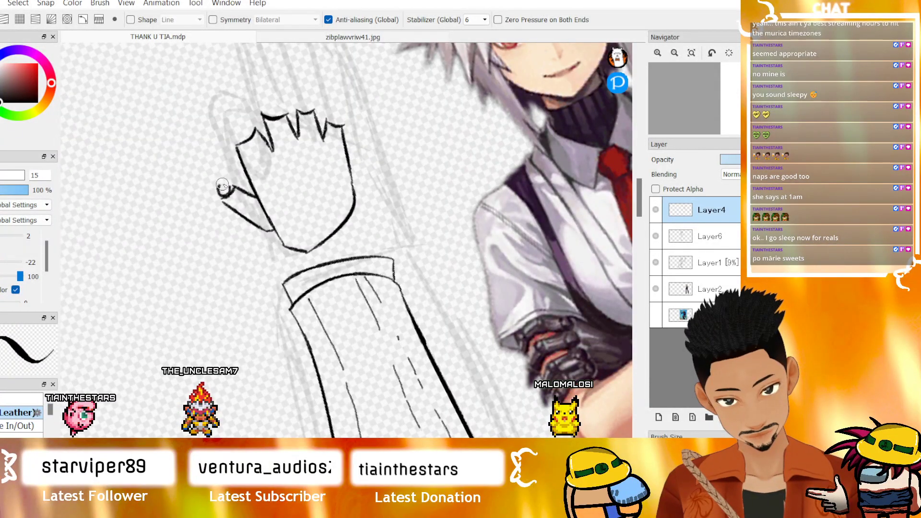
{"action": "left_click_drag", "start_coordinate": [221, 185], "coordinate": [240, 191]}
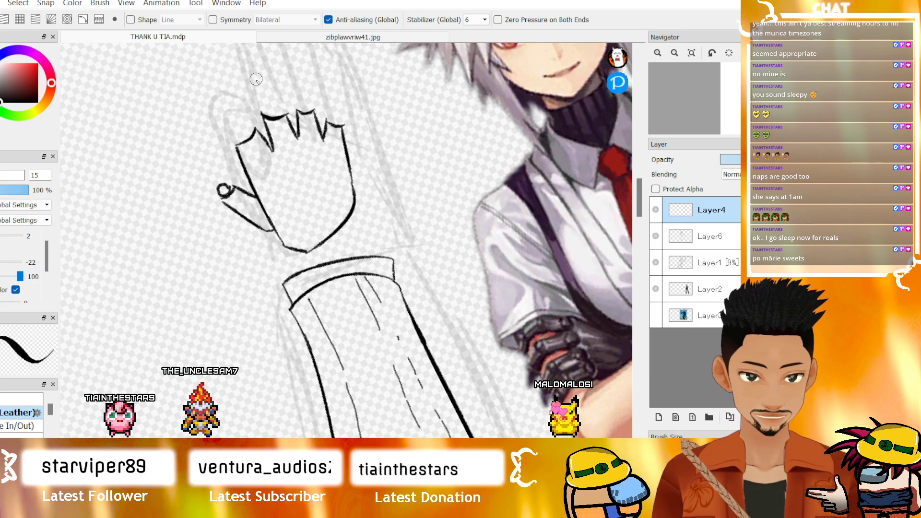
{"action": "key", "text": "ctrl+z"}
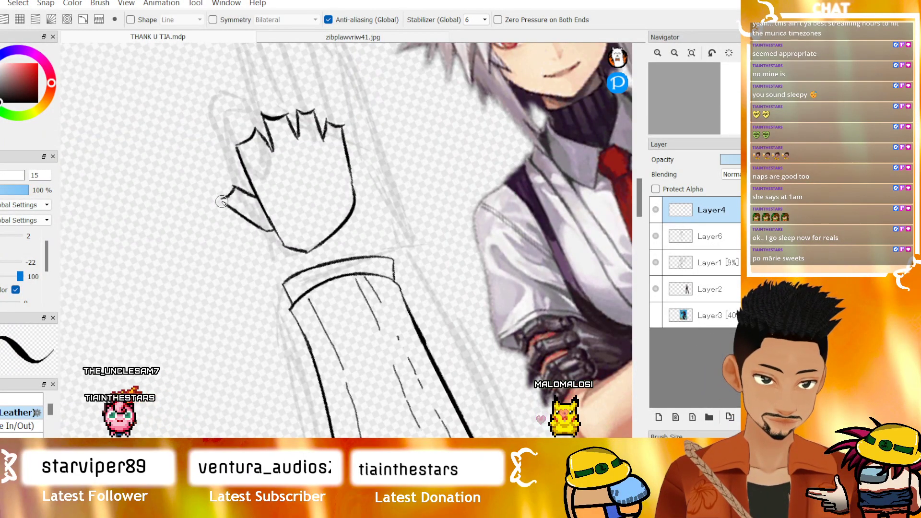
{"action": "left_click_drag", "start_coordinate": [219, 197], "coordinate": [233, 191]}
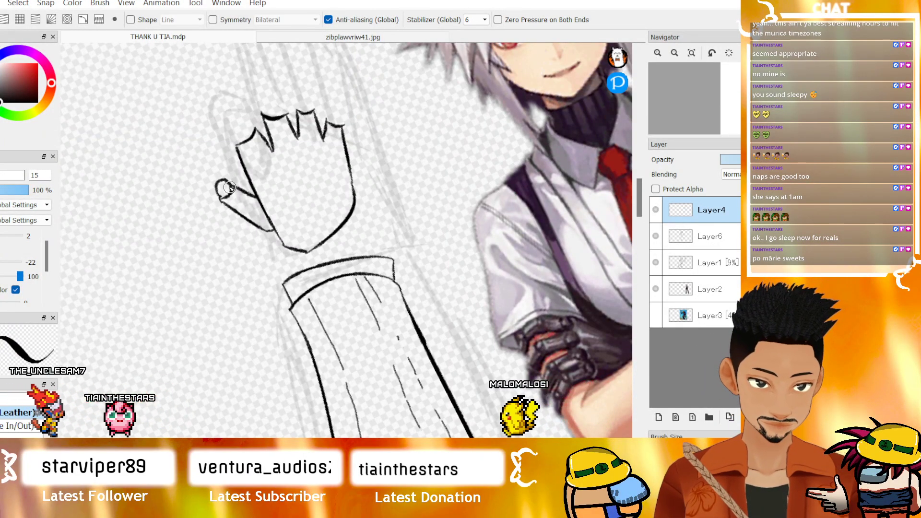
- Draw round knuckle joints on the bases of all four fingers along the top of the palm
{"action": "left_click_drag", "start_coordinate": [236, 143], "coordinate": [251, 131]}
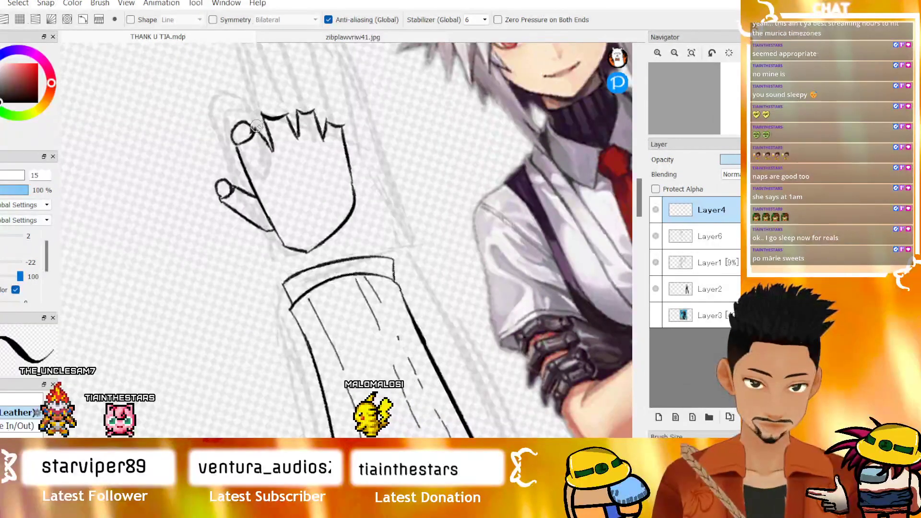
{"action": "key", "text": "ctrl+z"}
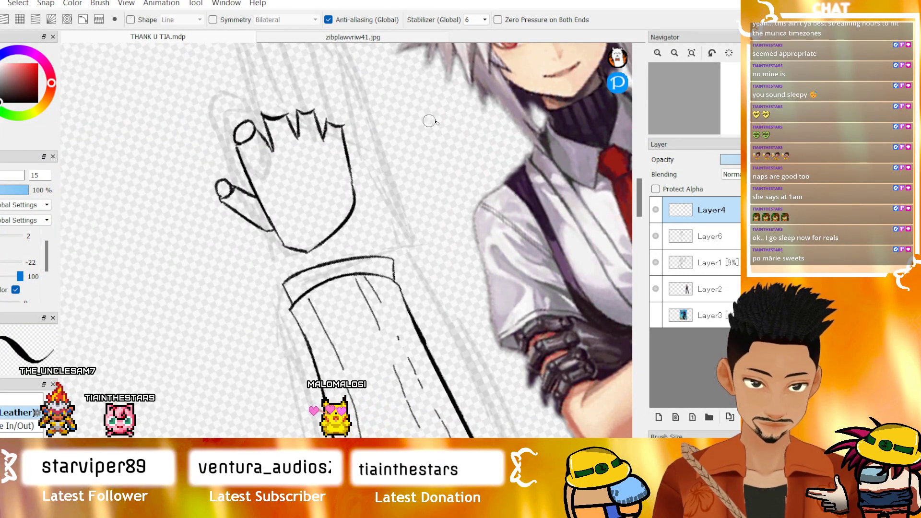
{"action": "scroll", "coordinate": [632, 183], "scroll_direction": "up", "scroll_amount": 3}
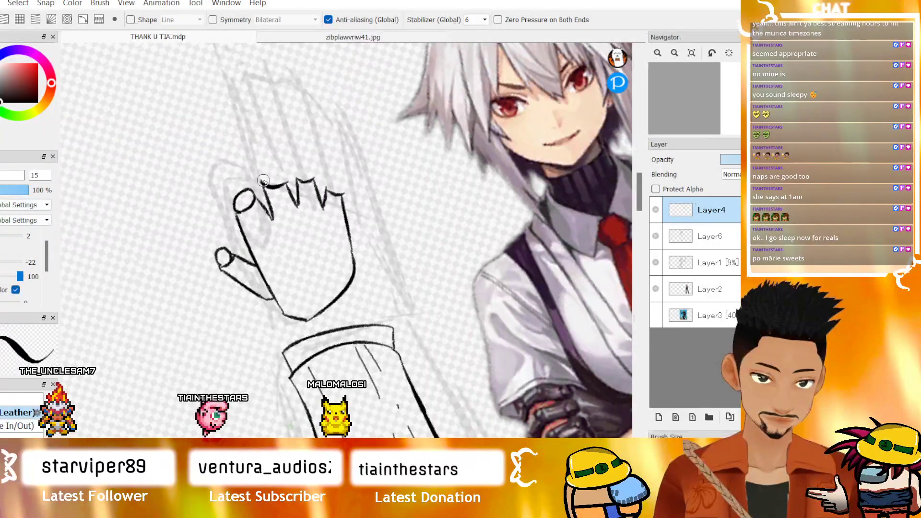
{"action": "mouse_move", "coordinate": [274, 166]}
{"action": "left_mouse_down"}
{"action": "mouse_move", "coordinate": [281, 185]}
{"action": "mouse_move", "coordinate": [264, 164]}
{"action": "mouse_move", "coordinate": [263, 178]}
{"action": "mouse_move", "coordinate": [284, 175]}
{"action": "mouse_move", "coordinate": [280, 185]}
{"action": "mouse_move", "coordinate": [302, 162]}
{"action": "mouse_move", "coordinate": [308, 175]}
{"action": "left_mouse_up"}
{"action": "key", "text": "ctrl+z"}
{"action": "key", "text": "ctrl+z"}
{"action": "key", "text": "ctrl+z"}
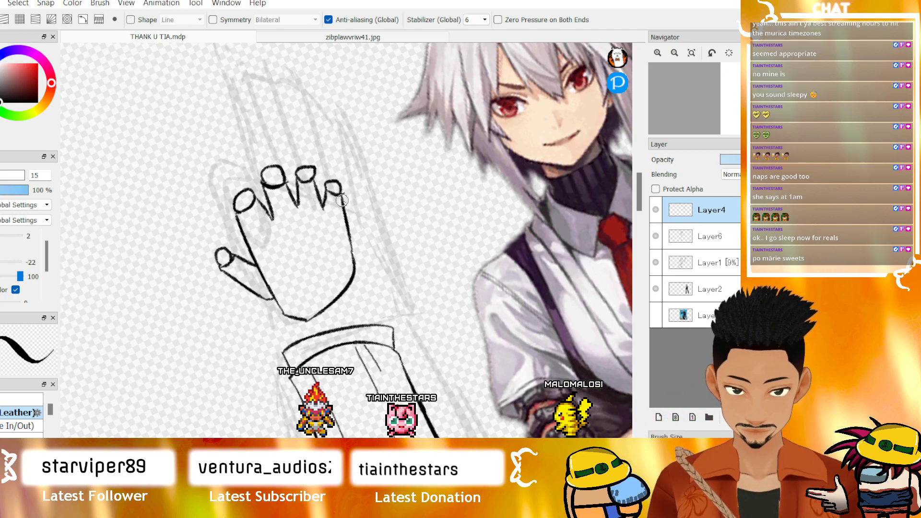
- Draw the pointed thumb tip and add segments with joint bands above the knuckles of the first two fingers from the thumb
{"action": "key", "text": "e"}
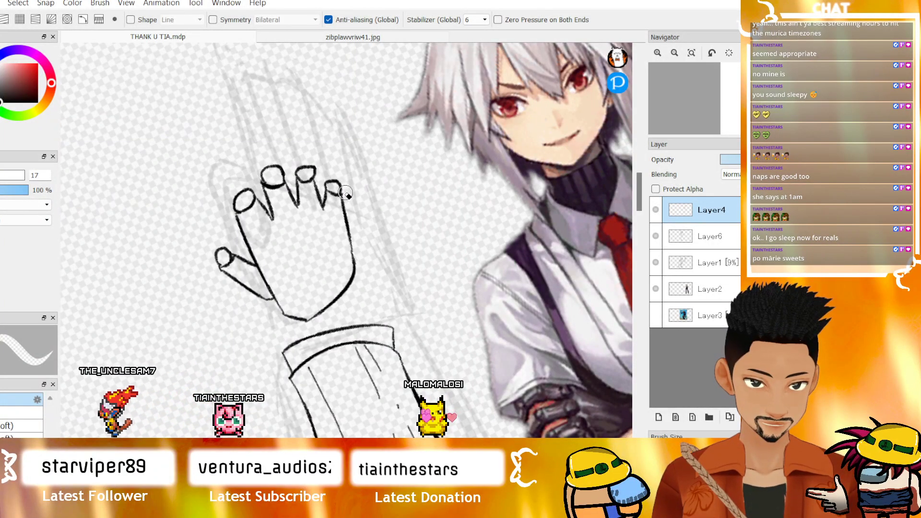
{"action": "key", "text": "n"}
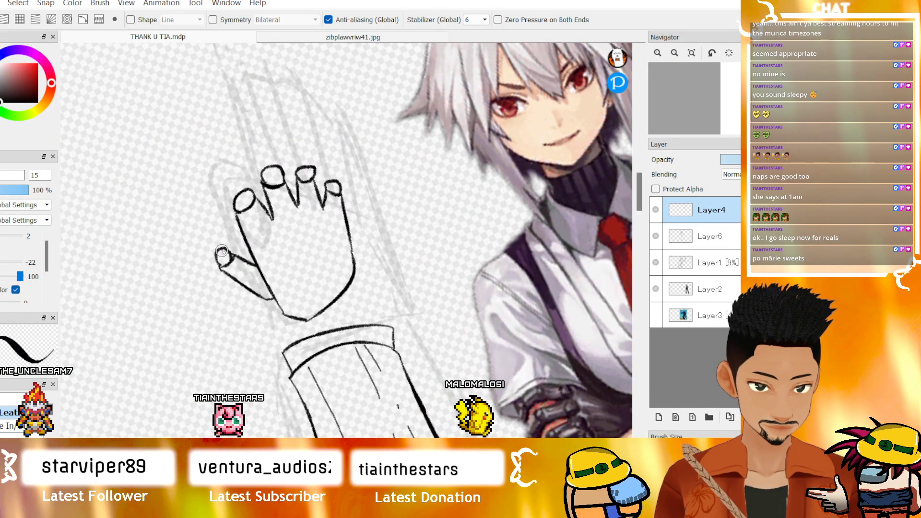
{"action": "mouse_move", "coordinate": [213, 257]}
{"action": "left_mouse_down"}
{"action": "mouse_move", "coordinate": [190, 234]}
{"action": "mouse_move", "coordinate": [214, 246]}
{"action": "left_mouse_up"}
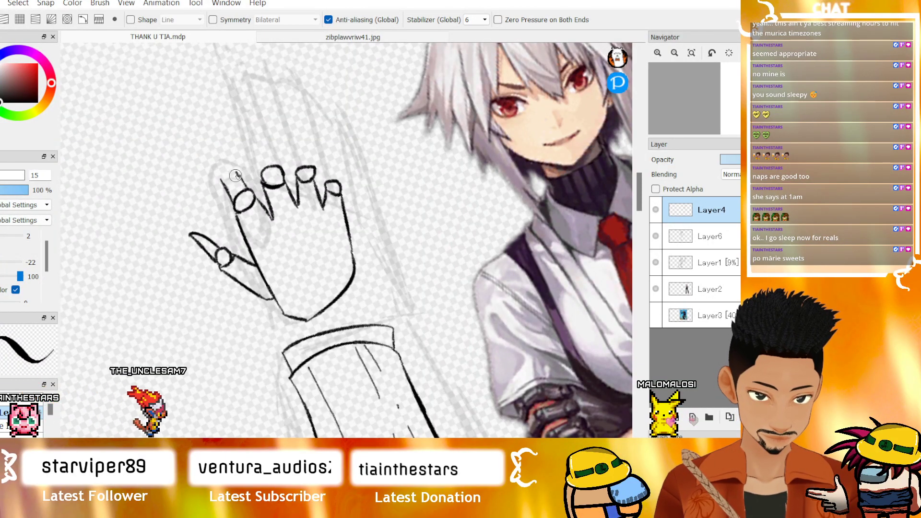
{"action": "left_click_drag", "start_coordinate": [237, 173], "coordinate": [223, 178]}
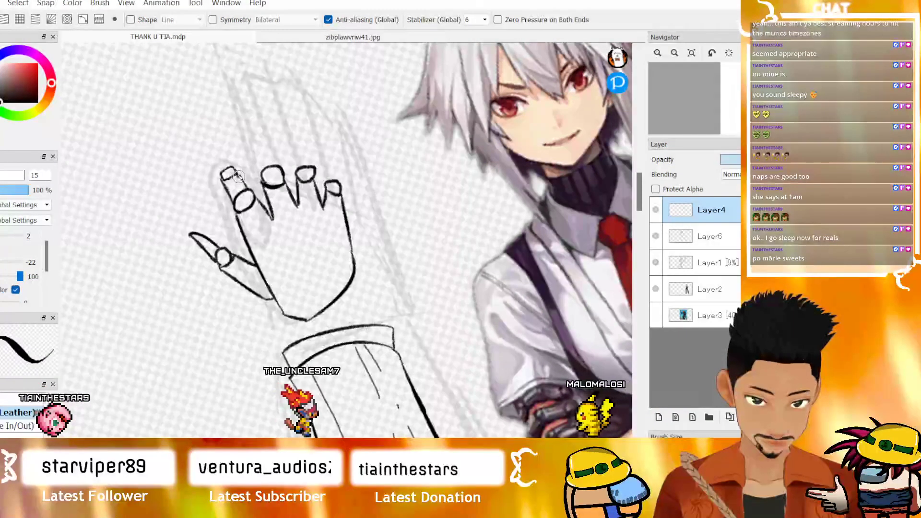
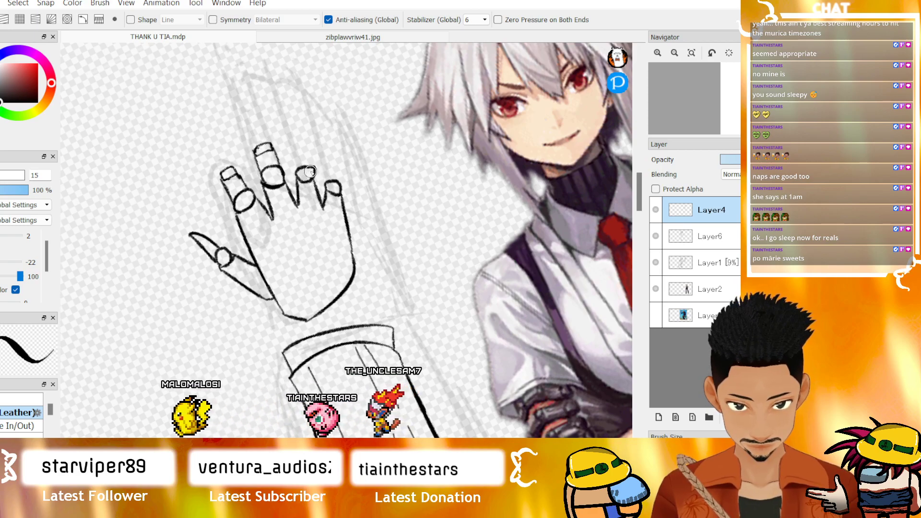
- Erase the third finger's knuckle circle and redraw it with a brush size of 12.4
{"action": "key", "text": "e"}
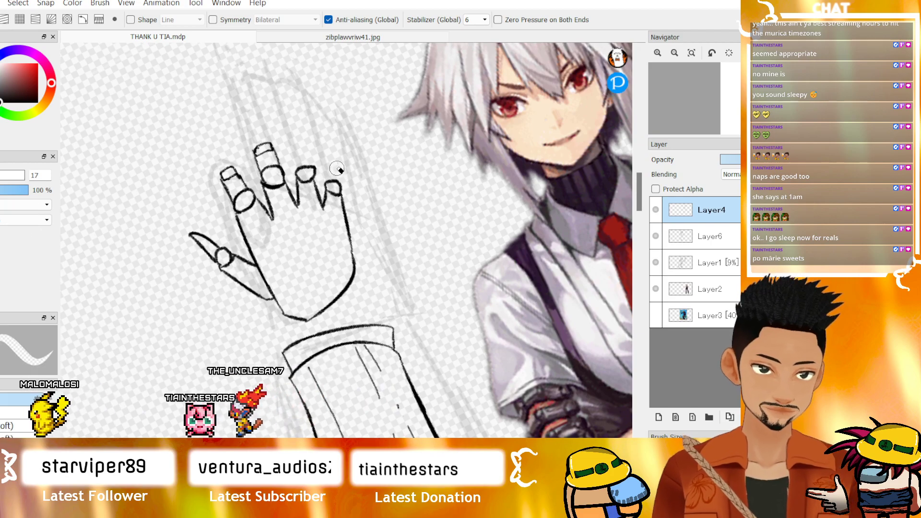
{"action": "left_click_drag", "start_coordinate": [310, 161], "coordinate": [303, 173]}
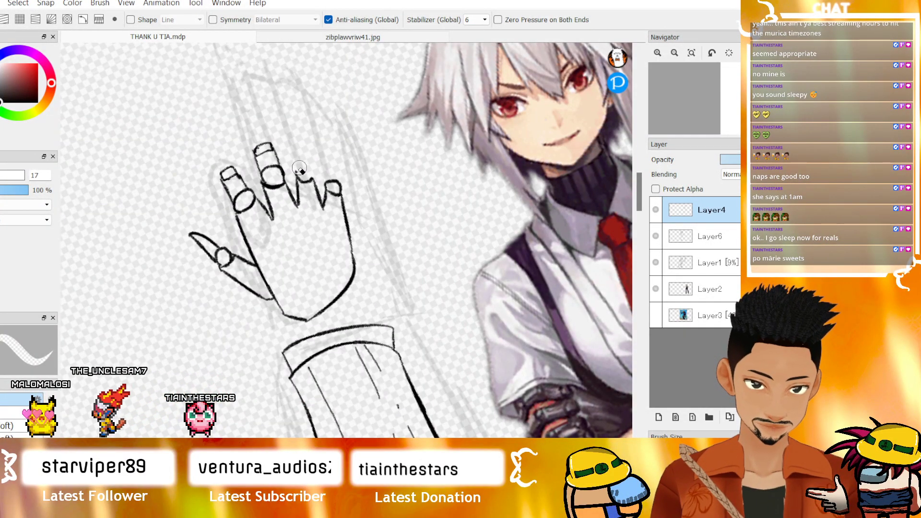
{"action": "key", "text": "b"}
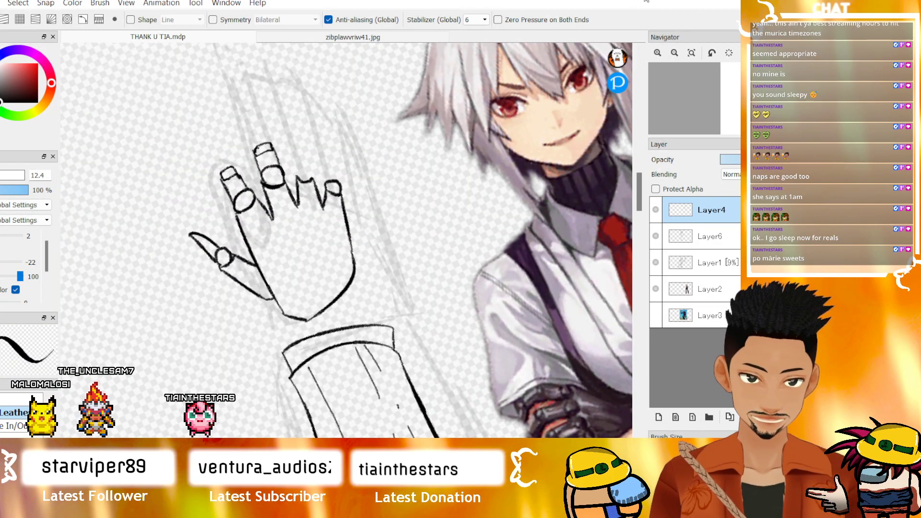
{"action": "left_click", "coordinate": [658, 52]}
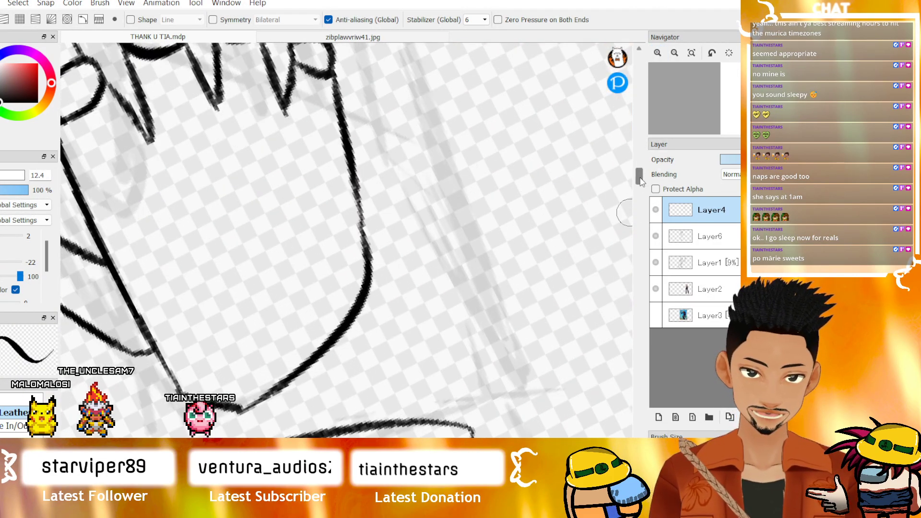
{"action": "left_click_drag", "start_coordinate": [640, 178], "coordinate": [640, 169]}
{"action": "mouse_move", "coordinate": [214, 244]}
{"action": "left_mouse_down"}
{"action": "mouse_move", "coordinate": [235, 219]}
{"action": "mouse_move", "coordinate": [260, 243]}
{"action": "left_mouse_up"}
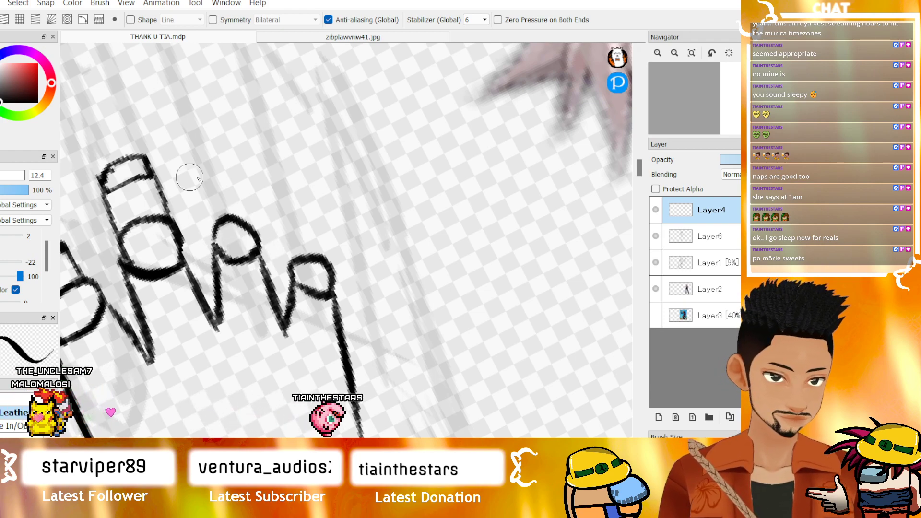
- Ink the segments, double joint bands and pointed tips of the third and fourth fingers above their knuckle circles
{"action": "mouse_move", "coordinate": [212, 217]}
{"action": "left_mouse_down"}
{"action": "mouse_move", "coordinate": [206, 167]}
{"action": "mouse_move", "coordinate": [232, 155]}
{"action": "mouse_move", "coordinate": [257, 167]}
{"action": "mouse_move", "coordinate": [256, 233]}
{"action": "mouse_move", "coordinate": [214, 191]}
{"action": "mouse_move", "coordinate": [211, 173]}
{"action": "mouse_move", "coordinate": [242, 166]}
{"action": "mouse_move", "coordinate": [252, 186]}
{"action": "mouse_move", "coordinate": [217, 191]}
{"action": "mouse_move", "coordinate": [251, 188]}
{"action": "mouse_move", "coordinate": [259, 232]}
{"action": "left_mouse_up"}
{"action": "key", "text": "ctrl+z"}
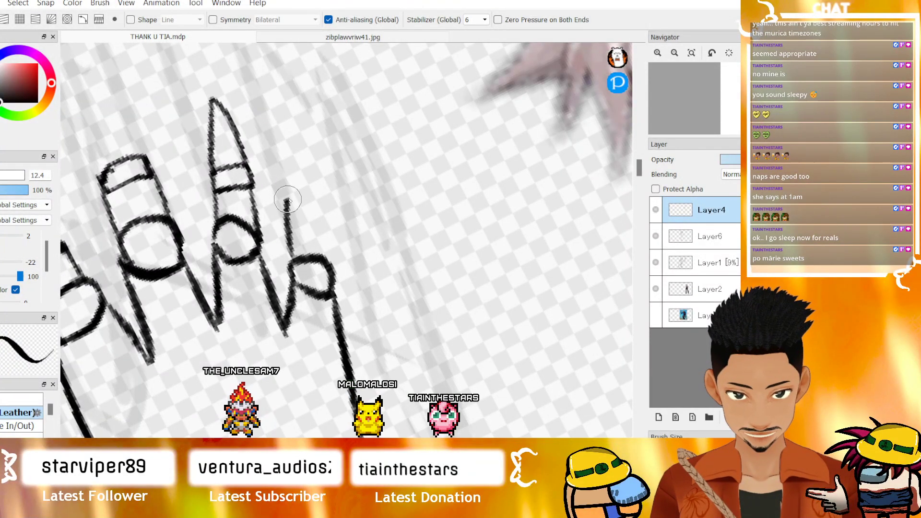
{"action": "key", "text": "ctrl+z"}
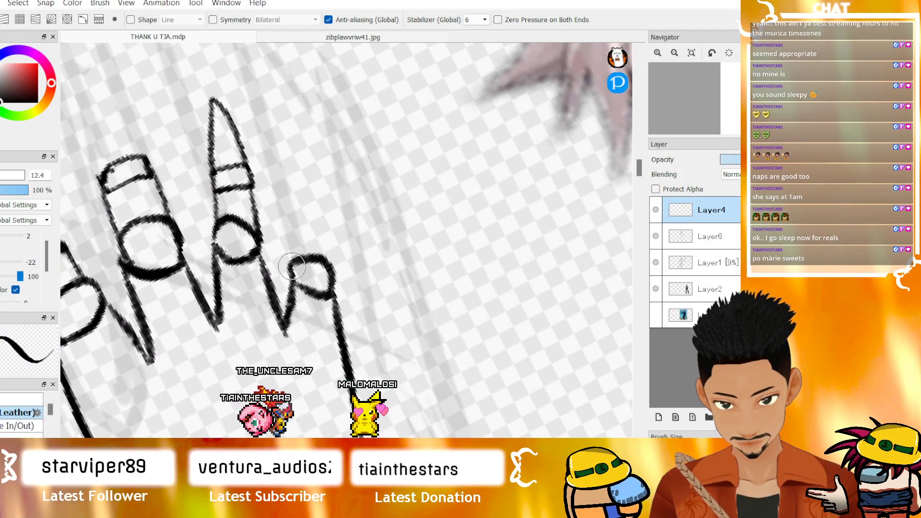
{"action": "mouse_move", "coordinate": [289, 261]}
{"action": "left_mouse_down"}
{"action": "mouse_move", "coordinate": [327, 223]}
{"action": "mouse_move", "coordinate": [334, 264]}
{"action": "left_mouse_up"}
{"action": "mouse_move", "coordinate": [287, 231]}
{"action": "left_mouse_down"}
{"action": "mouse_move", "coordinate": [288, 206]}
{"action": "mouse_move", "coordinate": [318, 199]}
{"action": "mouse_move", "coordinate": [331, 205]}
{"action": "mouse_move", "coordinate": [335, 223]}
{"action": "mouse_move", "coordinate": [323, 180]}
{"action": "mouse_move", "coordinate": [290, 199]}
{"action": "left_mouse_up"}
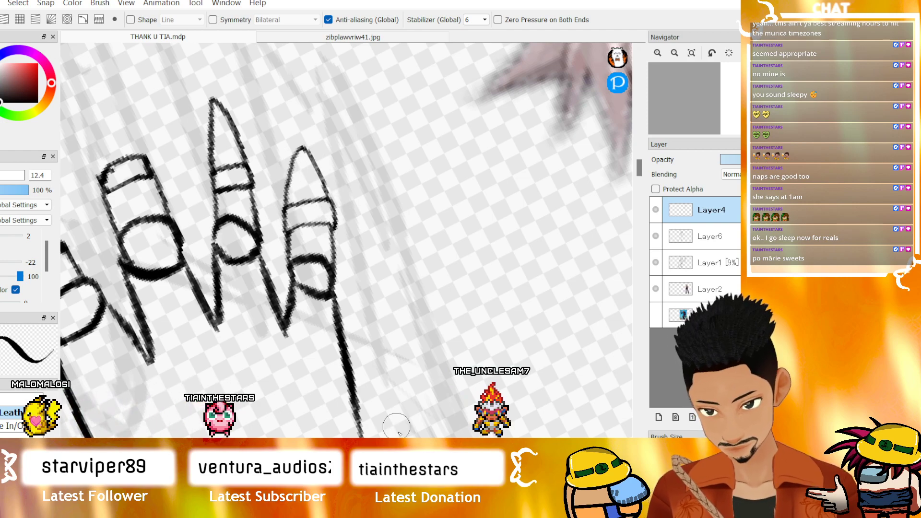
- Ink pointed tips above the double joint bands of the first two fingers nearest the thumb
{"action": "scroll", "coordinate": [347, 240], "scroll_direction": "left", "scroll_amount": 5}
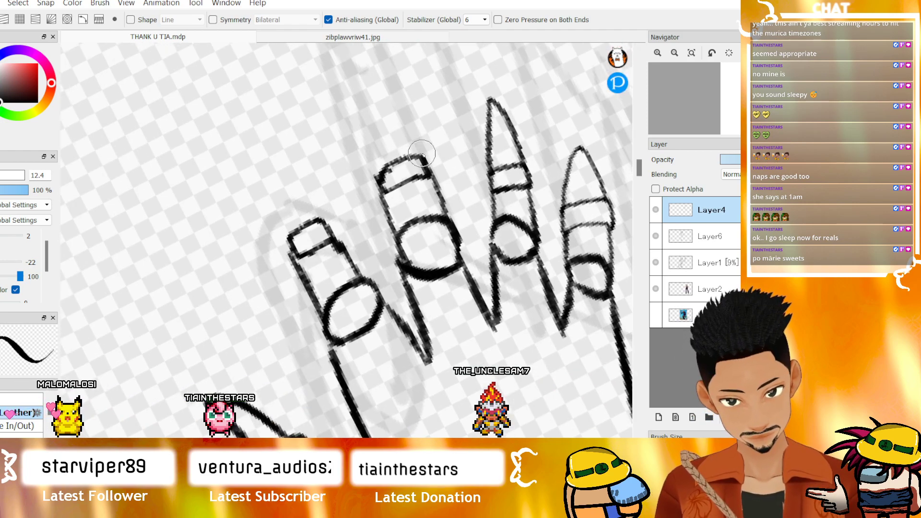
{"action": "mouse_move", "coordinate": [390, 115]}
{"action": "left_mouse_down"}
{"action": "mouse_move", "coordinate": [367, 163]}
{"action": "mouse_move", "coordinate": [374, 188]}
{"action": "mouse_move", "coordinate": [362, 98]}
{"action": "mouse_move", "coordinate": [392, 117]}
{"action": "mouse_move", "coordinate": [424, 160]}
{"action": "left_mouse_up"}
{"action": "key", "text": "ctrl+z"}
{"action": "key", "text": "ctrl+z"}
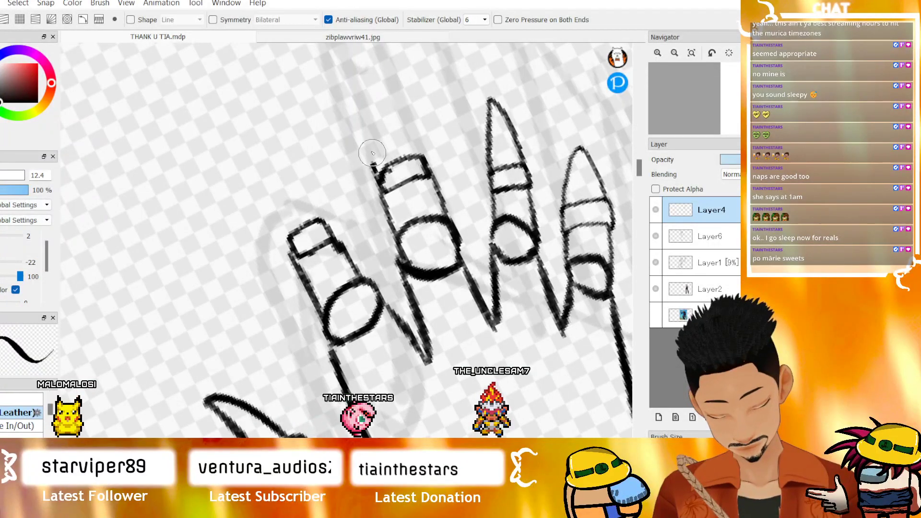
{"action": "left_click_drag", "start_coordinate": [377, 181], "coordinate": [371, 115]}
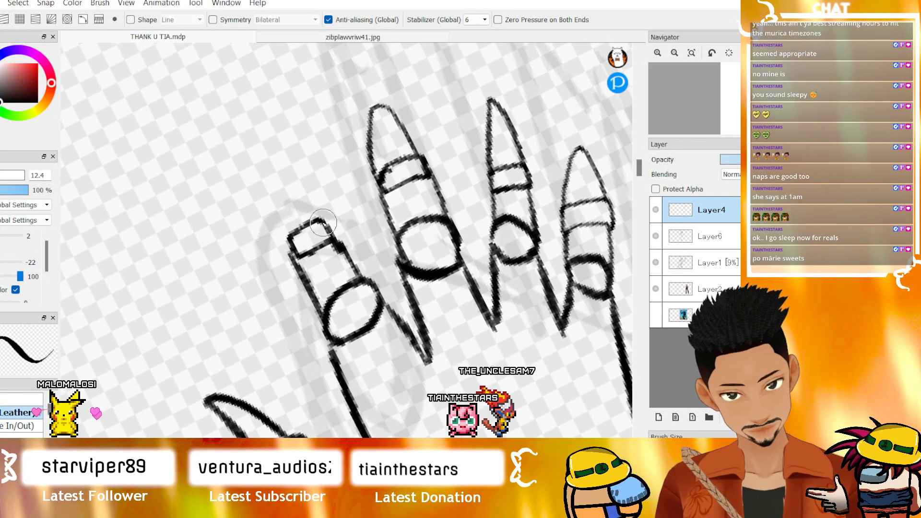
{"action": "left_click_drag", "start_coordinate": [324, 222], "coordinate": [290, 234]}
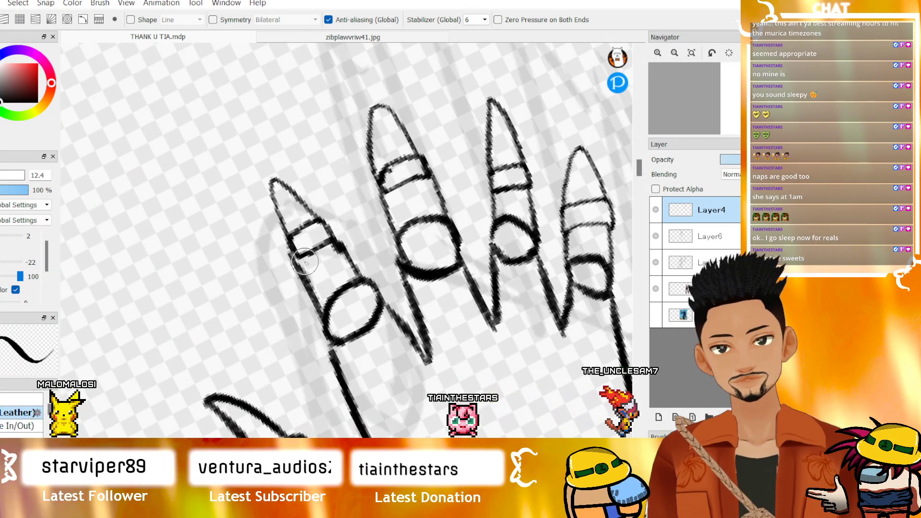
- Draw broken detail lines from the finger gaps down the back of the hand, plus short lines and hatching along the thumb base
{"action": "scroll", "coordinate": [484, 400], "scroll_direction": "down", "scroll_amount": 2}
{"action": "scroll", "coordinate": [413, 422], "scroll_direction": "up", "scroll_amount": 2}
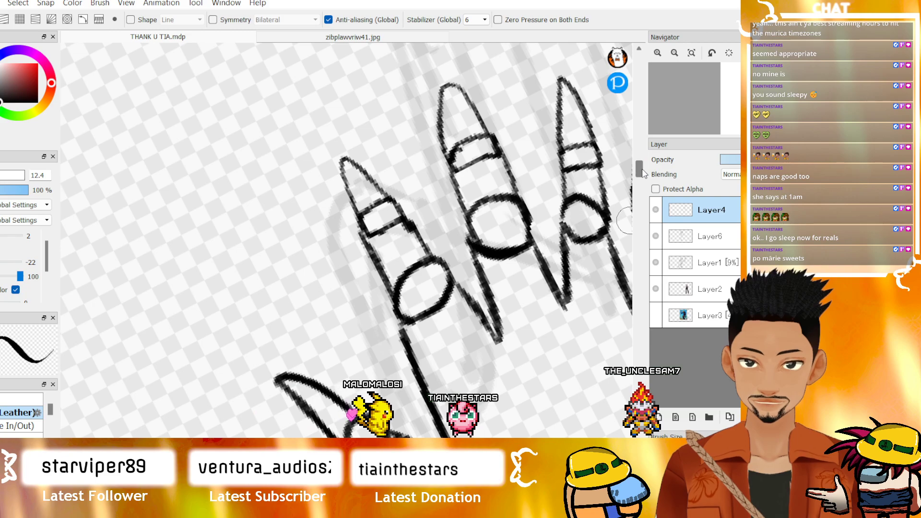
{"action": "scroll", "coordinate": [567, 203], "scroll_direction": "down", "scroll_amount": 4}
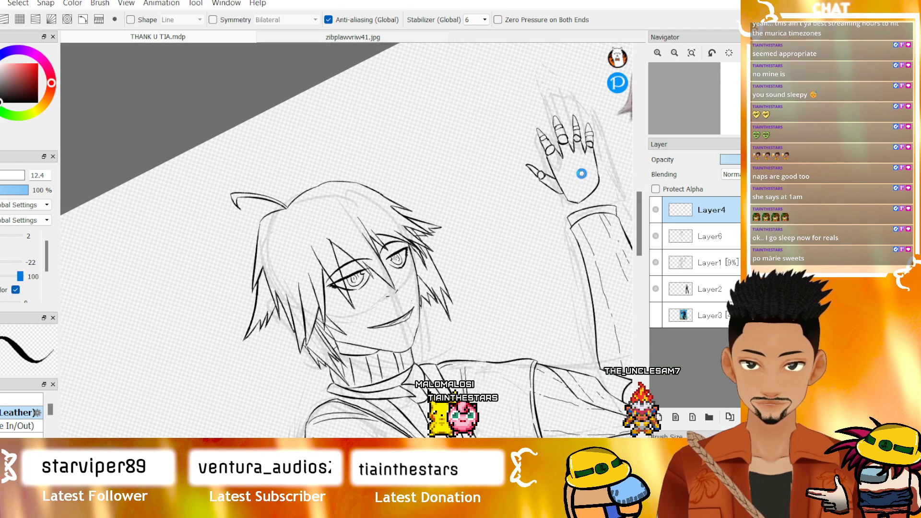
{"action": "scroll", "coordinate": [582, 174], "scroll_direction": "up", "scroll_amount": 4}
{"action": "key", "text": "ctrl+Tab"}
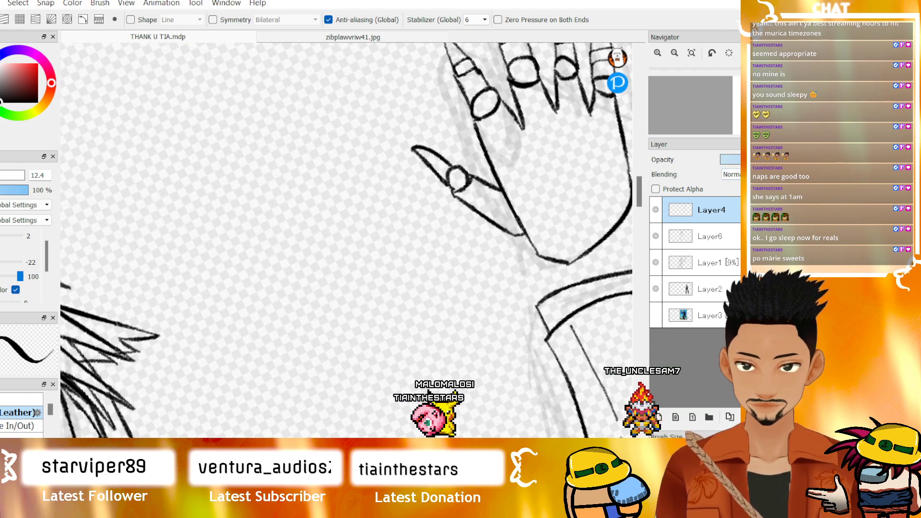
{"action": "left_click_drag", "start_coordinate": [288, 230], "coordinate": [401, 245]}
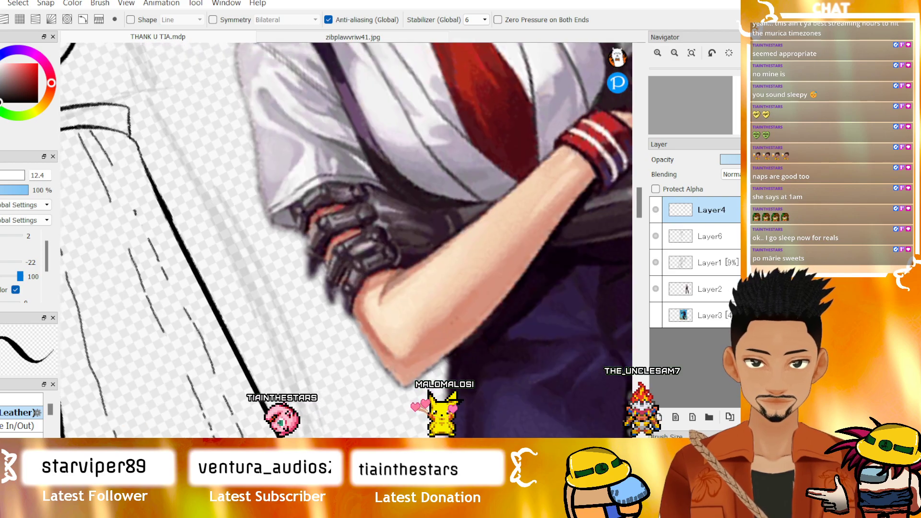
{"action": "left_click_drag", "start_coordinate": [201, 259], "coordinate": [472, 183]}
{"action": "left_click_drag", "start_coordinate": [287, 158], "coordinate": [475, 350]}
{"action": "mouse_move", "coordinate": [456, 152]}
{"action": "left_mouse_down"}
{"action": "mouse_move", "coordinate": [468, 350]}
{"action": "mouse_move", "coordinate": [277, 299]}
{"action": "mouse_move", "coordinate": [300, 287]}
{"action": "left_mouse_up"}
{"action": "scroll", "coordinate": [314, 276], "scroll_direction": "up", "scroll_amount": 1}
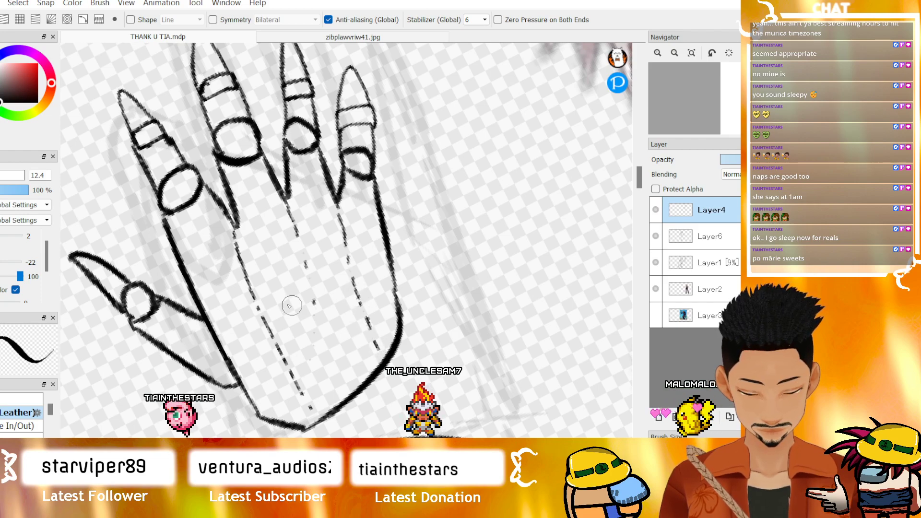
{"action": "left_click_drag", "start_coordinate": [193, 230], "coordinate": [284, 413]}
{"action": "left_click_drag", "start_coordinate": [159, 317], "coordinate": [185, 337]}
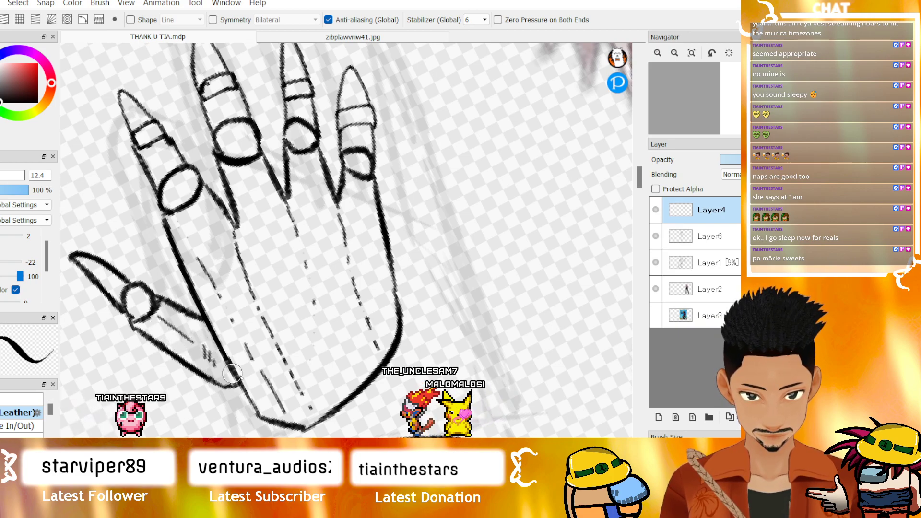
- Select the whole mechanical hand with a freehand outline that excludes the sleeve cuff
{"action": "left_click_drag", "start_coordinate": [638, 177], "coordinate": [641, 186]}
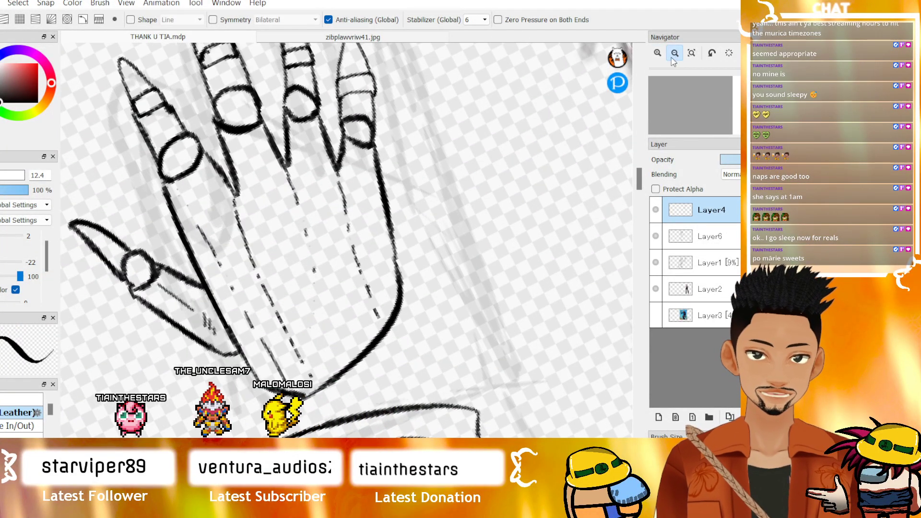
{"action": "left_click", "coordinate": [674, 52]}
{"action": "key", "text": "m"}
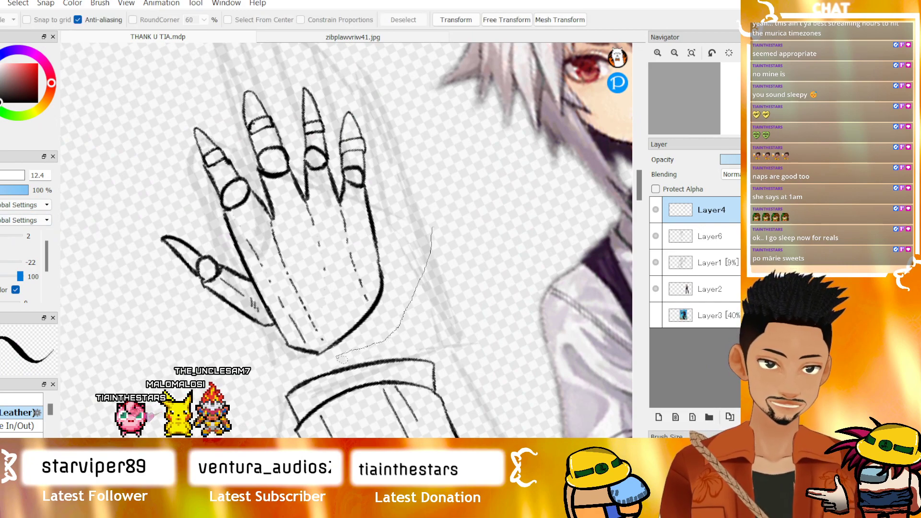
{"action": "mouse_move", "coordinate": [263, 361]}
{"action": "left_mouse_down"}
{"action": "mouse_move", "coordinate": [196, 323]}
{"action": "mouse_move", "coordinate": [158, 277]}
{"action": "left_mouse_up"}
{"action": "mouse_move", "coordinate": [207, 68]}
{"action": "left_mouse_down"}
{"action": "mouse_move", "coordinate": [417, 122]}
{"action": "mouse_move", "coordinate": [433, 226]}
{"action": "left_mouse_up"}
{"action": "scroll", "coordinate": [261, 287], "scroll_direction": "down", "scroll_amount": 5}
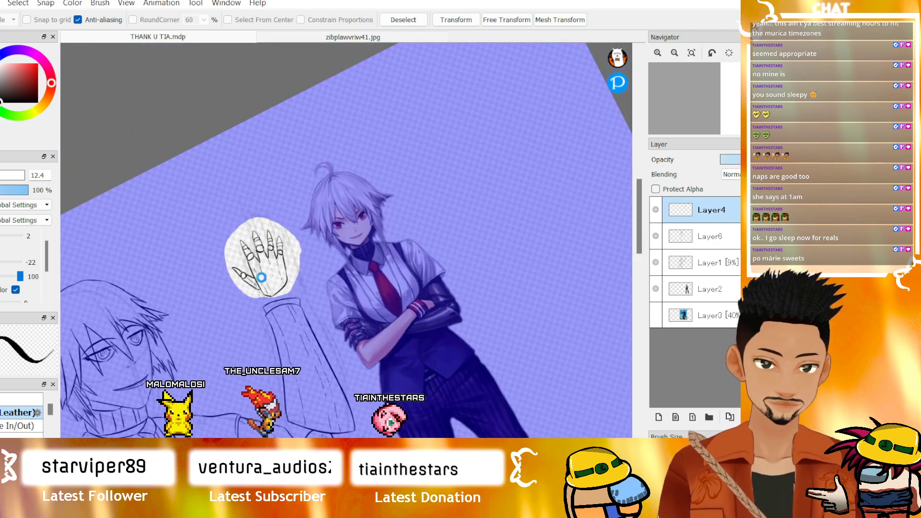
- Try to transform the selected hand by shifting it slightly toward the sleeve cuff
{"action": "scroll", "coordinate": [252, 288], "scroll_direction": "up", "scroll_amount": 4}
{"action": "key", "text": "ctrl+t"}
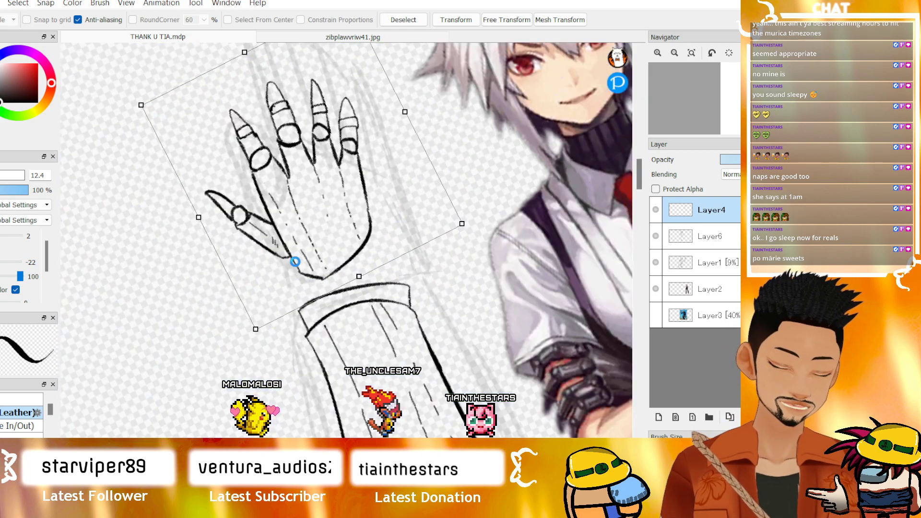
{"action": "left_click_drag", "start_coordinate": [351, 232], "coordinate": [357, 240]}
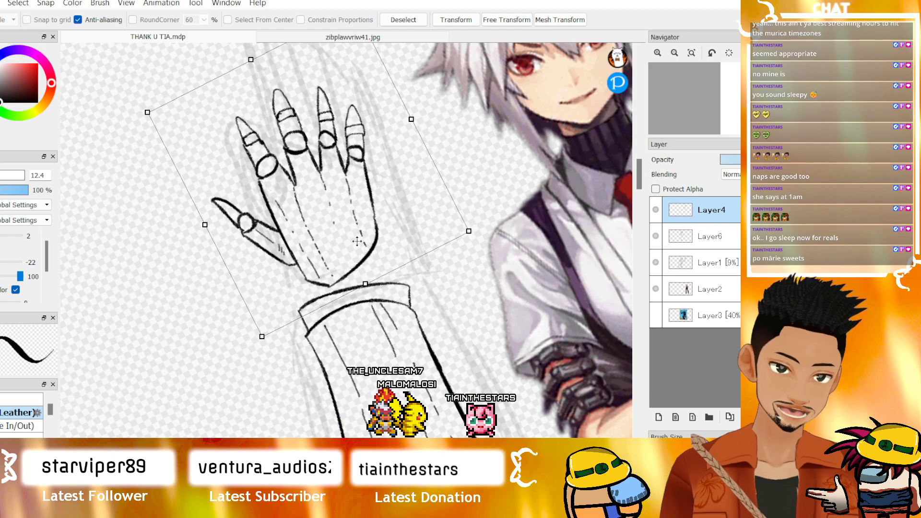
{"action": "key", "text": "Return"}
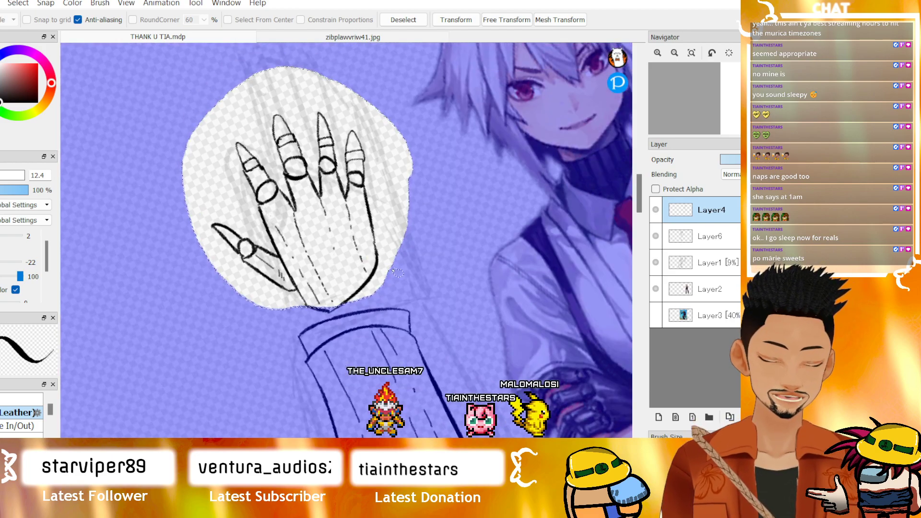
{"action": "key", "text": "ctrl+z"}
- Separate the selected hand onto a new layer above Layer4, clear the selection and make the new layer active
{"action": "key", "text": "ctrl+shift+n"}
{"action": "left_click", "coordinate": [709, 237]}
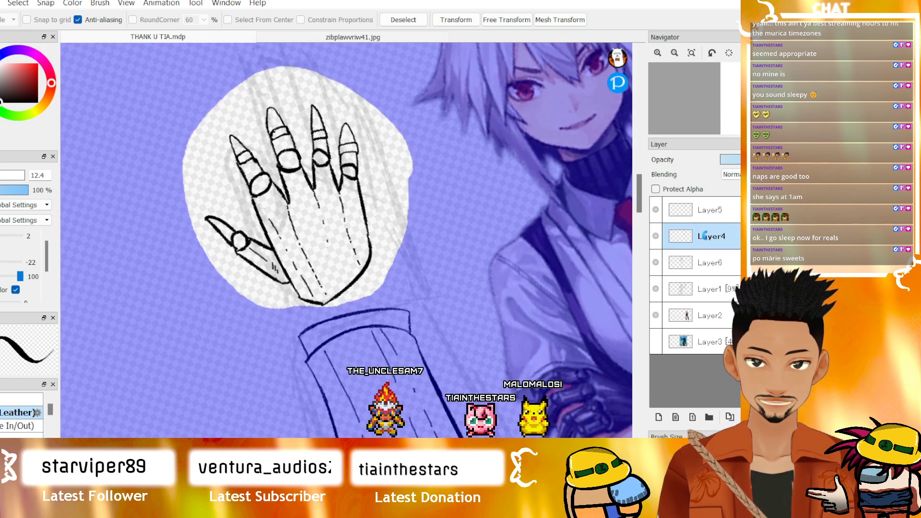
{"action": "key", "text": "ctrl+d"}
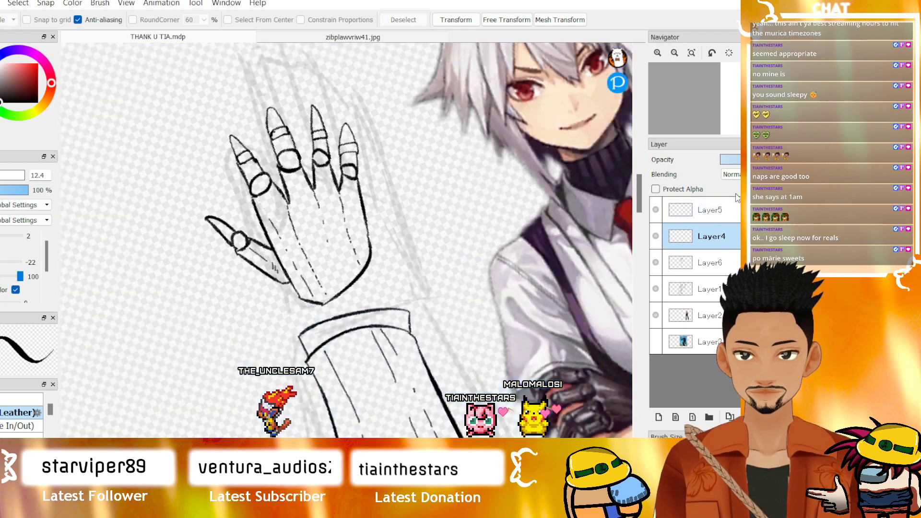
{"action": "left_click", "coordinate": [710, 210]}
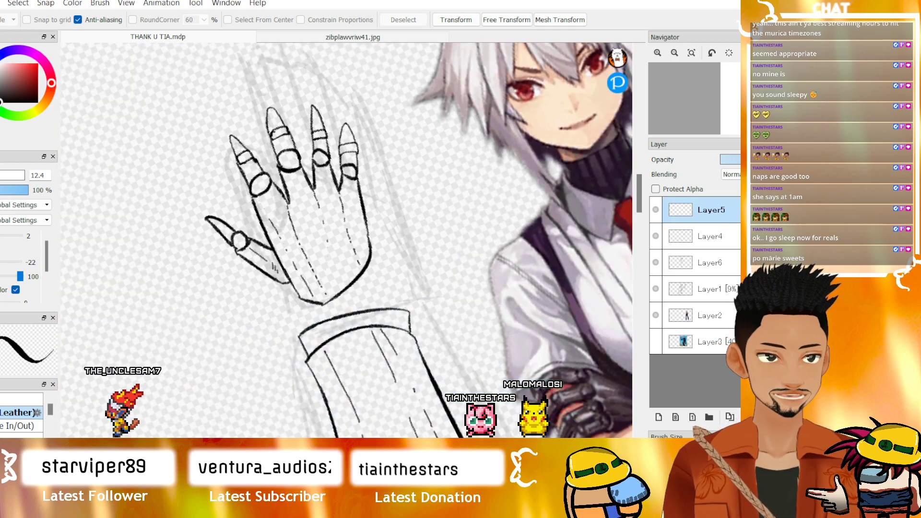
- Move the hand layer down so the wrist overlaps the sleeve cuff
{"action": "key", "text": "v"}
{"action": "left_click_drag", "start_coordinate": [342, 202], "coordinate": [347, 225]}
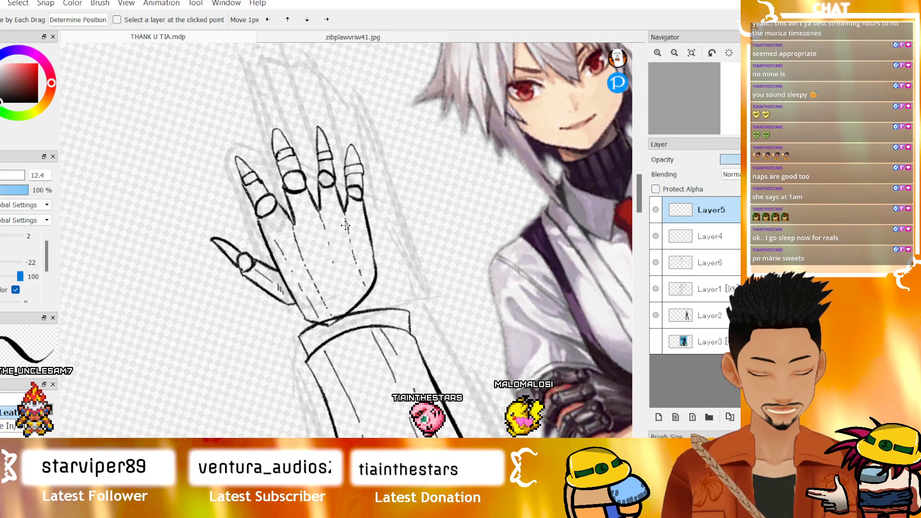
{"action": "scroll", "coordinate": [345, 224], "scroll_direction": "down", "scroll_amount": 4}
{"action": "scroll", "coordinate": [340, 229], "scroll_direction": "up", "scroll_amount": 4}
- Transform the hand by rotating it slightly clockwise and positioning its wrist over the cuff in line with the forearm
{"action": "key", "text": "ctrl+t"}
{"action": "left_click_drag", "start_coordinate": [470, 225], "coordinate": [469, 241]}
{"action": "left_click_drag", "start_coordinate": [384, 223], "coordinate": [398, 225]}
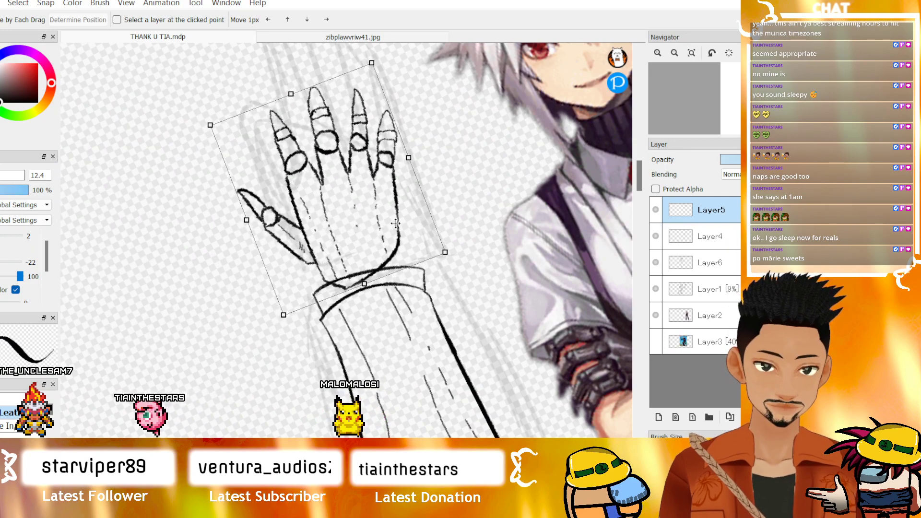
{"action": "scroll", "coordinate": [396, 225], "scroll_direction": "up", "scroll_amount": 3}
{"action": "scroll", "coordinate": [394, 227], "scroll_direction": "down", "scroll_amount": 2}
{"action": "scroll", "coordinate": [406, 245], "scroll_direction": "down", "scroll_amount": 6}
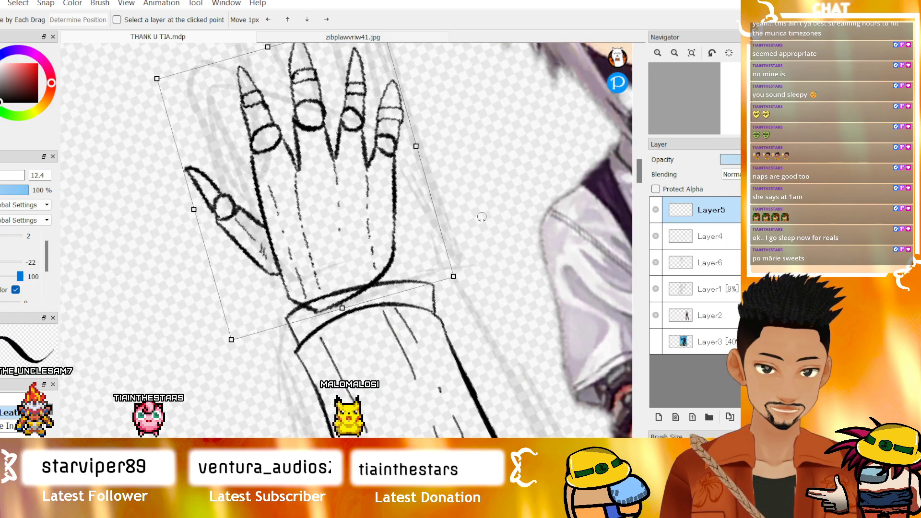
{"action": "scroll", "coordinate": [381, 252], "scroll_direction": "up", "scroll_amount": 7}
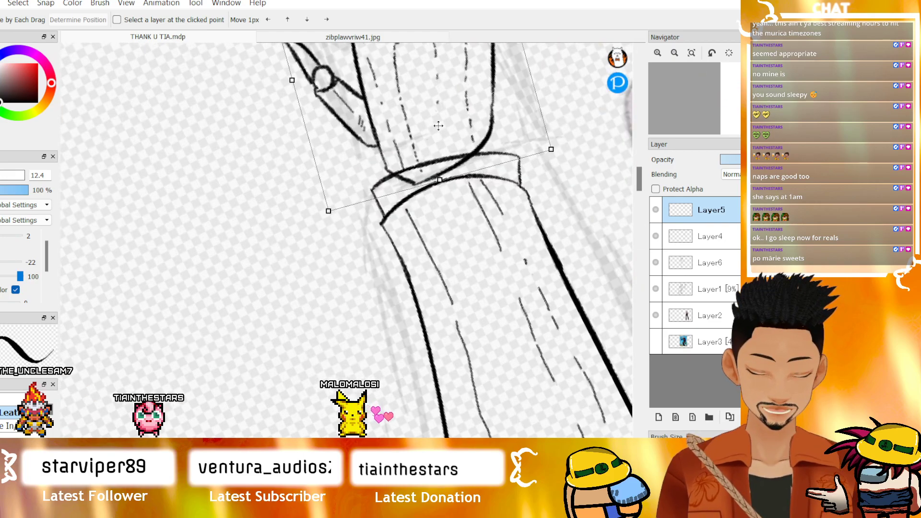
{"action": "scroll", "coordinate": [438, 126], "scroll_direction": "up", "scroll_amount": 3}
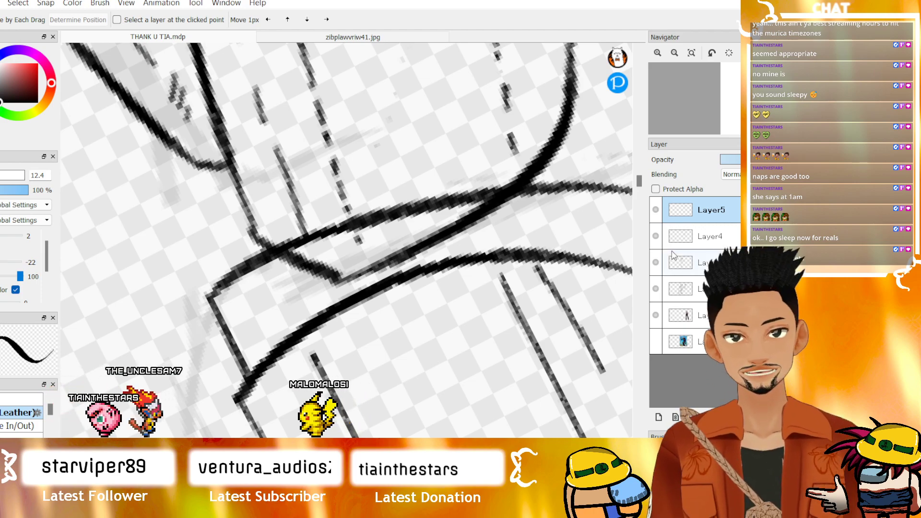
- Duplicate the hand layer Layer5 and hide the lower copy
{"action": "left_click", "coordinate": [727, 417]}
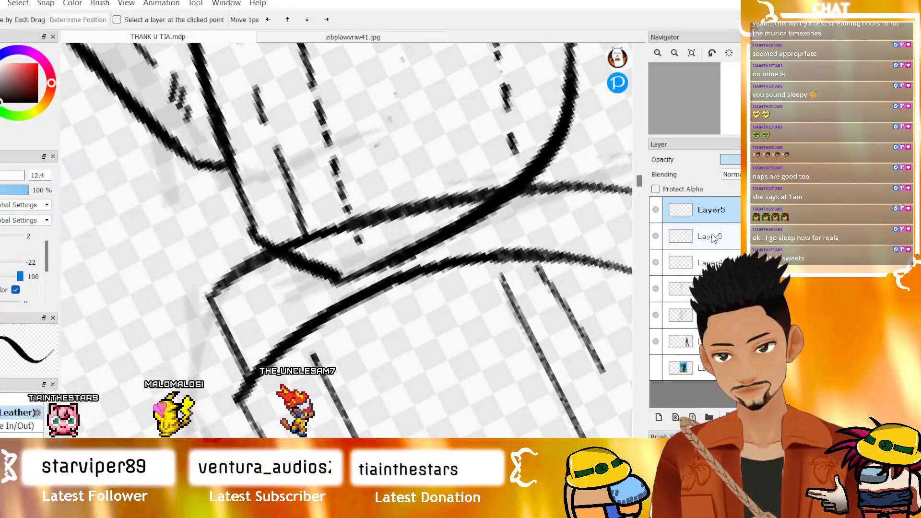
{"action": "left_click", "coordinate": [655, 236]}
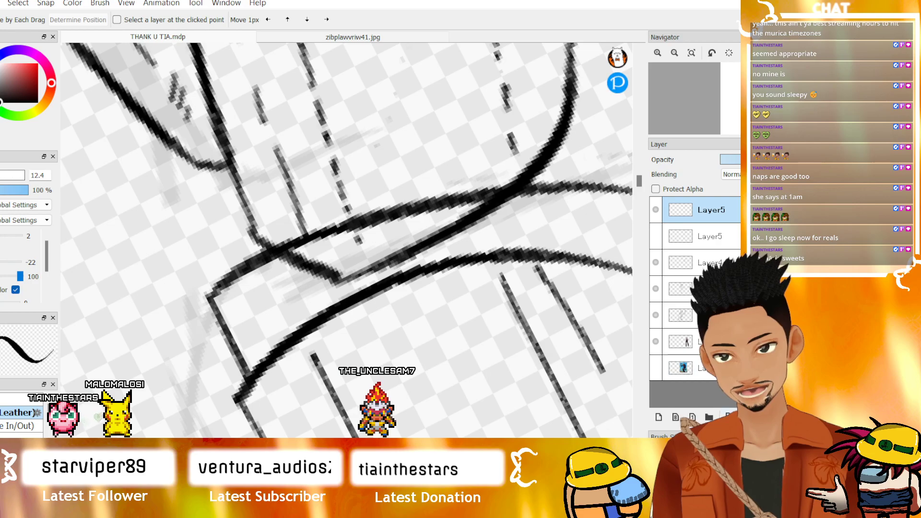
{"action": "left_click", "coordinate": [727, 416]}
{"action": "scroll", "coordinate": [513, 139], "scroll_direction": "down", "scroll_amount": 3}
{"action": "scroll", "coordinate": [513, 118], "scroll_direction": "up", "scroll_amount": 3}
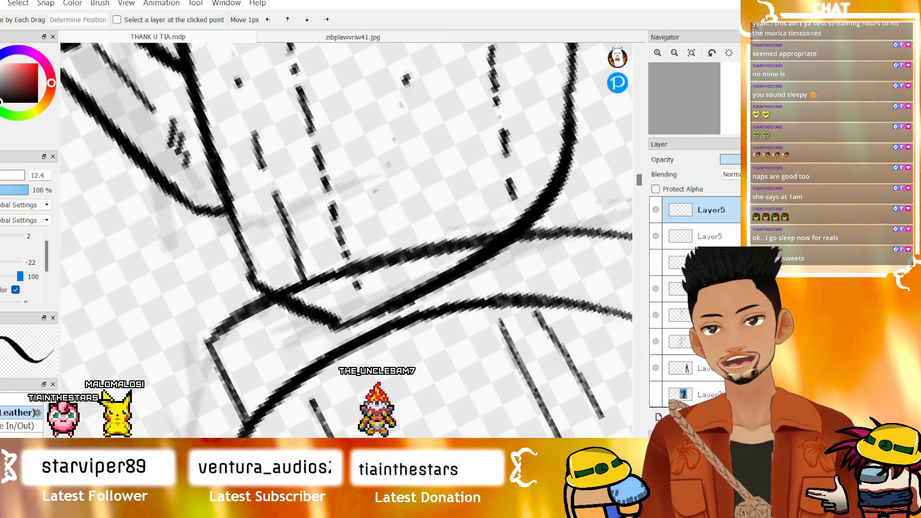
{"action": "key", "text": "ctrl+z"}
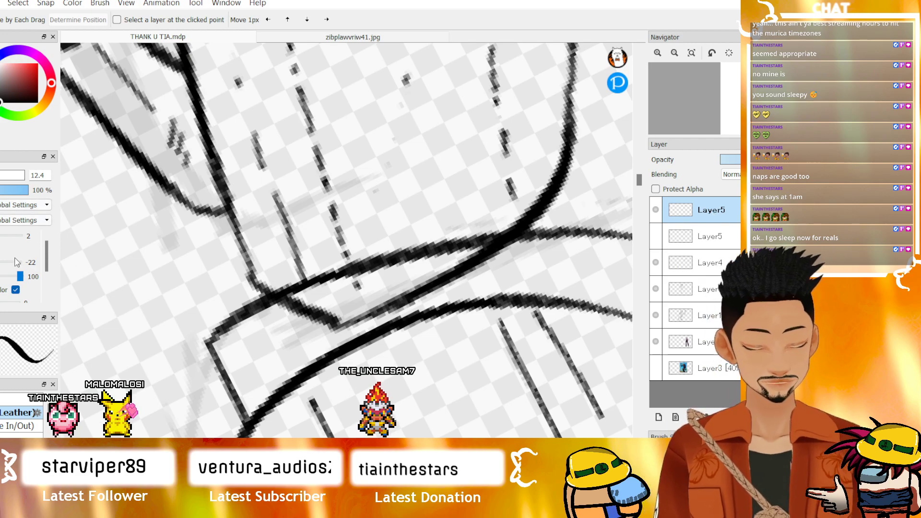
- Erase the wrist lines that overlap the sleeve cuff with a size 17 eraser, so the hand ends at the cuff's upper edge
{"action": "key", "text": "e"}
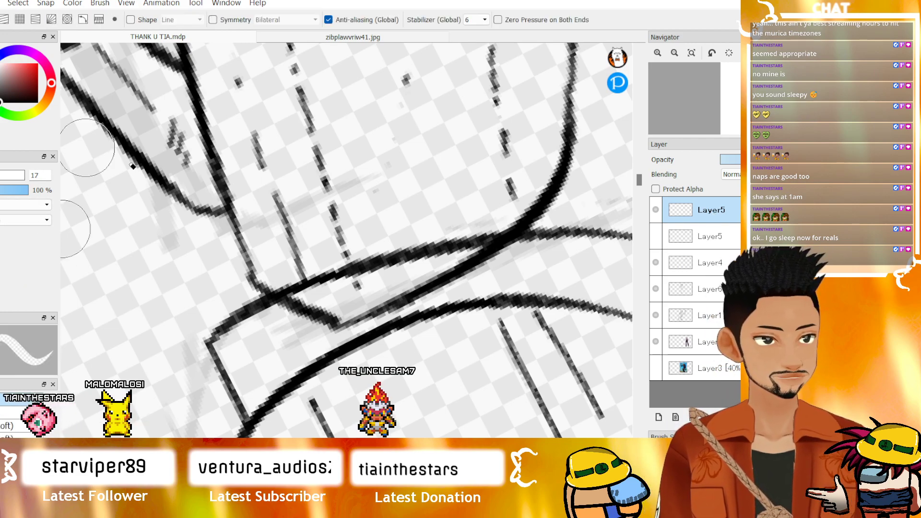
{"action": "left_click_drag", "start_coordinate": [485, 285], "coordinate": [397, 315]}
{"action": "mouse_move", "coordinate": [497, 276]}
{"action": "left_mouse_down"}
{"action": "mouse_move", "coordinate": [347, 324]}
{"action": "mouse_move", "coordinate": [350, 311]}
{"action": "mouse_move", "coordinate": [333, 303]}
{"action": "mouse_move", "coordinate": [288, 327]}
{"action": "mouse_move", "coordinate": [313, 331]}
{"action": "left_mouse_up"}
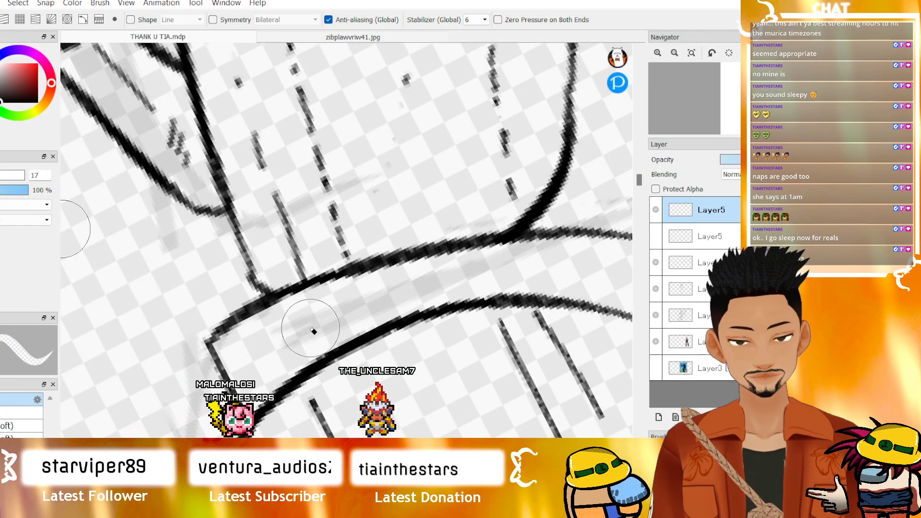
{"action": "scroll", "coordinate": [376, 187], "scroll_direction": "down", "scroll_amount": 5}
{"action": "scroll", "coordinate": [368, 111], "scroll_direction": "up", "scroll_amount": 3}
{"action": "scroll", "coordinate": [366, 111], "scroll_direction": "down", "scroll_amount": 3}
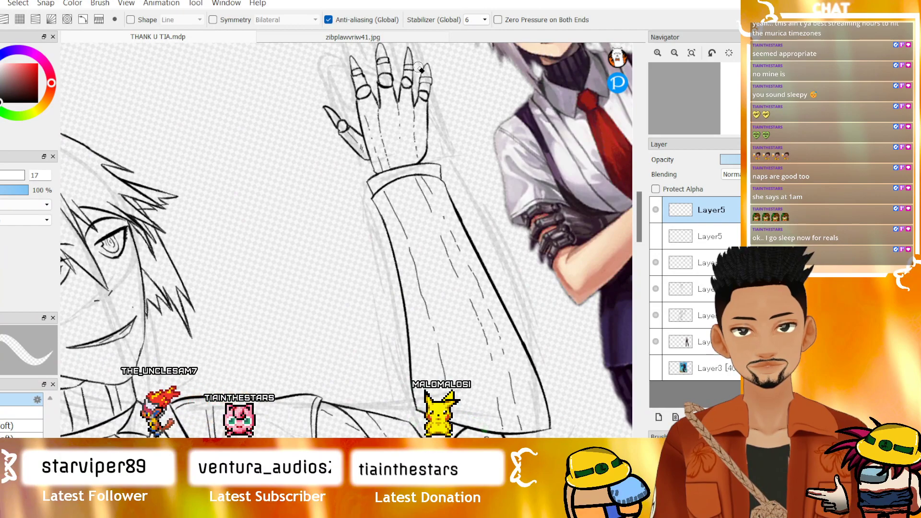
{"action": "scroll", "coordinate": [416, 89], "scroll_direction": "up", "scroll_amount": 2}
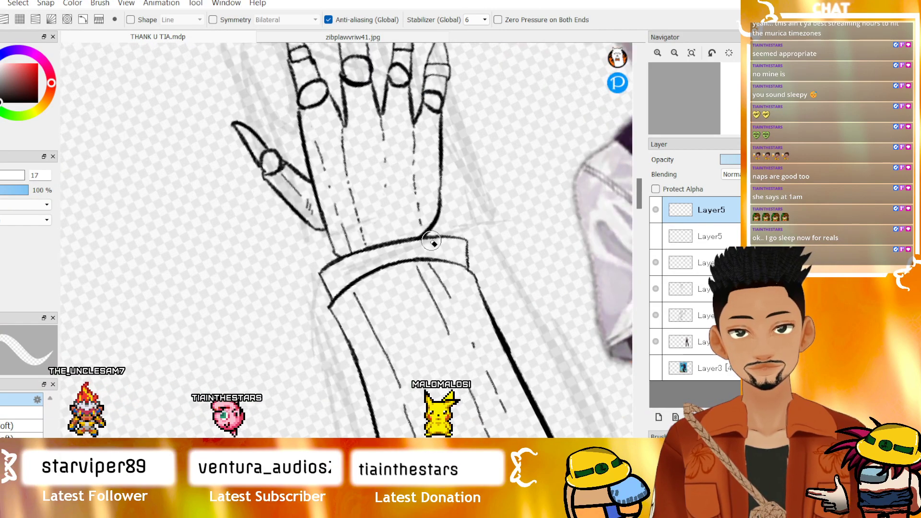
{"action": "scroll", "coordinate": [390, 181], "scroll_direction": "up", "scroll_amount": 1}
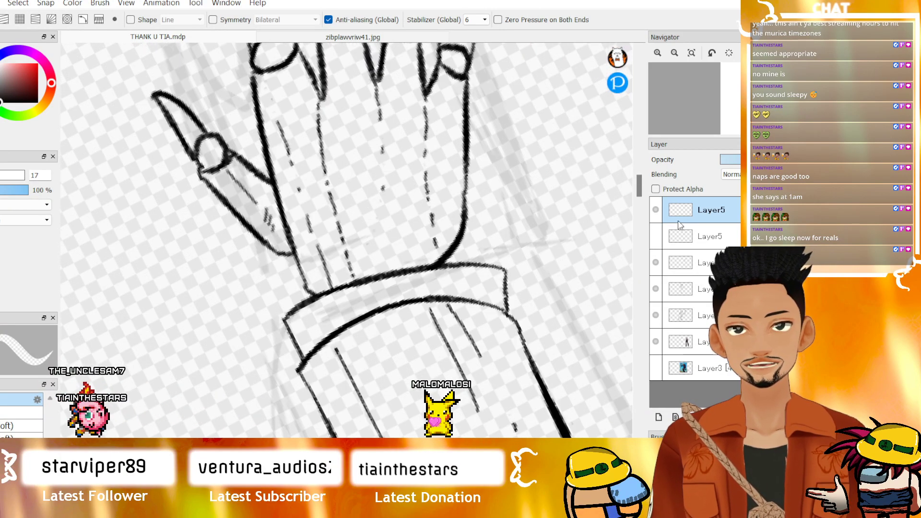
- Duplicate the trimmed hand layer and make the lower of the two visible copies active
{"action": "left_click", "coordinate": [726, 417]}
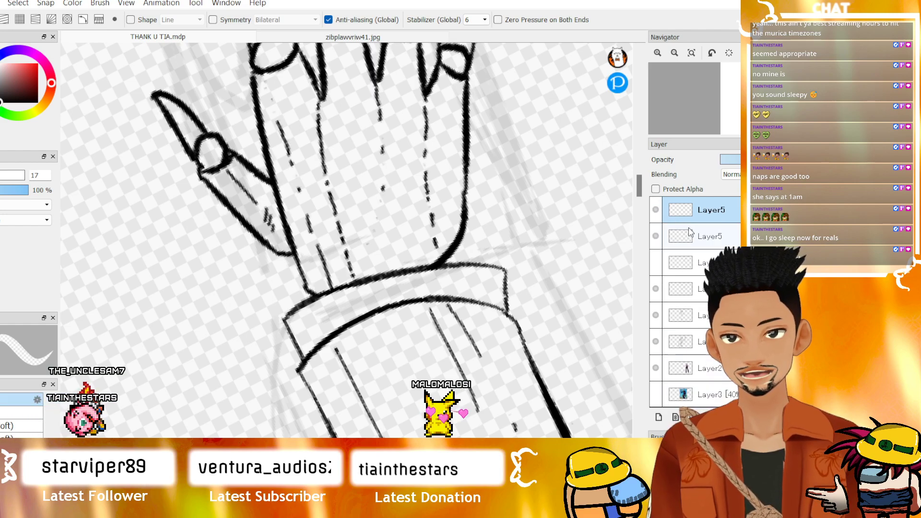
{"action": "left_click", "coordinate": [691, 235]}
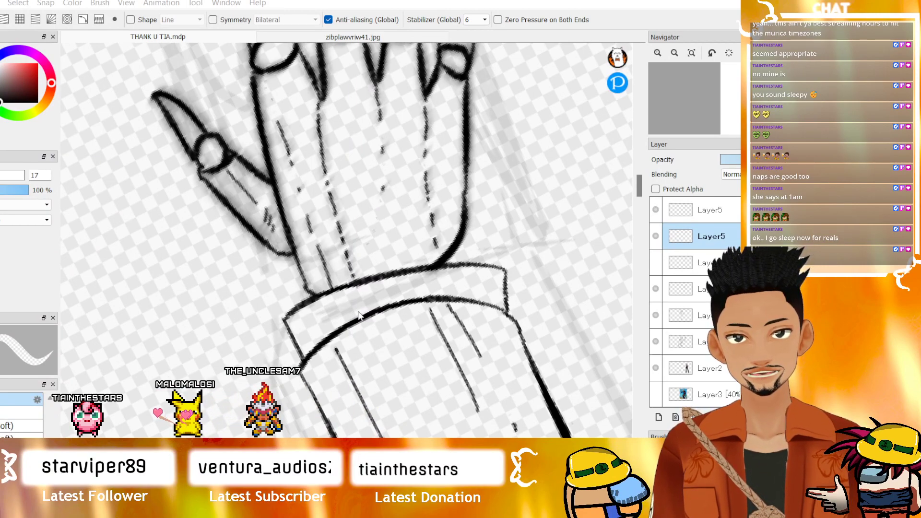
- Merge the two visible hand copies and move the hidden Layer5 copy to the top of the layer stack
{"action": "left_click_drag", "start_coordinate": [357, 318], "coordinate": [471, 353]}
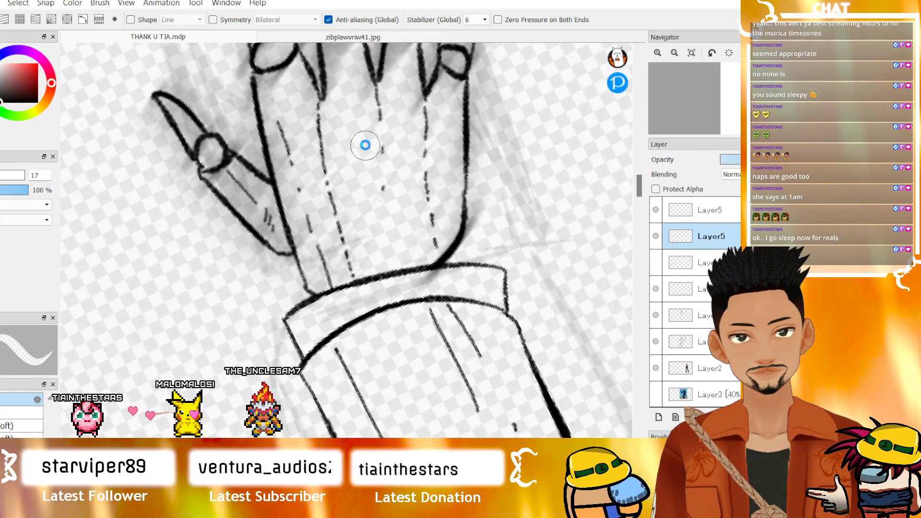
{"action": "scroll", "coordinate": [365, 145], "scroll_direction": "down", "scroll_amount": 6}
{"action": "scroll", "coordinate": [355, 114], "scroll_direction": "up", "scroll_amount": 4}
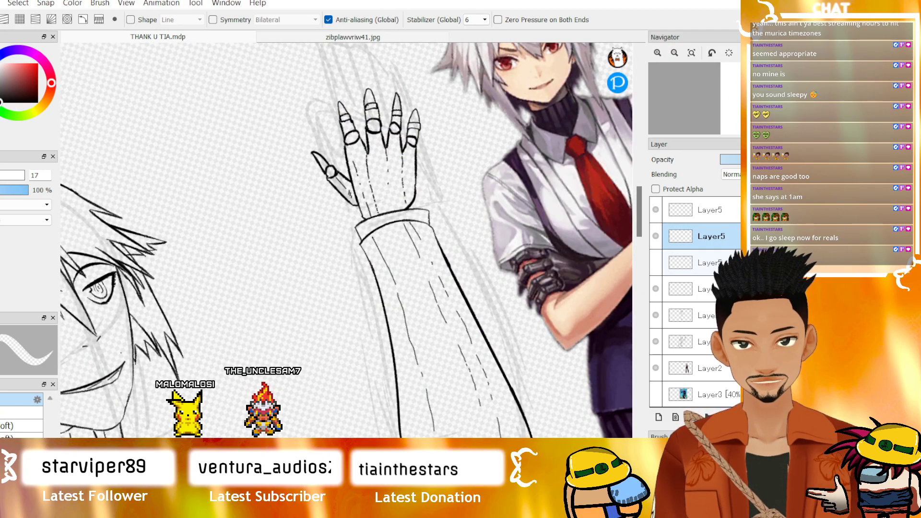
{"action": "key", "text": "ctrl+e"}
{"action": "left_click", "coordinate": [673, 207]}
{"action": "mouse_move", "coordinate": [699, 219]}
{"action": "left_mouse_down"}
{"action": "mouse_move", "coordinate": [703, 268]}
{"action": "mouse_move", "coordinate": [700, 235]}
{"action": "left_mouse_up"}
- Toggle the merged hand's visibility to check it, and merge it with the line-art layers below into Layer6
{"action": "left_click", "coordinate": [655, 236]}
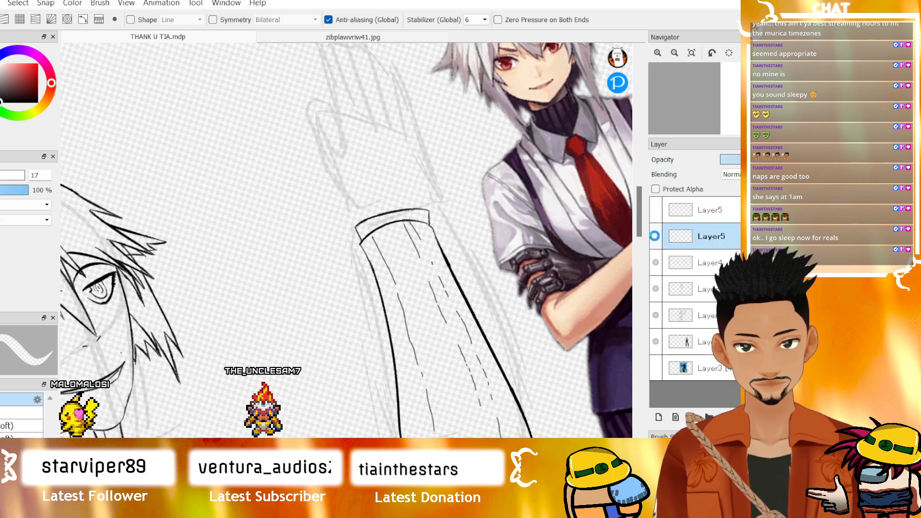
{"action": "left_click", "coordinate": [655, 236]}
{"action": "key", "text": "ctrl+e"}
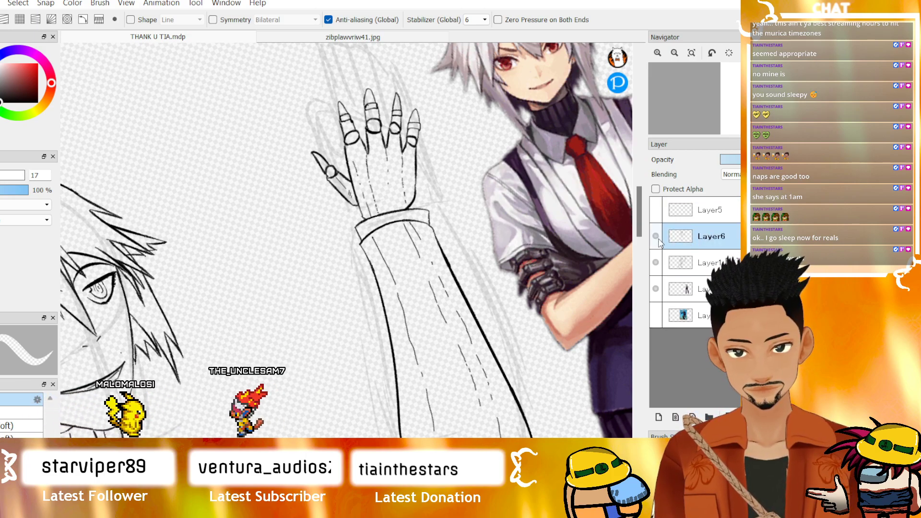
- Examine the merged figure's proportions, arms and hands against the rough sketch and the reference character
{"action": "left_click", "coordinate": [729, 54]}
{"action": "left_click", "coordinate": [728, 53]}
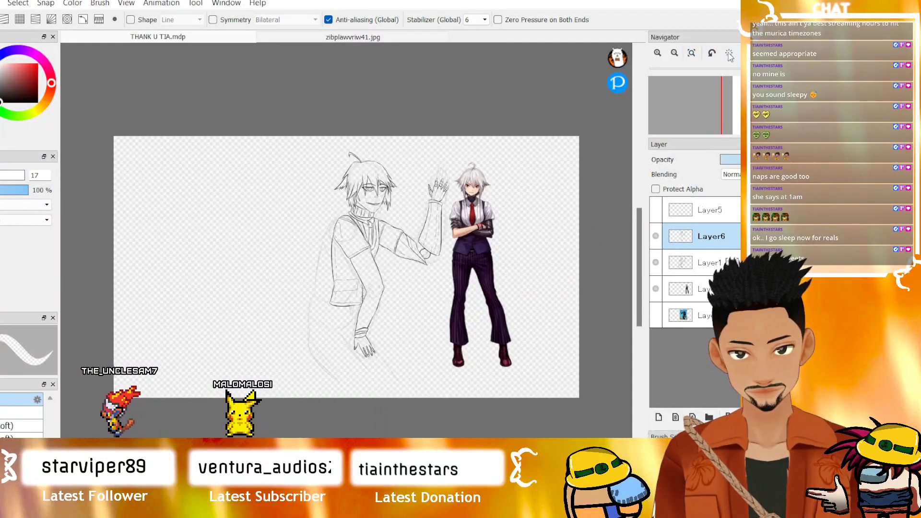
{"action": "scroll", "coordinate": [286, 172], "scroll_direction": "up", "scroll_amount": 5}
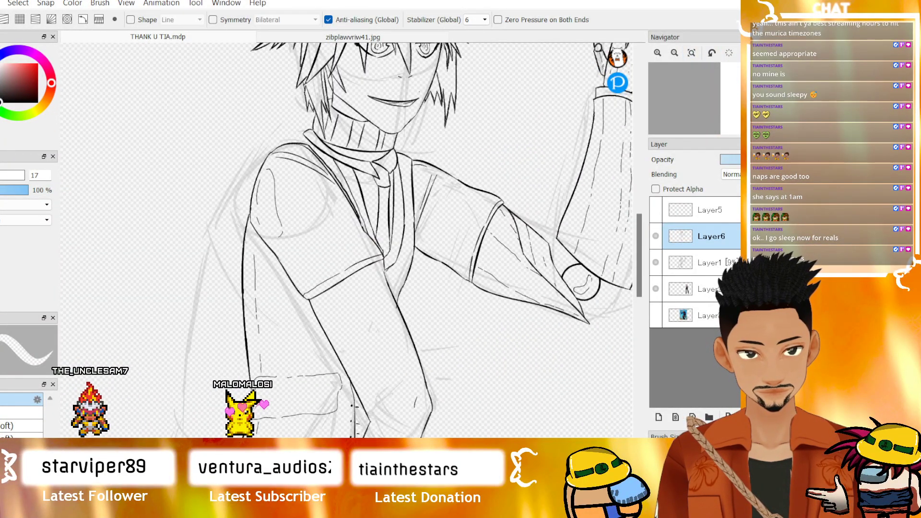
{"action": "key", "text": "v"}
{"action": "scroll", "coordinate": [418, 96], "scroll_direction": "down", "scroll_amount": 5}
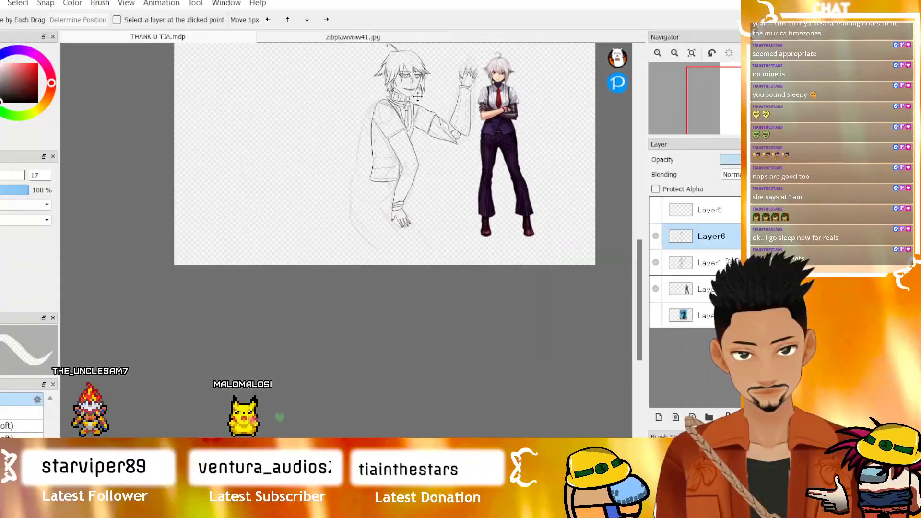
{"action": "scroll", "coordinate": [417, 97], "scroll_direction": "up", "scroll_amount": 3}
{"action": "scroll", "coordinate": [466, 138], "scroll_direction": "down", "scroll_amount": 4}
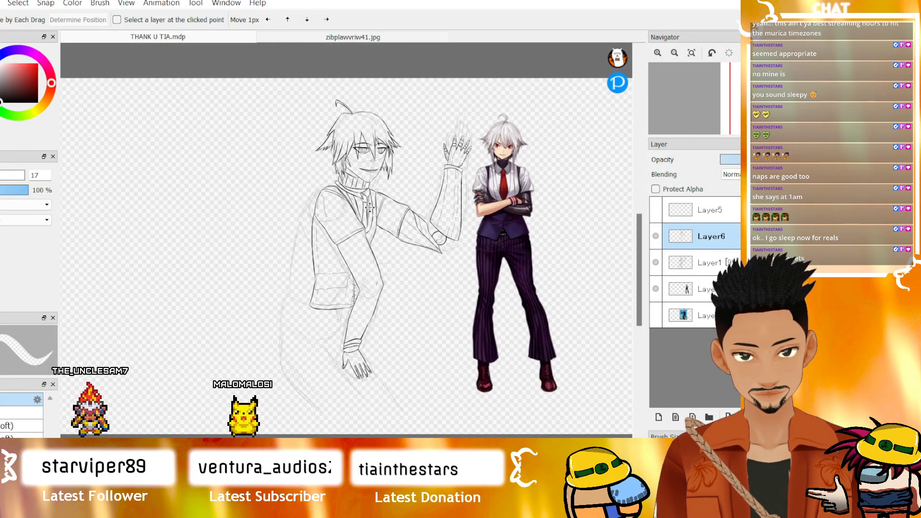
{"action": "scroll", "coordinate": [339, 271], "scroll_direction": "up", "scroll_amount": 4}
{"action": "left_click_drag", "start_coordinate": [636, 305], "coordinate": [636, 341]}
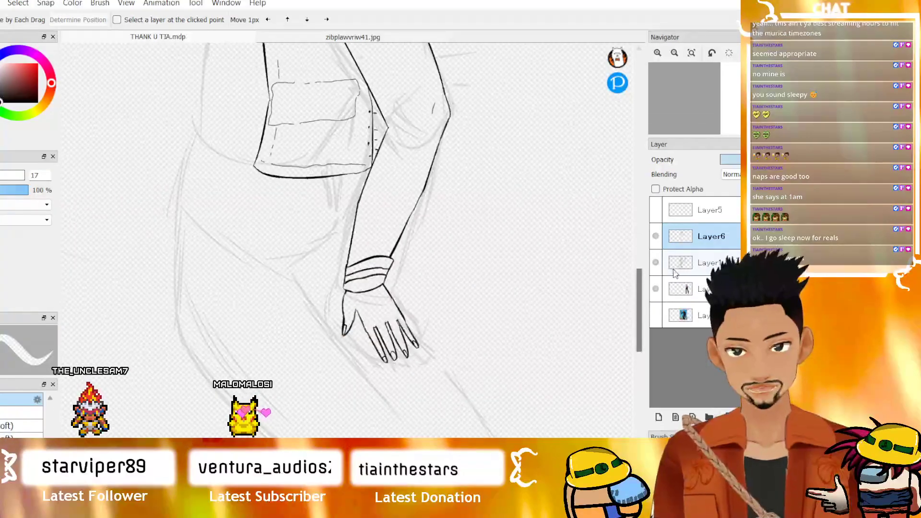
{"action": "scroll", "coordinate": [499, 212], "scroll_direction": "down", "scroll_amount": 5}
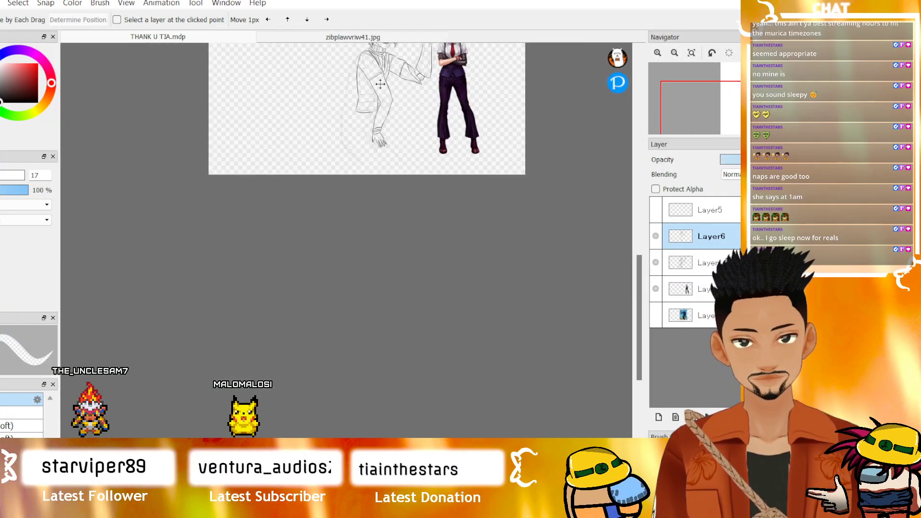
{"action": "scroll", "coordinate": [433, 115], "scroll_direction": "up", "scroll_amount": 5}
{"action": "scroll", "coordinate": [528, 362], "scroll_direction": "down", "scroll_amount": 3}
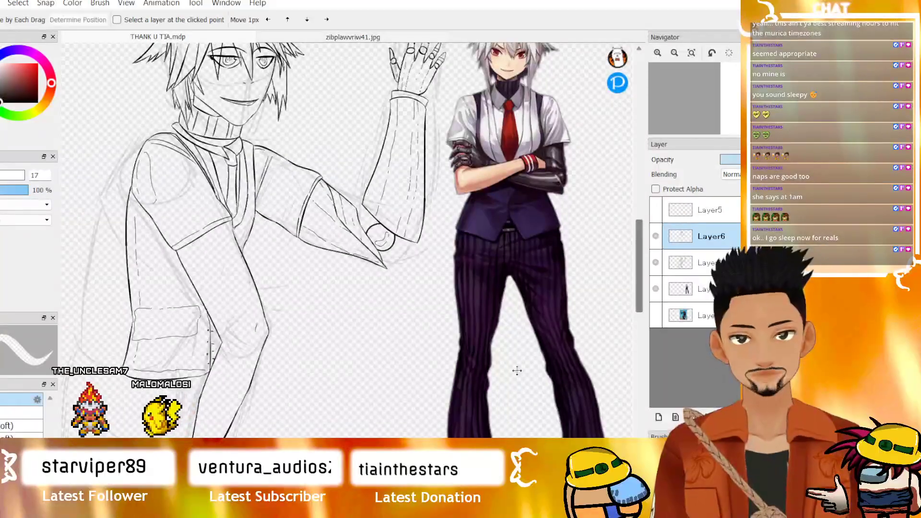
- Shift the Layer6 line art on the canvas and rotate the whole figure slightly clockwise with a transform
{"action": "left_click_drag", "start_coordinate": [345, 240], "coordinate": [434, 239]}
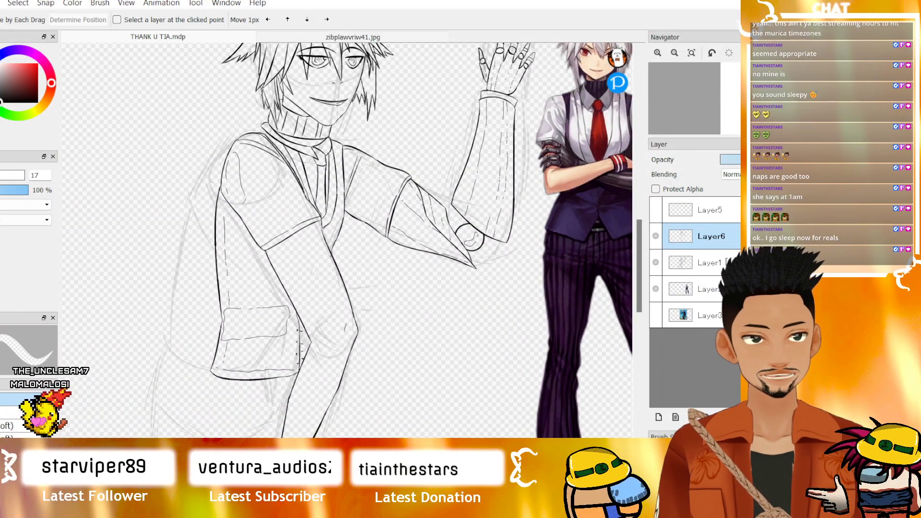
{"action": "mouse_move", "coordinate": [287, 266]}
{"action": "left_mouse_down"}
{"action": "mouse_move", "coordinate": [241, 273]}
{"action": "mouse_move", "coordinate": [237, 303]}
{"action": "mouse_move", "coordinate": [265, 280]}
{"action": "left_mouse_up"}
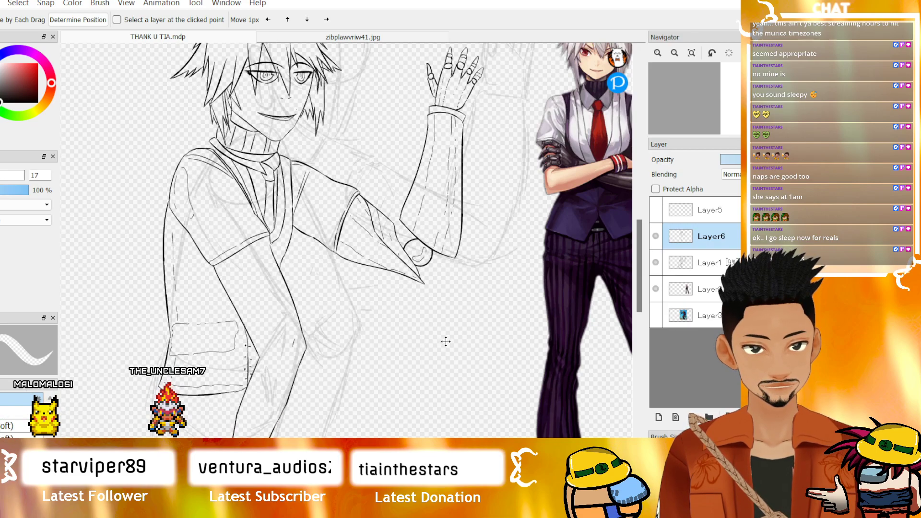
{"action": "scroll", "coordinate": [438, 337], "scroll_direction": "down", "scroll_amount": 3}
{"action": "scroll", "coordinate": [424, 326], "scroll_direction": "up", "scroll_amount": 3}
{"action": "key", "text": "ctrl+t"}
{"action": "left_click_drag", "start_coordinate": [551, 261], "coordinate": [549, 283]}
{"action": "left_click_drag", "start_coordinate": [472, 305], "coordinate": [485, 297]}
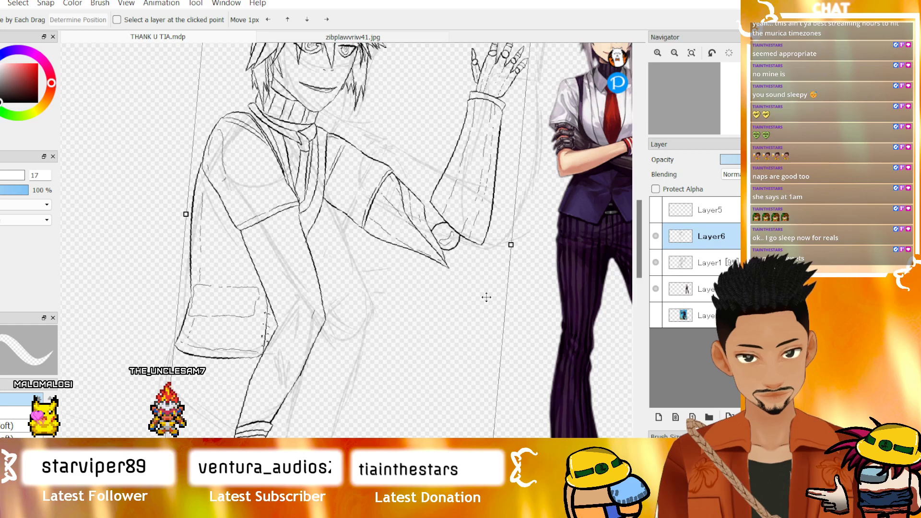
{"action": "key", "text": "Return"}
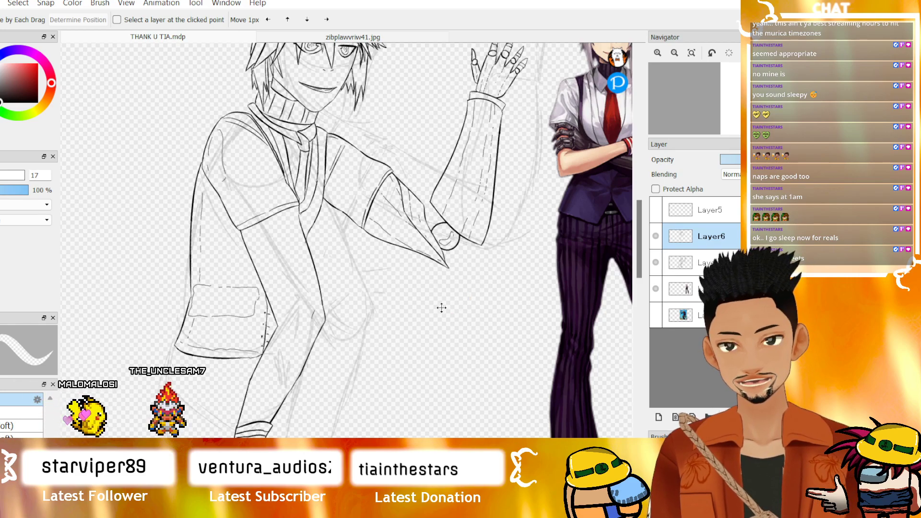
- Examine the tilted figure as a whole and its lowered arm up close against the rough sketch
{"action": "left_click_drag", "start_coordinate": [345, 306], "coordinate": [342, 334]}
{"action": "scroll", "coordinate": [342, 334], "scroll_direction": "up", "scroll_amount": 1}
{"action": "scroll", "coordinate": [342, 335], "scroll_direction": "down", "scroll_amount": 1}
{"action": "scroll", "coordinate": [359, 306], "scroll_direction": "down", "scroll_amount": 3}
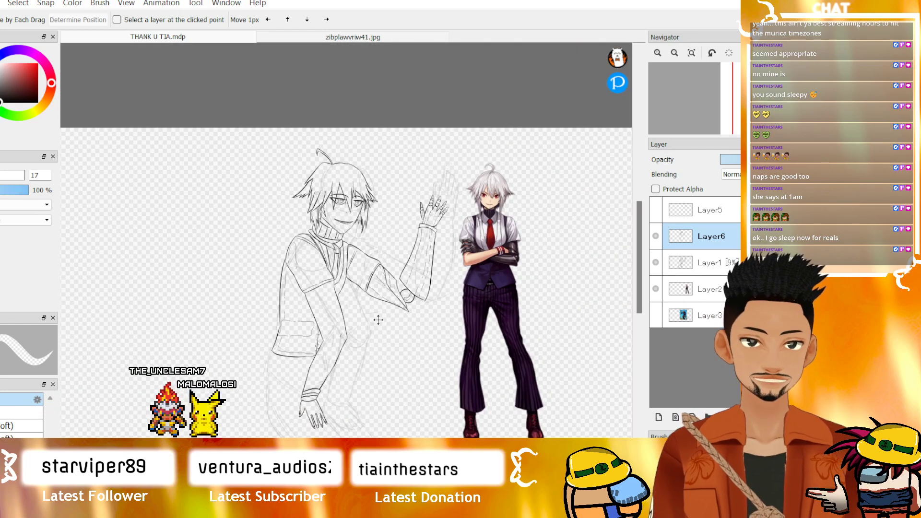
{"action": "scroll", "coordinate": [357, 320], "scroll_direction": "up", "scroll_amount": 3}
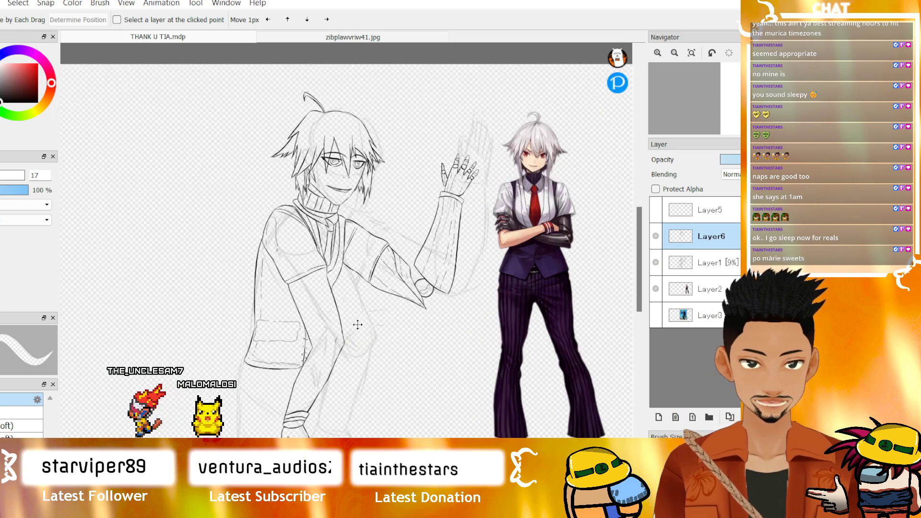
{"action": "left_click_drag", "start_coordinate": [639, 240], "coordinate": [639, 274]}
{"action": "scroll", "coordinate": [392, 277], "scroll_direction": "up", "scroll_amount": 3}
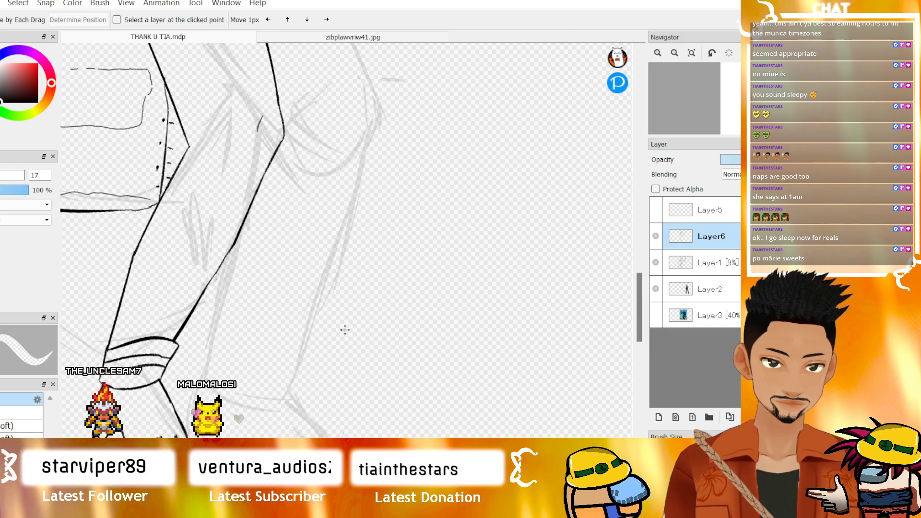
{"action": "scroll", "coordinate": [358, 324], "scroll_direction": "down", "scroll_amount": 2}
- Add a new layer, Layer4, between the Layer6 line art and the Layer1 rough sketch
{"action": "left_click", "coordinate": [709, 262]}
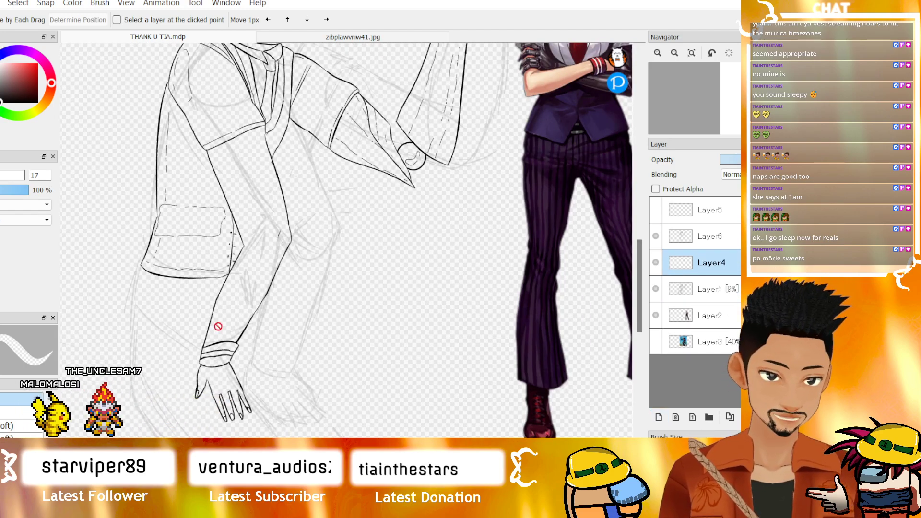
{"action": "left_click", "coordinate": [658, 54]}
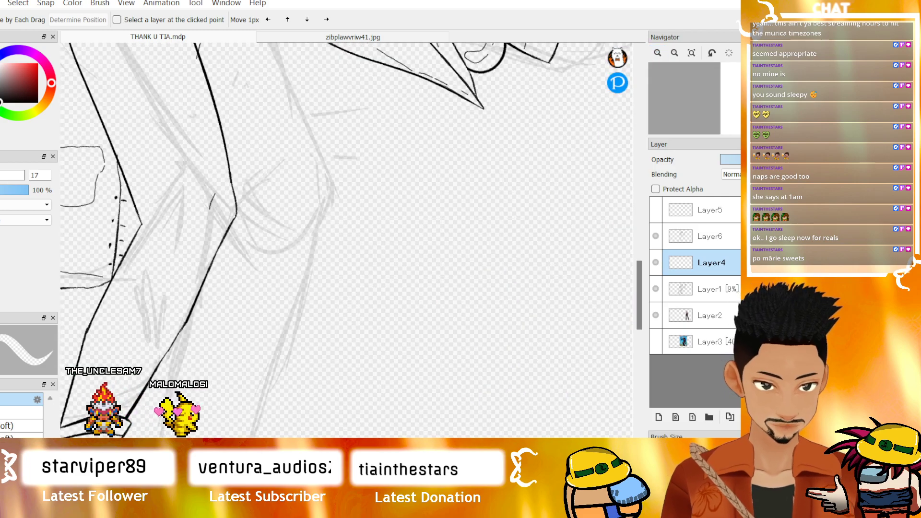
{"action": "scroll", "coordinate": [347, 240], "scroll_direction": "left", "scroll_amount": 5}
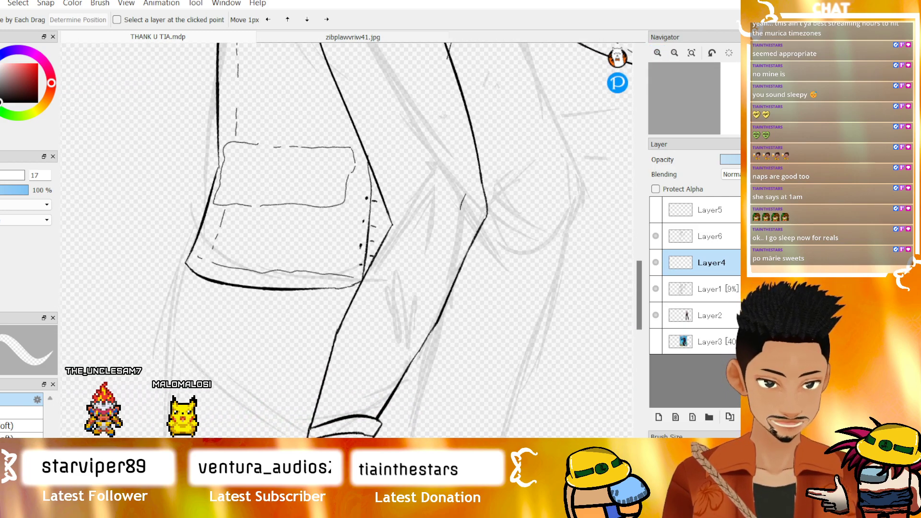
- Erase the jacket's thick curved hem outline on Layer6 with the size 17 eraser, keeping the thin stitch line
{"action": "key", "text": "b"}
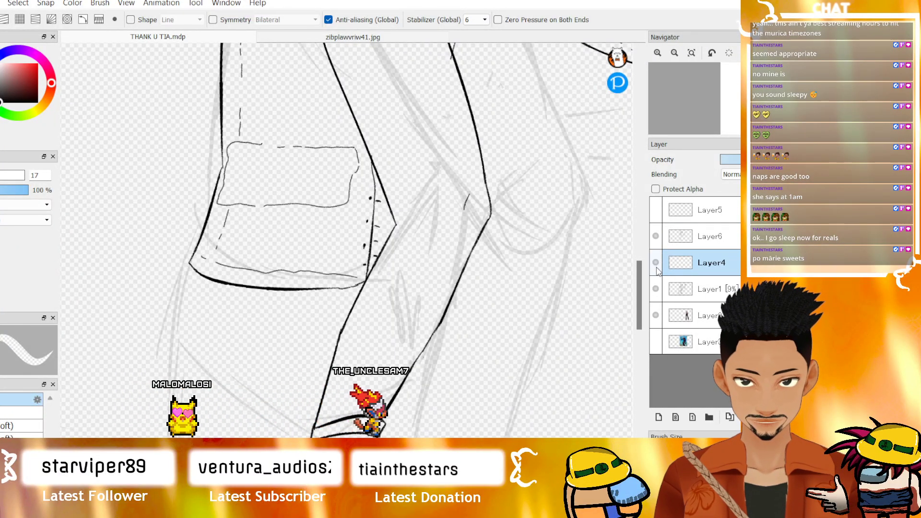
{"action": "left_click", "coordinate": [696, 236]}
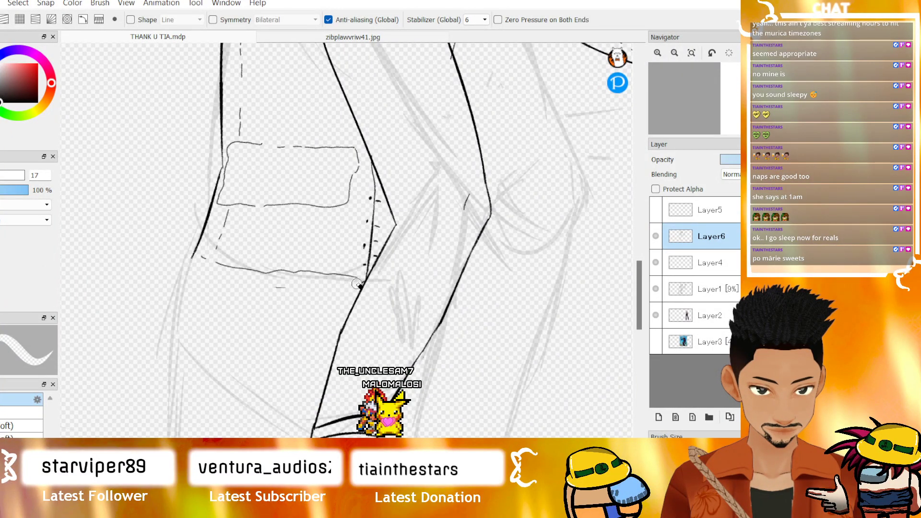
{"action": "left_click", "coordinate": [656, 53]}
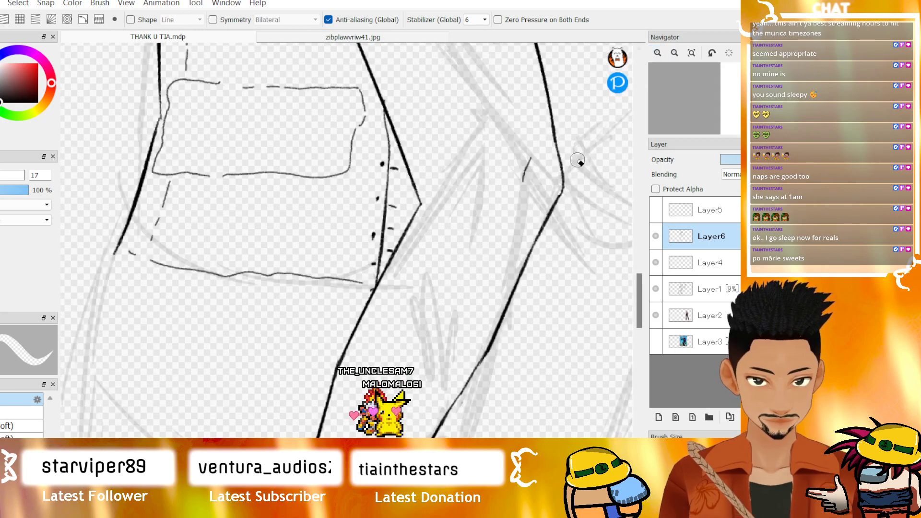
- Extend the jacket's outer side downward and ink a lower curved hem with the 12.4 brush, trimming the overshoot at the forearm
{"action": "key", "text": "b"}
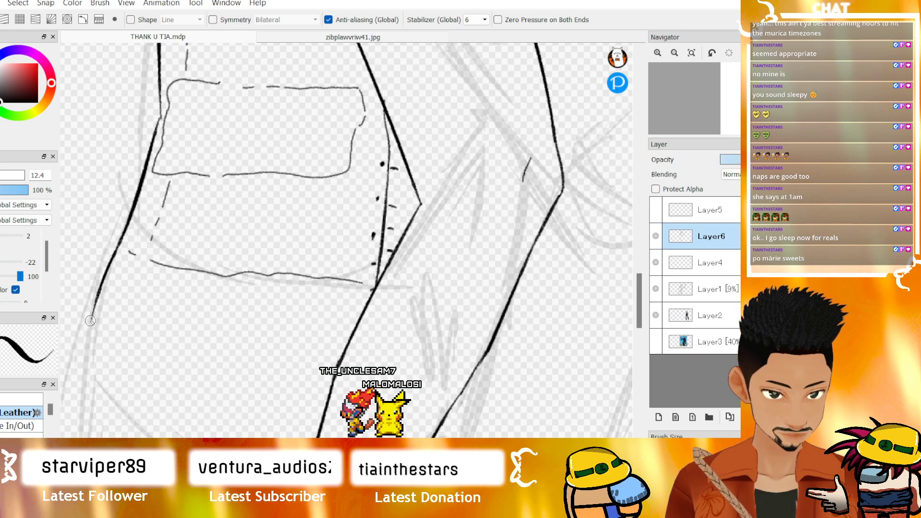
{"action": "left_click_drag", "start_coordinate": [91, 315], "coordinate": [309, 396]}
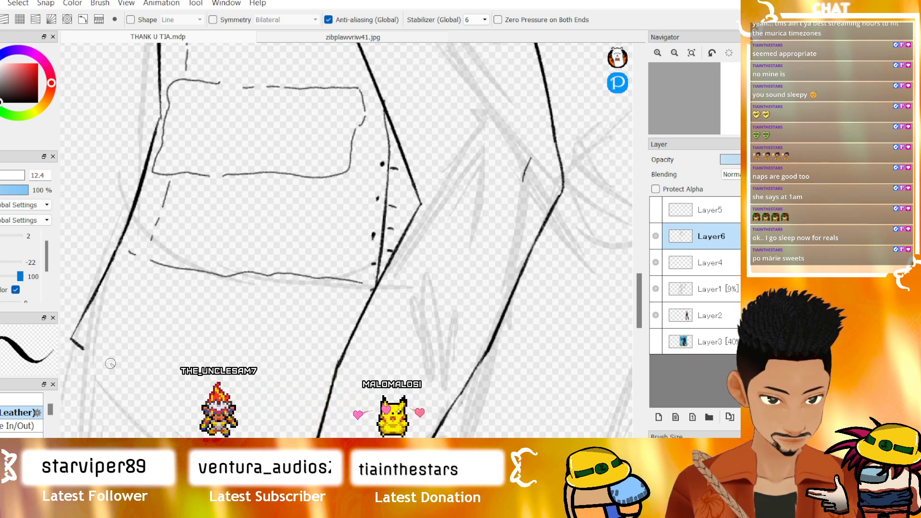
{"action": "left_click_drag", "start_coordinate": [99, 357], "coordinate": [364, 404]}
{"action": "key", "text": "e"}
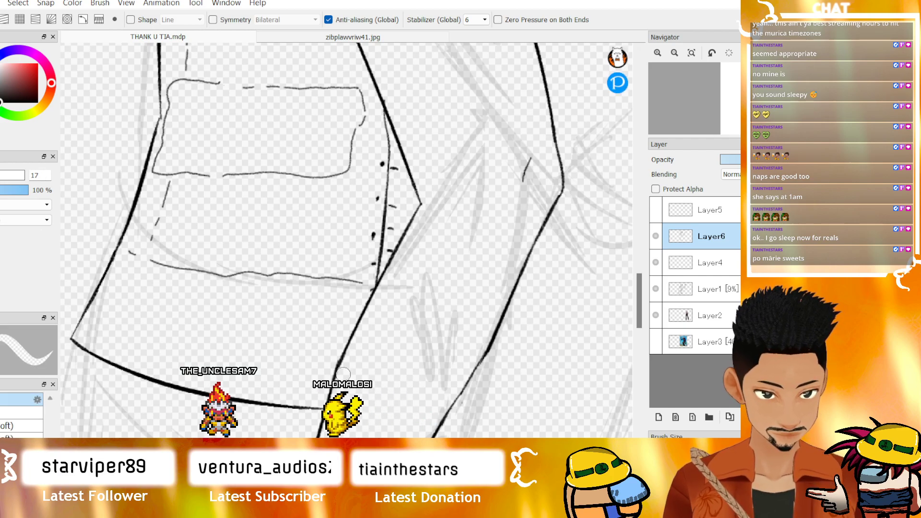
{"action": "left_click_drag", "start_coordinate": [334, 408], "coordinate": [342, 410]}
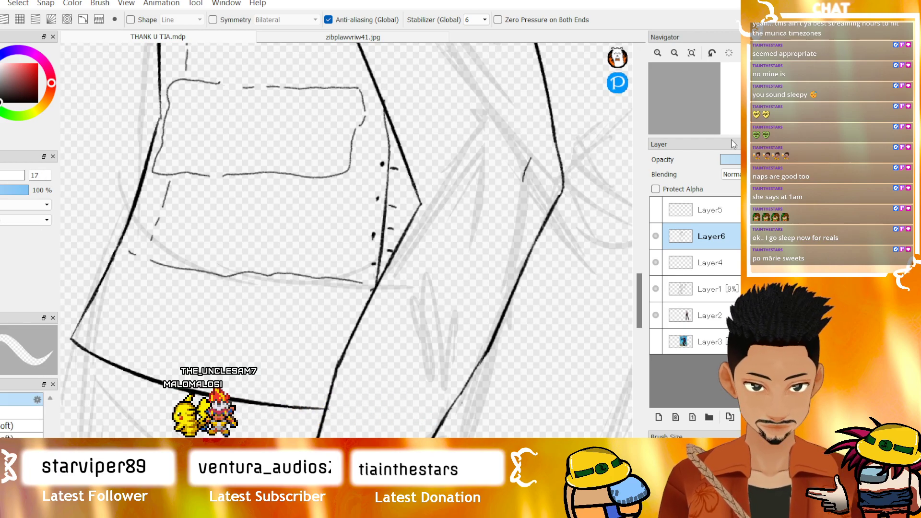
- Ink the outer hip as one outward-bulging curve from the jacket hem down the thigh with the 12.4 brush
{"action": "left_click", "coordinate": [674, 53]}
{"action": "left_click", "coordinate": [674, 53]}
{"action": "left_click", "coordinate": [673, 53]}
{"action": "left_click", "coordinate": [674, 52]}
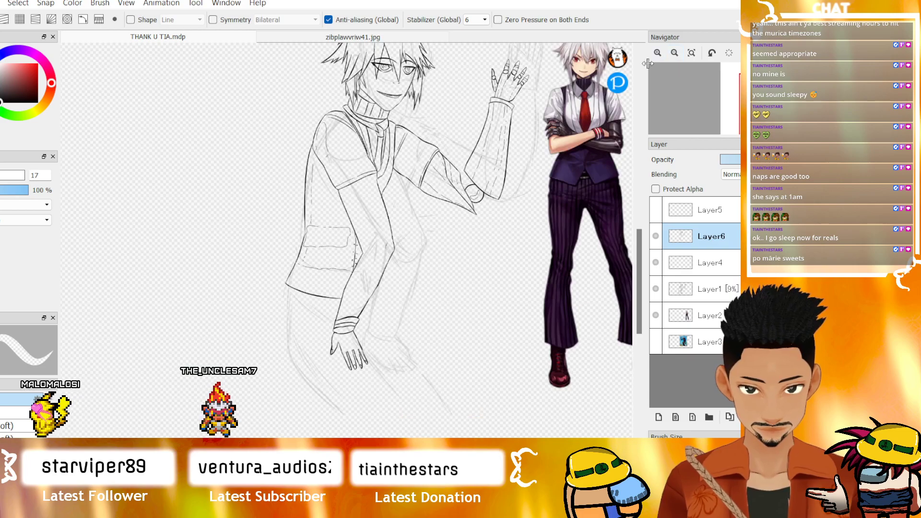
{"action": "left_click", "coordinate": [658, 53]}
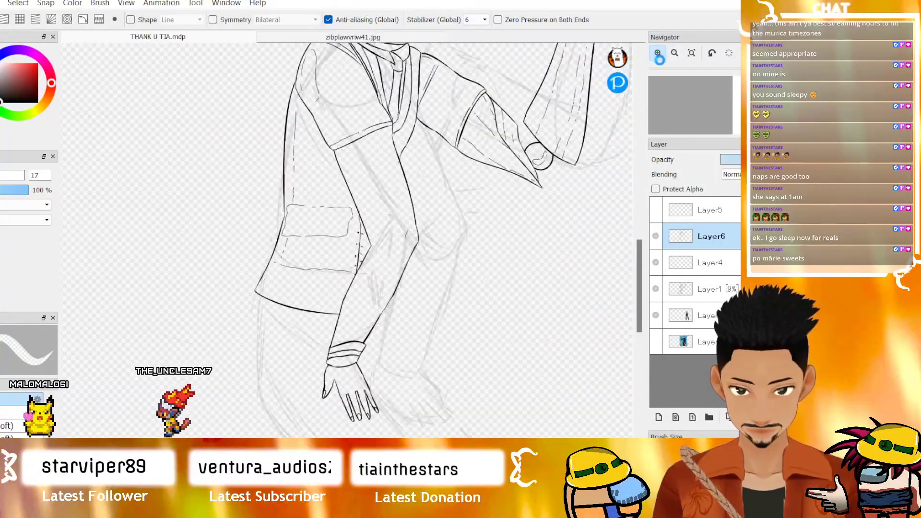
{"action": "left_click", "coordinate": [658, 53]}
{"action": "left_click", "coordinate": [658, 52]}
{"action": "left_click_drag", "start_coordinate": [637, 303], "coordinate": [635, 327]}
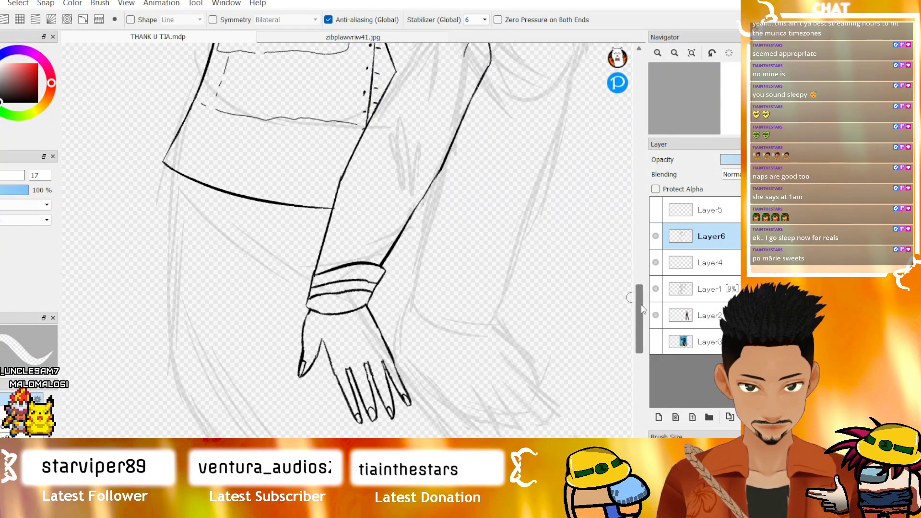
{"action": "scroll", "coordinate": [642, 309], "scroll_direction": "down", "scroll_amount": 1}
{"action": "key", "text": "b"}
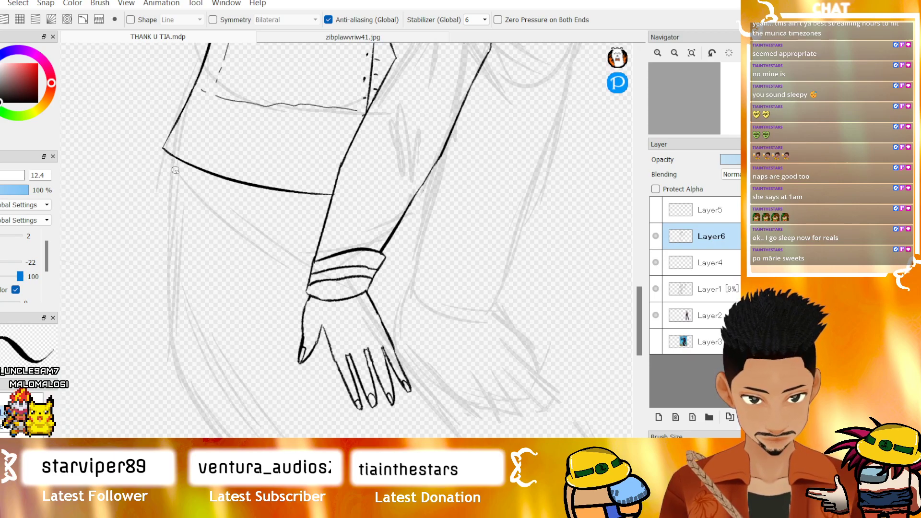
{"action": "left_click_drag", "start_coordinate": [172, 154], "coordinate": [176, 336]}
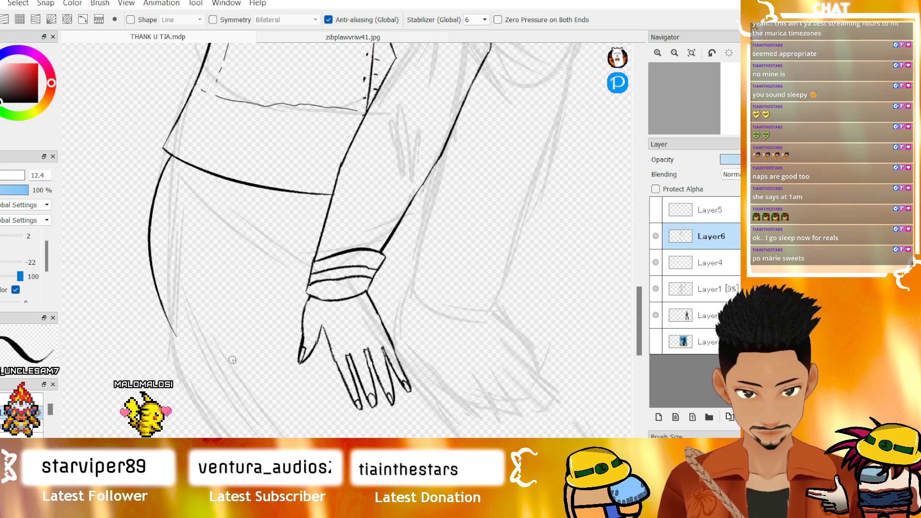
- Merge the Layer6 line art down into Layer4 and shift the merged figure slightly downward over the rough sketch
{"action": "scroll", "coordinate": [225, 263], "scroll_direction": "down", "scroll_amount": 7}
{"action": "scroll", "coordinate": [239, 250], "scroll_direction": "up", "scroll_amount": 2}
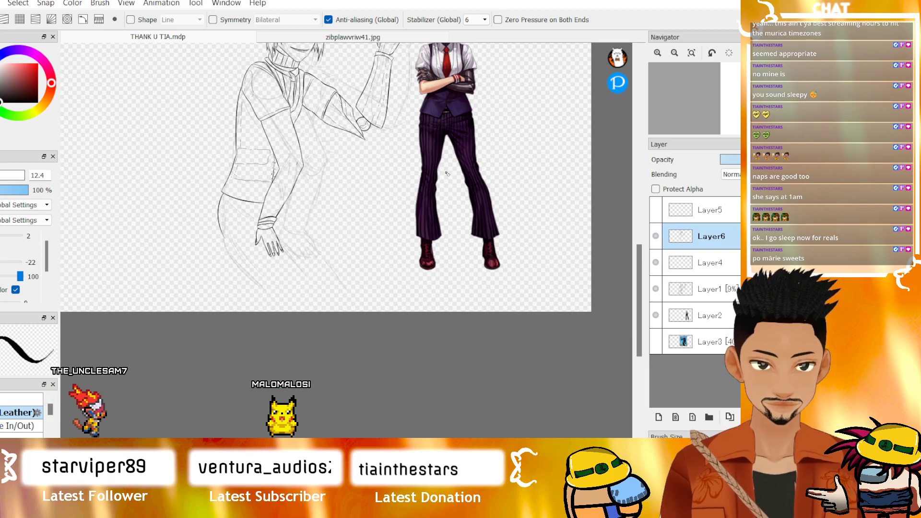
{"action": "key", "text": "ctrl+e"}
{"action": "key", "text": "ctrl+t"}
{"action": "scroll", "coordinate": [416, 181], "scroll_direction": "down", "scroll_amount": 3}
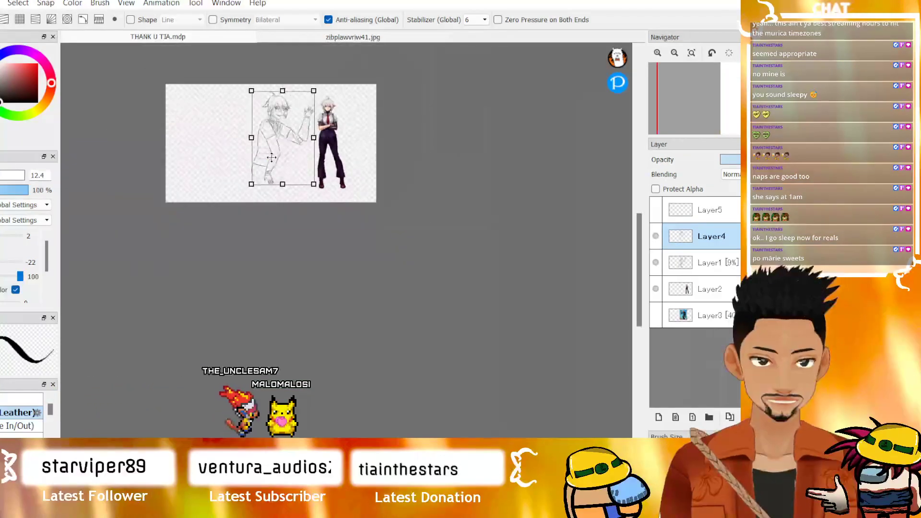
{"action": "scroll", "coordinate": [283, 153], "scroll_direction": "up", "scroll_amount": 4}
{"action": "left_click_drag", "start_coordinate": [283, 152], "coordinate": [284, 158]}
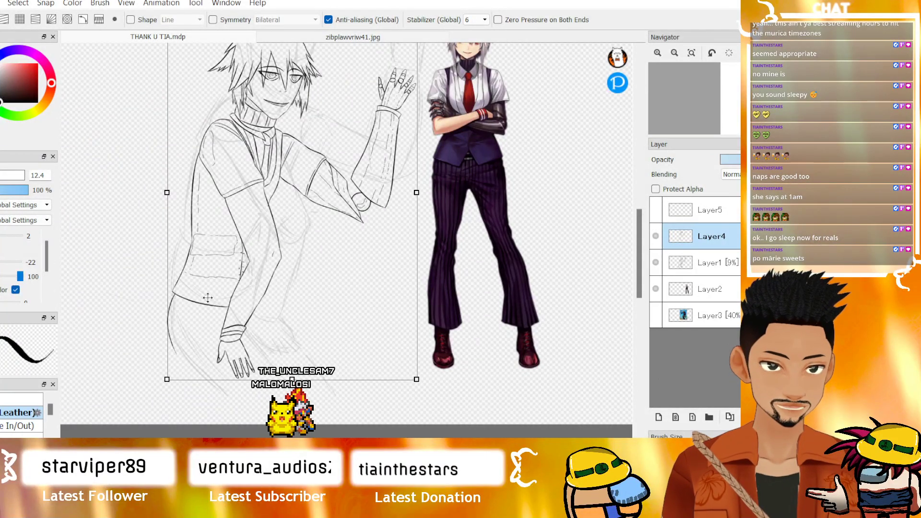
{"action": "key", "text": "Return"}
{"action": "scroll", "coordinate": [199, 319], "scroll_direction": "up", "scroll_amount": 2}
{"action": "scroll", "coordinate": [174, 388], "scroll_direction": "down", "scroll_amount": 2}
{"action": "scroll", "coordinate": [173, 394], "scroll_direction": "up", "scroll_amount": 4}
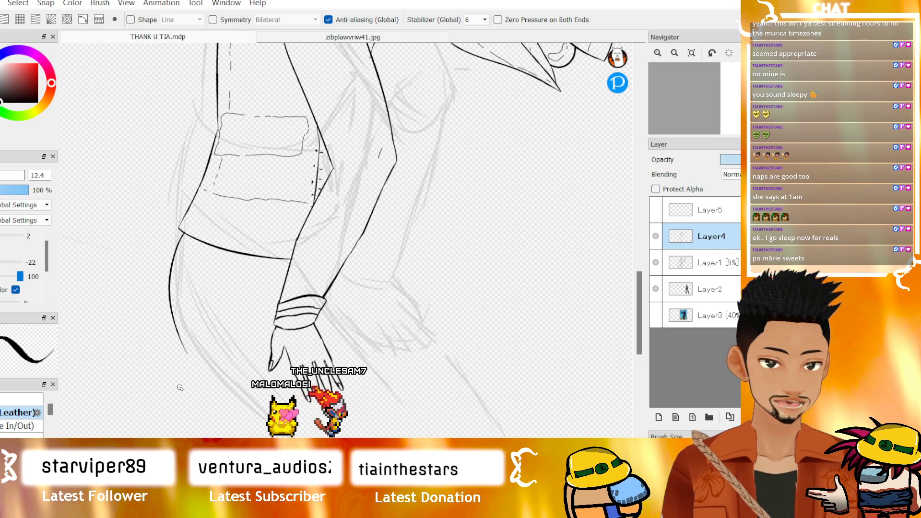
- Extend the outer hip curve with a diagonal thigh line running down toward the knee, using the 12.4 brush
{"action": "left_click", "coordinate": [657, 52]}
{"action": "scroll", "coordinate": [637, 342], "scroll_direction": "down", "scroll_amount": 3}
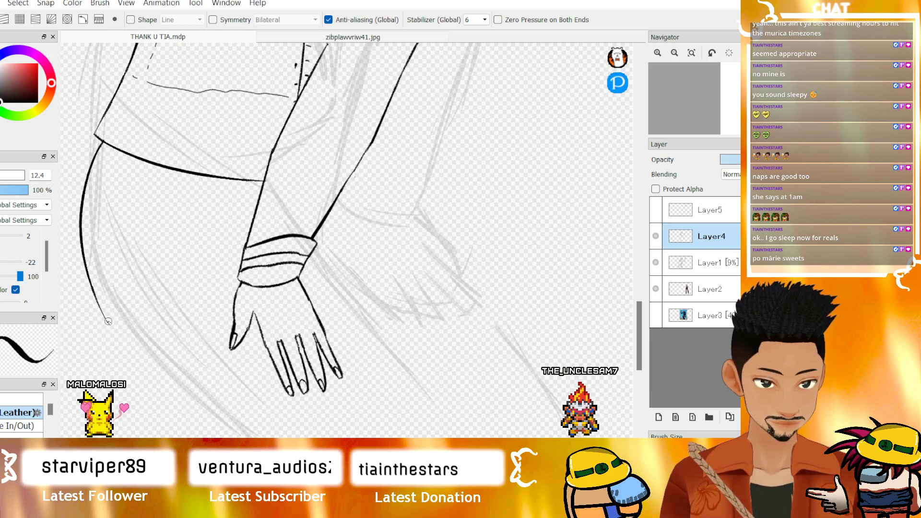
{"action": "key", "text": "ctrl+z"}
{"action": "left_click_drag", "start_coordinate": [105, 318], "coordinate": [240, 438]}
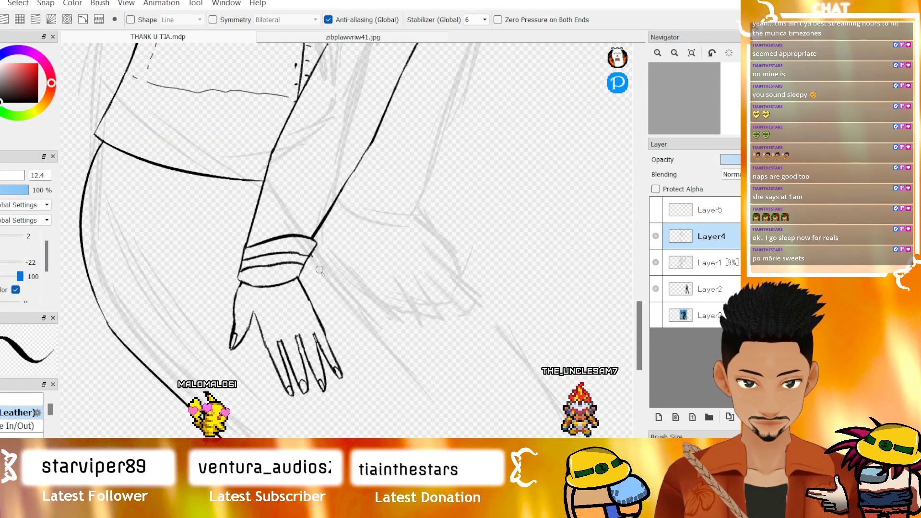
- Ink the near leg's inner thigh line from the wrist cuff and the far leg's long thigh line from the forearm
{"action": "left_click_drag", "start_coordinate": [313, 258], "coordinate": [408, 411]}
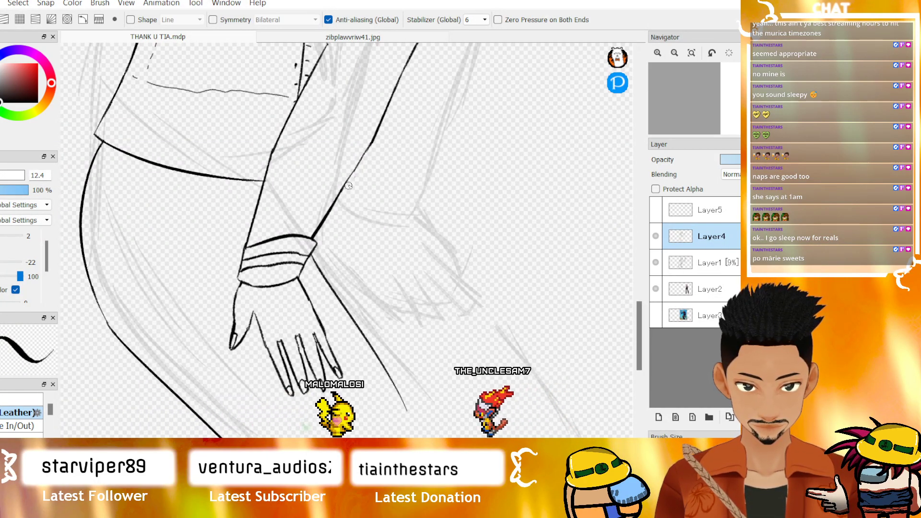
{"action": "left_click_drag", "start_coordinate": [348, 185], "coordinate": [464, 312]}
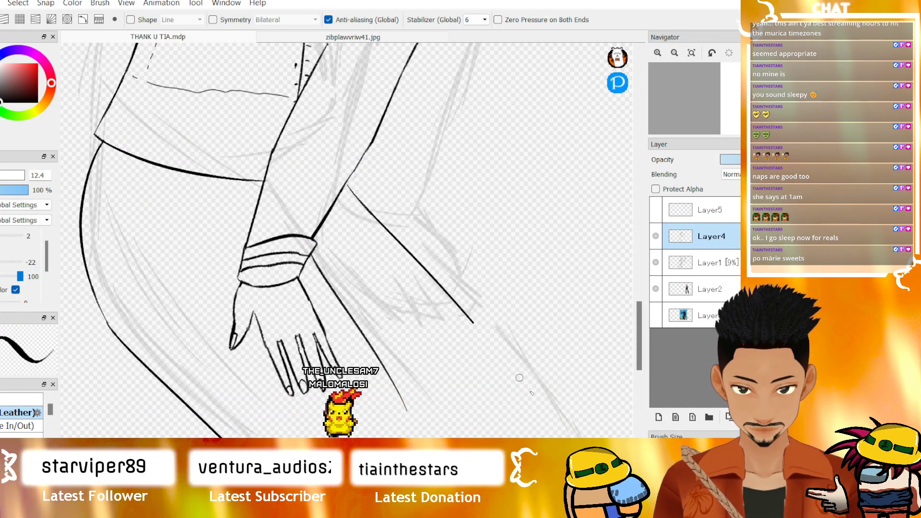
{"action": "key", "text": "ctrl+z"}
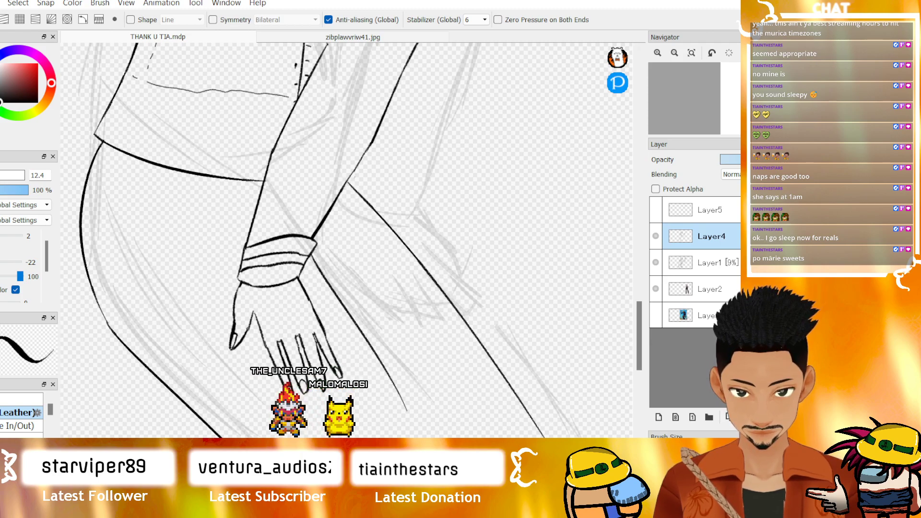
- Ink the lower-leg lines bending down from the knees to the canvas edge, and erase the far thigh line's overshoot with the size 17 eraser
{"action": "left_click", "coordinate": [674, 53]}
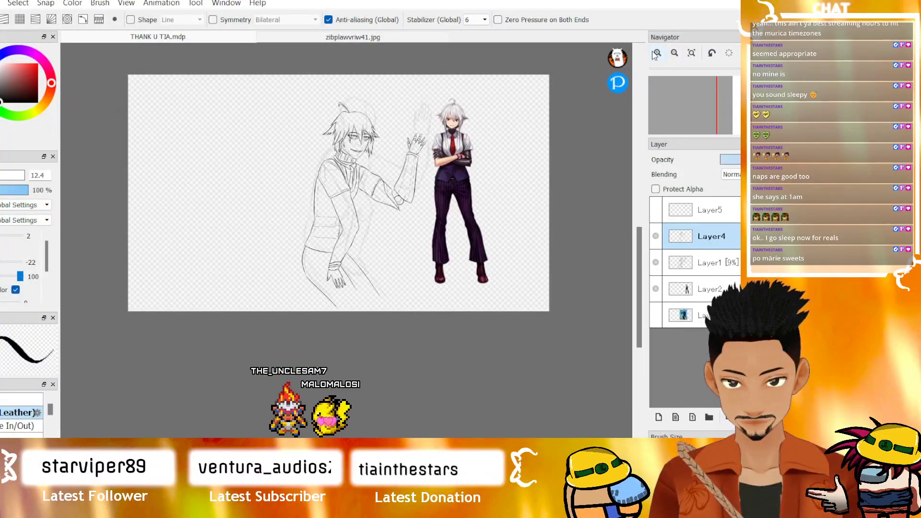
{"action": "left_click", "coordinate": [657, 53]}
{"action": "left_click", "coordinate": [656, 54]}
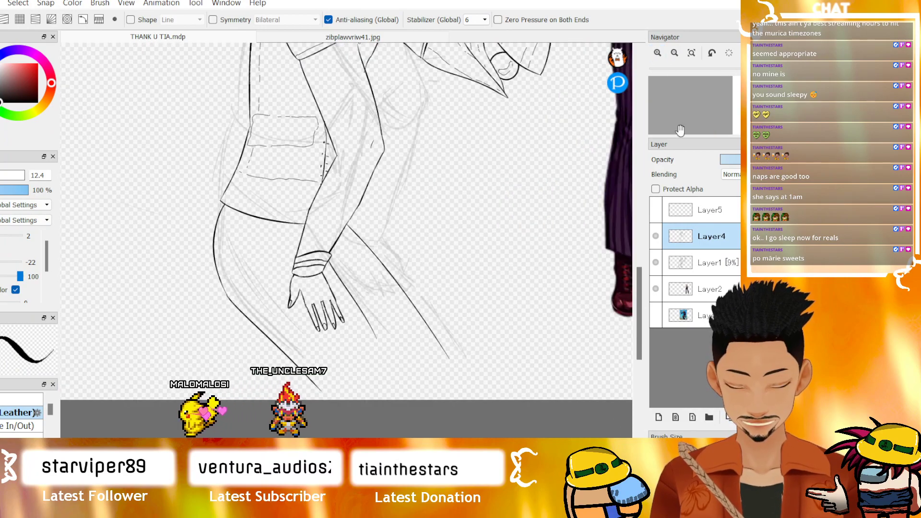
{"action": "left_click_drag", "start_coordinate": [638, 306], "coordinate": [639, 315]}
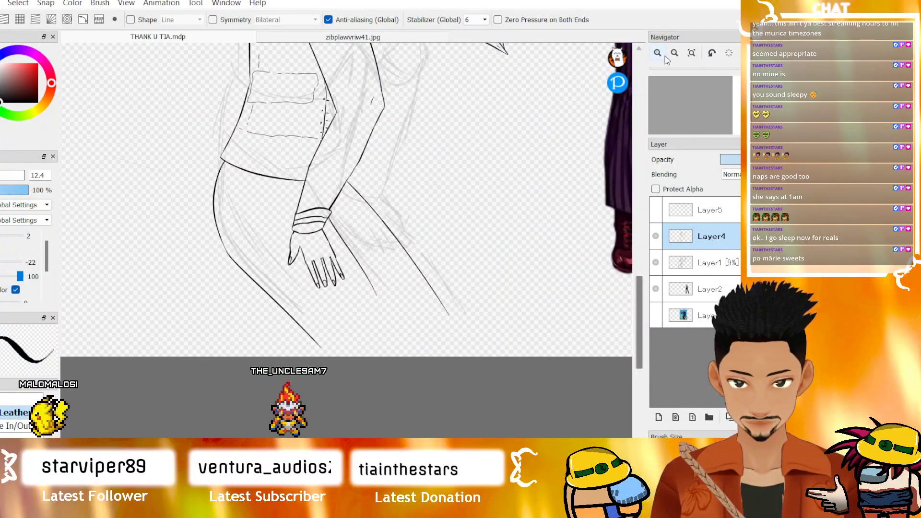
{"action": "left_click", "coordinate": [660, 53]}
{"action": "left_click", "coordinate": [658, 53]}
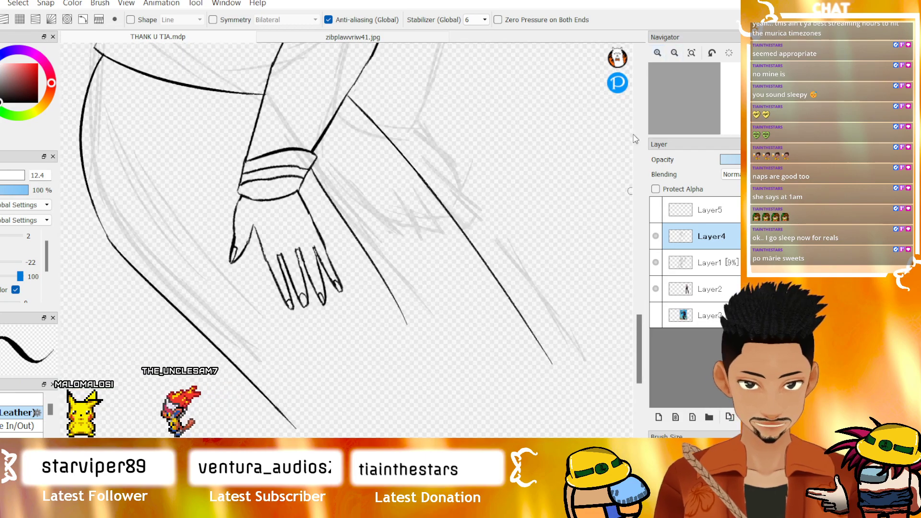
{"action": "scroll", "coordinate": [638, 364], "scroll_direction": "down", "scroll_amount": 2}
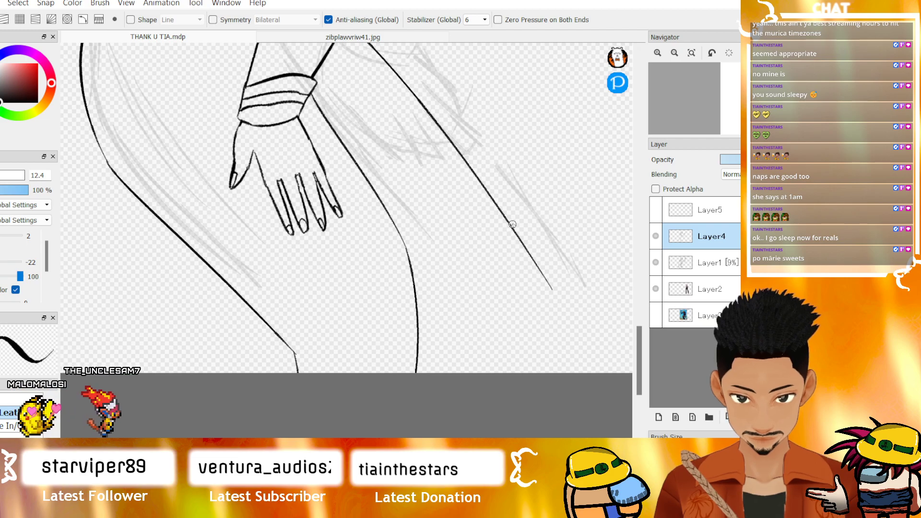
{"action": "left_click_drag", "start_coordinate": [506, 218], "coordinate": [491, 425]}
{"action": "key", "text": "ctrl+z"}
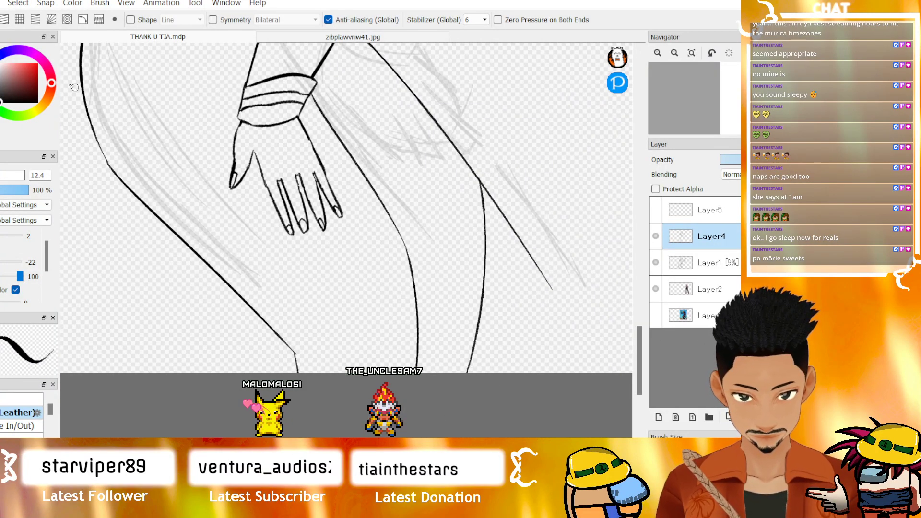
{"action": "key", "text": "e"}
{"action": "left_click_drag", "start_coordinate": [557, 294], "coordinate": [513, 226]}
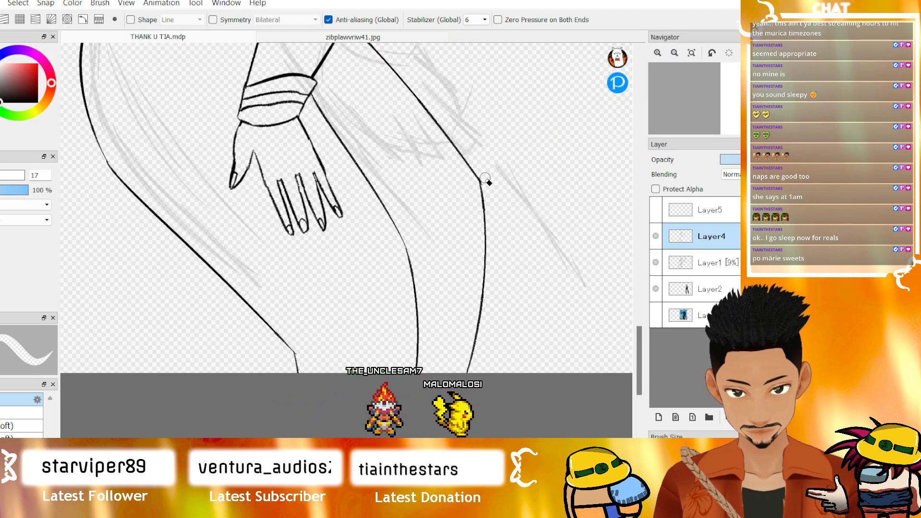
- Try to ink a second, tighter hip curve inside the outer hip line from the jacket hem with the 12.4 brush
{"action": "left_click", "coordinate": [674, 53]}
{"action": "mouse_move", "coordinate": [639, 327]}
{"action": "left_mouse_down"}
{"action": "mouse_move", "coordinate": [633, 259]}
{"action": "mouse_move", "coordinate": [638, 324]}
{"action": "left_mouse_up"}
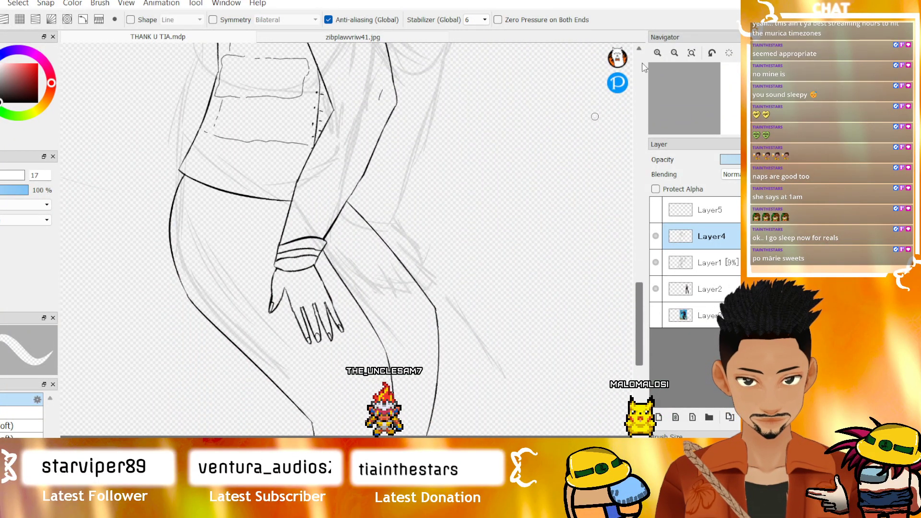
{"action": "left_click", "coordinate": [658, 52]}
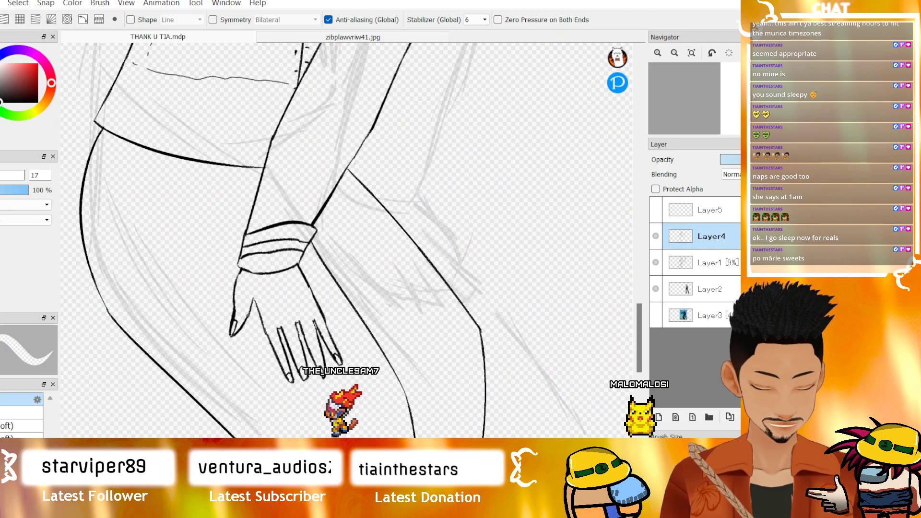
{"action": "left_click_drag", "start_coordinate": [335, 441], "coordinate": [306, 442]}
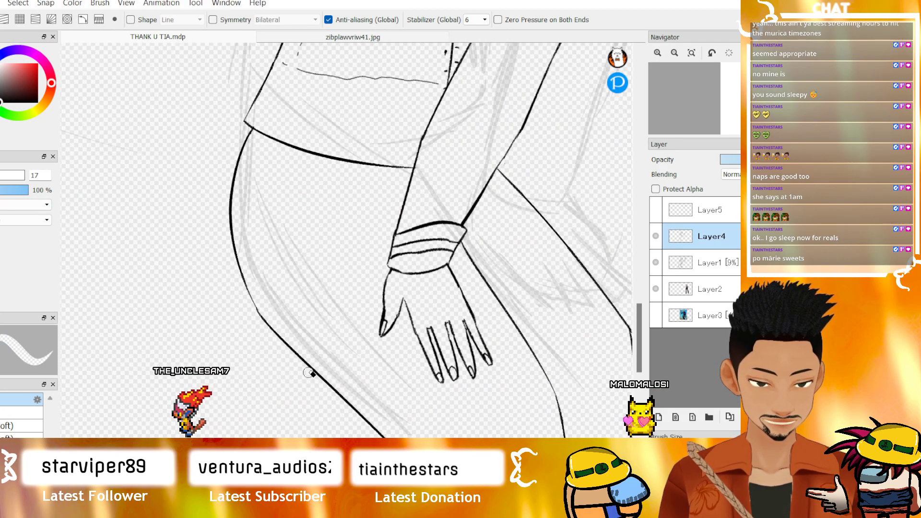
{"action": "left_click_drag", "start_coordinate": [368, 441], "coordinate": [387, 441]}
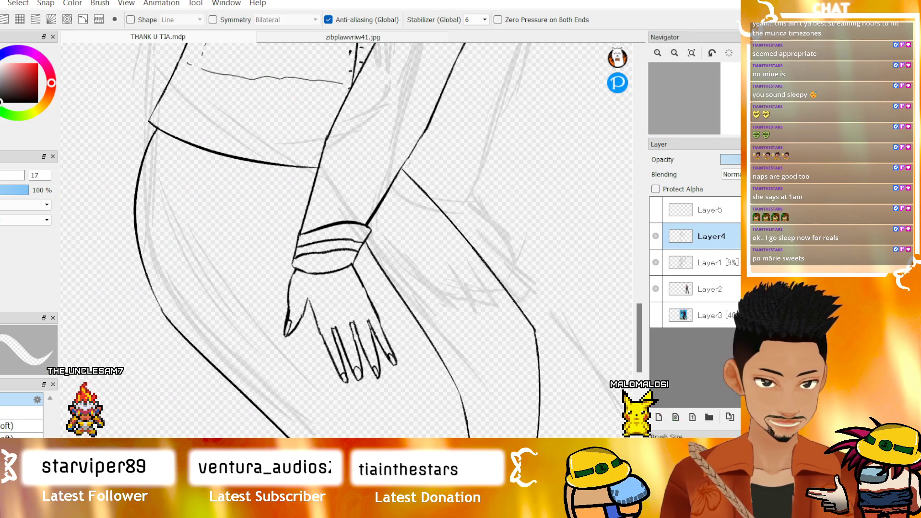
{"action": "key", "text": "b"}
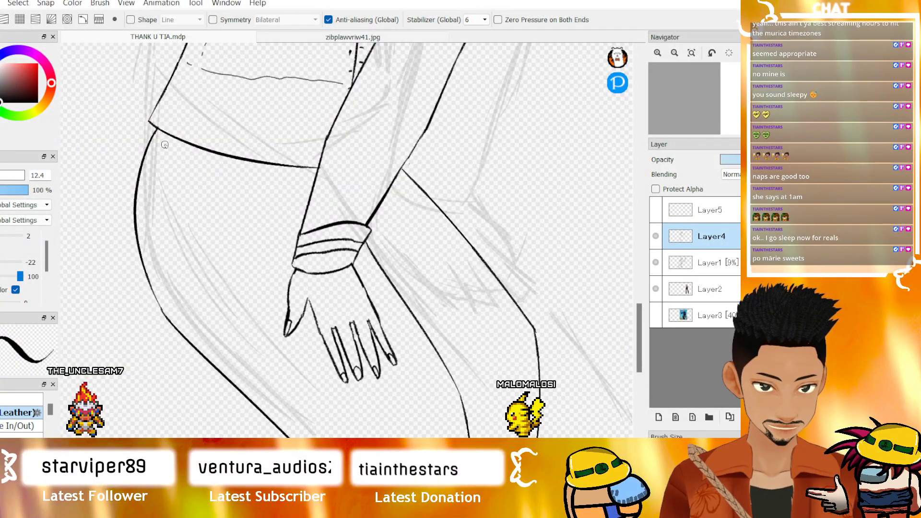
{"action": "left_click_drag", "start_coordinate": [155, 130], "coordinate": [161, 274]}
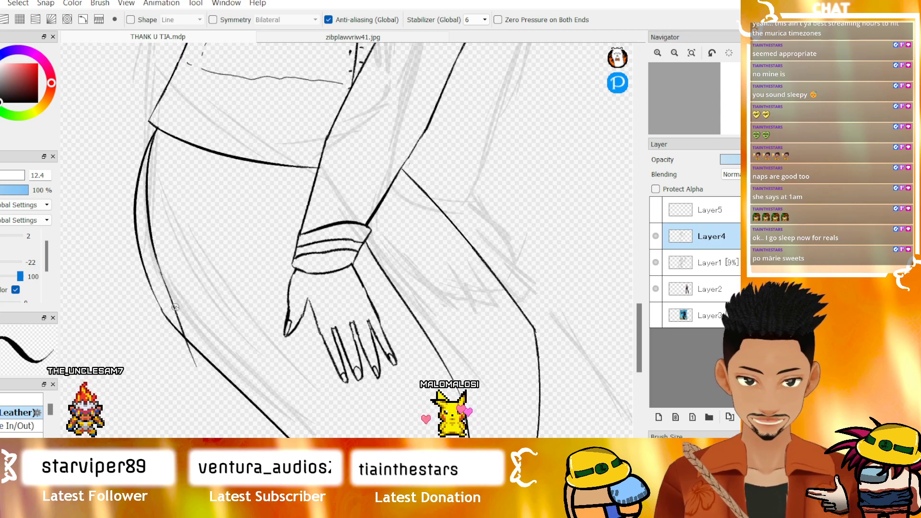
- Erase the near leg's inner thigh line on Layer4 from the wrist cuff down past the knee with the size 17 eraser
{"action": "key", "text": "e"}
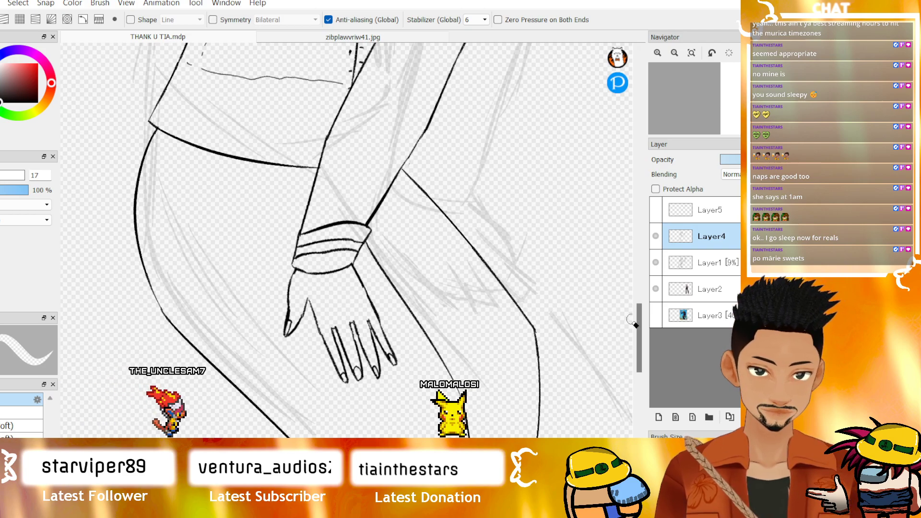
{"action": "scroll", "coordinate": [644, 339], "scroll_direction": "down", "scroll_amount": 1}
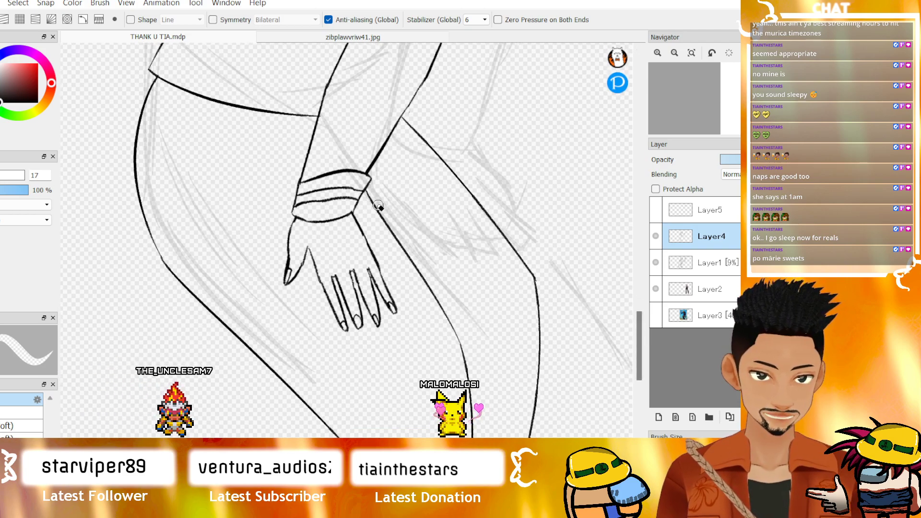
{"action": "mouse_move", "coordinate": [368, 196]}
{"action": "left_mouse_down"}
{"action": "mouse_move", "coordinate": [455, 338]}
{"action": "mouse_move", "coordinate": [442, 318]}
{"action": "left_mouse_up"}
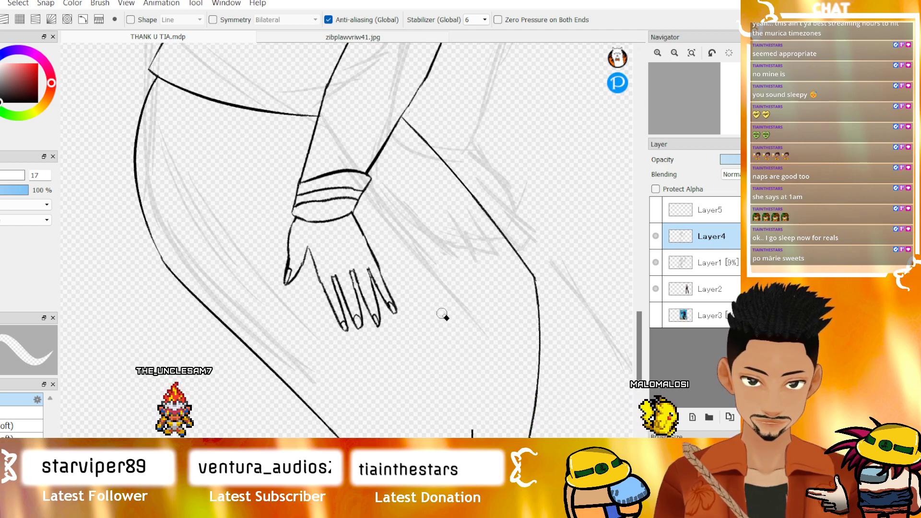
- Add a new layer above the Layer1 rough sketch and ink a narrow trouser detail below the jacket hem beside the forearm
{"action": "left_click", "coordinate": [713, 263]}
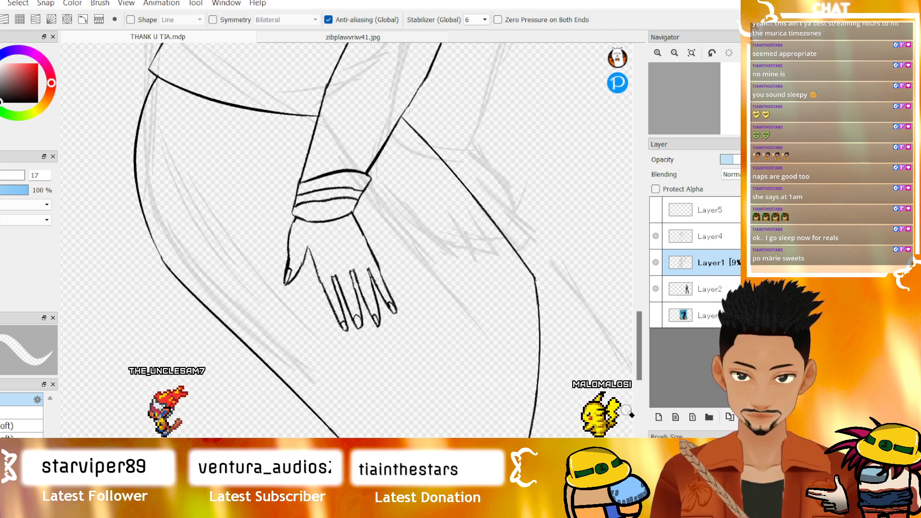
{"action": "left_click", "coordinate": [658, 417]}
{"action": "key", "text": "b"}
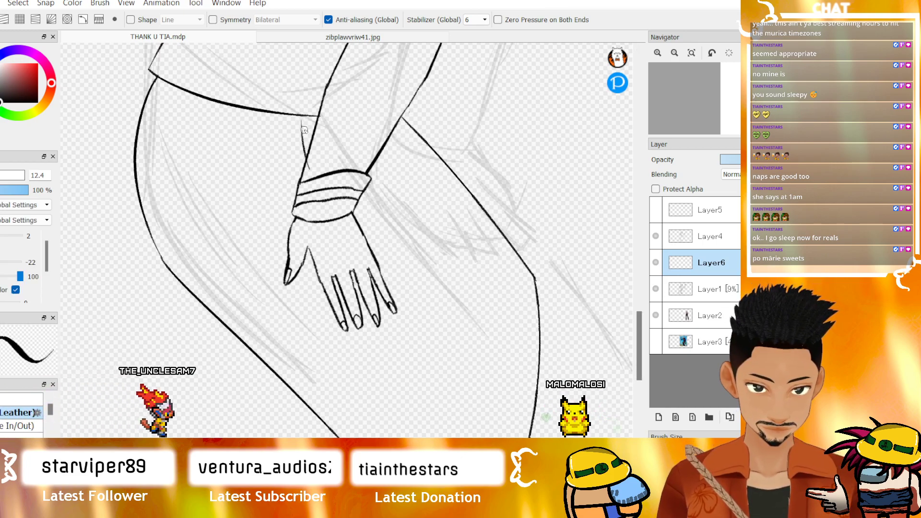
{"action": "left_click_drag", "start_coordinate": [305, 129], "coordinate": [301, 174]}
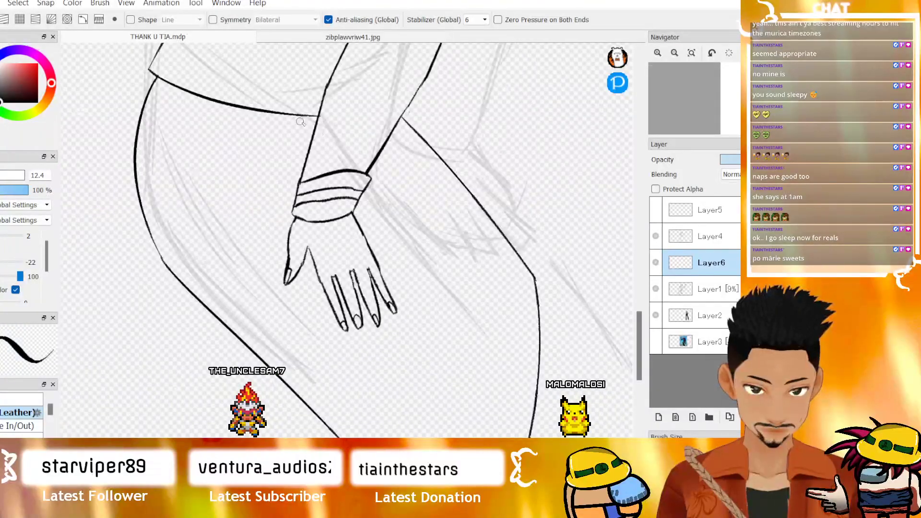
{"action": "scroll", "coordinate": [643, 347], "scroll_direction": "up", "scroll_amount": 5}
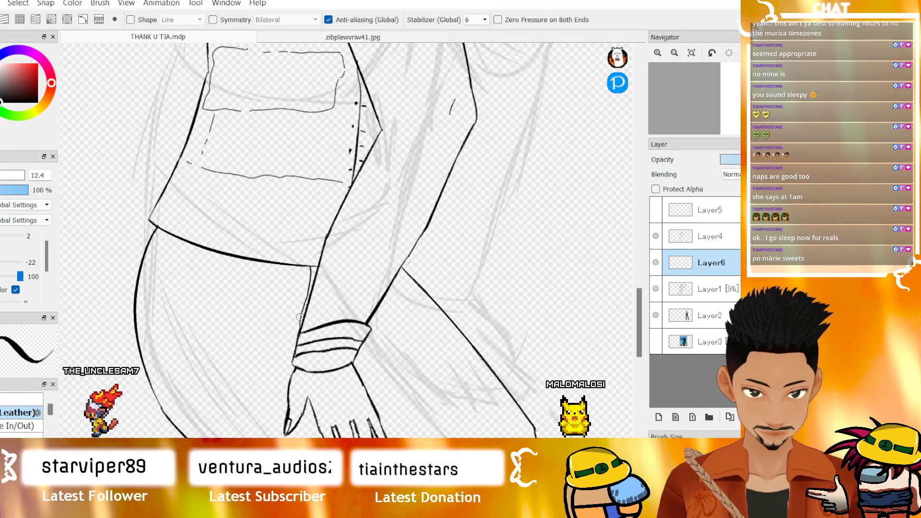
{"action": "left_click_drag", "start_coordinate": [301, 268], "coordinate": [299, 321]}
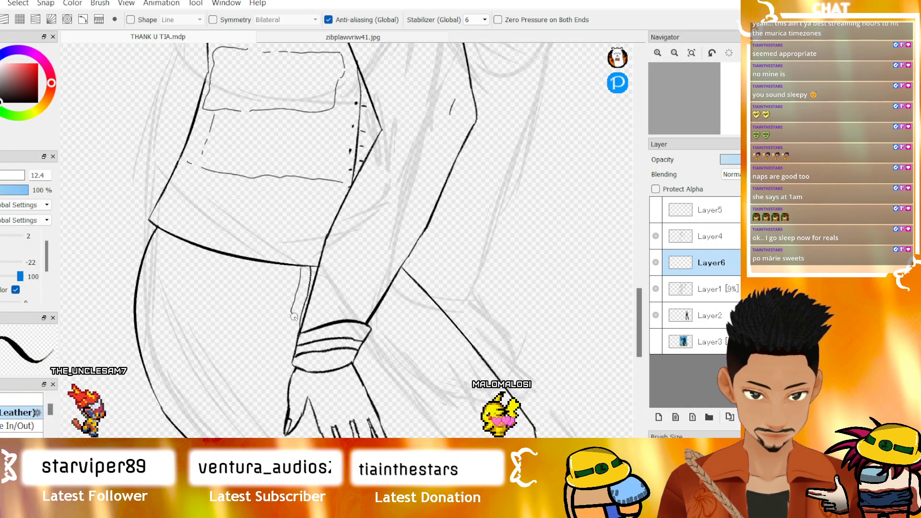
- Ink the near leg's inner thigh and knee line on Layer6, running from the wrist cuff behind the hand down the leg
{"action": "scroll", "coordinate": [629, 324], "scroll_direction": "down", "scroll_amount": 2}
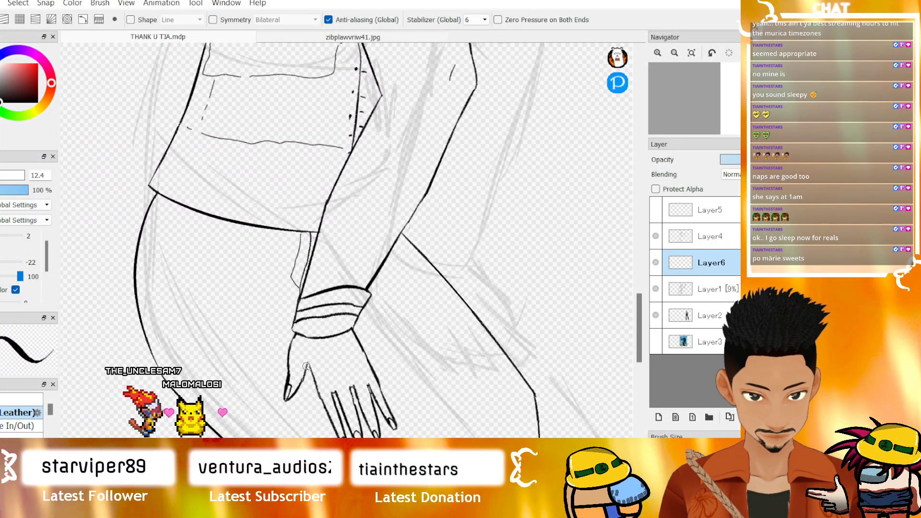
{"action": "scroll", "coordinate": [317, 364], "scroll_direction": "down", "scroll_amount": 7}
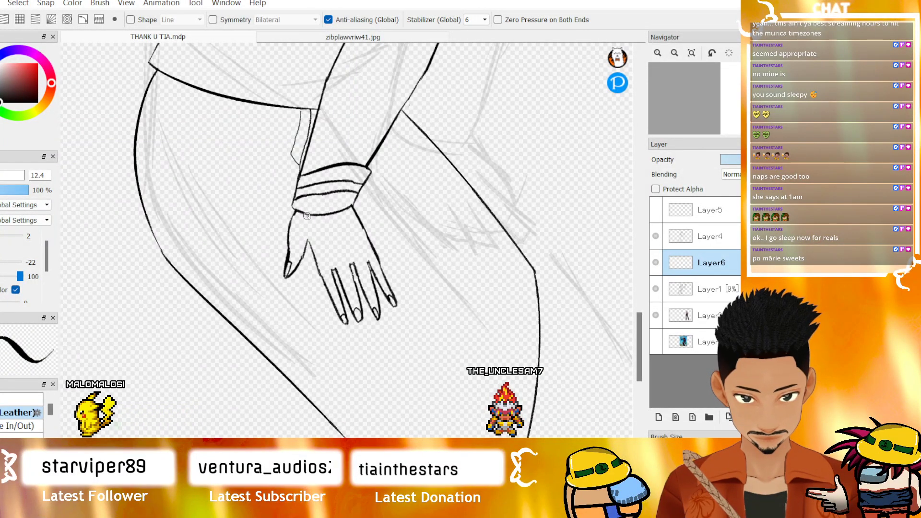
{"action": "left_click_drag", "start_coordinate": [317, 259], "coordinate": [422, 394]}
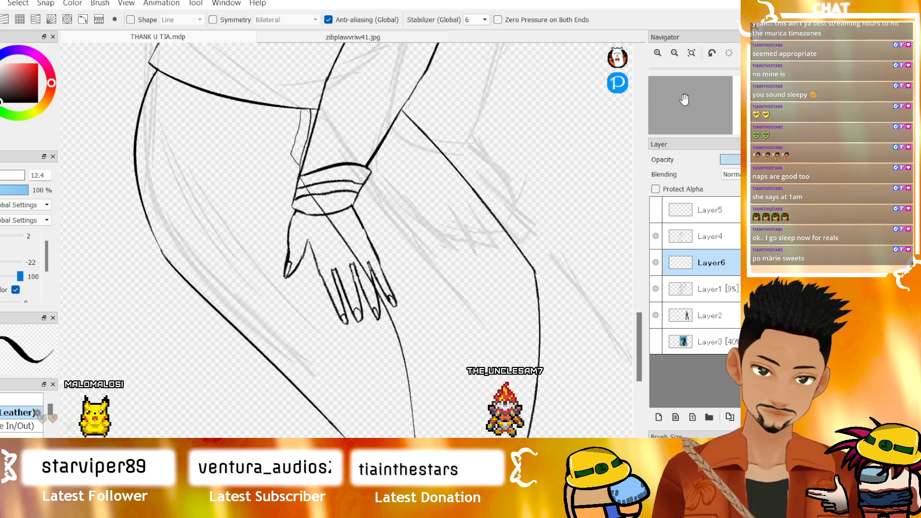
- Examine the whole figure's pose and leg proportions beside the reference character and up close around the hand
{"action": "left_click", "coordinate": [675, 53]}
{"action": "left_click", "coordinate": [674, 52]}
{"action": "left_click", "coordinate": [674, 52]}
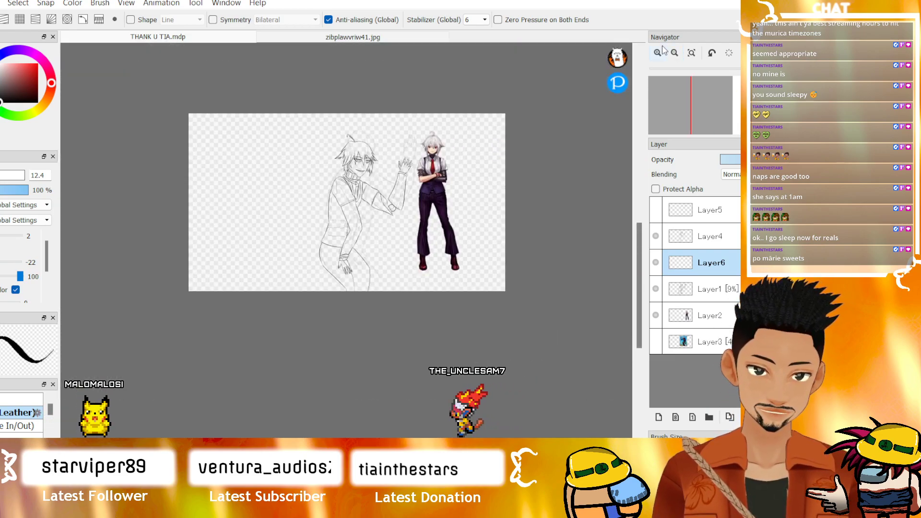
{"action": "left_click", "coordinate": [658, 53]}
{"action": "left_click", "coordinate": [657, 53]}
{"action": "left_click", "coordinate": [657, 53]}
{"action": "left_click_drag", "start_coordinate": [639, 321], "coordinate": [639, 316]}
{"action": "left_click", "coordinate": [657, 53]}
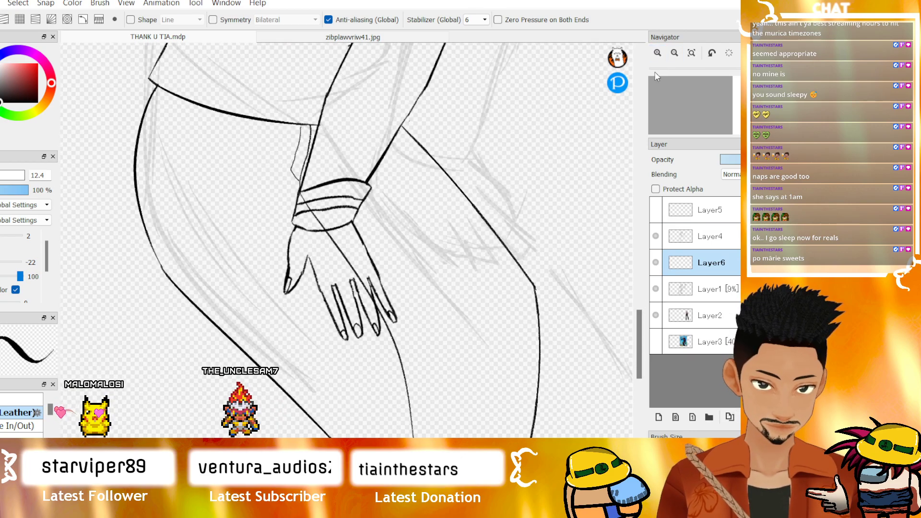
- Try a wavy outer leg line on Layer6, running from below the hip down to the knee with the size 12.4 brush
{"action": "key", "text": "e"}
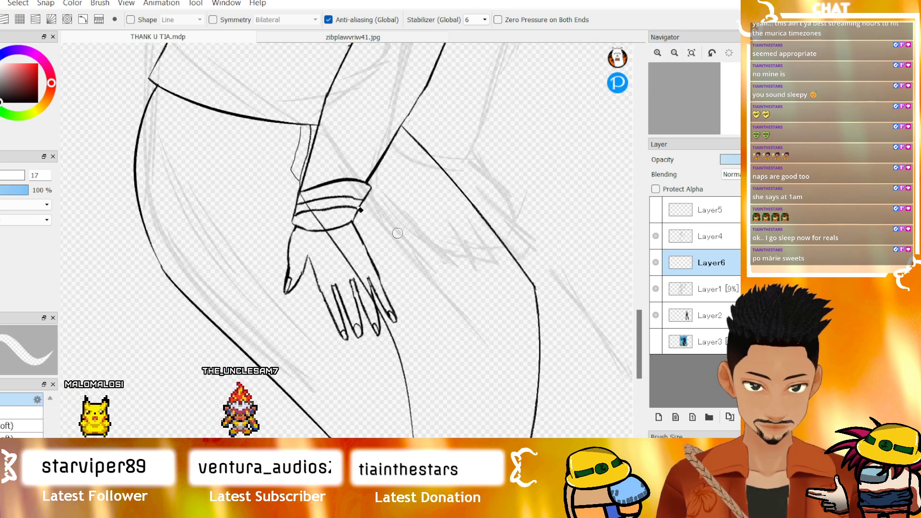
{"action": "key", "text": "b"}
{"action": "left_click_drag", "start_coordinate": [166, 274], "coordinate": [282, 383]}
{"action": "key", "text": "ctrl+z"}
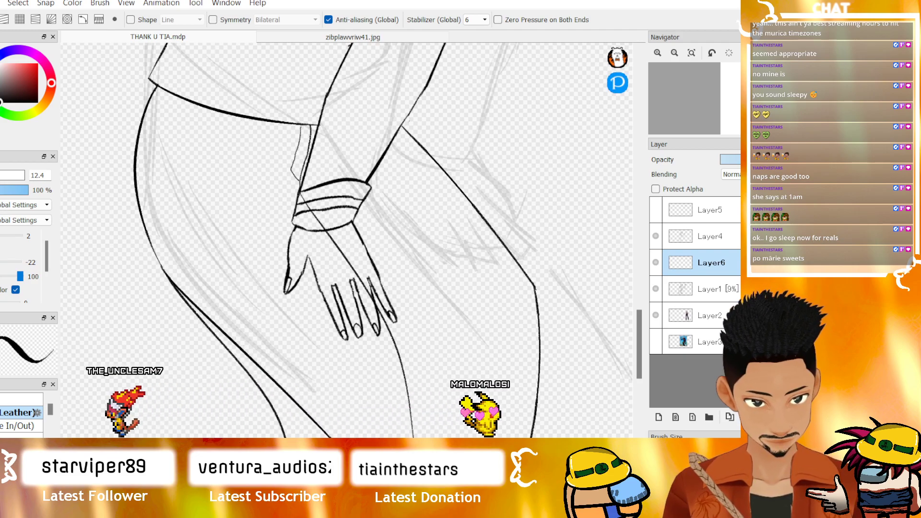
{"action": "key", "text": "ctrl+z"}
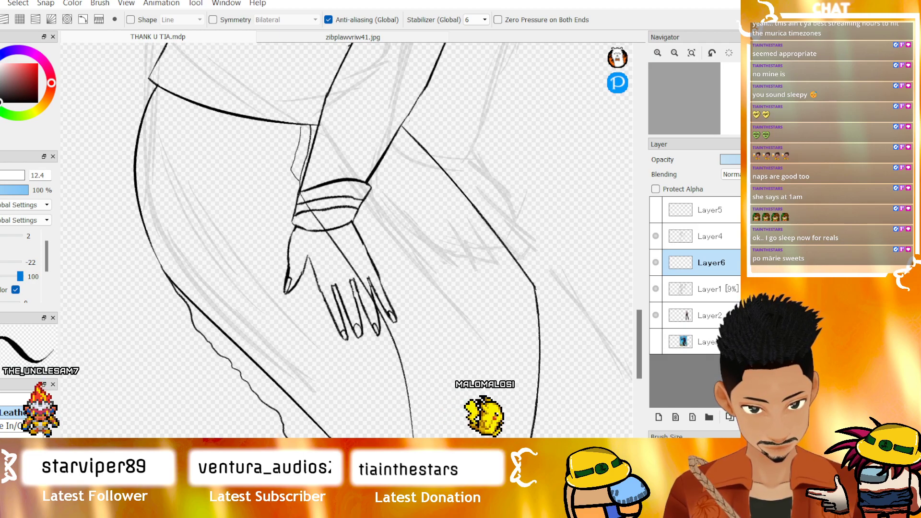
- Erase the straight outer leg line below the hip on Layer4 and the inner thigh line crossing the cuff and hand on Layer6
{"action": "left_click", "coordinate": [655, 236]}
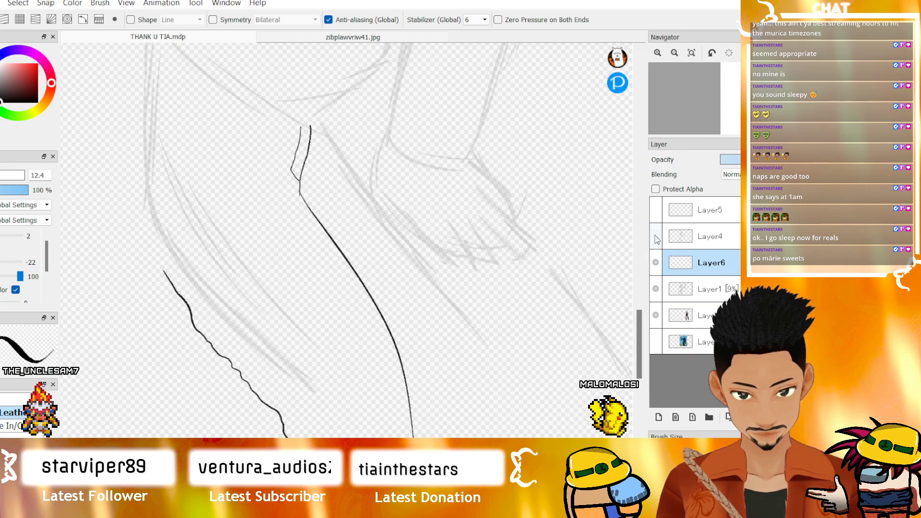
{"action": "left_click", "coordinate": [656, 236]}
{"action": "left_click", "coordinate": [680, 238]}
{"action": "key", "text": "e"}
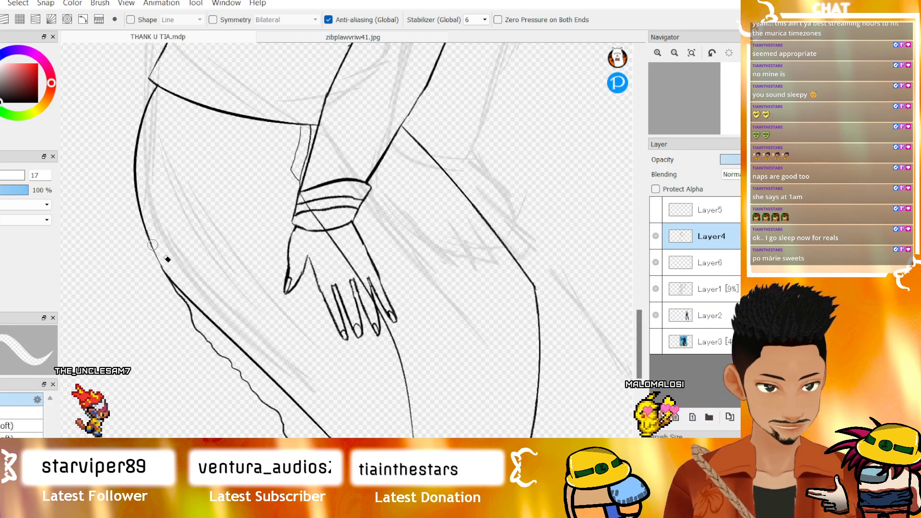
{"action": "left_click_drag", "start_coordinate": [326, 432], "coordinate": [240, 341]}
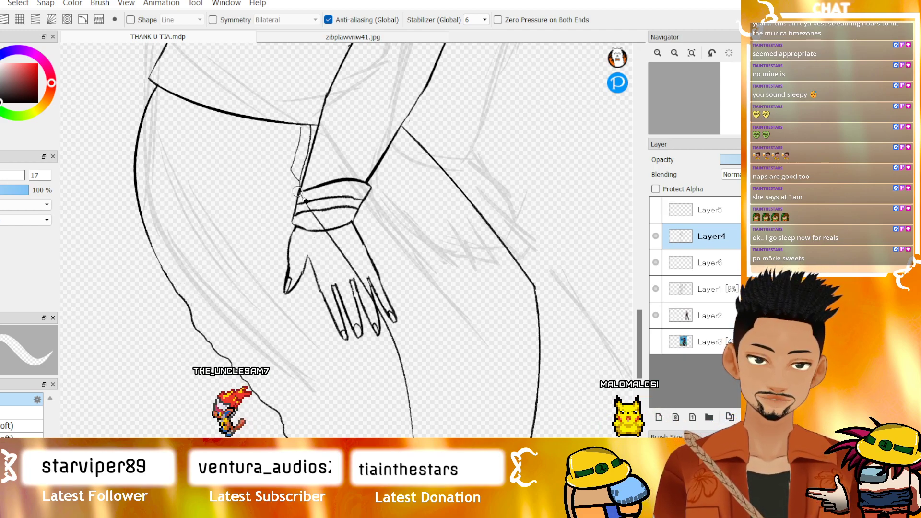
{"action": "left_click", "coordinate": [690, 269]}
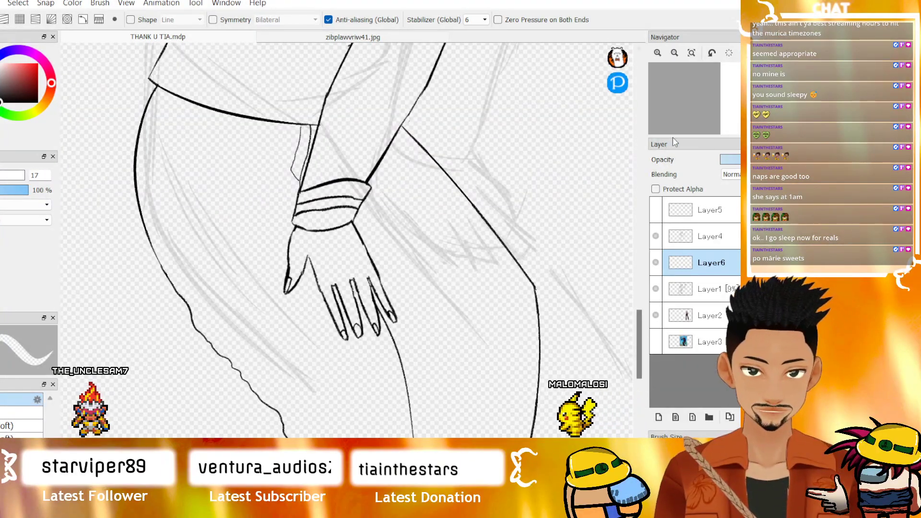
- Examine the leg shape on the whole figure beside the reference character and up close around the hand and outer leg
{"action": "left_click", "coordinate": [673, 54]}
{"action": "left_click", "coordinate": [673, 54]}
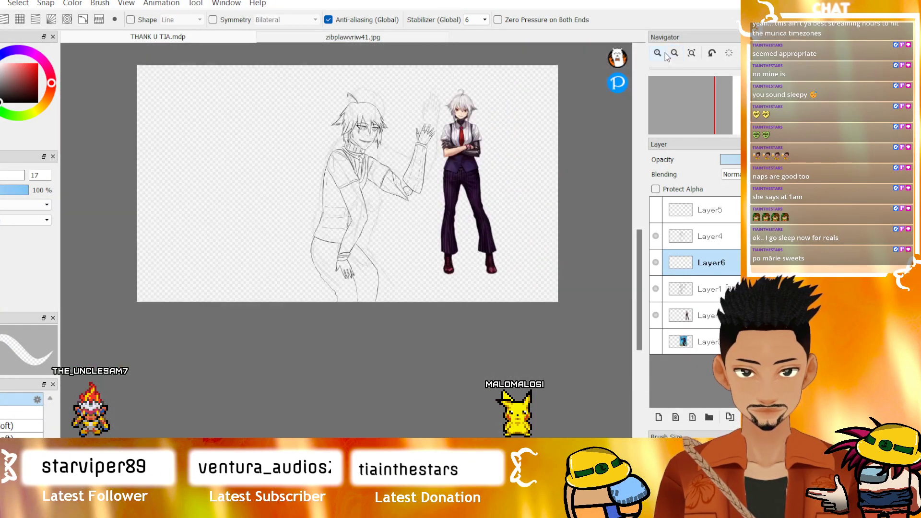
{"action": "left_click", "coordinate": [657, 53]}
{"action": "left_click", "coordinate": [657, 53]}
{"action": "left_click", "coordinate": [657, 52]}
{"action": "left_click", "coordinate": [657, 53]}
{"action": "scroll", "coordinate": [637, 311], "scroll_direction": "down", "scroll_amount": 2}
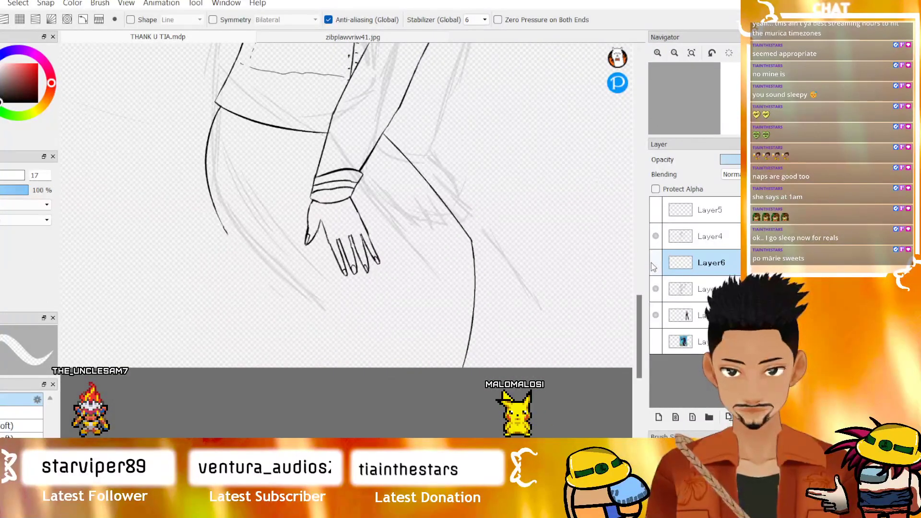
{"action": "left_click", "coordinate": [658, 54]}
{"action": "left_click", "coordinate": [657, 54]}
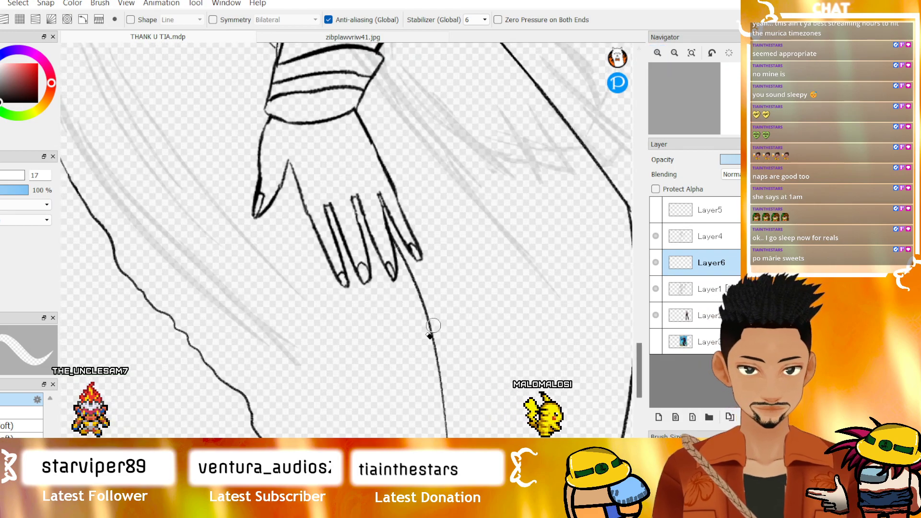
{"action": "left_click_drag", "start_coordinate": [456, 300], "coordinate": [631, 303]}
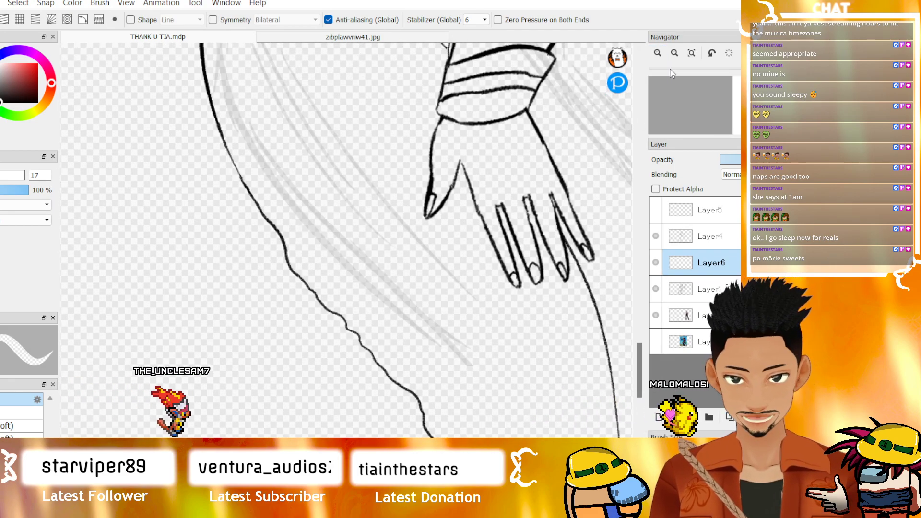
- Erase the wavy outer leg line on Layer6 and the old hip curve below the jacket hem on Layer4
{"action": "left_click", "coordinate": [673, 53]}
{"action": "scroll", "coordinate": [638, 340], "scroll_direction": "down", "scroll_amount": 1}
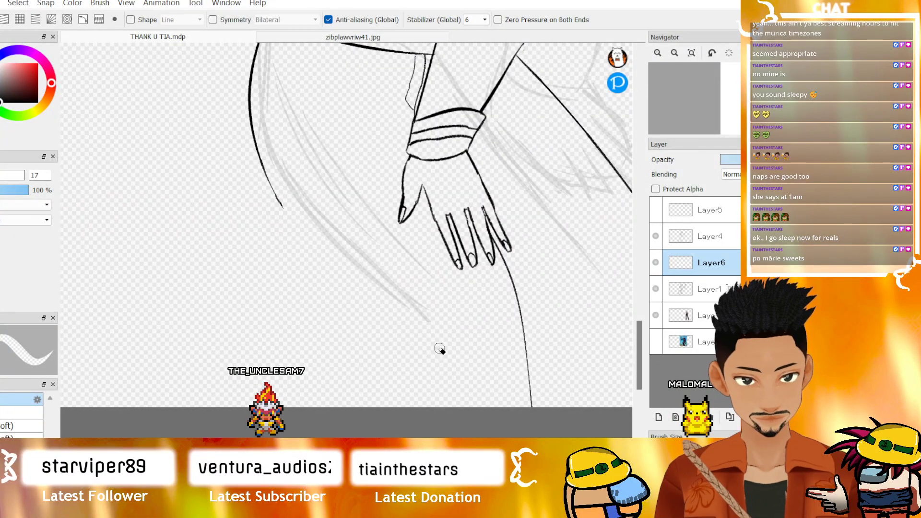
{"action": "scroll", "coordinate": [629, 319], "scroll_direction": "up", "scroll_amount": 5}
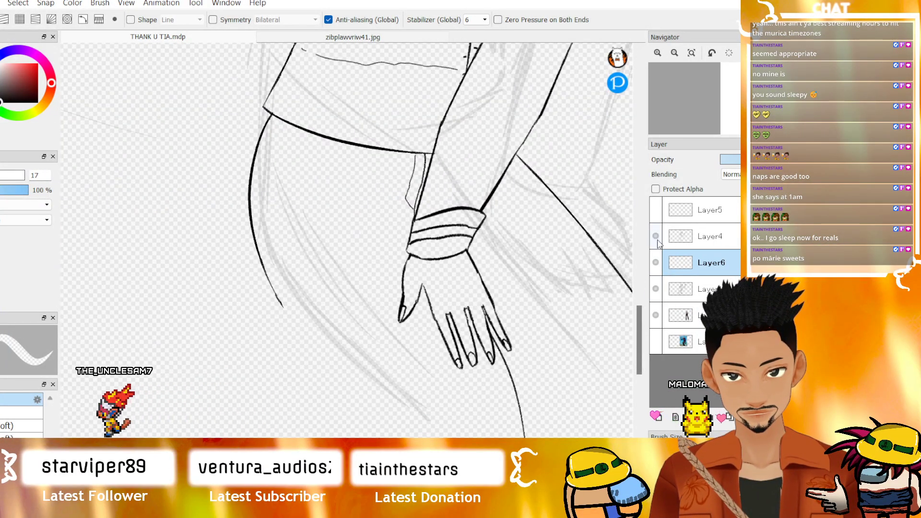
{"action": "left_click", "coordinate": [710, 236]}
{"action": "mouse_move", "coordinate": [276, 299]}
{"action": "left_mouse_down"}
{"action": "mouse_move", "coordinate": [239, 206]}
{"action": "mouse_move", "coordinate": [246, 208]}
{"action": "mouse_move", "coordinate": [253, 151]}
{"action": "left_mouse_up"}
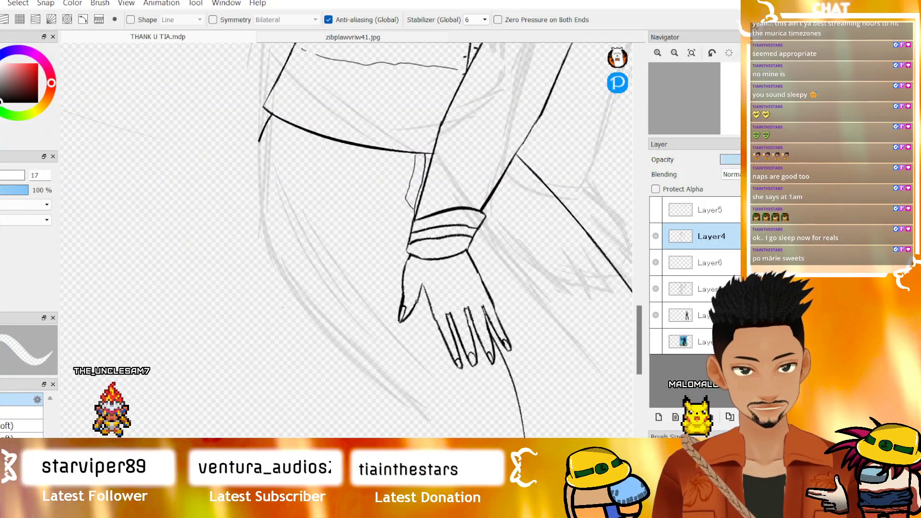
- Ink a new outer hip and thigh line on Layer4 from the jacket hem down, with a small knee fold and the lower leg line
{"action": "key", "text": "b"}
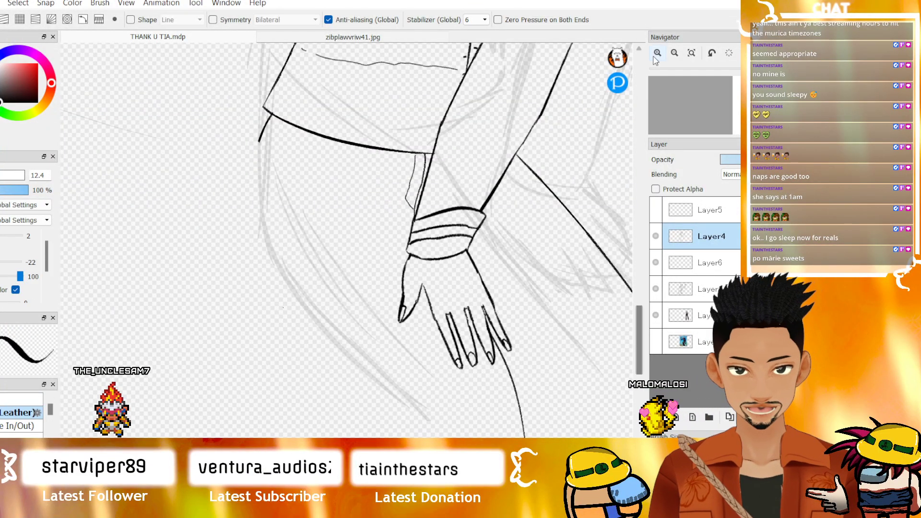
{"action": "scroll", "coordinate": [149, 139], "scroll_direction": "up", "scroll_amount": 2}
{"action": "mouse_move", "coordinate": [214, 81]}
{"action": "left_mouse_down"}
{"action": "mouse_move", "coordinate": [217, 158]}
{"action": "mouse_move", "coordinate": [240, 257]}
{"action": "mouse_move", "coordinate": [406, 427]}
{"action": "left_mouse_up"}
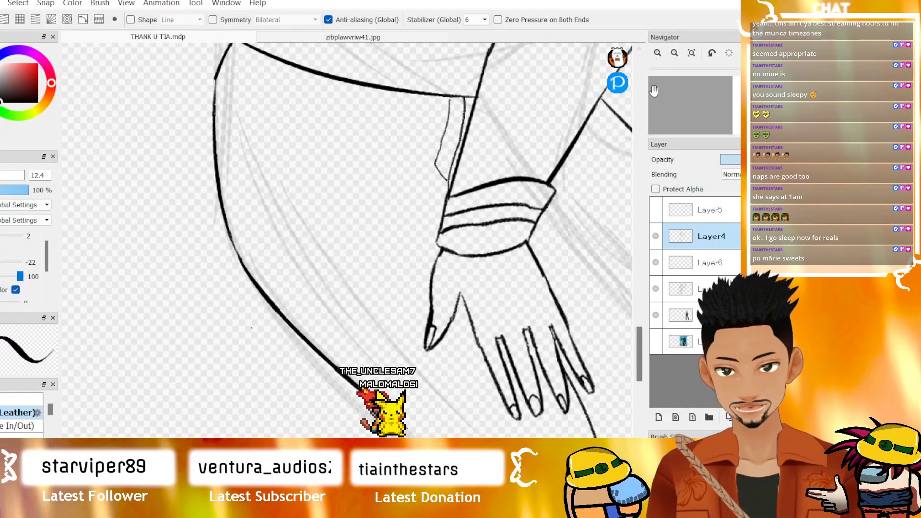
{"action": "left_click", "coordinate": [674, 53]}
{"action": "scroll", "coordinate": [626, 336], "scroll_direction": "down", "scroll_amount": 3}
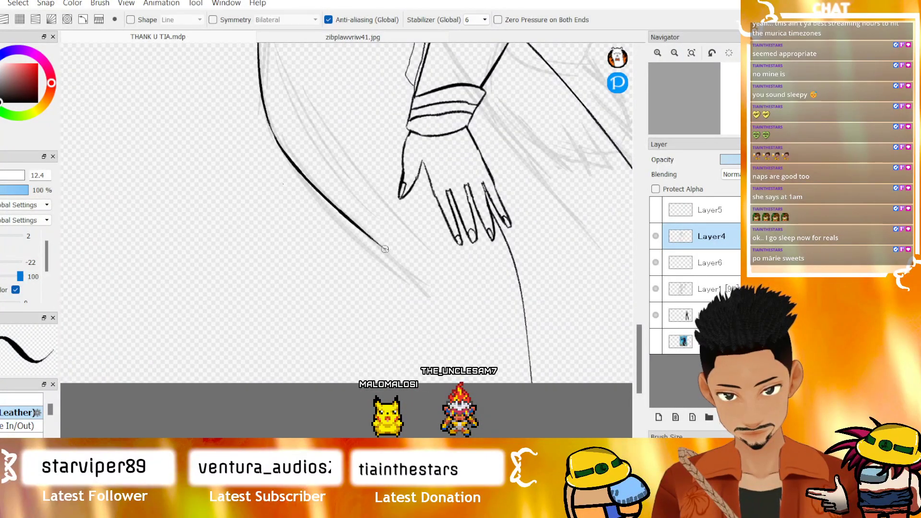
{"action": "key", "text": "ctrl+z"}
{"action": "left_click_drag", "start_coordinate": [388, 251], "coordinate": [404, 283]}
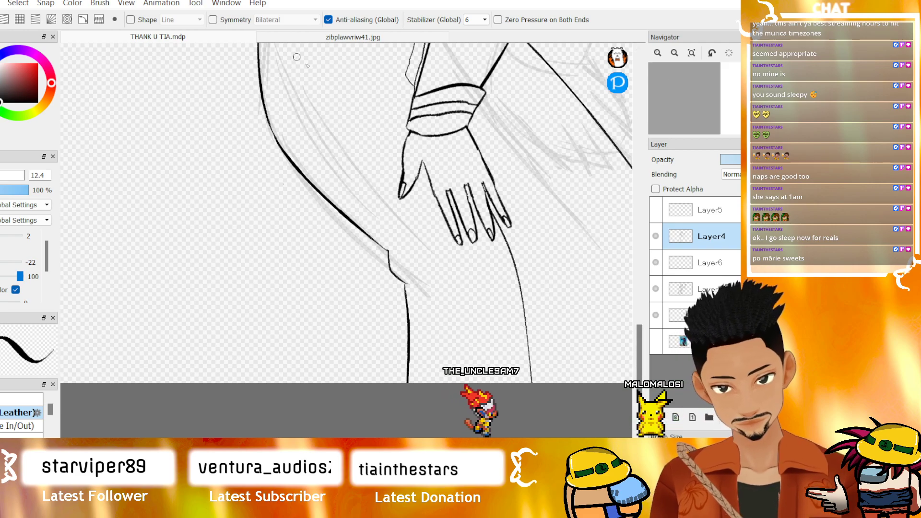
- Ink a curved double-line pocket opening on the hip just below the jacket hem
{"action": "left_click_drag", "start_coordinate": [638, 346], "coordinate": [638, 330]}
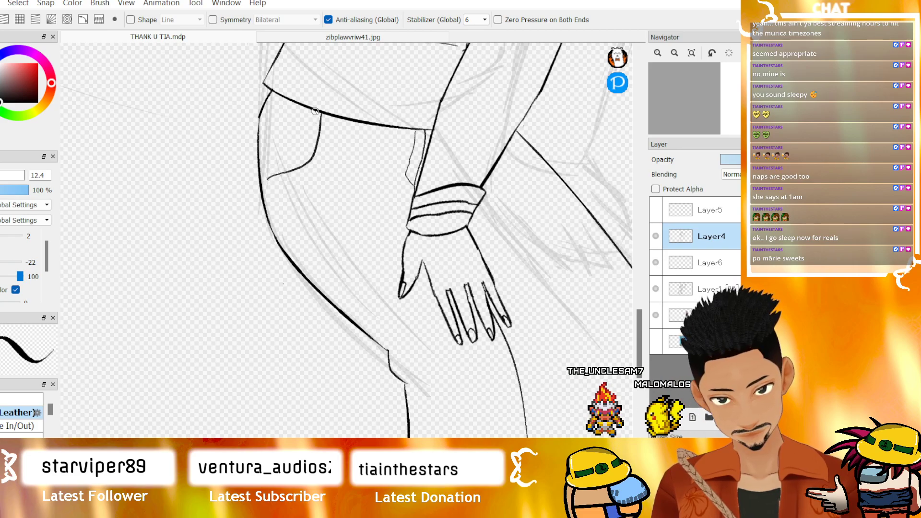
{"action": "left_click_drag", "start_coordinate": [316, 113], "coordinate": [267, 172]}
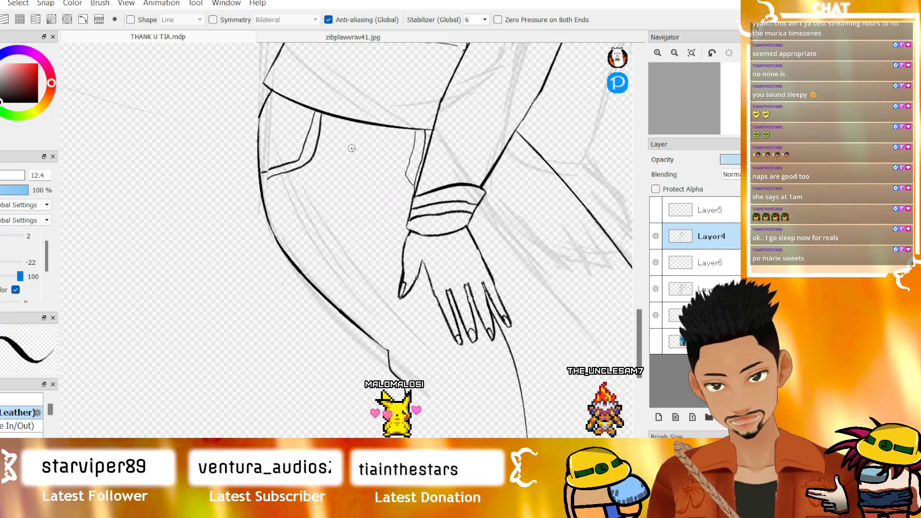
{"action": "key", "text": "ctrl+z"}
- Ink thin lengthwise pinstripes on the near trouser leg, from the hem and pocket down past the fingers
{"action": "left_click_drag", "start_coordinate": [341, 120], "coordinate": [343, 251]}
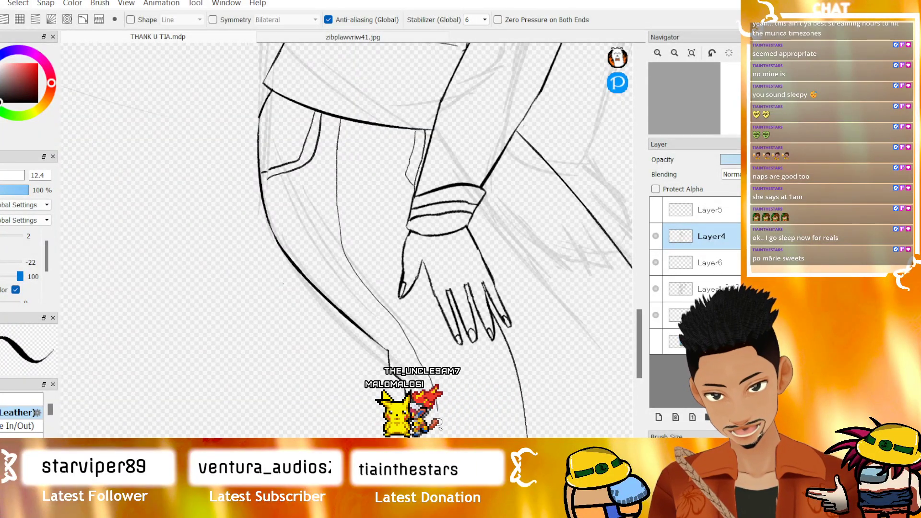
{"action": "mouse_move", "coordinate": [301, 173]}
{"action": "left_mouse_down"}
{"action": "mouse_move", "coordinate": [315, 234]}
{"action": "mouse_move", "coordinate": [367, 333]}
{"action": "left_mouse_up"}
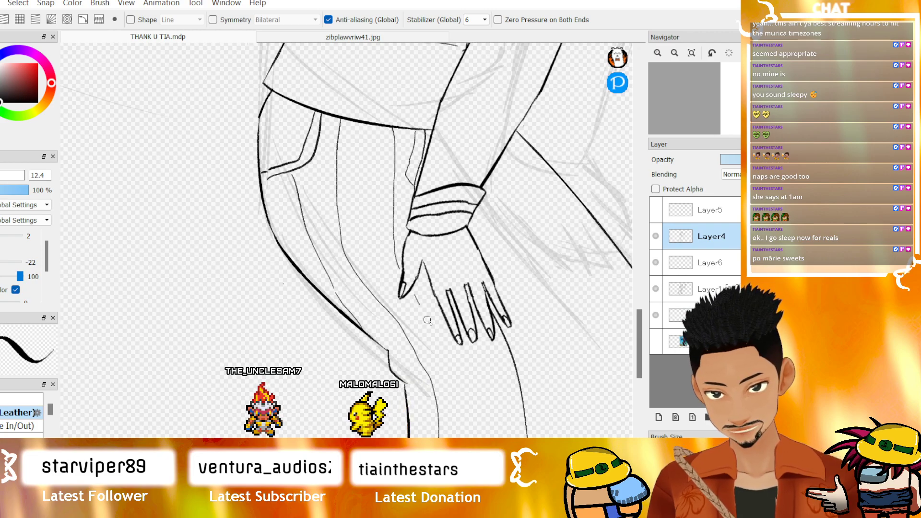
{"action": "left_click_drag", "start_coordinate": [443, 360], "coordinate": [458, 416]}
{"action": "left_click_drag", "start_coordinate": [460, 359], "coordinate": [475, 424]}
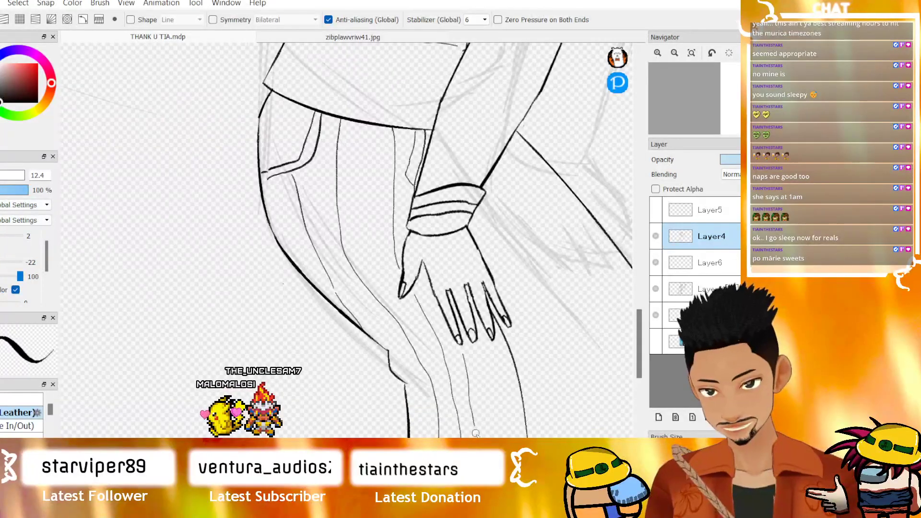
{"action": "left_click_drag", "start_coordinate": [499, 344], "coordinate": [510, 417]}
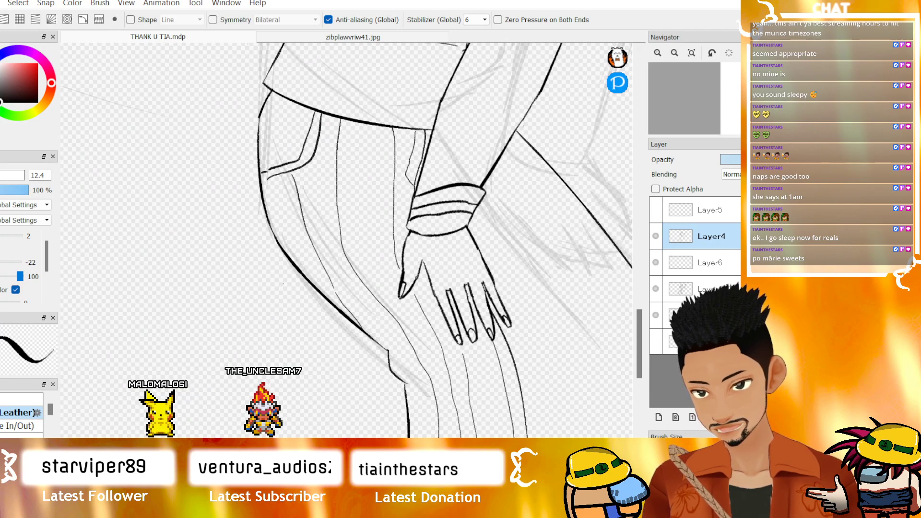
- Ink thin, broken pinstripes on the thigh in front of the wrist cuff and hand, redoing the misplaced strokes
{"action": "scroll", "coordinate": [346, 240], "scroll_direction": "right", "scroll_amount": 3}
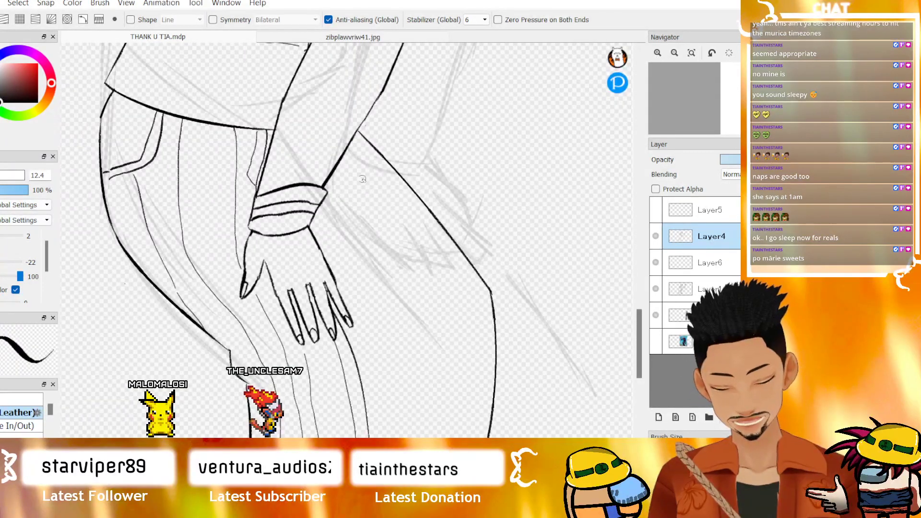
{"action": "left_click_drag", "start_coordinate": [348, 146], "coordinate": [396, 229]}
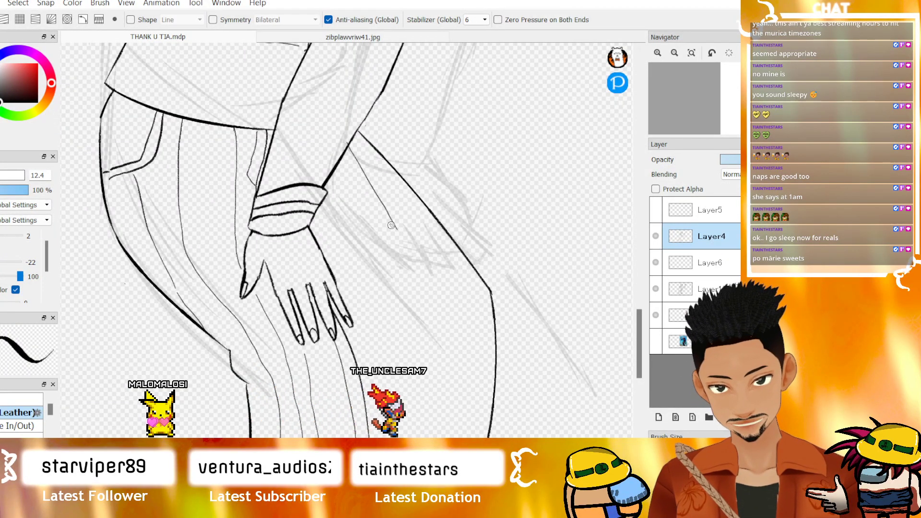
{"action": "key", "text": "ctrl+z"}
{"action": "left_click_drag", "start_coordinate": [324, 204], "coordinate": [386, 350]}
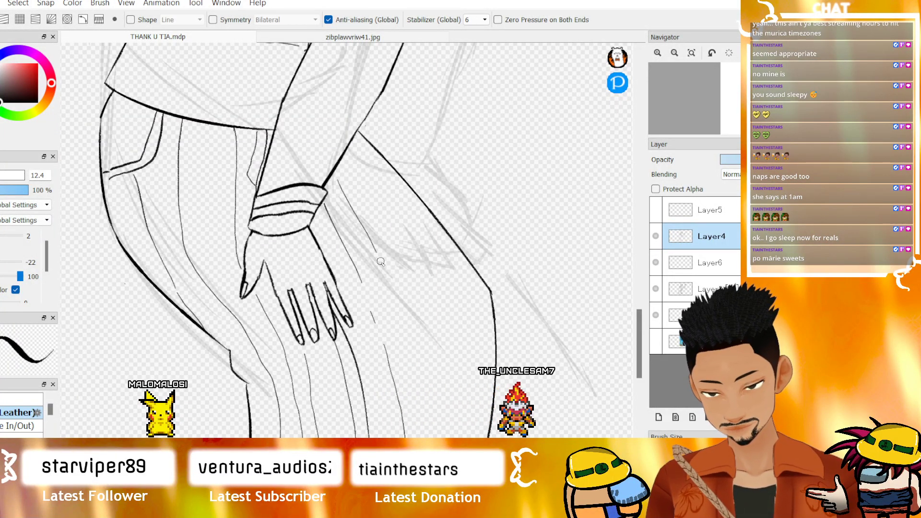
{"action": "key", "text": "ctrl+z"}
{"action": "left_click_drag", "start_coordinate": [383, 263], "coordinate": [414, 400]}
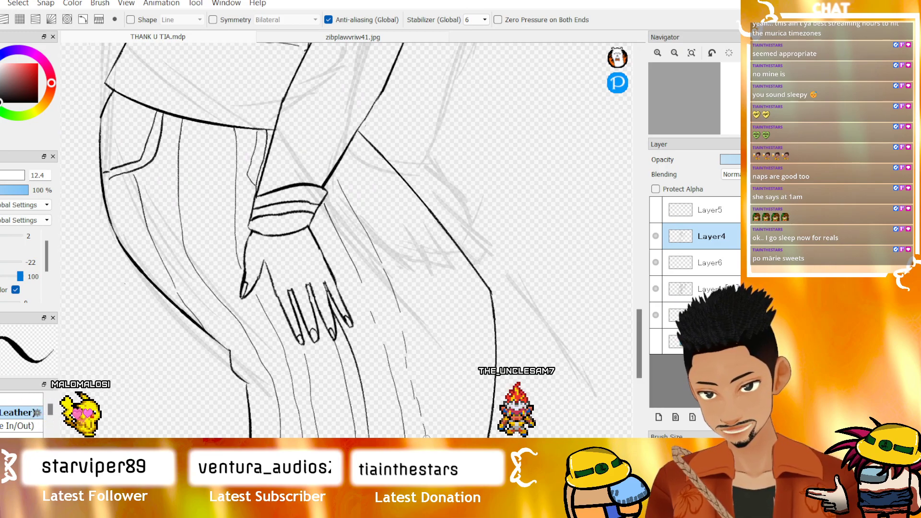
{"action": "key", "text": "ctrl+z"}
{"action": "left_click_drag", "start_coordinate": [399, 328], "coordinate": [422, 411]}
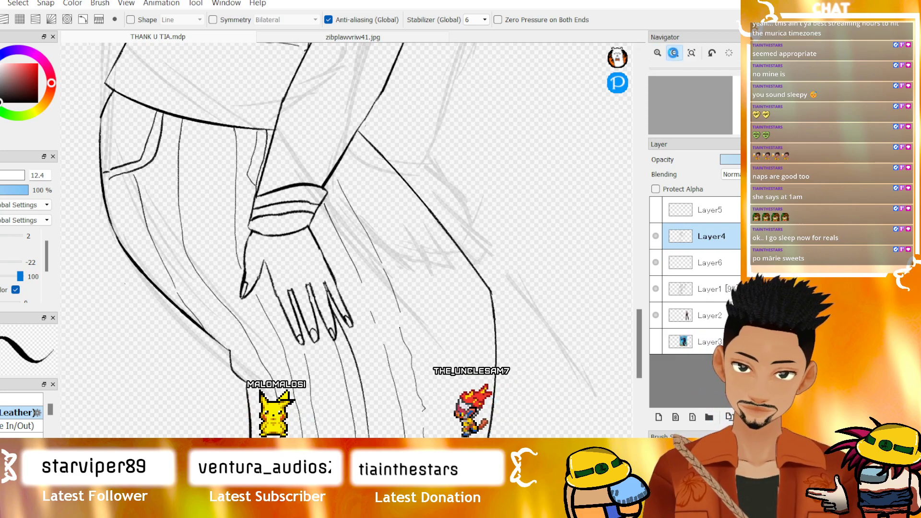
- Ink a new front thigh outline closer to the hand from the forearm down, and erase the old outline bending at the knee
{"action": "left_click", "coordinate": [672, 55]}
{"action": "left_click", "coordinate": [673, 56]}
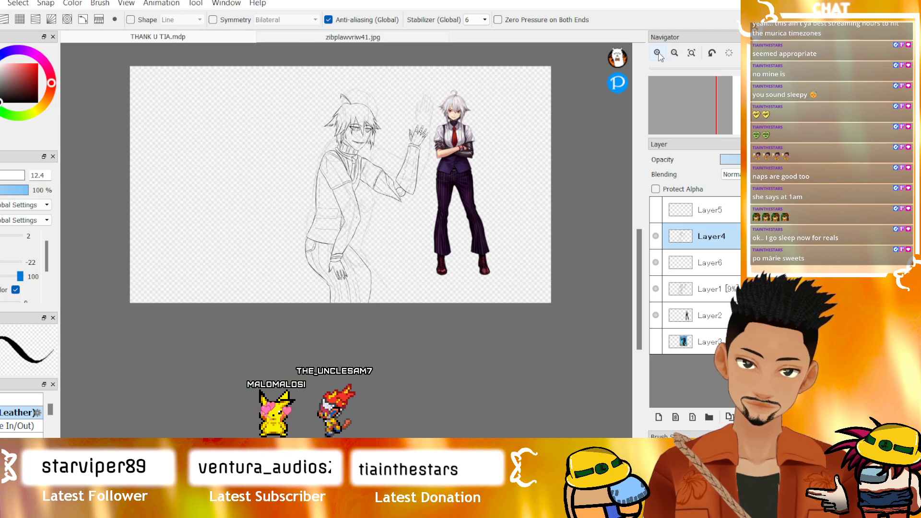
{"action": "left_click", "coordinate": [657, 53]}
{"action": "left_click", "coordinate": [657, 53]}
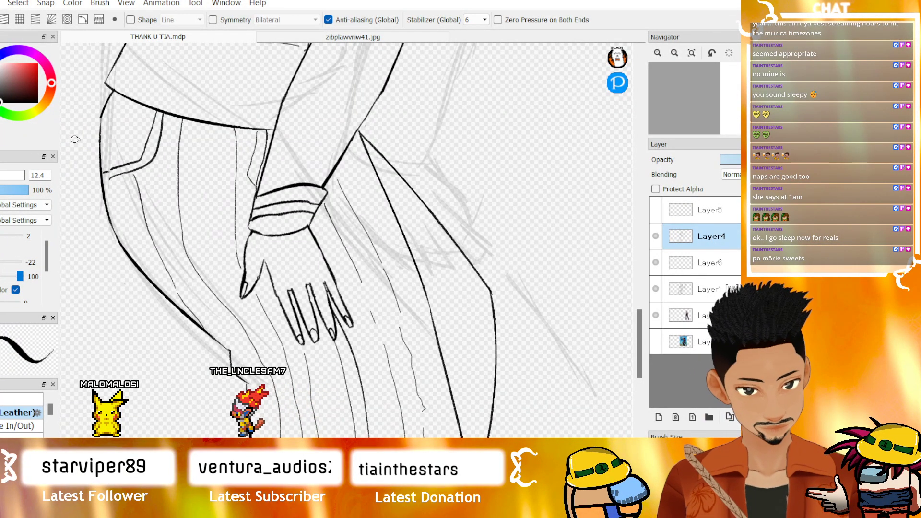
{"action": "key", "text": "e"}
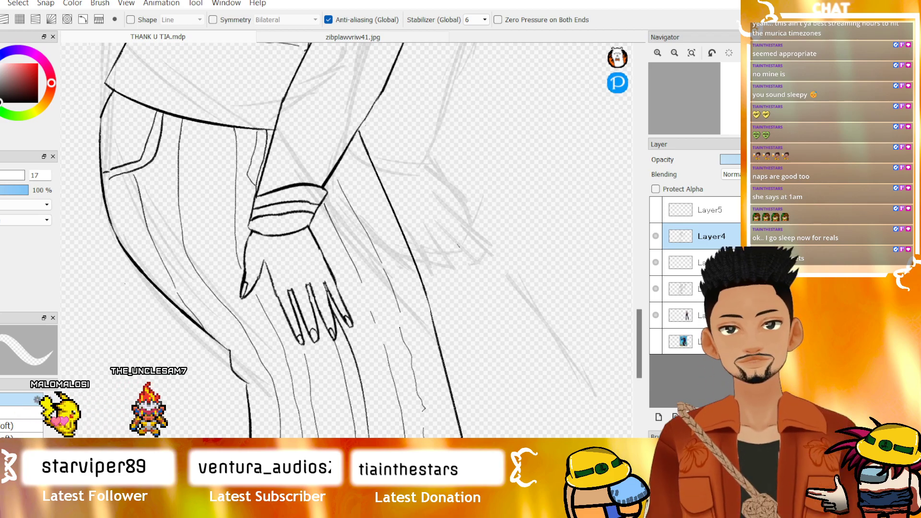
- Ink a short, thin curved line from the forearm across to the front thigh outline, just above the wrist cuff
{"action": "scroll", "coordinate": [401, 185], "scroll_direction": "down", "scroll_amount": 5}
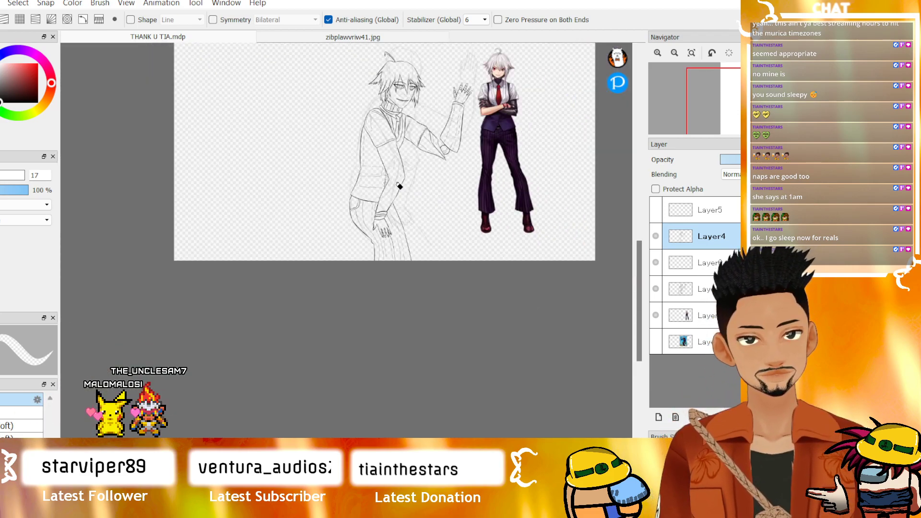
{"action": "scroll", "coordinate": [400, 184], "scroll_direction": "up", "scroll_amount": 5}
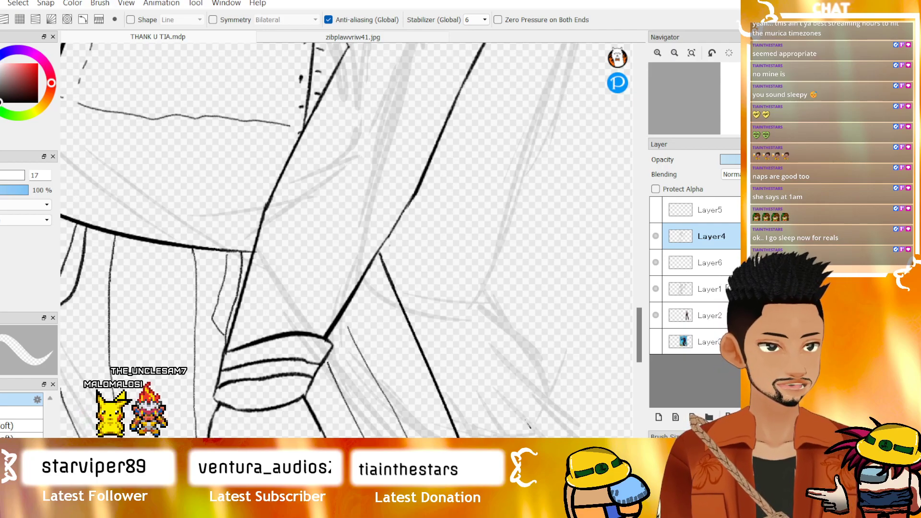
{"action": "key", "text": "b"}
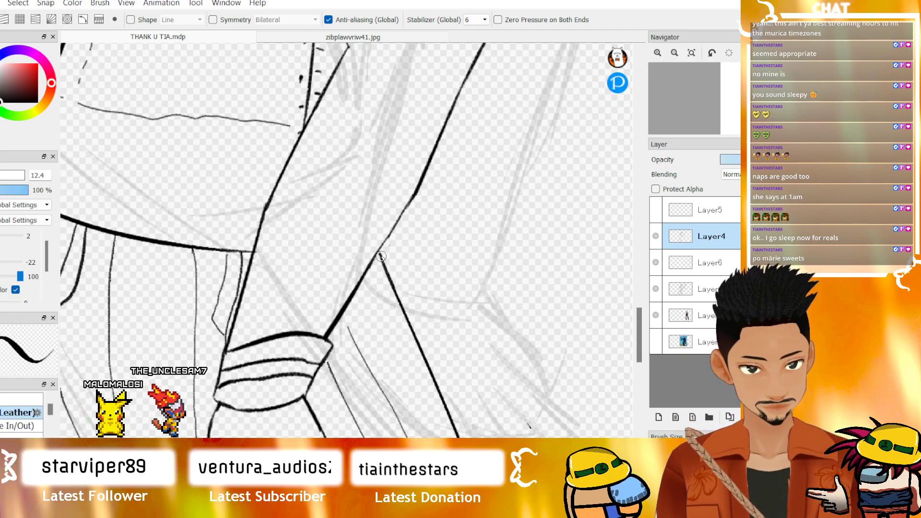
{"action": "left_click_drag", "start_coordinate": [352, 302], "coordinate": [412, 333]}
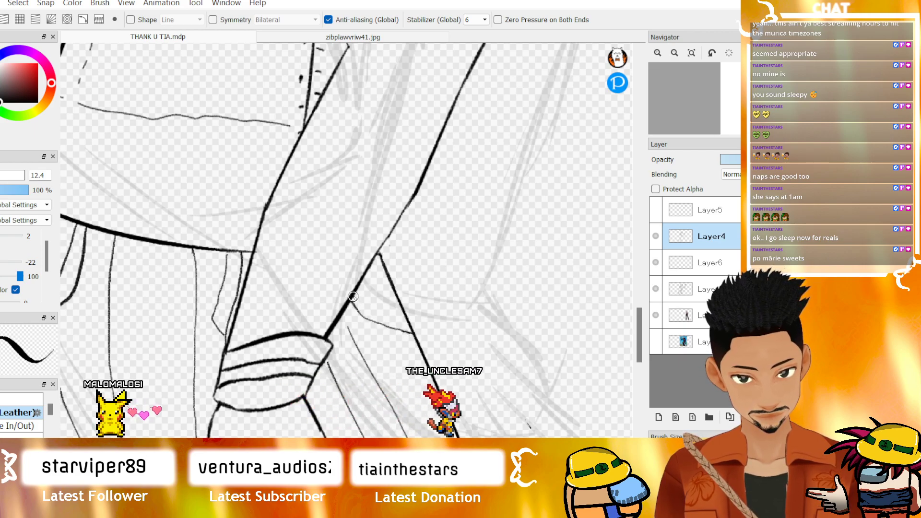
{"action": "left_click_drag", "start_coordinate": [353, 298], "coordinate": [390, 317]}
- Hide the Layer1 rough sketch and check the inked line art of the whole character on its own
{"action": "scroll", "coordinate": [428, 319], "scroll_direction": "down", "scroll_amount": 5}
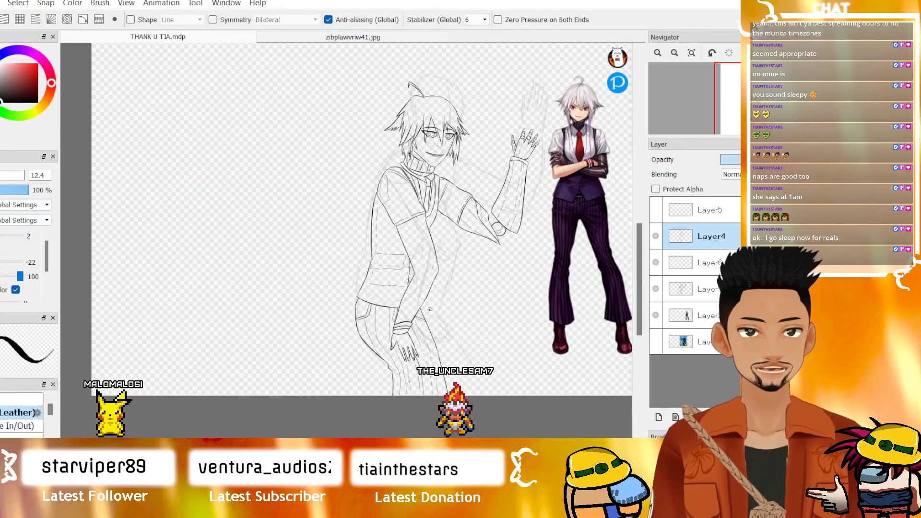
{"action": "scroll", "coordinate": [420, 262], "scroll_direction": "down", "scroll_amount": 2}
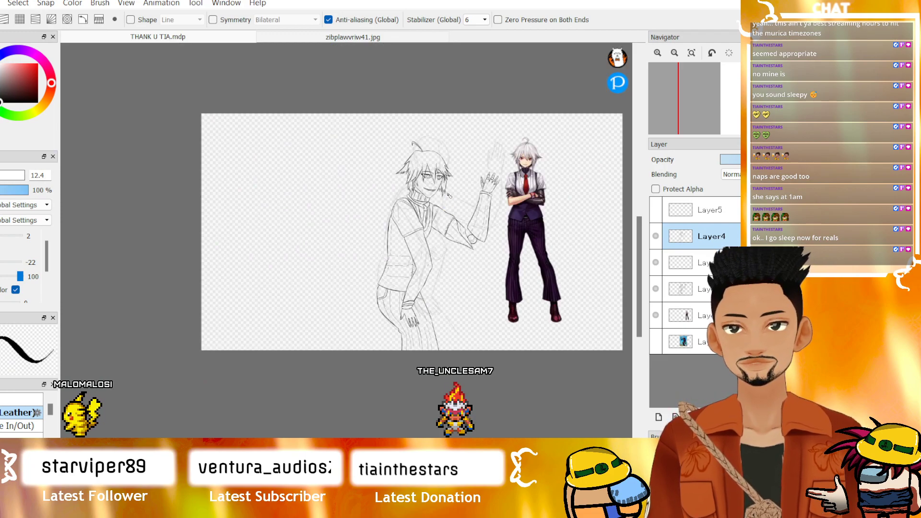
{"action": "scroll", "coordinate": [449, 196], "scroll_direction": "up", "scroll_amount": 3}
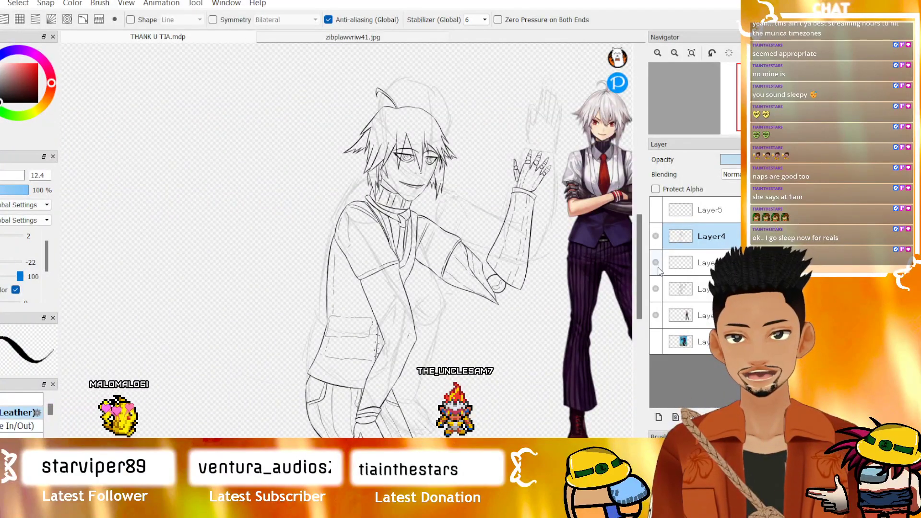
{"action": "left_click", "coordinate": [655, 289]}
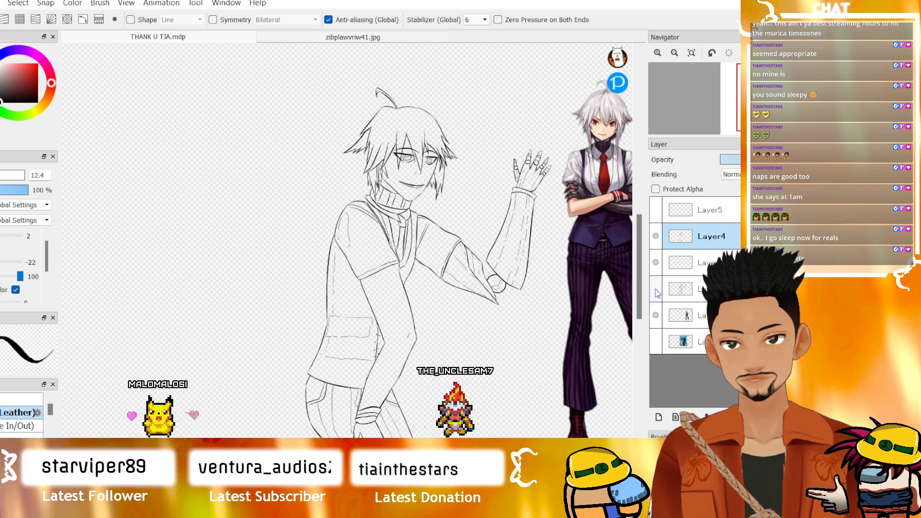
{"action": "scroll", "coordinate": [477, 204], "scroll_direction": "down", "scroll_amount": 1}
{"action": "scroll", "coordinate": [477, 203], "scroll_direction": "up", "scroll_amount": 2}
{"action": "scroll", "coordinate": [477, 204], "scroll_direction": "down", "scroll_amount": 3}
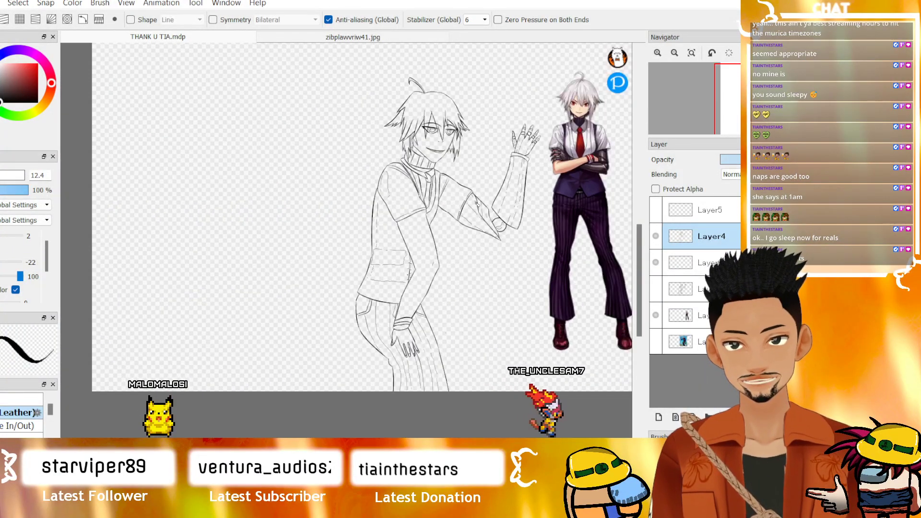
{"action": "scroll", "coordinate": [480, 206], "scroll_direction": "up", "scroll_amount": 2}
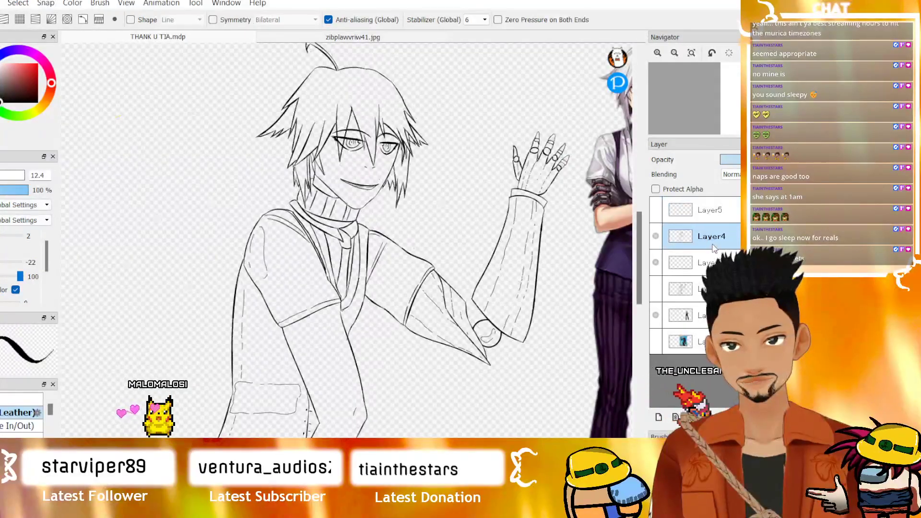
- Merge the Layer4 line art down into Layer6 and compare the result with the rough sketch
{"action": "left_click", "coordinate": [655, 237]}
{"action": "left_click", "coordinate": [655, 237]}
{"action": "scroll", "coordinate": [524, 237], "scroll_direction": "down", "scroll_amount": 2}
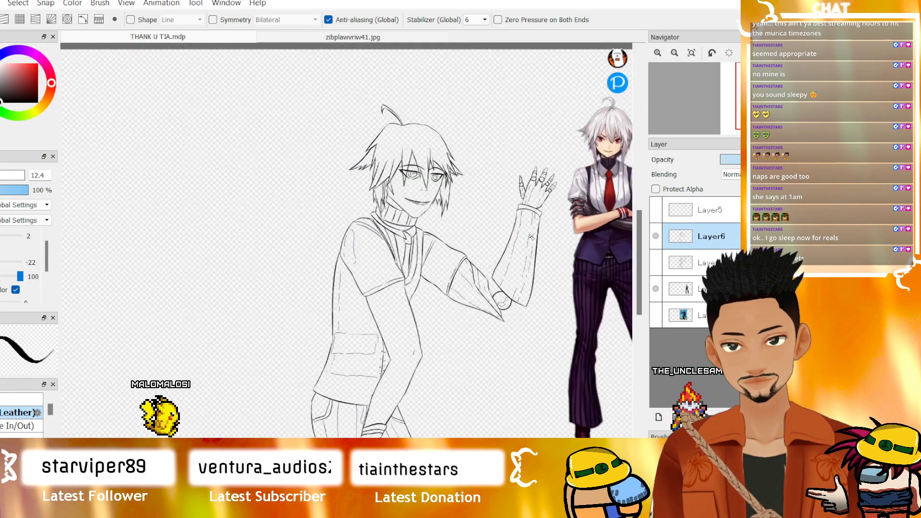
{"action": "scroll", "coordinate": [524, 236], "scroll_direction": "up", "scroll_amount": 1}
{"action": "left_click", "coordinate": [655, 262]}
{"action": "left_click", "coordinate": [656, 262]}
{"action": "left_click", "coordinate": [655, 262]}
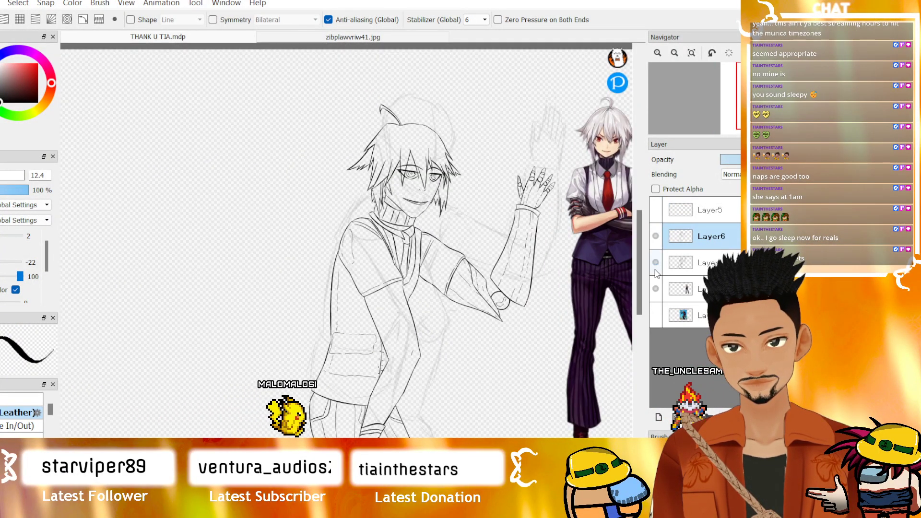
- Show the Layer3 pose reference picture at full opacity, moved to the empty canvas left of the character, and hide the rough sketch
{"action": "left_click", "coordinate": [656, 314]}
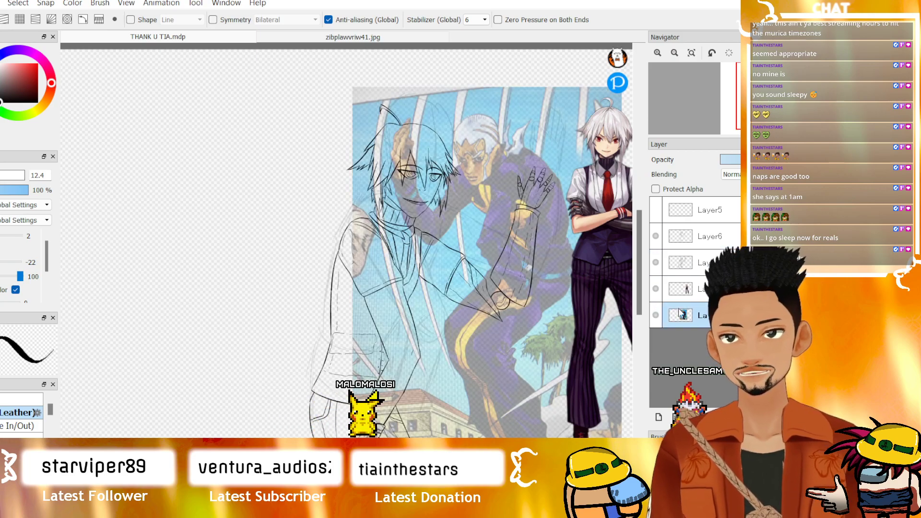
{"action": "key", "text": "v"}
{"action": "scroll", "coordinate": [479, 277], "scroll_direction": "down", "scroll_amount": 2}
{"action": "mouse_move", "coordinate": [509, 277]}
{"action": "left_mouse_down"}
{"action": "mouse_move", "coordinate": [303, 277]}
{"action": "mouse_move", "coordinate": [323, 278]}
{"action": "left_mouse_up"}
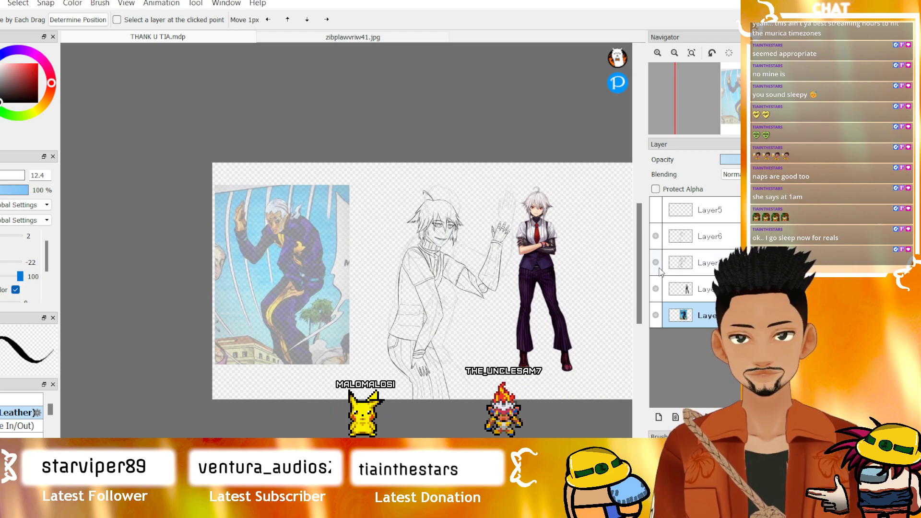
{"action": "scroll", "coordinate": [473, 240], "scroll_direction": "up", "scroll_amount": 2}
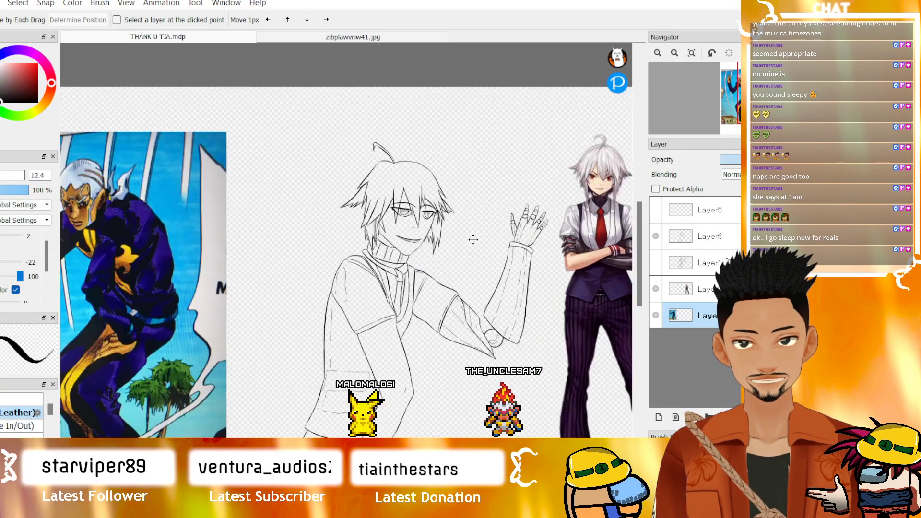
- Add a new layer beneath all the others and fill the whole canvas on it with solid white
{"action": "left_click", "coordinate": [659, 417]}
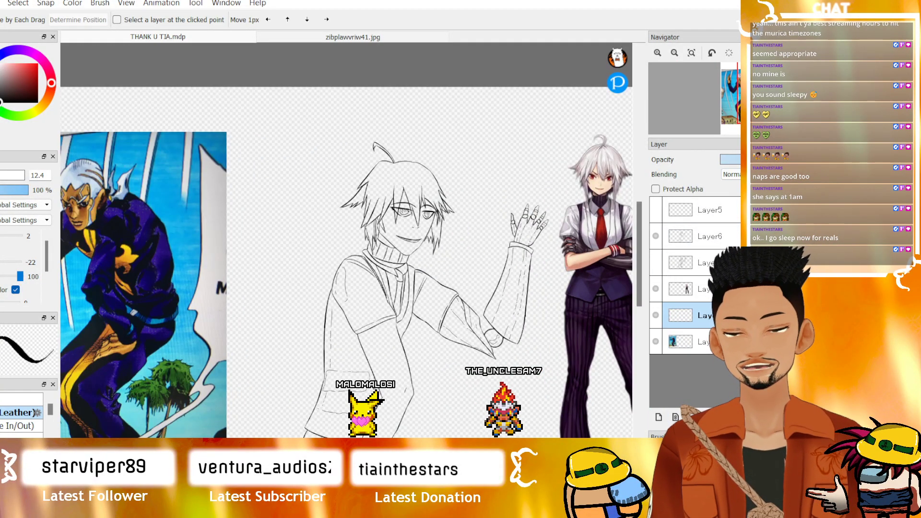
{"action": "scroll", "coordinate": [400, 368], "scroll_direction": "down", "scroll_amount": 2}
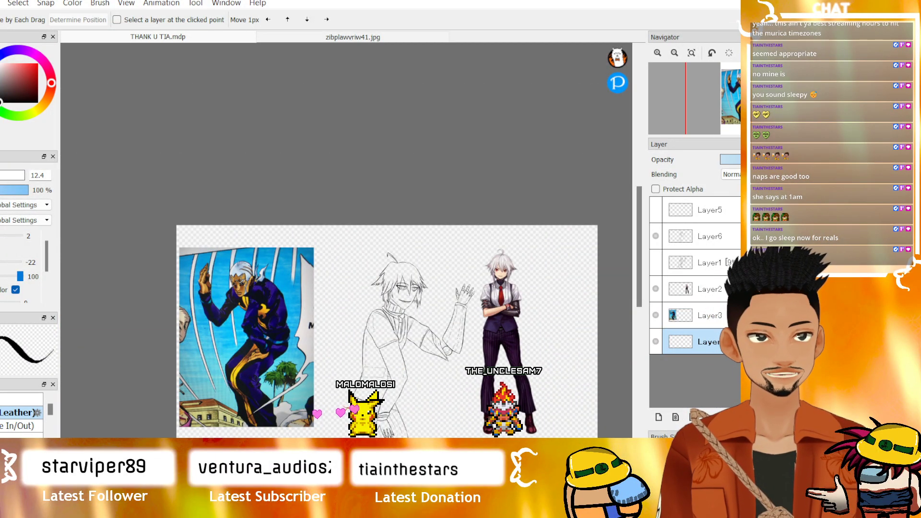
{"action": "key", "text": "u"}
{"action": "scroll", "coordinate": [138, 198], "scroll_direction": "up", "scroll_amount": 5}
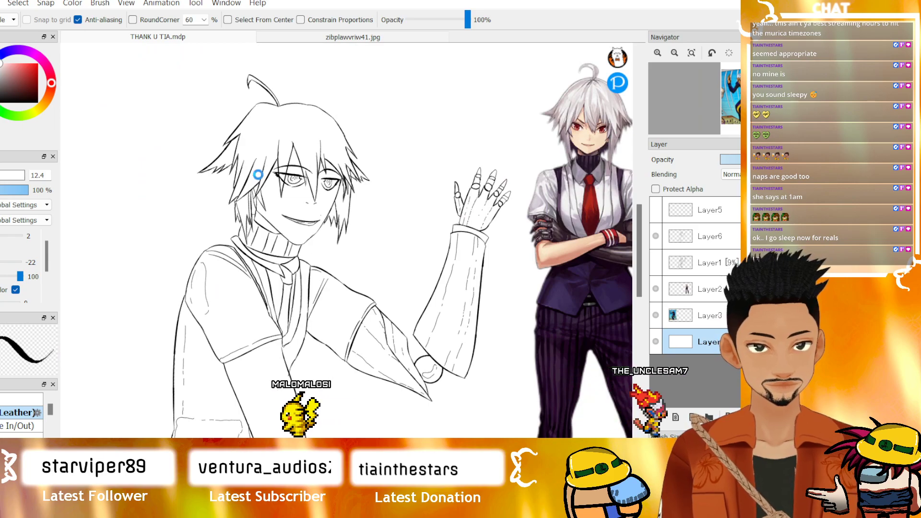
{"action": "scroll", "coordinate": [269, 202], "scroll_direction": "up", "scroll_amount": 3}
{"action": "scroll", "coordinate": [284, 174], "scroll_direction": "down", "scroll_amount": 3}
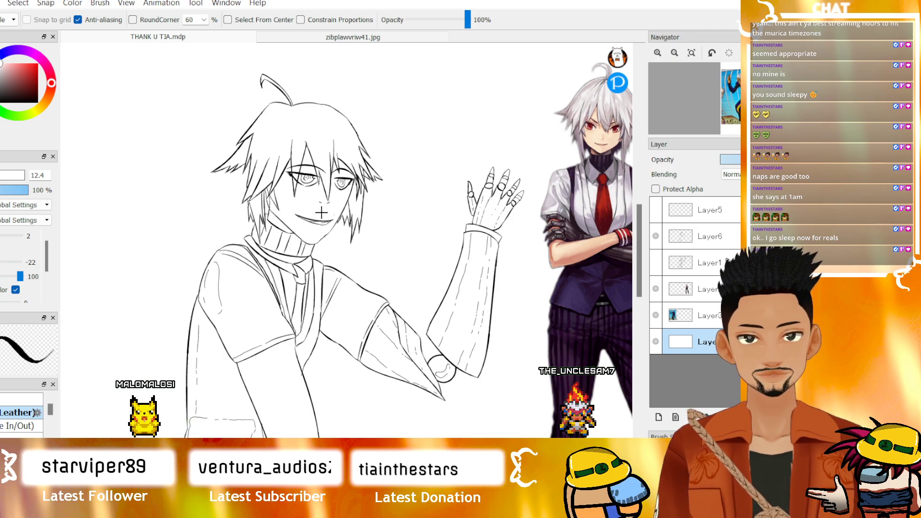
- Ink extra jagged hair tips on Layer6 along the far side of the jaw, below the existing cheek strands
{"action": "scroll", "coordinate": [357, 236], "scroll_direction": "up", "scroll_amount": 5}
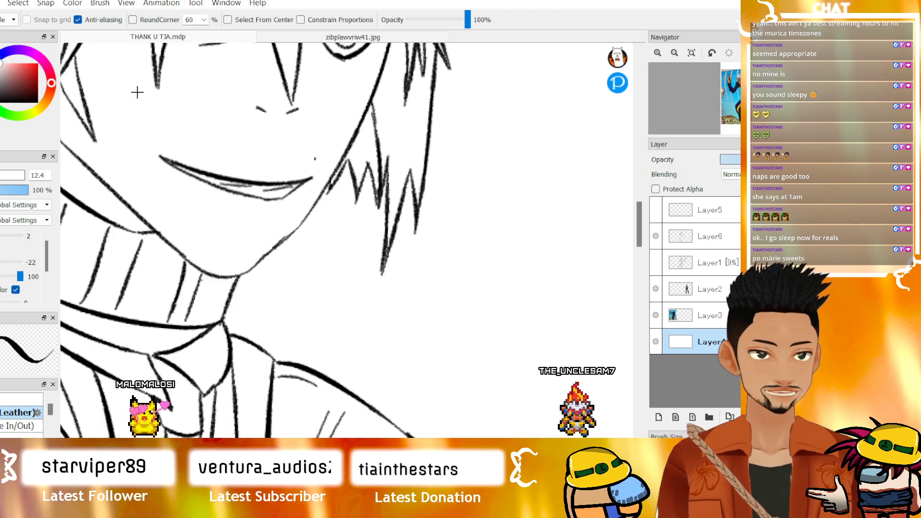
{"action": "key", "text": "b"}
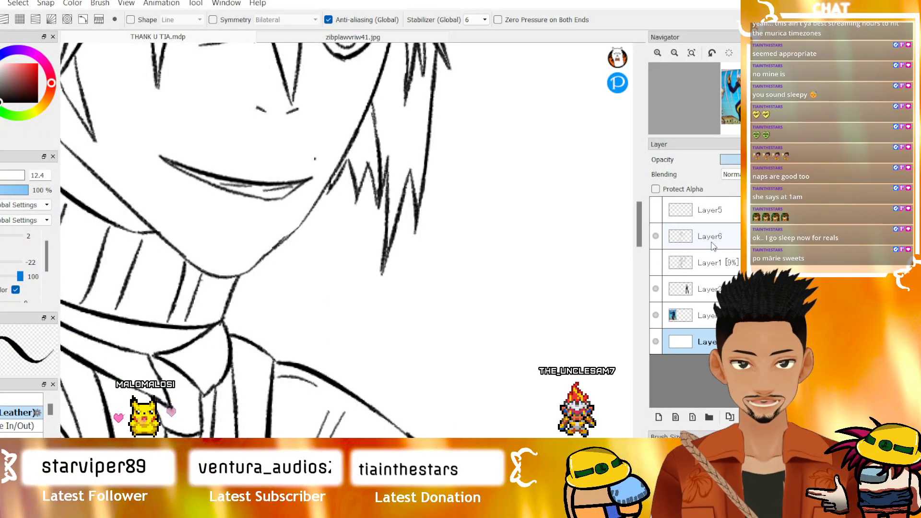
{"action": "left_click", "coordinate": [729, 238]}
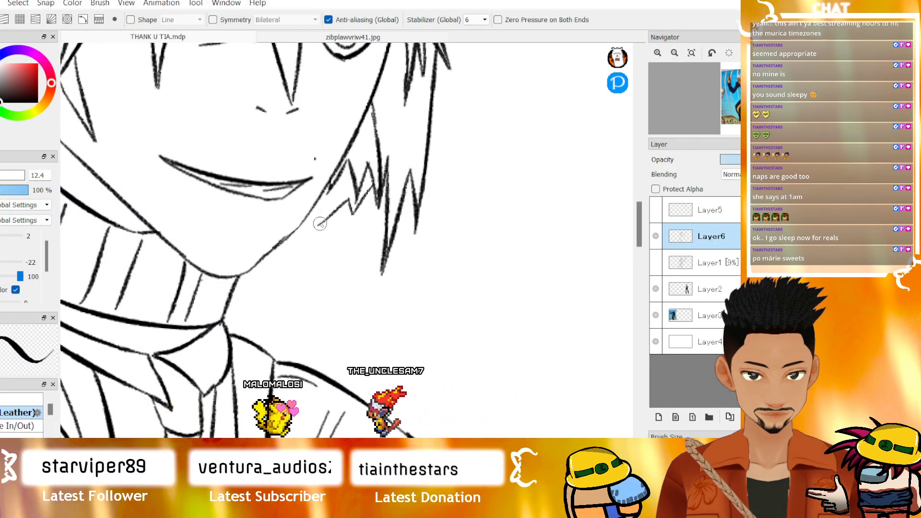
{"action": "mouse_move", "coordinate": [318, 224]}
{"action": "left_mouse_down"}
{"action": "mouse_move", "coordinate": [337, 193]}
{"action": "mouse_move", "coordinate": [303, 225]}
{"action": "left_mouse_up"}
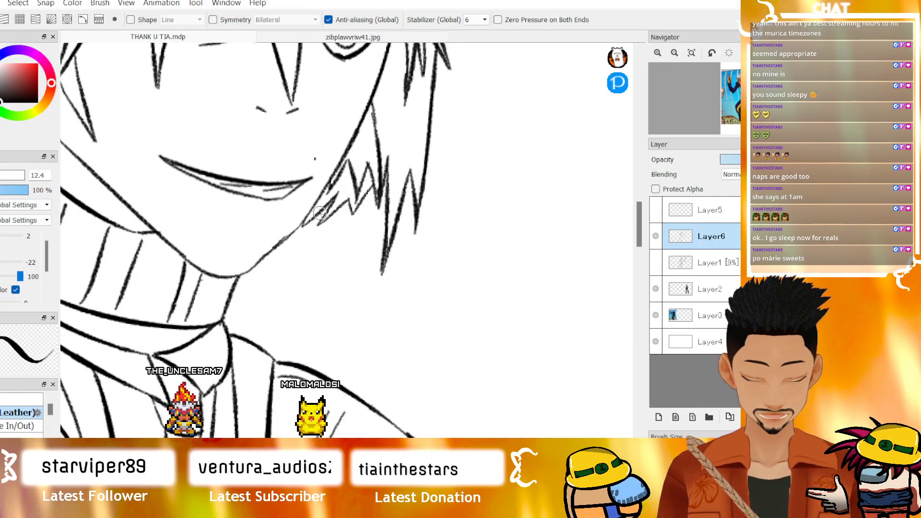
{"action": "scroll", "coordinate": [301, 134], "scroll_direction": "down", "scroll_amount": 4}
{"action": "scroll", "coordinate": [271, 77], "scroll_direction": "up", "scroll_amount": 2}
{"action": "scroll", "coordinate": [269, 77], "scroll_direction": "down", "scroll_amount": 2}
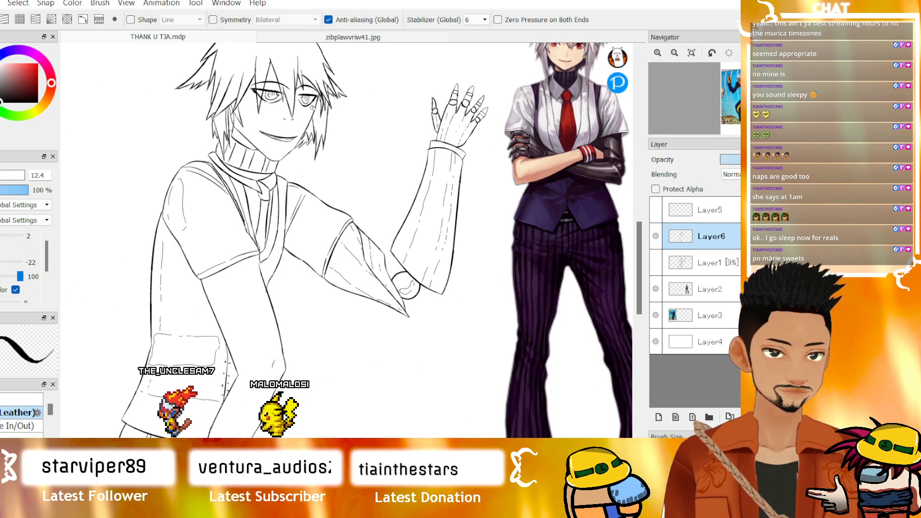
- Erase the grinning mouth, its lower lip line and the small dot on the cheek
{"action": "scroll", "coordinate": [293, 125], "scroll_direction": "up", "scroll_amount": 2}
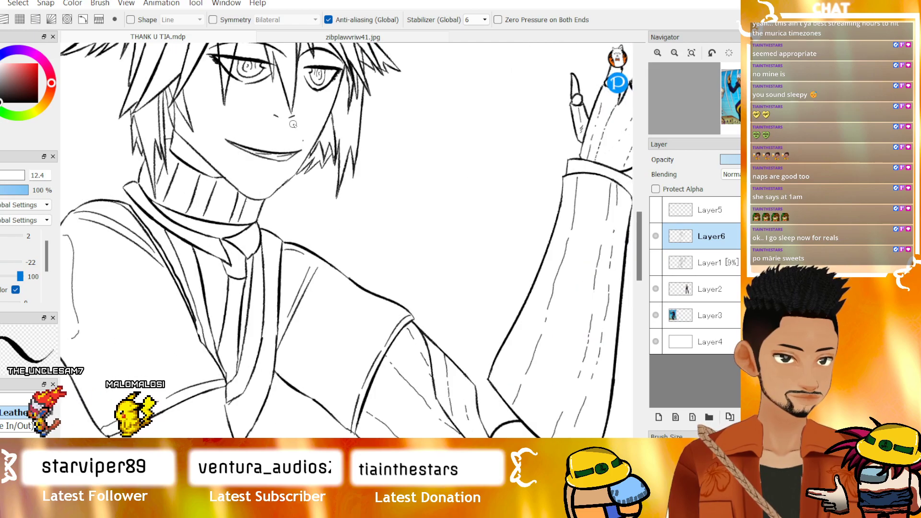
{"action": "scroll", "coordinate": [293, 124], "scroll_direction": "up", "scroll_amount": 1}
{"action": "scroll", "coordinate": [295, 123], "scroll_direction": "up", "scroll_amount": 1}
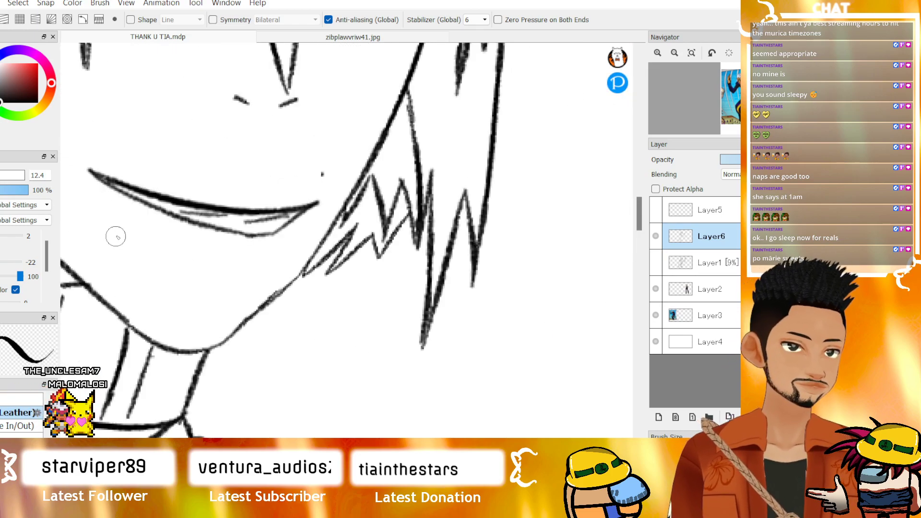
{"action": "key", "text": "e"}
{"action": "mouse_move", "coordinate": [258, 223]}
{"action": "left_mouse_down"}
{"action": "mouse_move", "coordinate": [189, 222]}
{"action": "mouse_move", "coordinate": [121, 205]}
{"action": "mouse_move", "coordinate": [100, 180]}
{"action": "left_mouse_up"}
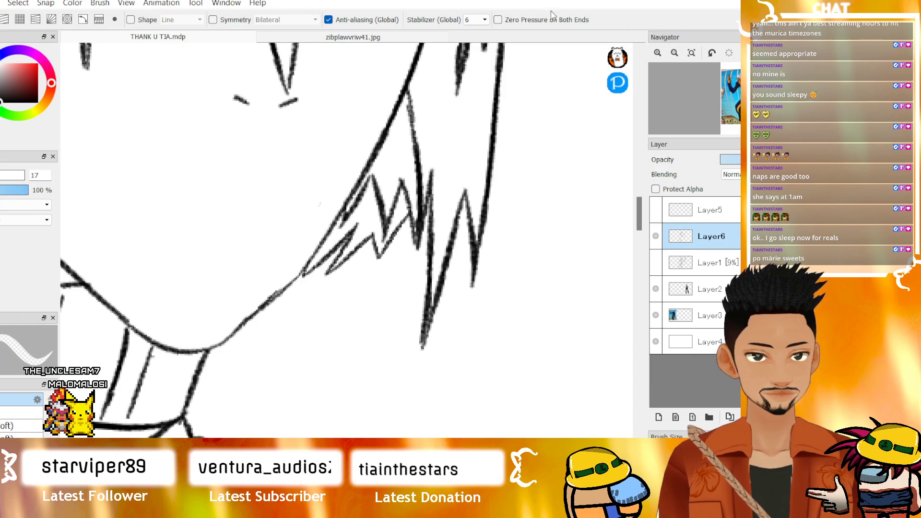
- Try several new curved mouth lines below the nose, undoing each attempt
{"action": "left_click", "coordinate": [674, 53]}
{"action": "left_click", "coordinate": [675, 54]}
{"action": "left_click", "coordinate": [674, 54]}
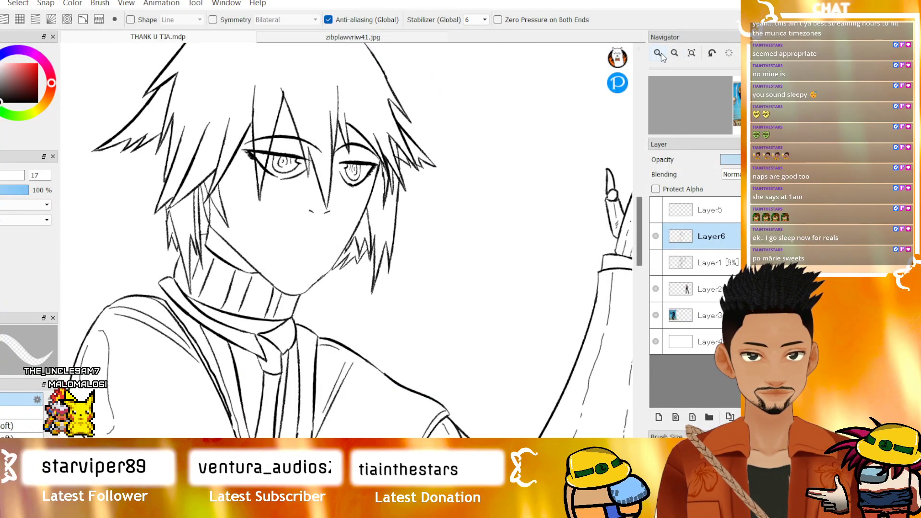
{"action": "left_click", "coordinate": [658, 52]}
{"action": "key", "text": "b"}
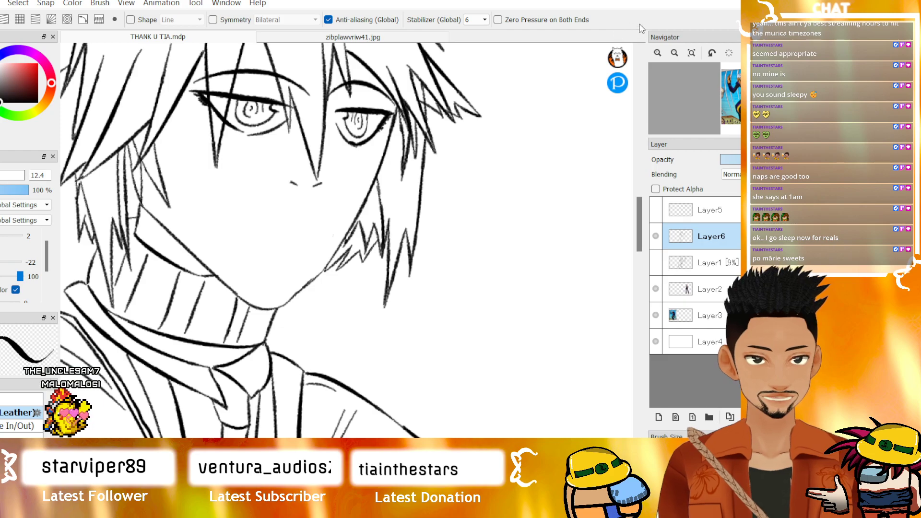
{"action": "left_click", "coordinate": [657, 53]}
{"action": "left_click_drag", "start_coordinate": [175, 210], "coordinate": [269, 226]}
{"action": "key", "text": "ctrl+z"}
{"action": "mouse_move", "coordinate": [205, 209]}
{"action": "left_mouse_down"}
{"action": "mouse_move", "coordinate": [302, 233]}
{"action": "mouse_move", "coordinate": [320, 227]}
{"action": "mouse_move", "coordinate": [304, 238]}
{"action": "left_mouse_up"}
{"action": "key", "text": "ctrl+z"}
{"action": "key", "text": "ctrl+z"}
{"action": "key", "text": "ctrl+z"}
{"action": "key", "text": "ctrl+z"}
{"action": "left_click_drag", "start_coordinate": [248, 234], "coordinate": [188, 215]}
{"action": "key", "text": "ctrl+z"}
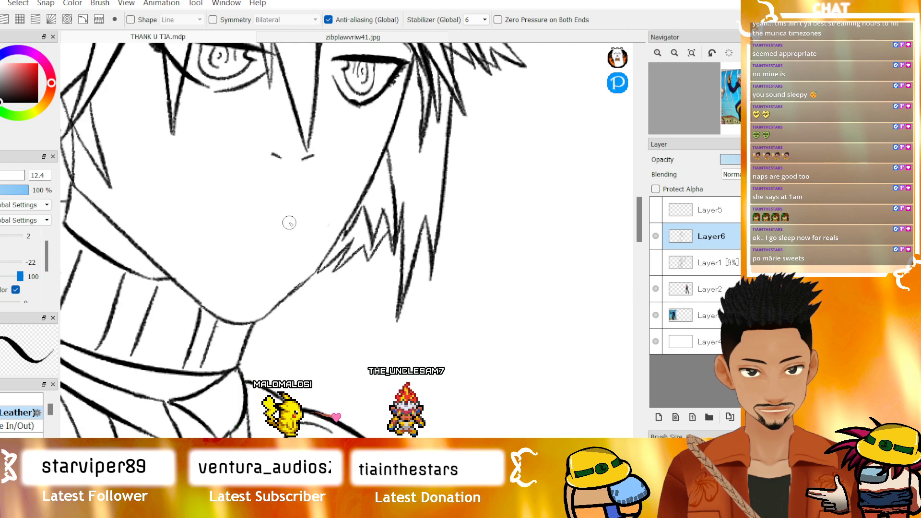
{"action": "mouse_move", "coordinate": [311, 232]}
{"action": "left_mouse_down"}
{"action": "mouse_move", "coordinate": [272, 226]}
{"action": "mouse_move", "coordinate": [206, 197]}
{"action": "left_mouse_up"}
{"action": "key", "text": "ctrl+z"}
- Ink a slight smirk with a thick, tapering, broken mouth line and a thin upper contour reaching the far corner
{"action": "mouse_move", "coordinate": [264, 224]}
{"action": "left_mouse_down"}
{"action": "mouse_move", "coordinate": [198, 204]}
{"action": "mouse_move", "coordinate": [203, 218]}
{"action": "mouse_move", "coordinate": [250, 227]}
{"action": "left_mouse_up"}
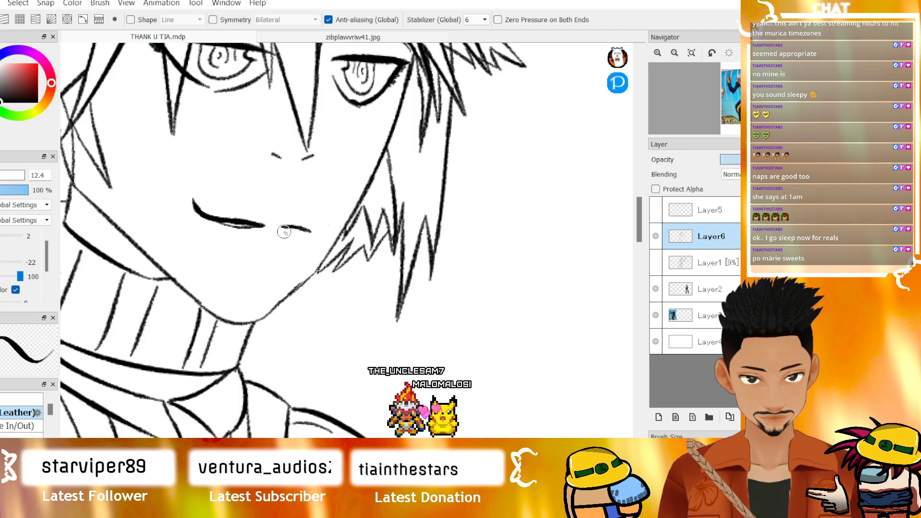
{"action": "left_click_drag", "start_coordinate": [244, 227], "coordinate": [233, 226]}
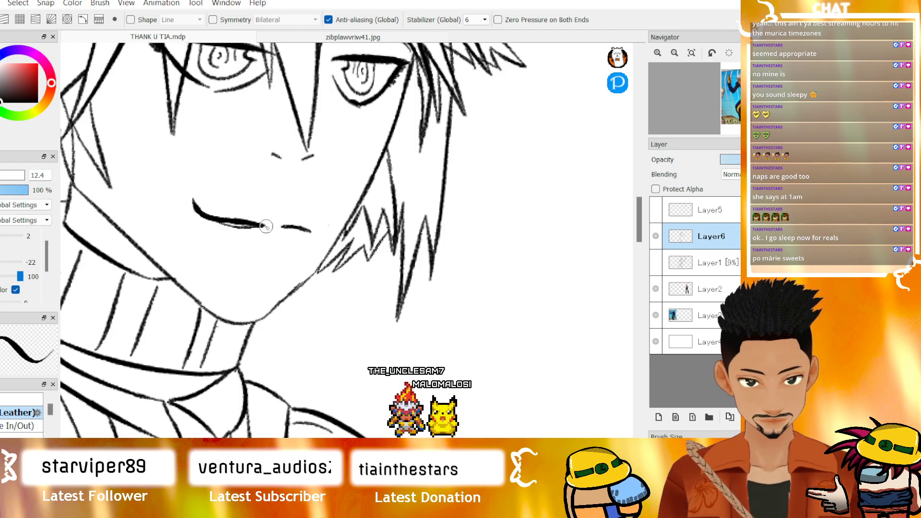
{"action": "key", "text": "ctrl+z"}
{"action": "left_click_drag", "start_coordinate": [215, 216], "coordinate": [274, 220]}
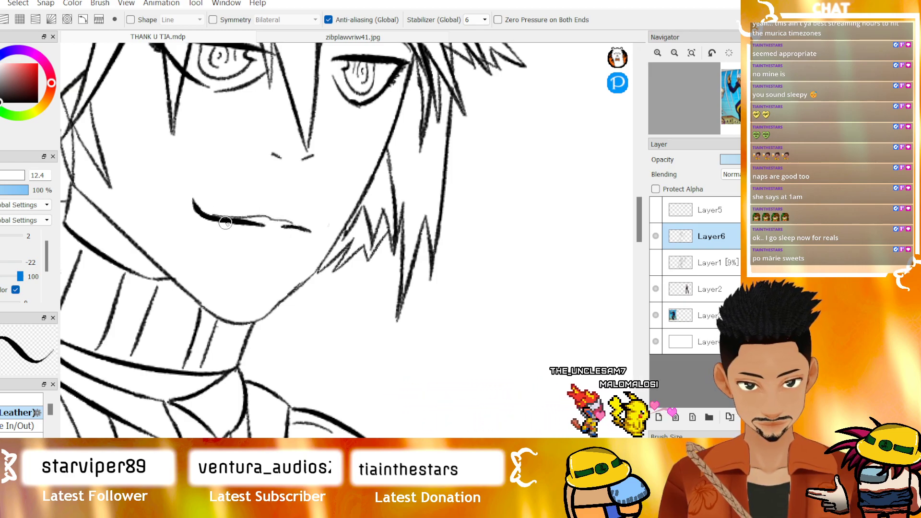
{"action": "left_click_drag", "start_coordinate": [264, 218], "coordinate": [308, 228]}
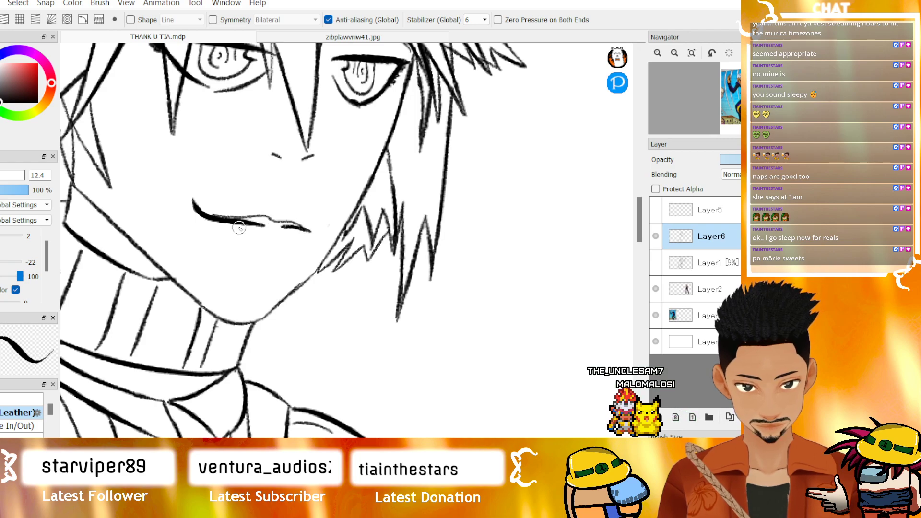
{"action": "left_click_drag", "start_coordinate": [247, 219], "coordinate": [310, 231]}
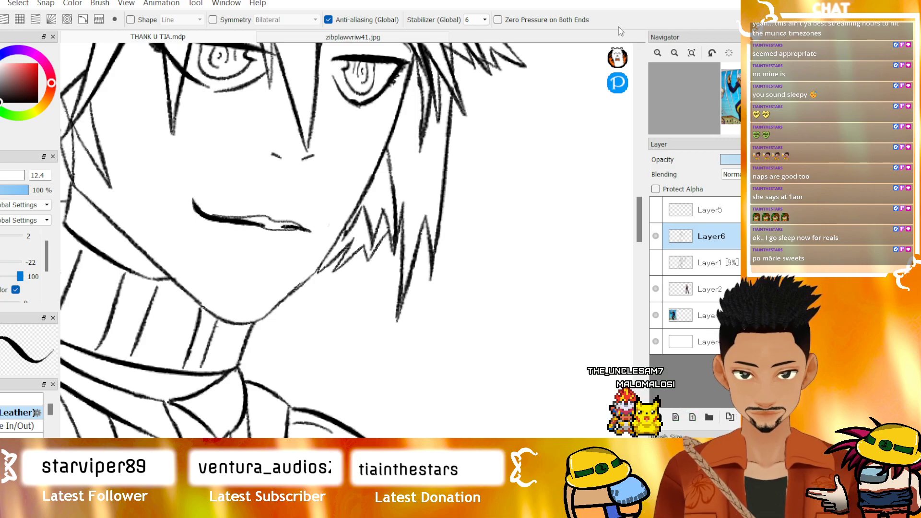
- Compare the line art's face and pose with the white-haired reference character beside it
{"action": "left_click", "coordinate": [674, 54]}
{"action": "left_click", "coordinate": [674, 53]}
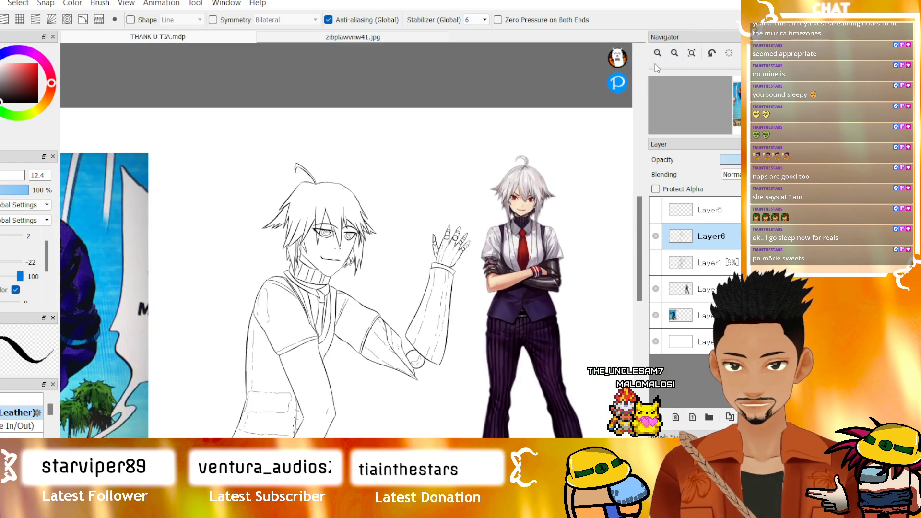
{"action": "scroll", "coordinate": [518, 194], "scroll_direction": "up", "scroll_amount": 5}
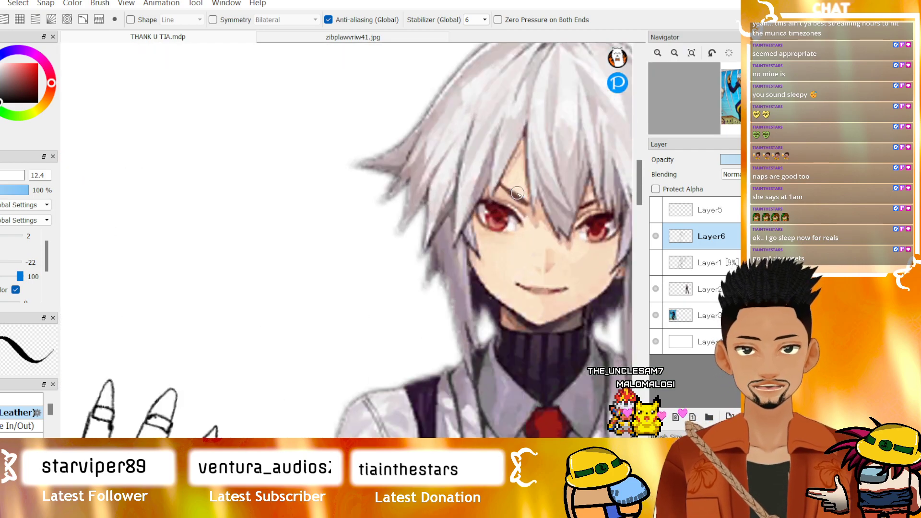
{"action": "scroll", "coordinate": [192, 258], "scroll_direction": "down", "scroll_amount": 4}
{"action": "scroll", "coordinate": [78, 311], "scroll_direction": "down", "scroll_amount": 2}
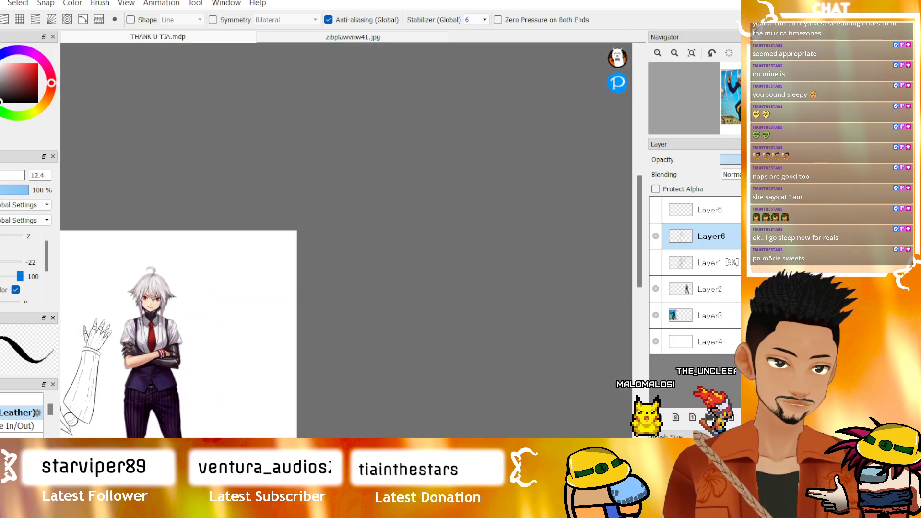
{"action": "left_click_drag", "start_coordinate": [78, 311], "coordinate": [356, 312]}
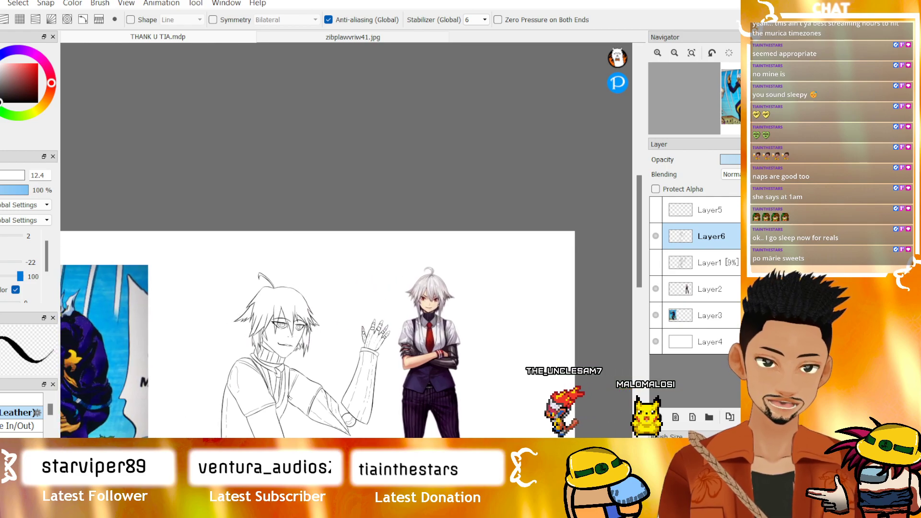
{"action": "scroll", "coordinate": [368, 391], "scroll_direction": "up", "scroll_amount": 2}
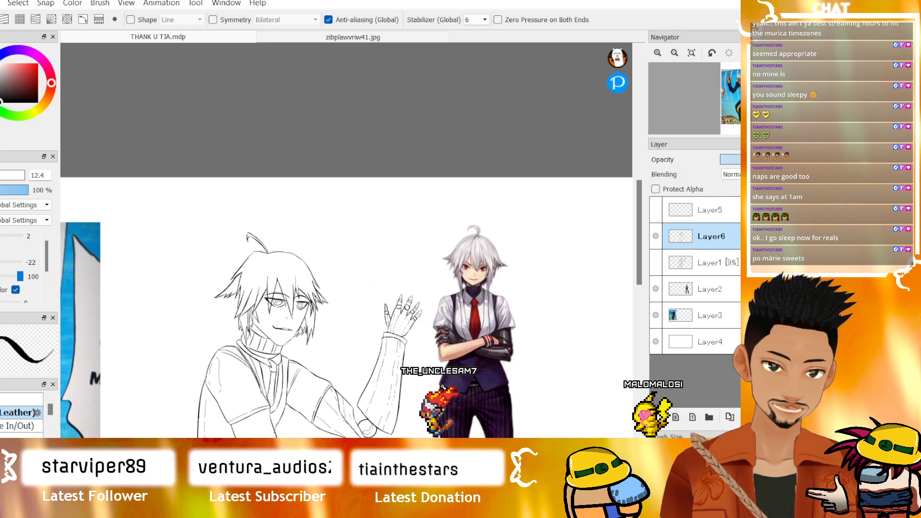
{"action": "scroll", "coordinate": [277, 397], "scroll_direction": "up", "scroll_amount": 3}
- Ink the elbow edge of the raised forearm's sleeve on both sides of the round elbow joint, adding short fold strokes
{"action": "mouse_move", "coordinate": [637, 244]}
{"action": "left_mouse_down"}
{"action": "mouse_move", "coordinate": [637, 287]}
{"action": "mouse_move", "coordinate": [635, 269]}
{"action": "left_mouse_up"}
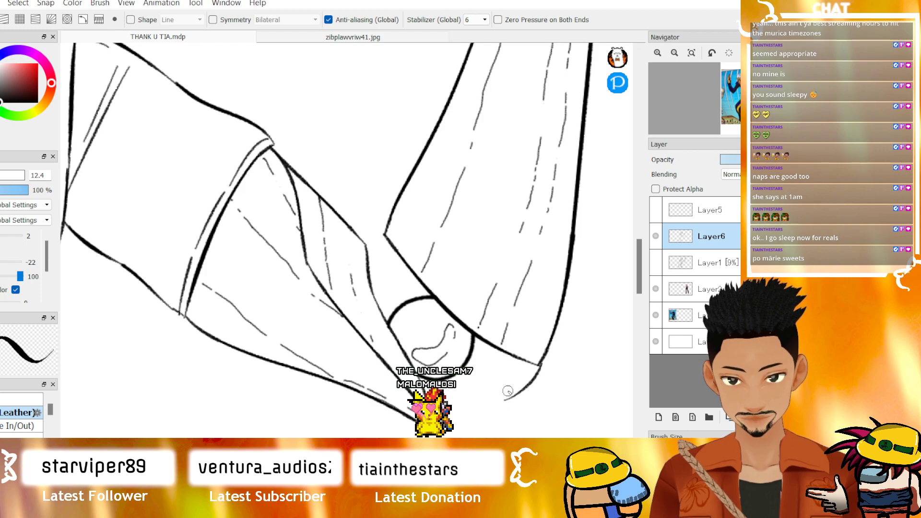
{"action": "left_click_drag", "start_coordinate": [502, 399], "coordinate": [470, 375]}
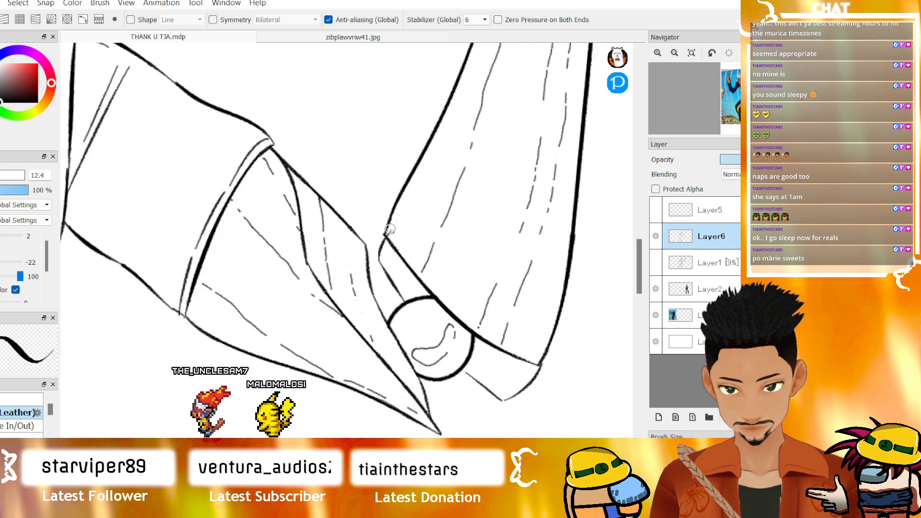
{"action": "mouse_move", "coordinate": [382, 238]}
{"action": "left_mouse_down"}
{"action": "mouse_move", "coordinate": [385, 257]}
{"action": "mouse_move", "coordinate": [395, 255]}
{"action": "mouse_move", "coordinate": [391, 267]}
{"action": "mouse_move", "coordinate": [400, 264]}
{"action": "mouse_move", "coordinate": [385, 271]}
{"action": "mouse_move", "coordinate": [419, 286]}
{"action": "left_mouse_up"}
{"action": "mouse_move", "coordinate": [483, 358]}
{"action": "left_mouse_down"}
{"action": "mouse_move", "coordinate": [479, 377]}
{"action": "mouse_move", "coordinate": [465, 373]}
{"action": "mouse_move", "coordinate": [462, 365]}
{"action": "mouse_move", "coordinate": [519, 364]}
{"action": "mouse_move", "coordinate": [495, 386]}
{"action": "left_mouse_up"}
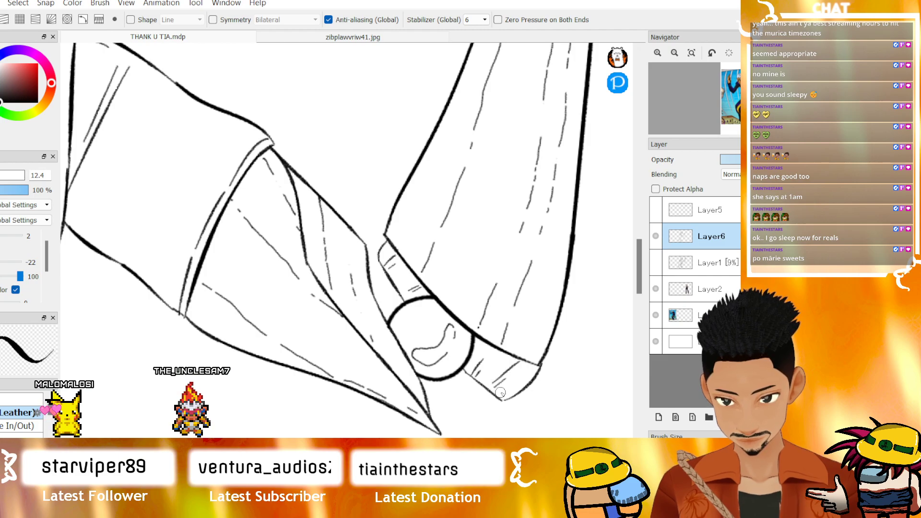
- Flip the blue-sky pose reference picture on Layer3 horizontally so its raised hand faces the line art
{"action": "scroll", "coordinate": [160, 234], "scroll_direction": "down", "scroll_amount": 5}
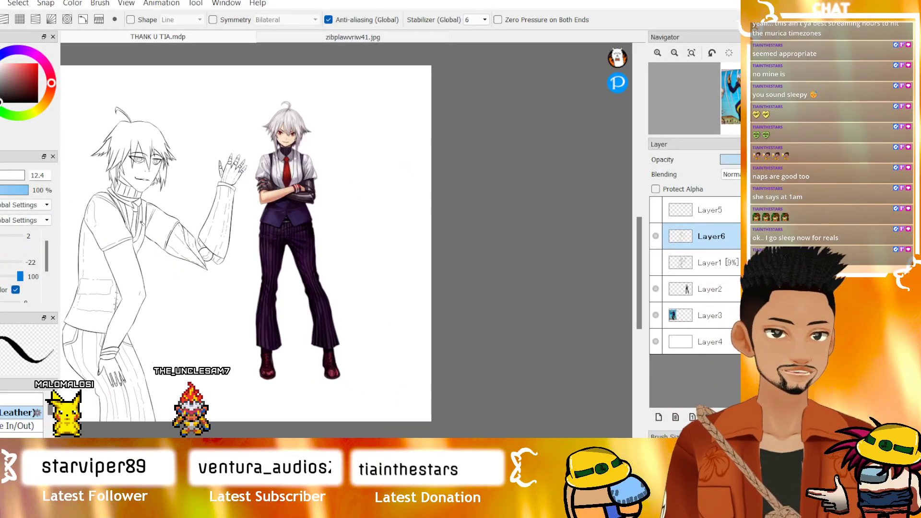
{"action": "scroll", "coordinate": [116, 205], "scroll_direction": "up", "scroll_amount": 1}
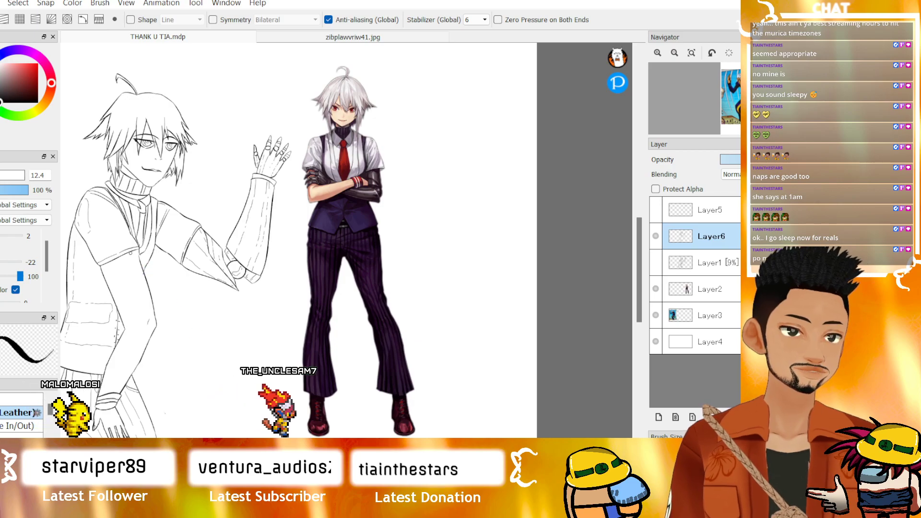
{"action": "scroll", "coordinate": [346, 293], "scroll_direction": "left", "scroll_amount": 6}
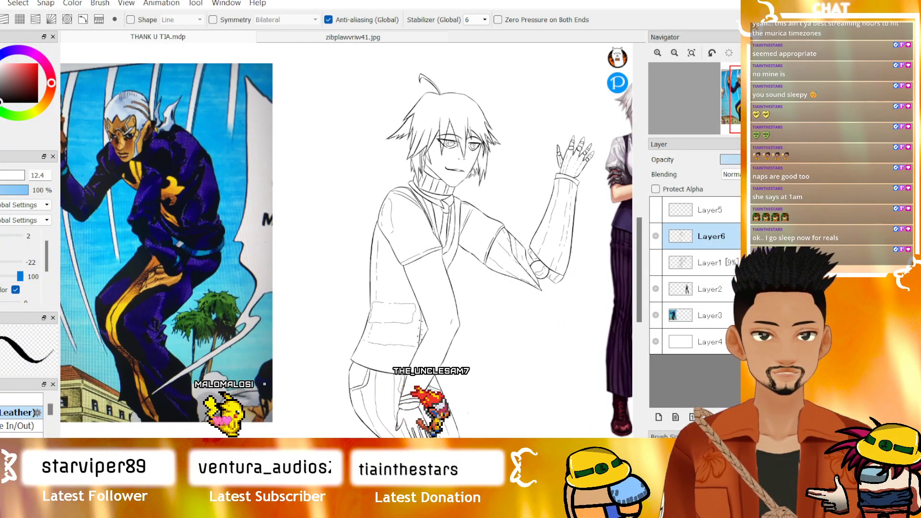
{"action": "scroll", "coordinate": [346, 294], "scroll_direction": "down", "scroll_amount": 1}
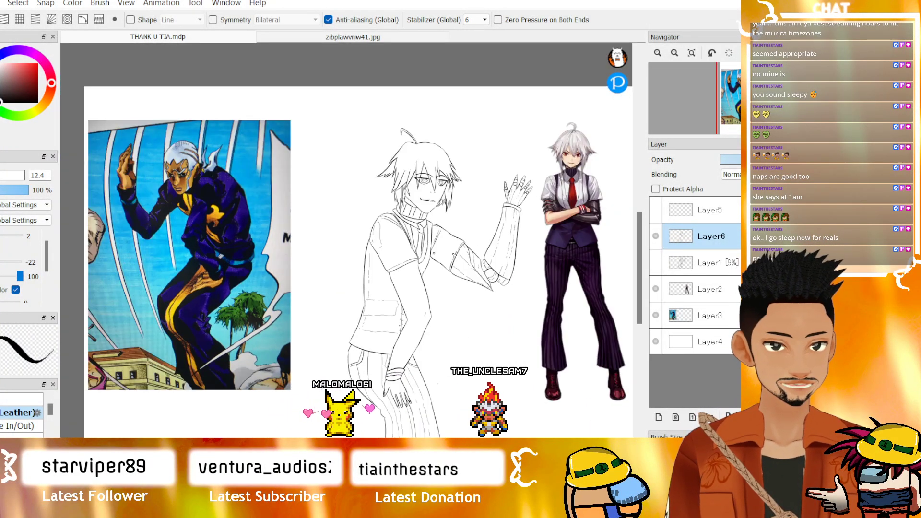
{"action": "left_click", "coordinate": [681, 265]}
{"action": "left_click", "coordinate": [655, 314]}
{"action": "left_click", "coordinate": [655, 313]}
{"action": "left_click", "coordinate": [681, 315]}
{"action": "key", "text": "ctrl+t"}
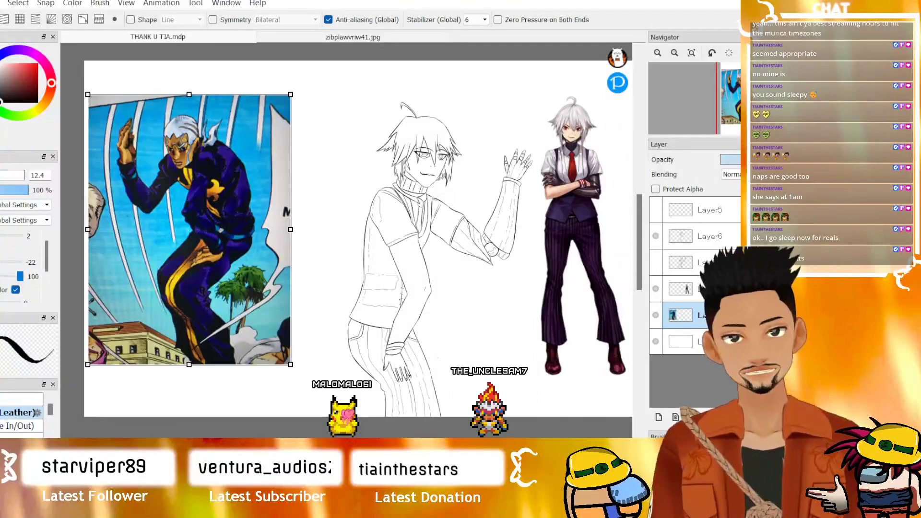
{"action": "key", "text": "h"}
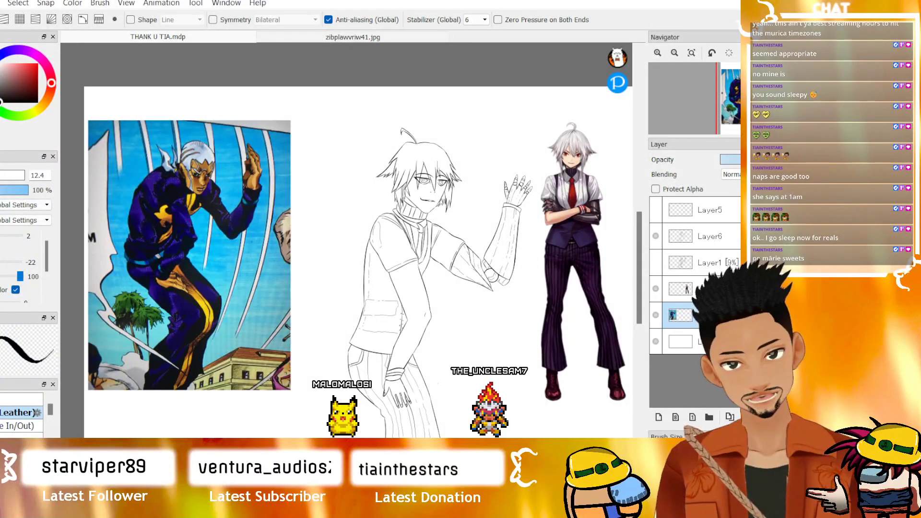
{"action": "scroll", "coordinate": [363, 316], "scroll_direction": "up", "scroll_amount": 3}
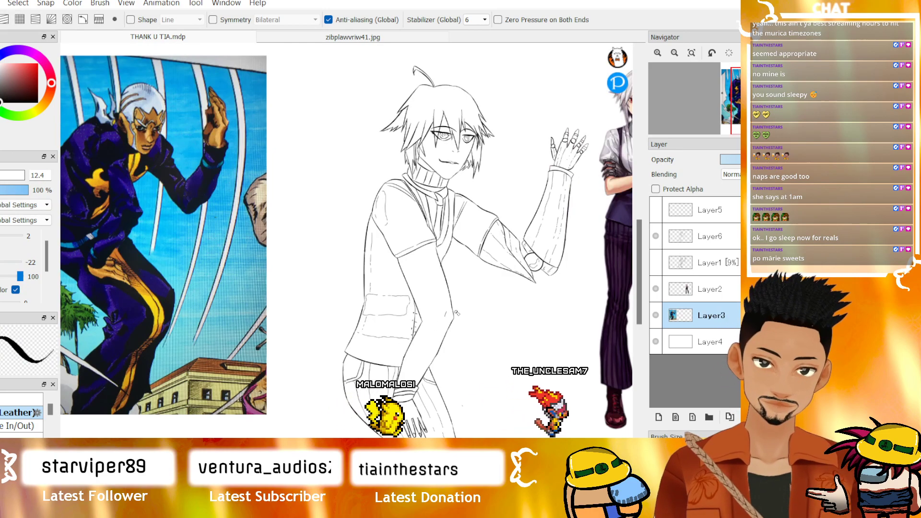
{"action": "key", "text": "ctrl+t"}
{"action": "key", "text": "ctrl+y"}
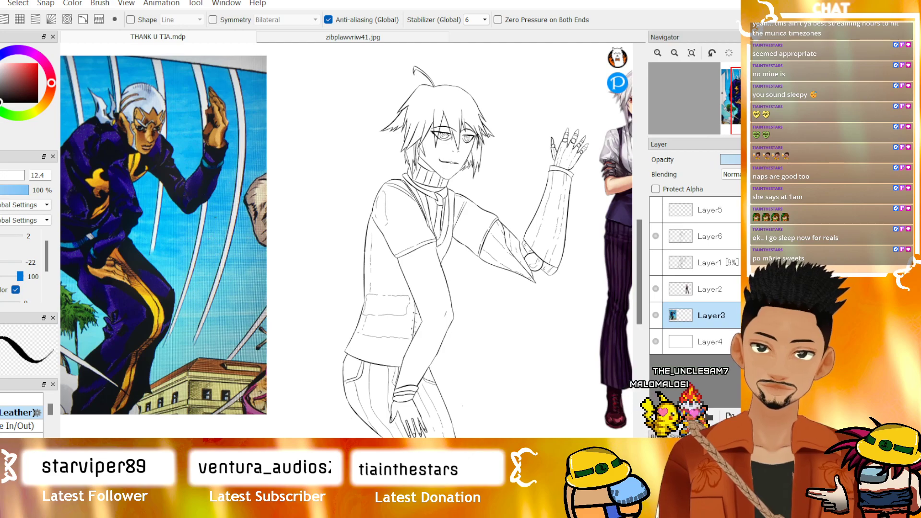
- Mirror the Layer6 line art horizontally to check it, and flip it back to its original orientation
{"action": "left_click", "coordinate": [710, 236]}
{"action": "key", "text": "ctrl+t"}
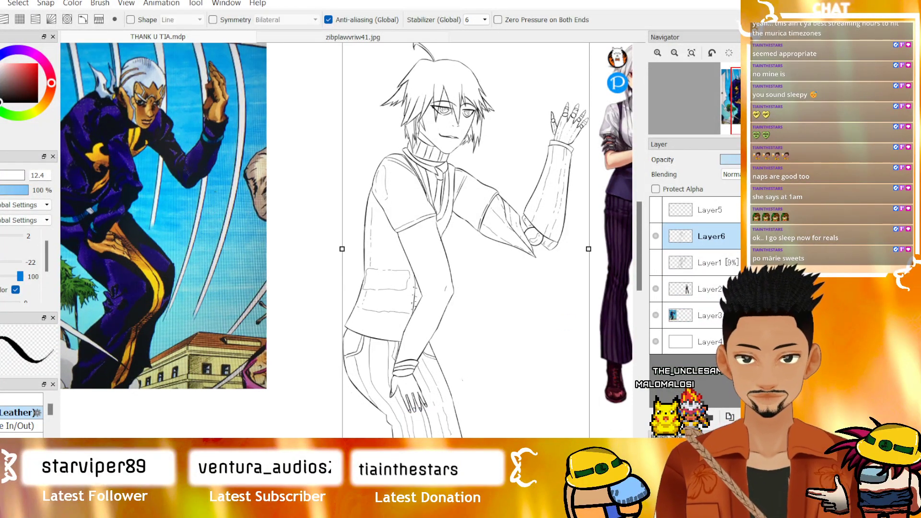
{"action": "key", "text": "h"}
{"action": "scroll", "coordinate": [542, 327], "scroll_direction": "down", "scroll_amount": 3}
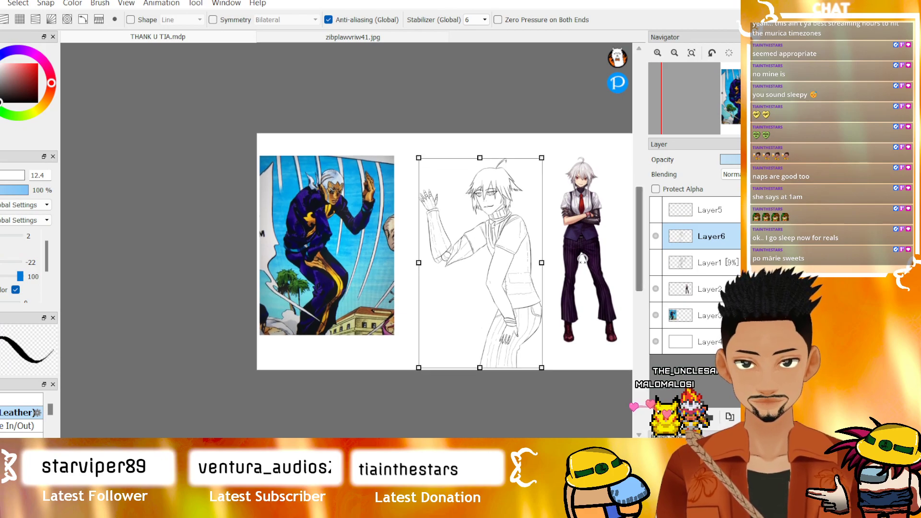
{"action": "scroll", "coordinate": [583, 259], "scroll_direction": "up", "scroll_amount": 3}
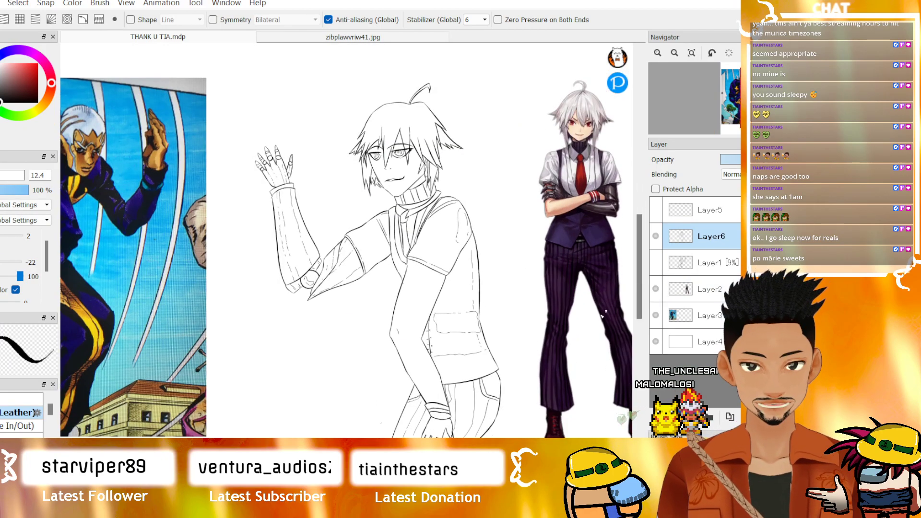
{"action": "key", "text": "h"}
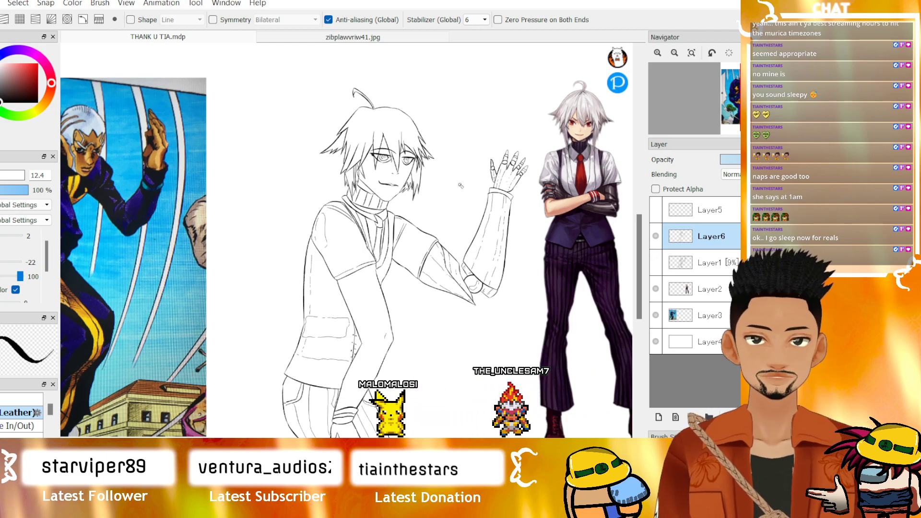
- Erase the long stretch of the turtleneck's lower edge line just above the collar on Layer6
{"action": "scroll", "coordinate": [394, 226], "scroll_direction": "up", "scroll_amount": 3}
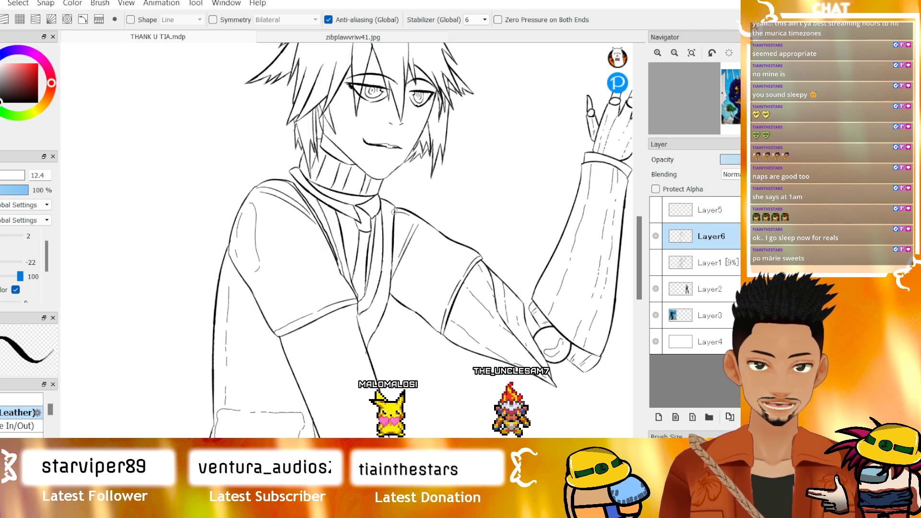
{"action": "scroll", "coordinate": [390, 201], "scroll_direction": "down", "scroll_amount": 3}
{"action": "scroll", "coordinate": [390, 197], "scroll_direction": "up", "scroll_amount": 2}
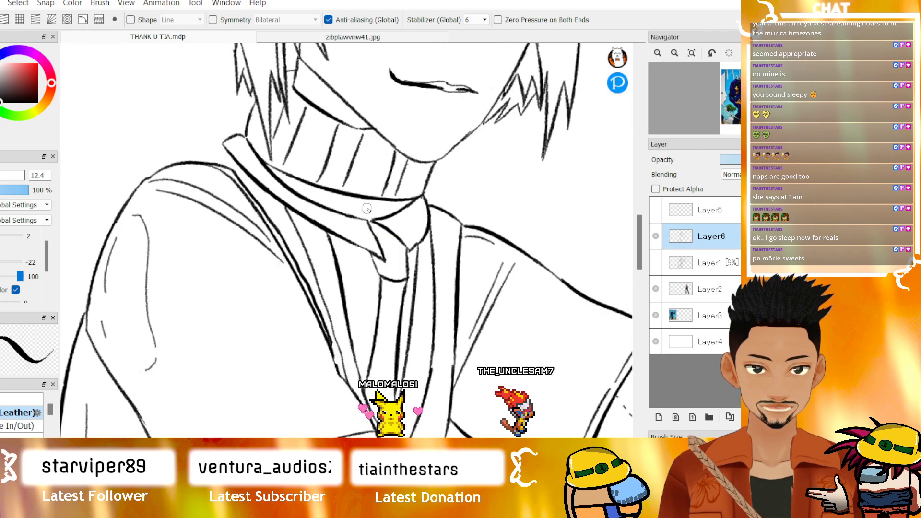
{"action": "scroll", "coordinate": [379, 201], "scroll_direction": "down", "scroll_amount": 1}
{"action": "scroll", "coordinate": [367, 207], "scroll_direction": "up", "scroll_amount": 2}
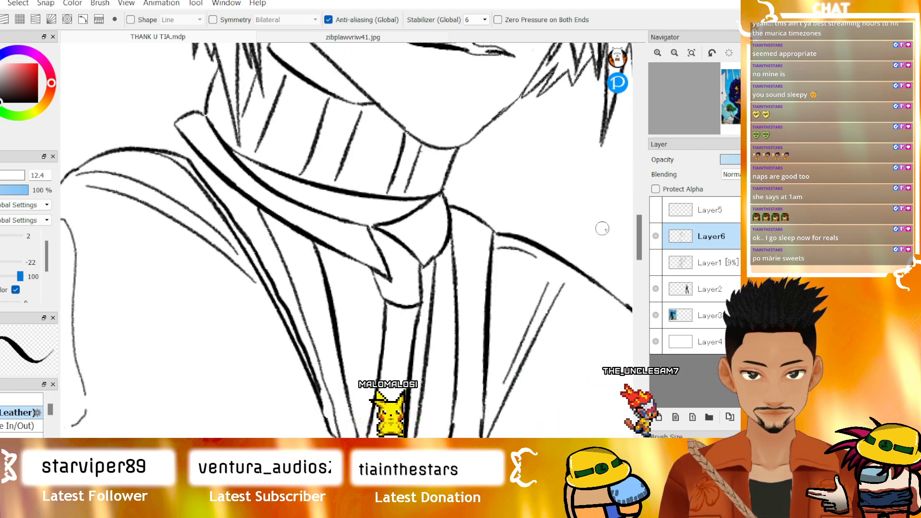
{"action": "left_click", "coordinate": [655, 236]}
{"action": "left_click", "coordinate": [655, 237]}
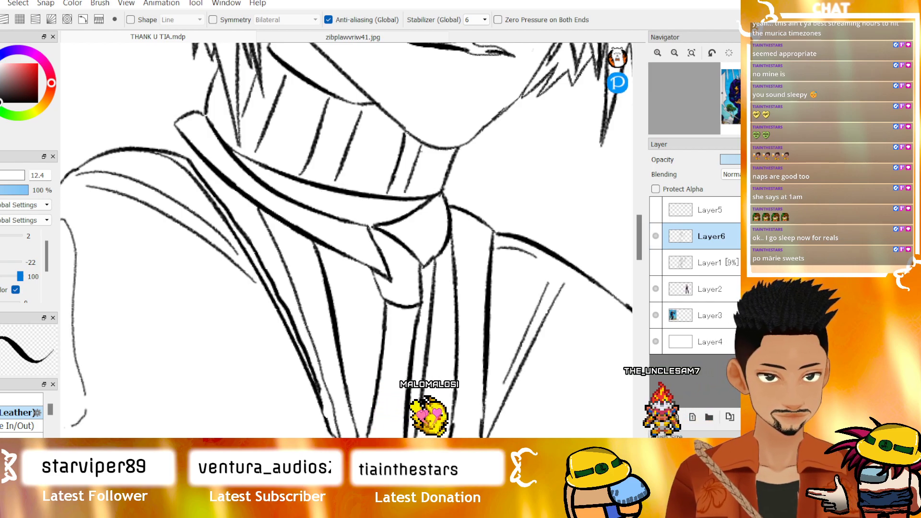
{"action": "key", "text": "e"}
{"action": "mouse_move", "coordinate": [346, 186]}
{"action": "left_mouse_down"}
{"action": "mouse_move", "coordinate": [296, 193]}
{"action": "mouse_move", "coordinate": [303, 184]}
{"action": "left_mouse_up"}
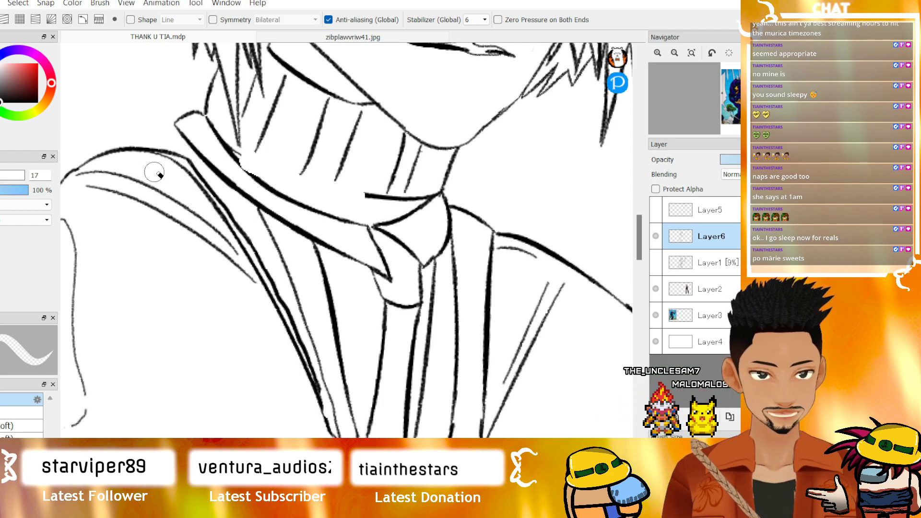
{"action": "scroll", "coordinate": [249, 179], "scroll_direction": "down", "scroll_amount": 3}
{"action": "scroll", "coordinate": [247, 171], "scroll_direction": "up", "scroll_amount": 2}
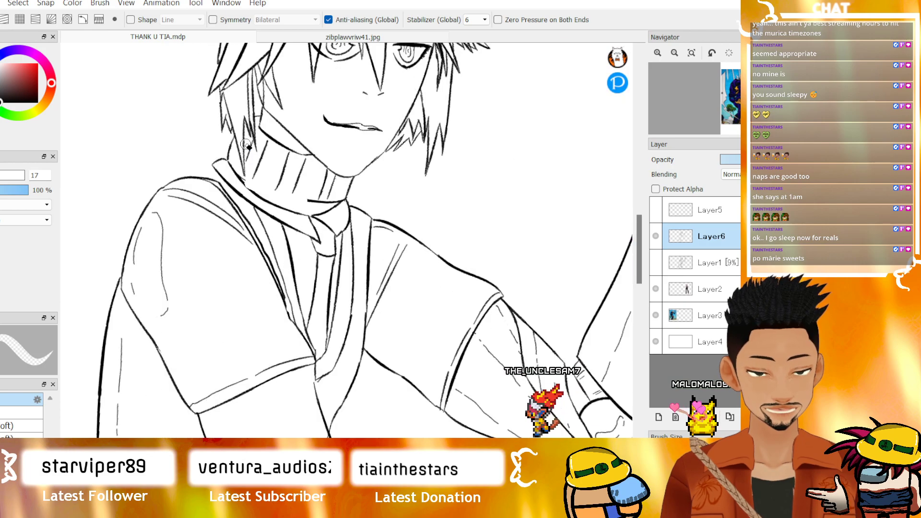
{"action": "scroll", "coordinate": [345, 192], "scroll_direction": "down", "scroll_amount": 4}
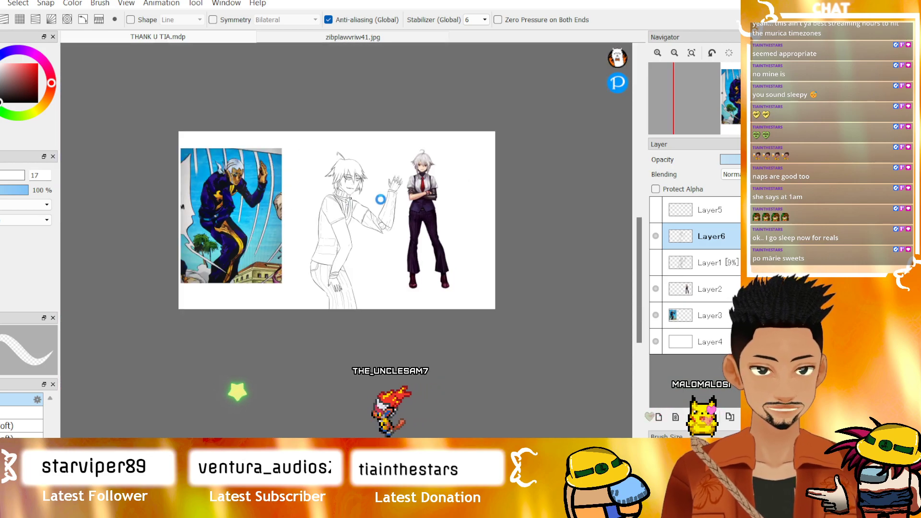
- Move the pose reference picture on Layer3 slightly inward from the canvas edge, toward the line art
{"action": "scroll", "coordinate": [312, 199], "scroll_direction": "up", "scroll_amount": 1}
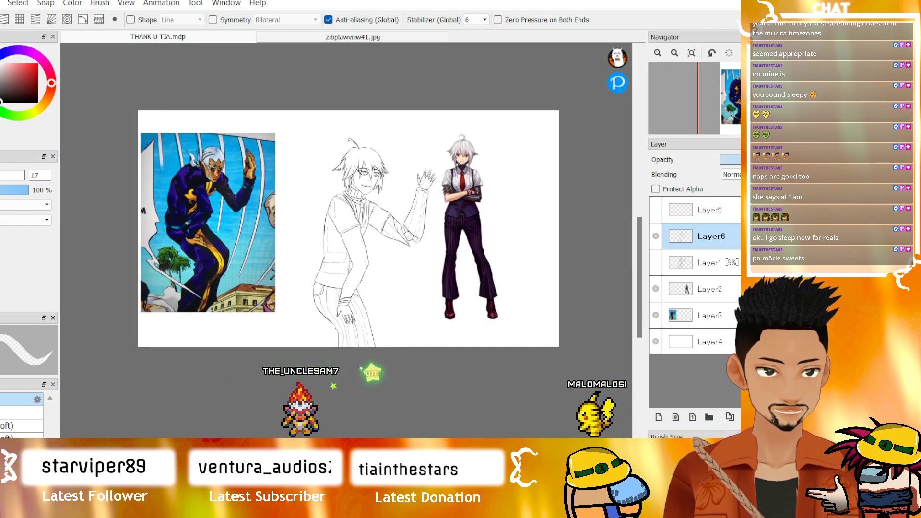
{"action": "key", "text": "v"}
{"action": "scroll", "coordinate": [333, 187], "scroll_direction": "up", "scroll_amount": 2}
{"action": "scroll", "coordinate": [333, 187], "scroll_direction": "down", "scroll_amount": 1}
{"action": "scroll", "coordinate": [333, 187], "scroll_direction": "up", "scroll_amount": 1}
{"action": "scroll", "coordinate": [277, 164], "scroll_direction": "down", "scroll_amount": 2}
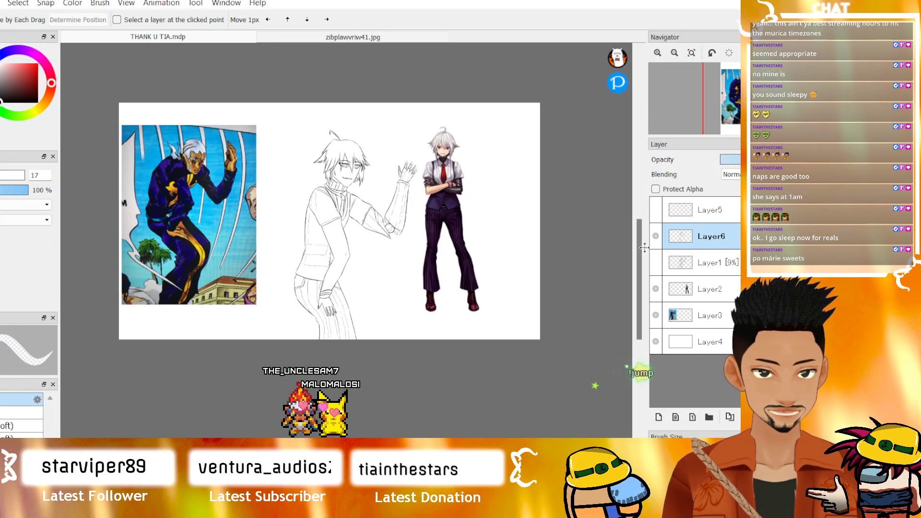
{"action": "left_click", "coordinate": [712, 315]}
{"action": "left_click_drag", "start_coordinate": [268, 222], "coordinate": [281, 230]}
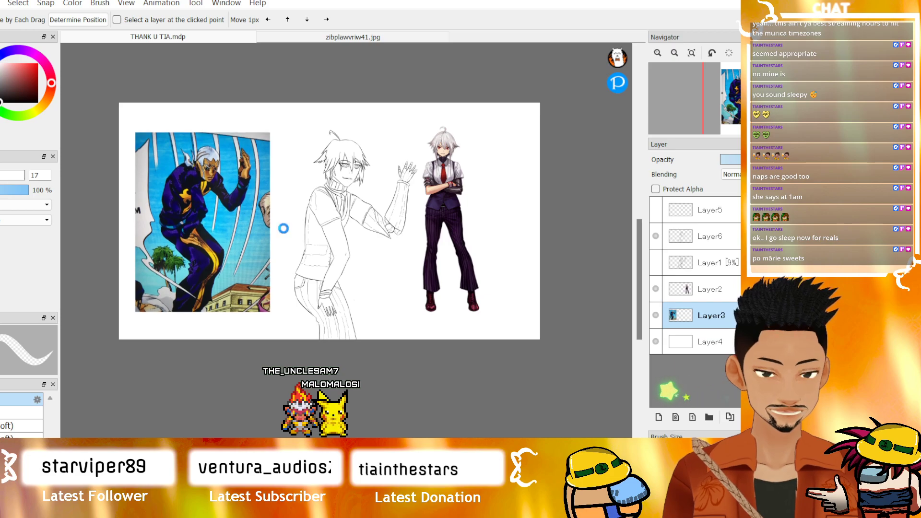
- Scale the Layer3 pose reference down to about three quarters of its size and place it close beside the line art
{"action": "key", "text": "ctrl+t"}
{"action": "left_click_drag", "start_coordinate": [269, 106], "coordinate": [249, 126]}
{"action": "left_click_drag", "start_coordinate": [215, 168], "coordinate": [235, 147]}
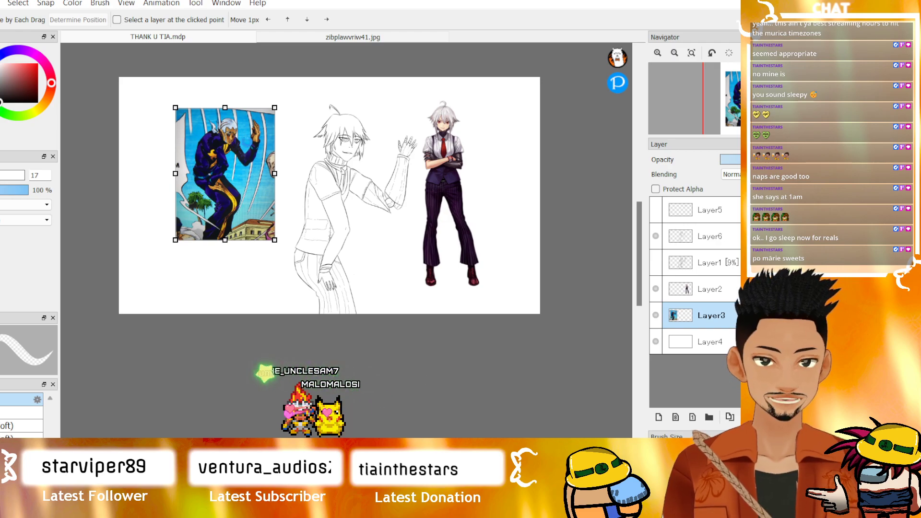
{"action": "key", "text": "Return"}
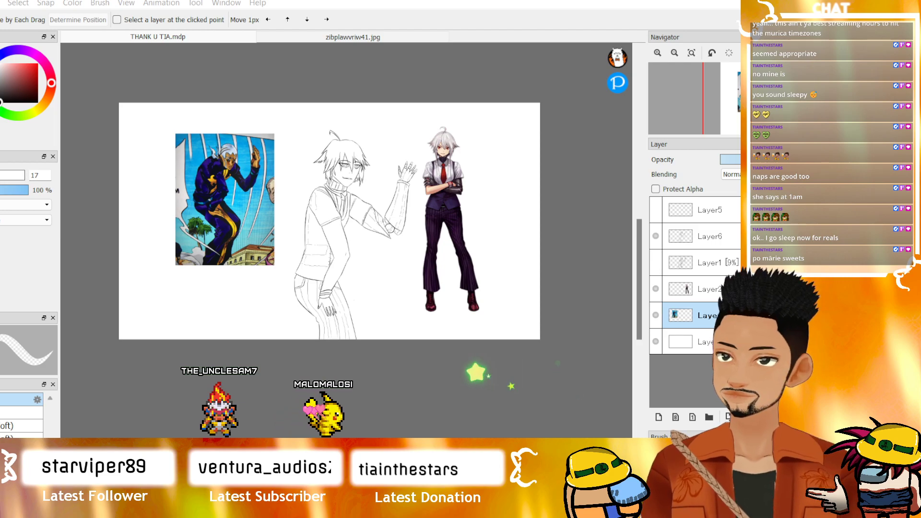
{"action": "scroll", "coordinate": [329, 163], "scroll_direction": "up", "scroll_amount": 2}
{"action": "scroll", "coordinate": [330, 154], "scroll_direction": "down", "scroll_amount": 2}
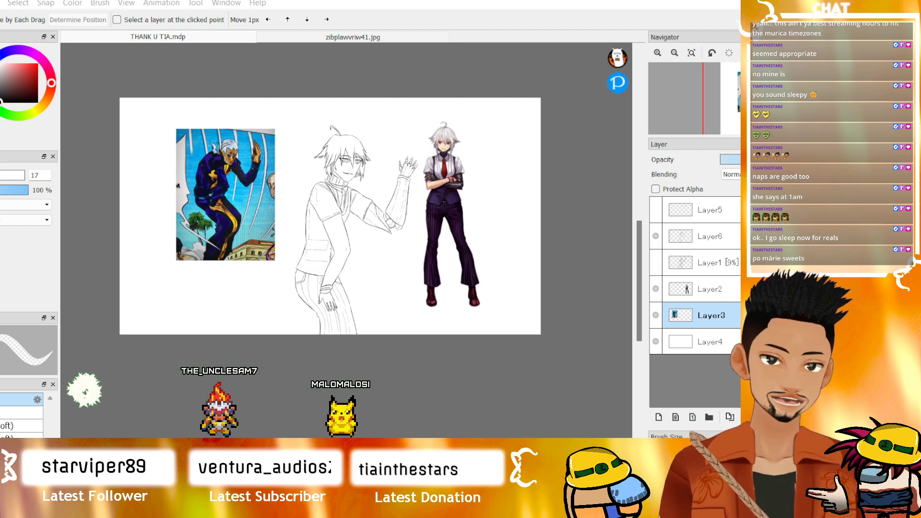
{"action": "scroll", "coordinate": [344, 169], "scroll_direction": "up", "scroll_amount": 3}
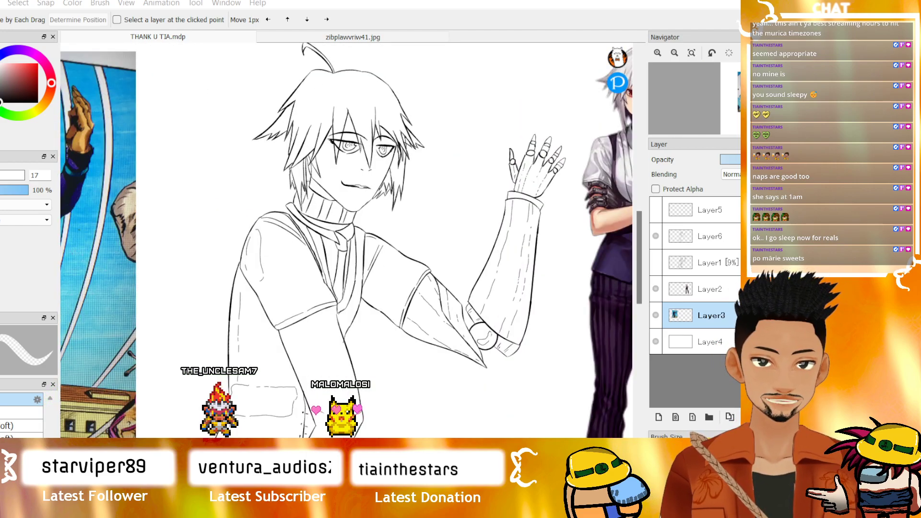
{"action": "scroll", "coordinate": [393, 164], "scroll_direction": "down", "scroll_amount": 2}
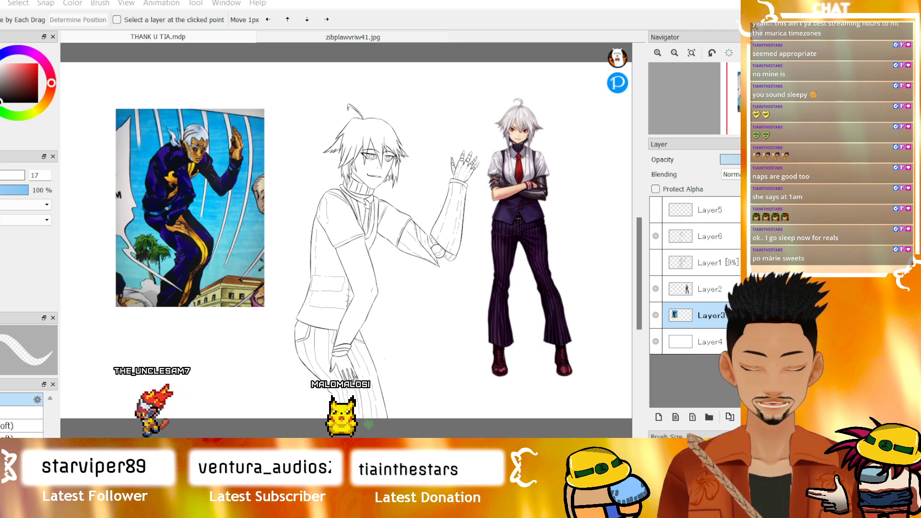